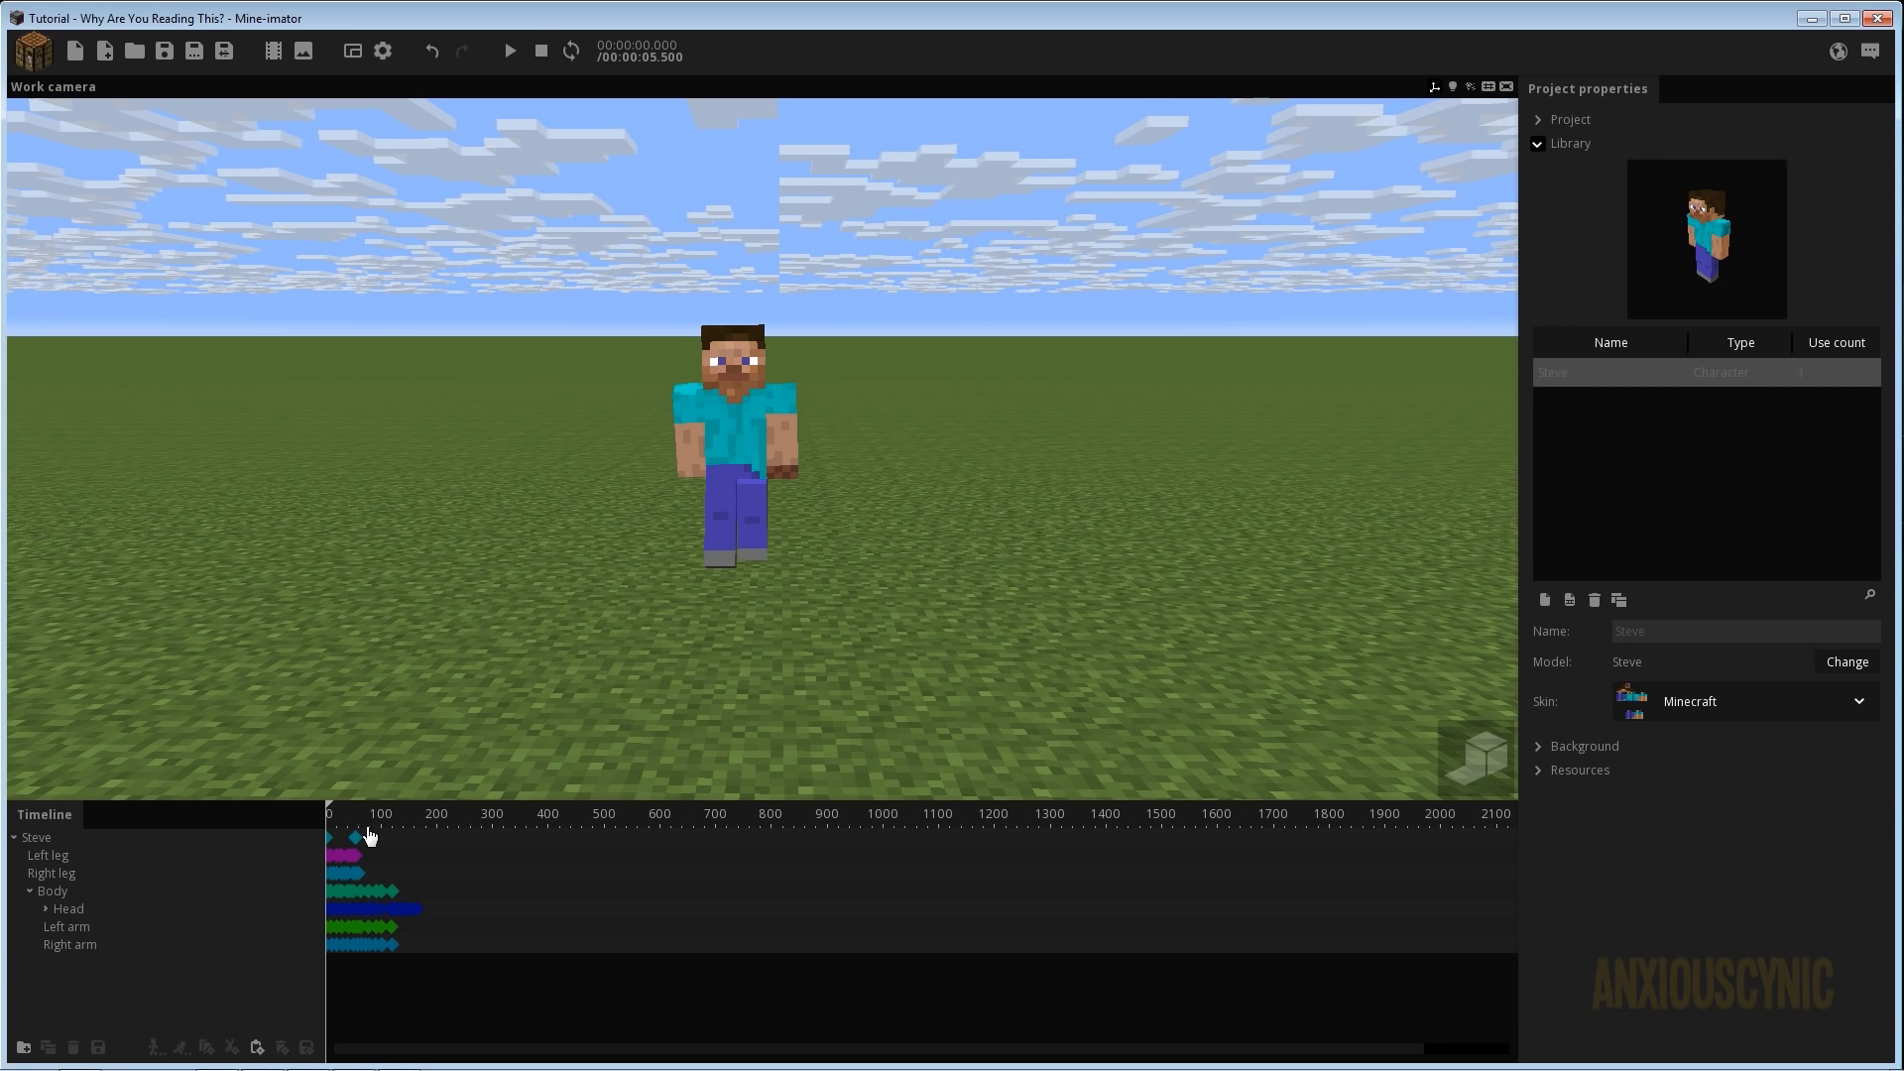
Scrub and play Steve's existing animation from frame 0 with the timeline scaled so the individual keyframes are distinguishable.
click(339, 822)
scroll(381, 833, up, 2)
drag(434, 1047, 381, 1051)
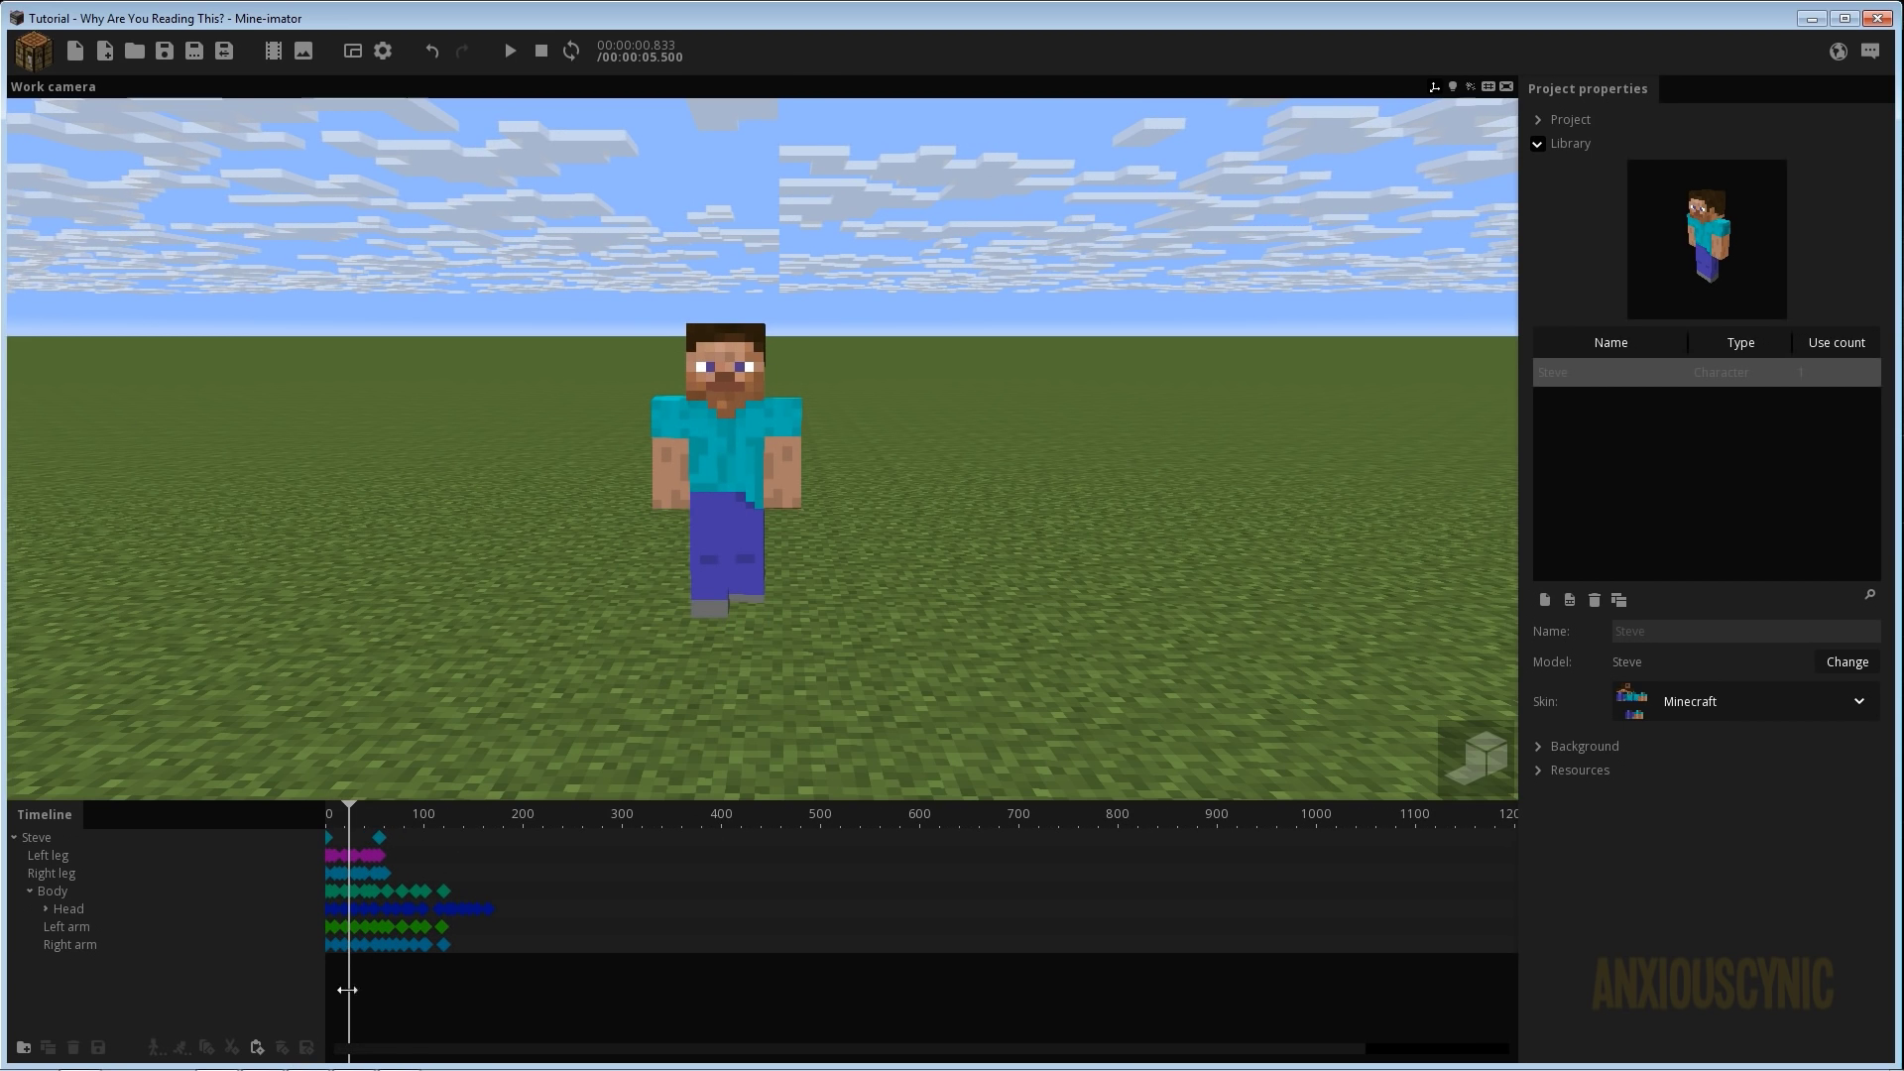
drag(367, 822, 321, 827)
scroll(433, 891, up, 2)
drag(564, 1048, 244, 1047)
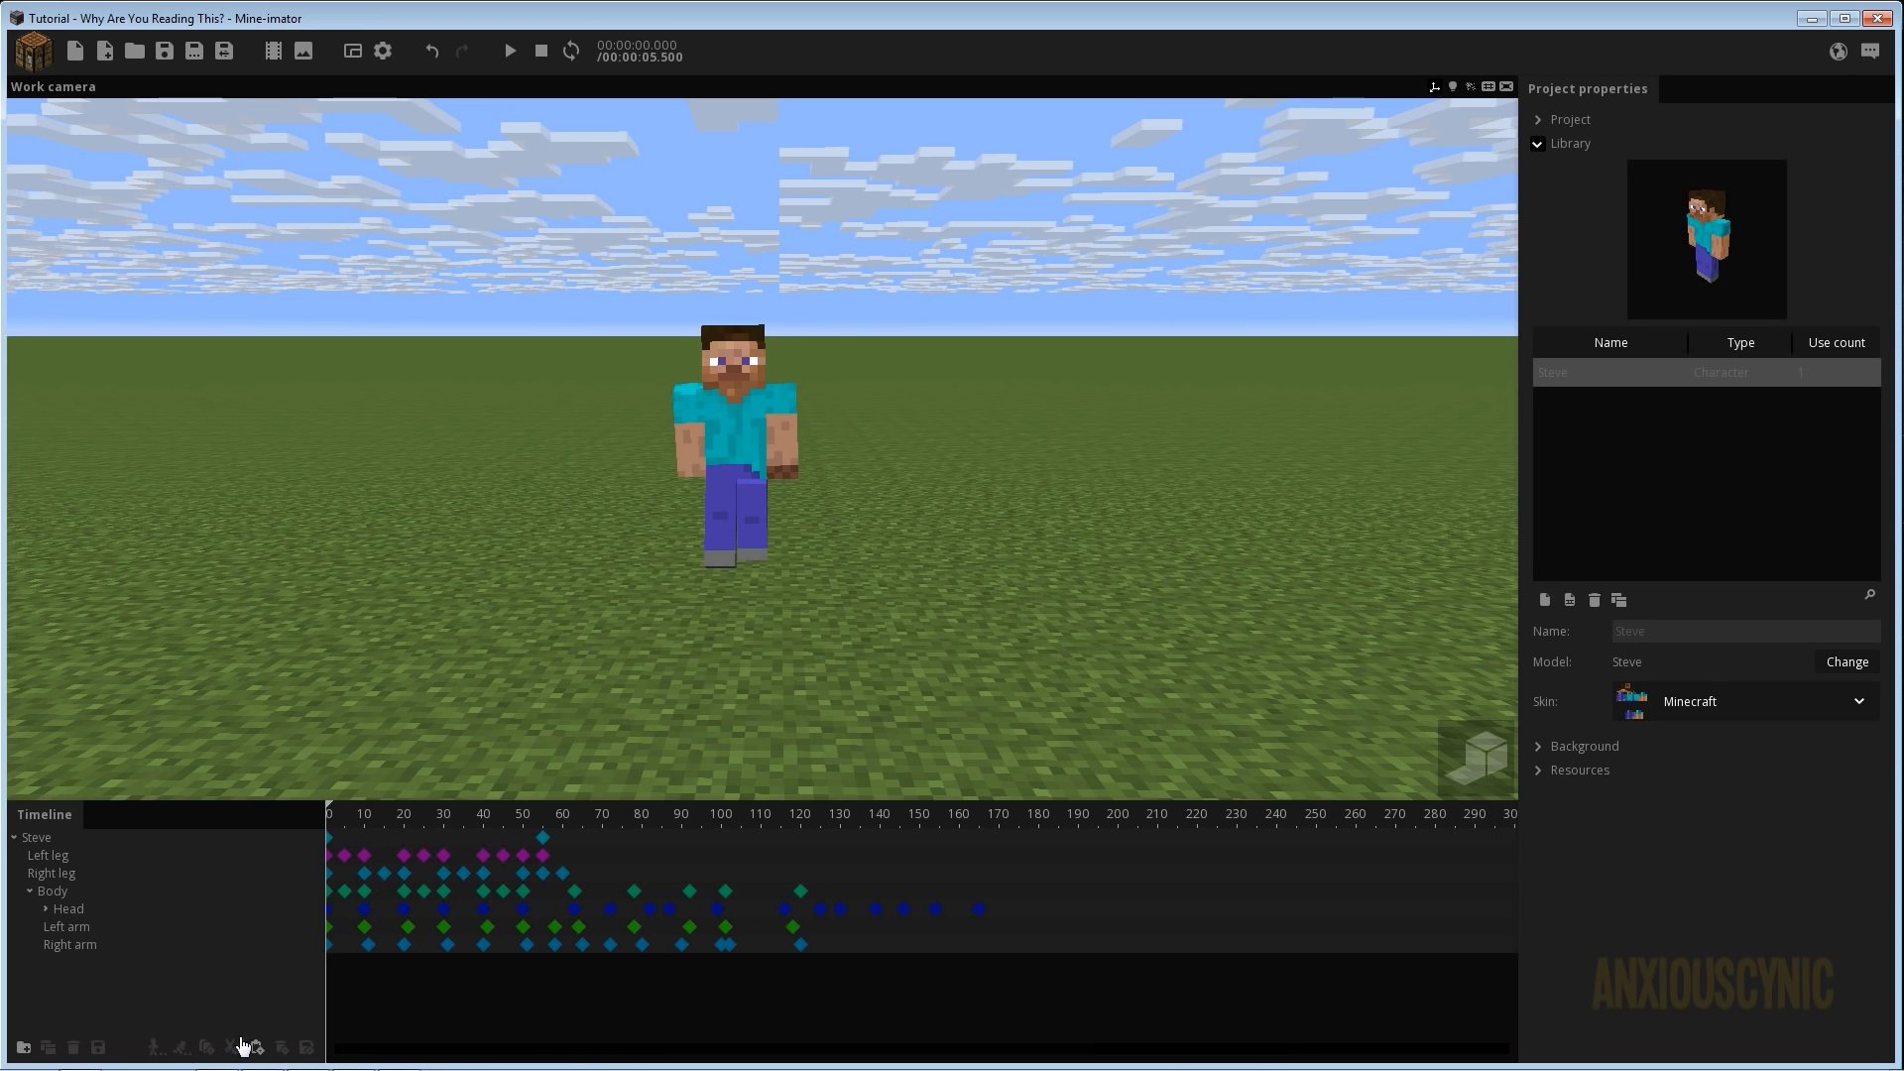
scroll(838, 615, up, 2)
key(space)
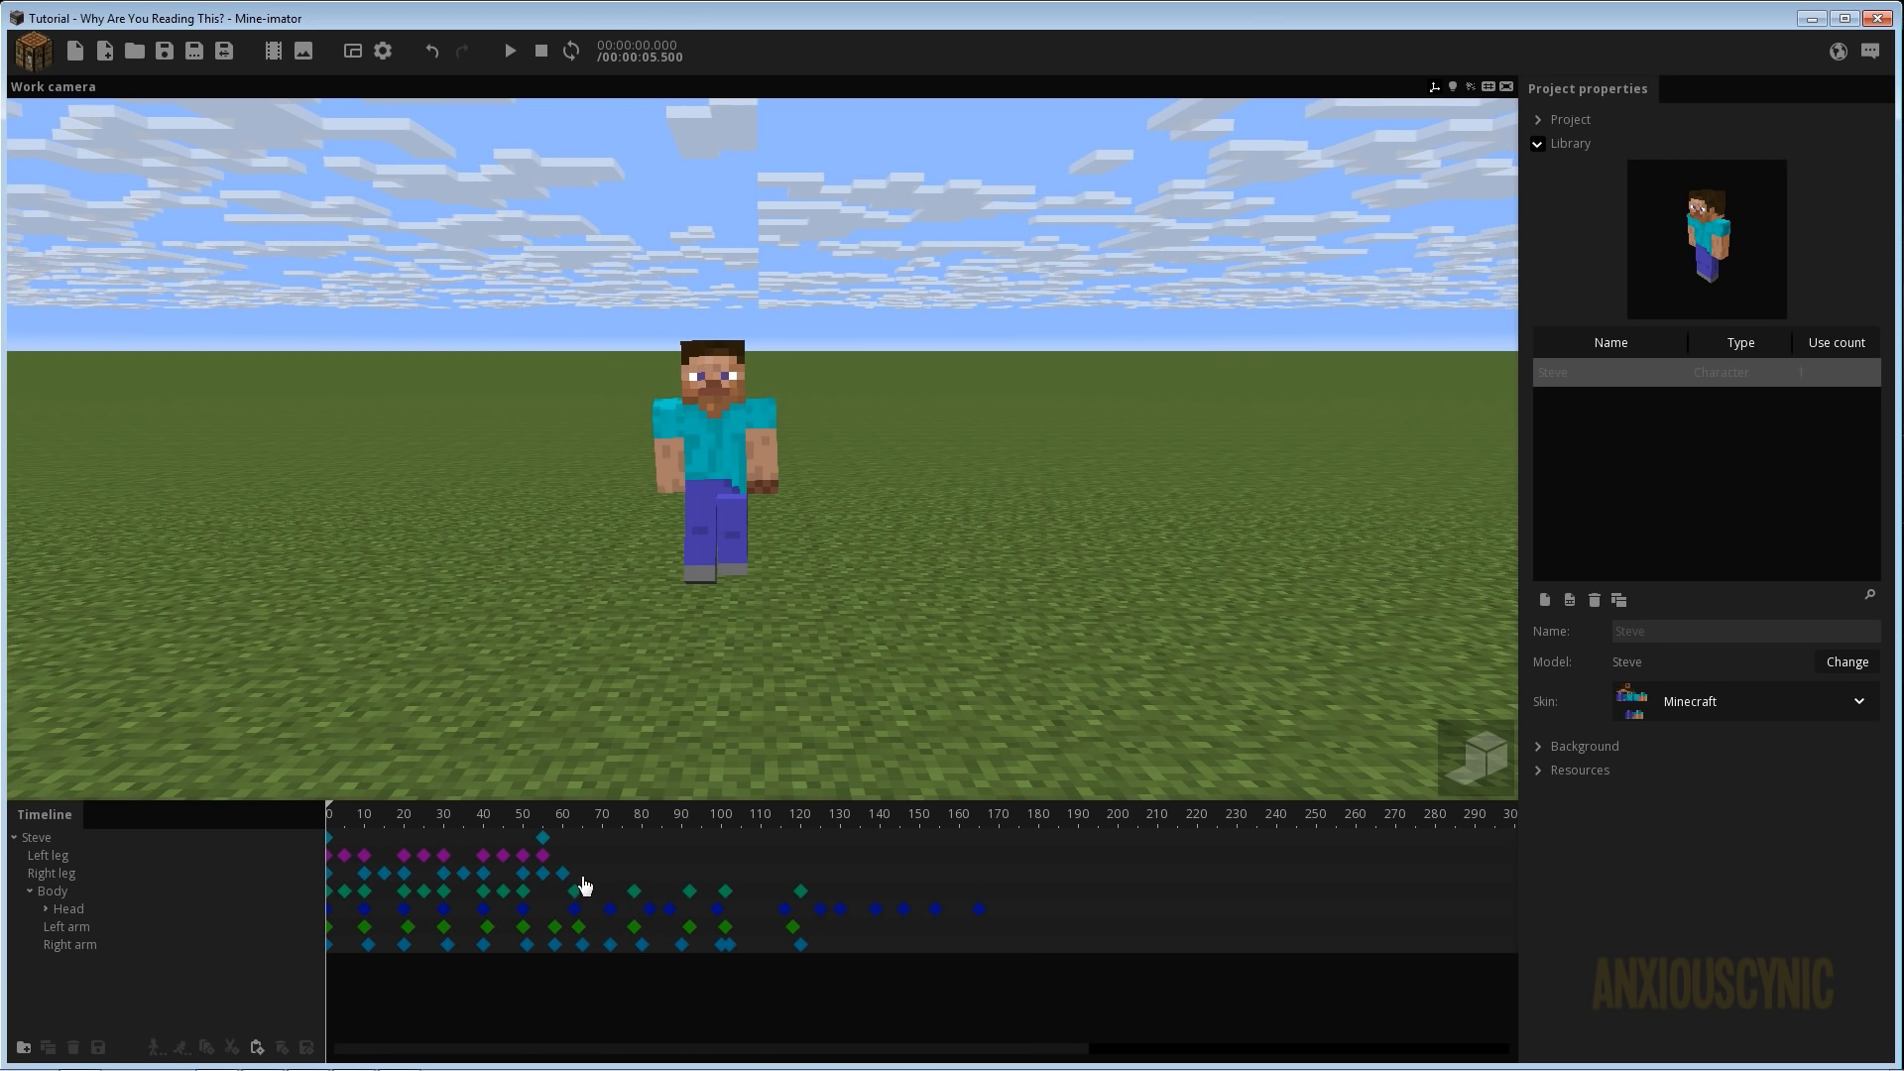
Create a text object using the Minecraft font.
click(33, 51)
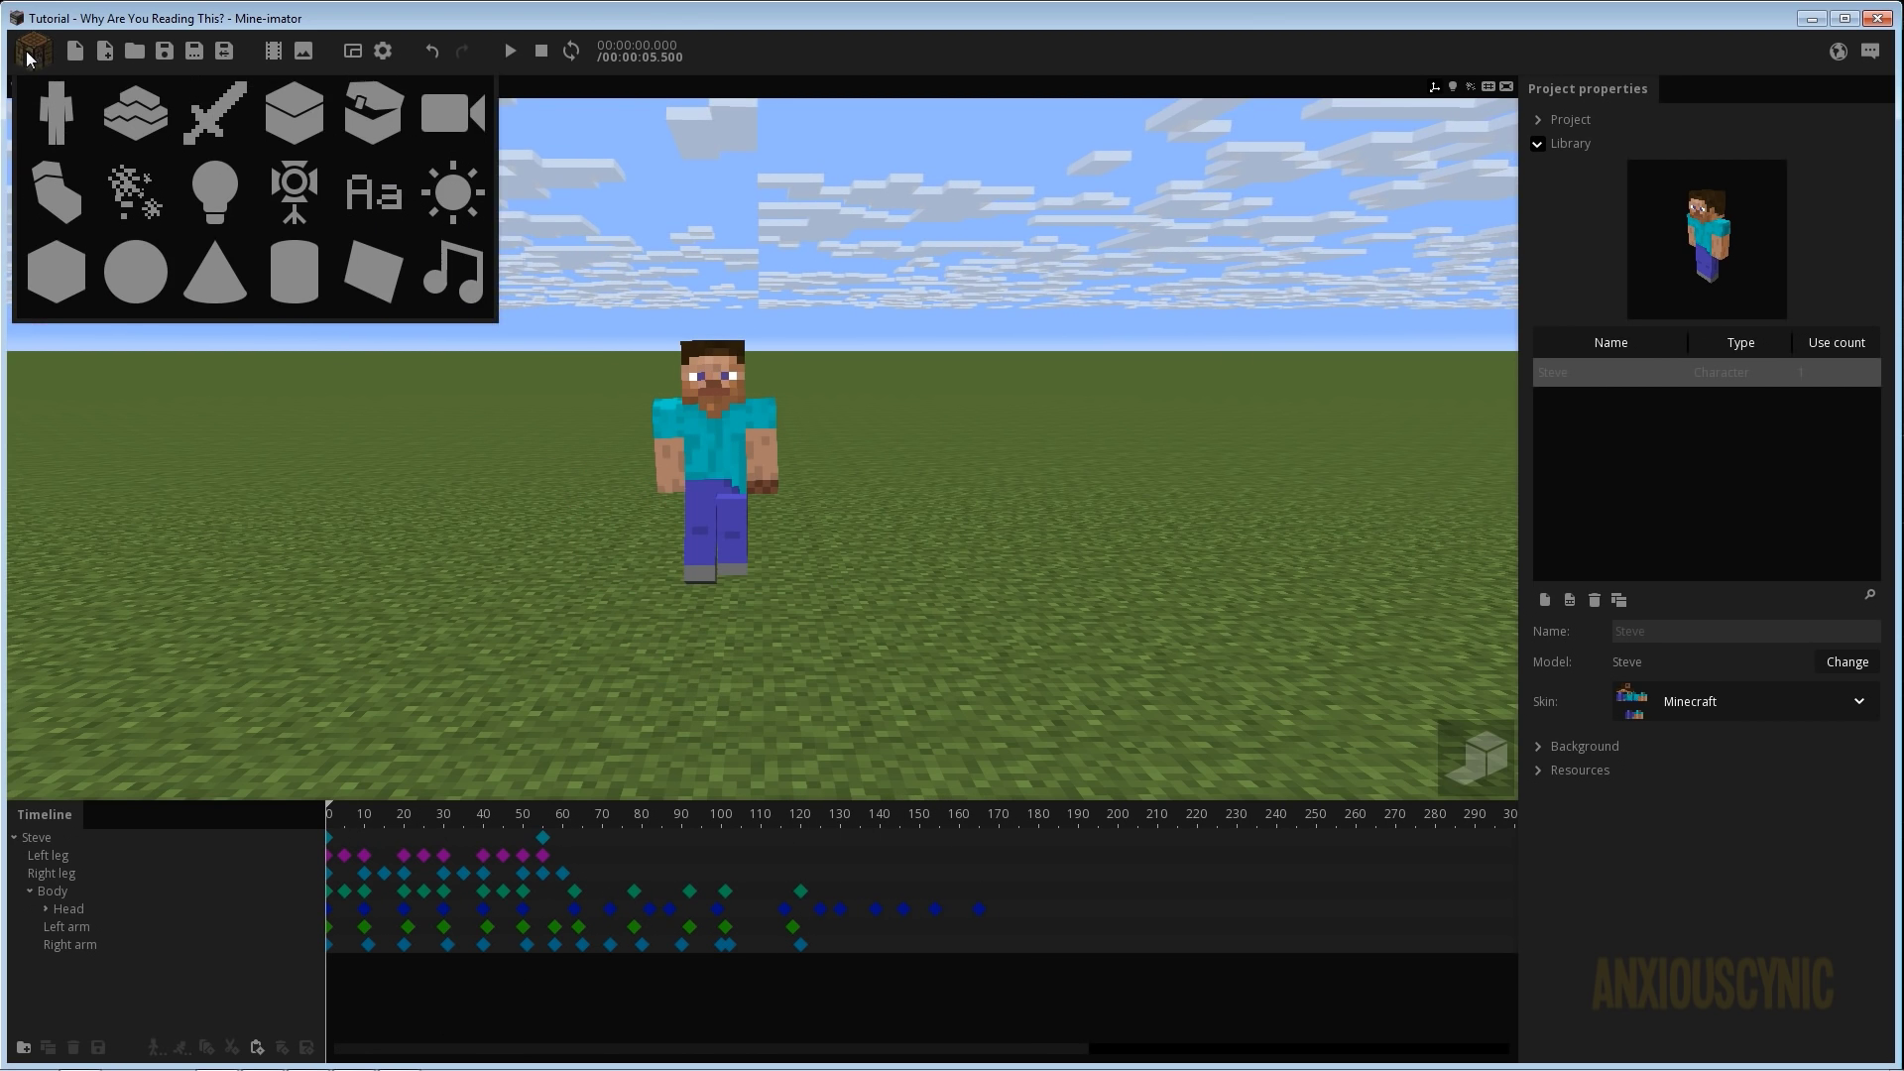
click(388, 192)
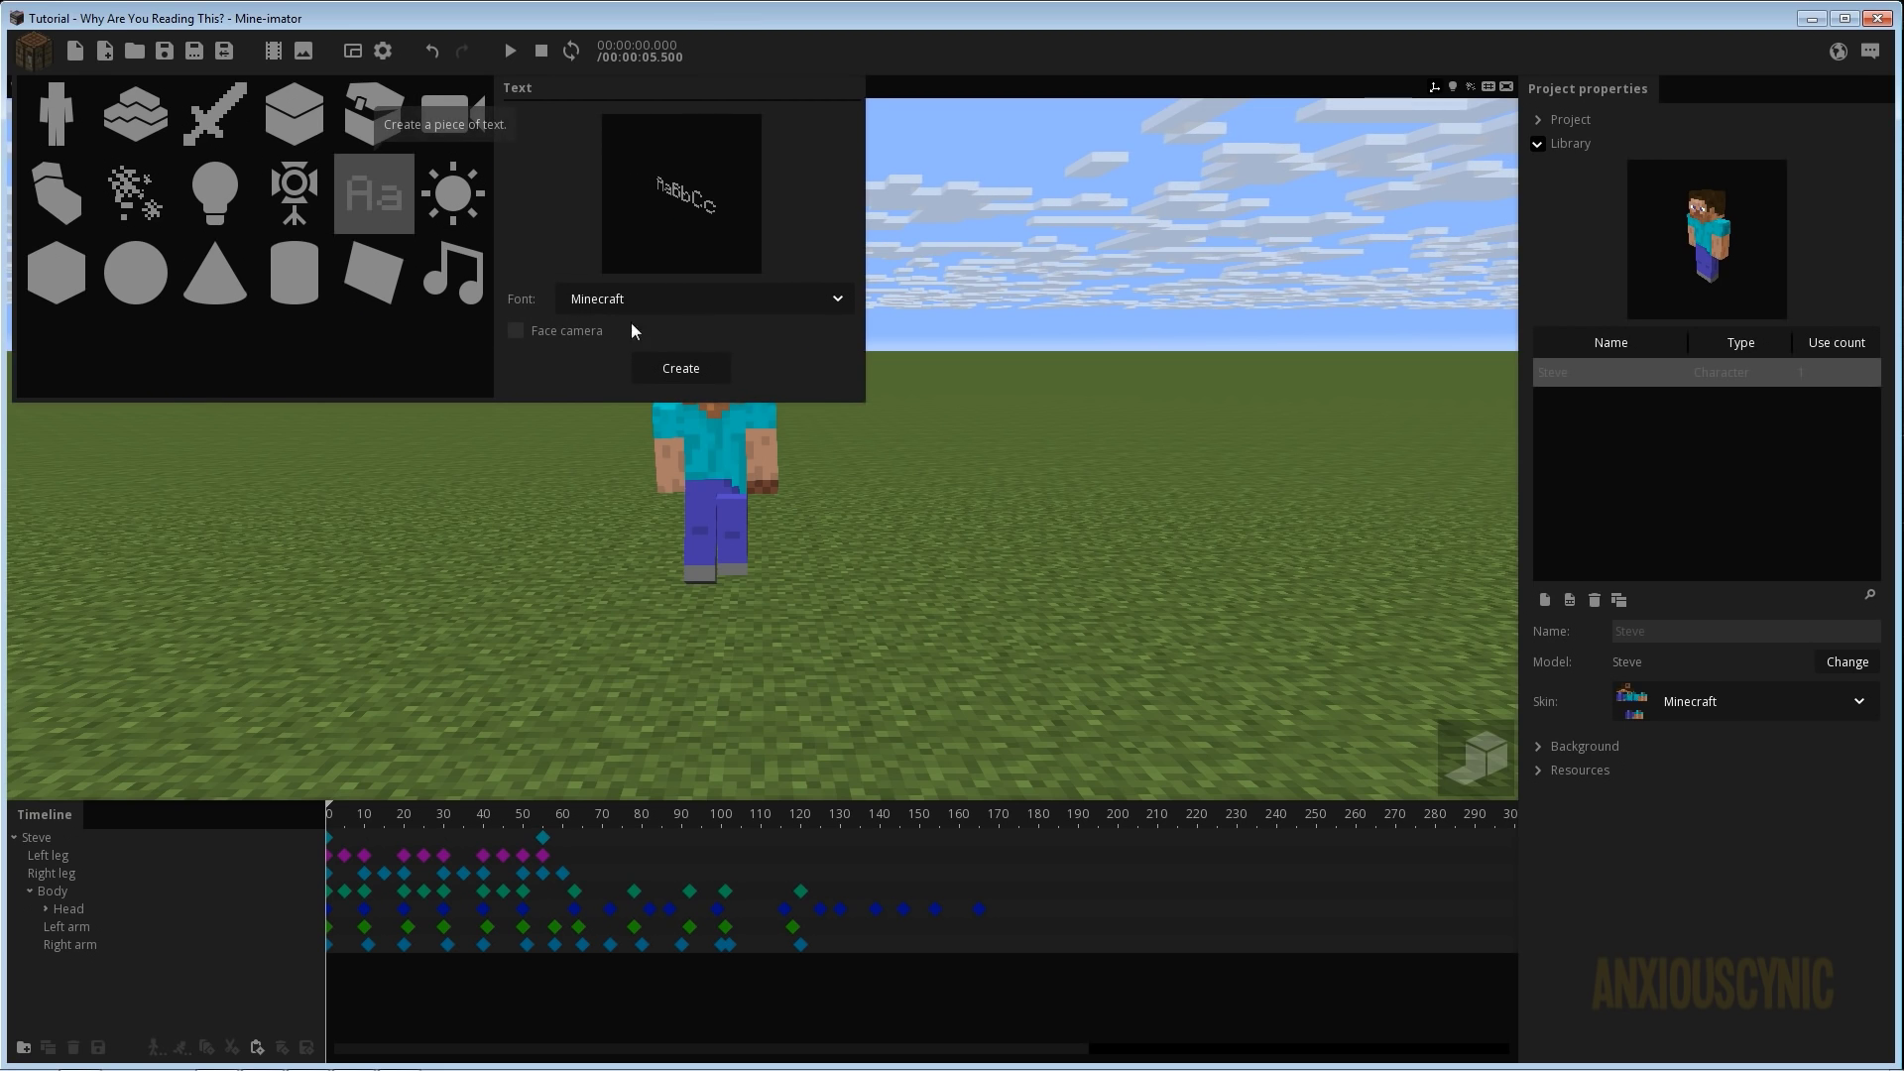
click(681, 370)
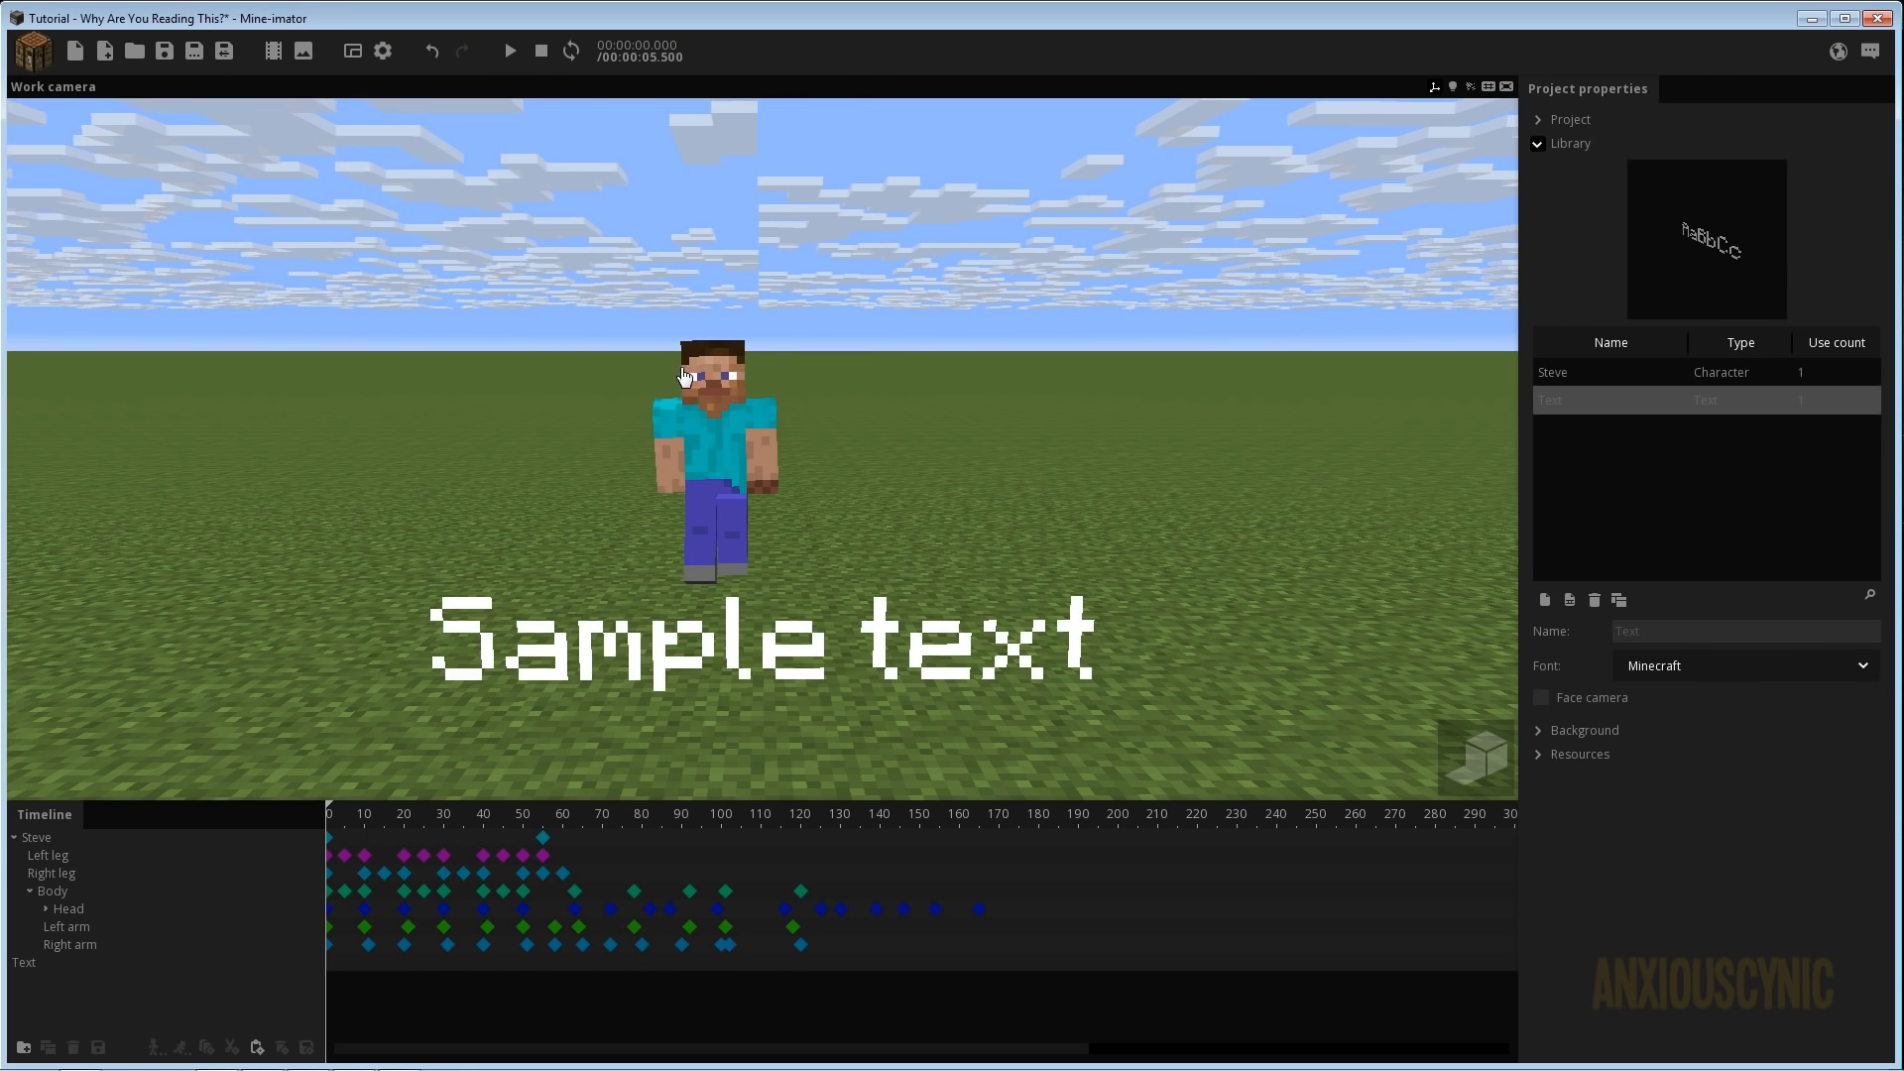
Name the new text object SteveTag and change its displayed text to Steve.
click(711, 655)
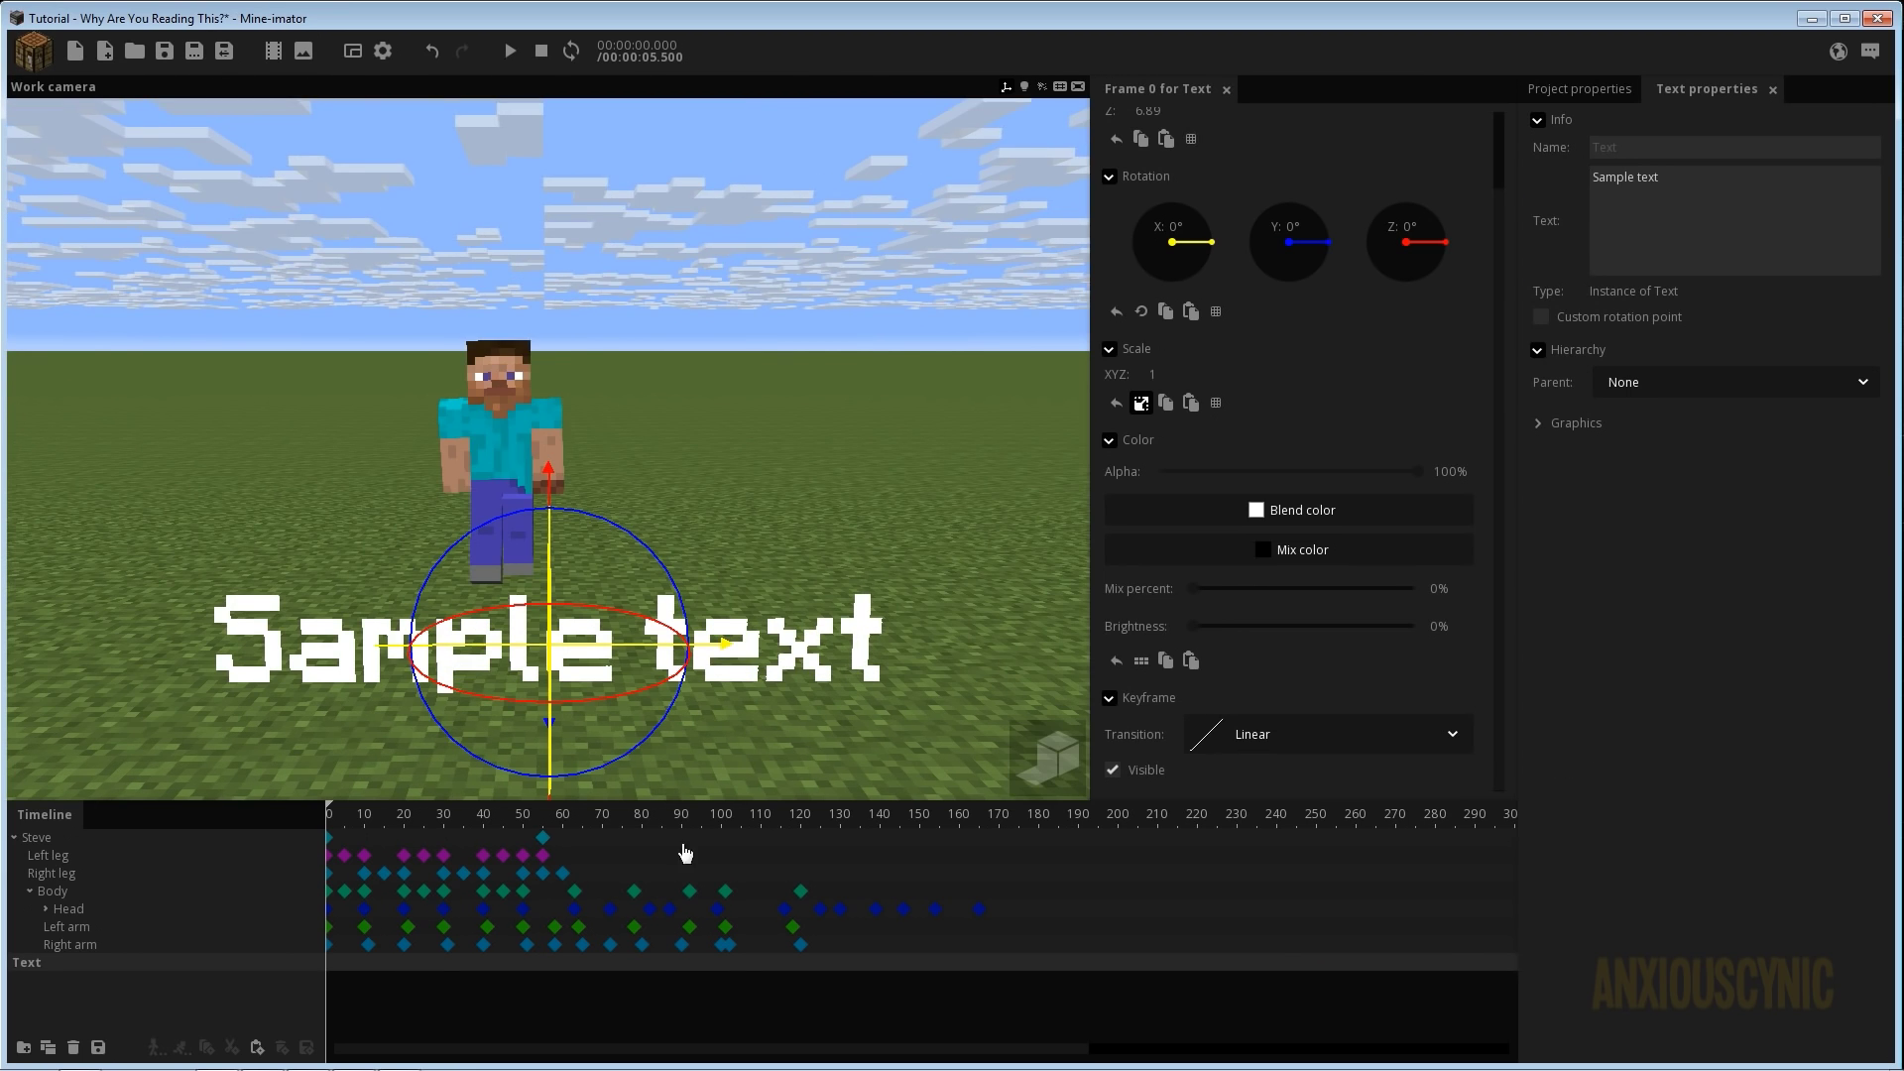
click(1669, 151)
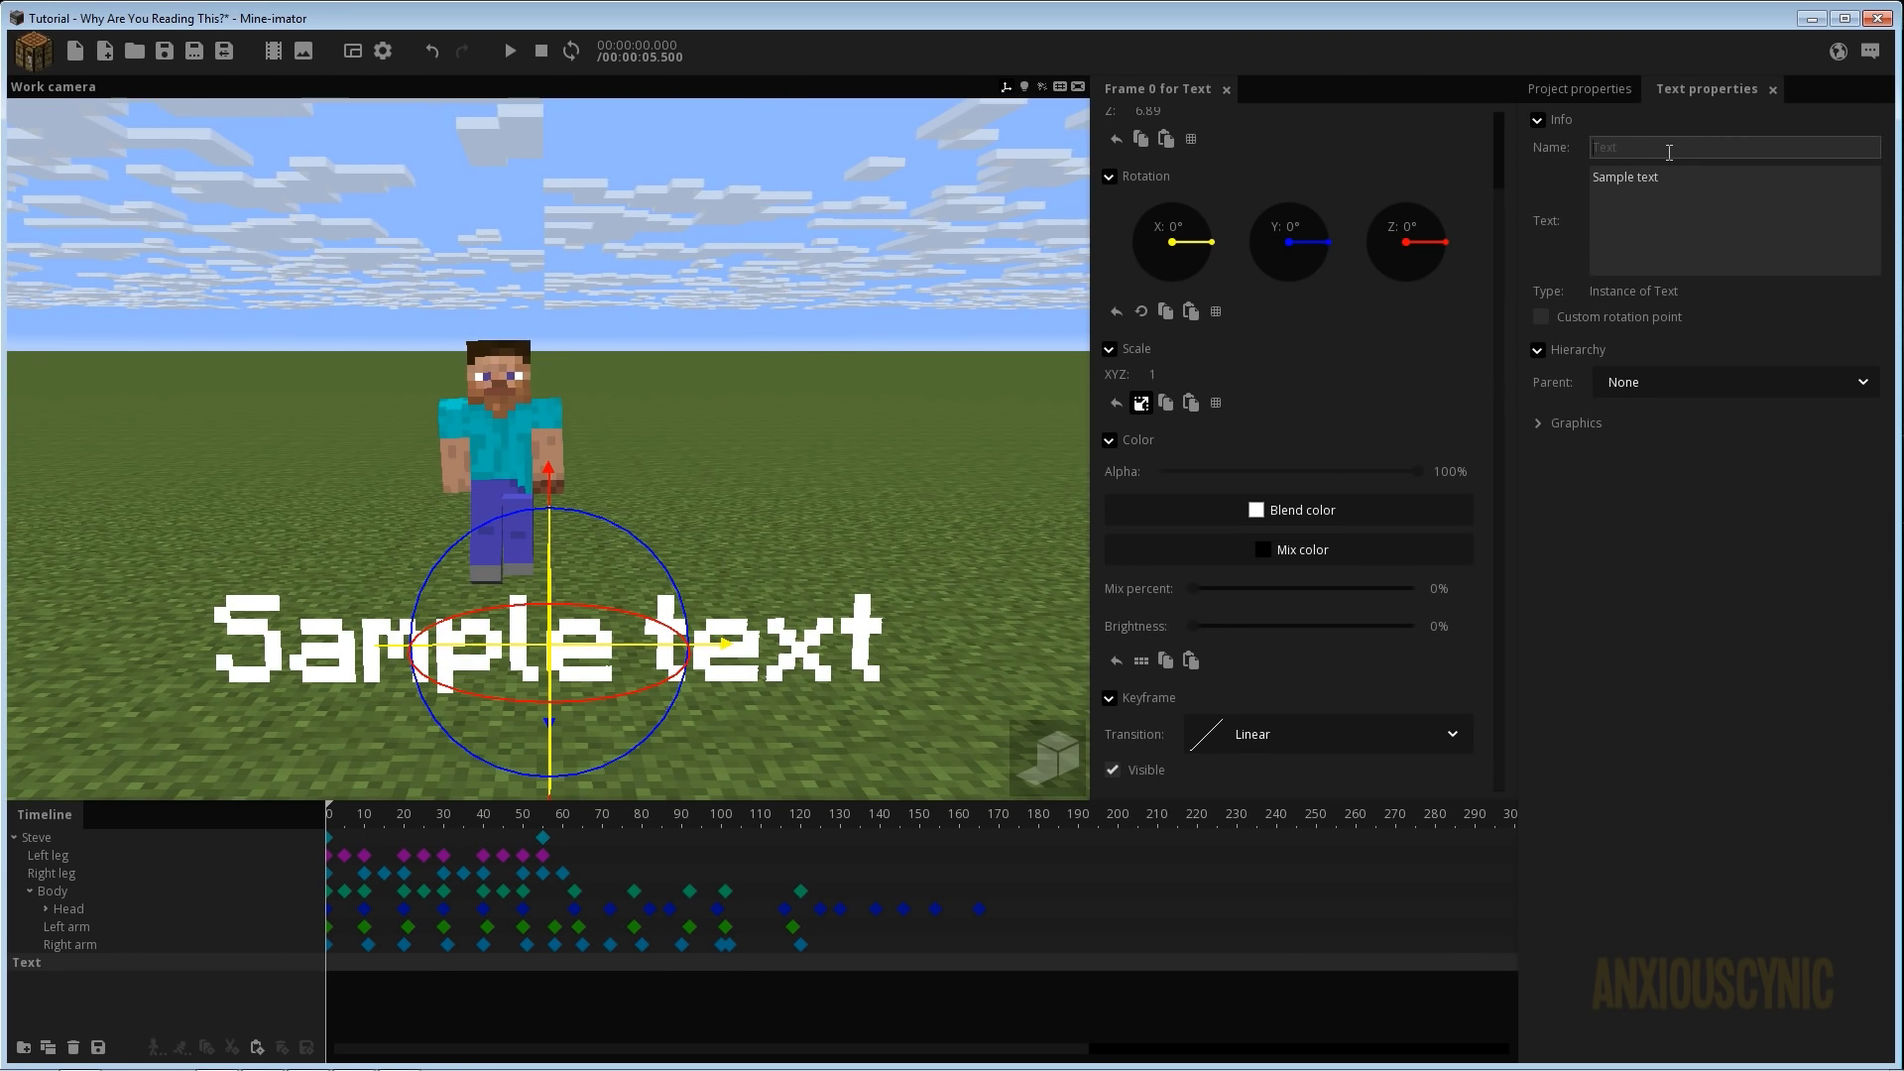
text(SteveTag)
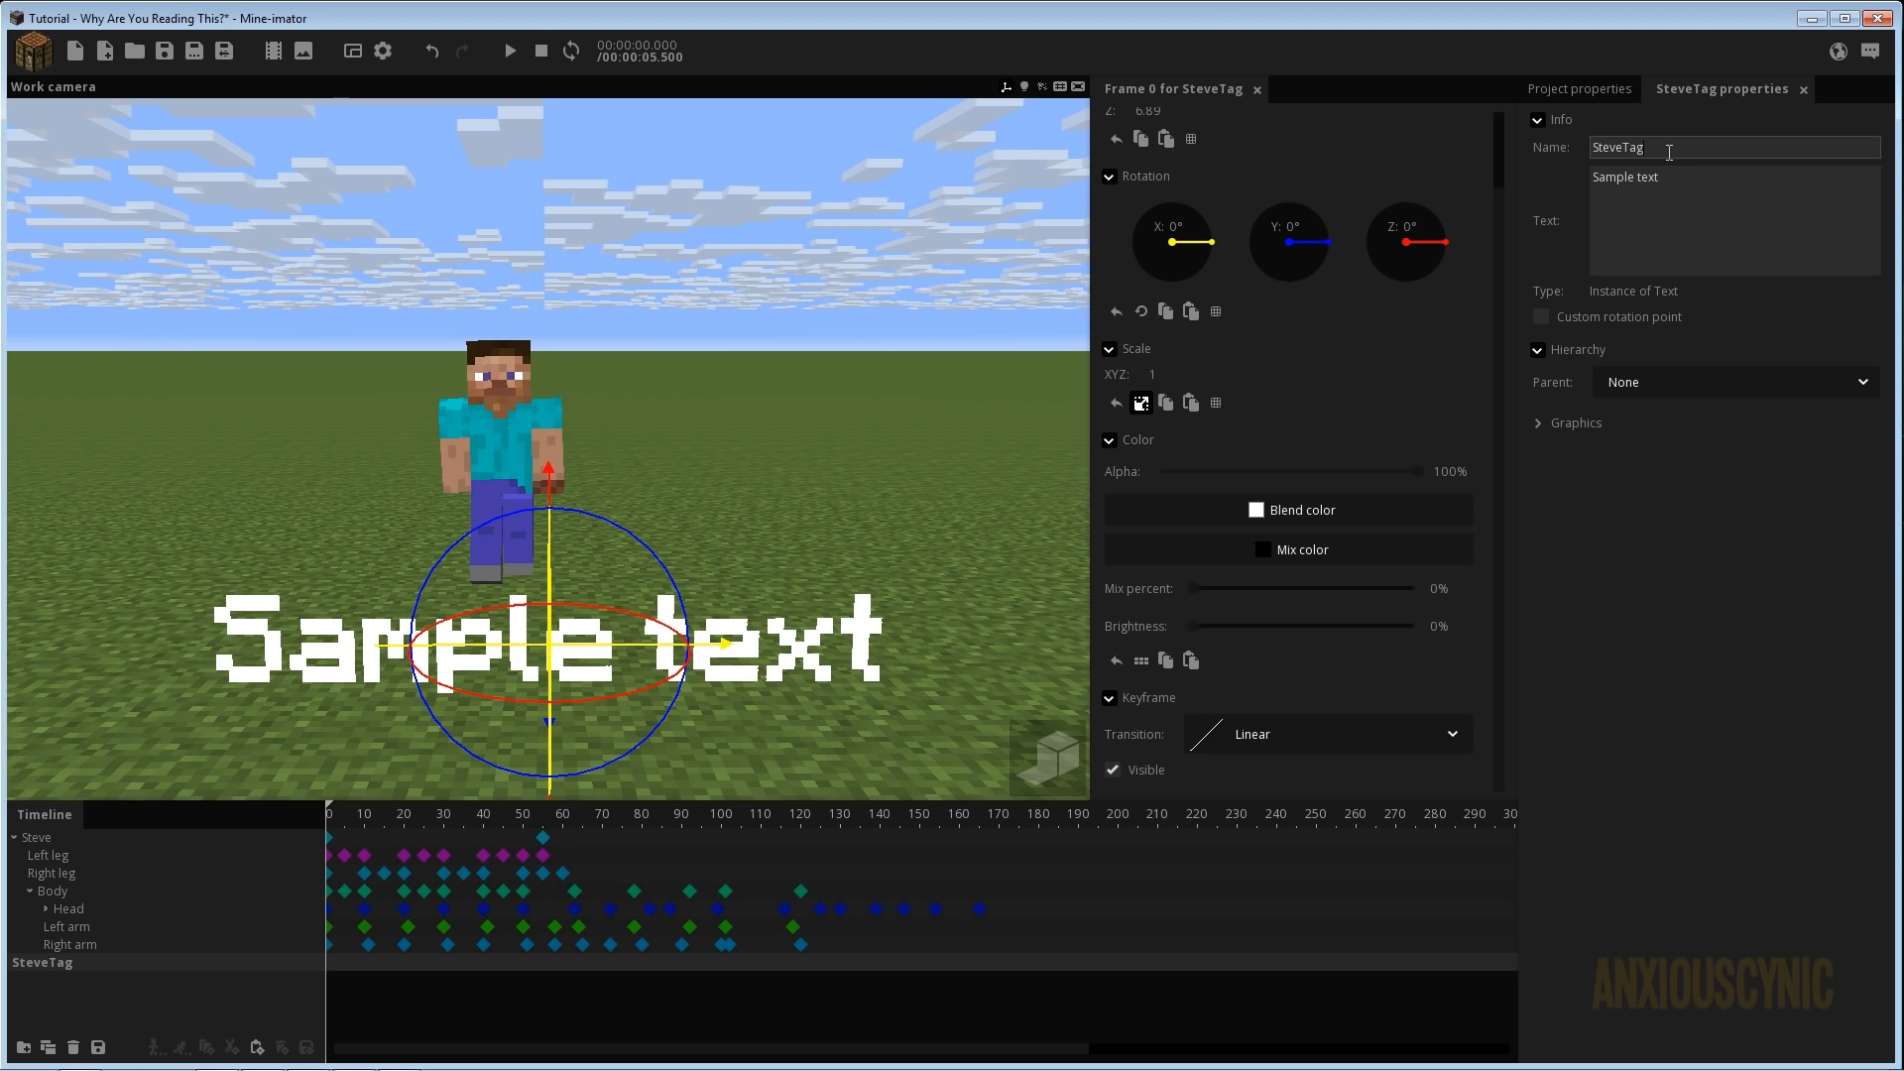
click(1724, 192)
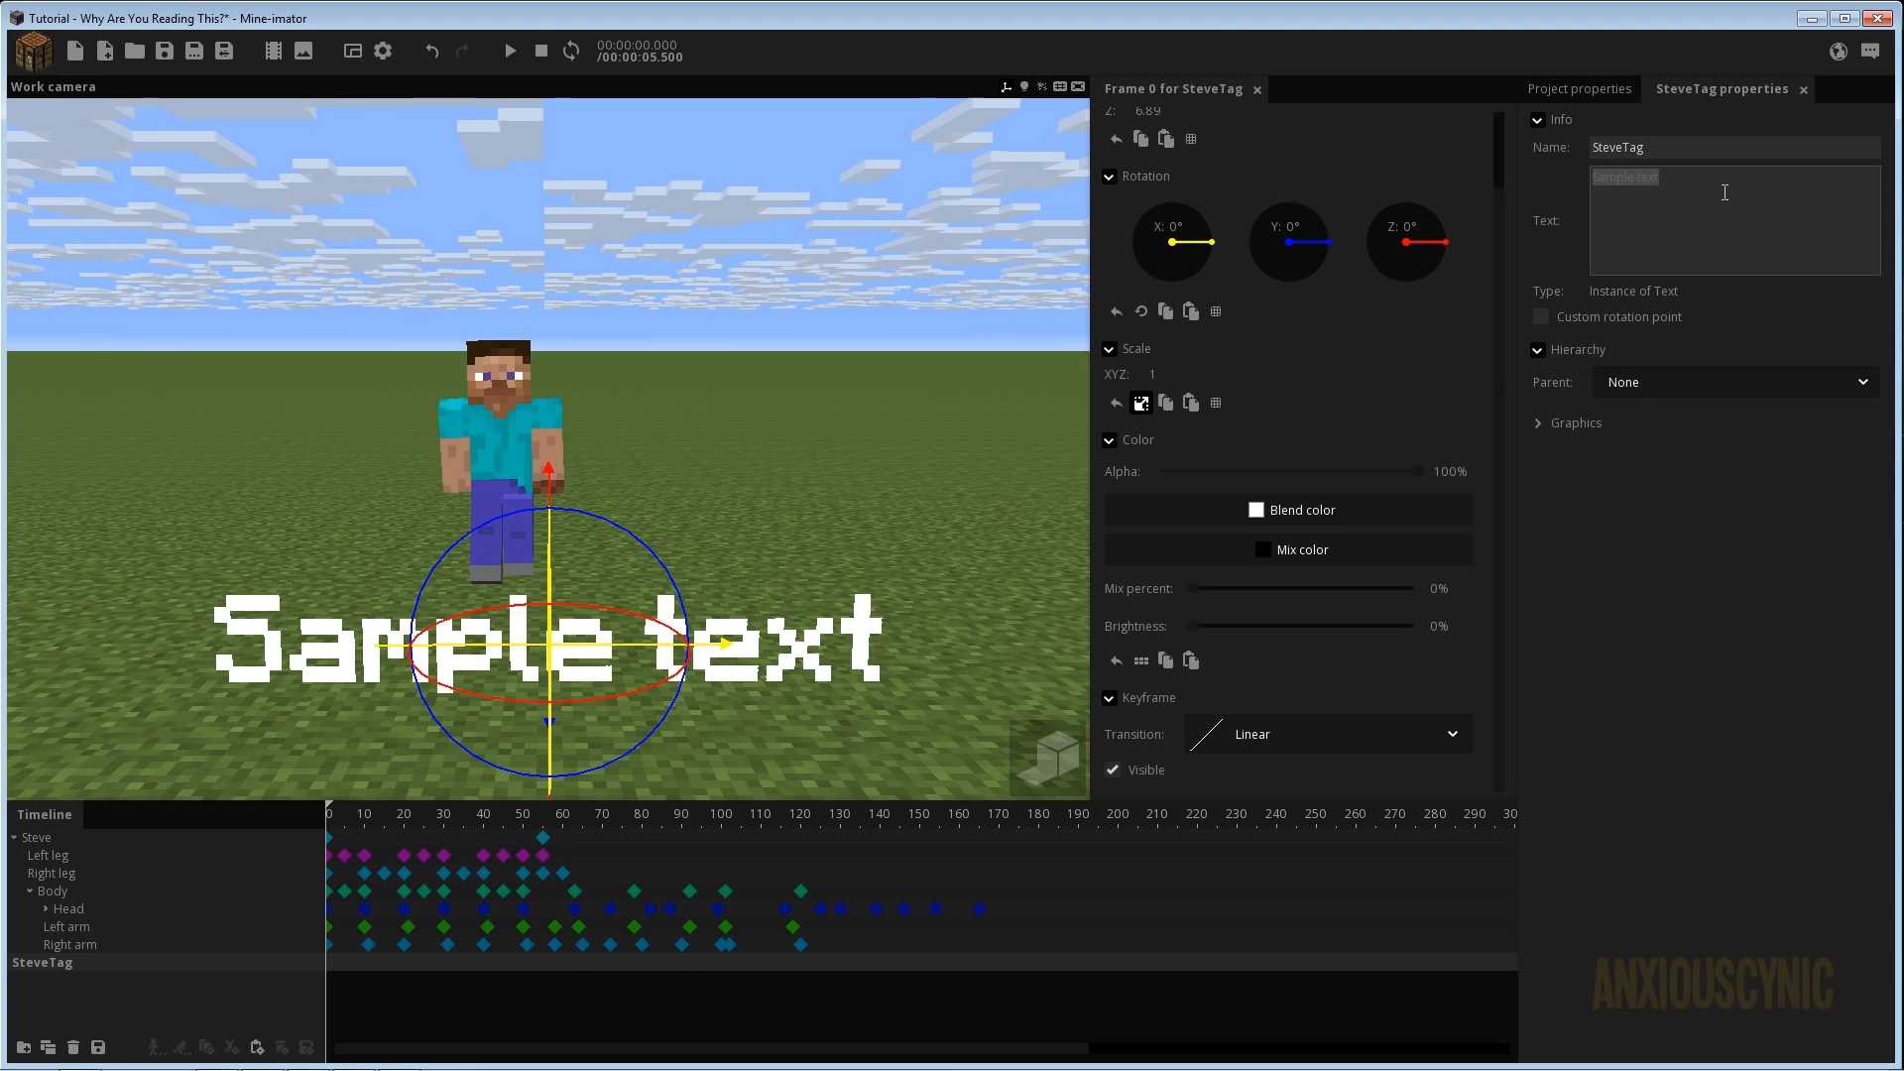
text(Steve)
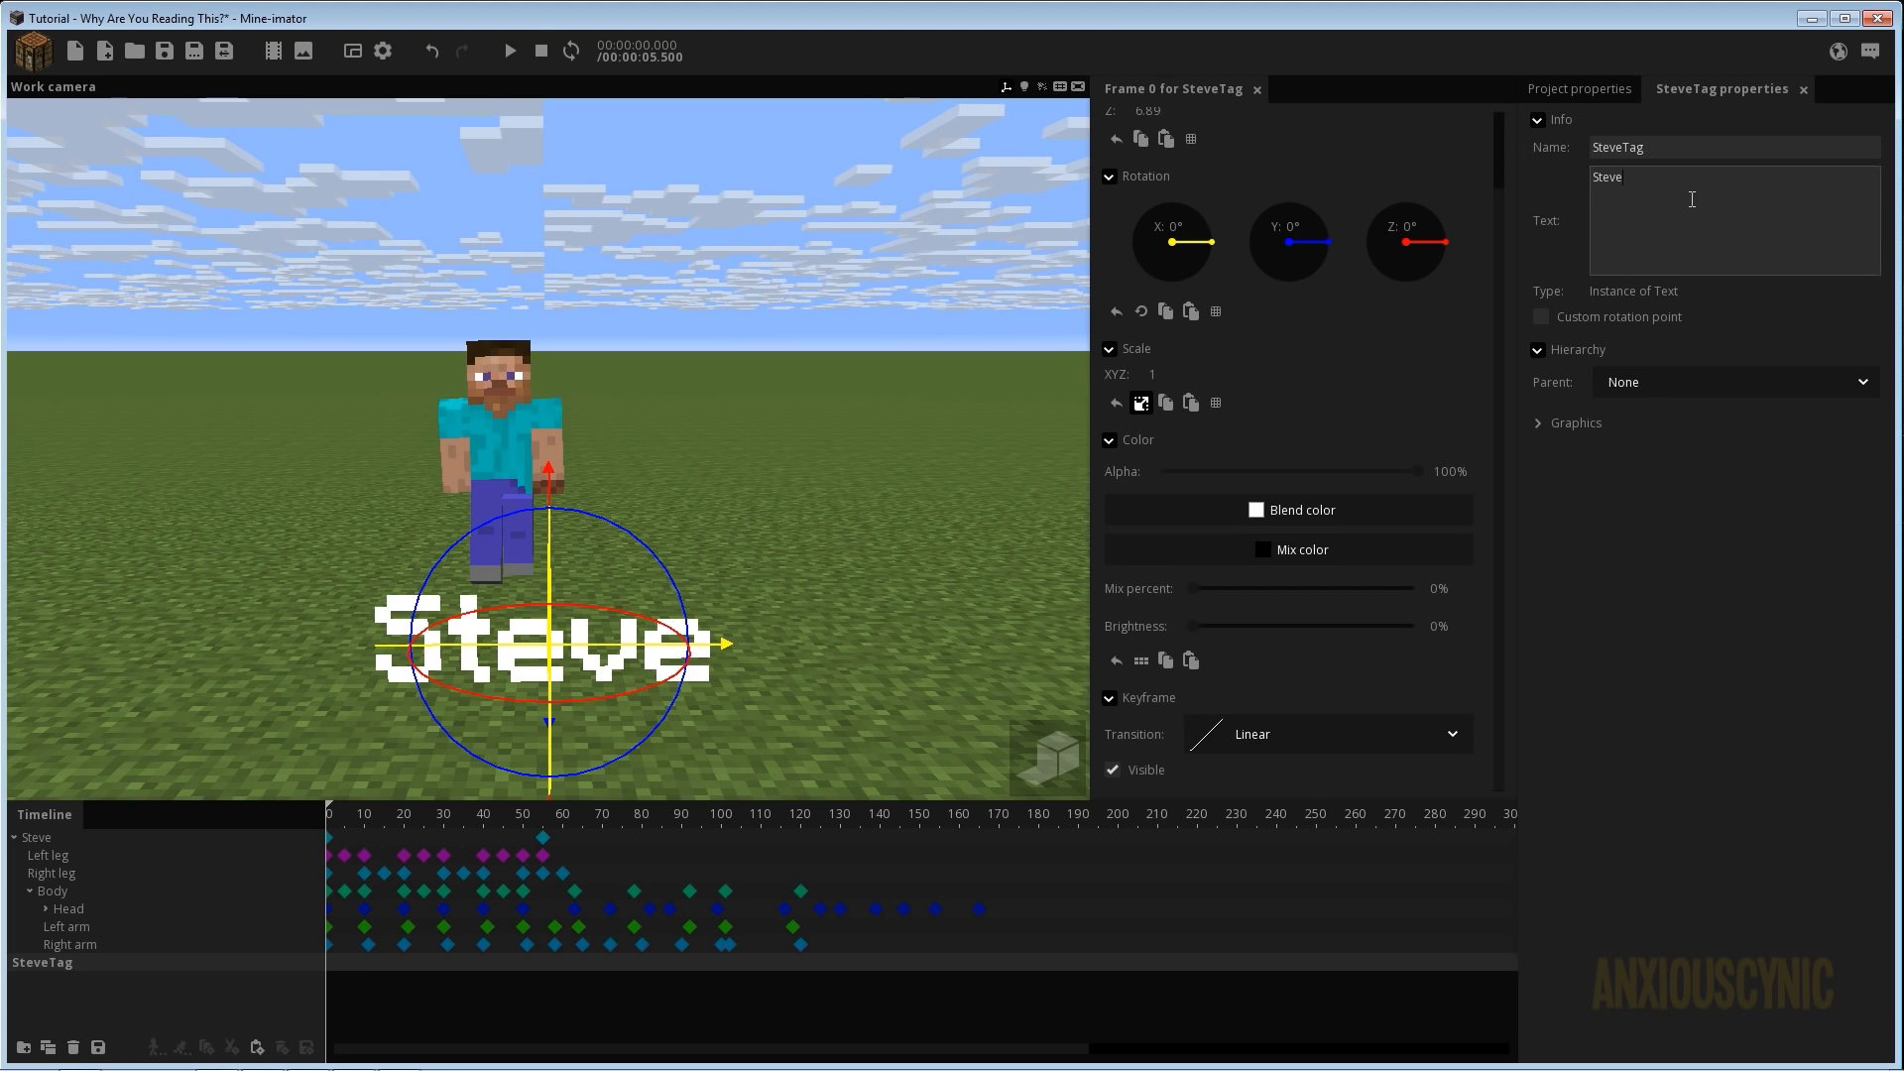
Parent SteveTag to the Steve character in the timeline and save the project.
click(59, 967)
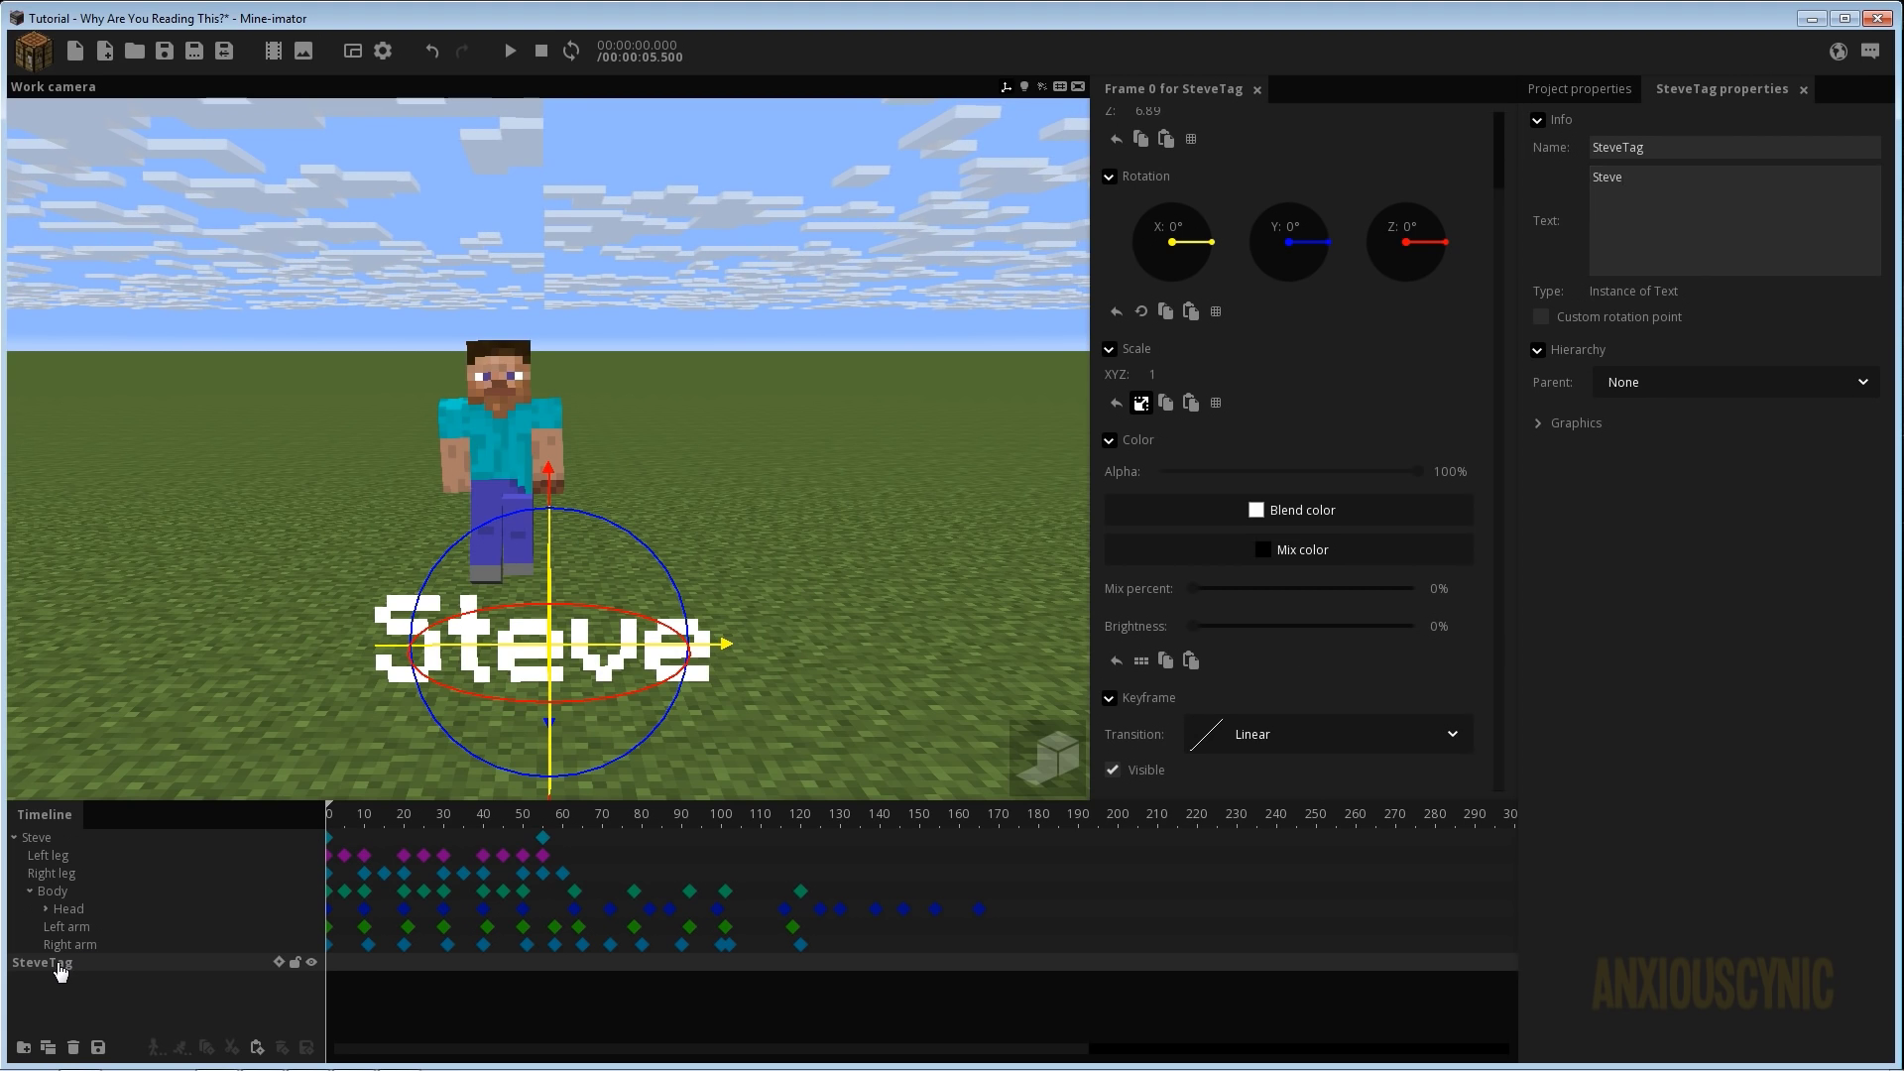
drag(60, 970, 65, 837)
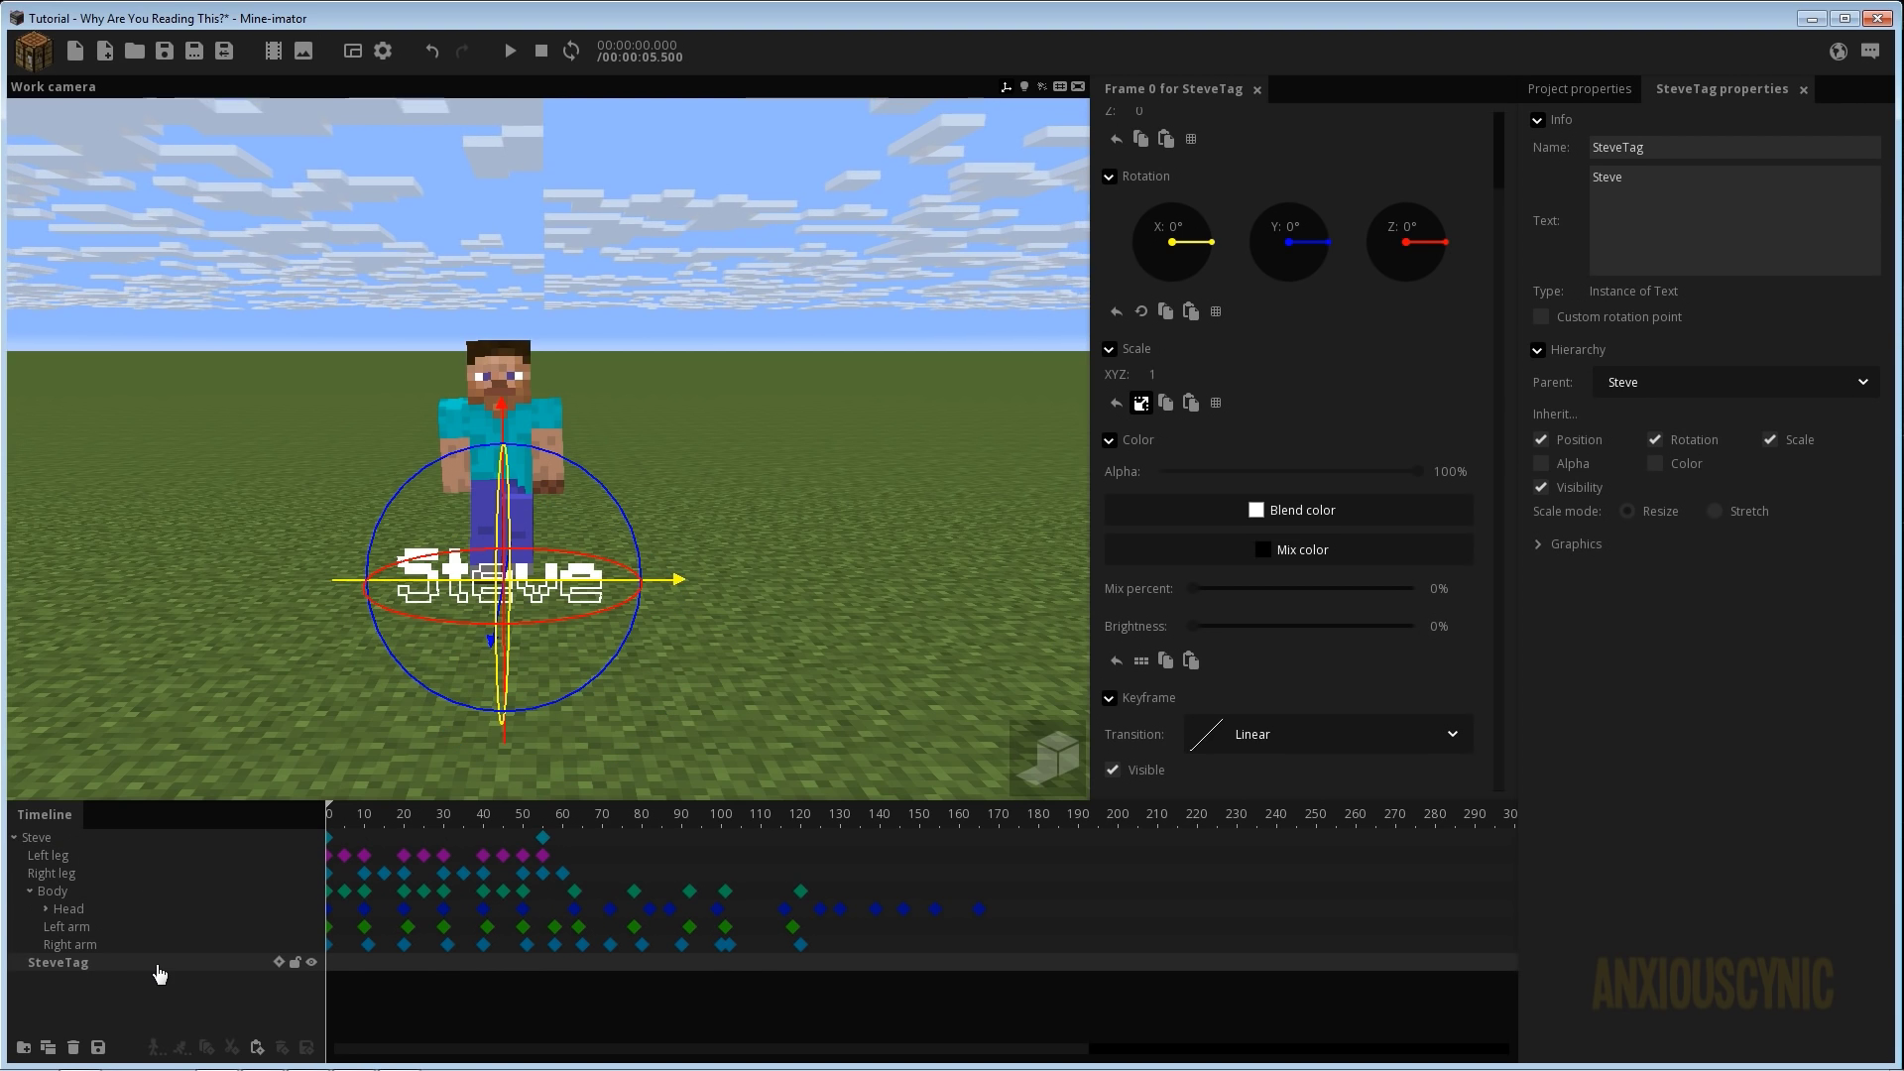
key(ctrl+s)
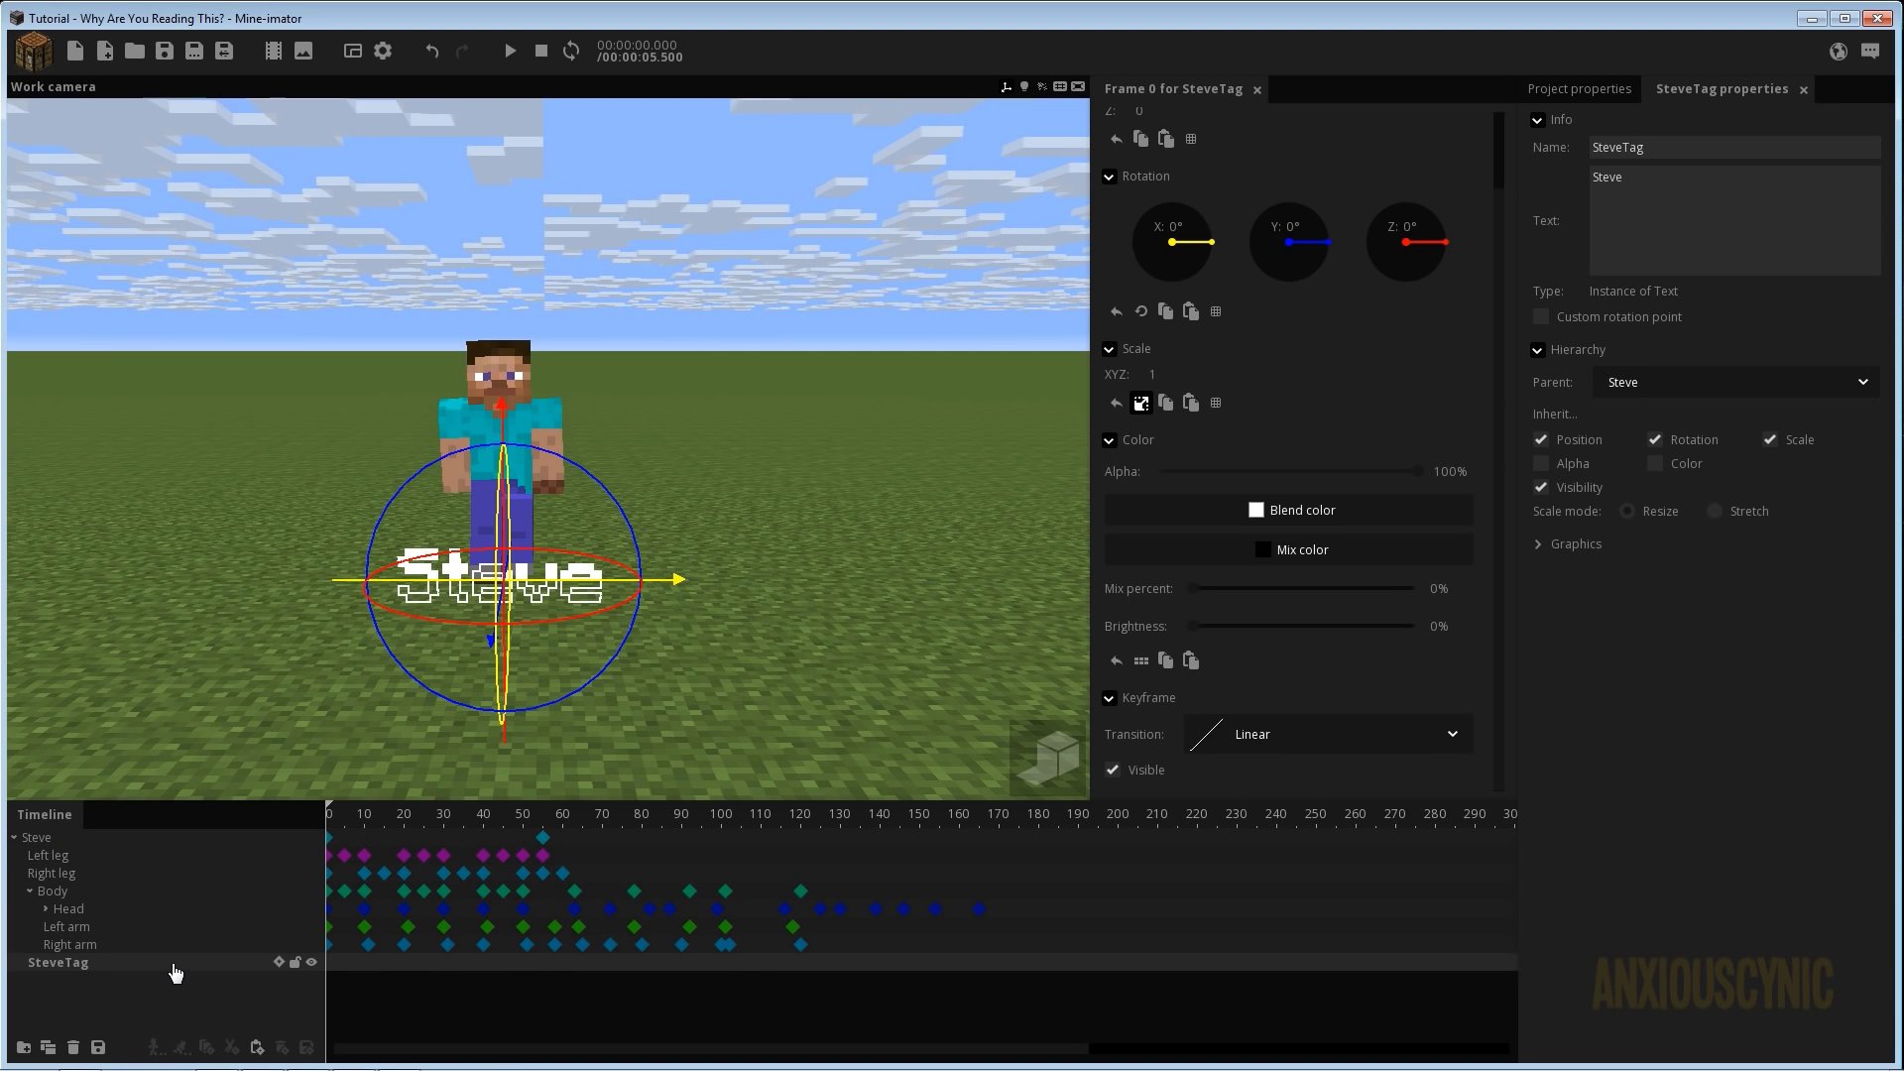
Raise SteveTag above Steve's head to a Z position of about 38 and set its XYZ scale to 0.5.
drag(498, 408, 552, 140)
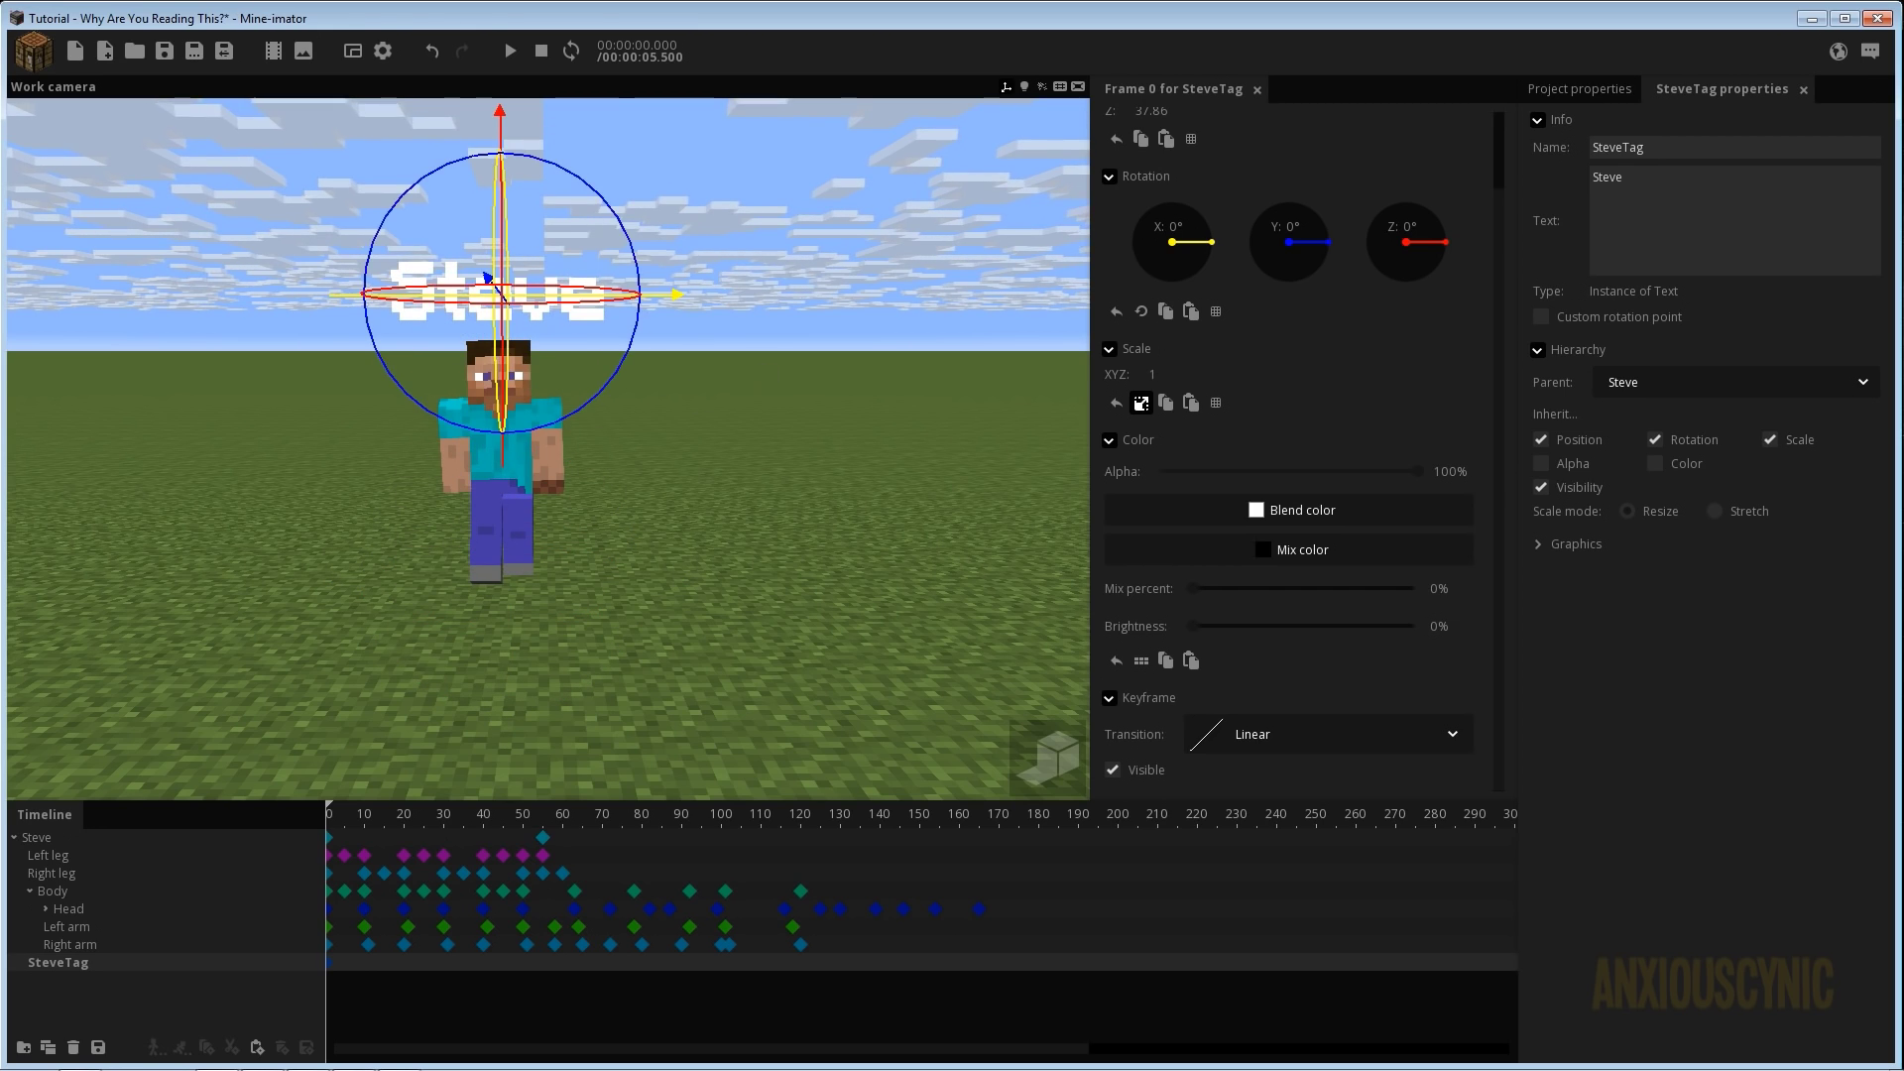
drag(772, 507, 765, 551)
scroll(773, 507, up, 3)
drag(897, 506, 879, 416)
click(1156, 373)
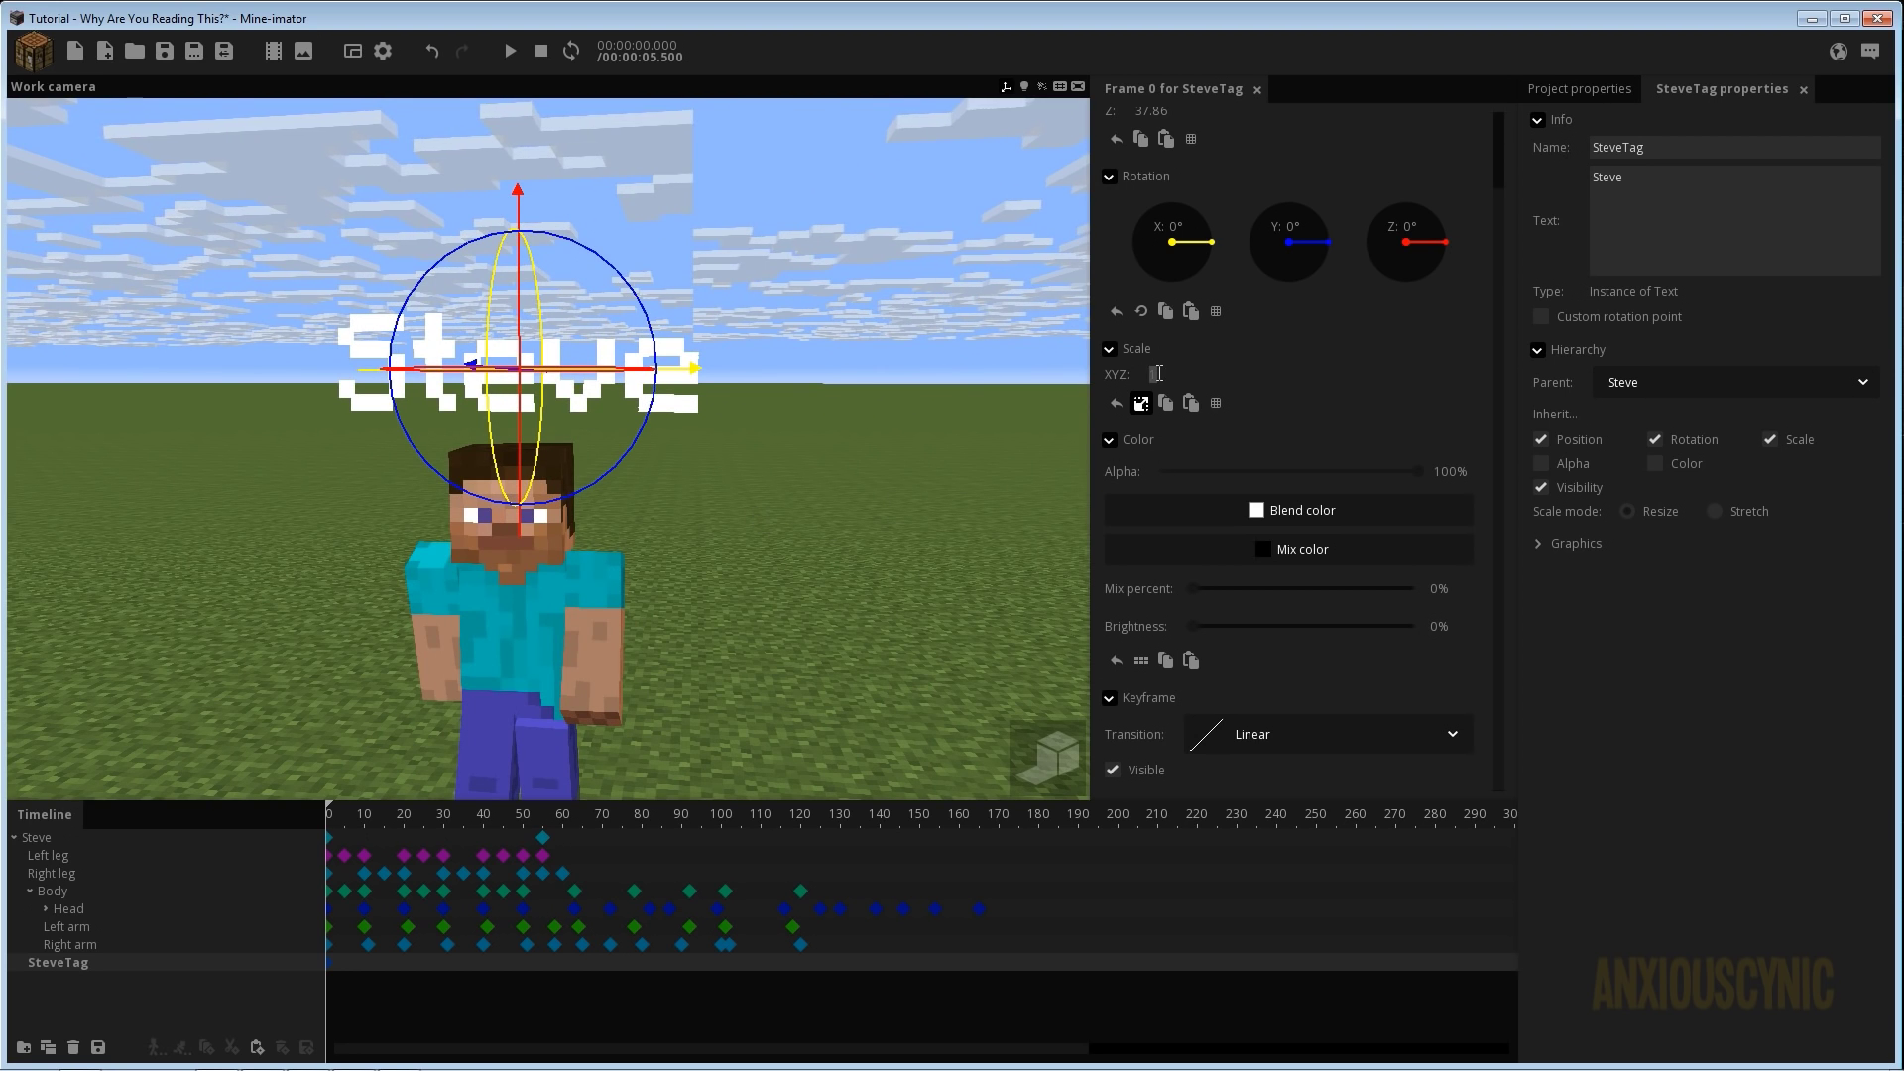
text(0.5)
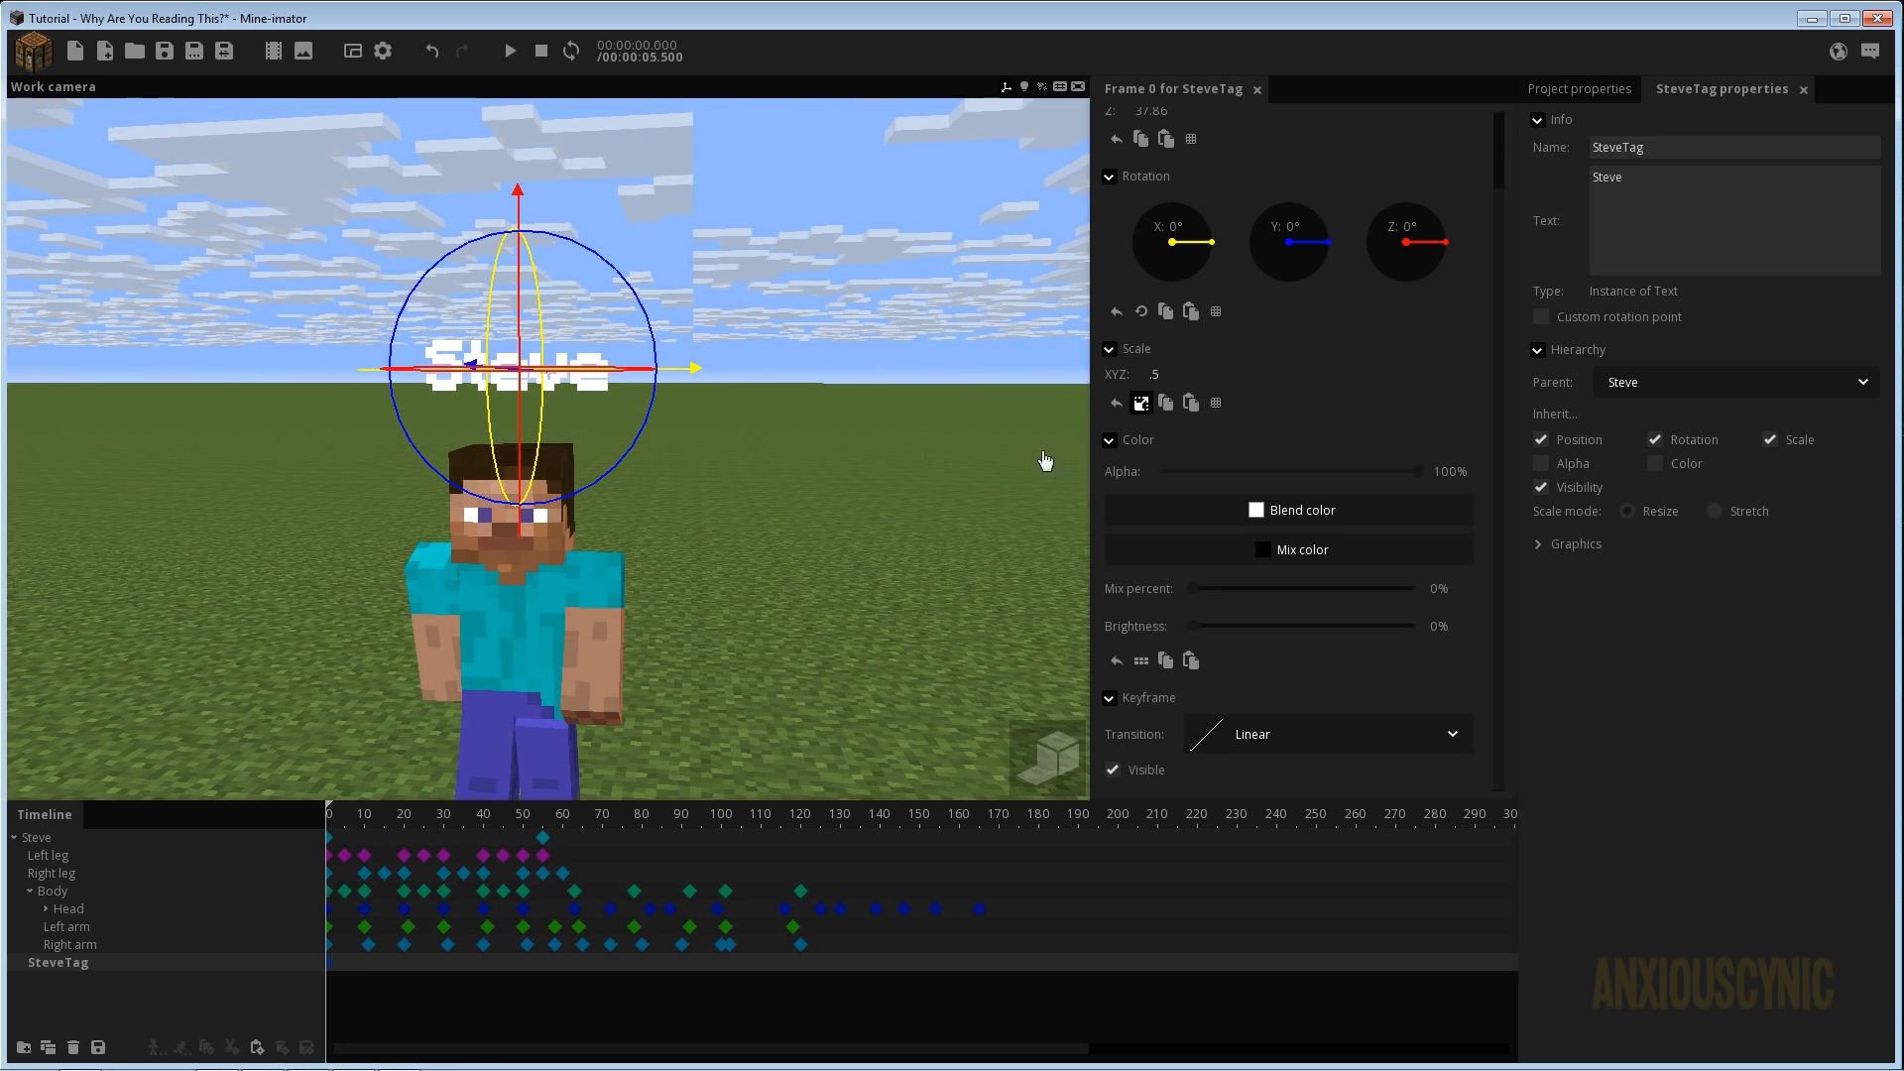
Set SteveTag's Z position to 36, deselect it and save the project.
scroll(1509, 298, up, 2)
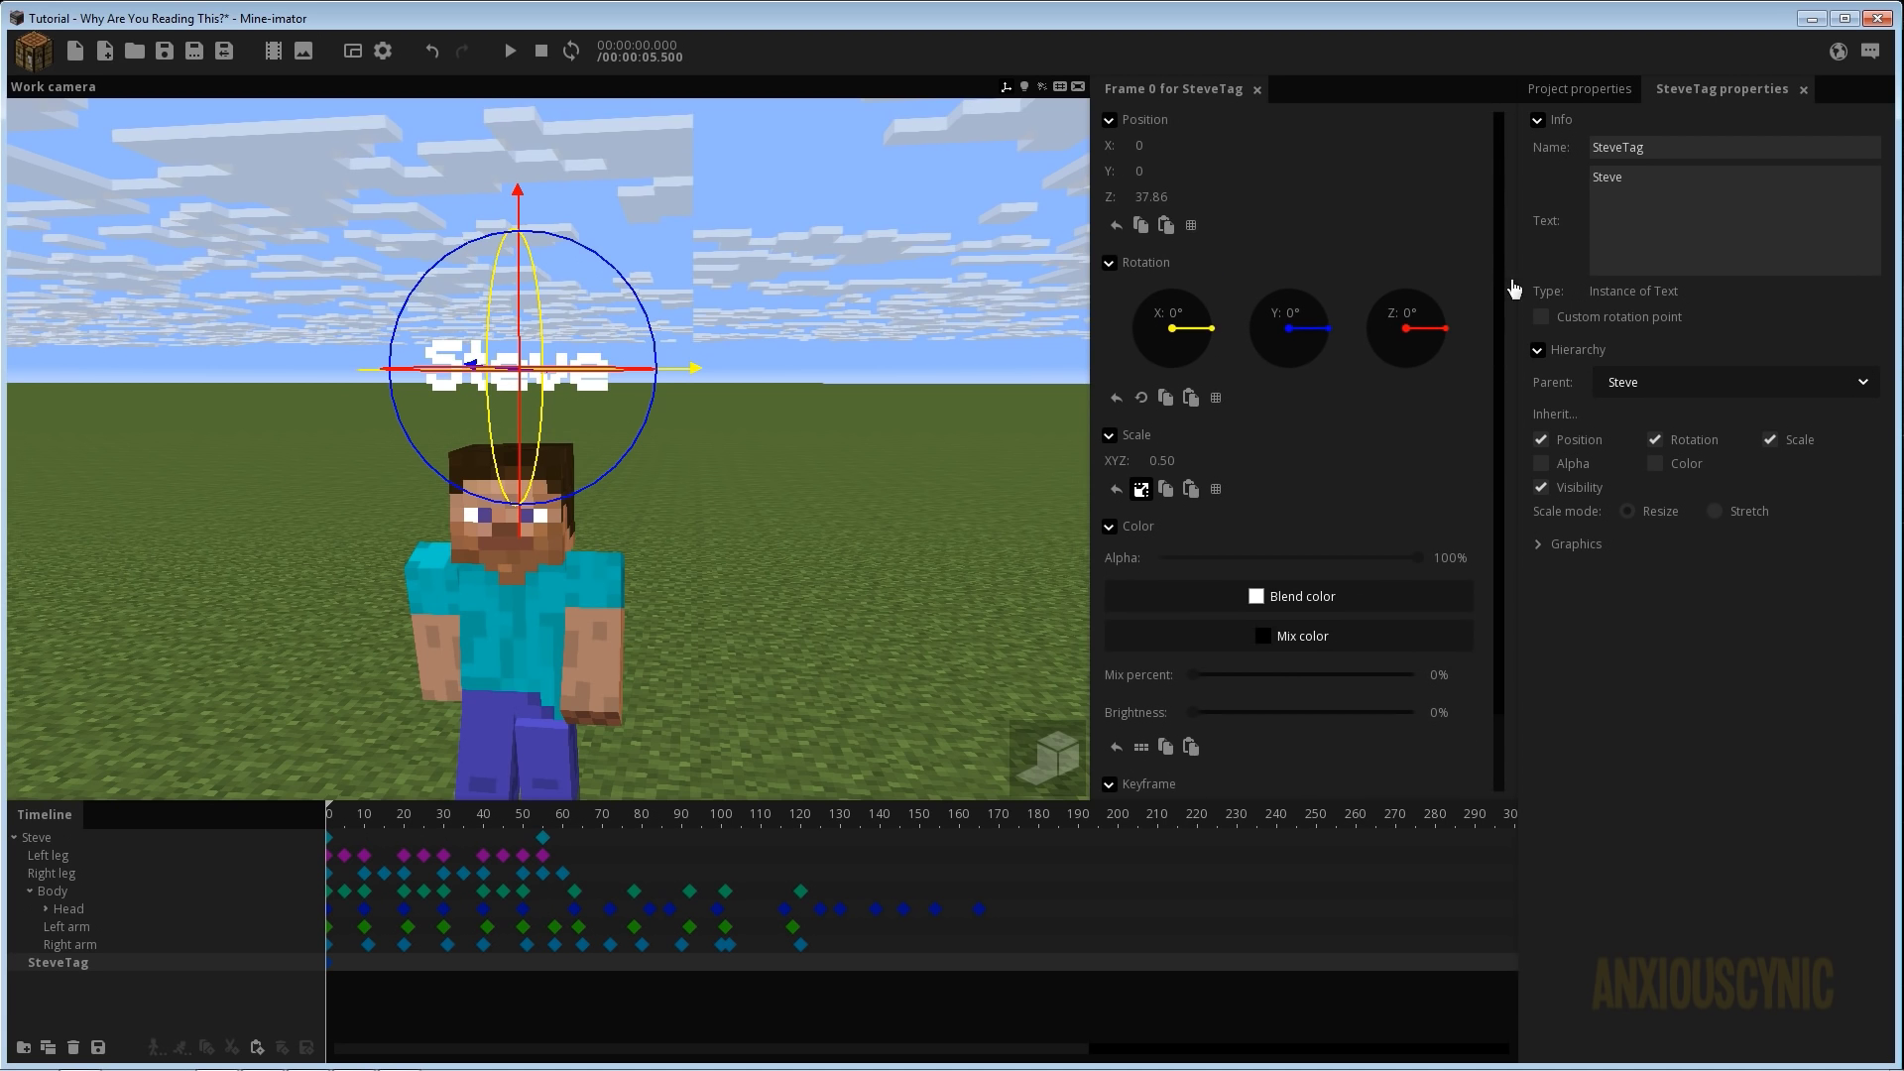
text(36)
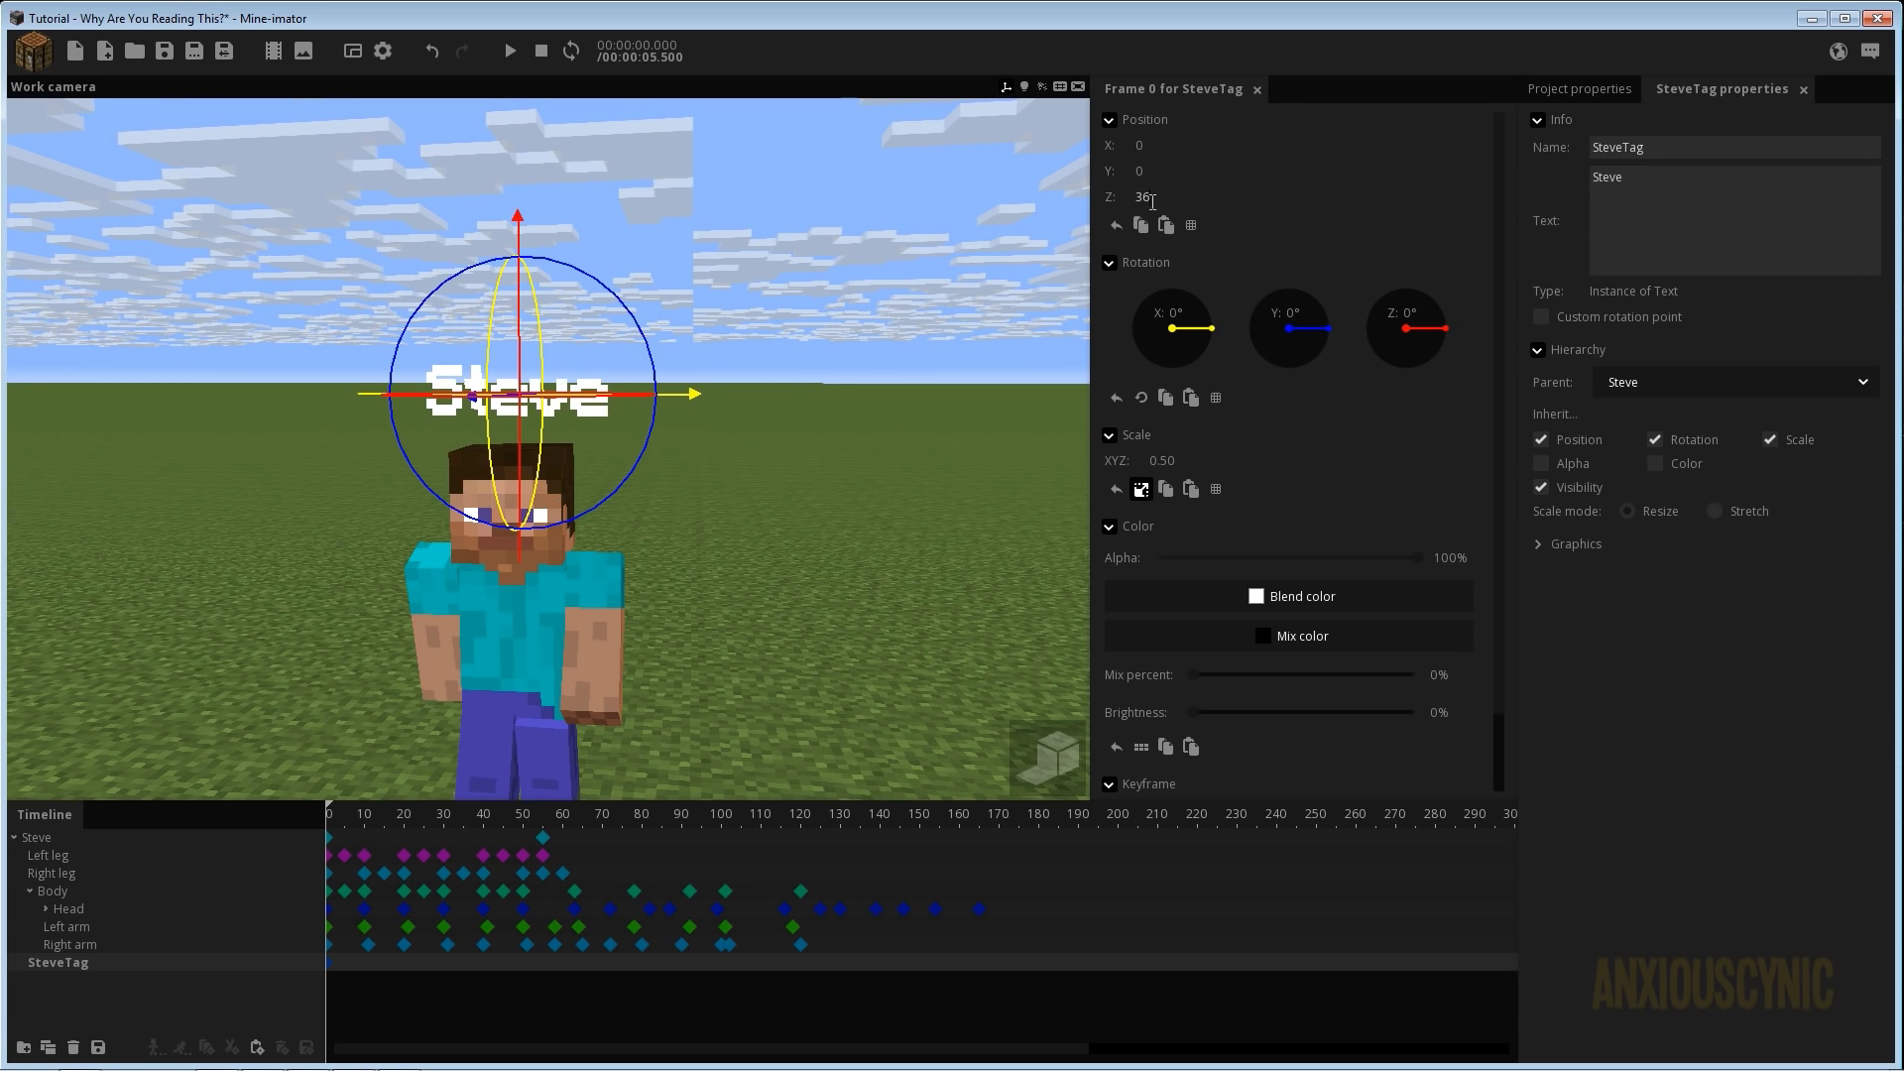
click(902, 338)
right_drag(902, 338, 942, 339)
mouse_move(811, 455)
mouse_down()
mouse_move(873, 402)
mouse_move(878, 421)
mouse_move(788, 471)
mouse_move(812, 455)
mouse_up()
right_drag(810, 455, 838, 446)
key(ctrl+s)
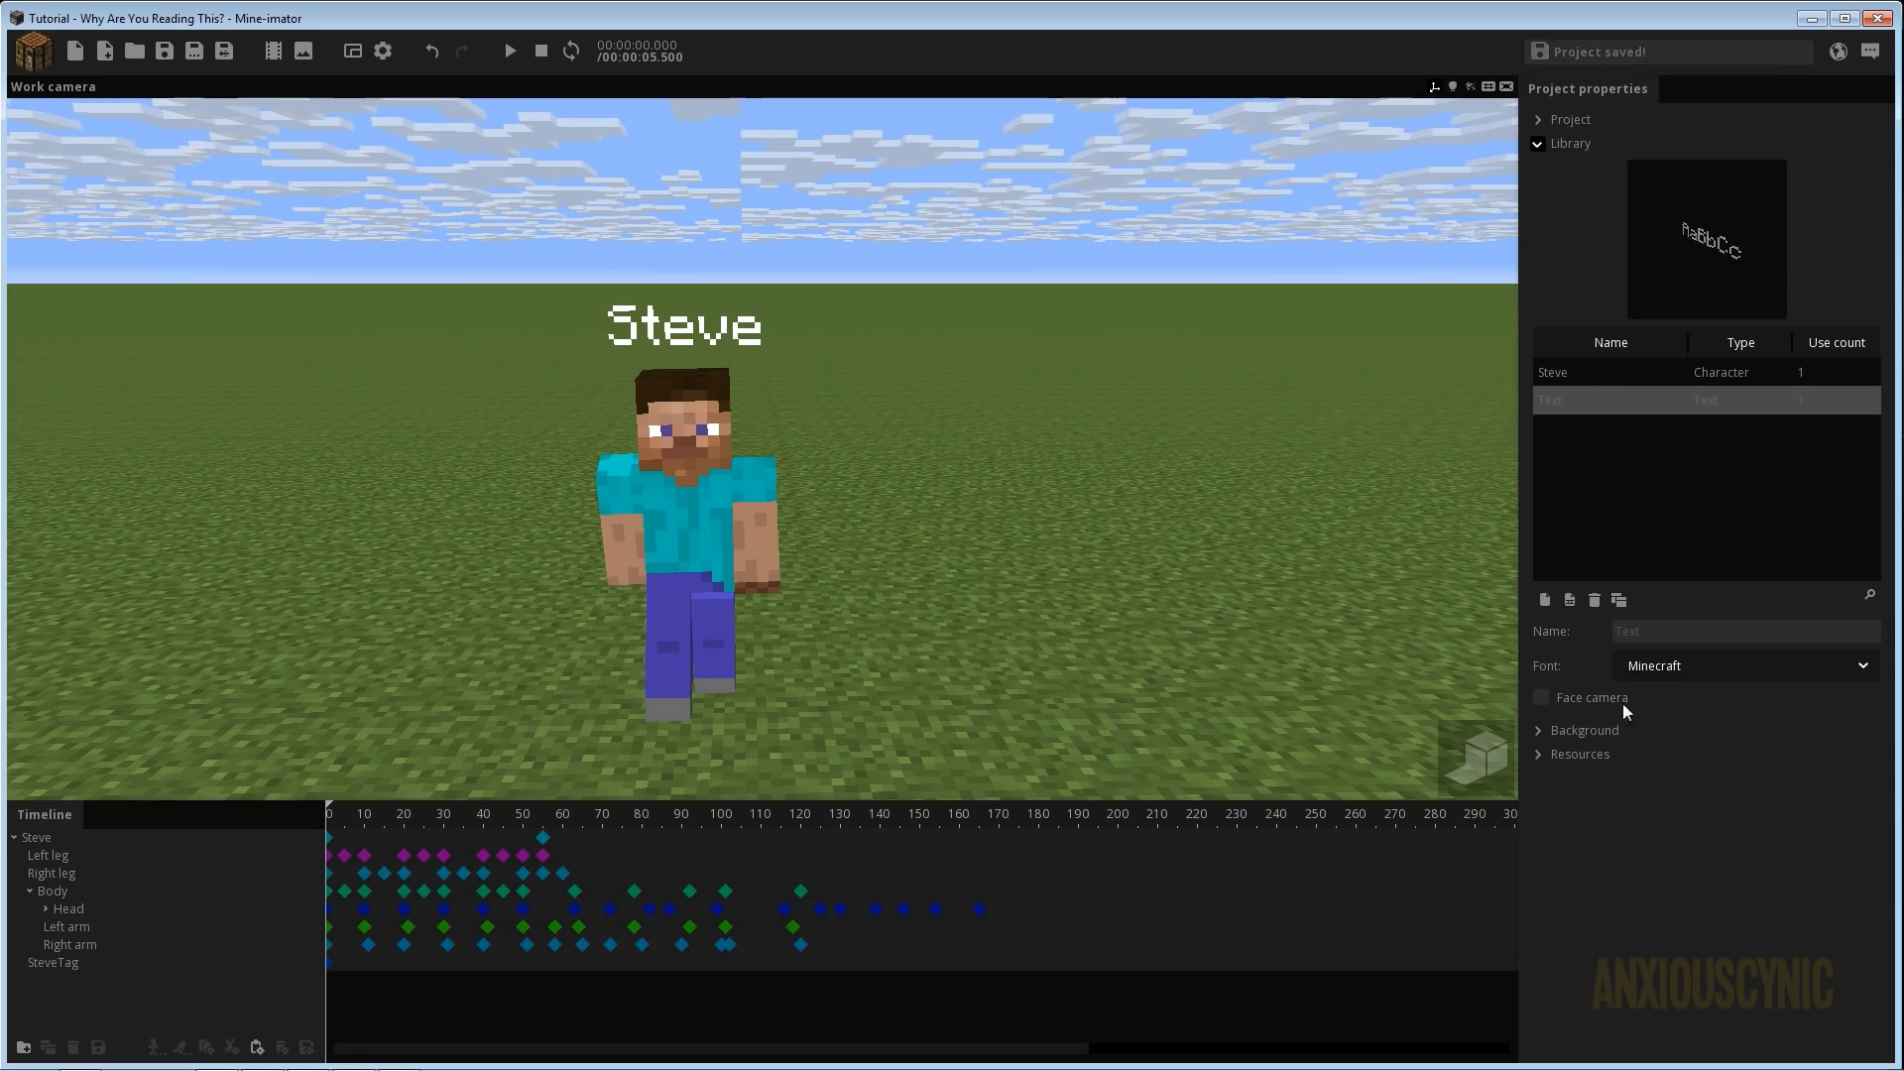
Make the text library item face the camera, check it from Steve's side and save the project.
click(1575, 702)
right_drag(1041, 571, 1042, 571)
right_drag(672, 441, 672, 442)
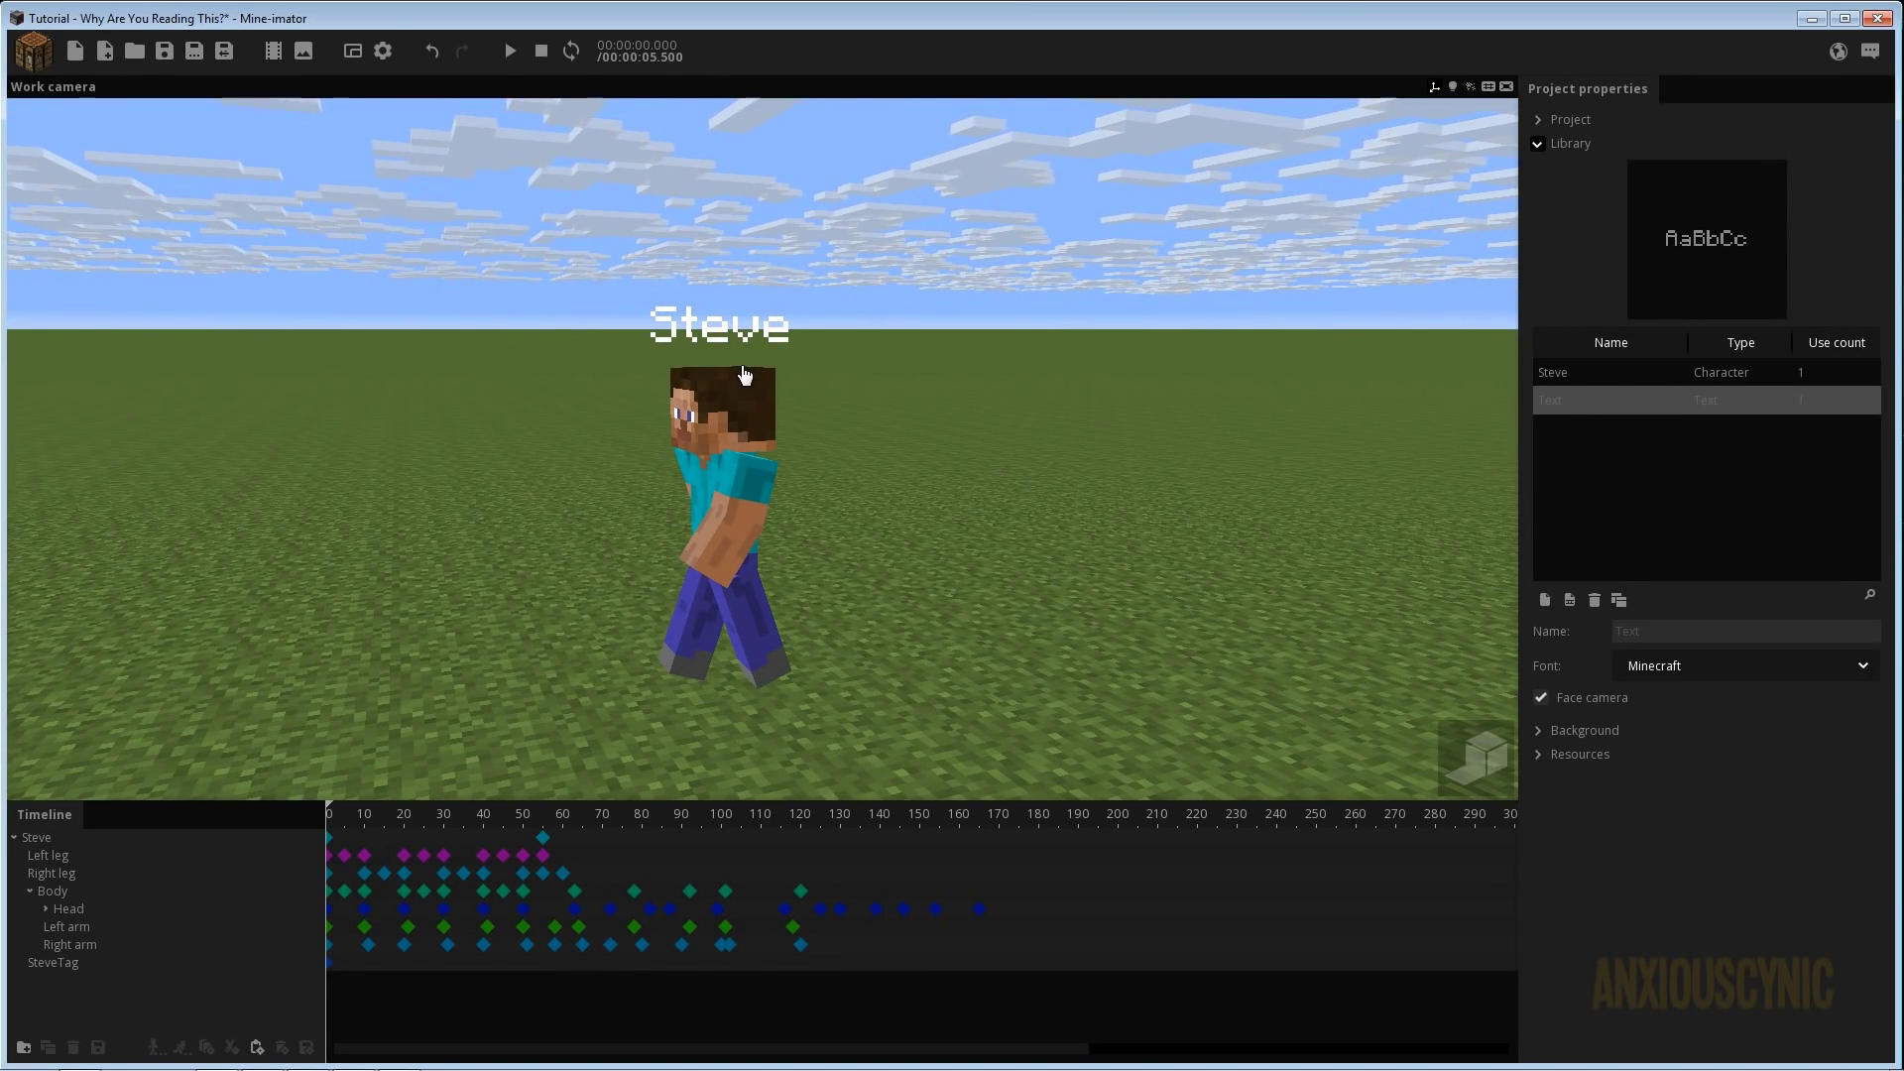
key(ctrl+s)
View Steve from the front and play the animation to check how the name tag follows him.
right_drag(839, 422, 839, 423)
drag(839, 423, 849, 497)
scroll(808, 465, down, 3)
scroll(832, 486, up, 1)
key(space)
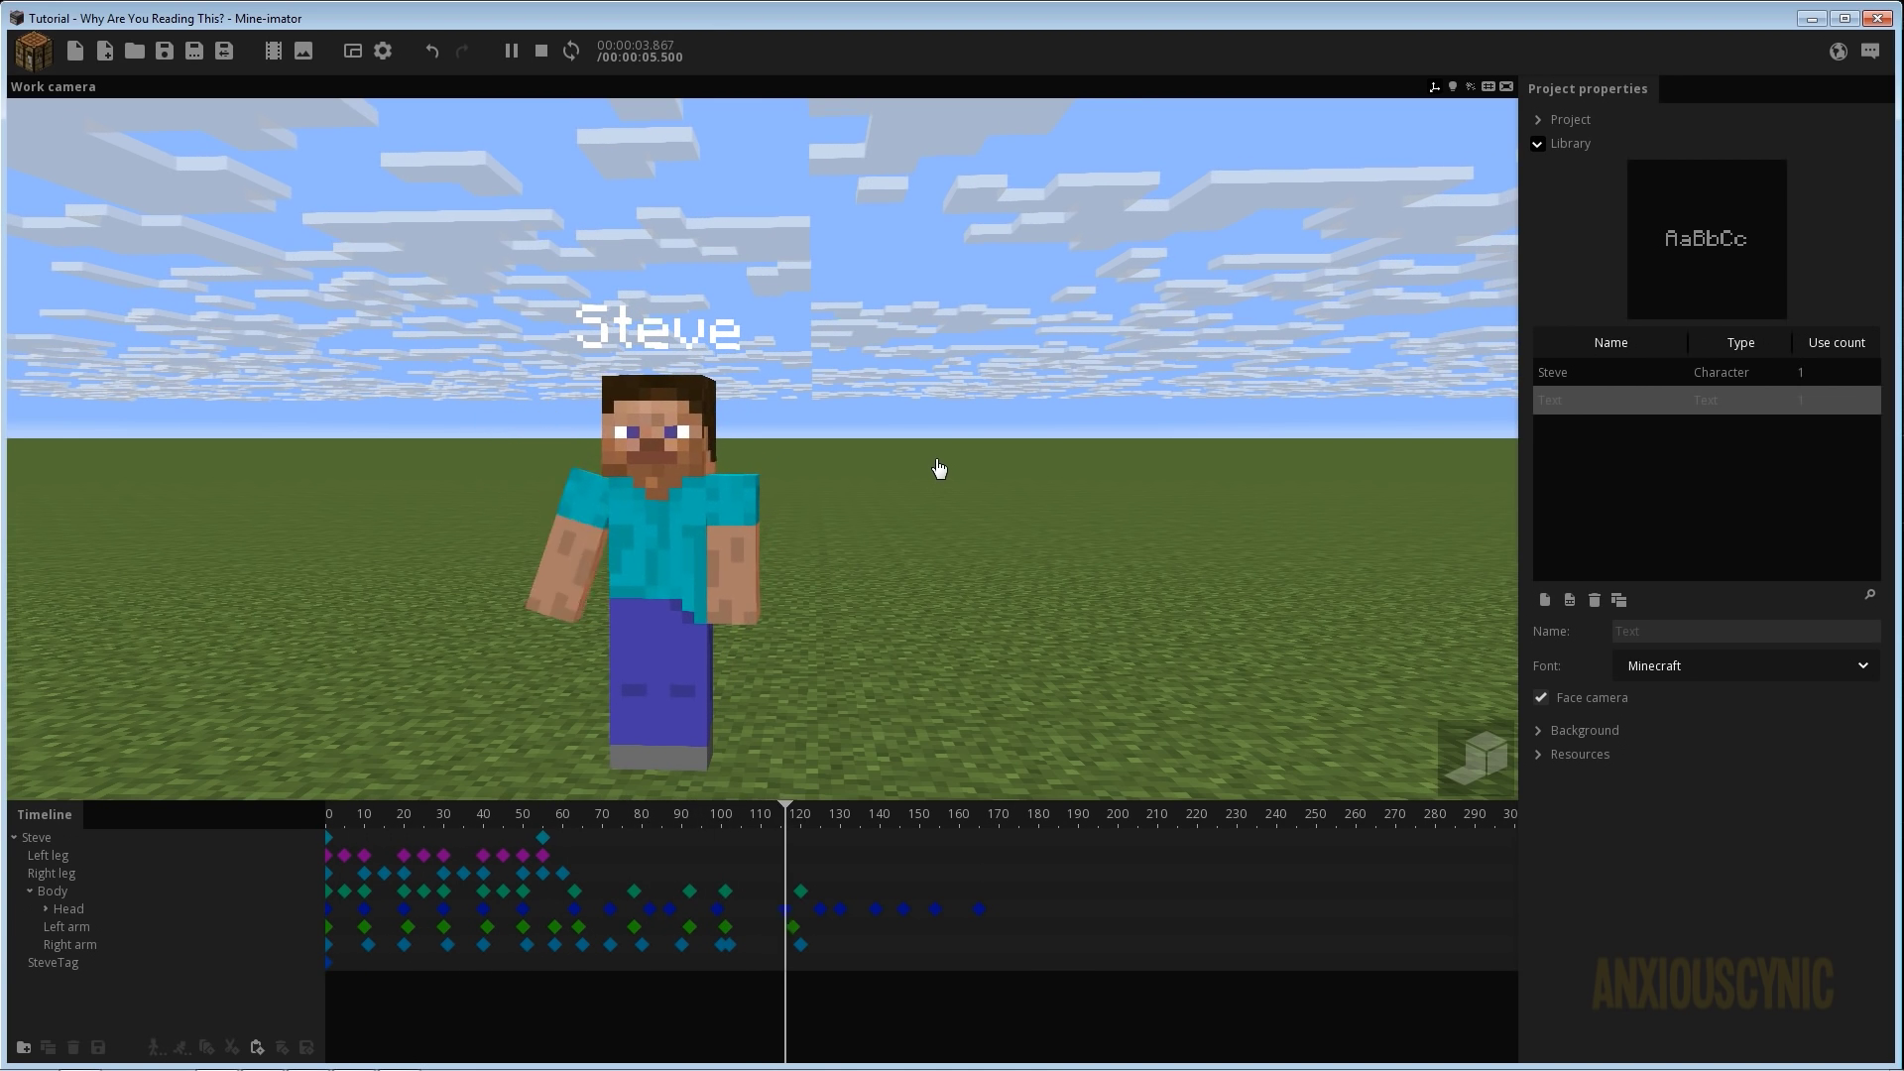
At frame 111, duplicate the text library item and add an instance of the copy to the scene.
click(765, 814)
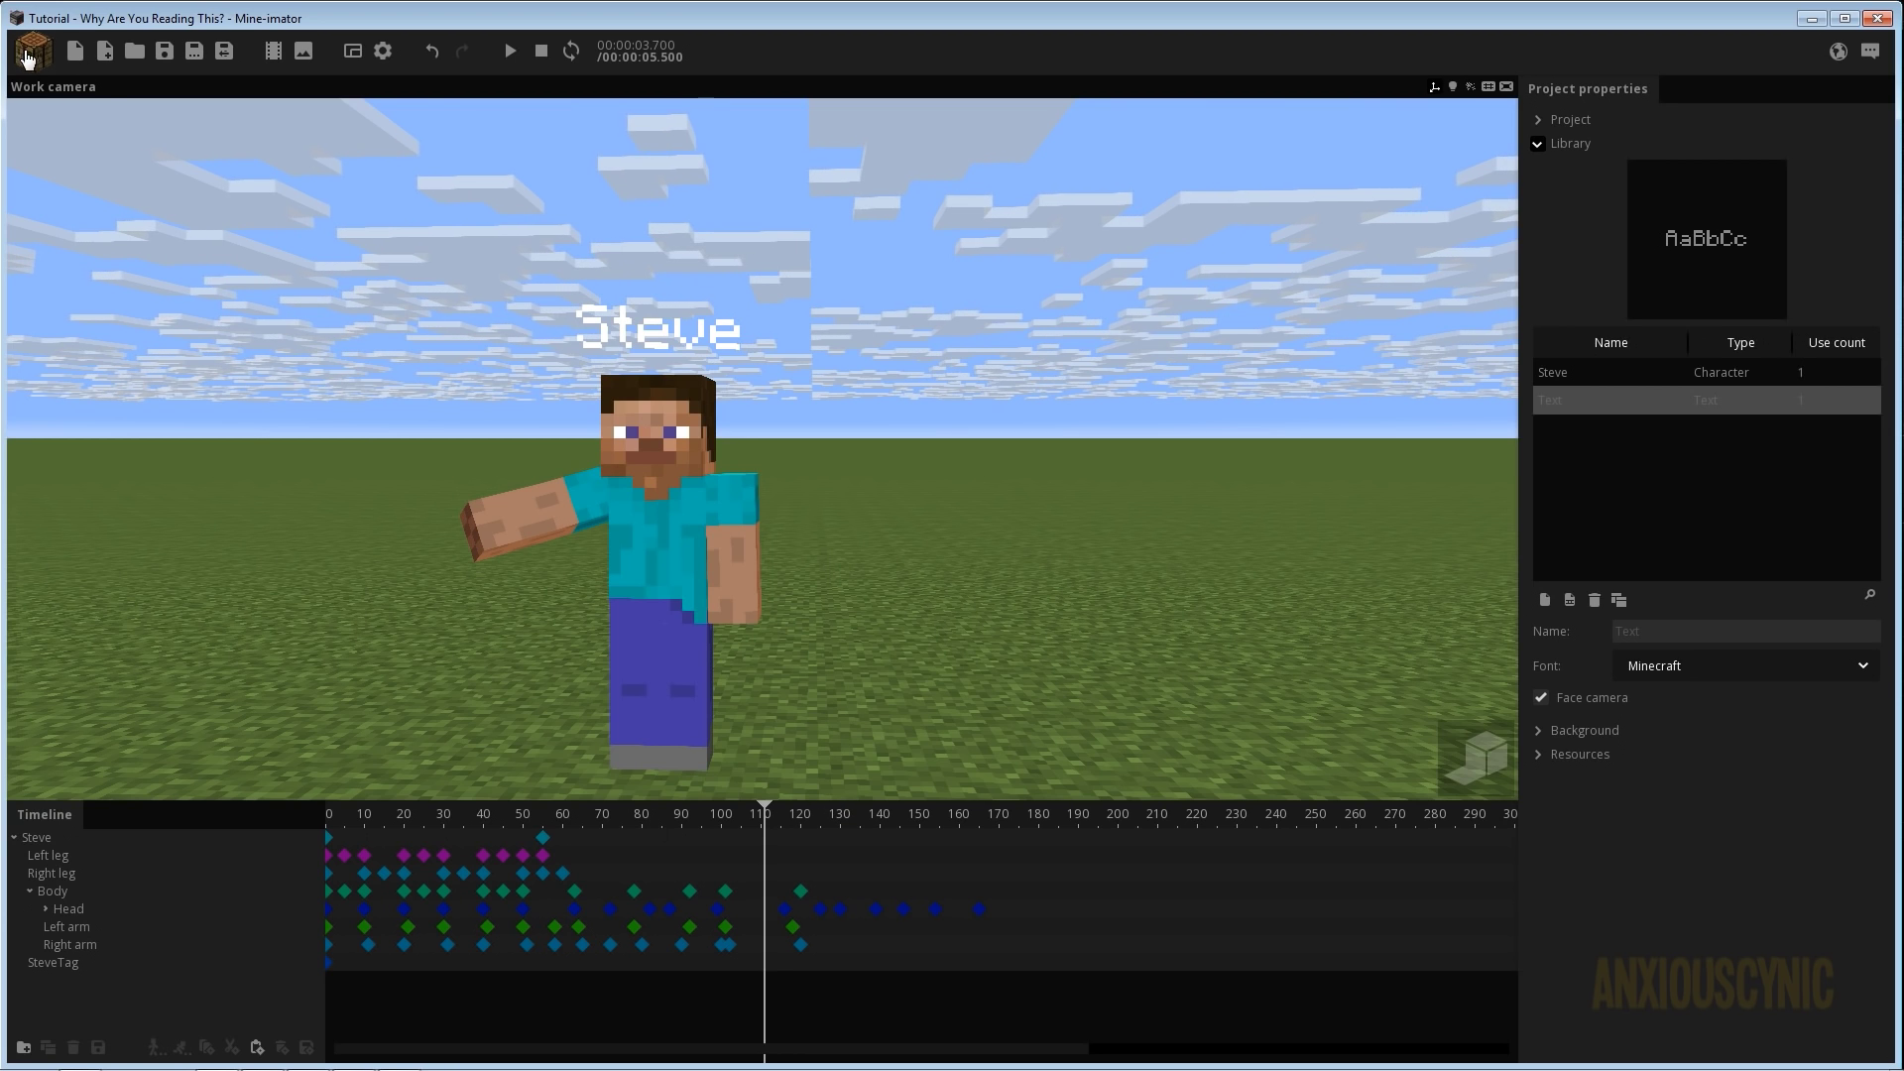
click(1616, 600)
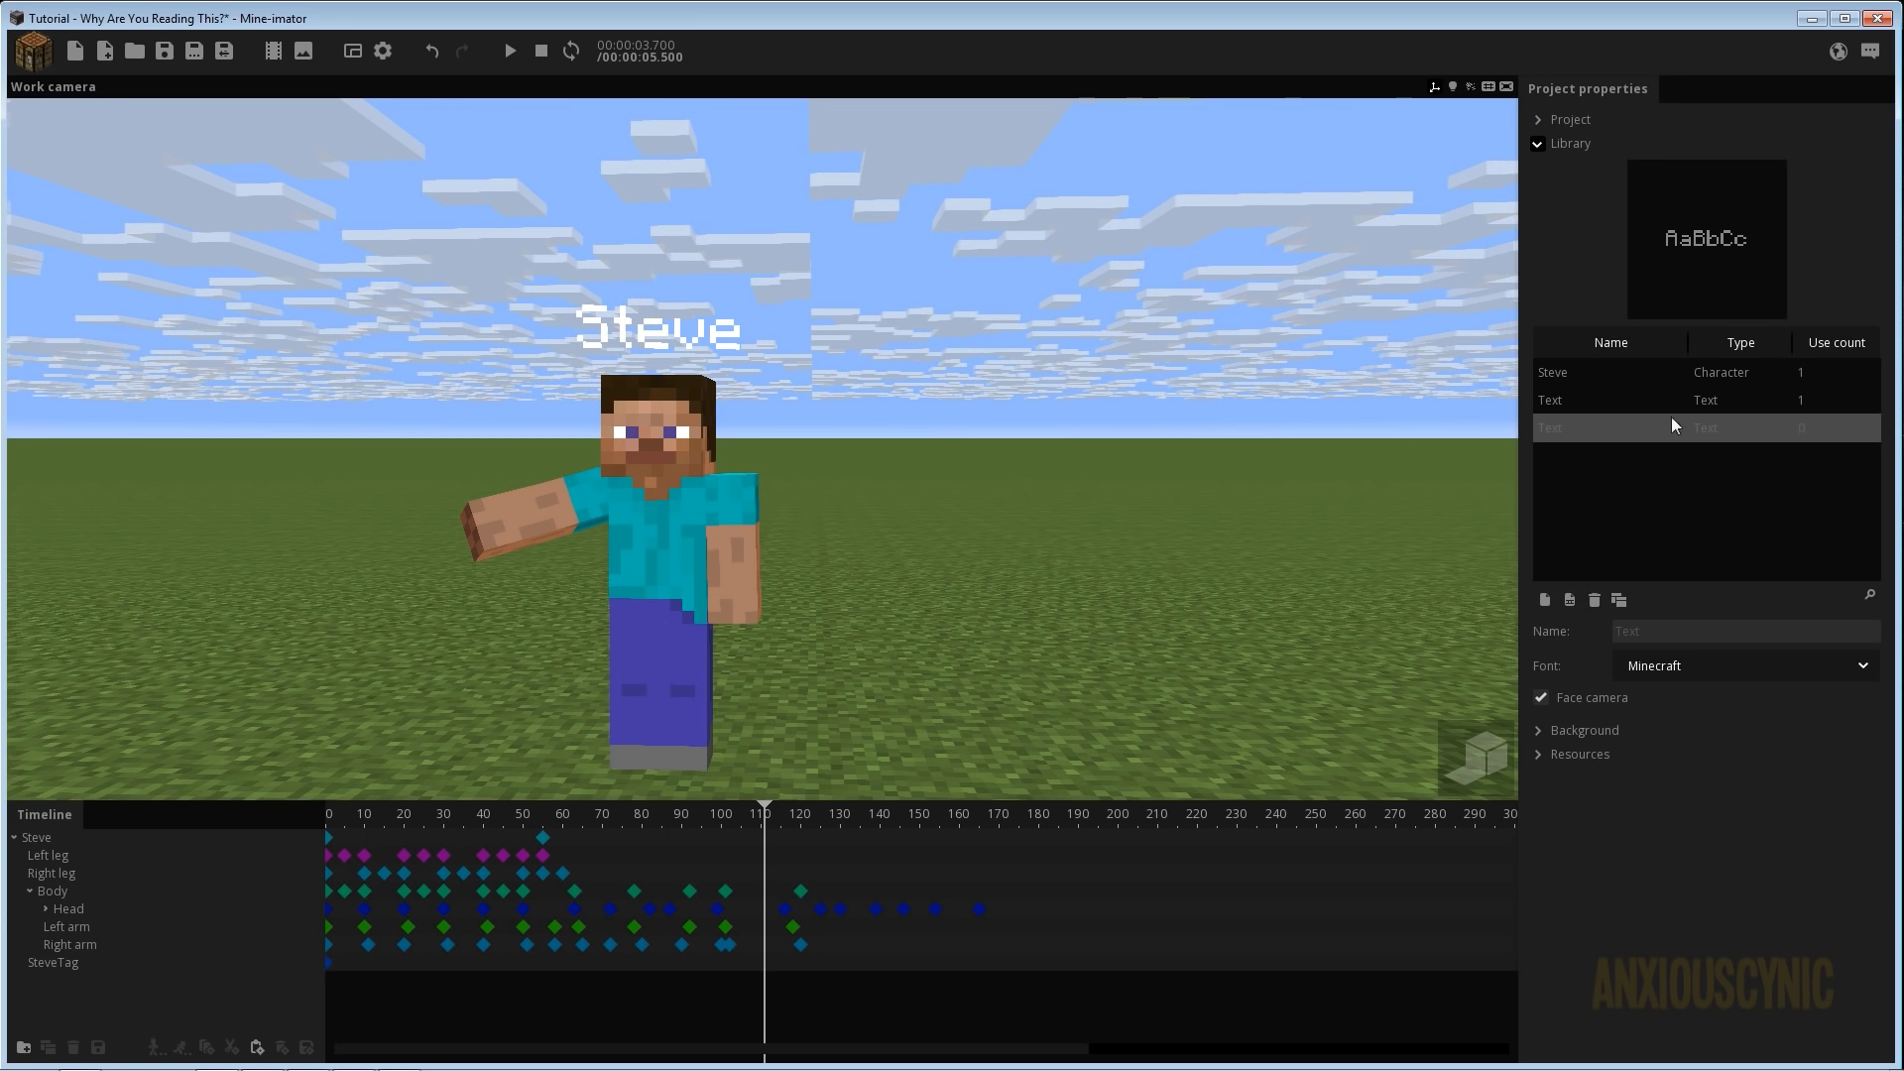
click(1569, 601)
Parent the new sample text object to the Steve character in the timeline.
click(54, 982)
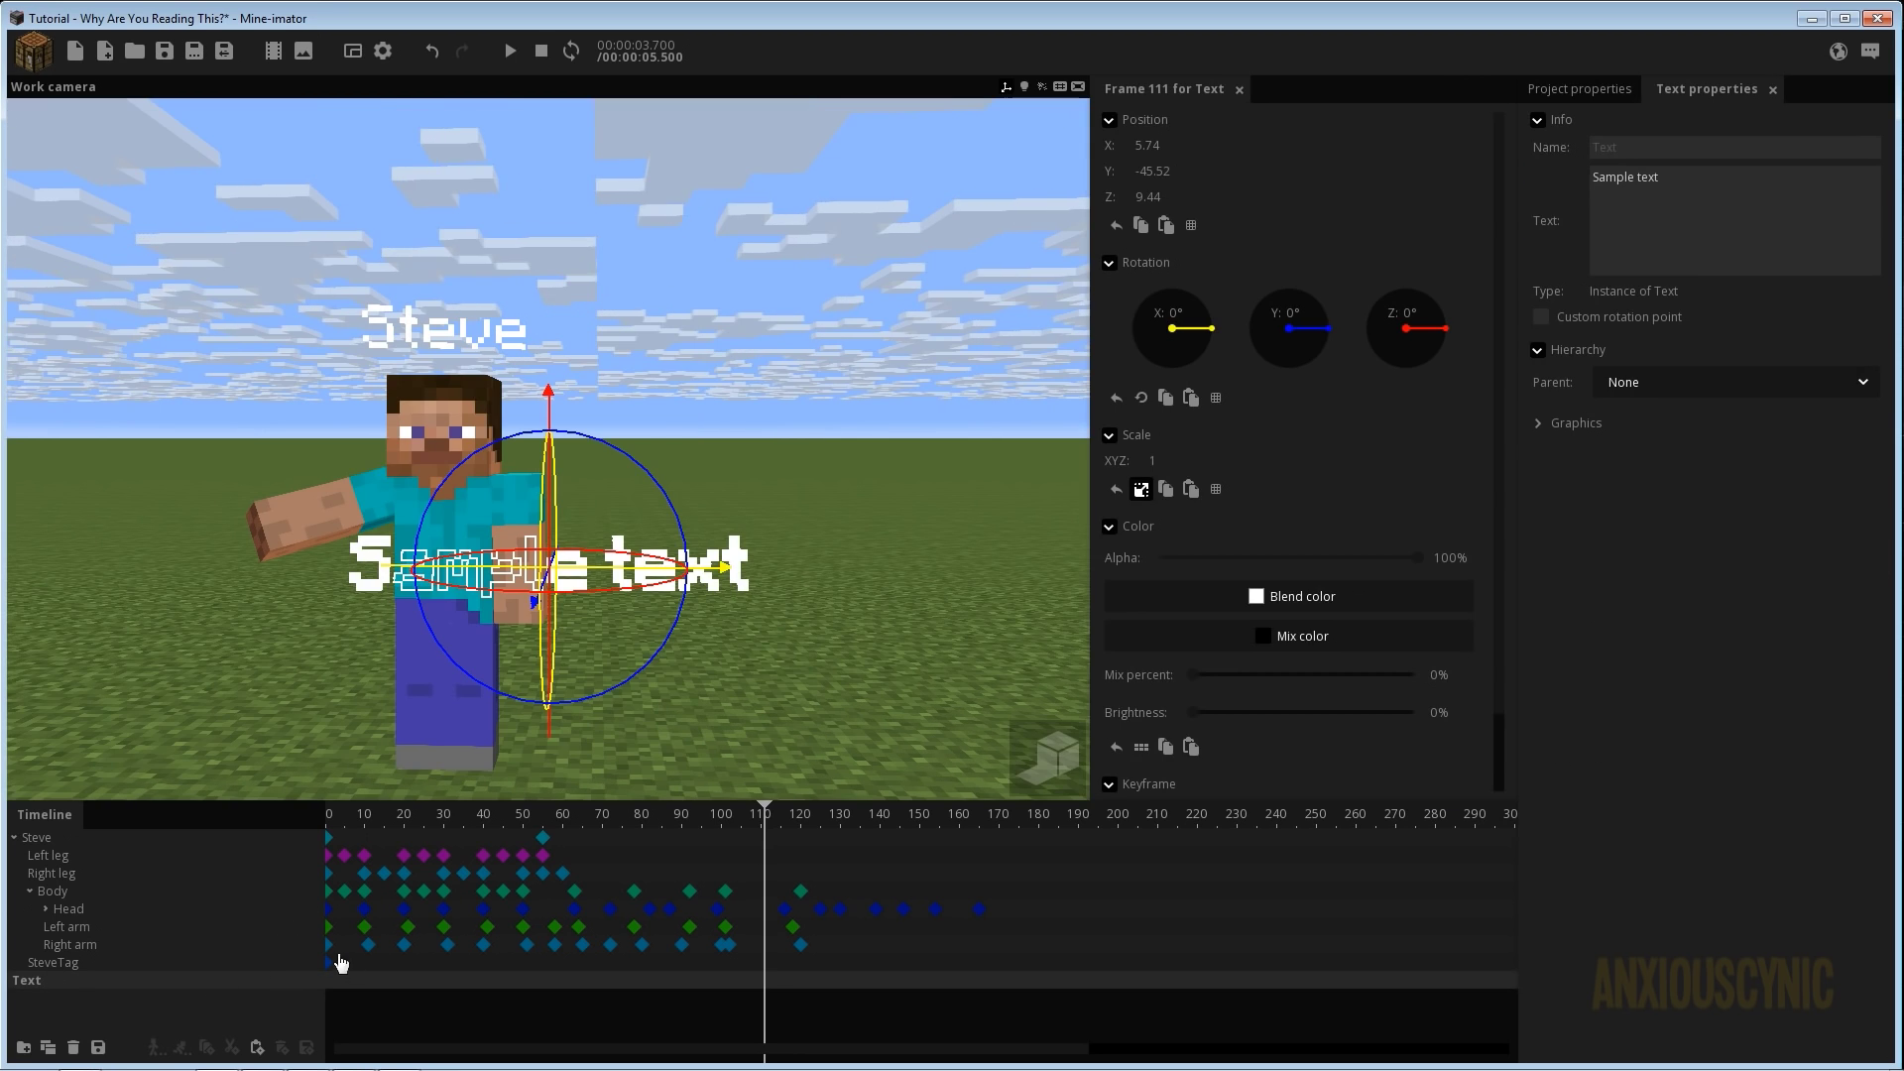
drag(35, 989, 99, 839)
right_drag(666, 522, 662, 511)
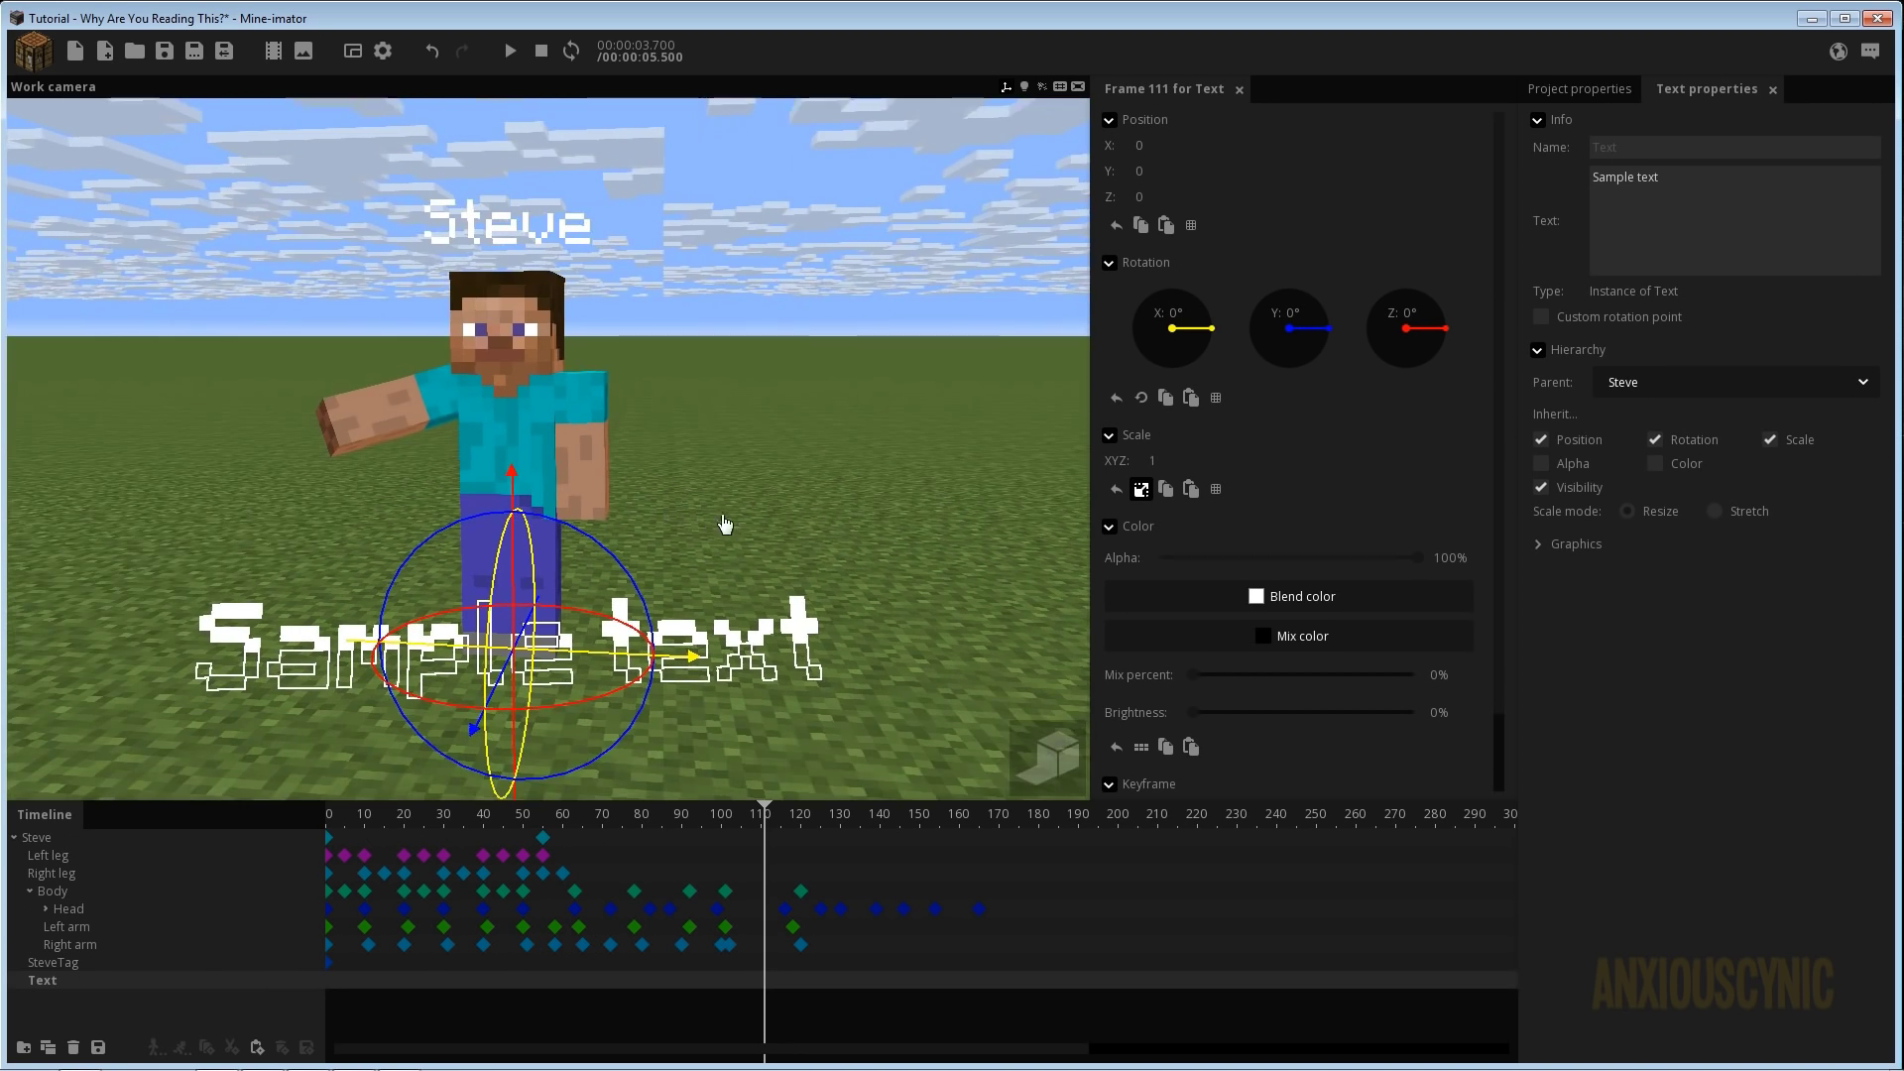
mouse_move(722, 522)
mouse_down()
mouse_move(635, 522)
mouse_move(722, 522)
mouse_up()
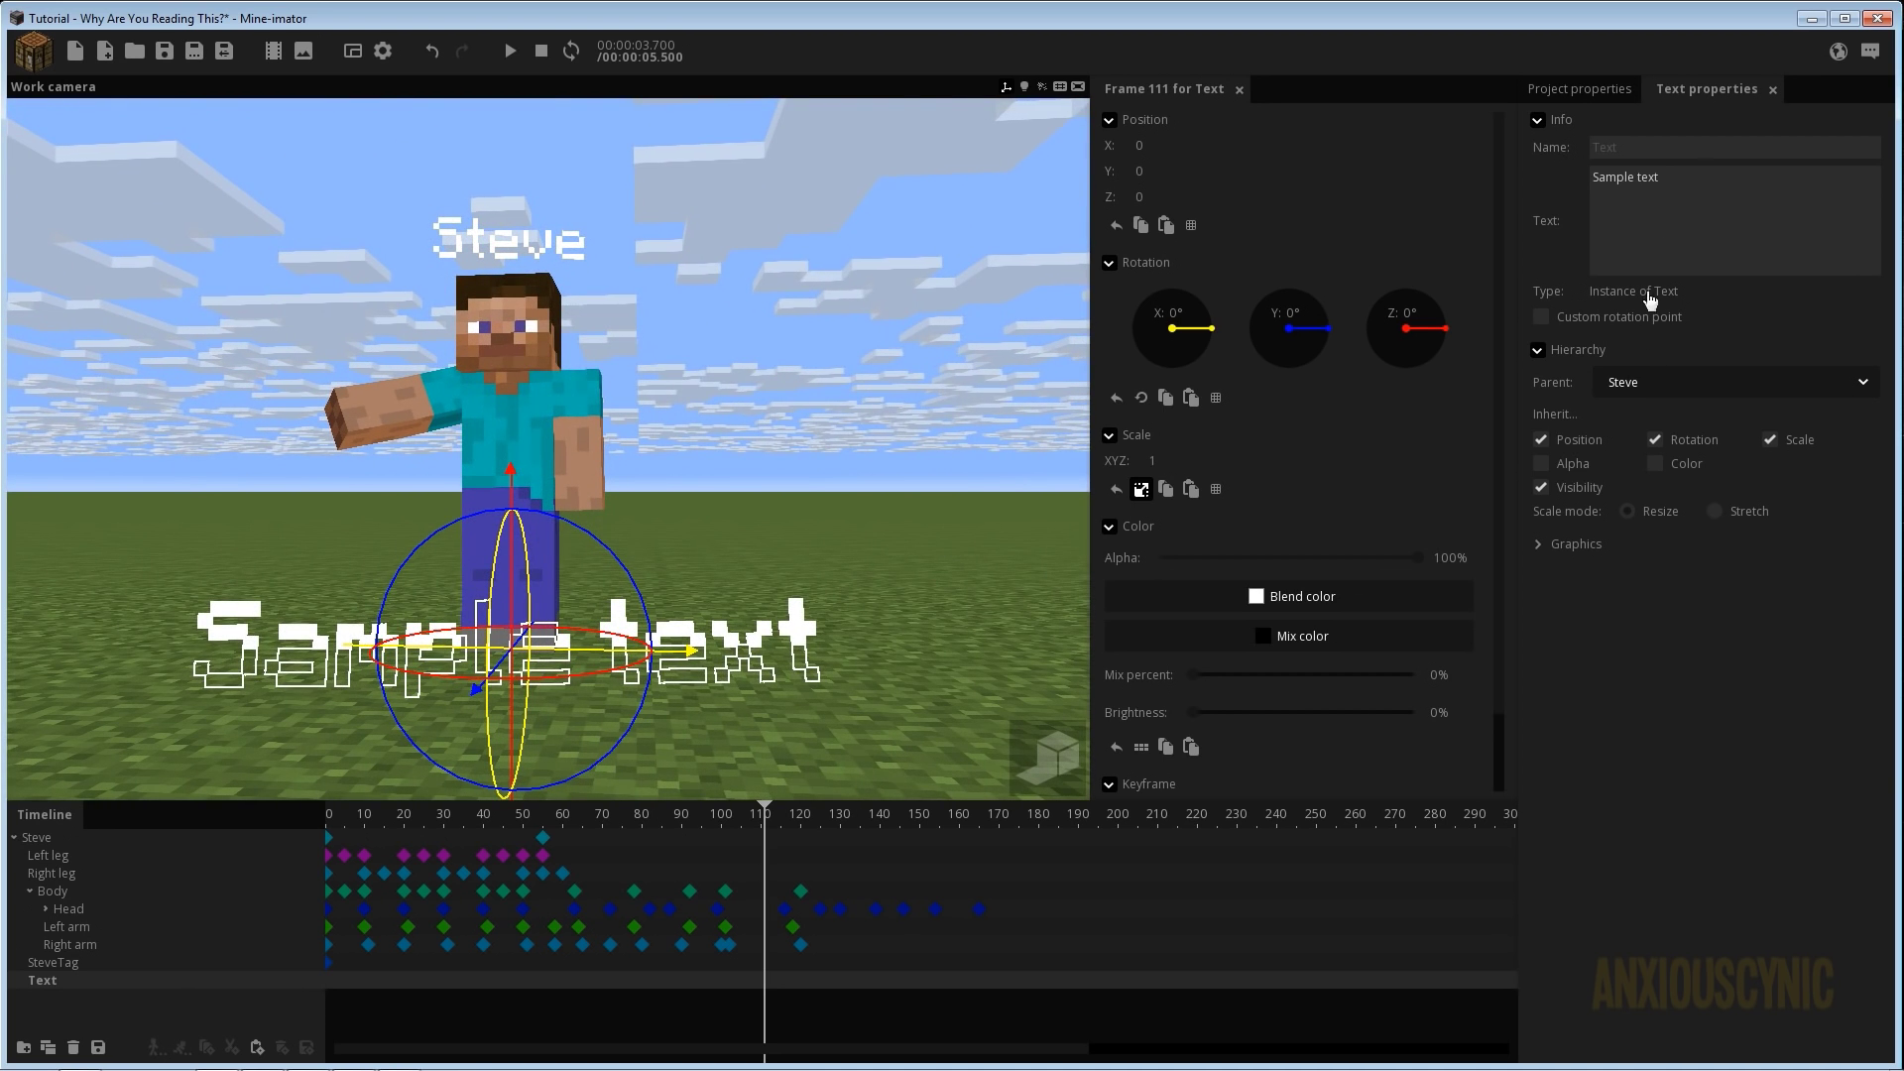
Turn off Face camera for the duplicated text library item and save the project.
click(1588, 92)
click(1542, 698)
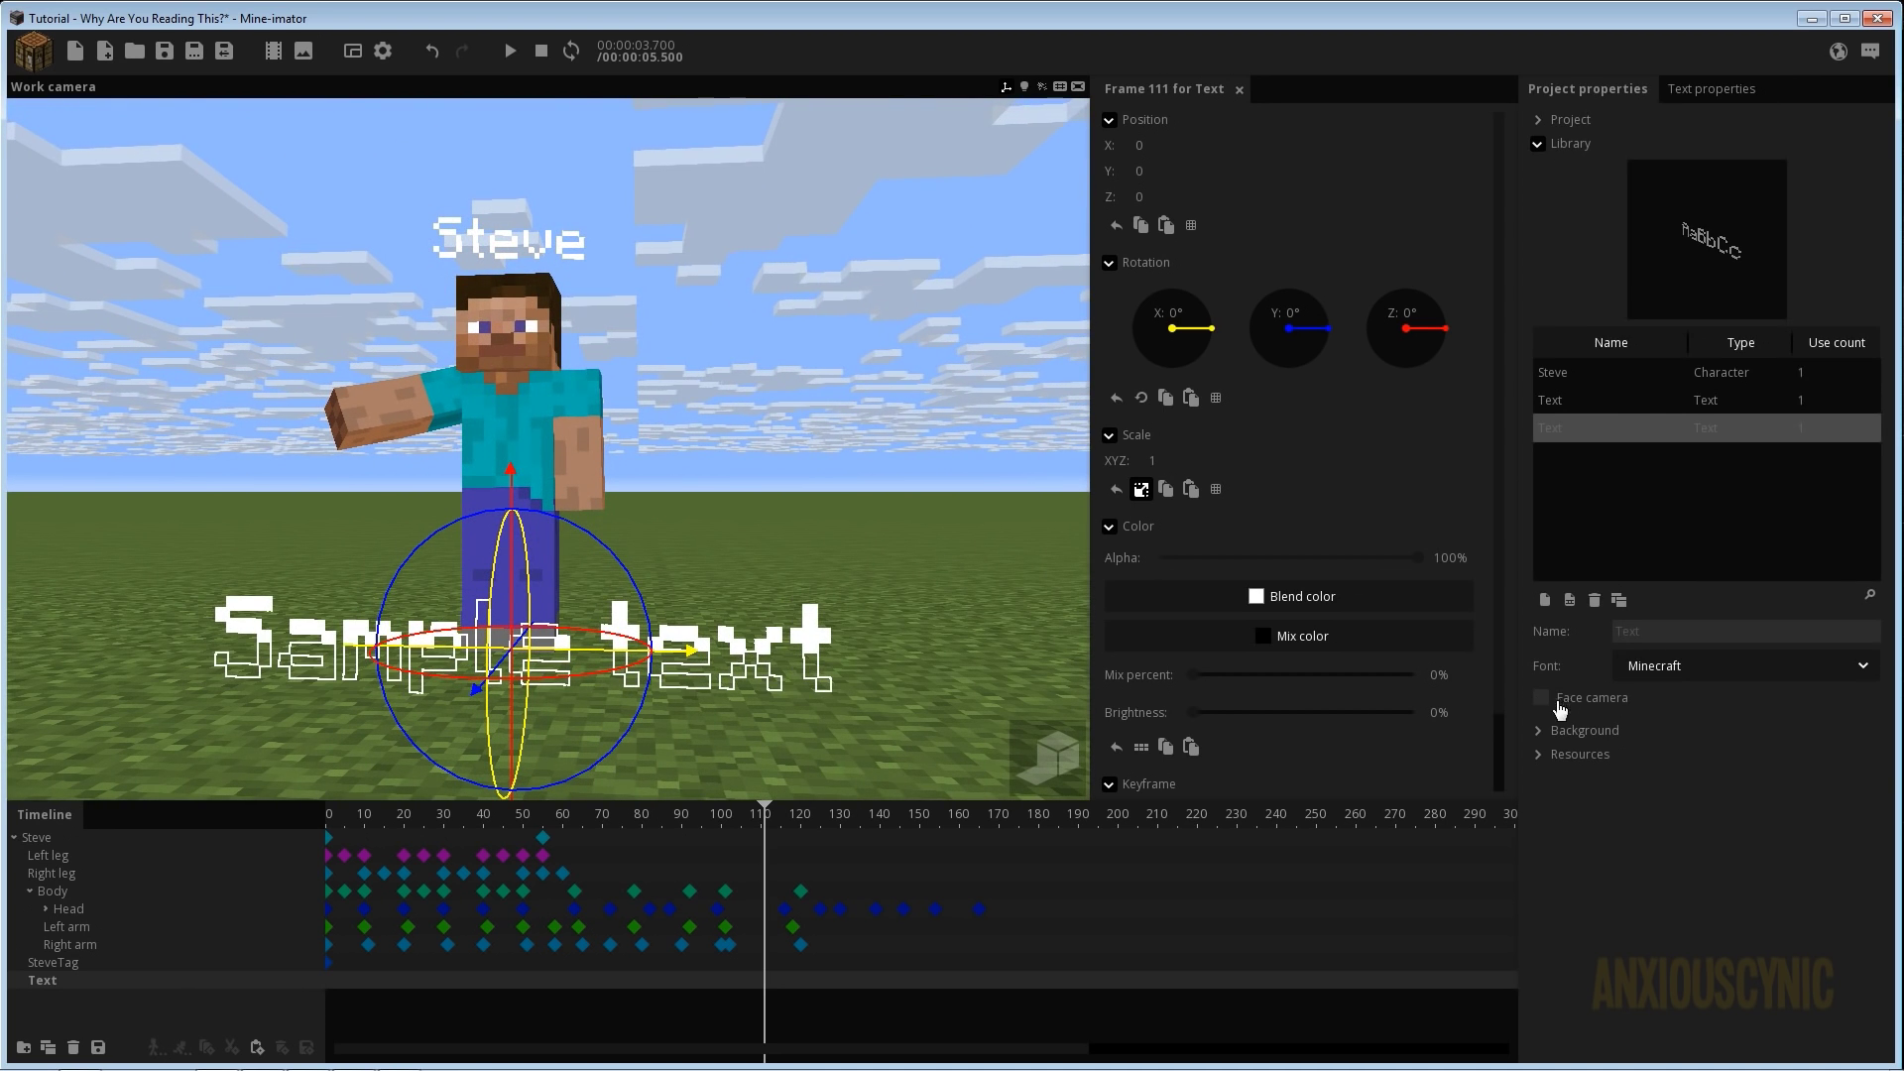
click(164, 51)
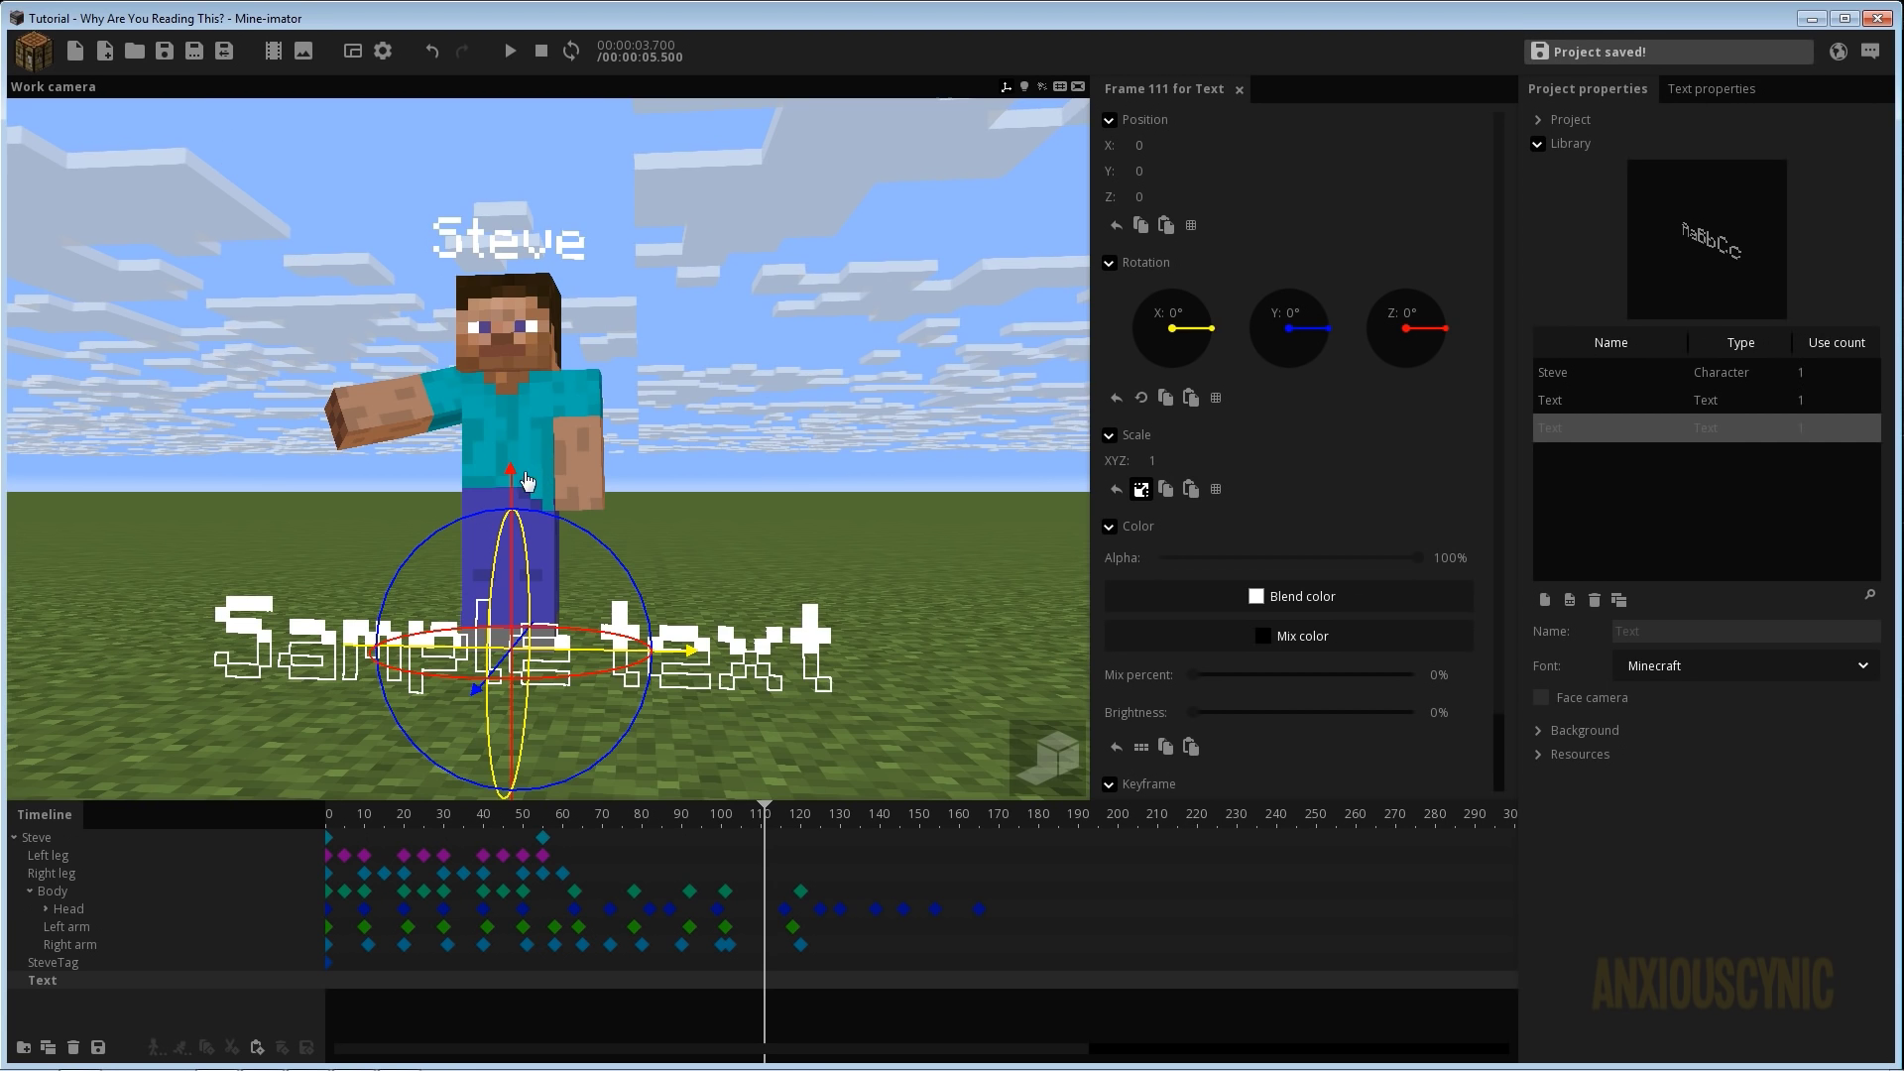
Move the sample text beside Steve's head, to about X 40 and Z 24.
drag(526, 481, 673, 286)
right_drag(673, 287, 623, 482)
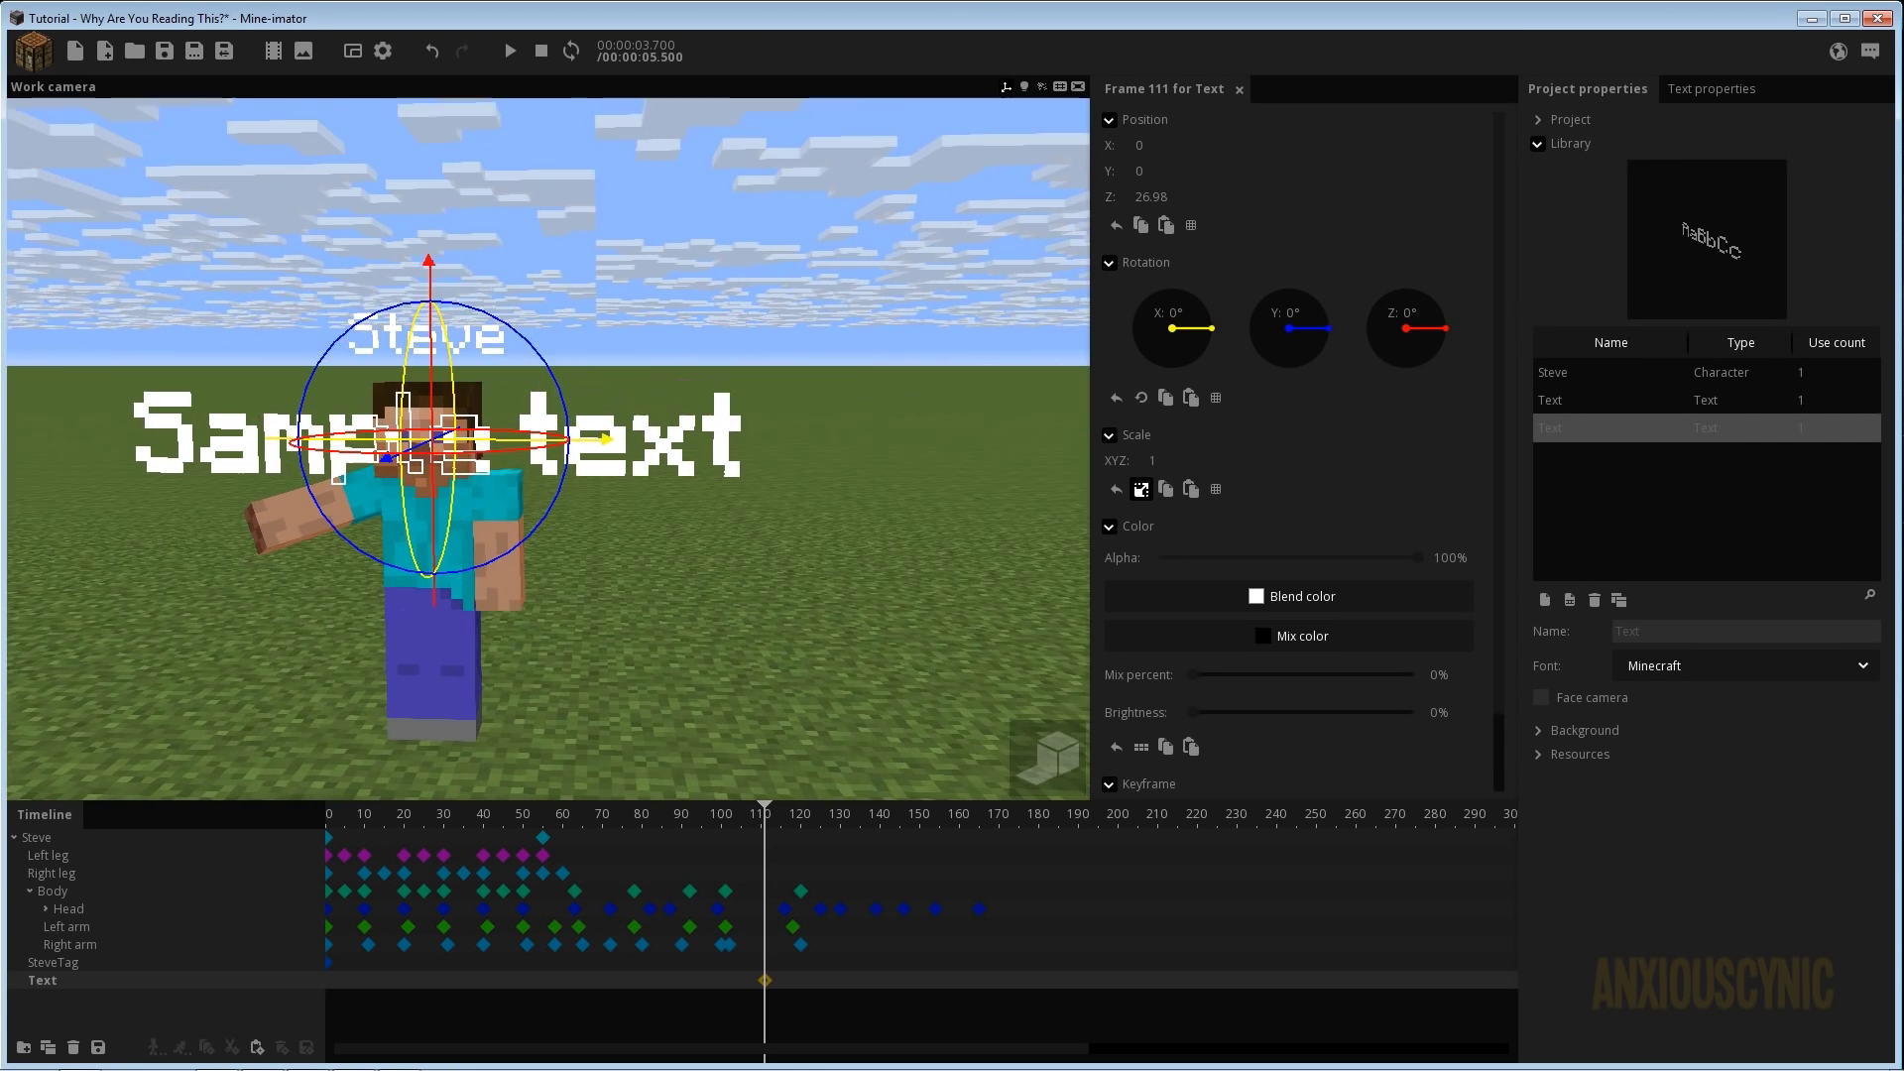
drag(605, 437, 1009, 389)
right_drag(1010, 388, 777, 381)
drag(701, 315, 702, 246)
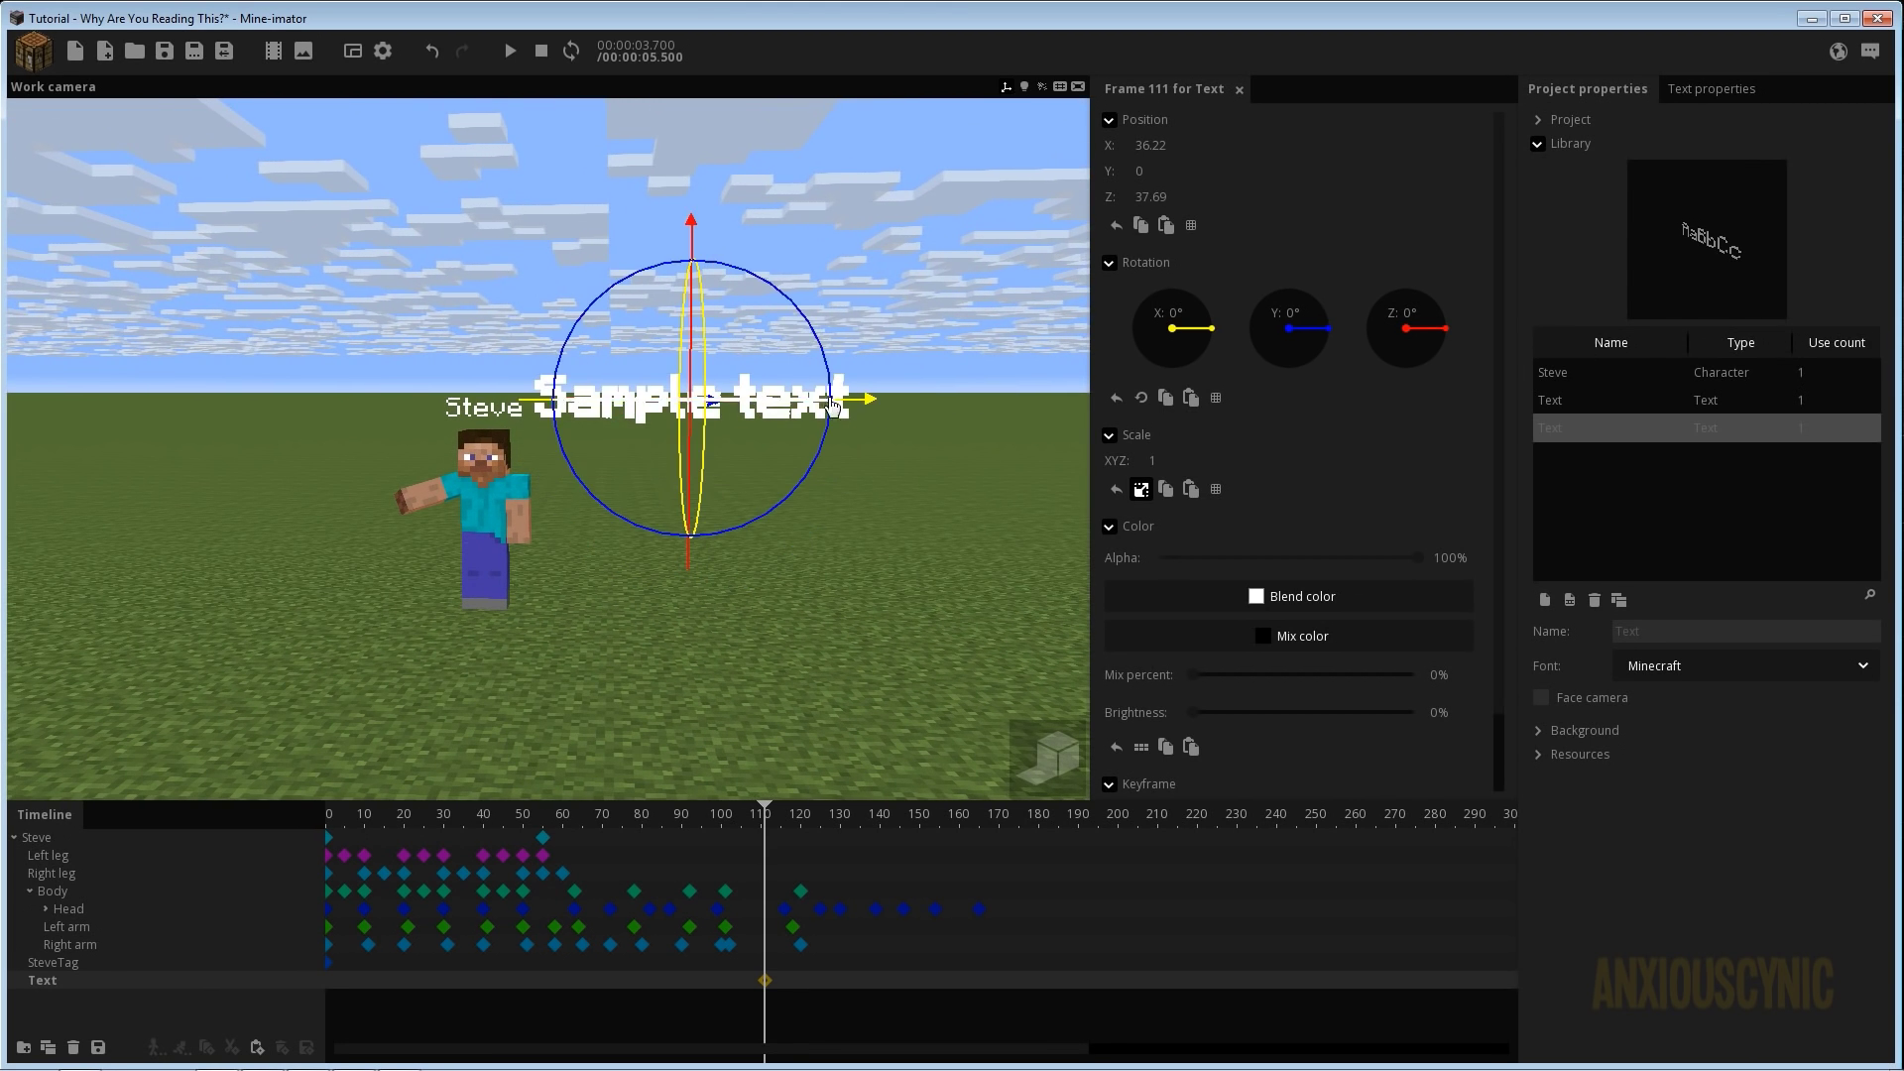
drag(877, 406, 895, 406)
drag(708, 230, 709, 309)
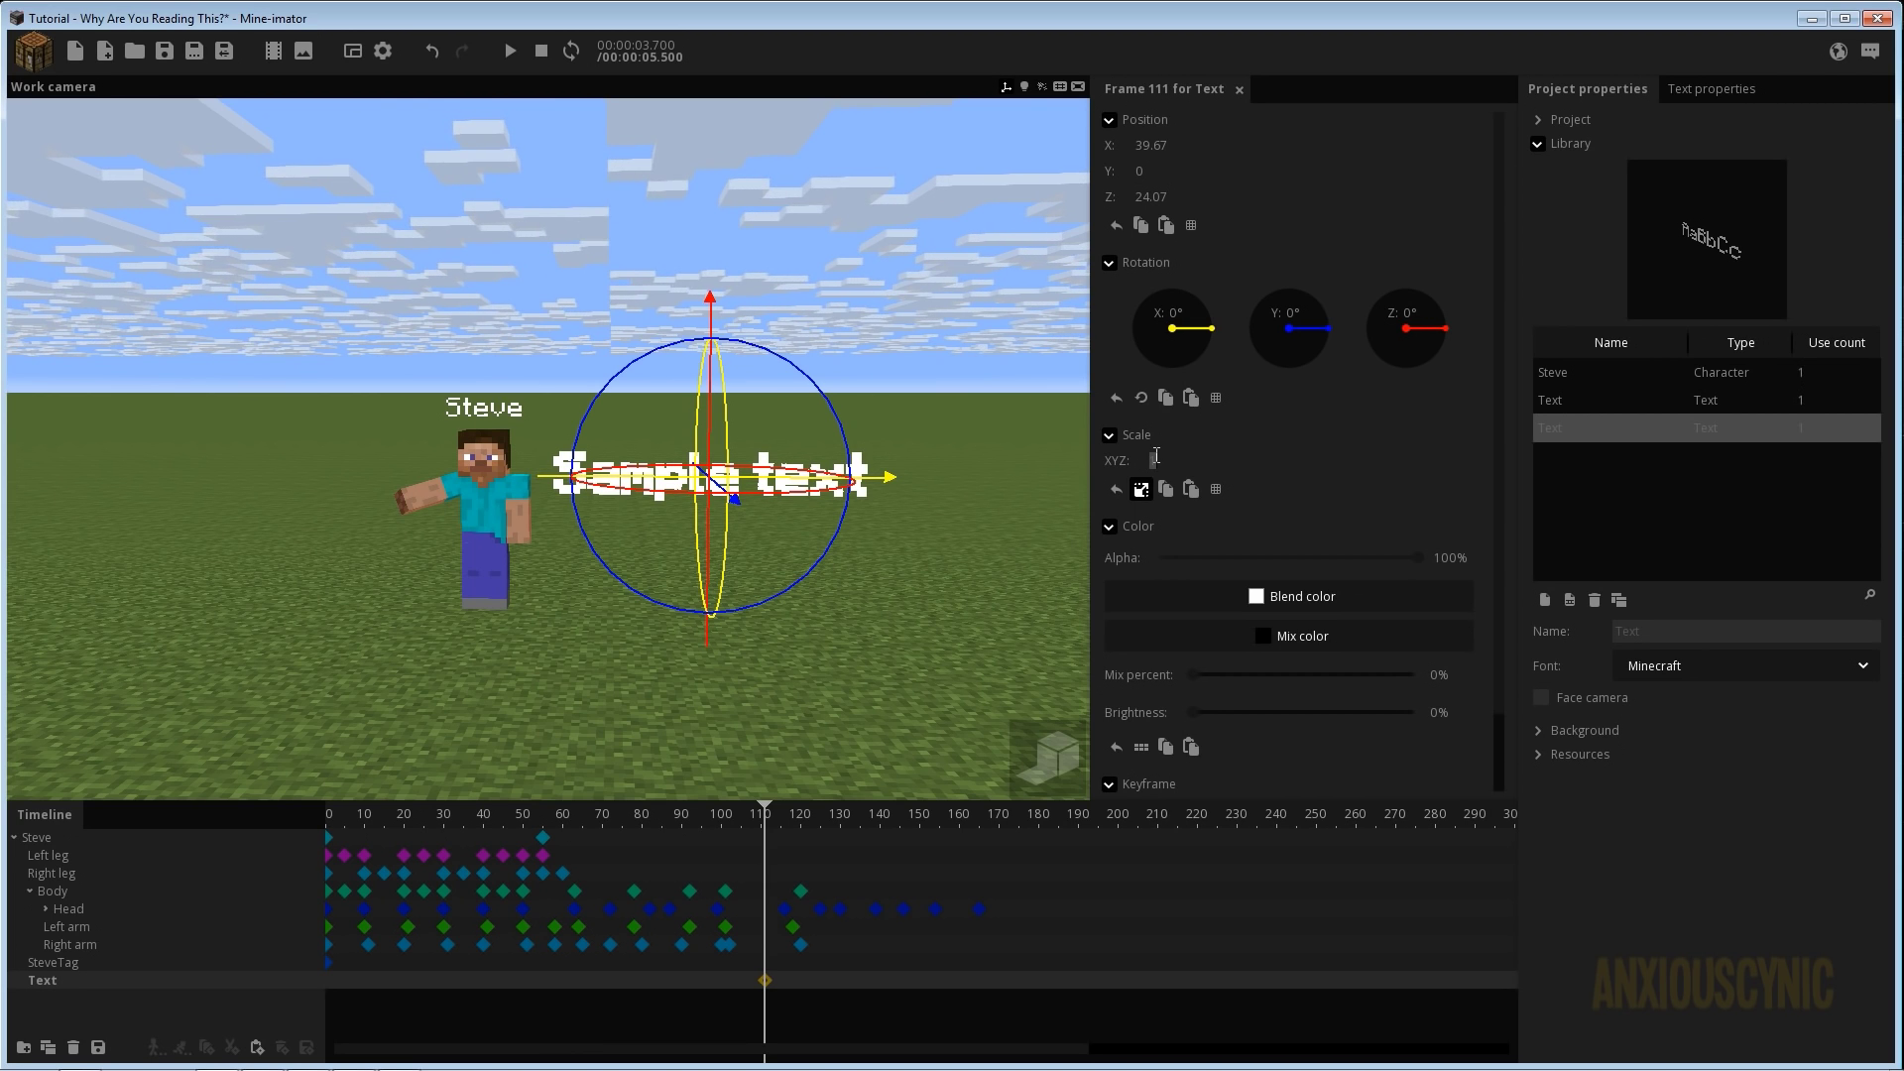
Set the sample text's XYZ scale to 0.5, save, and move it closer to Steve, to about X 26.
text(.75)
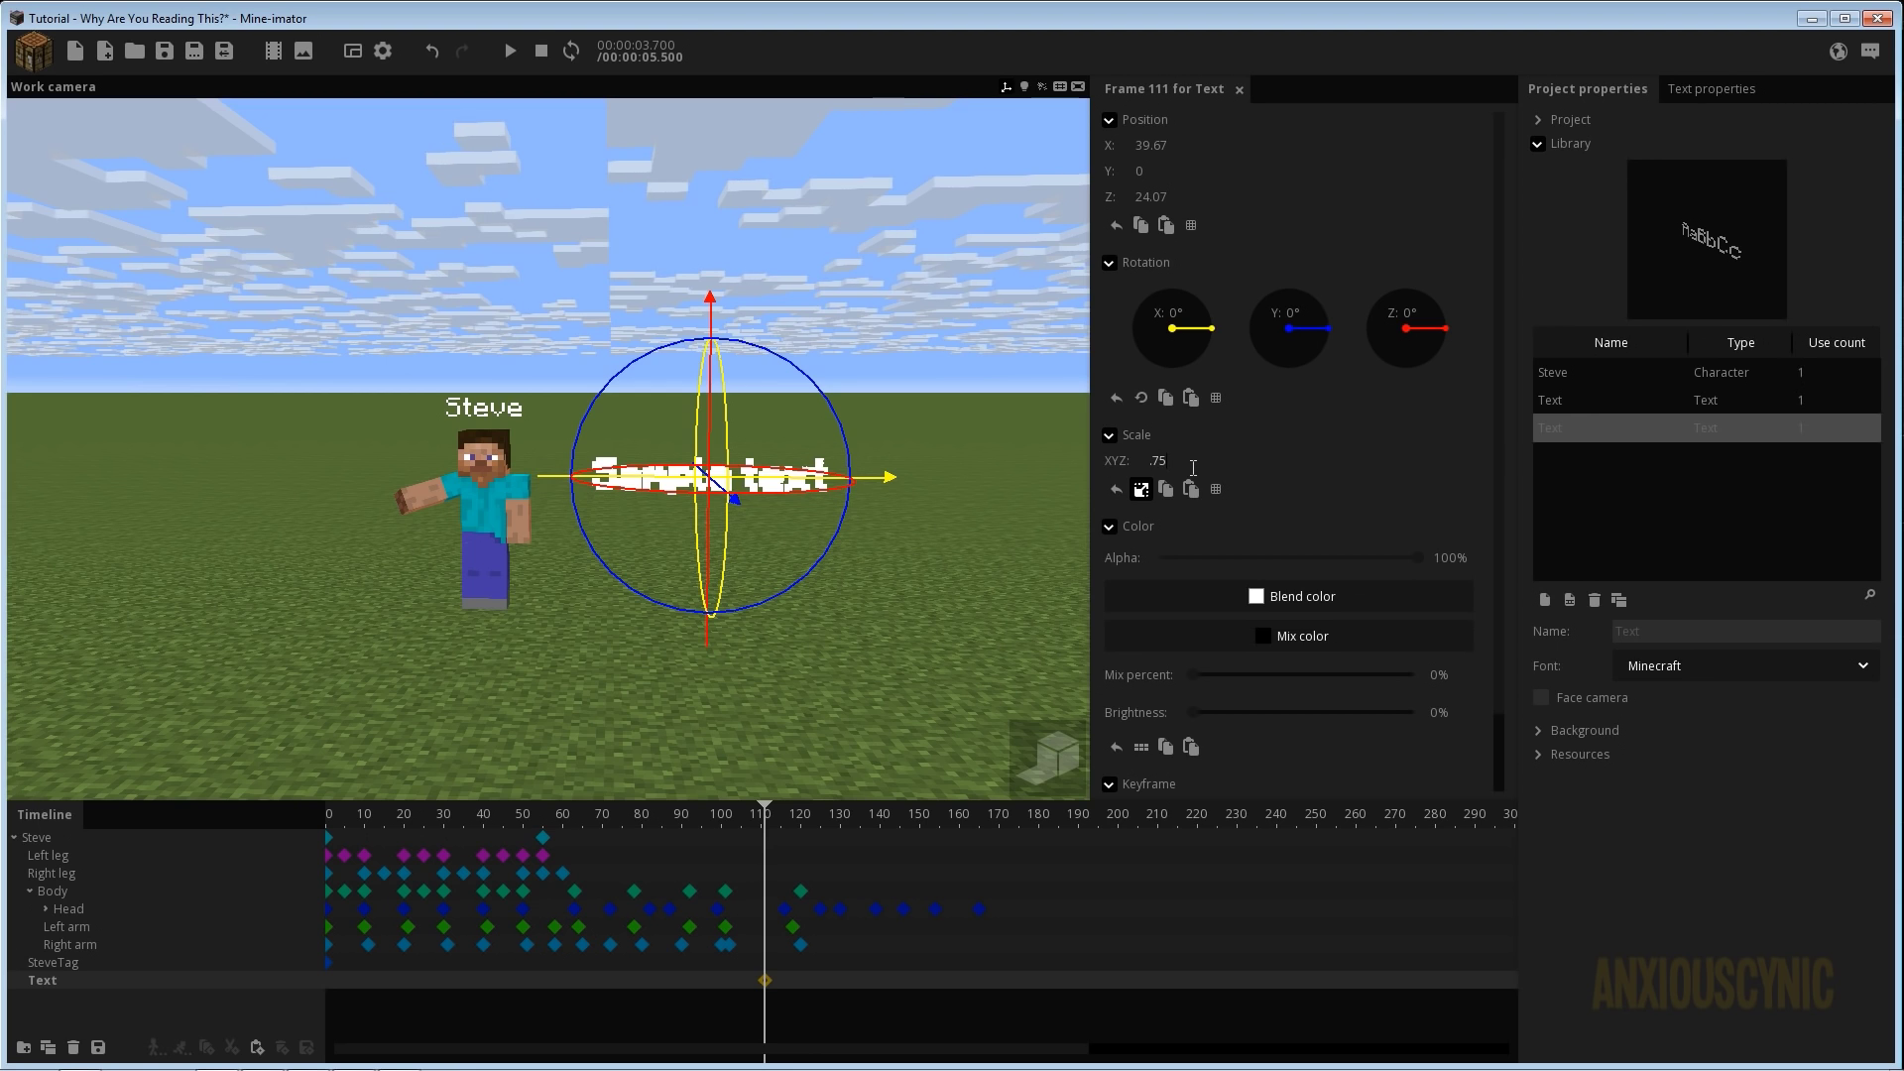
key(BackSpace)
key(BackSpace)
text(5)
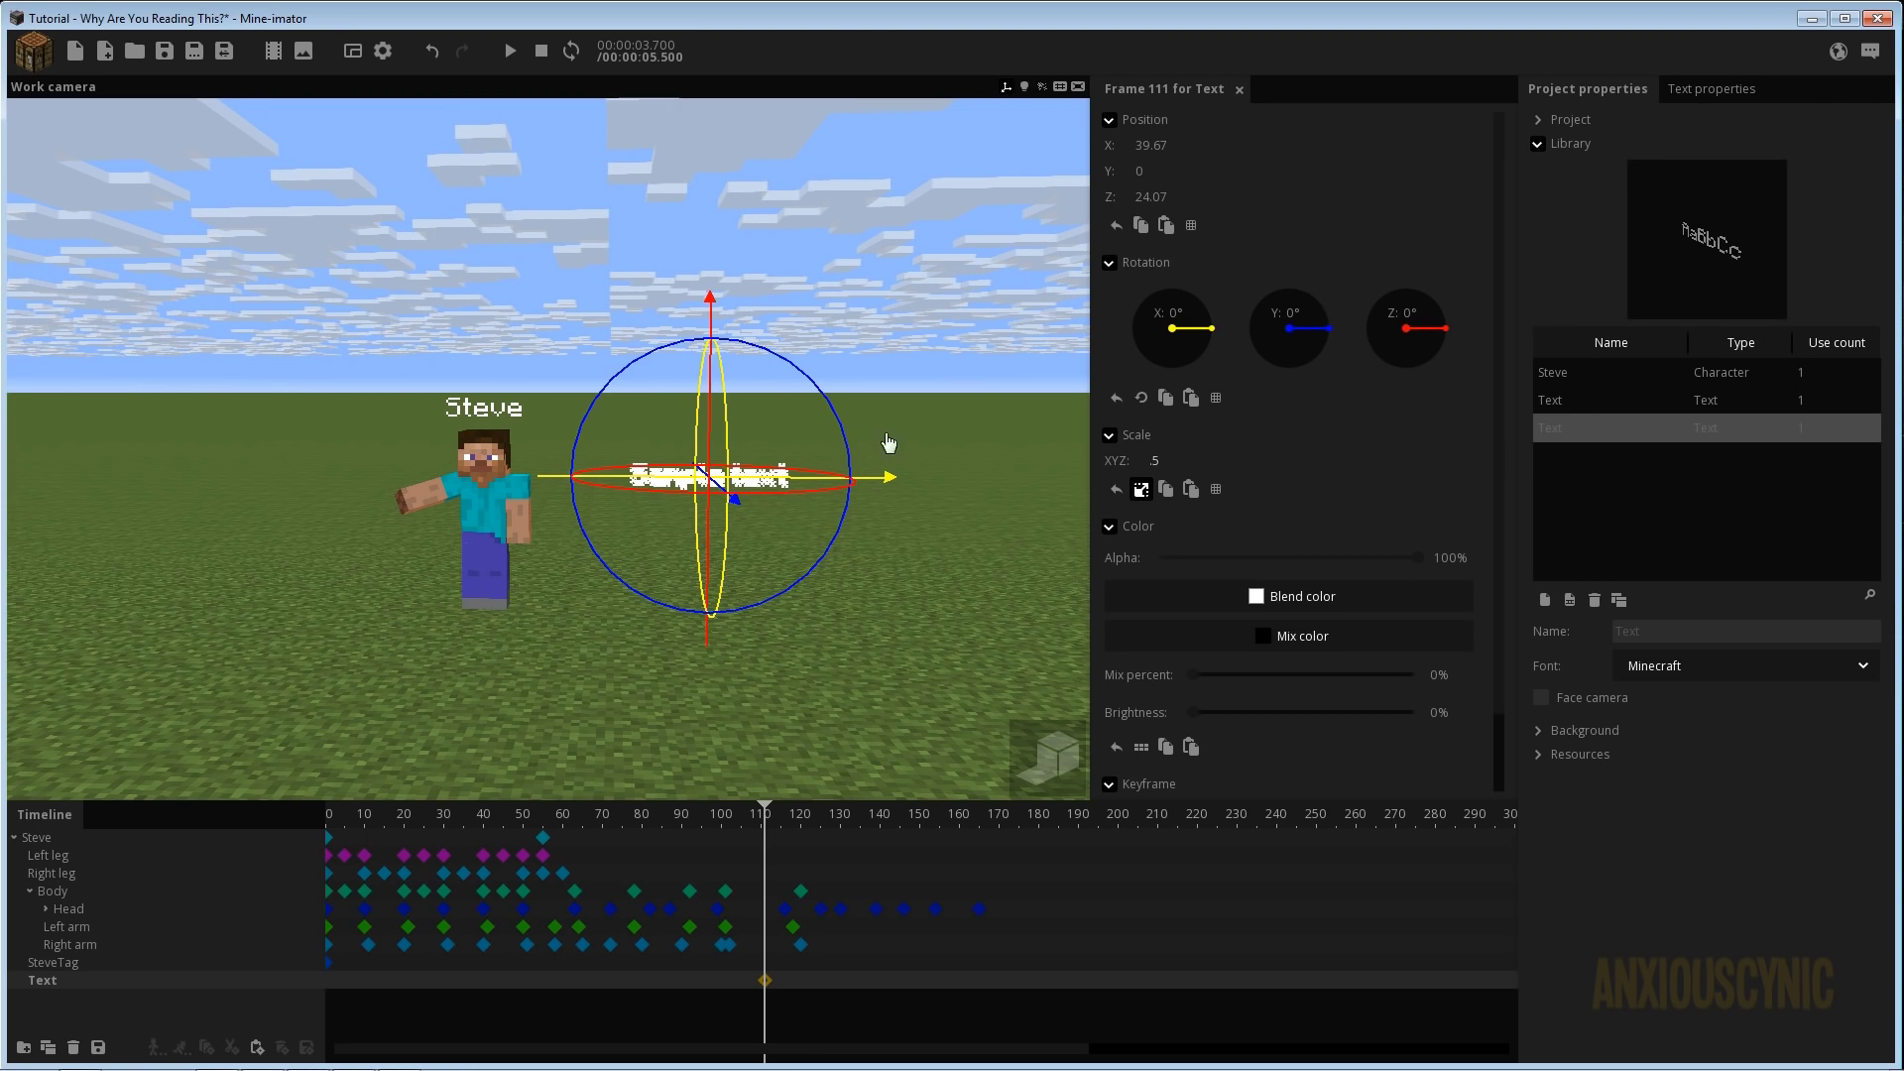
click(166, 53)
drag(883, 479, 805, 478)
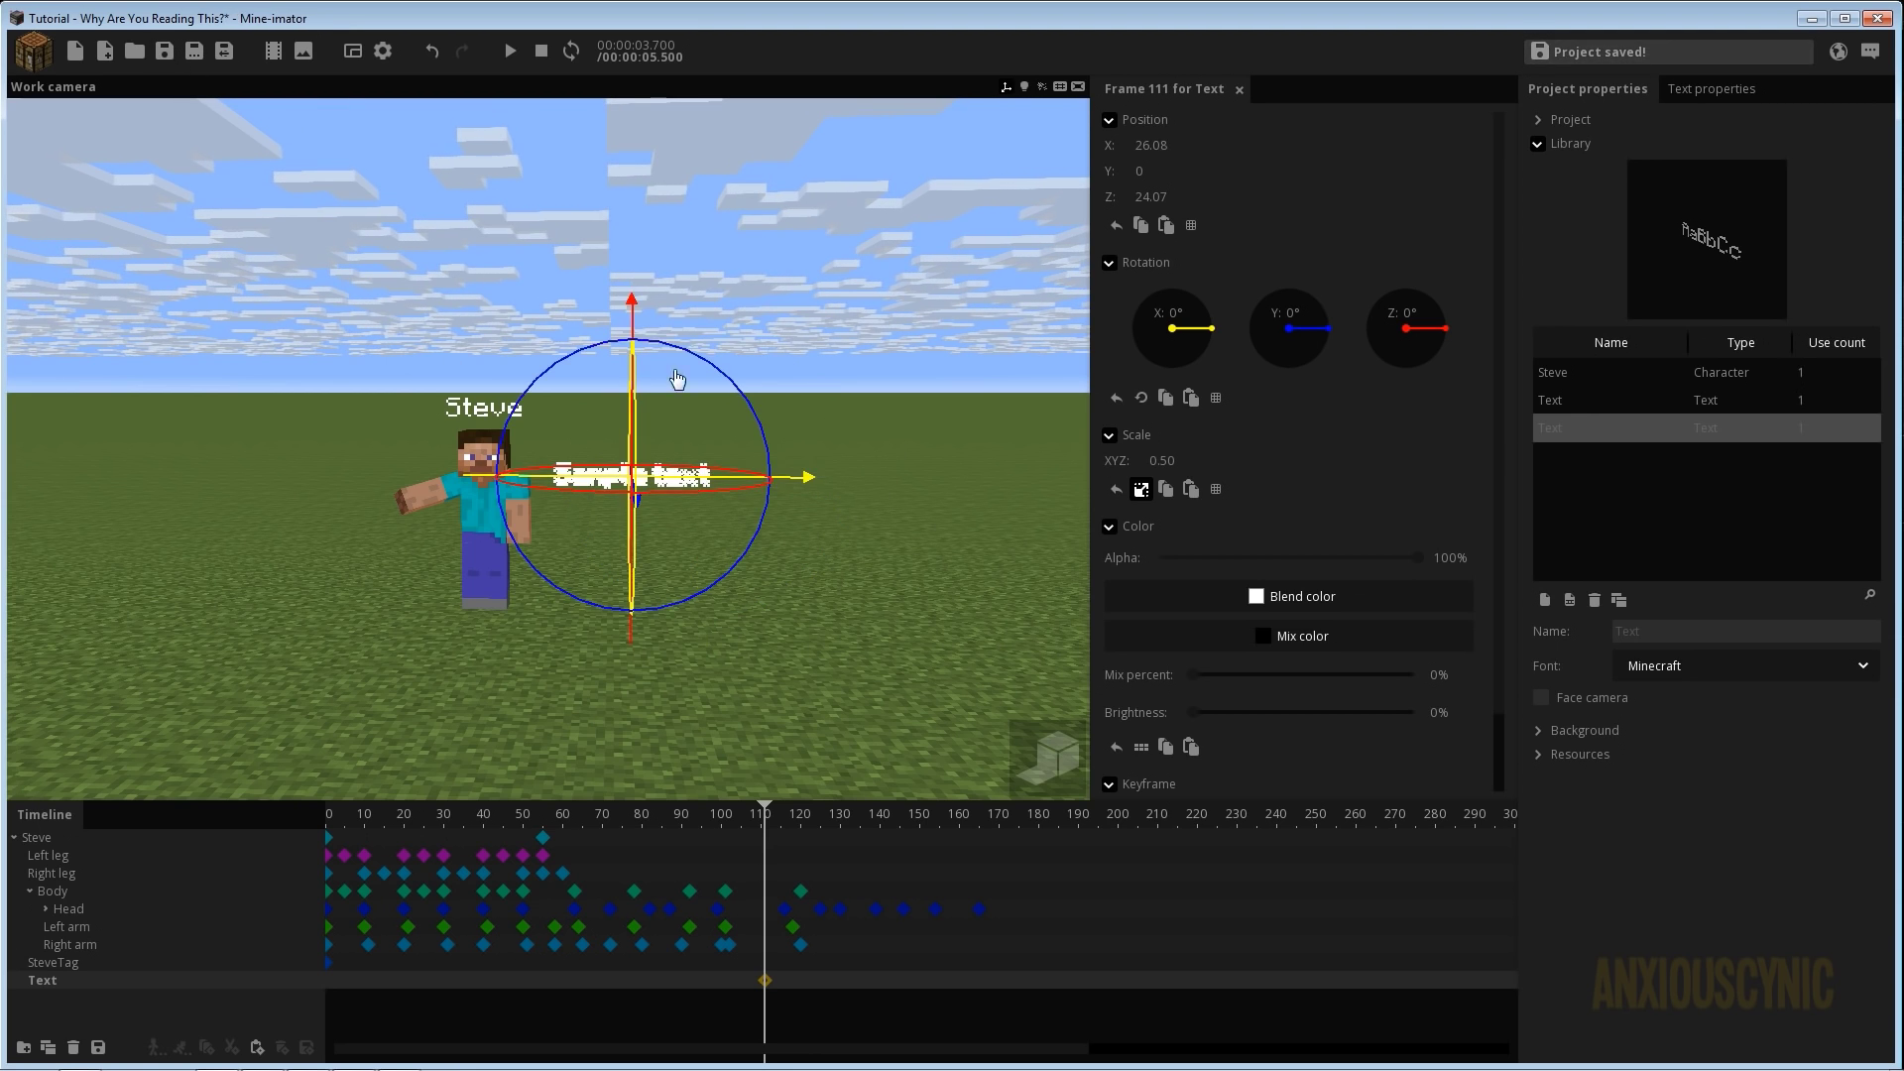
Raise the sample text to about Z 27.6, name it Speech_1 and save the project.
drag(633, 311, 634, 295)
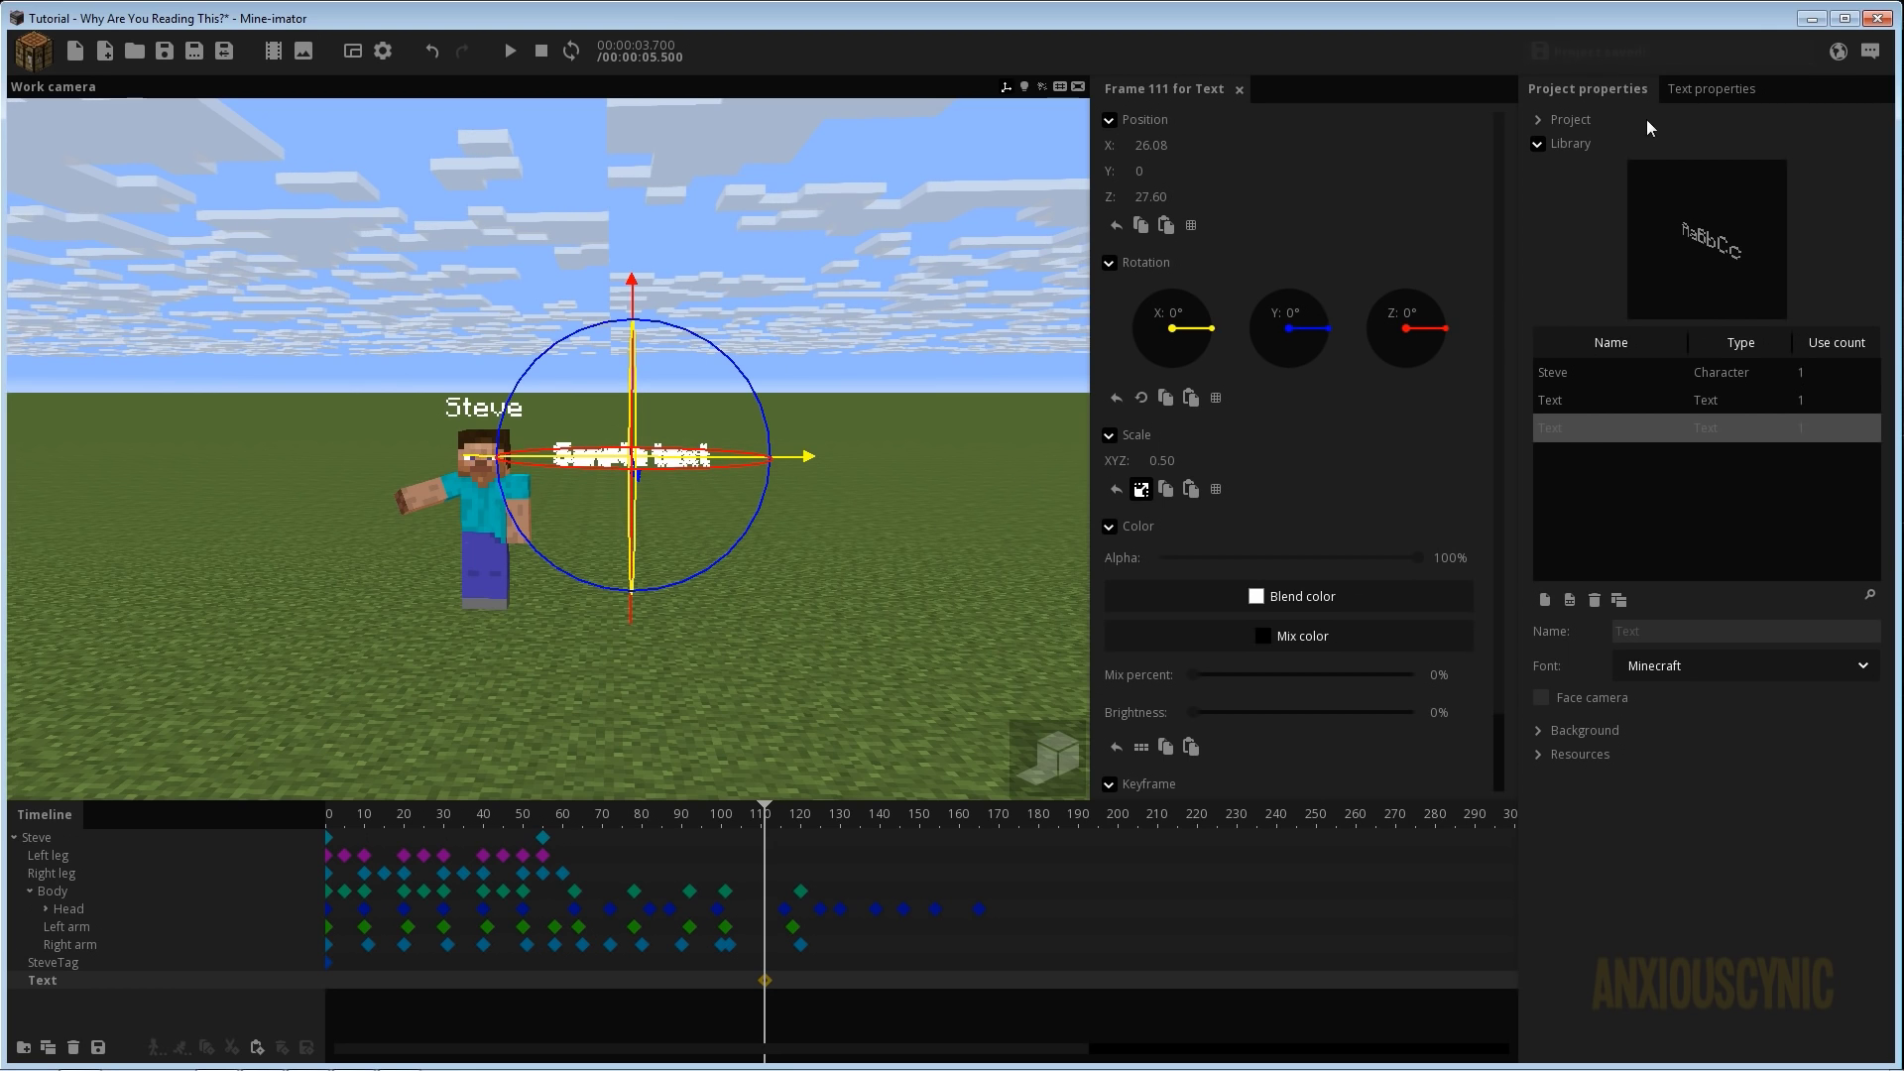
click(1704, 89)
click(1662, 146)
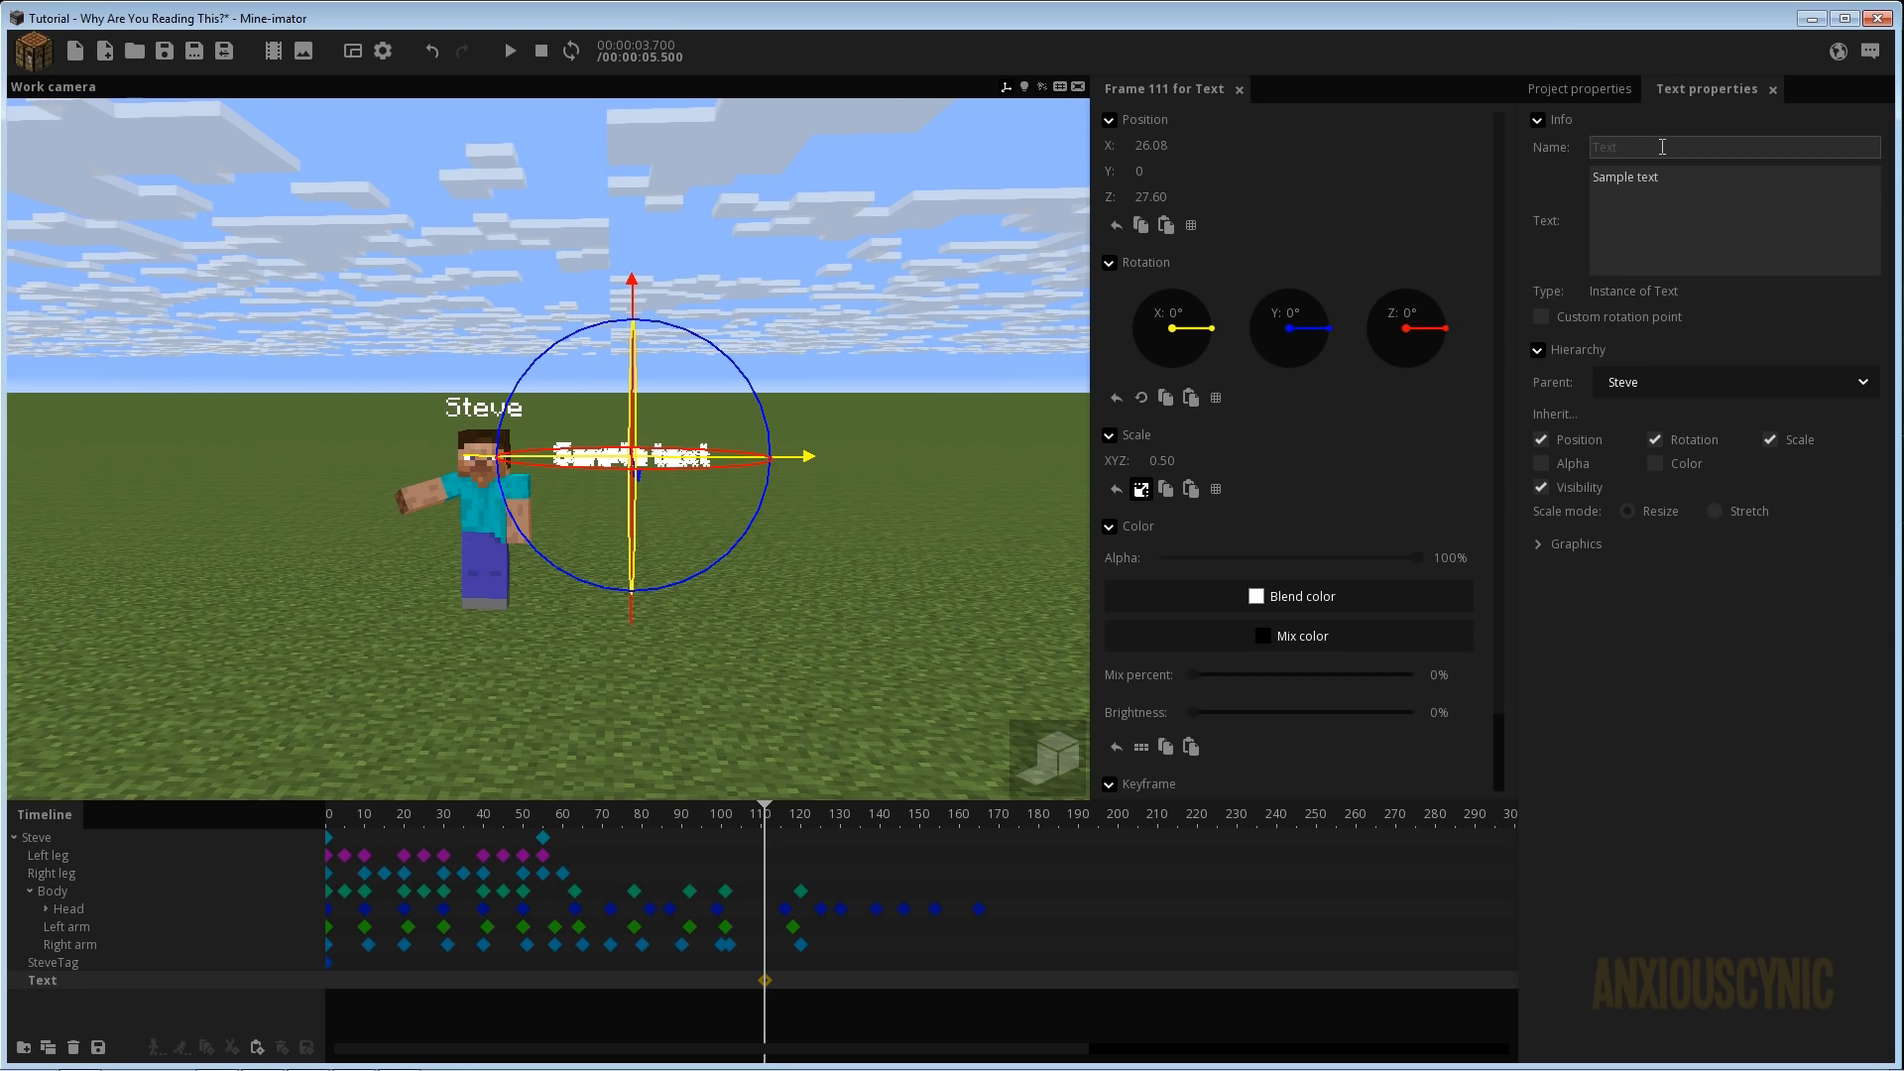
text(Speech)
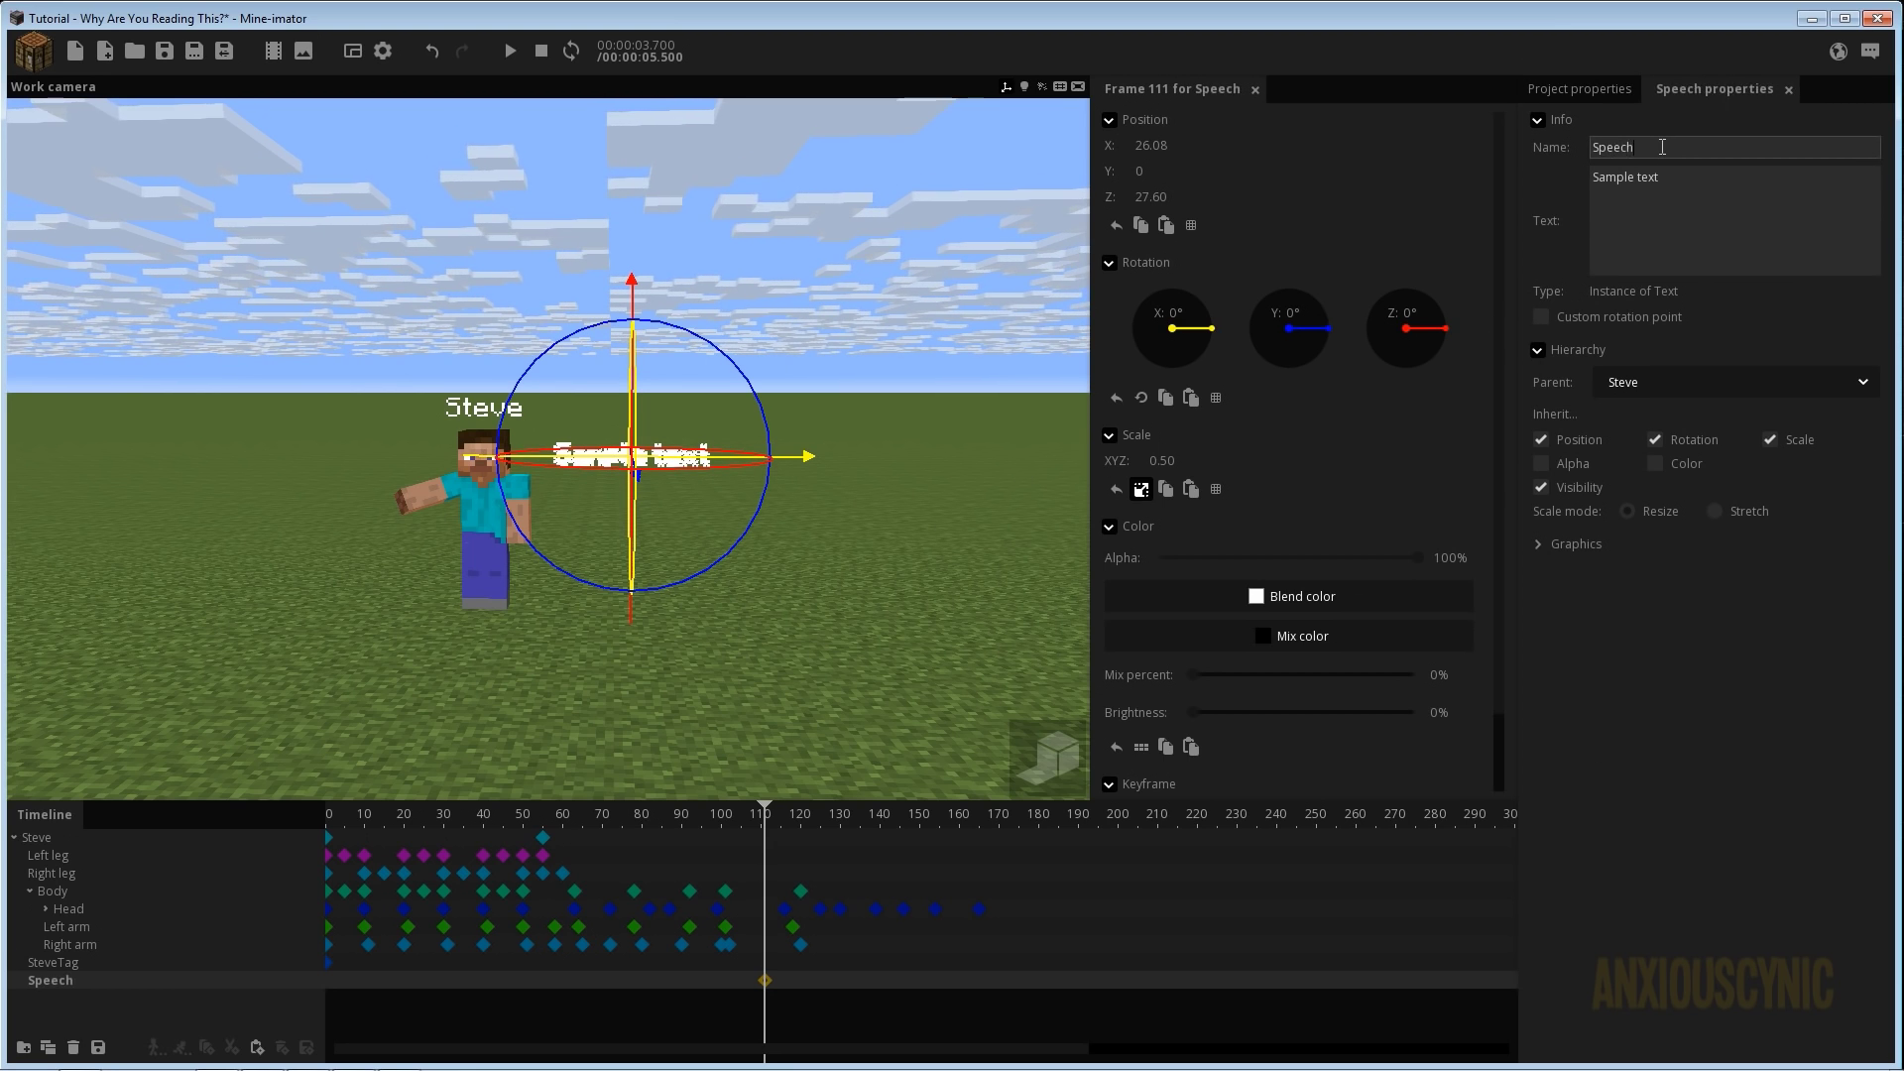
text(_1)
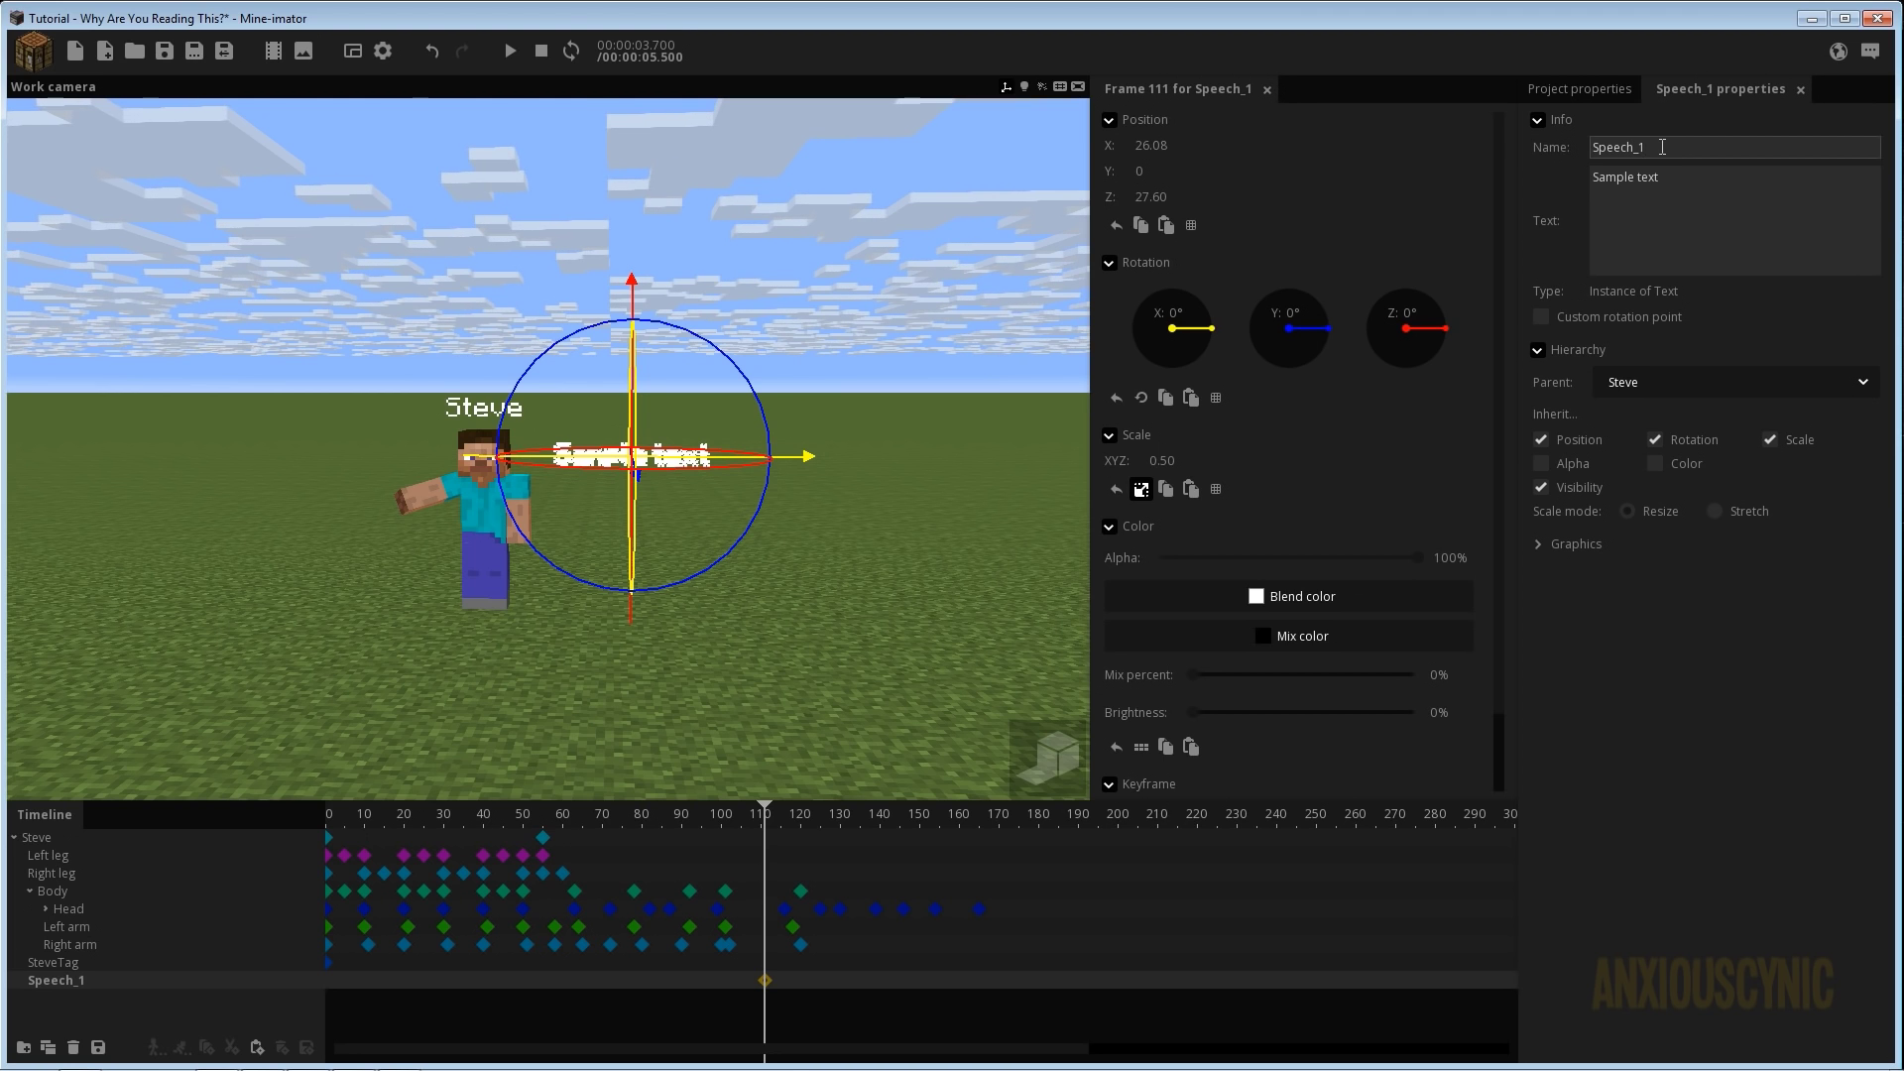
click(224, 61)
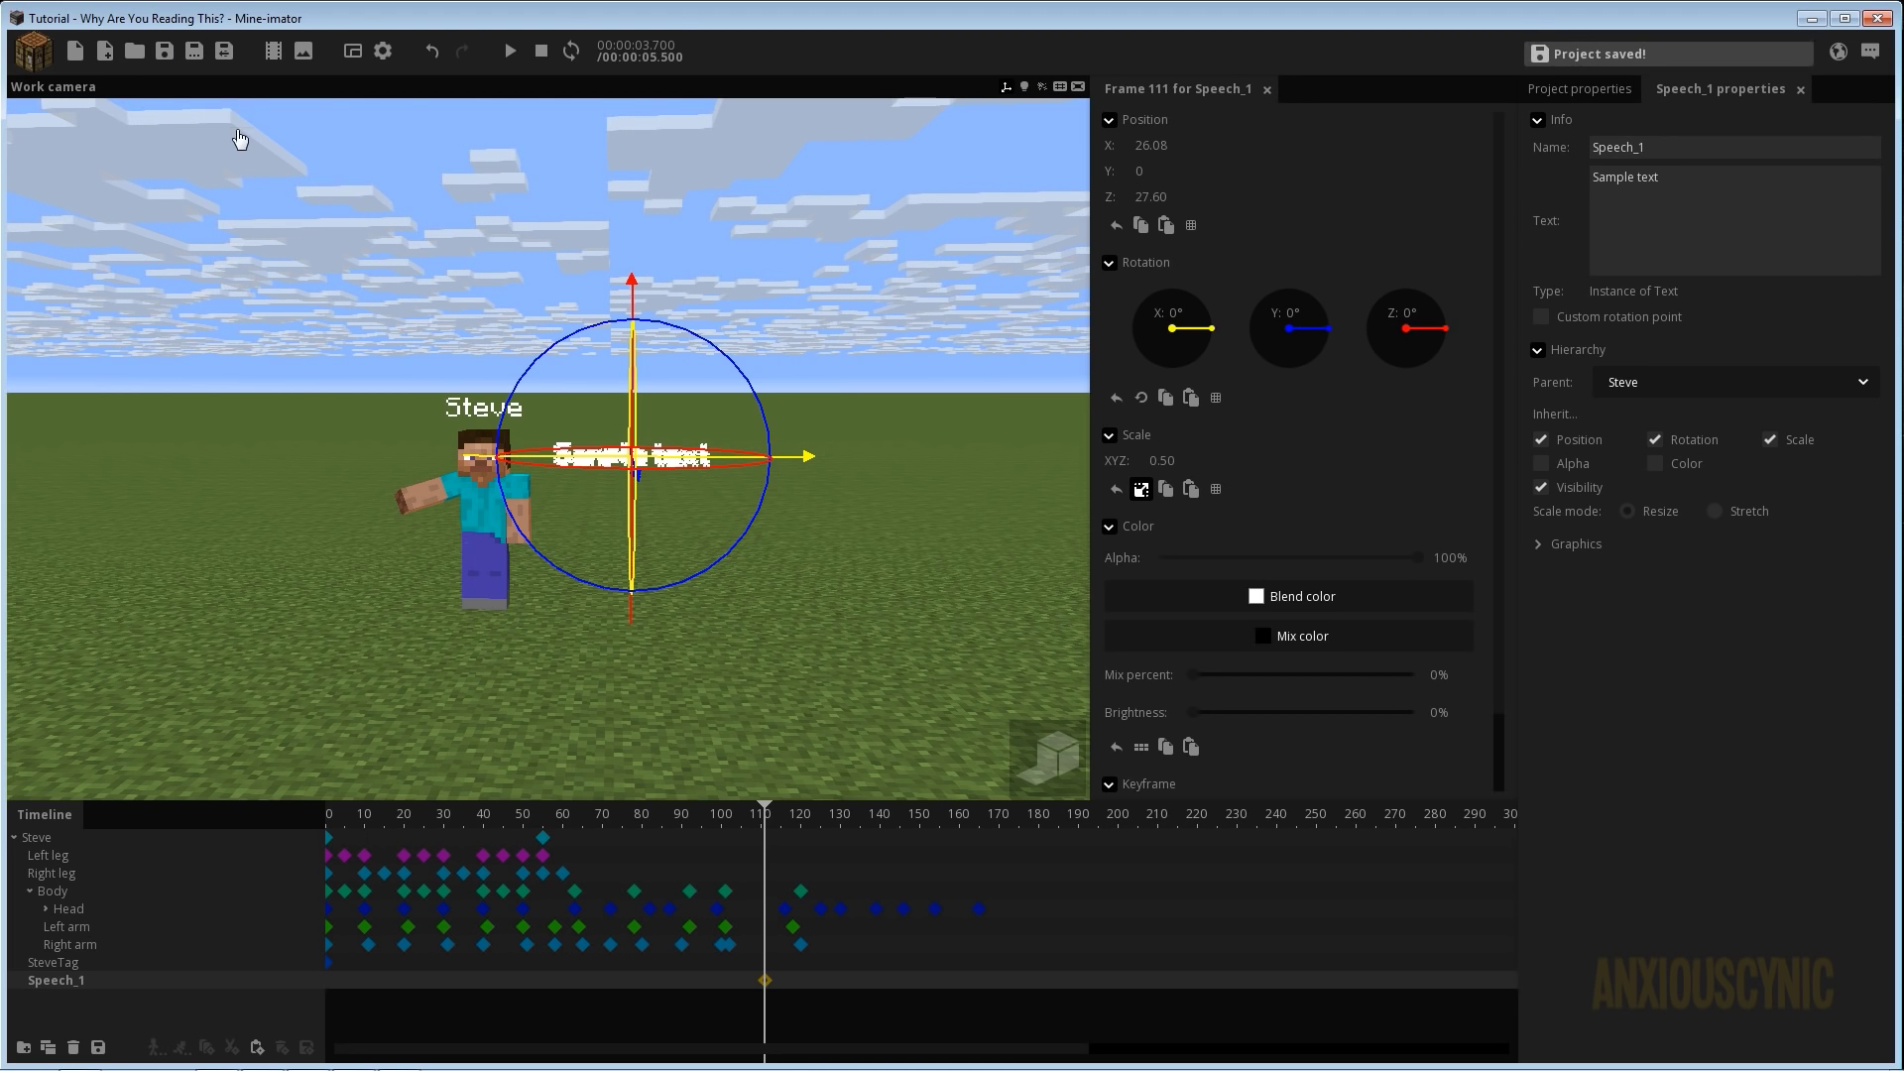
Change the wording of Speech_1 to "Hi," and save the project.
scroll(815, 341, up, 5)
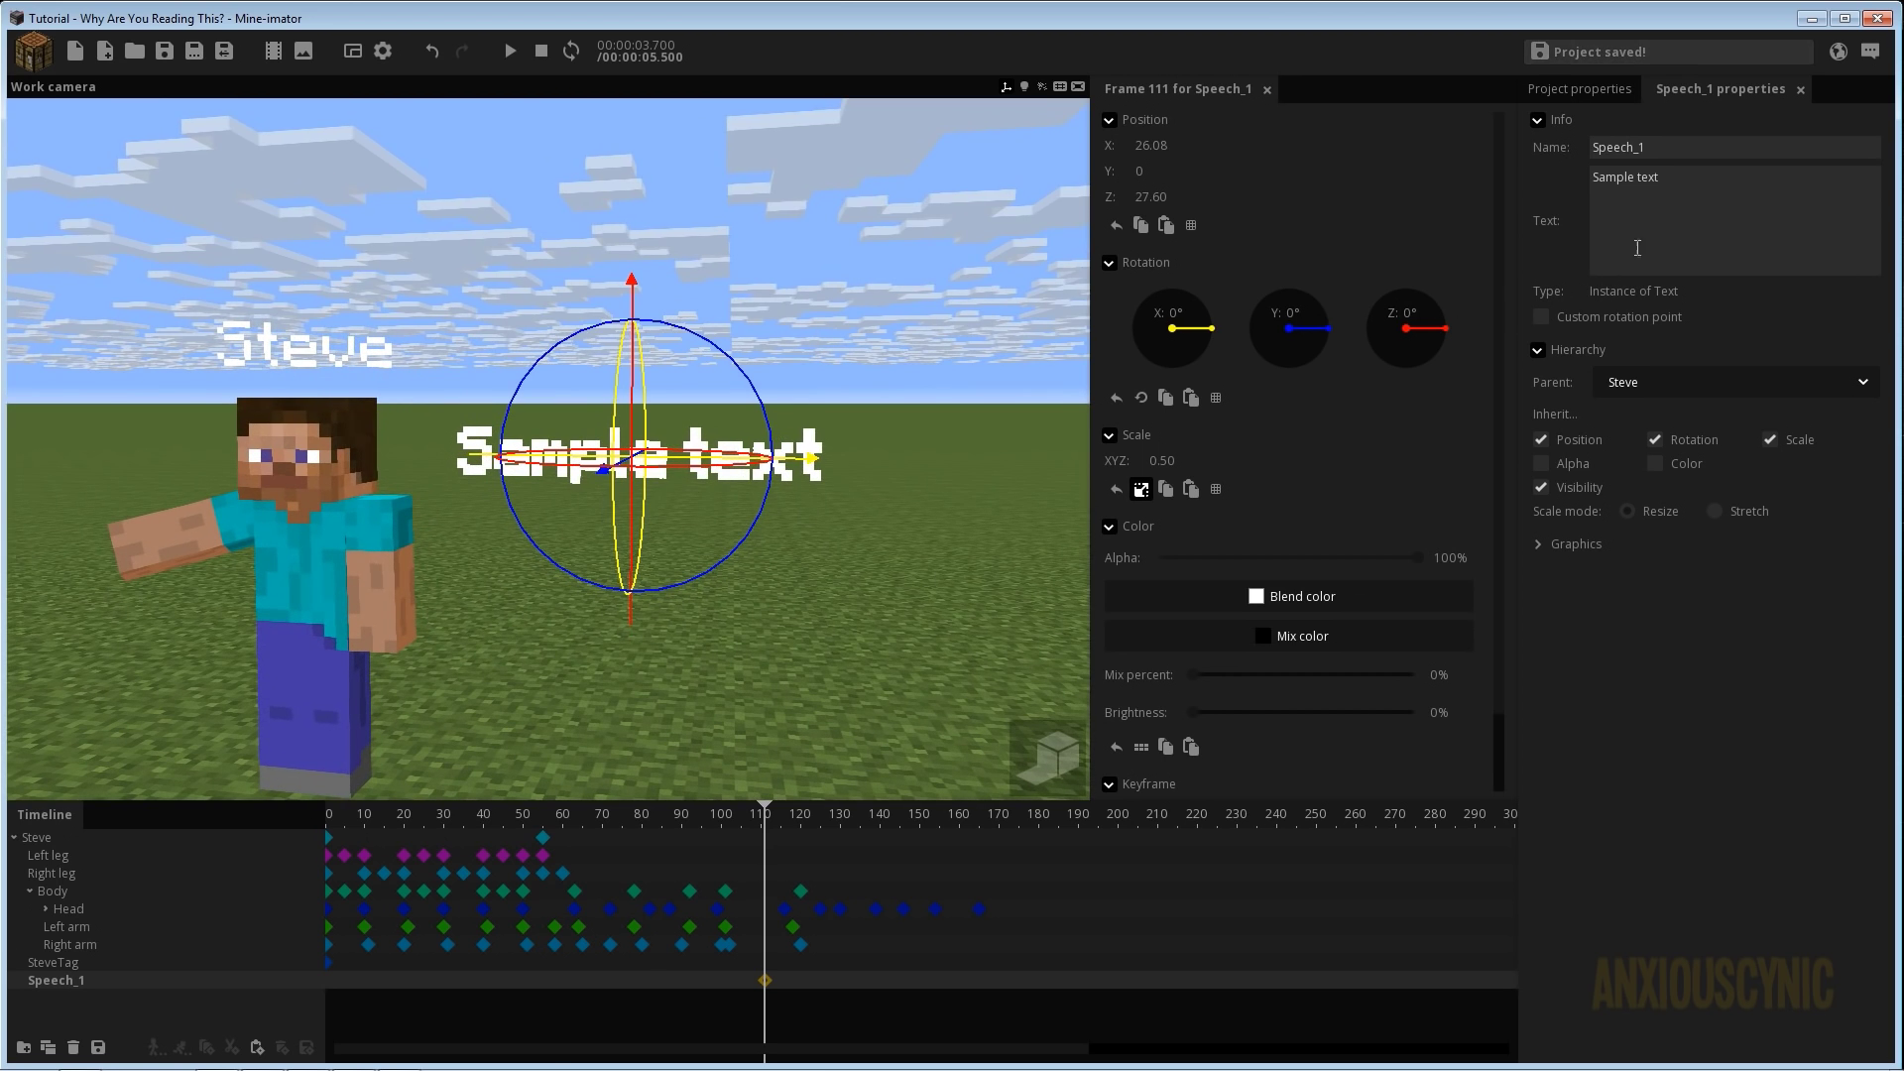
click(1692, 195)
click(1691, 188)
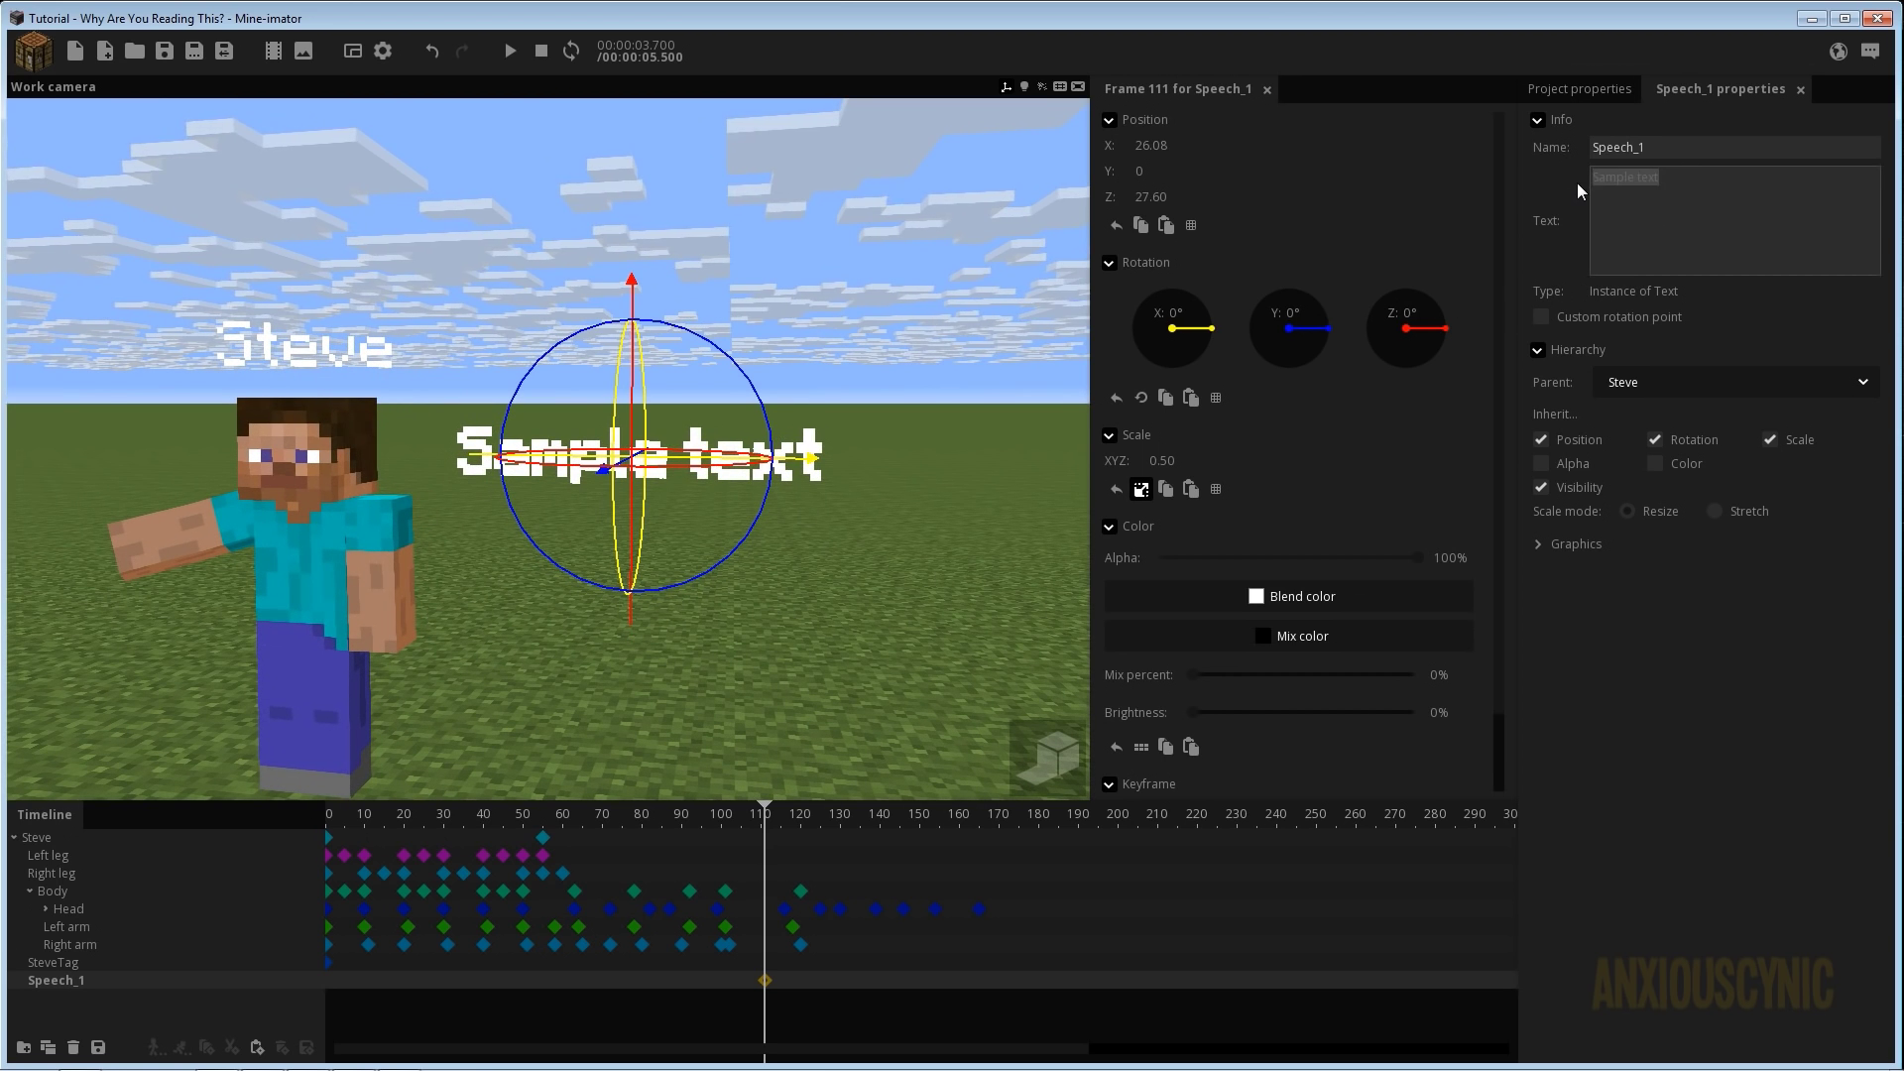
text(Hi,)
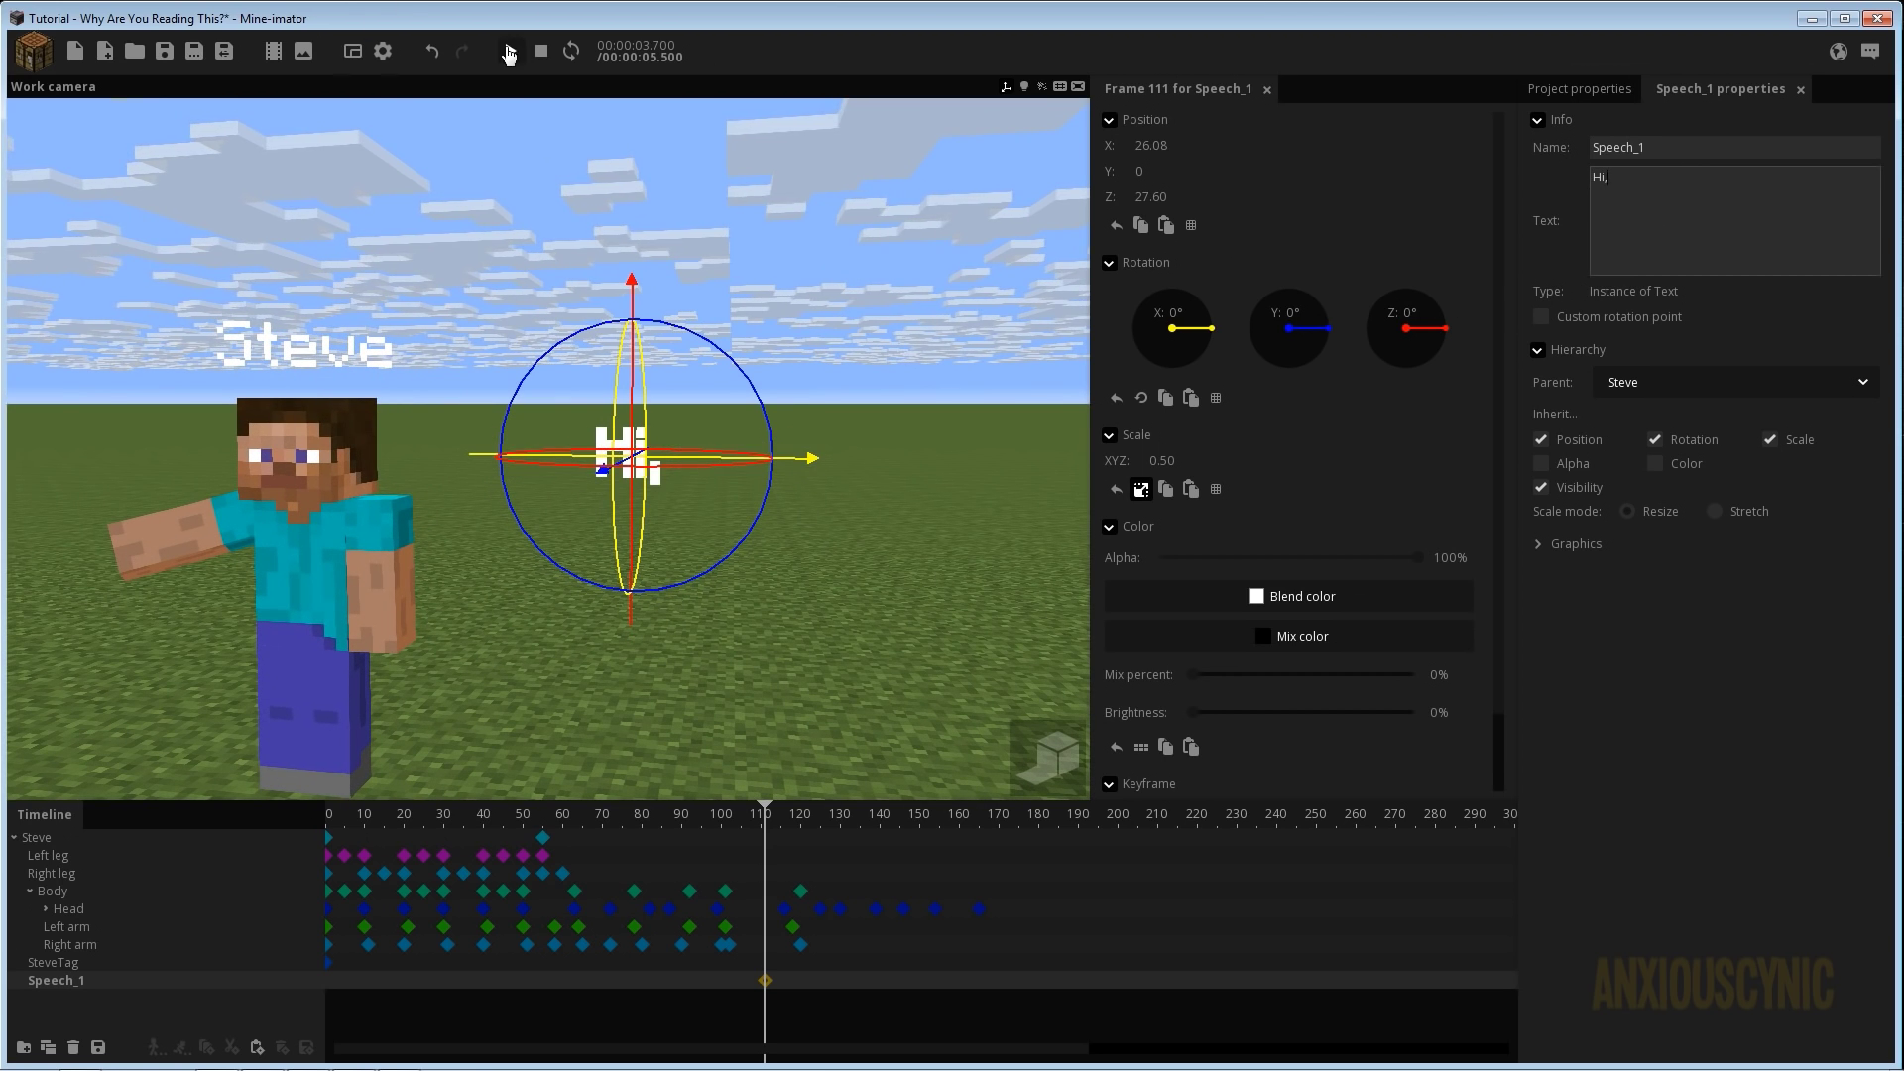
click(165, 51)
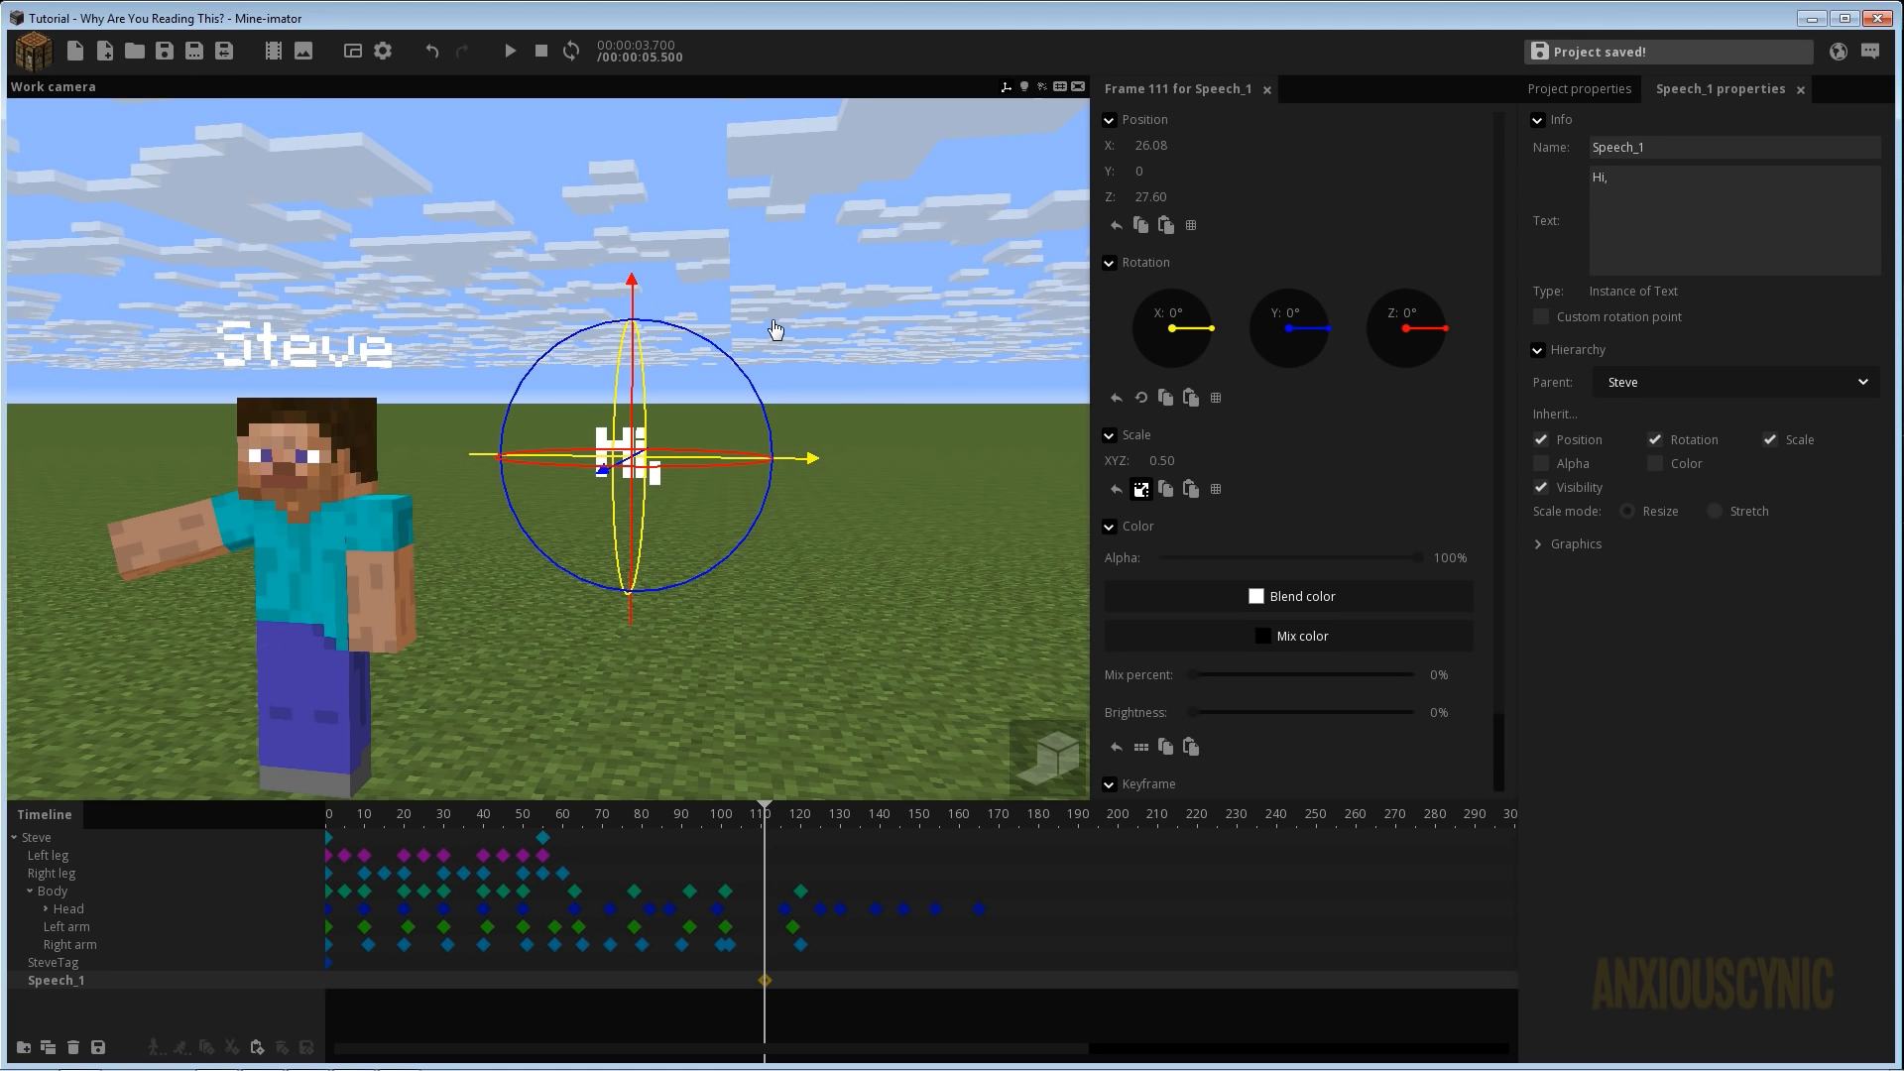
Move Speech_1 closer to Steve's head, to about X 16, and save the project.
right_drag(775, 320, 826, 417)
drag(826, 417, 664, 422)
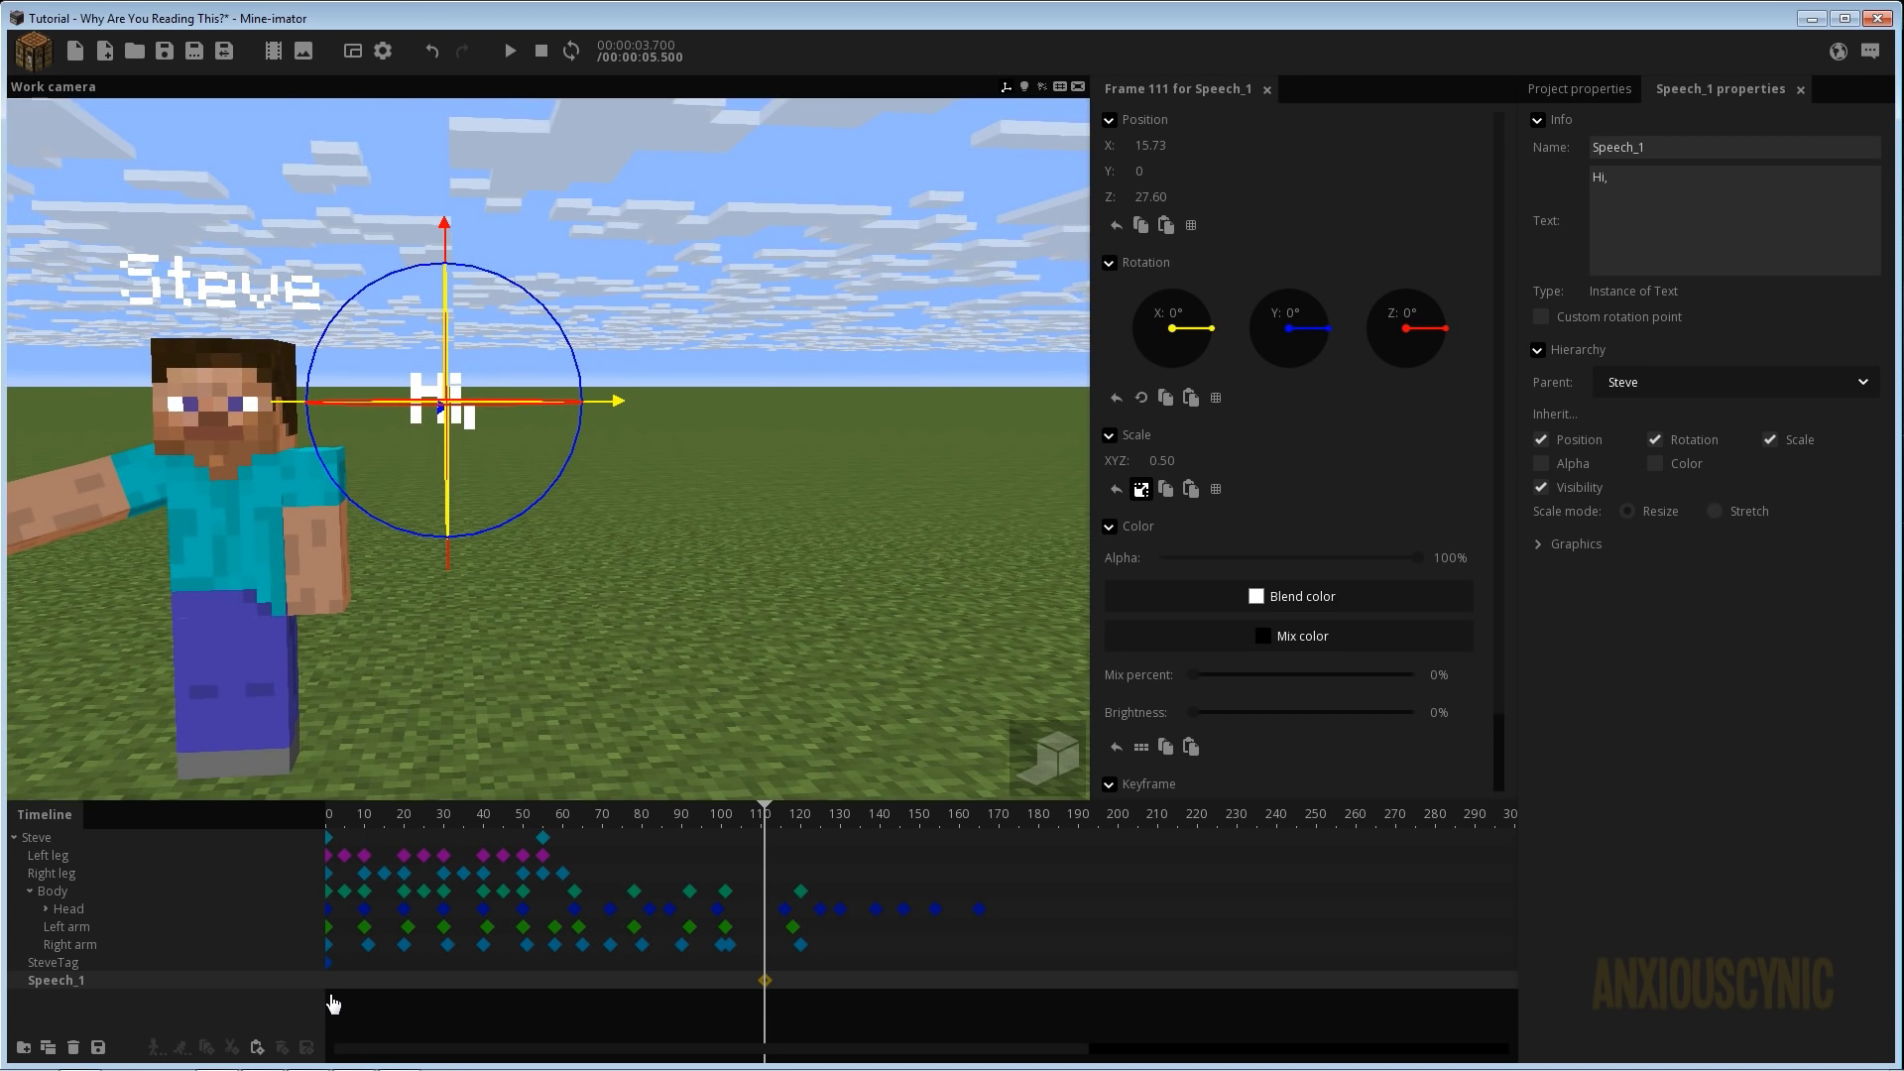
key(ctrl+s)
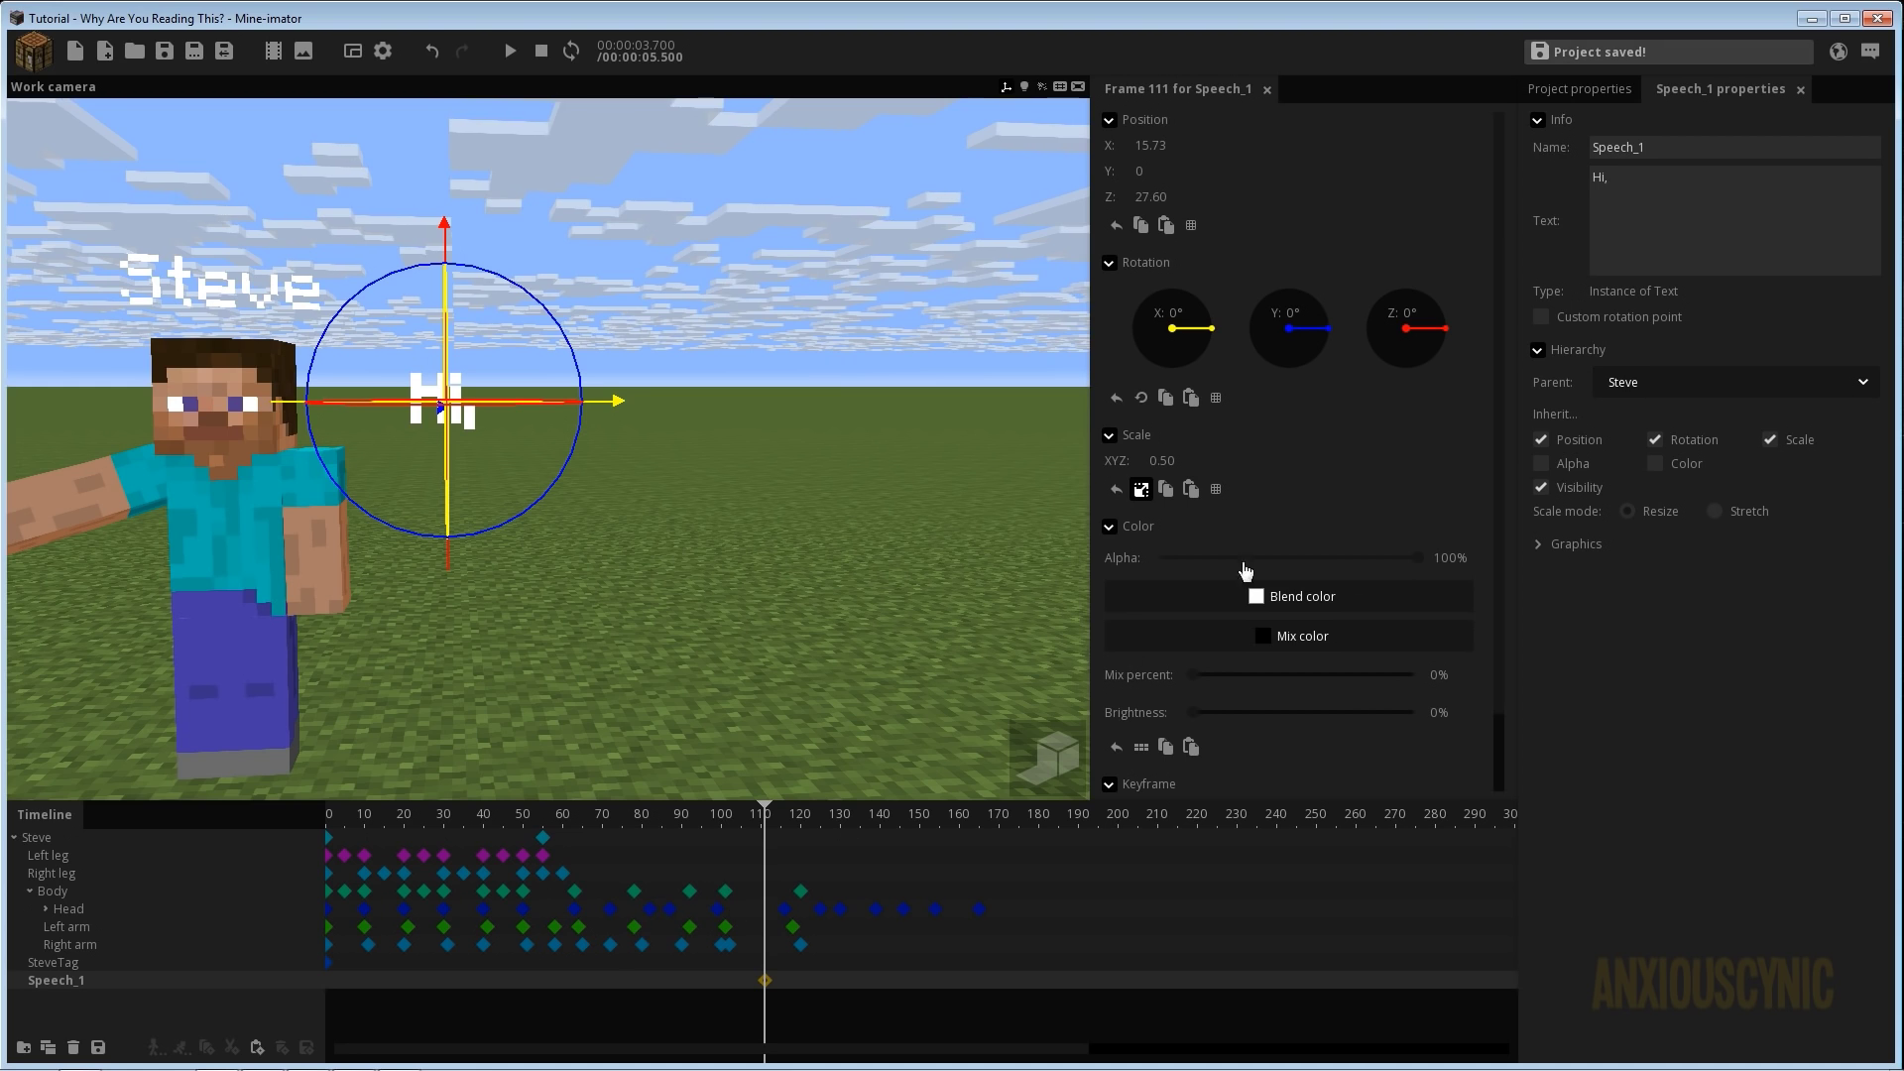
Duplicate Speech_1 in the timeline and name the copy Speech_2.
click(47, 1047)
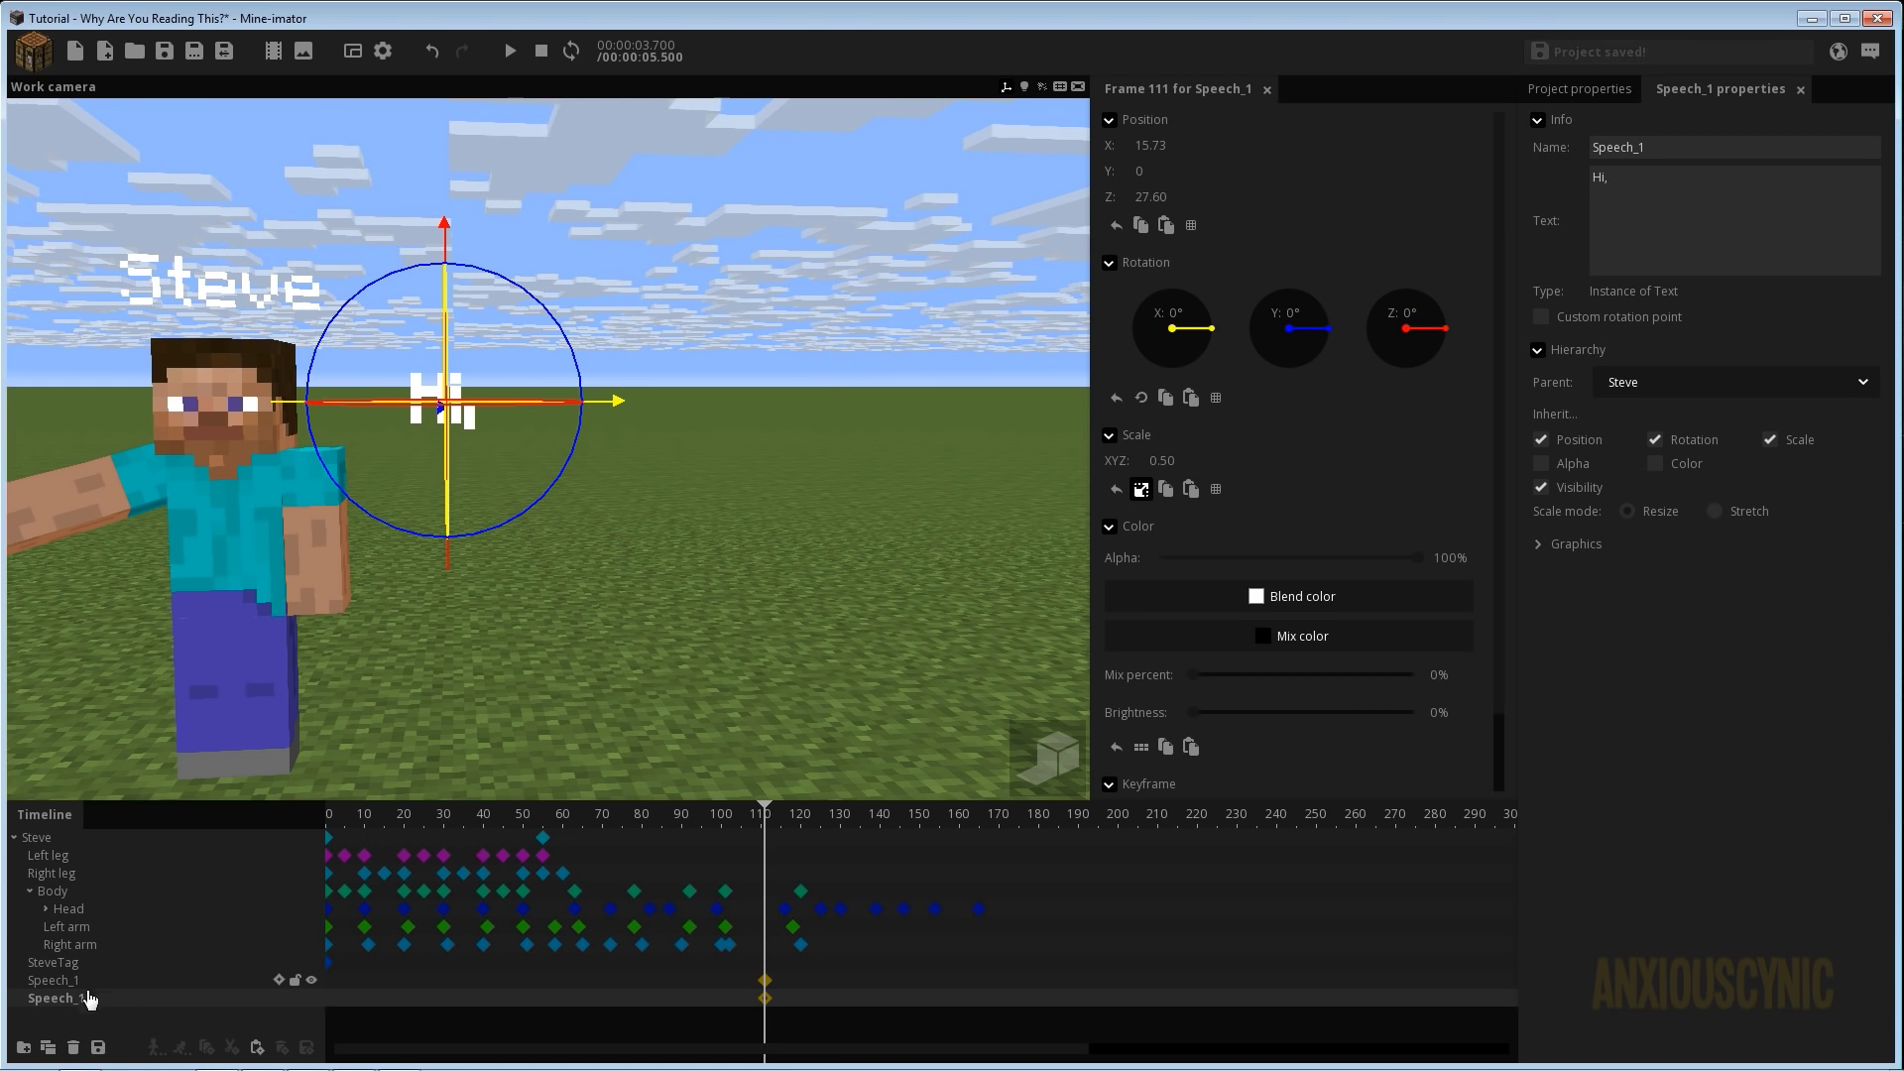
click(1691, 148)
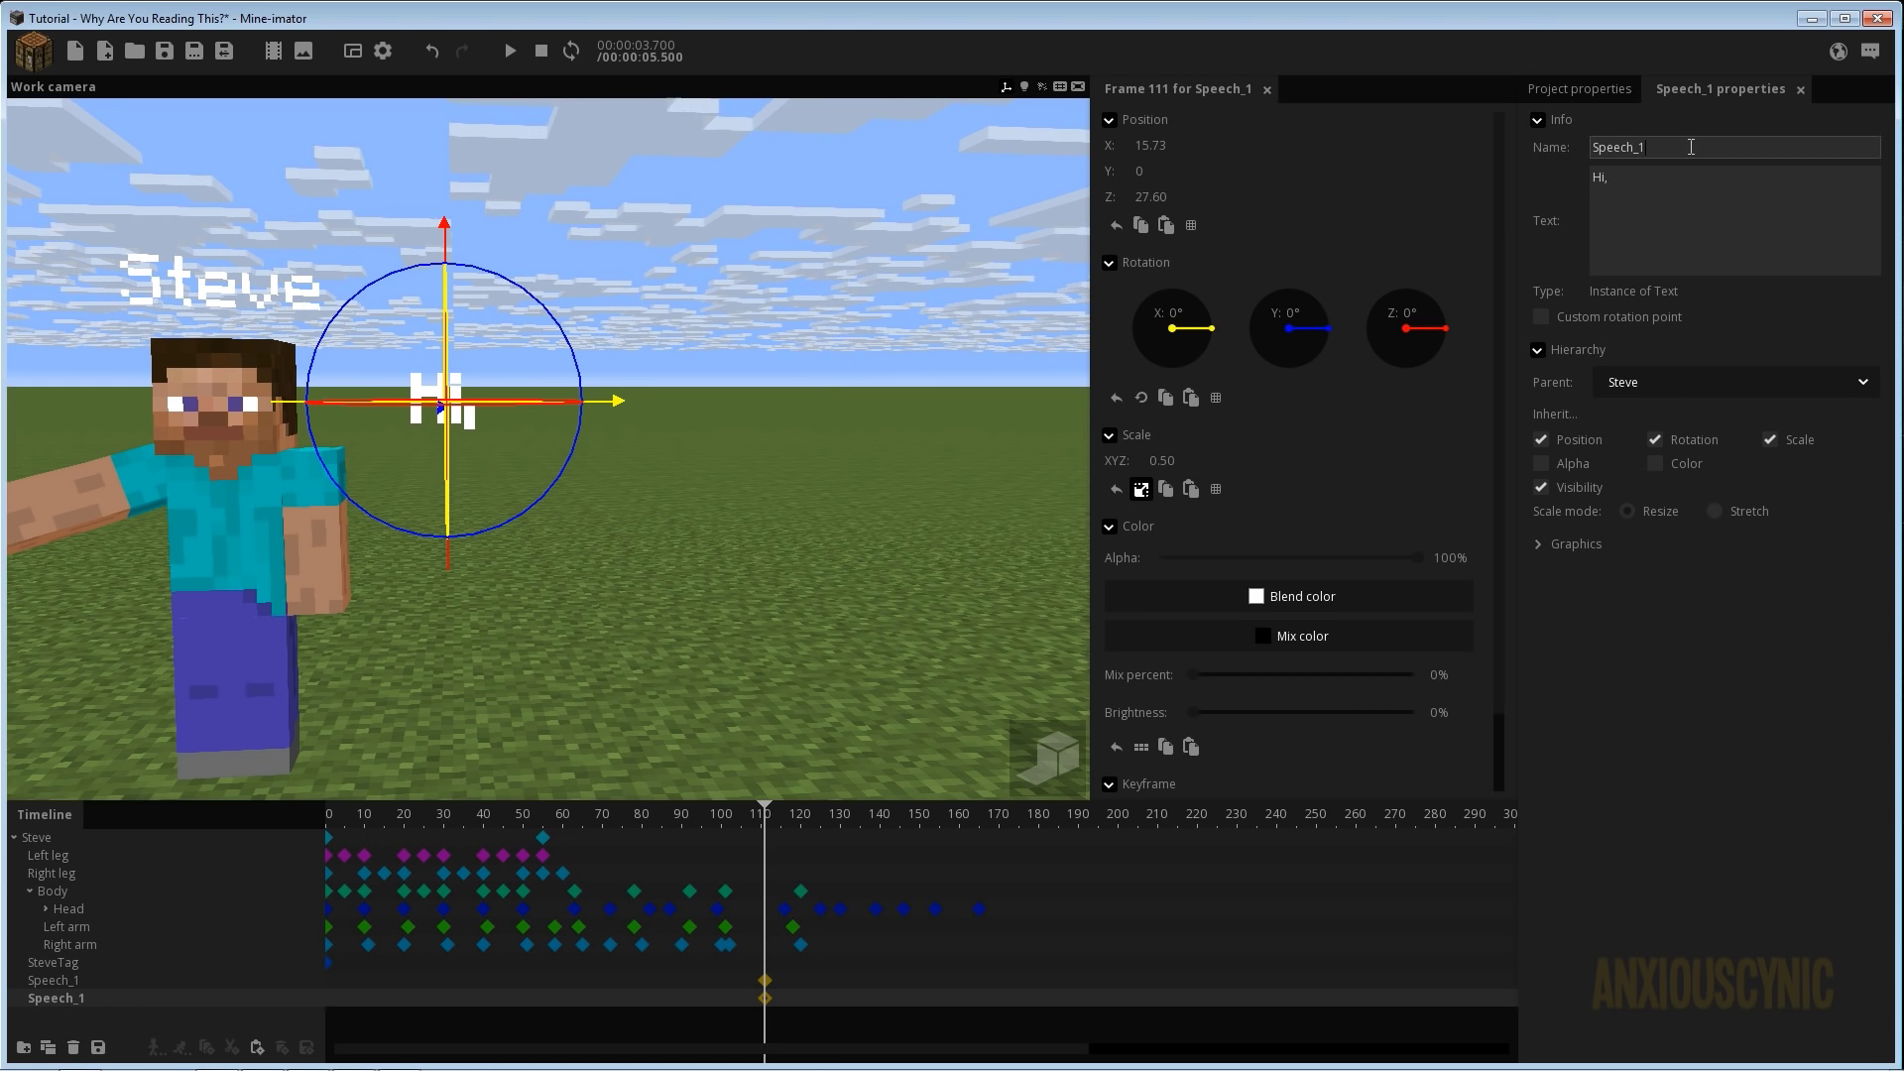
key(BackSpace)
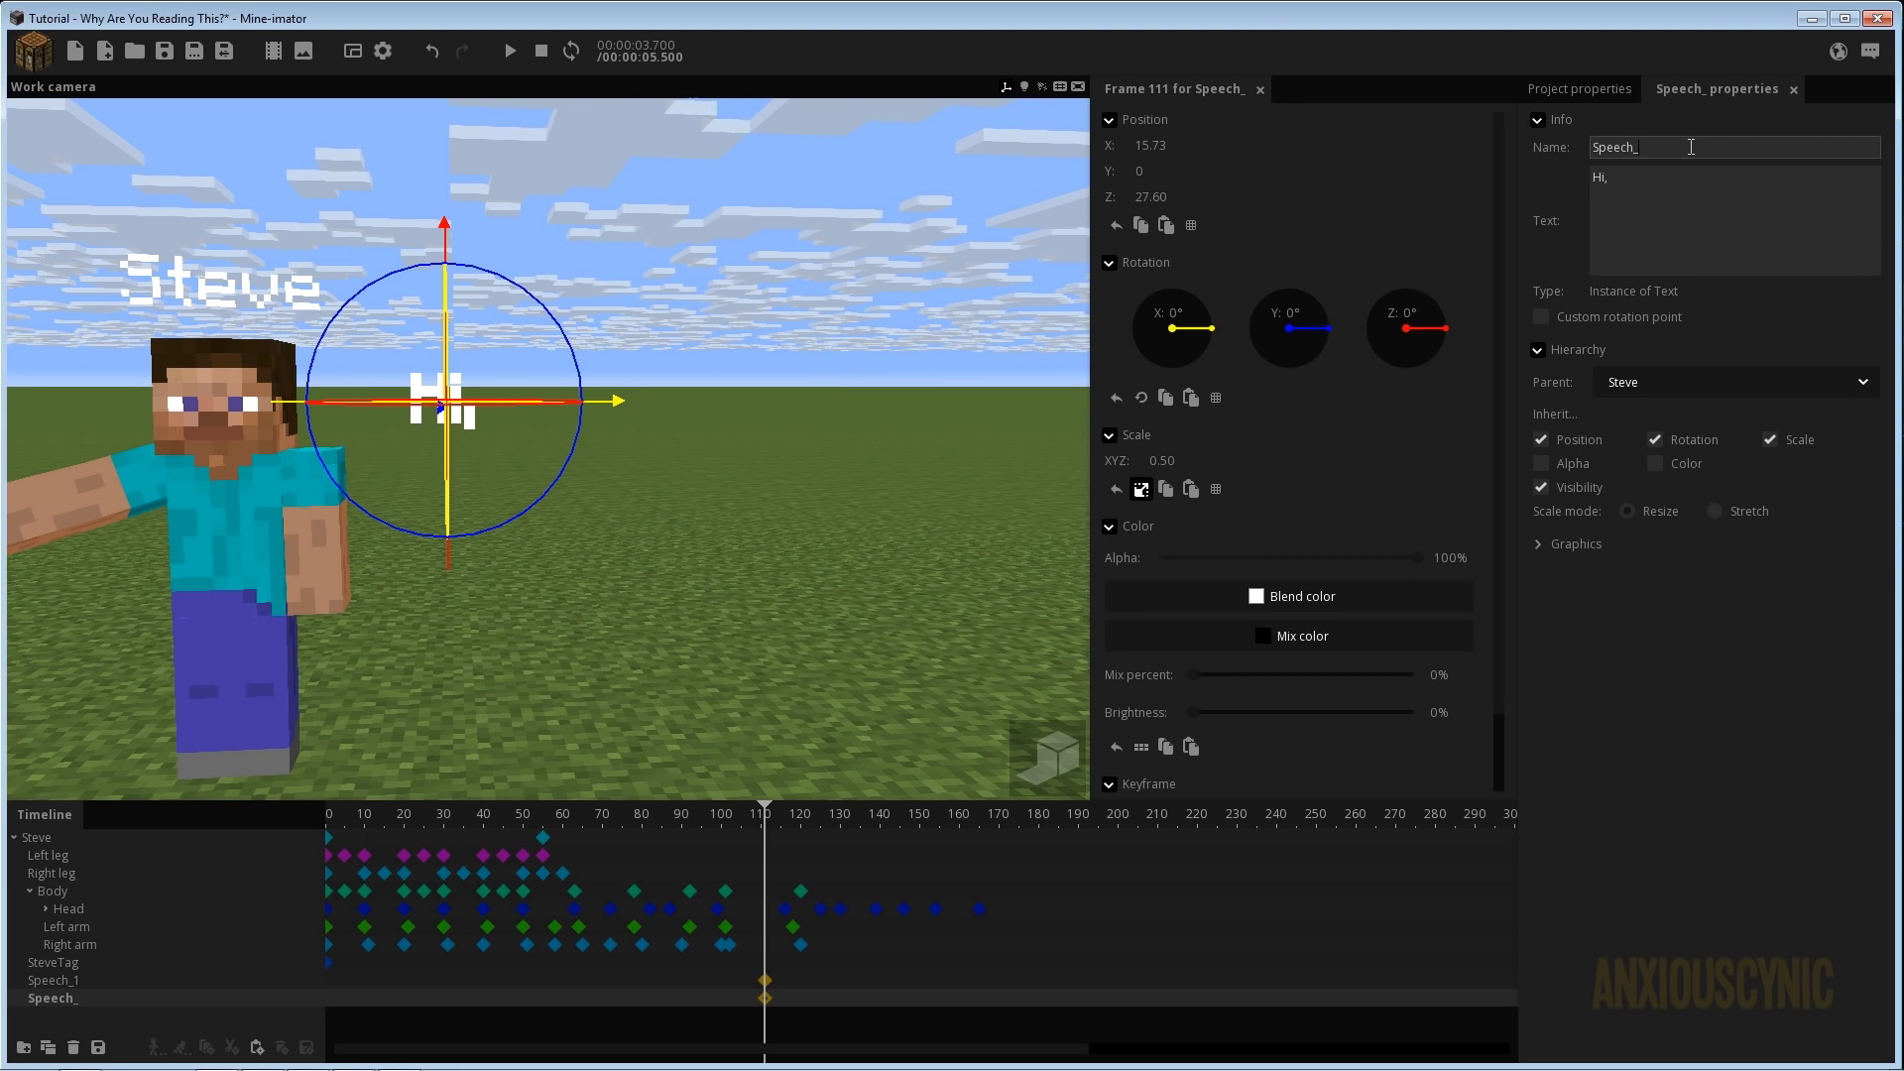
text(2)
Change the wording of Speech_2 to "I'm Steve!", shift it away from Steve to about X 19.5, and save.
double_click(1642, 180)
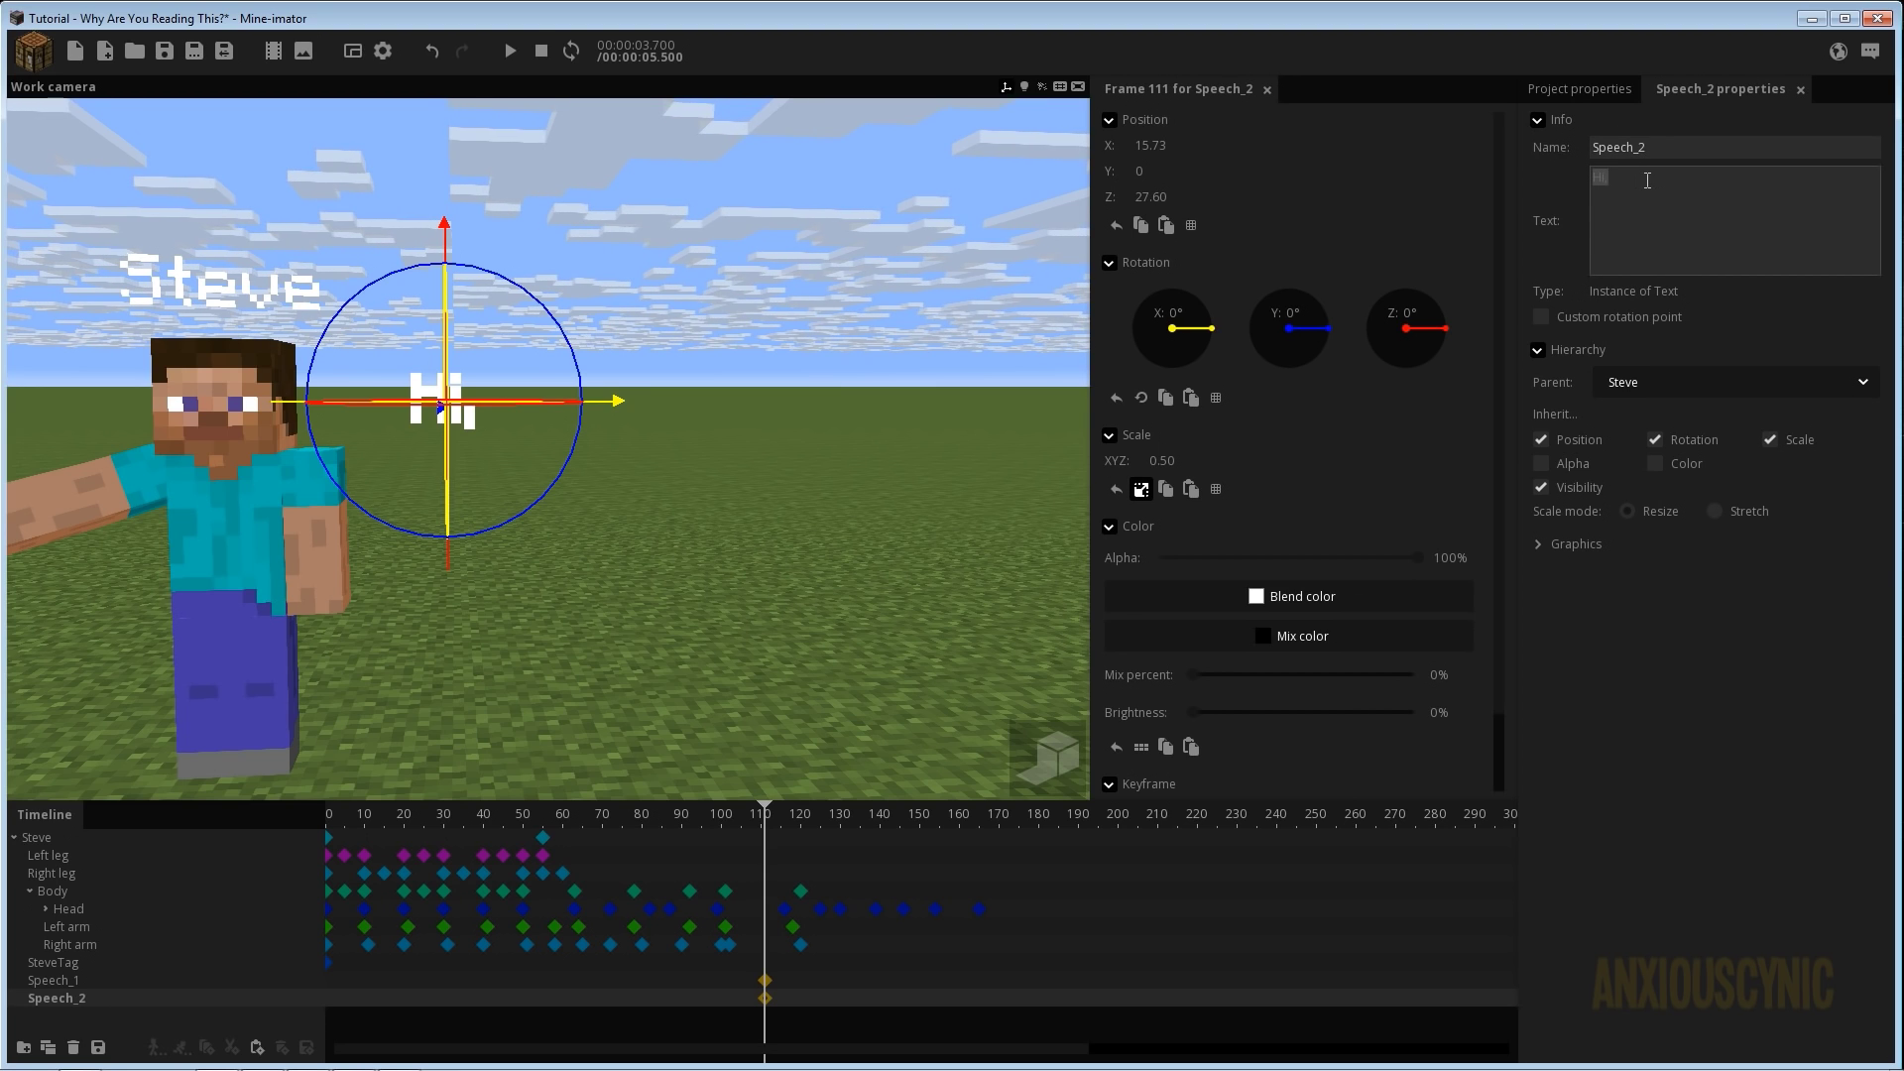
key(BackSpace)
text(I'm St)
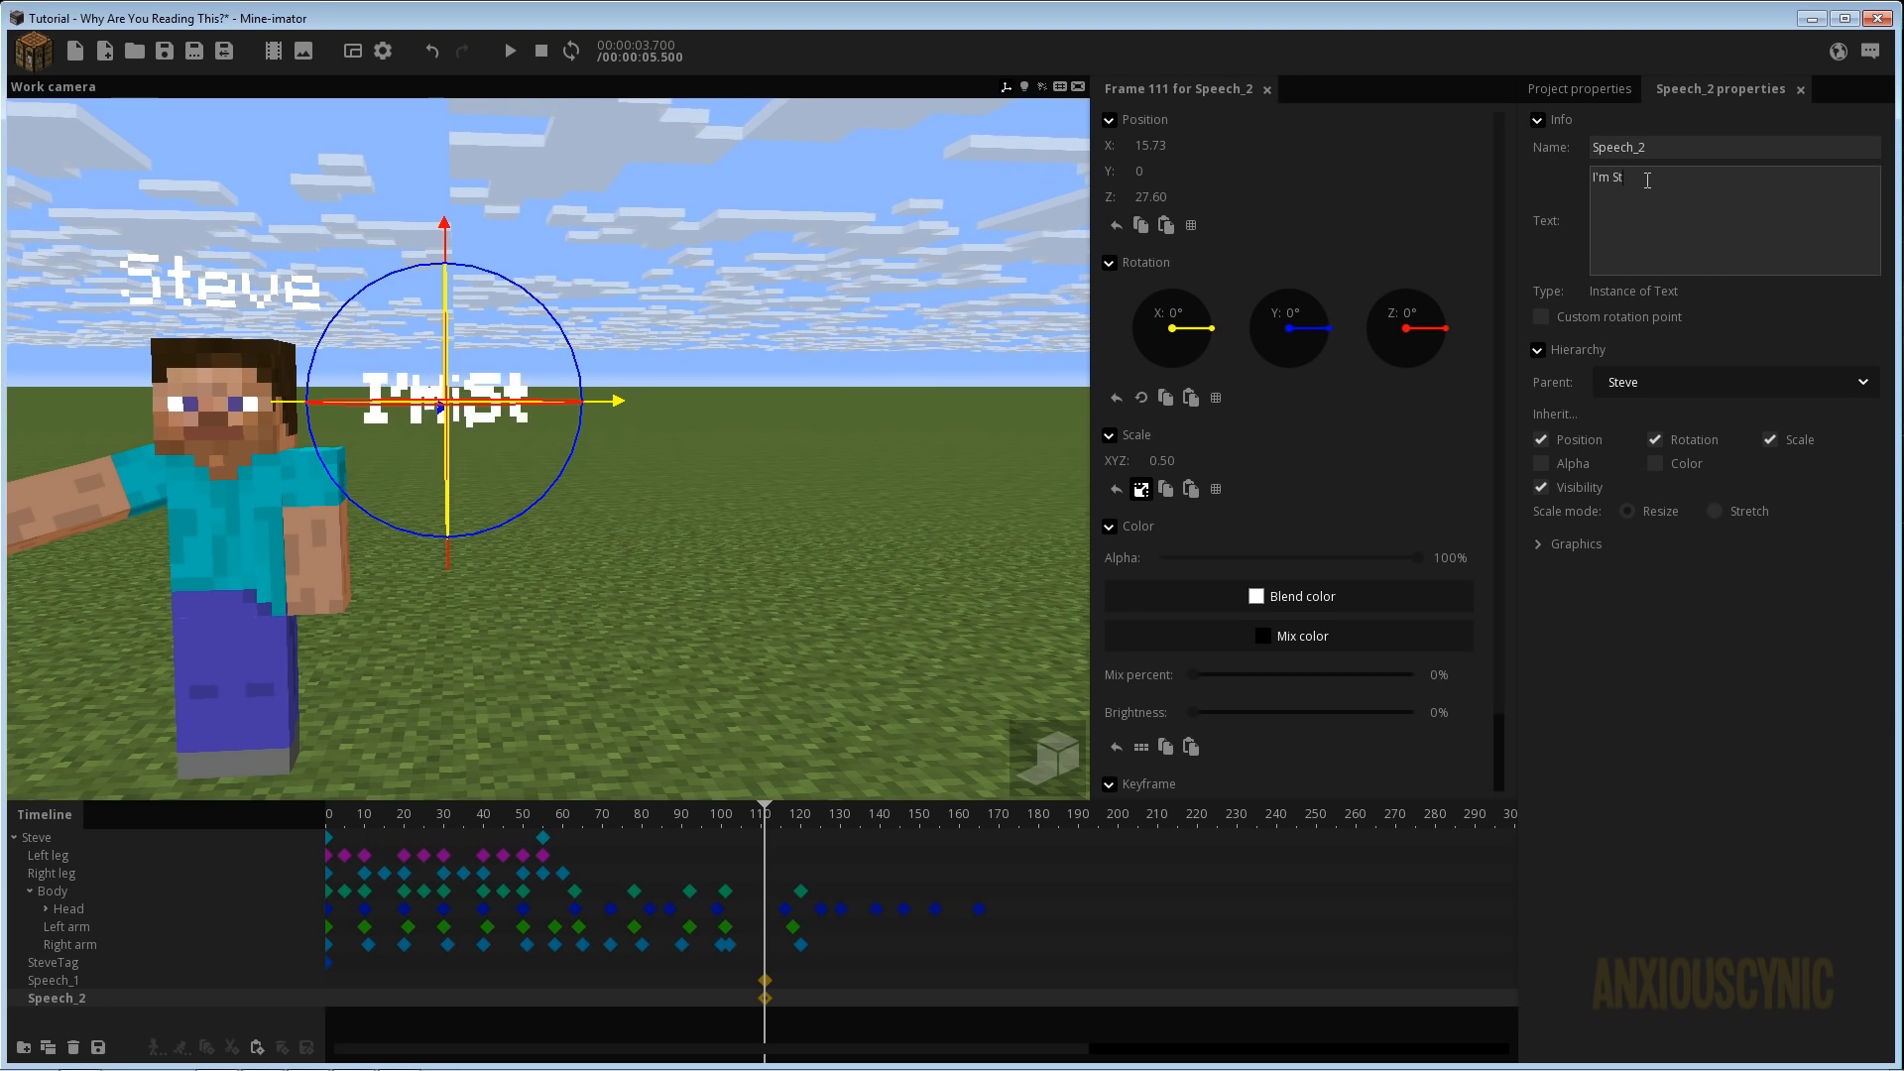
text(eve!)
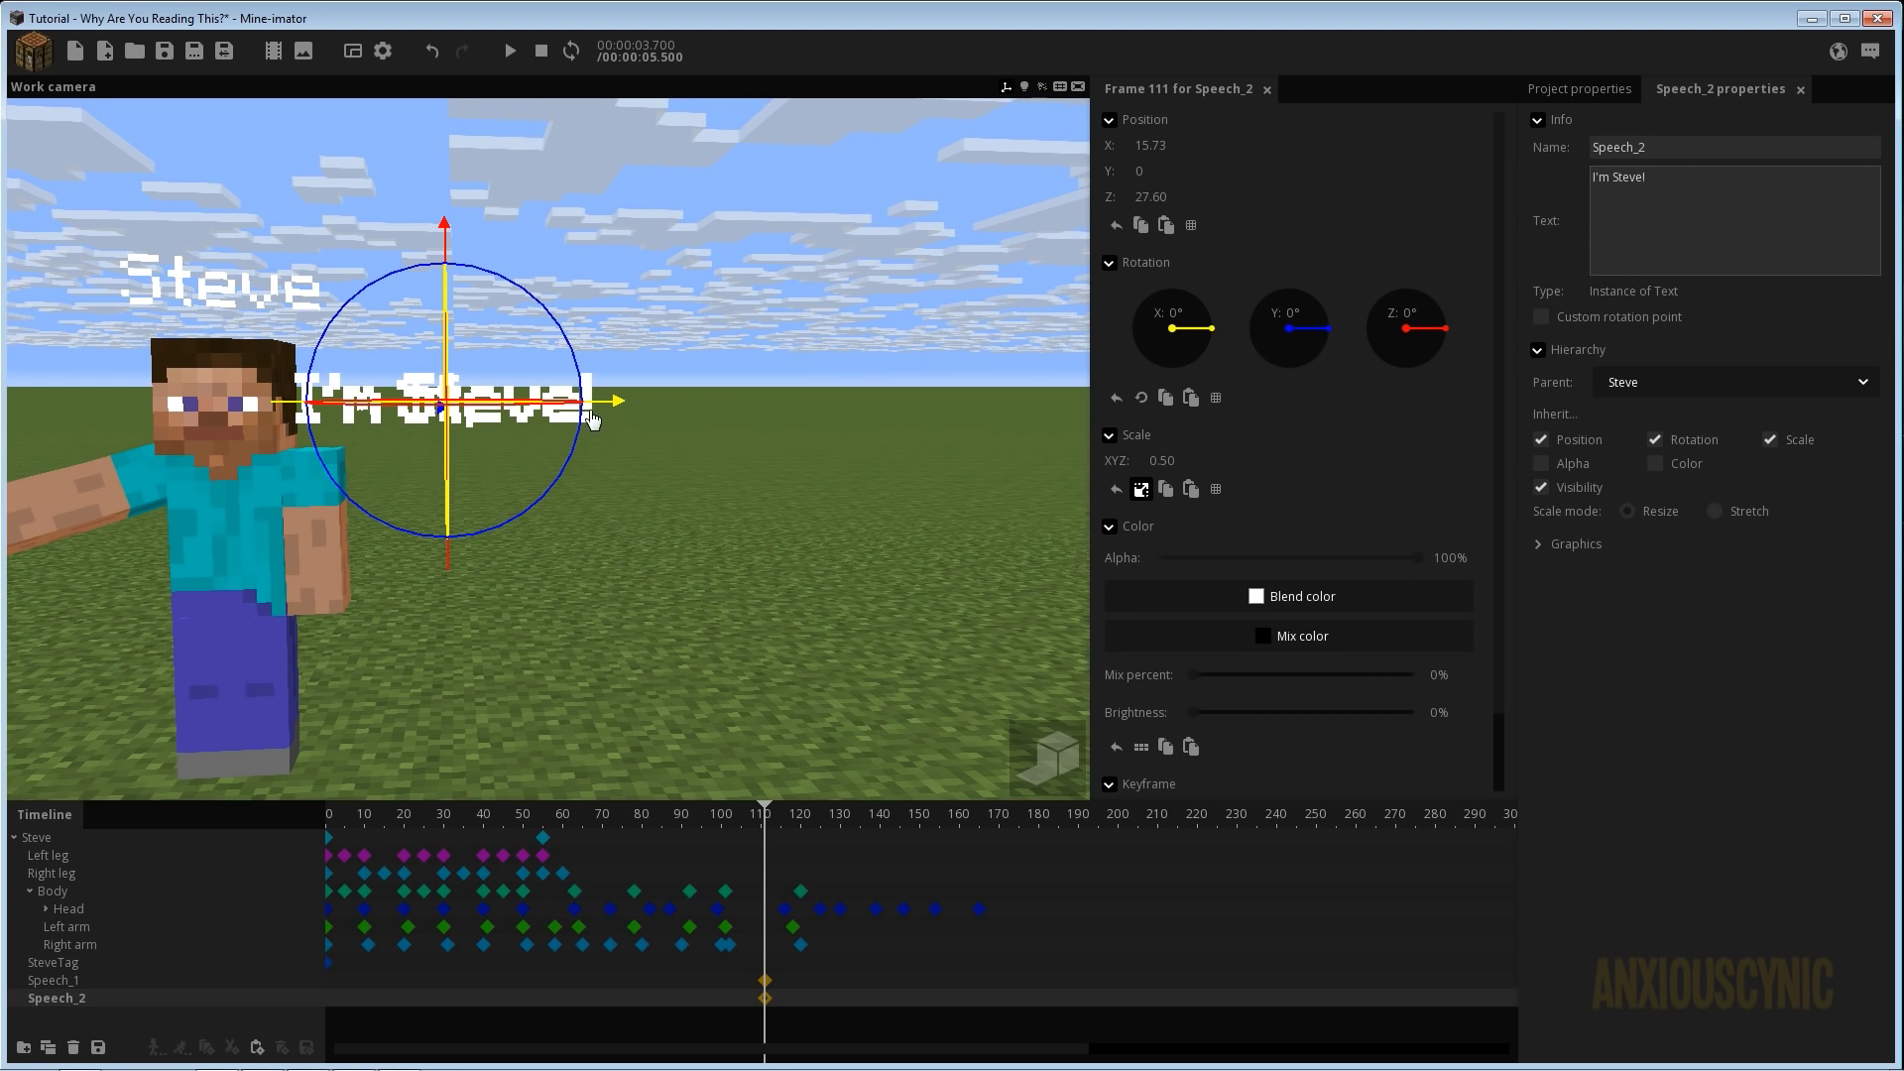
drag(592, 419, 553, 345)
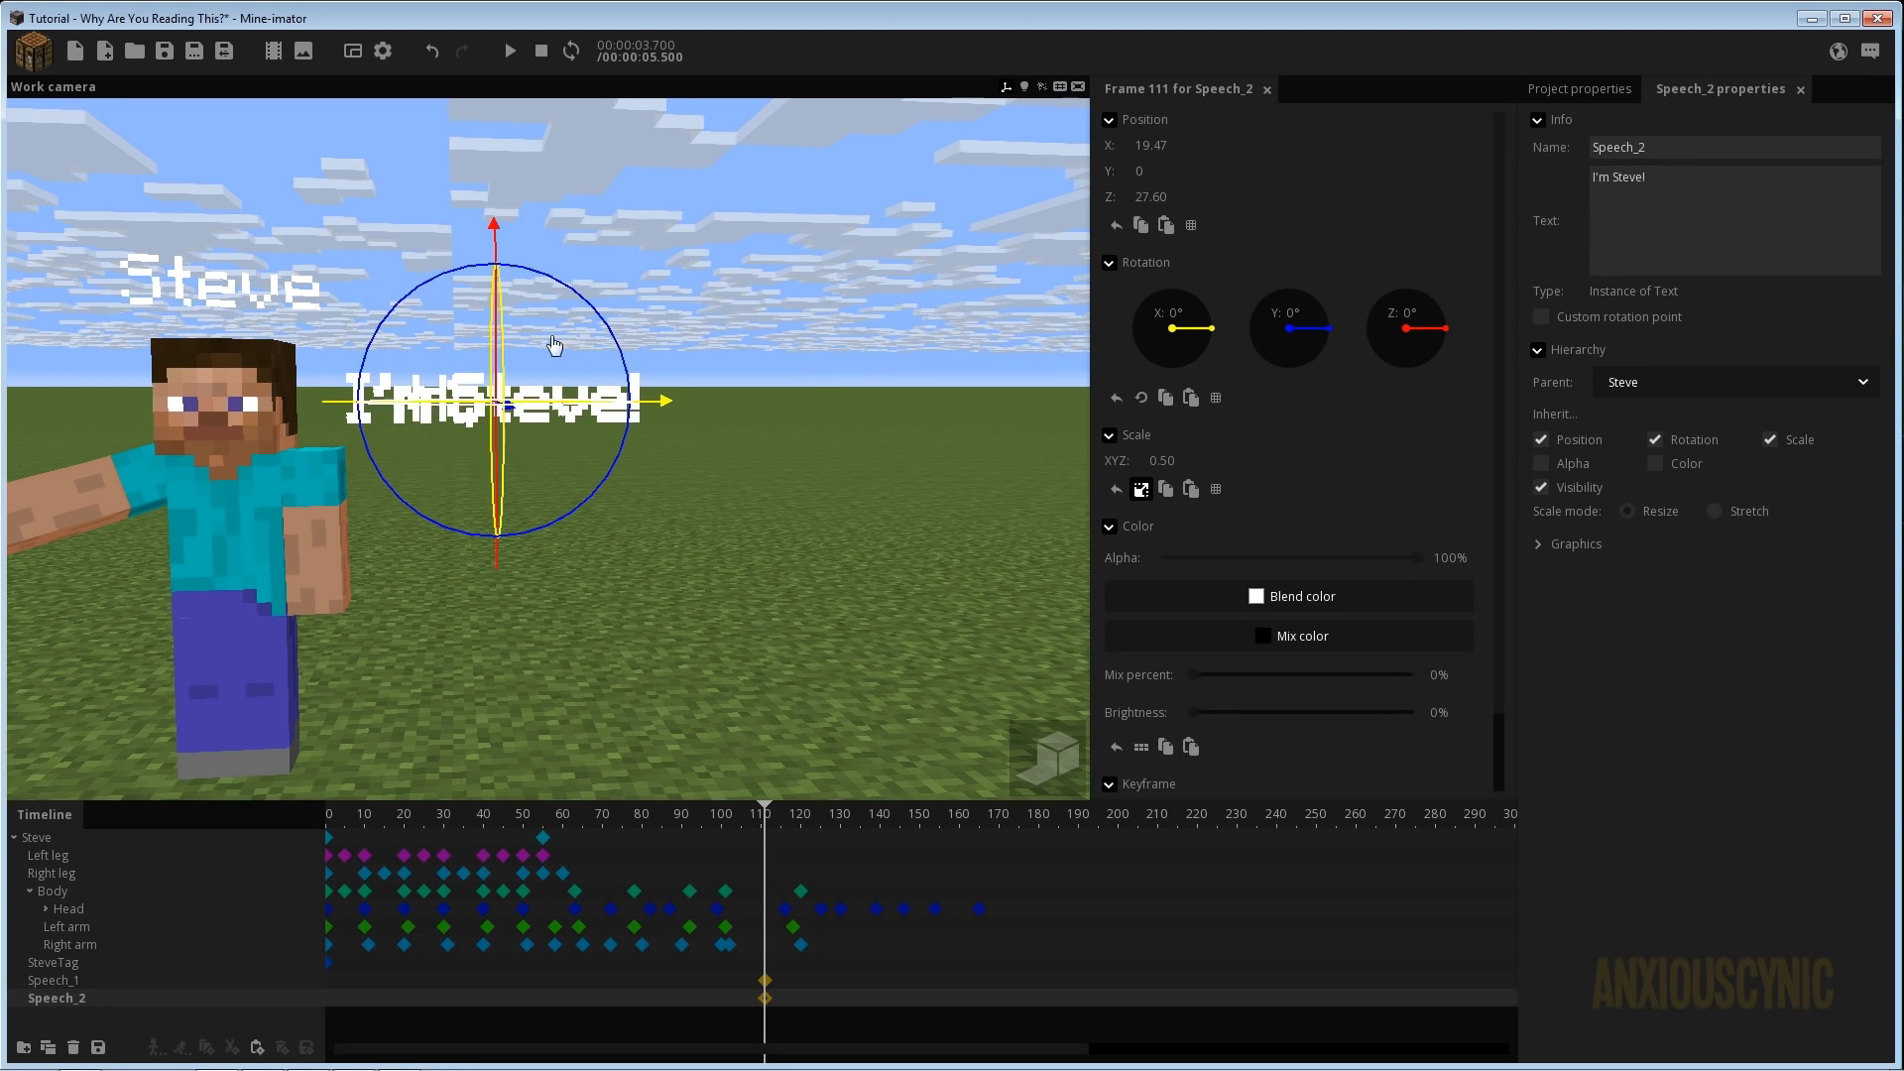
click(165, 51)
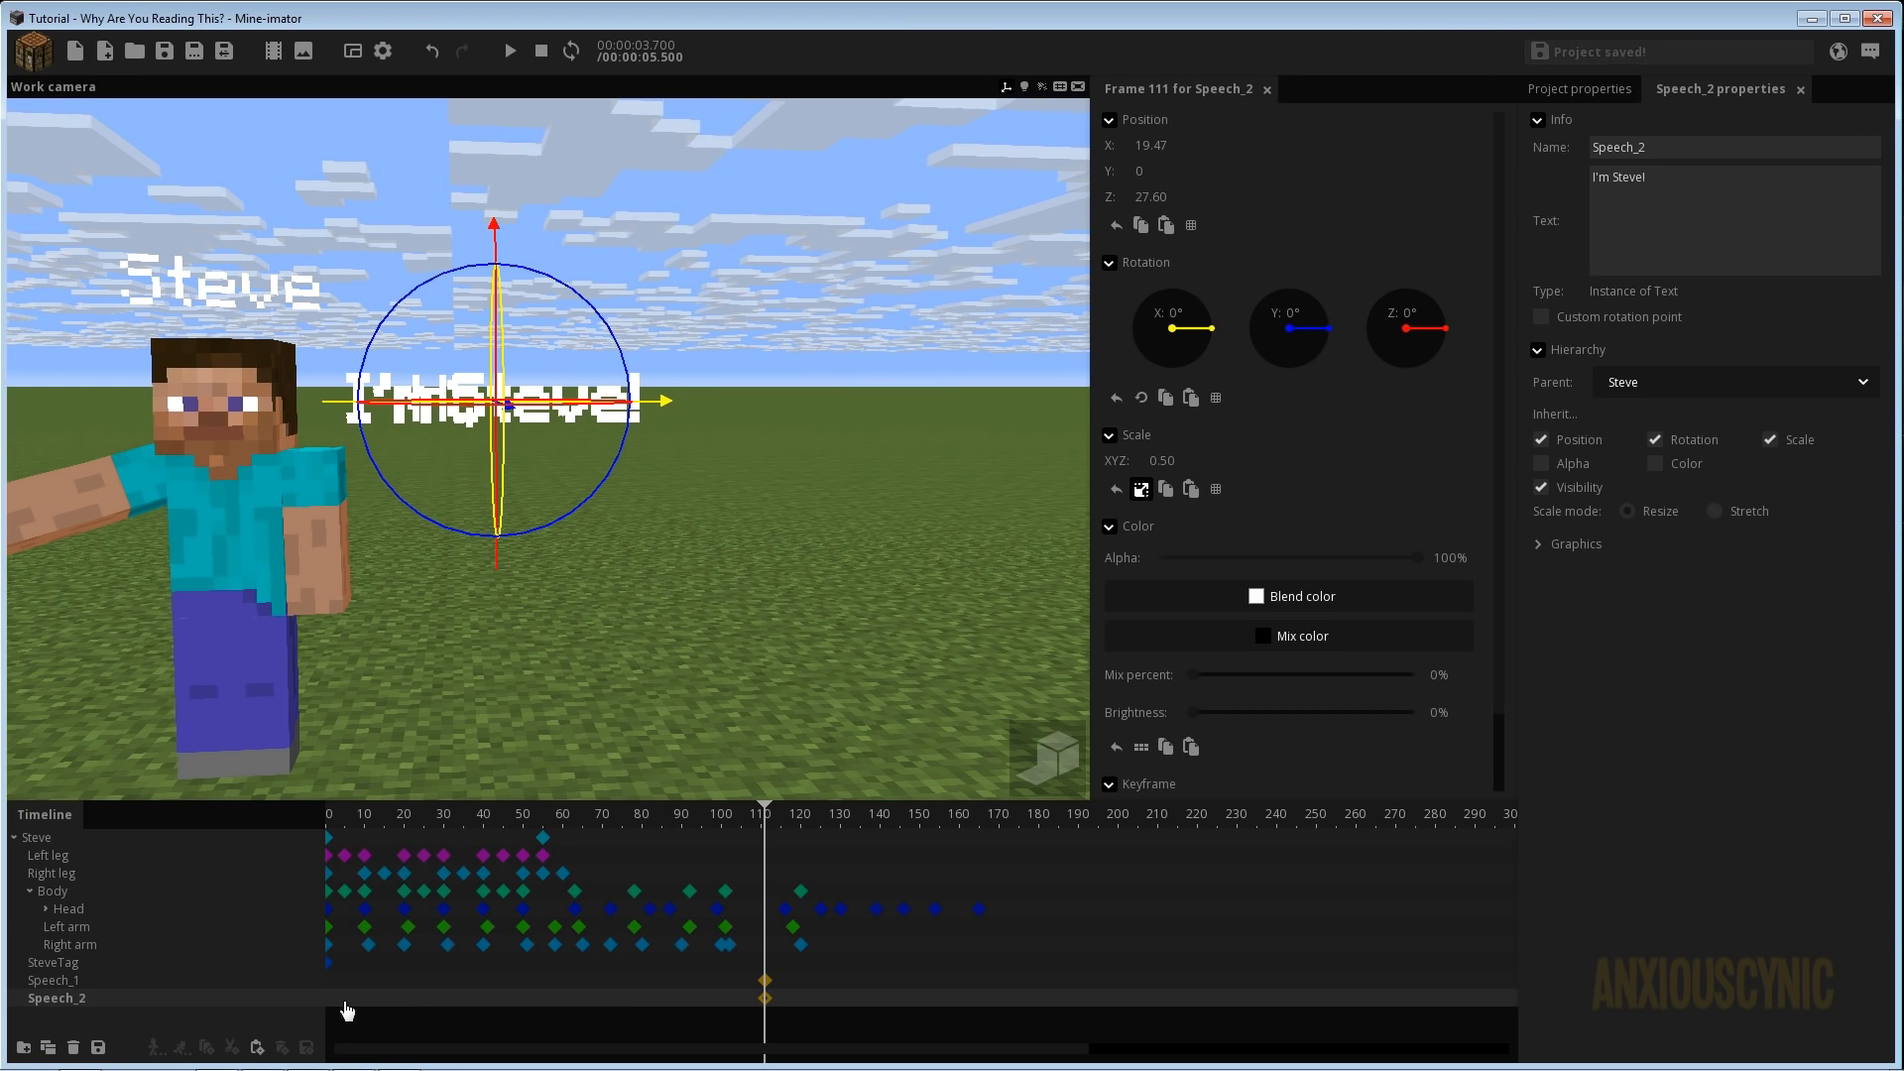
Add keyframes at frame 0 for Speech_1 and Speech_2, turn off Visible on both, and save the project.
click(332, 981)
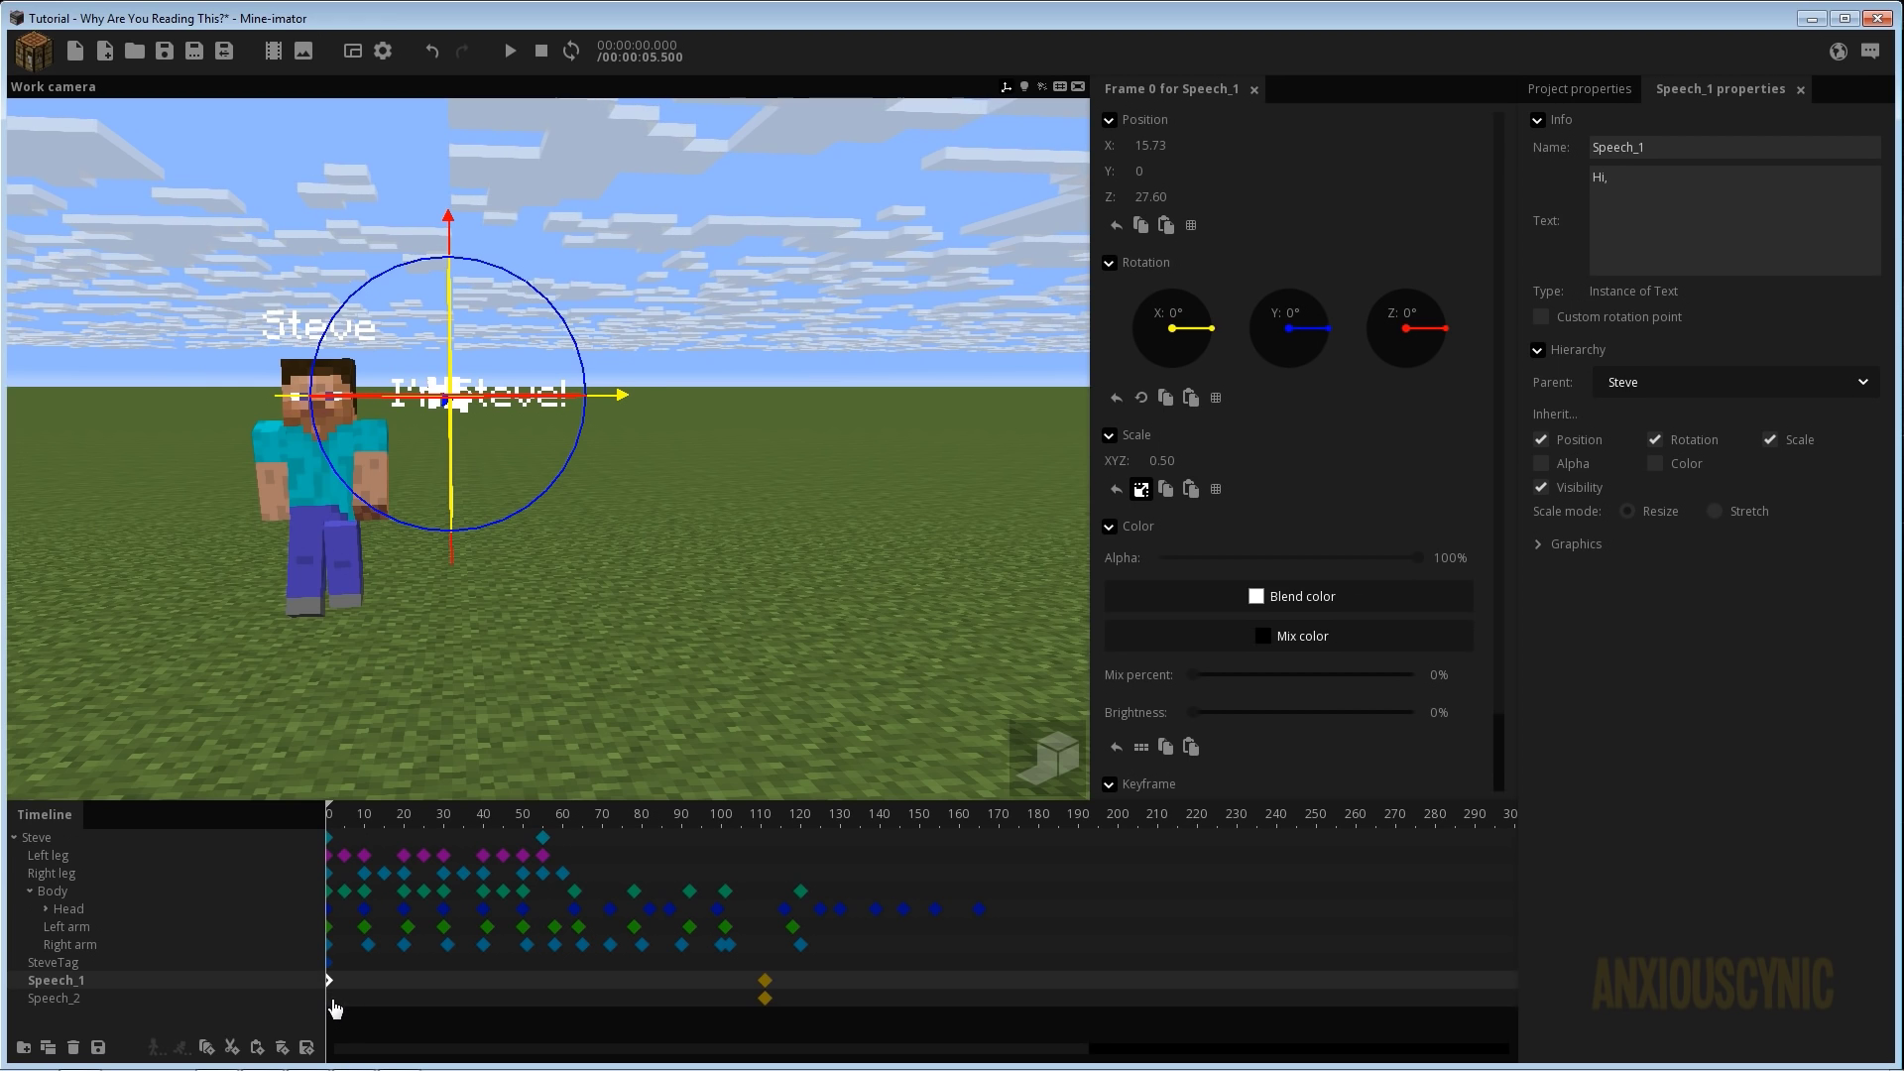
click(333, 999)
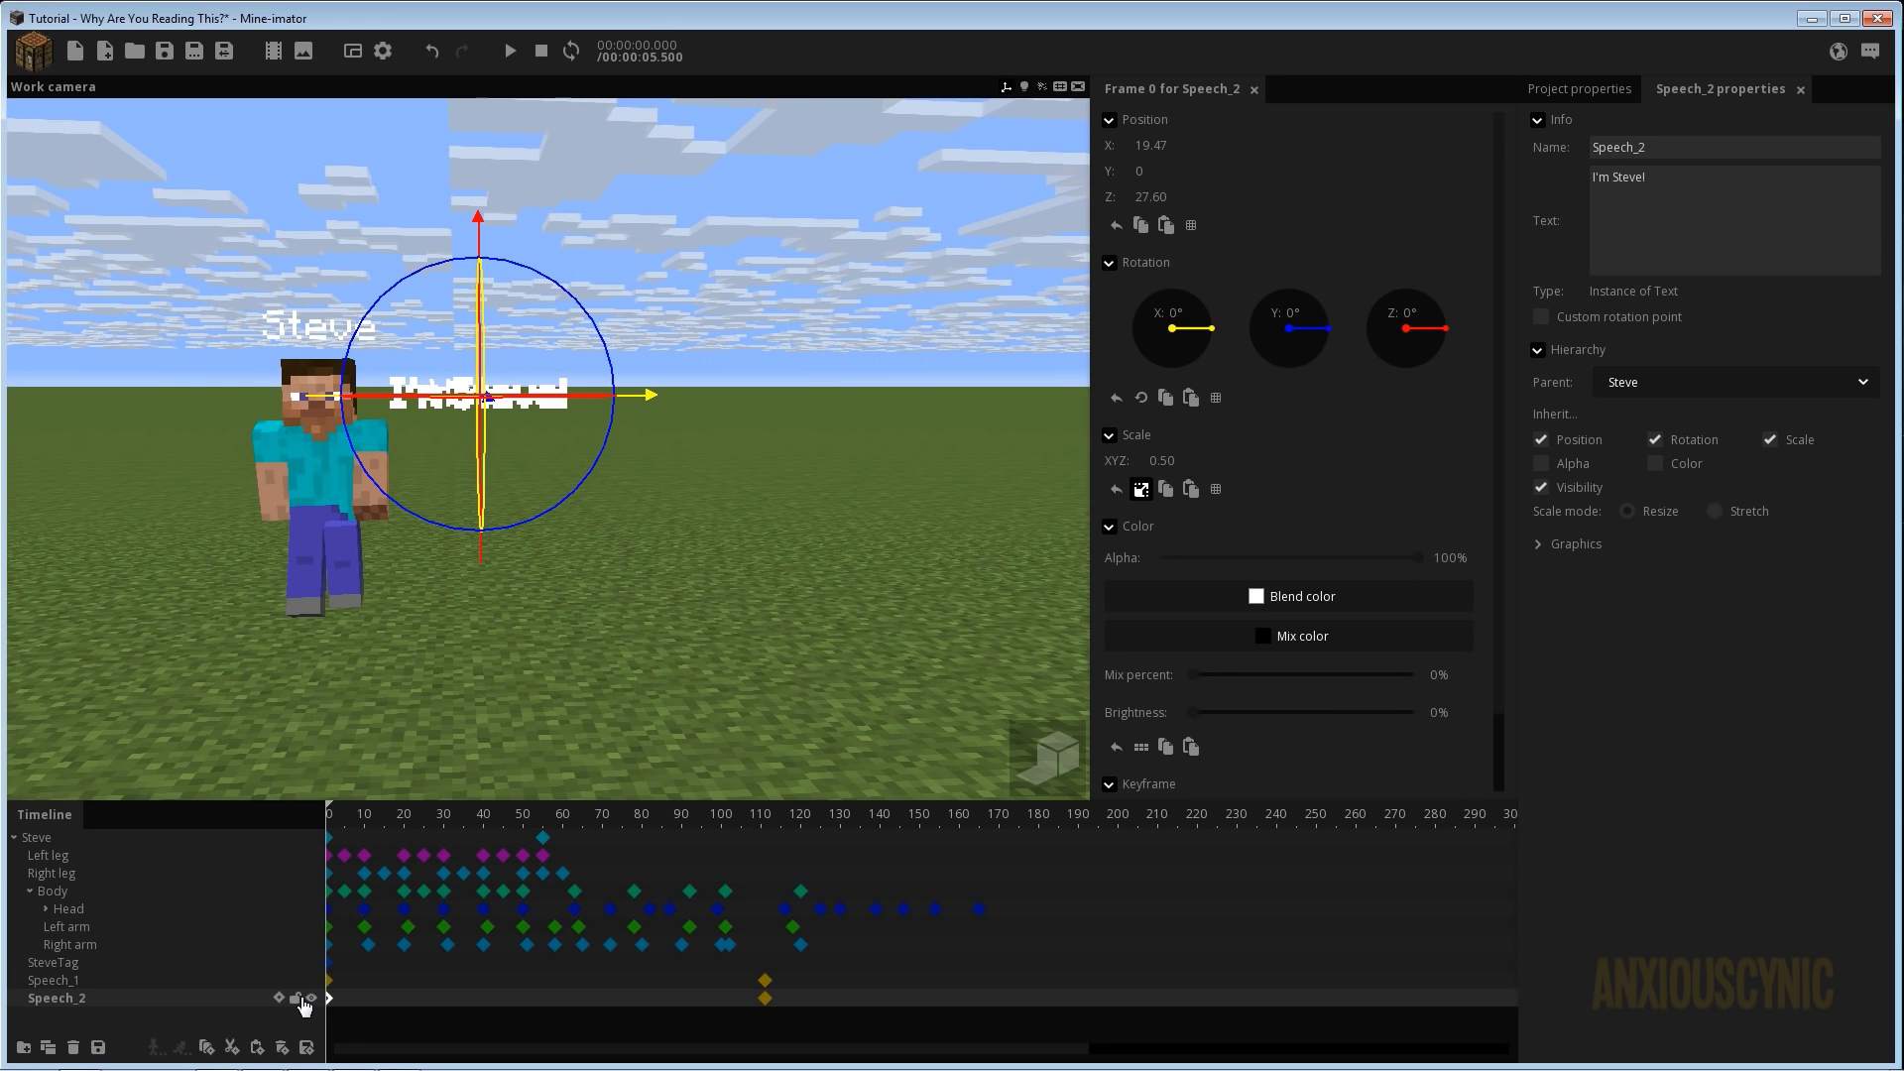
scroll(1457, 684, down, 2)
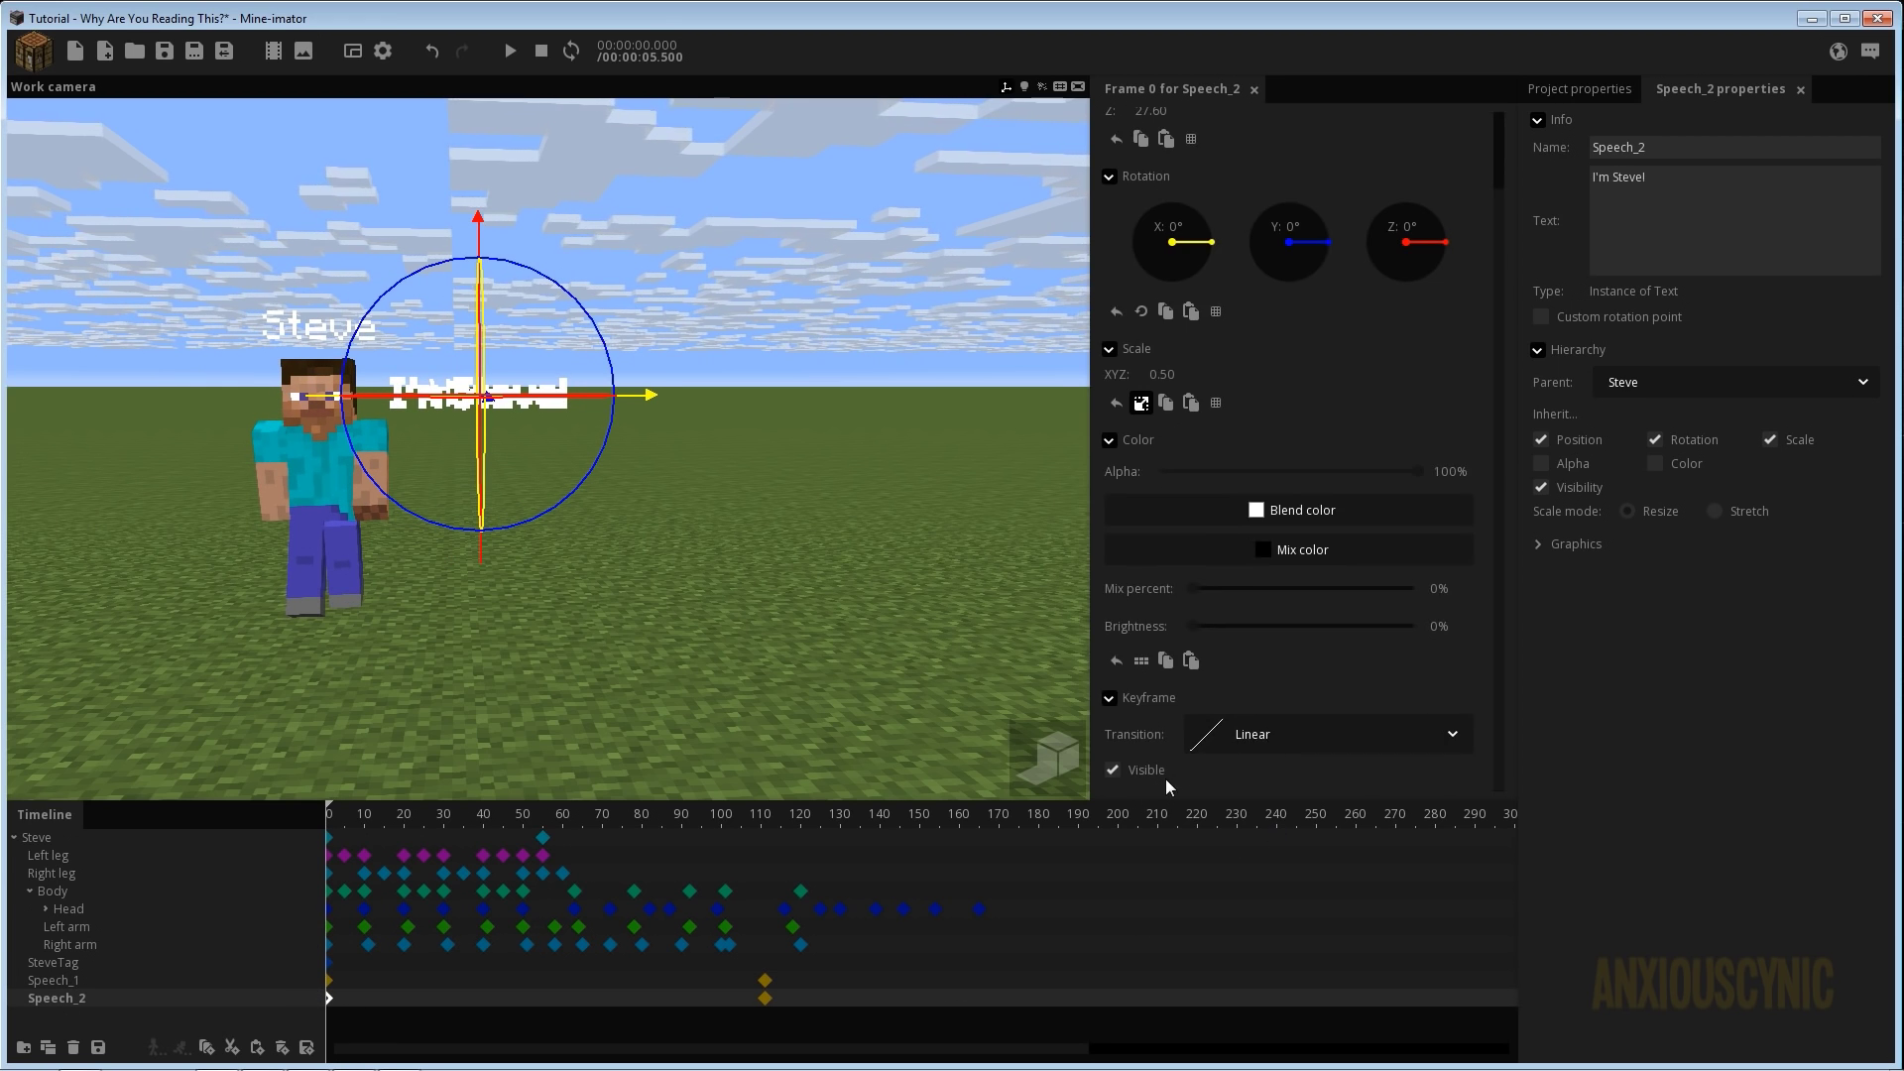
click(1114, 770)
click(349, 981)
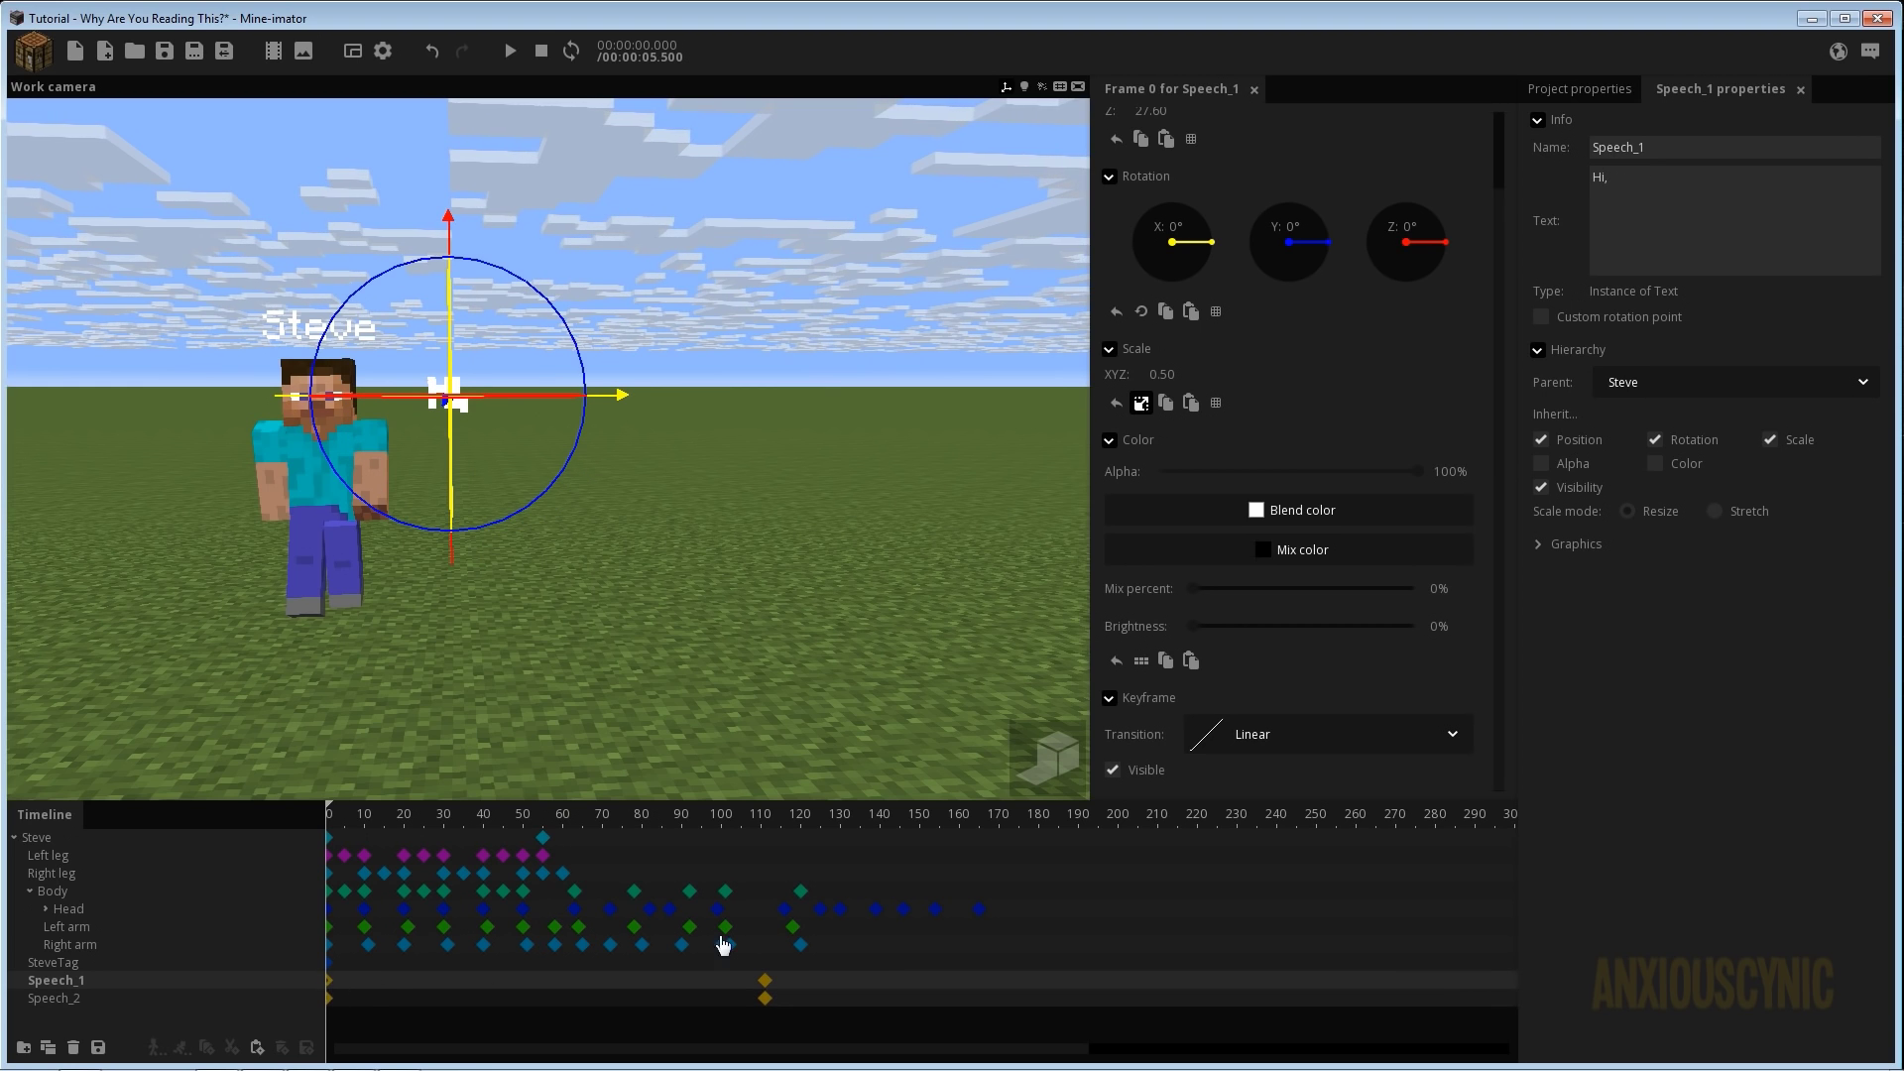
click(1131, 779)
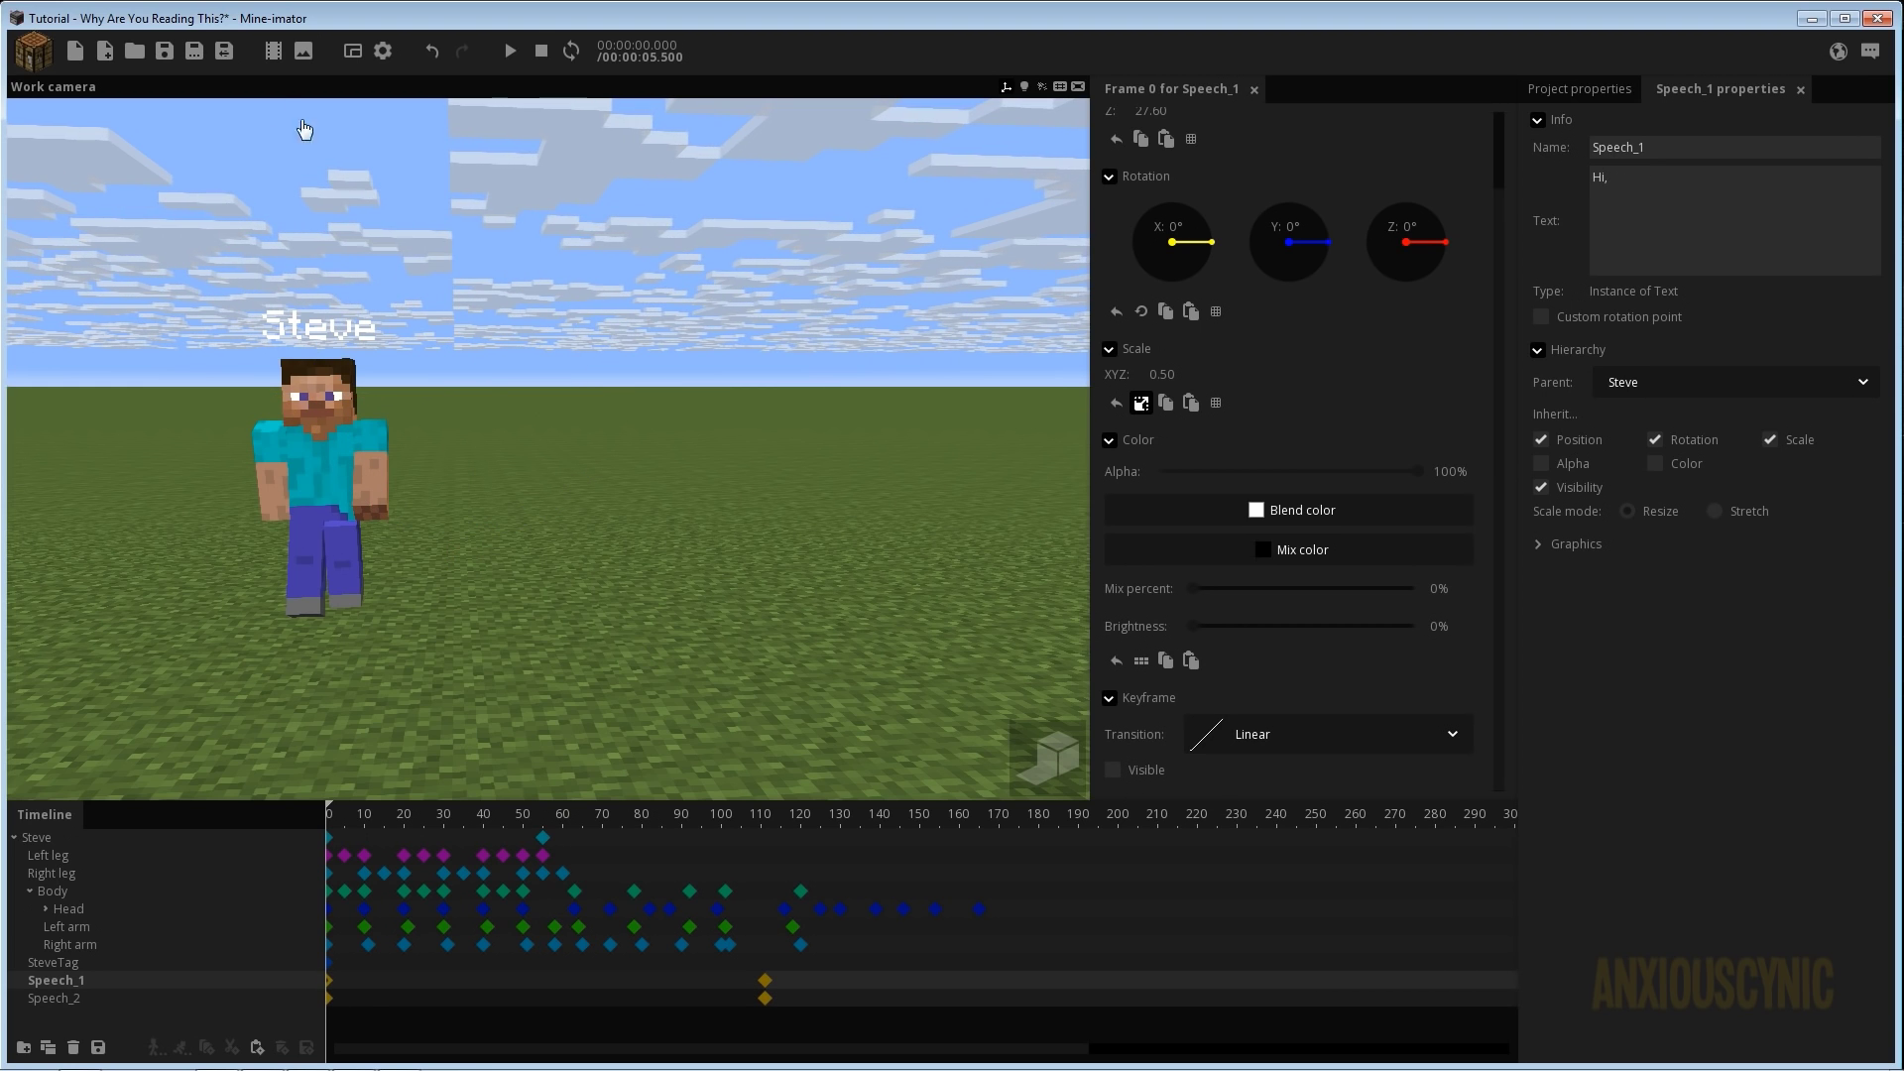
click(164, 55)
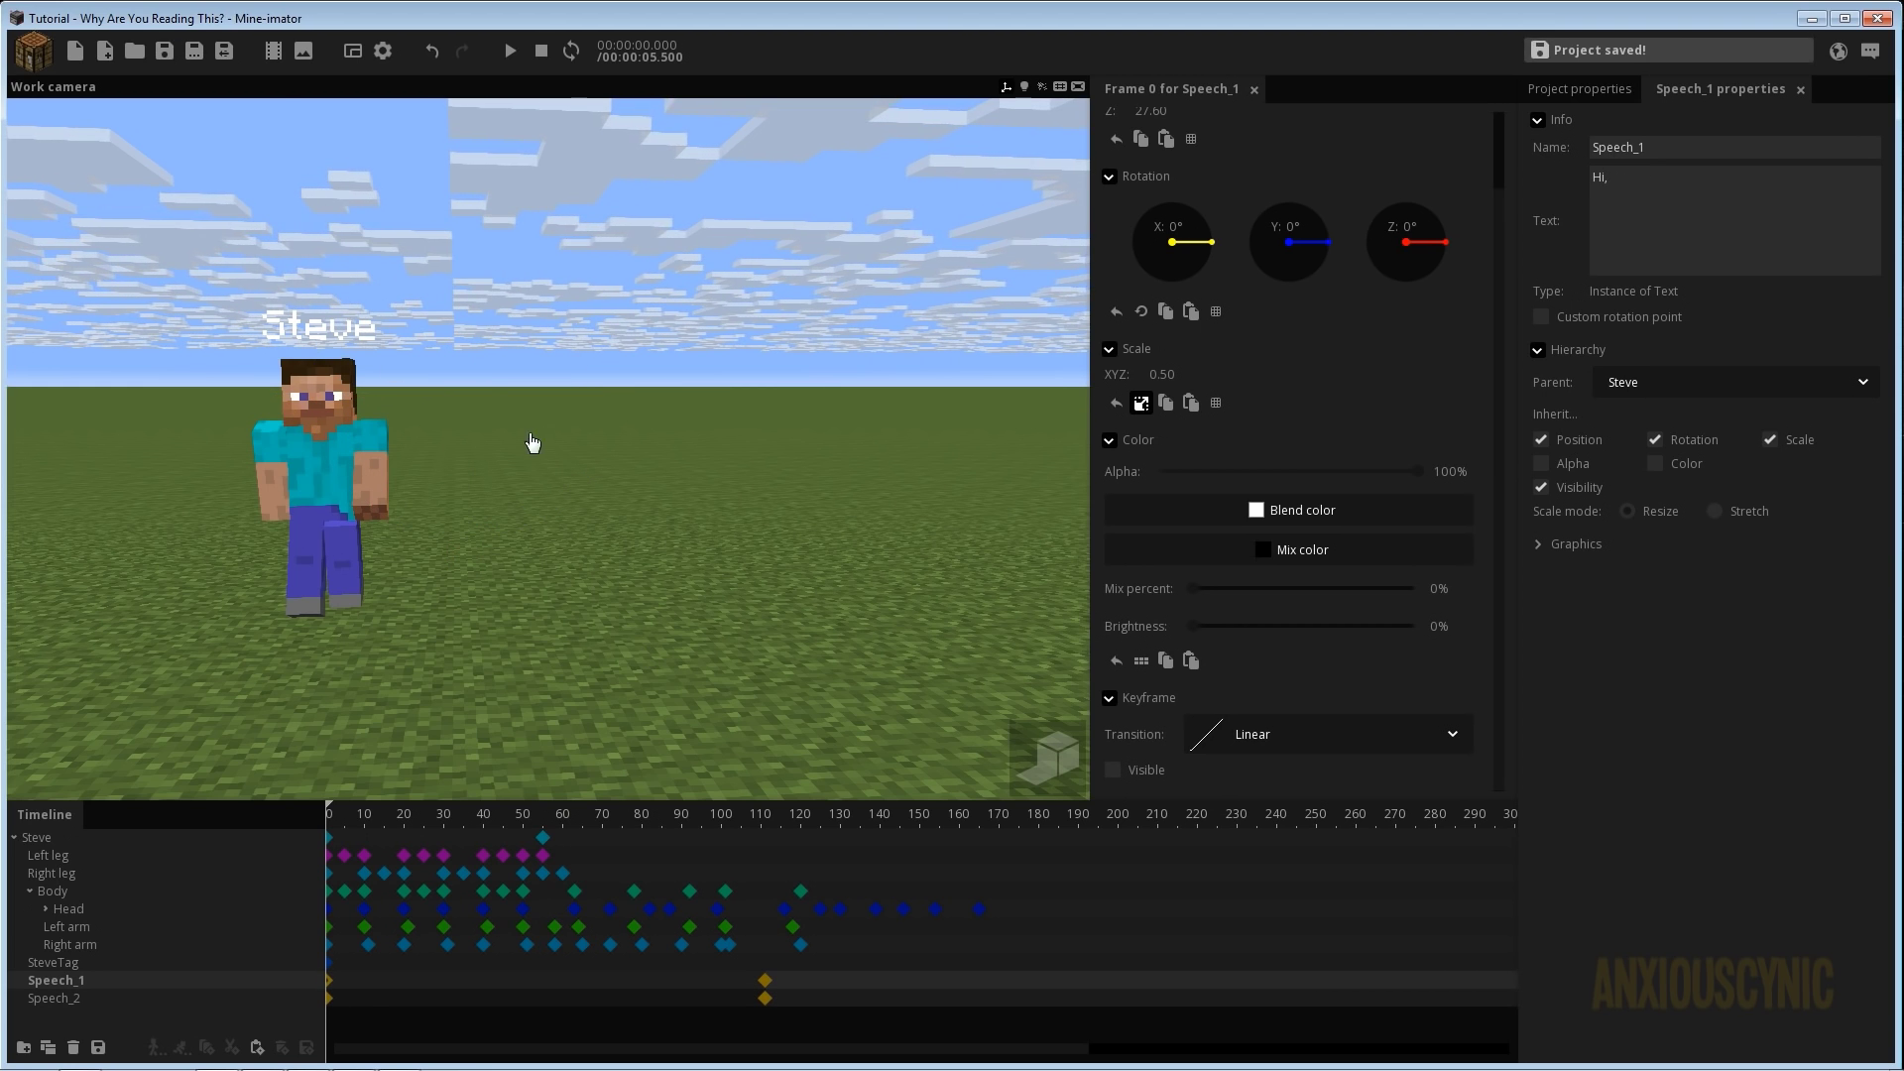
Move the frame 111 keyframe of Speech_1 to frame 101 and that of Speech_2 to frame 120.
click(713, 822)
mouse_move(716, 821)
mouse_down()
mouse_move(750, 819)
mouse_move(631, 817)
mouse_move(738, 793)
mouse_up()
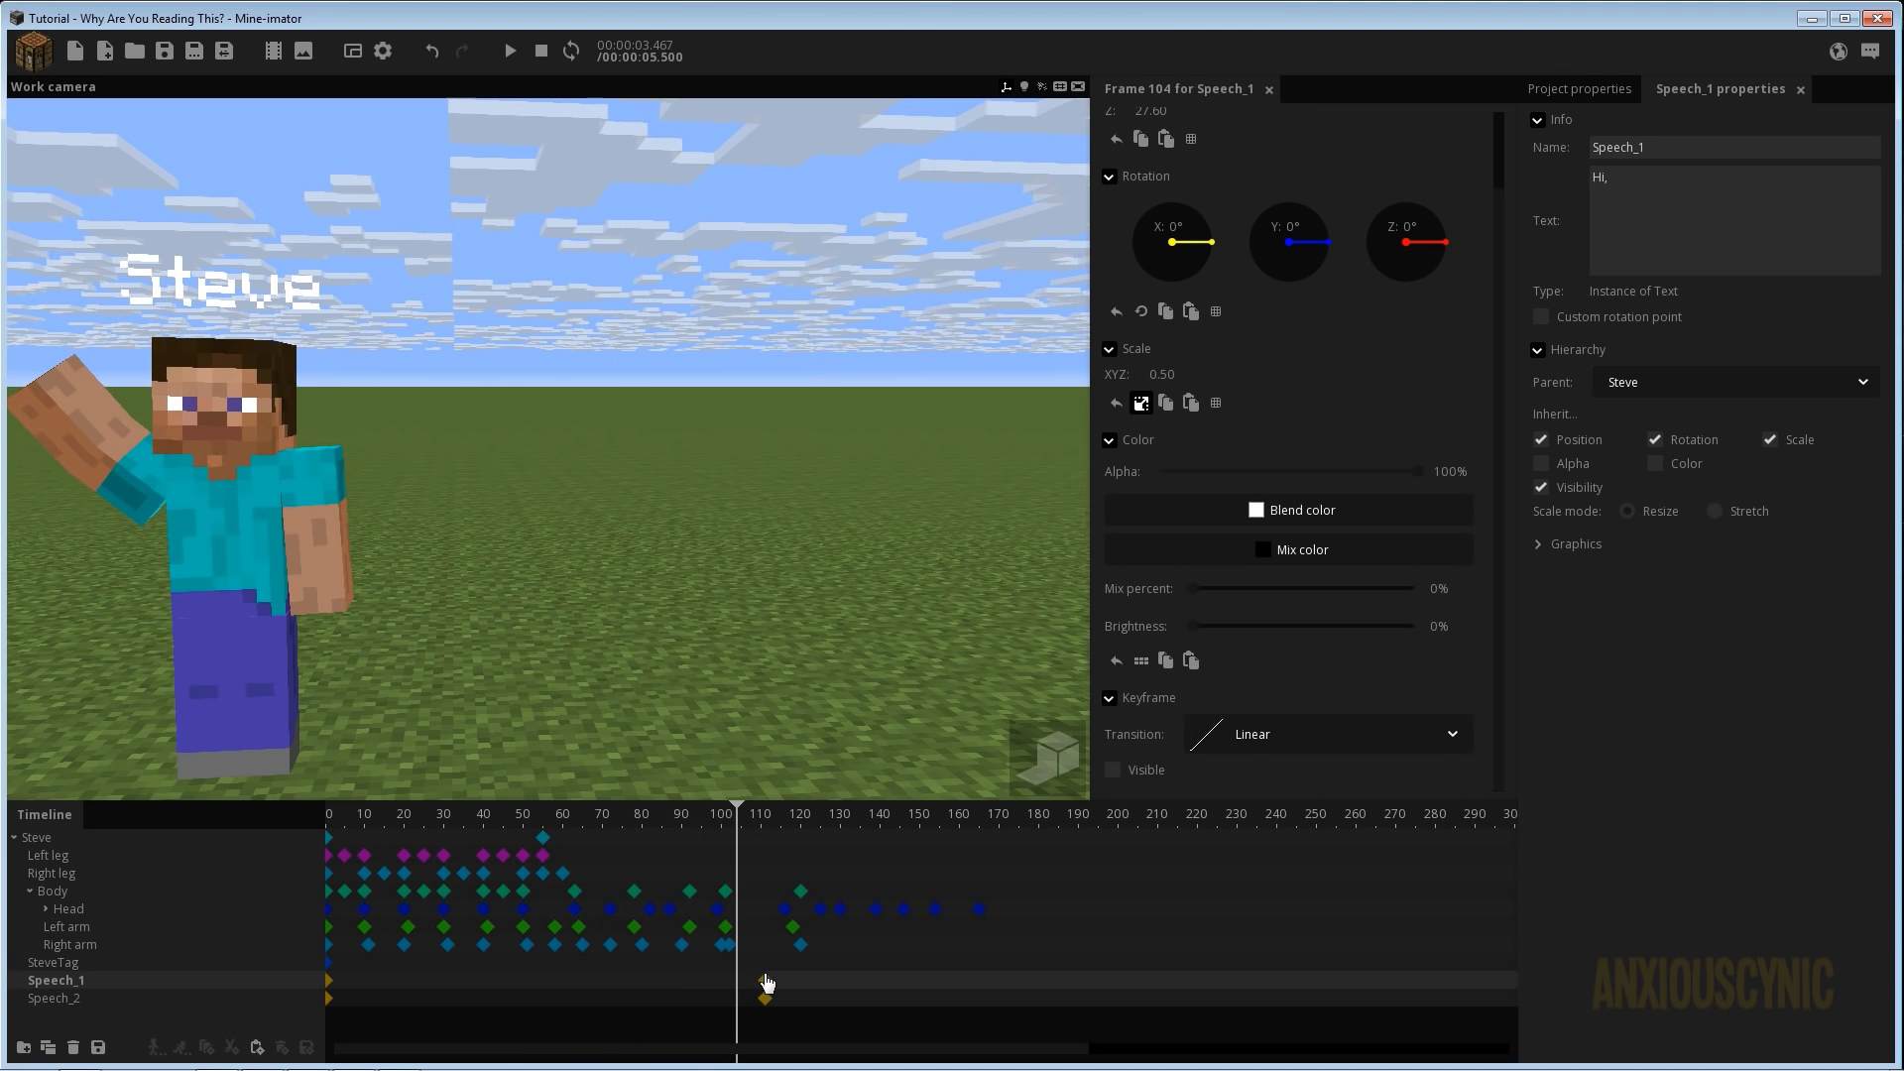
drag(766, 983, 726, 978)
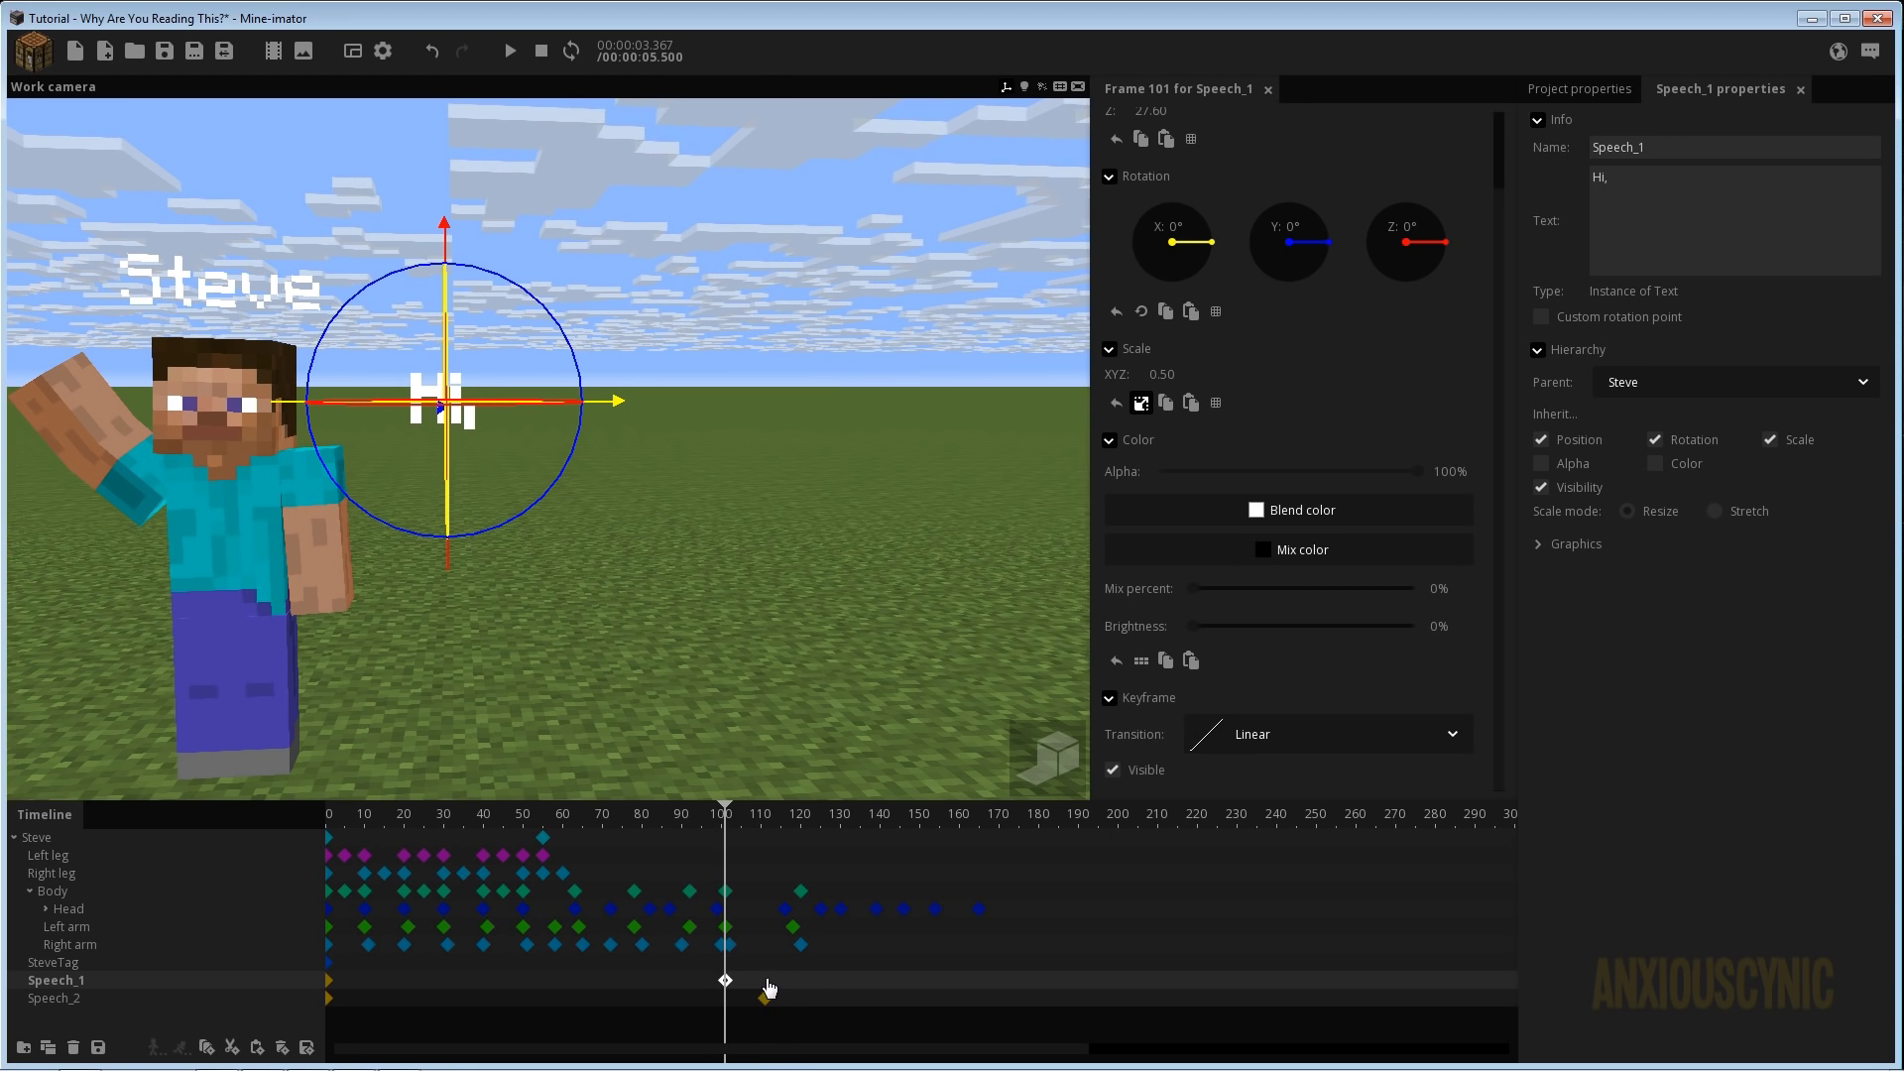
drag(765, 996, 803, 991)
Add a keyframe for Speech_1 at frame 120 and turn off its visibility.
click(725, 980)
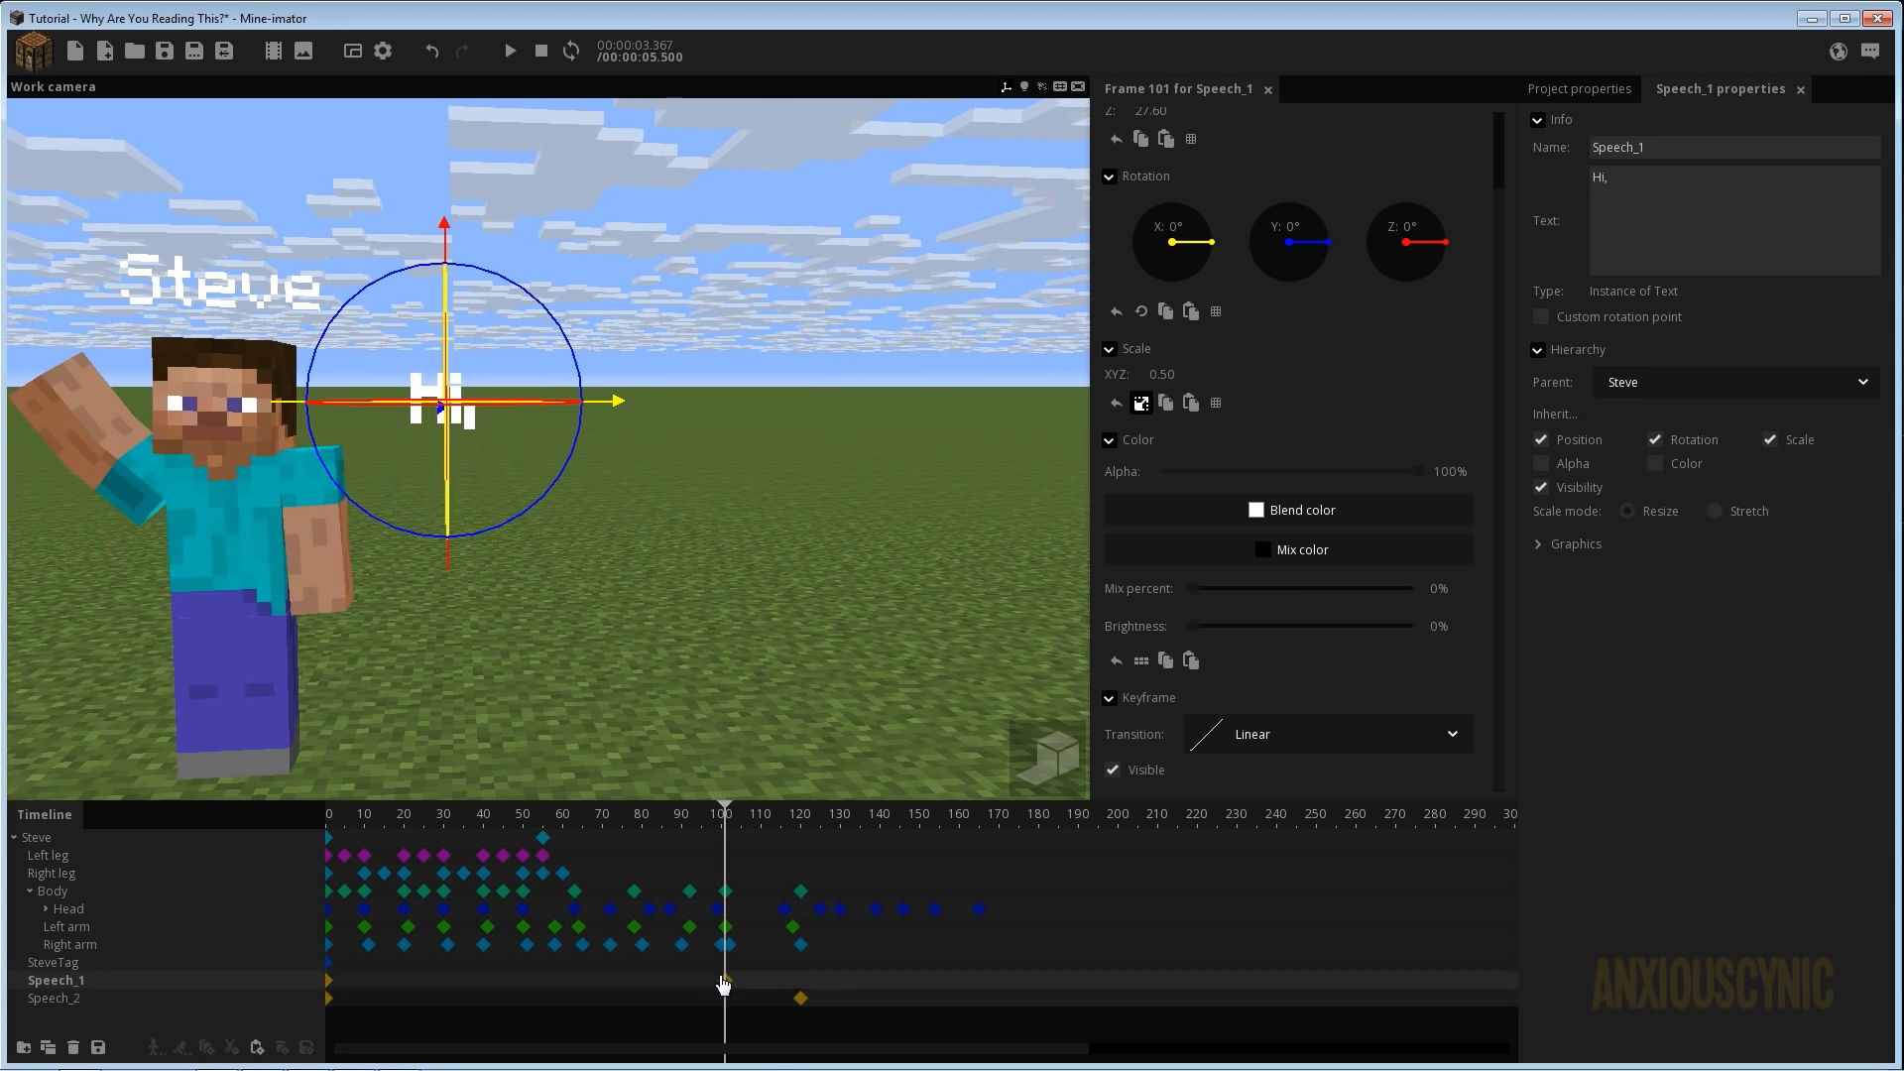
click(800, 980)
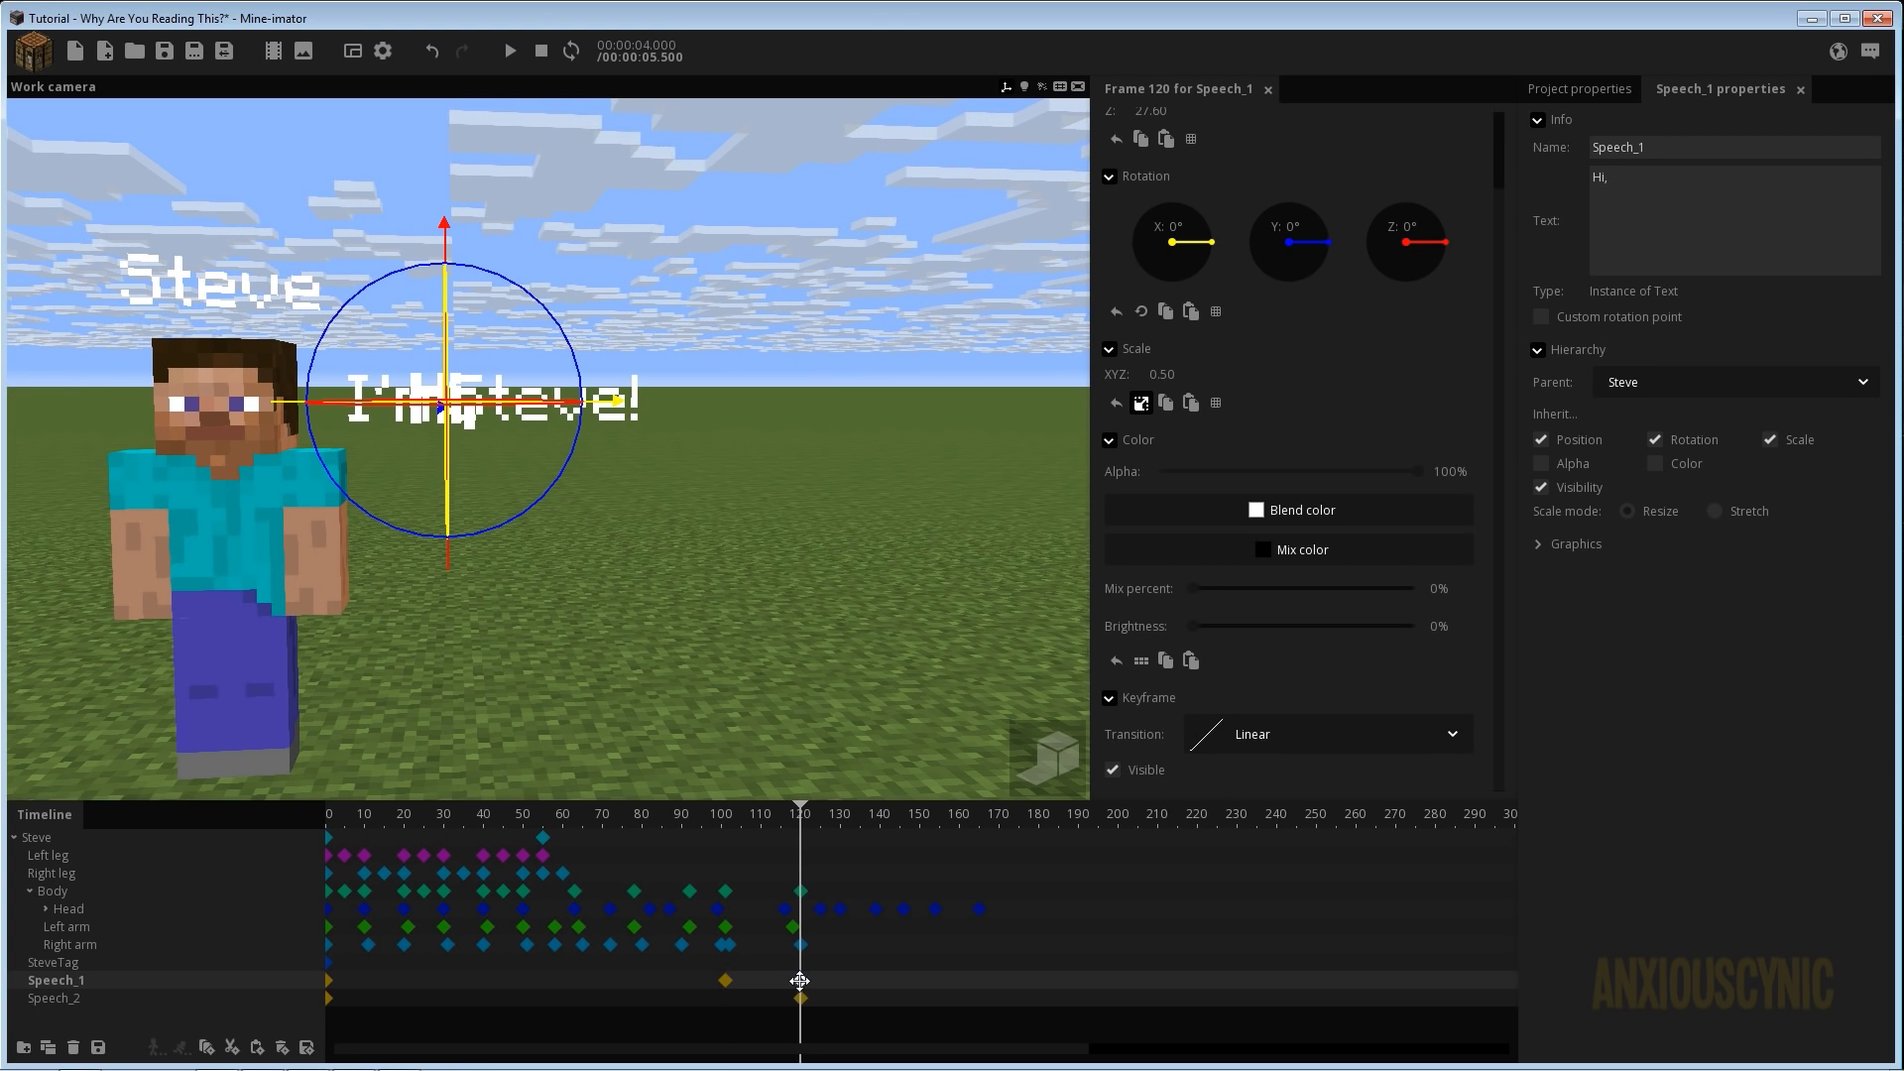
click(1118, 773)
Move the visible Speech_2 keyframe from frame 120 to frame 130.
click(801, 999)
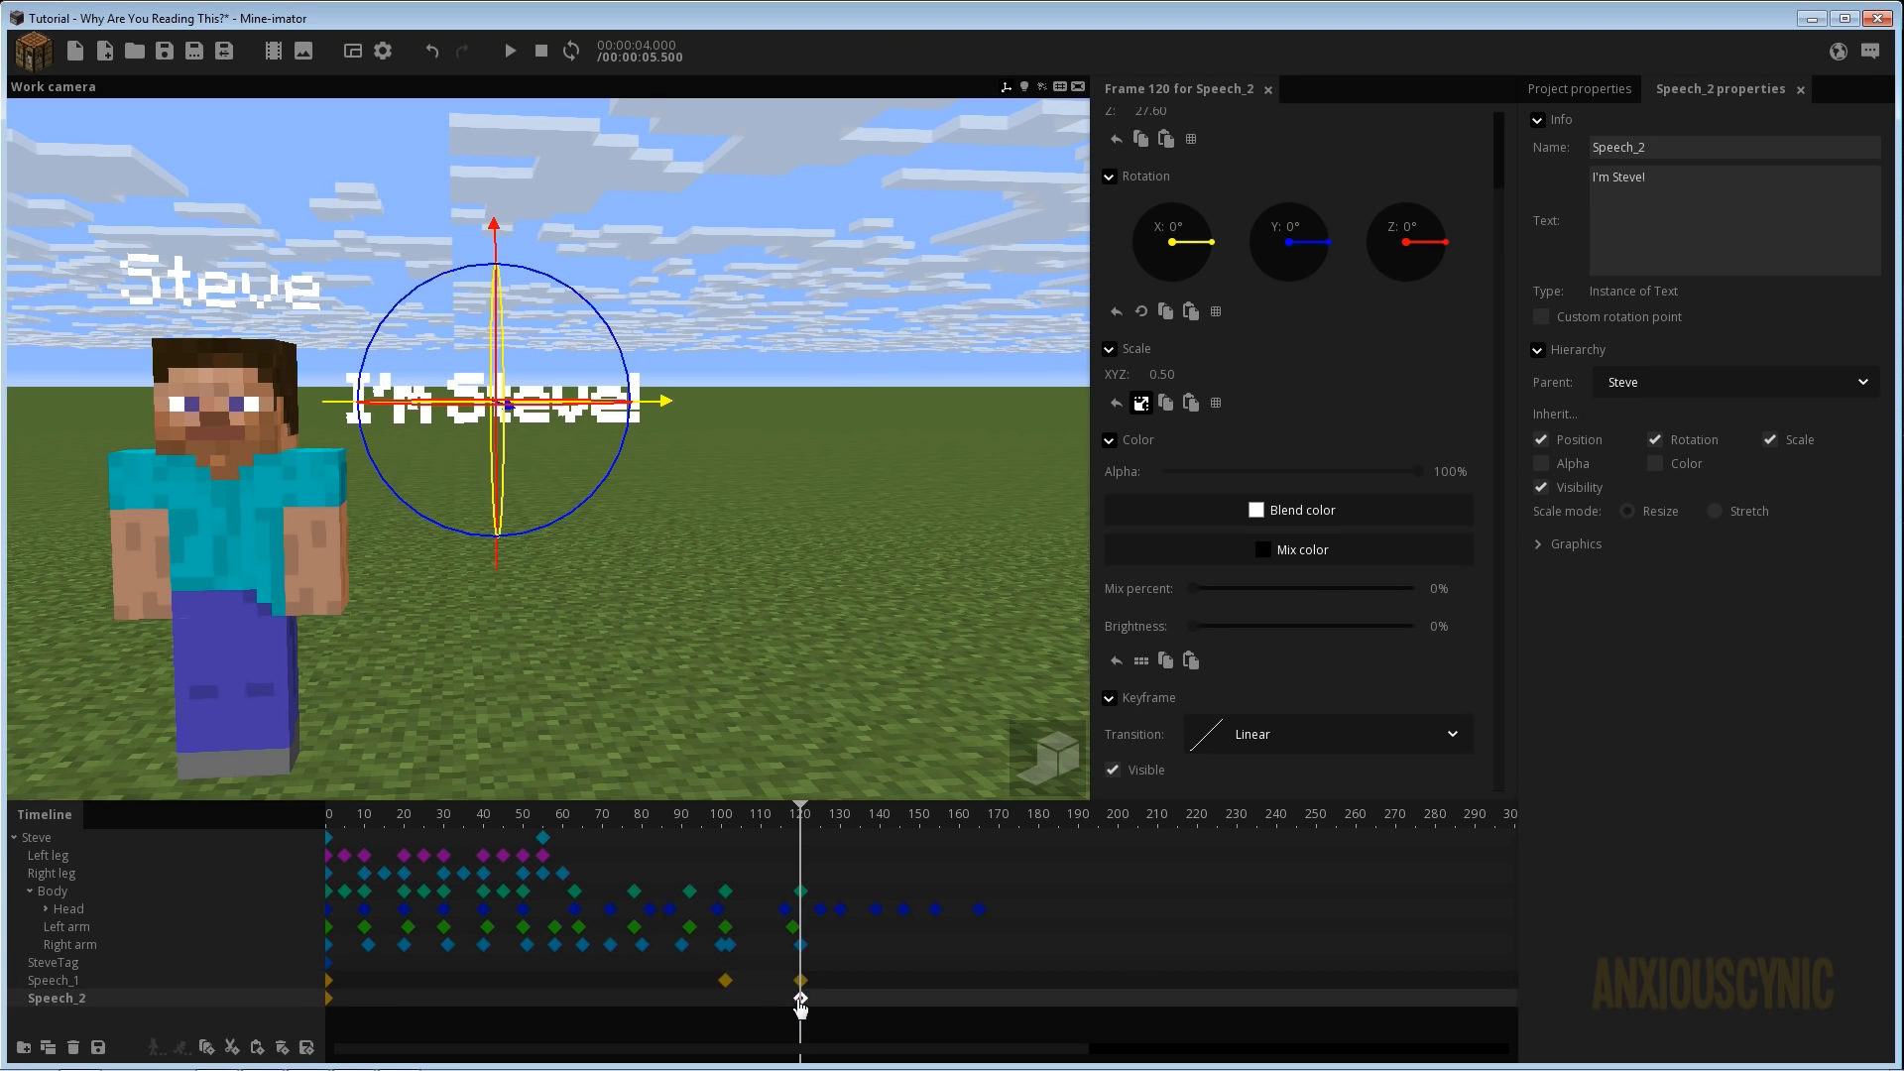
scroll(805, 1004, up, 4)
scroll(760, 1003, up, 3)
drag(726, 998, 819, 998)
scroll(745, 960, down, 4)
ctrl+scroll(746, 964, down, 2)
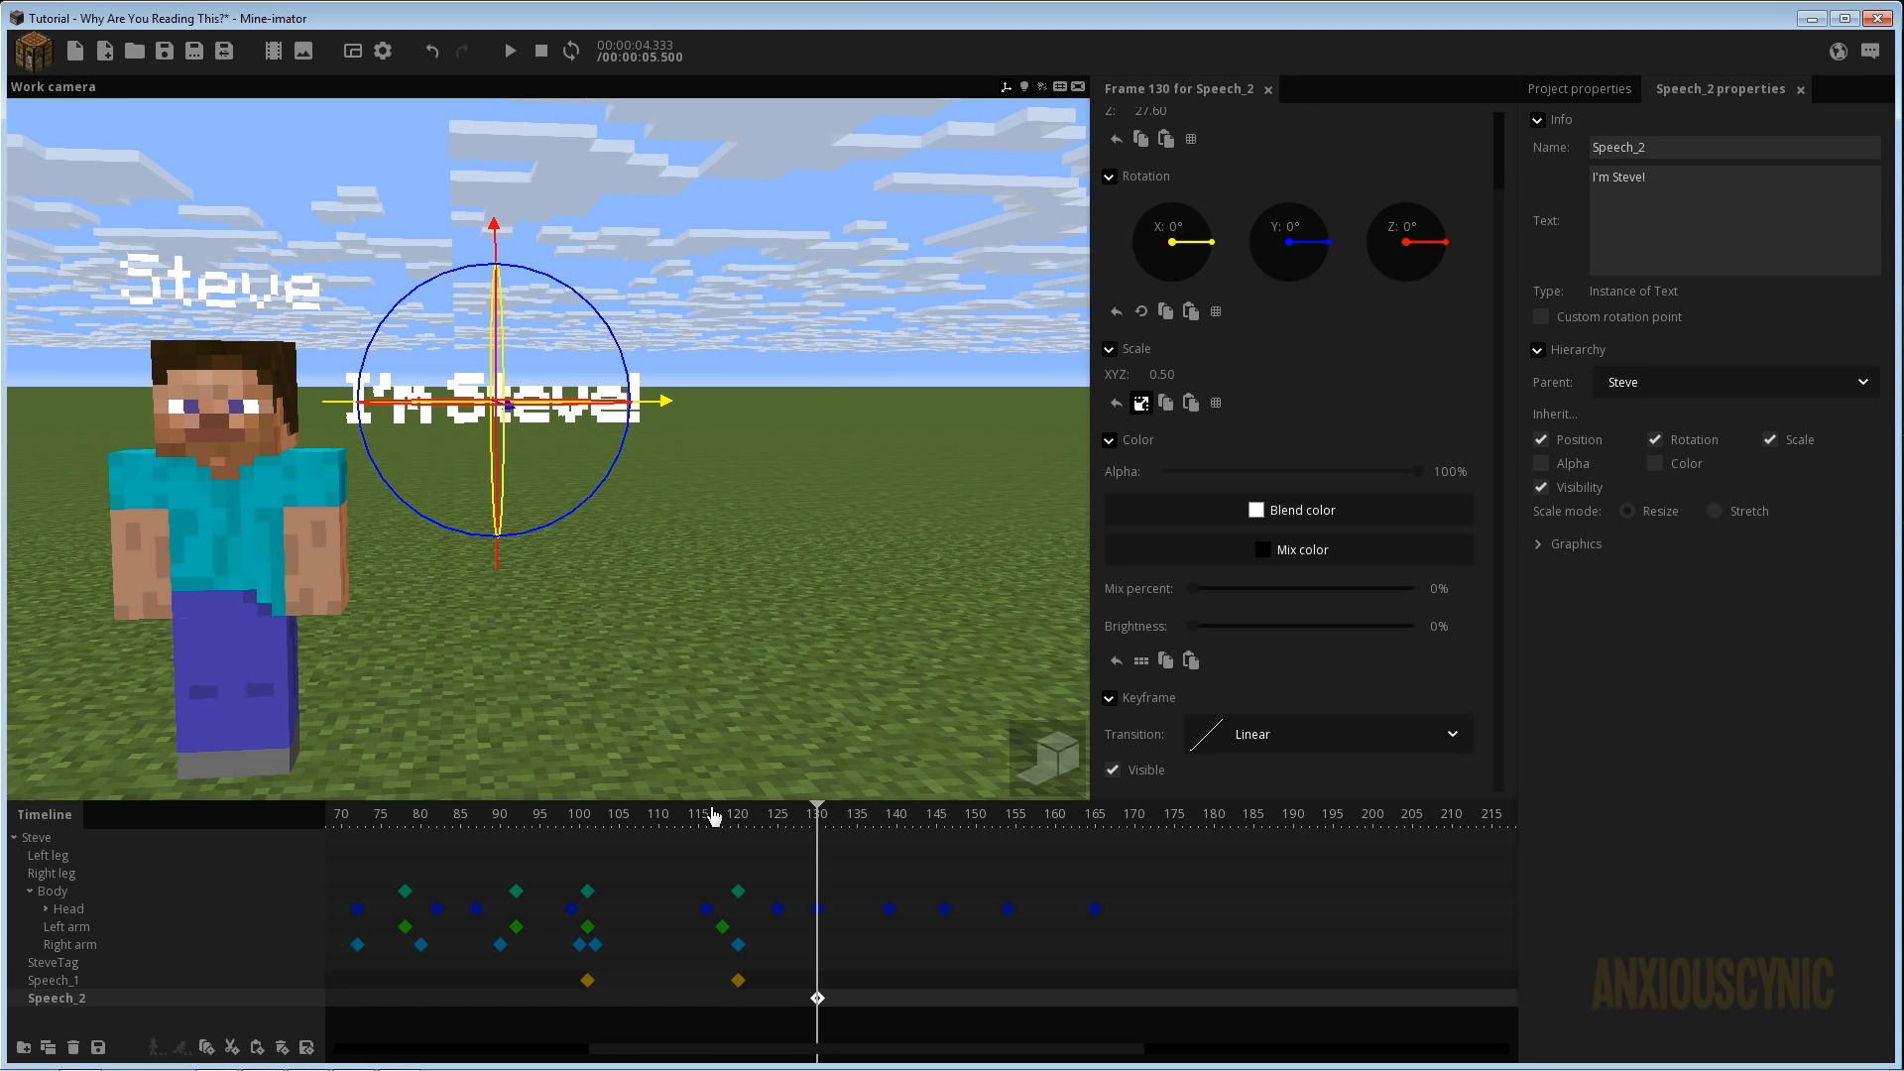
Preview the speech text timing by playing the animation from frame 0, and save the project.
drag(713, 817, 348, 831)
scroll(557, 865, down, 5)
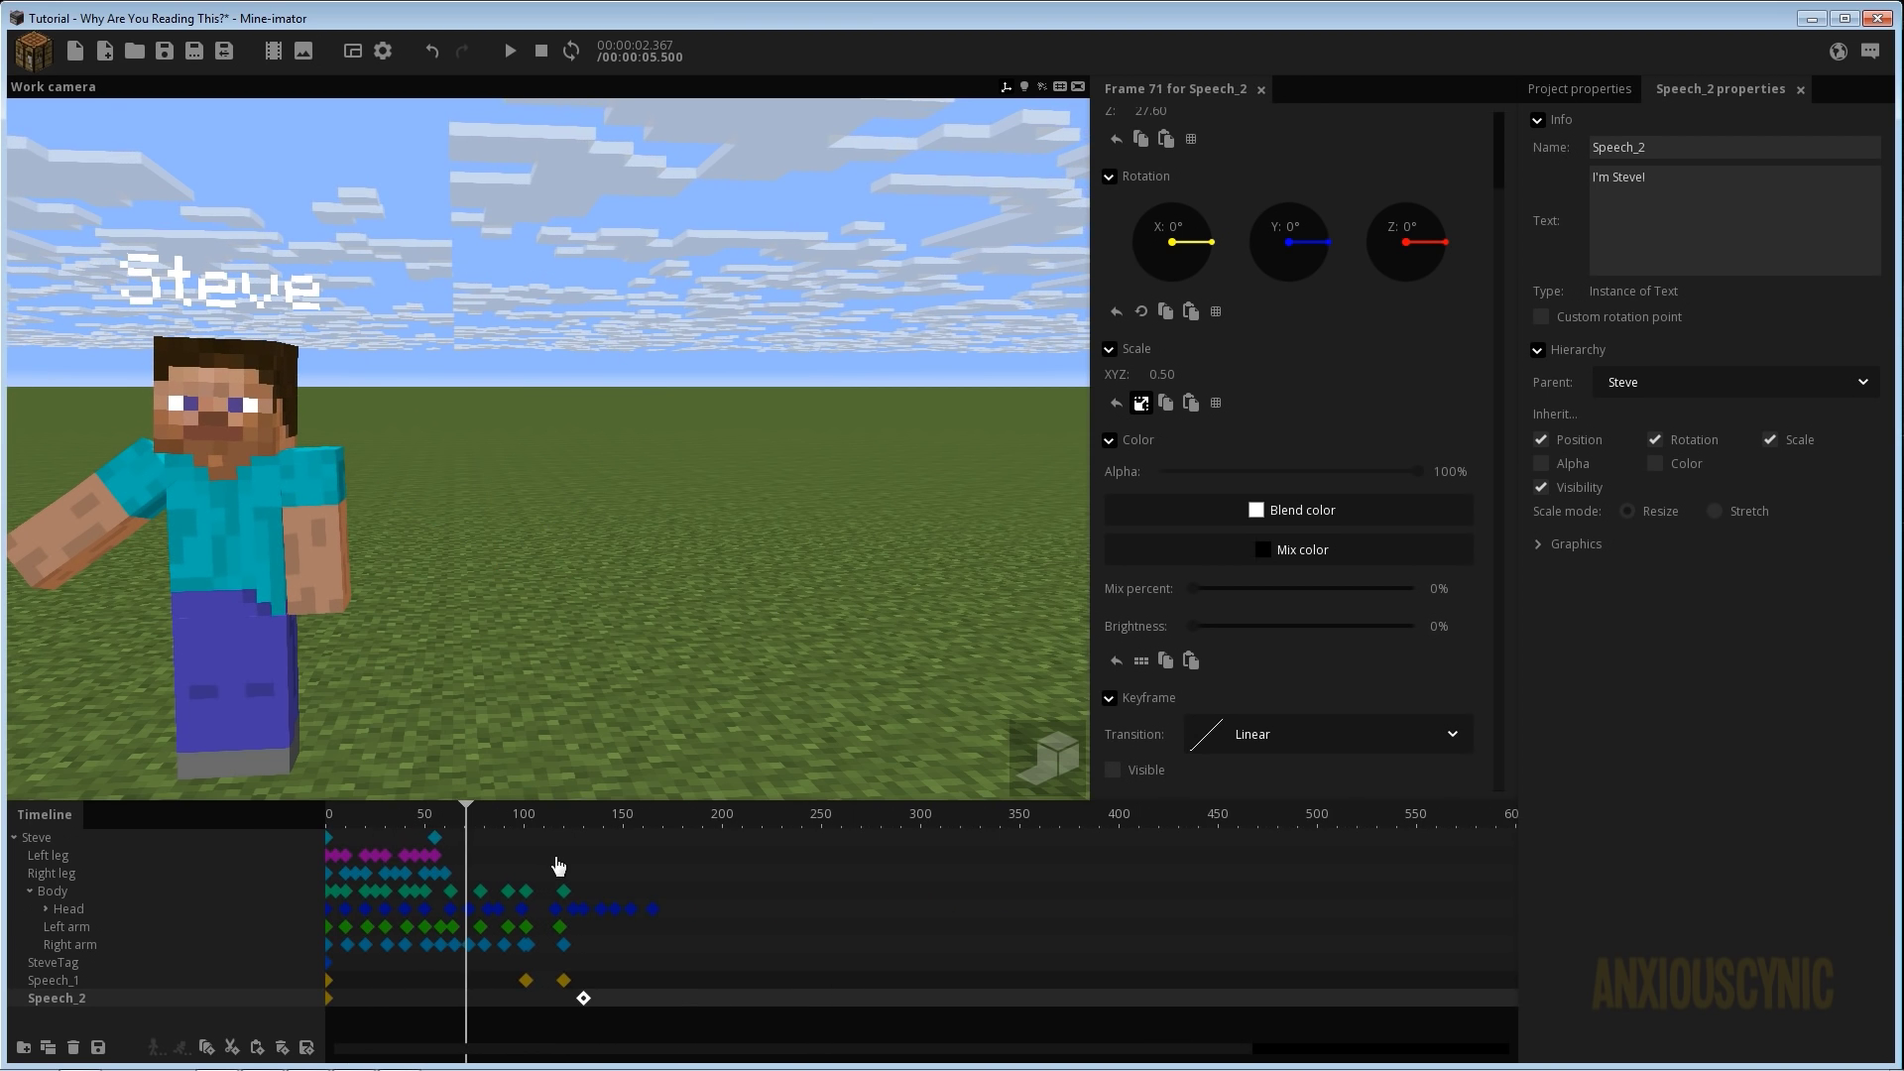
drag(491, 823, 269, 825)
right_drag(719, 557, 716, 557)
key(space)
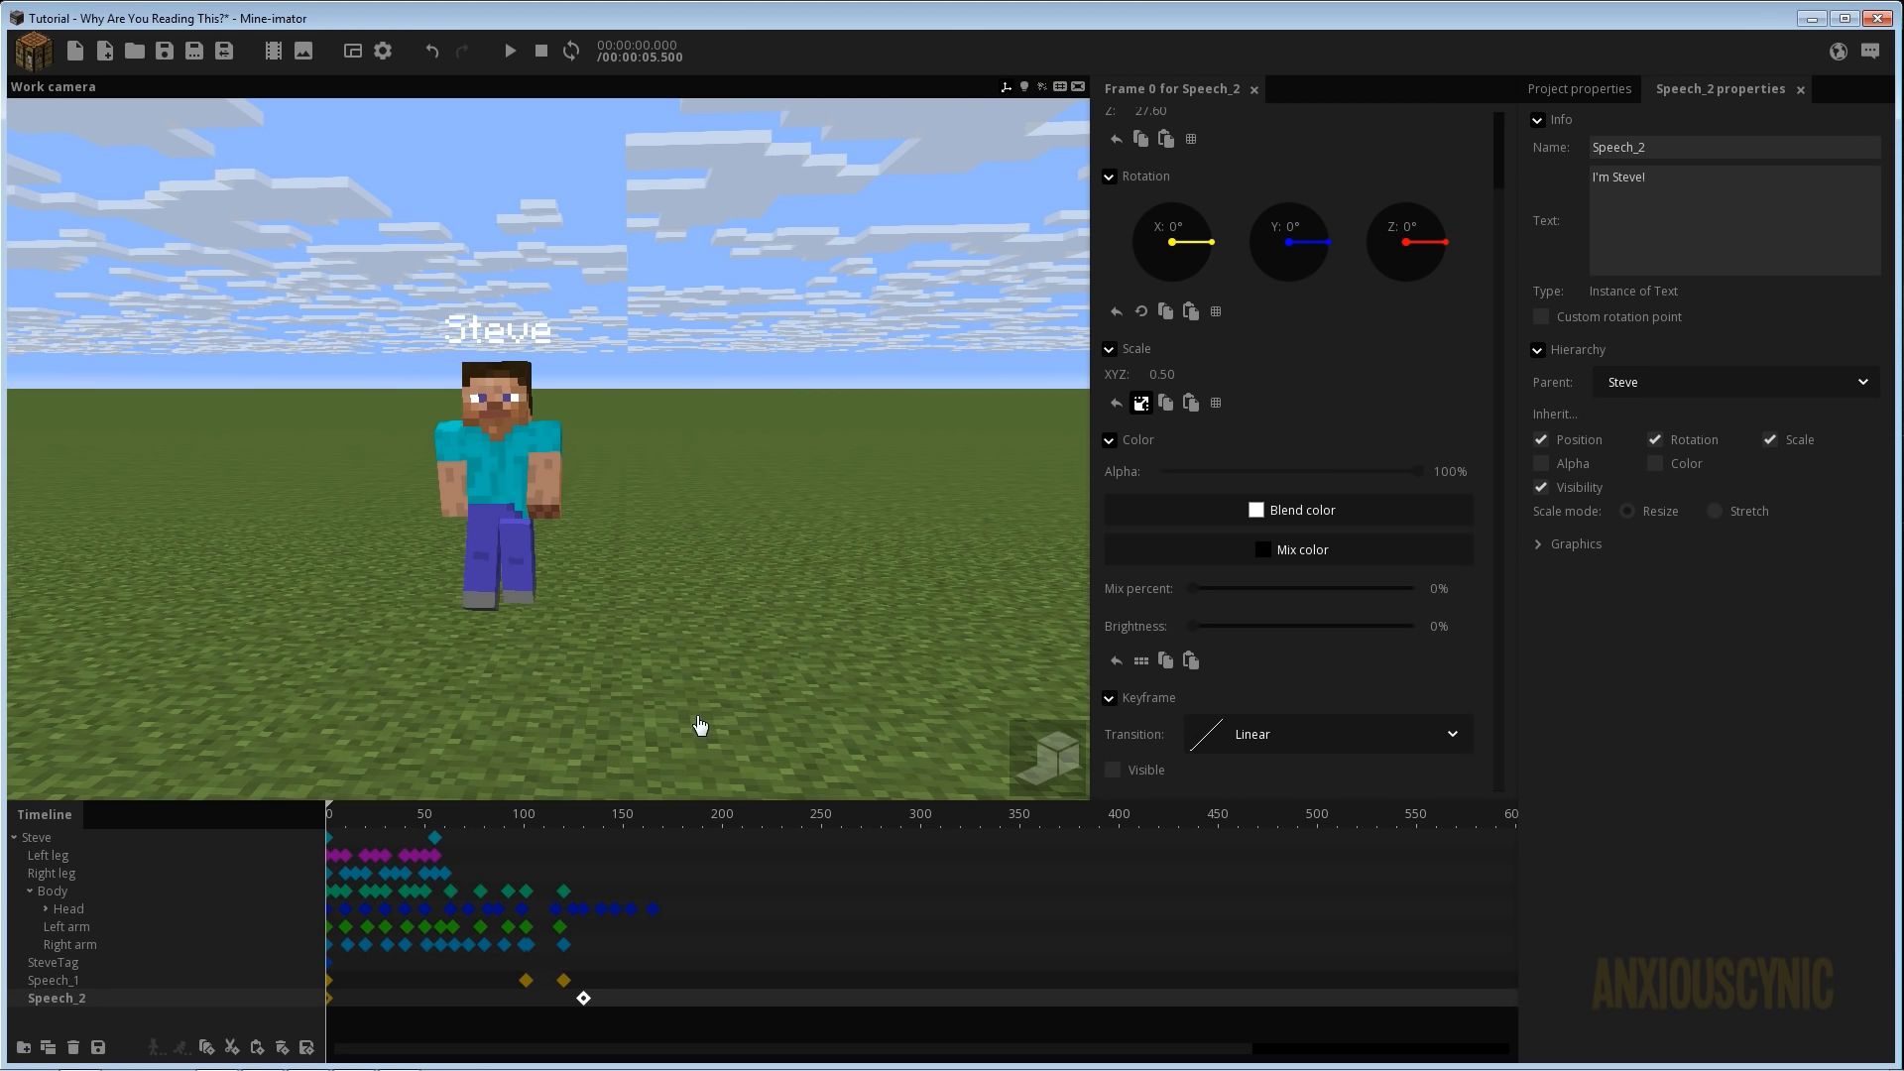
key(ctrl+s)
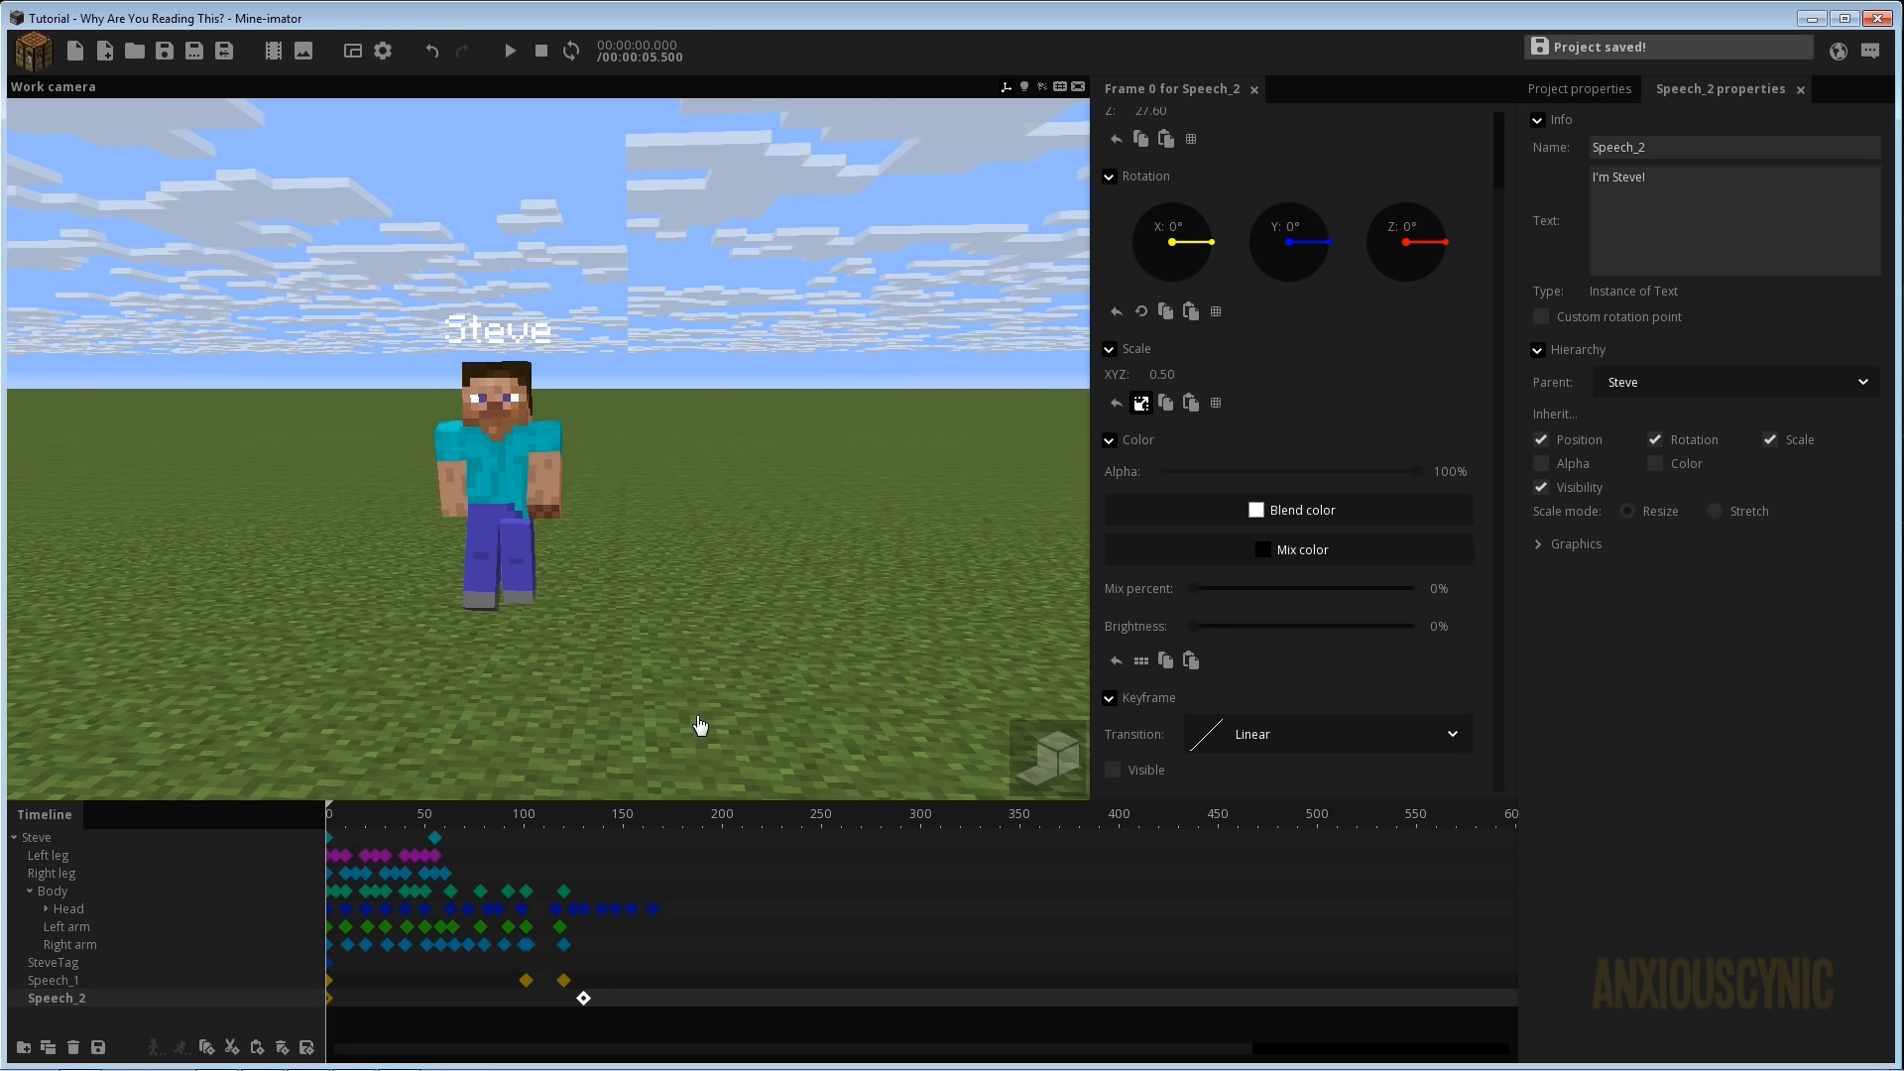
Preview the timing of both speech texts by playing the animation from frame 82.
click(527, 981)
ctrl+scroll(532, 960, up, 3)
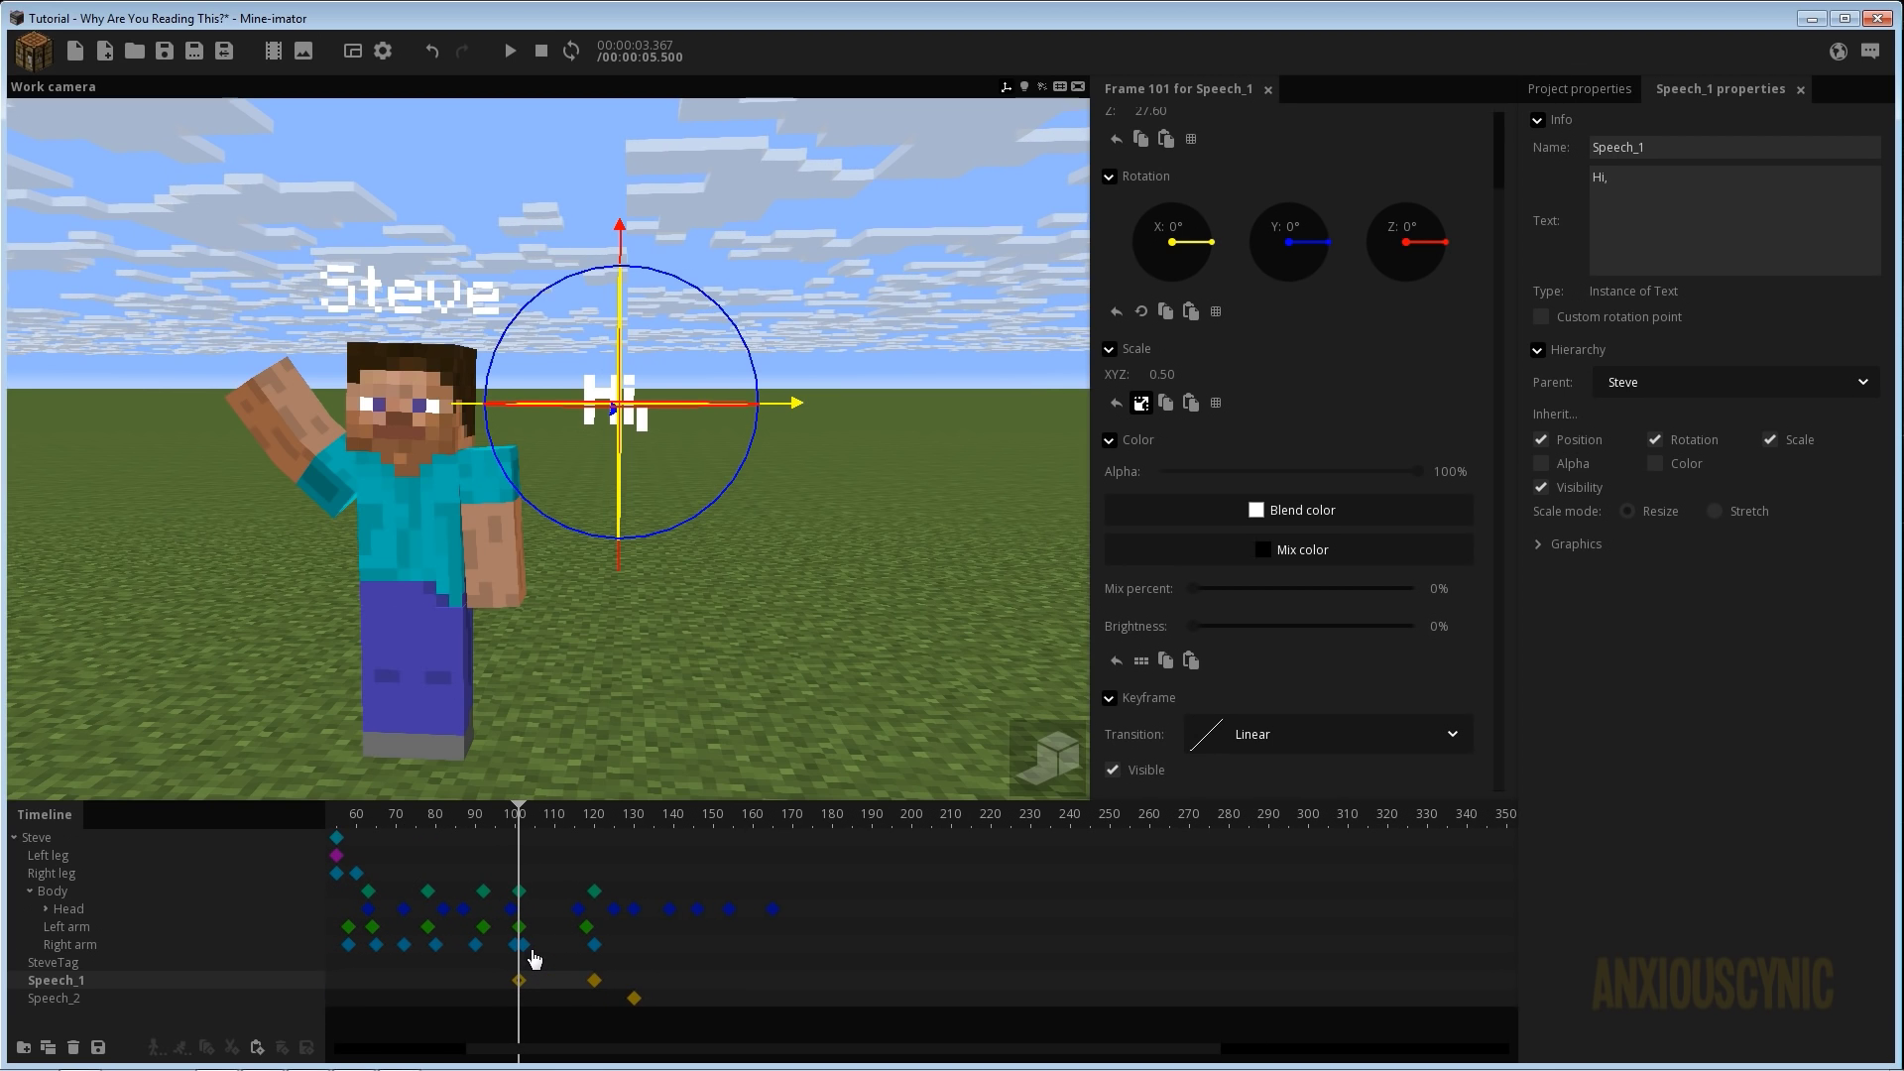
drag(519, 825, 444, 828)
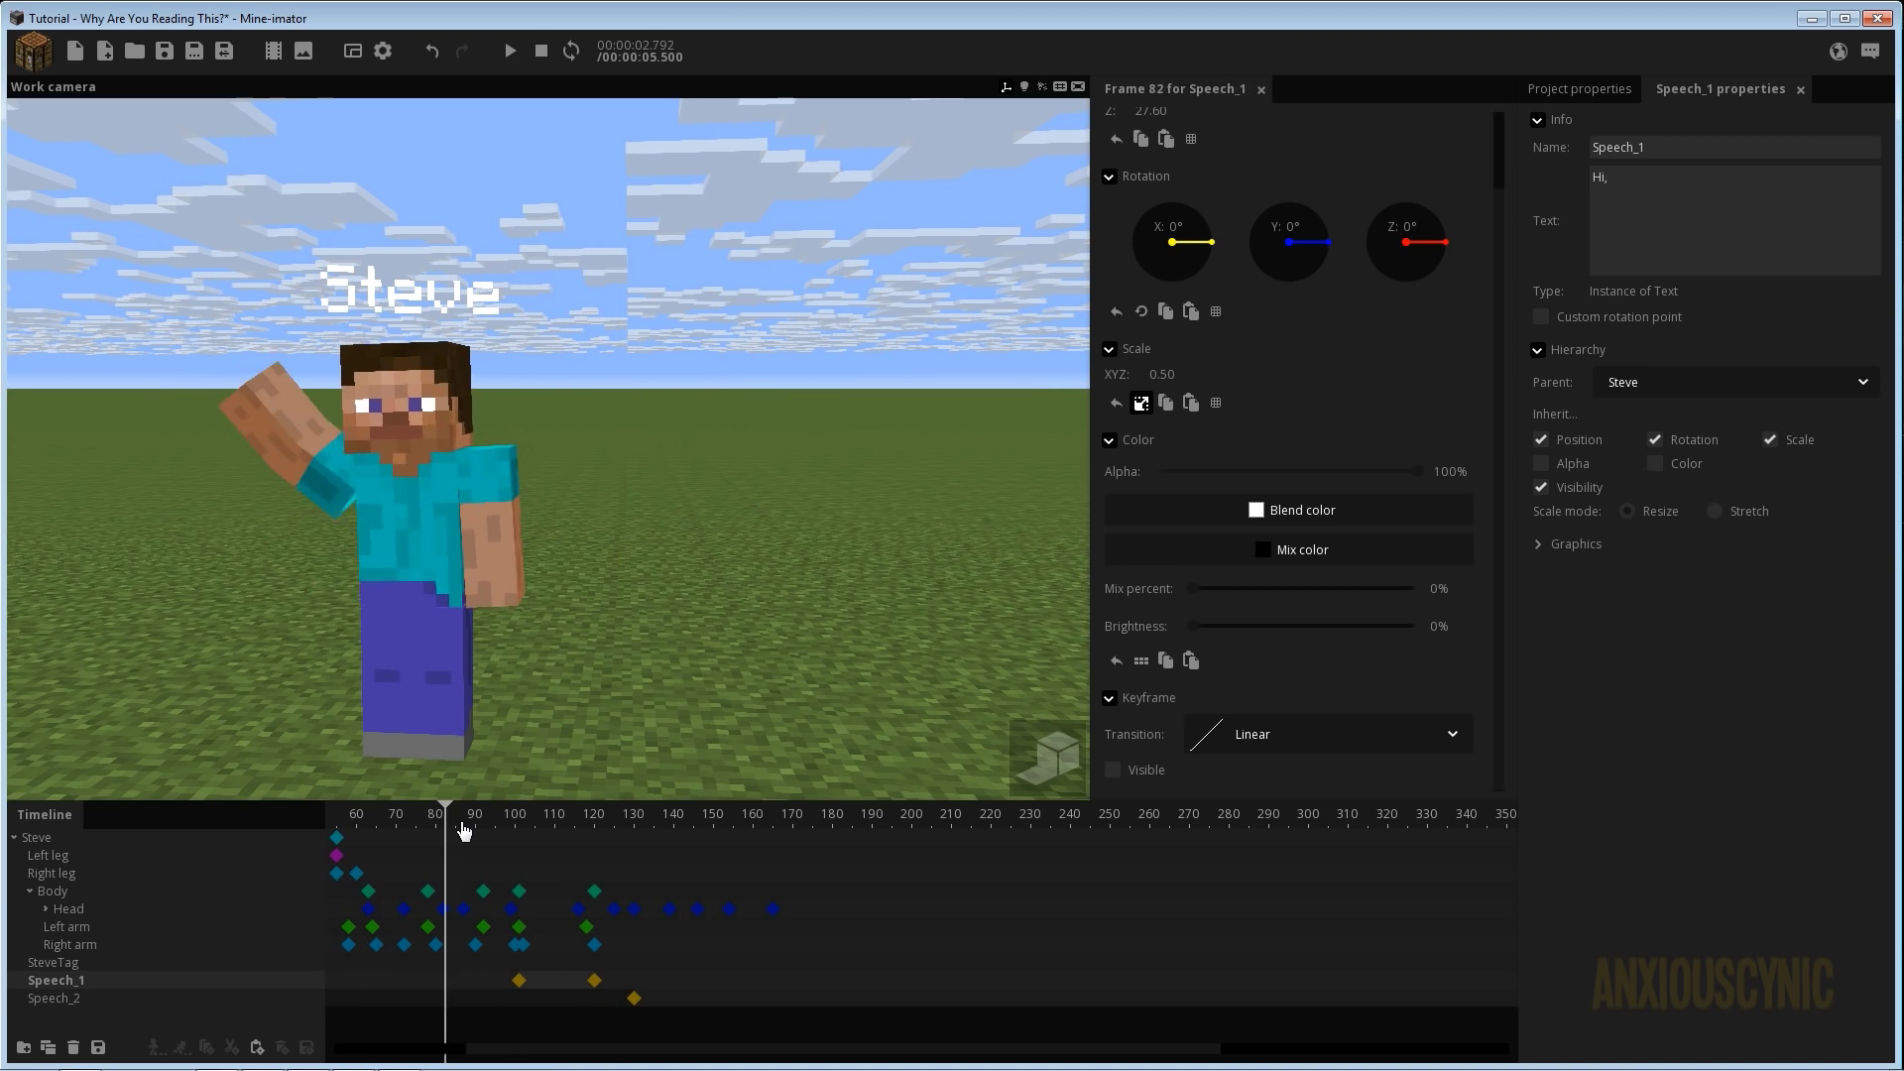
key(space)
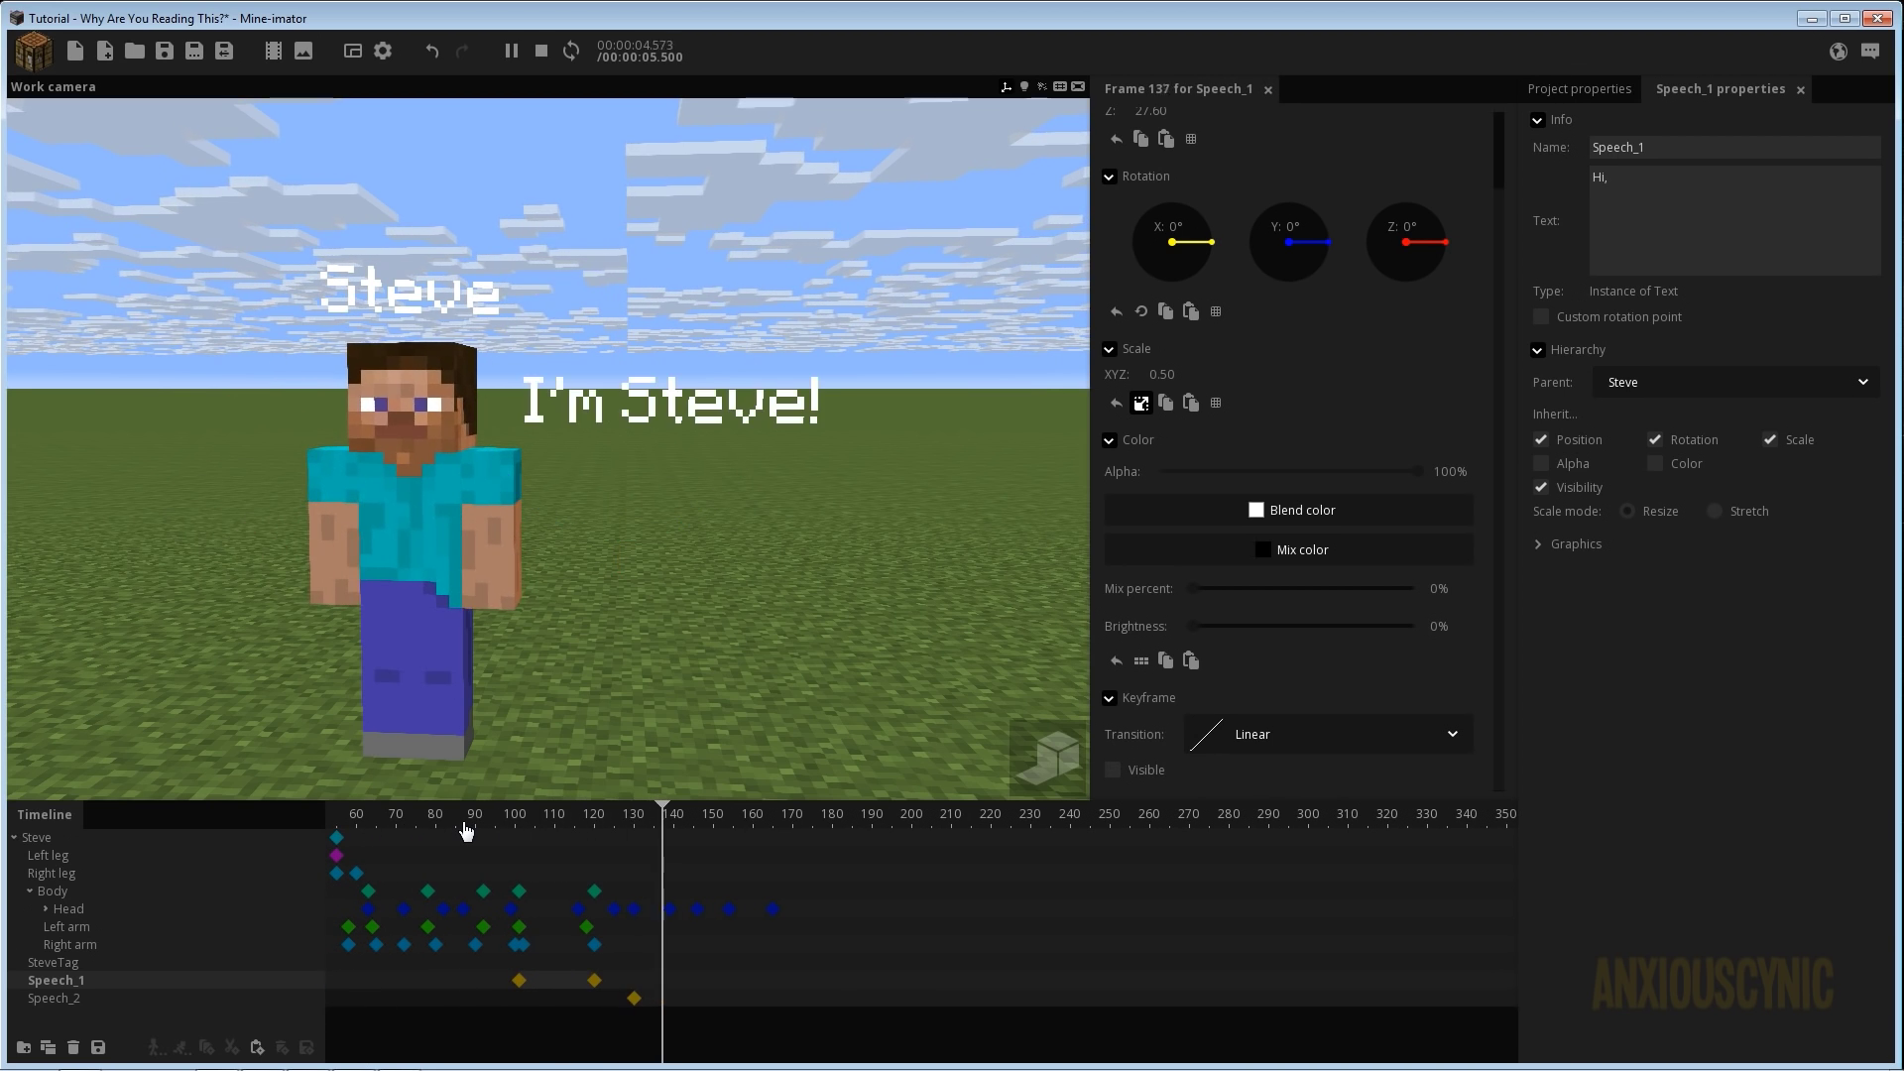
click(466, 829)
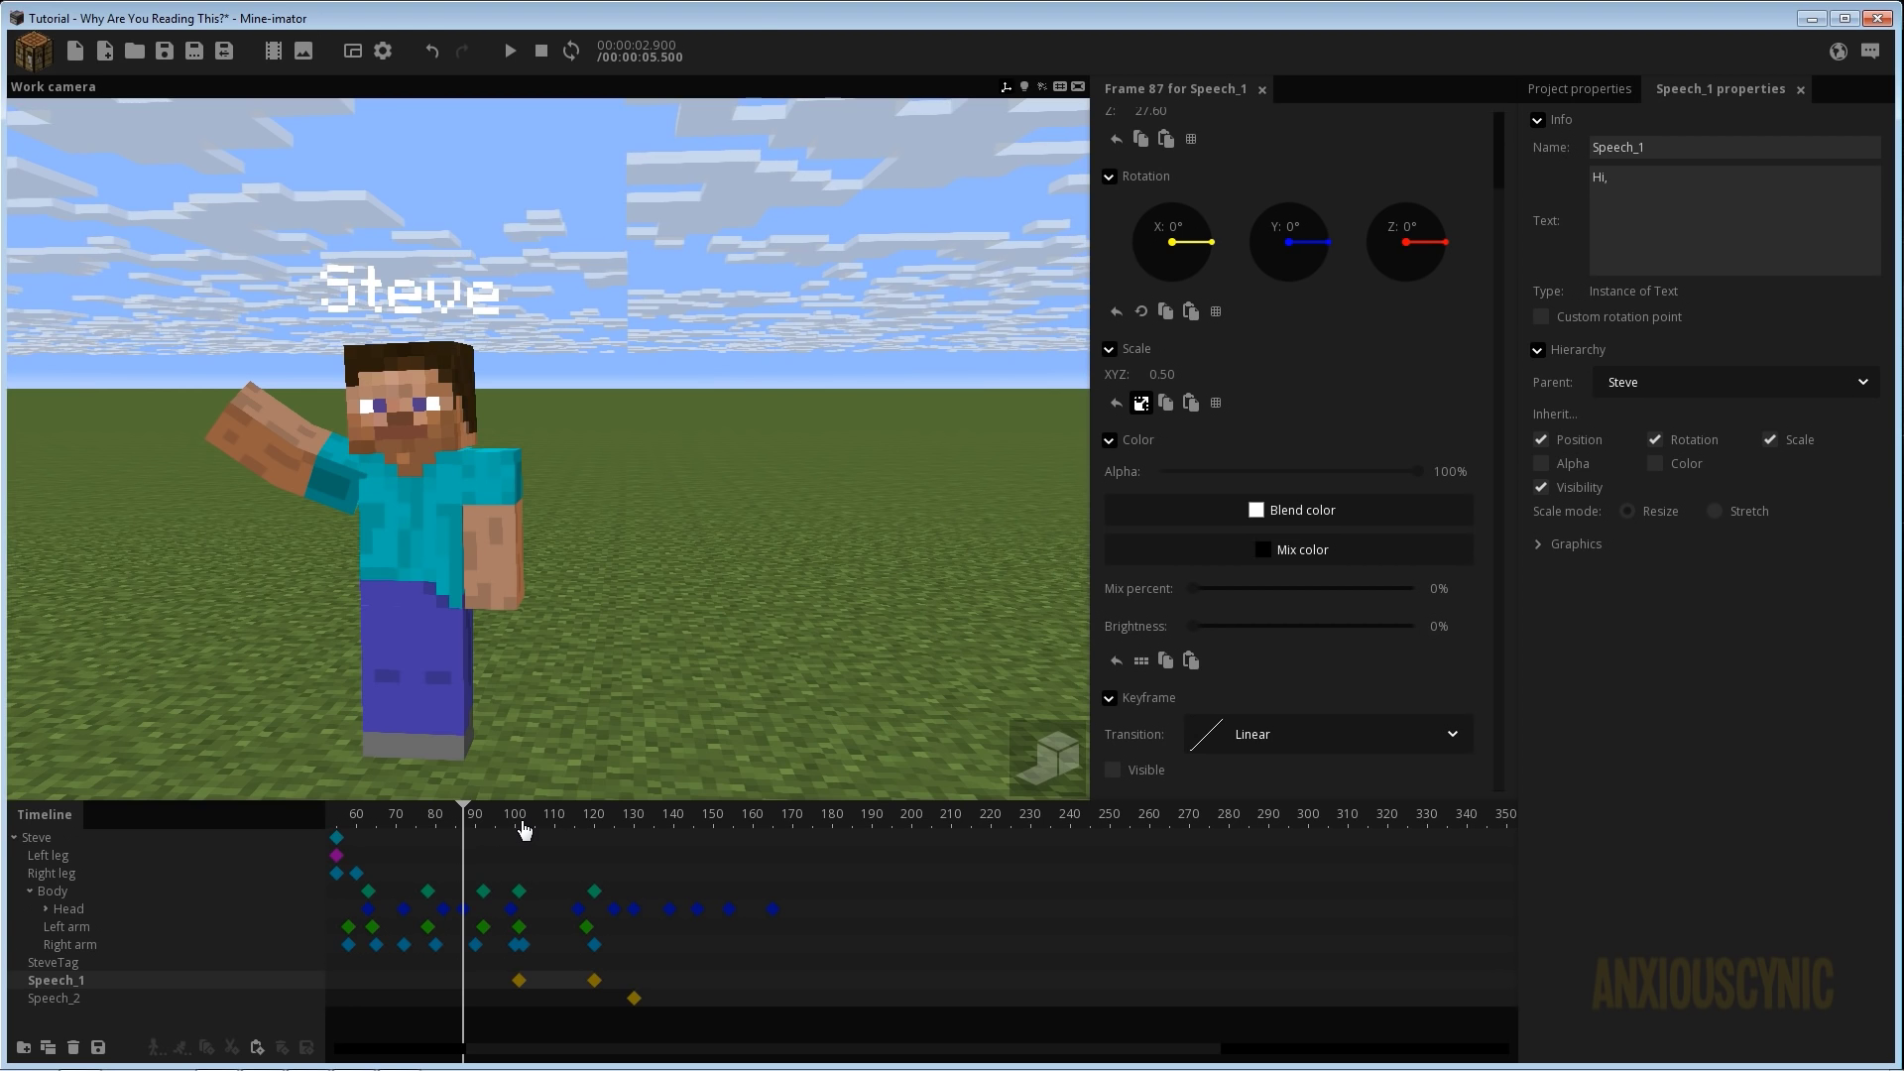
Try moving the frame 120 keyframe of Speech_1 to frame 209 and play from frame 101.
drag(501, 833, 522, 831)
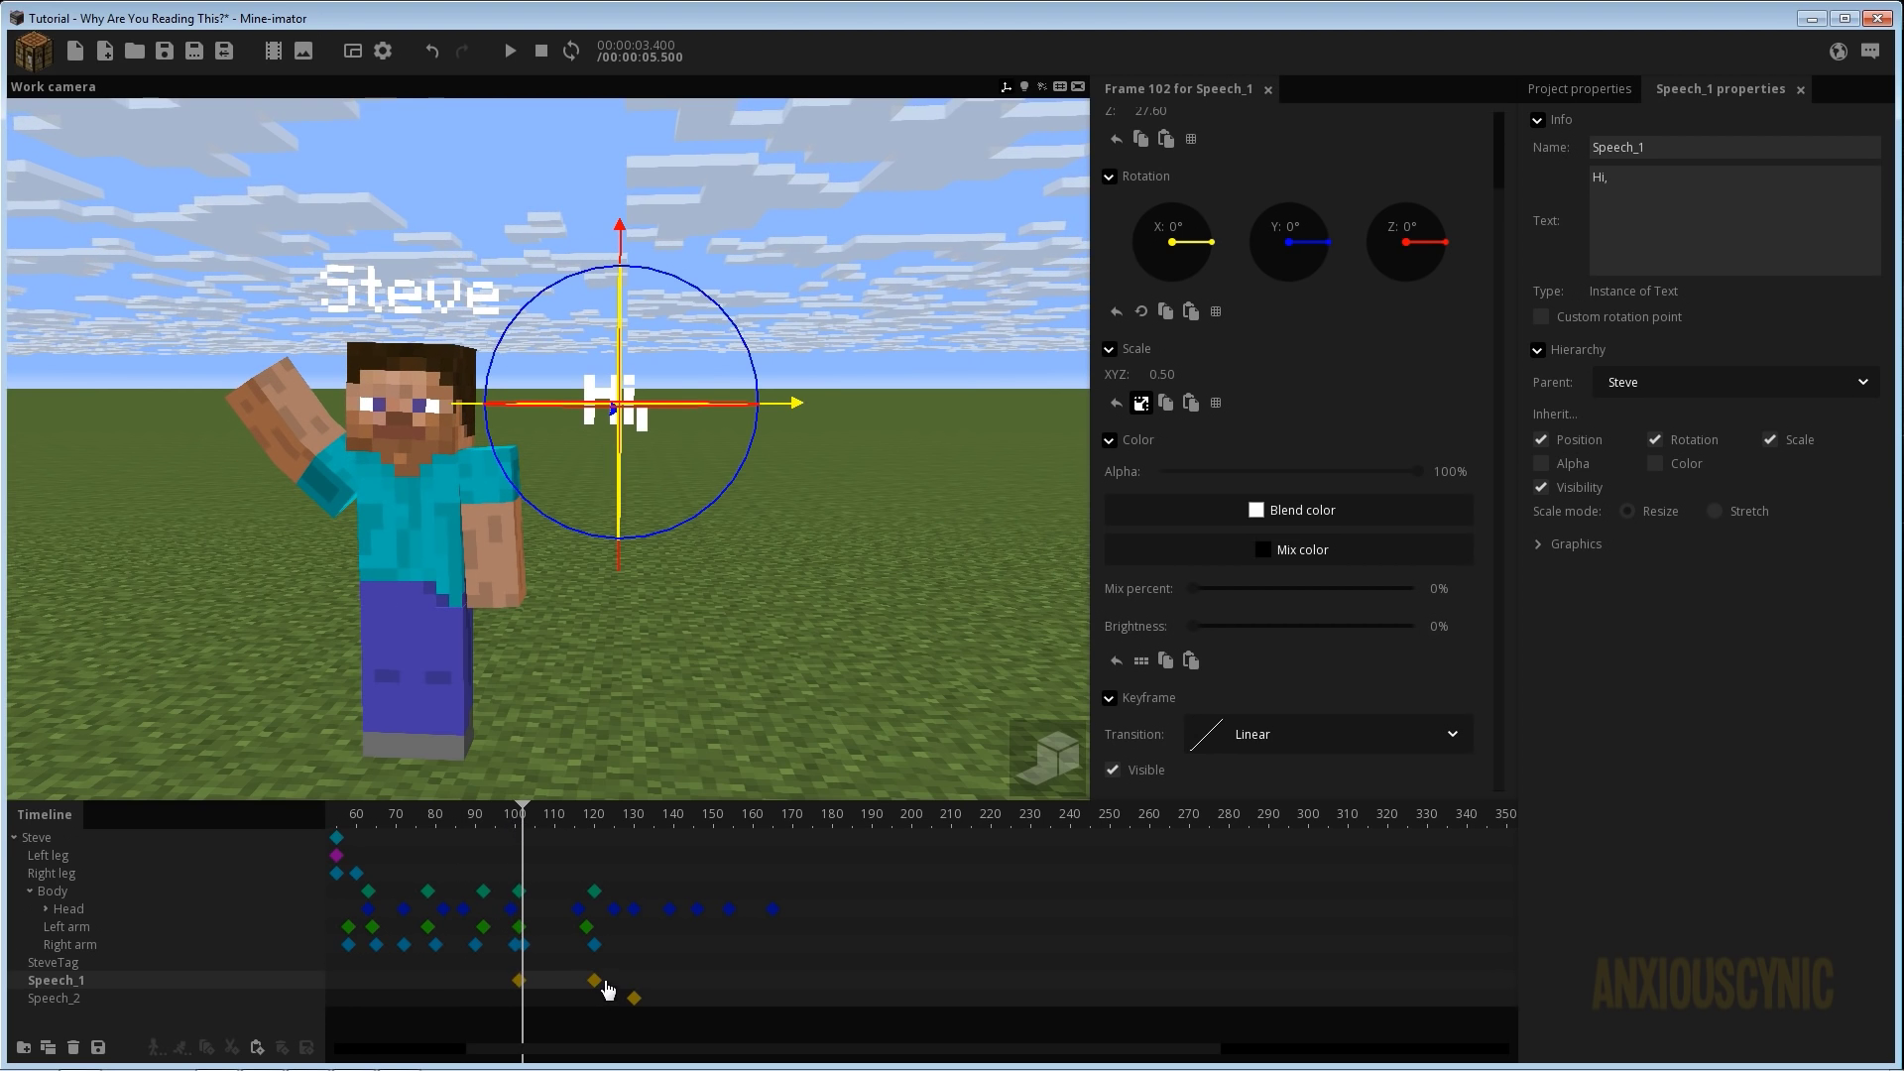
drag(595, 981, 948, 980)
click(519, 982)
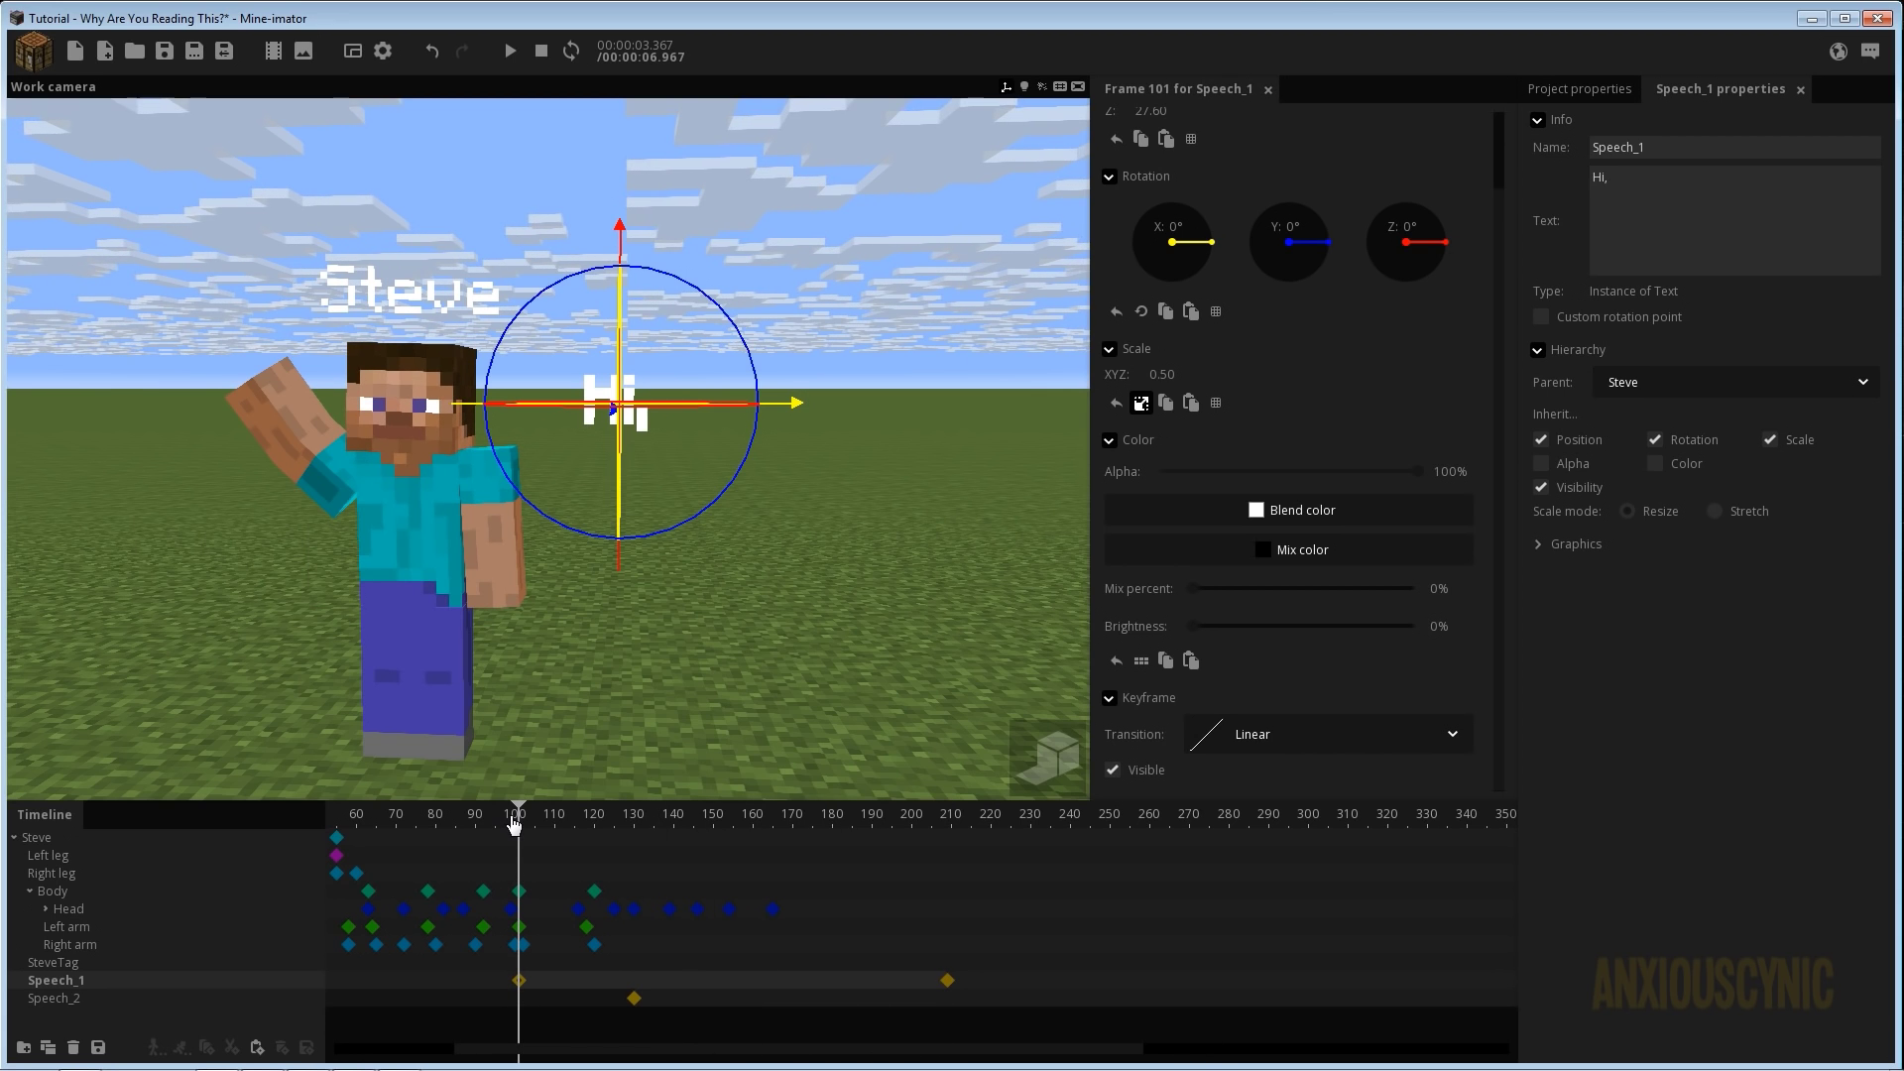
key(space)
key(space)
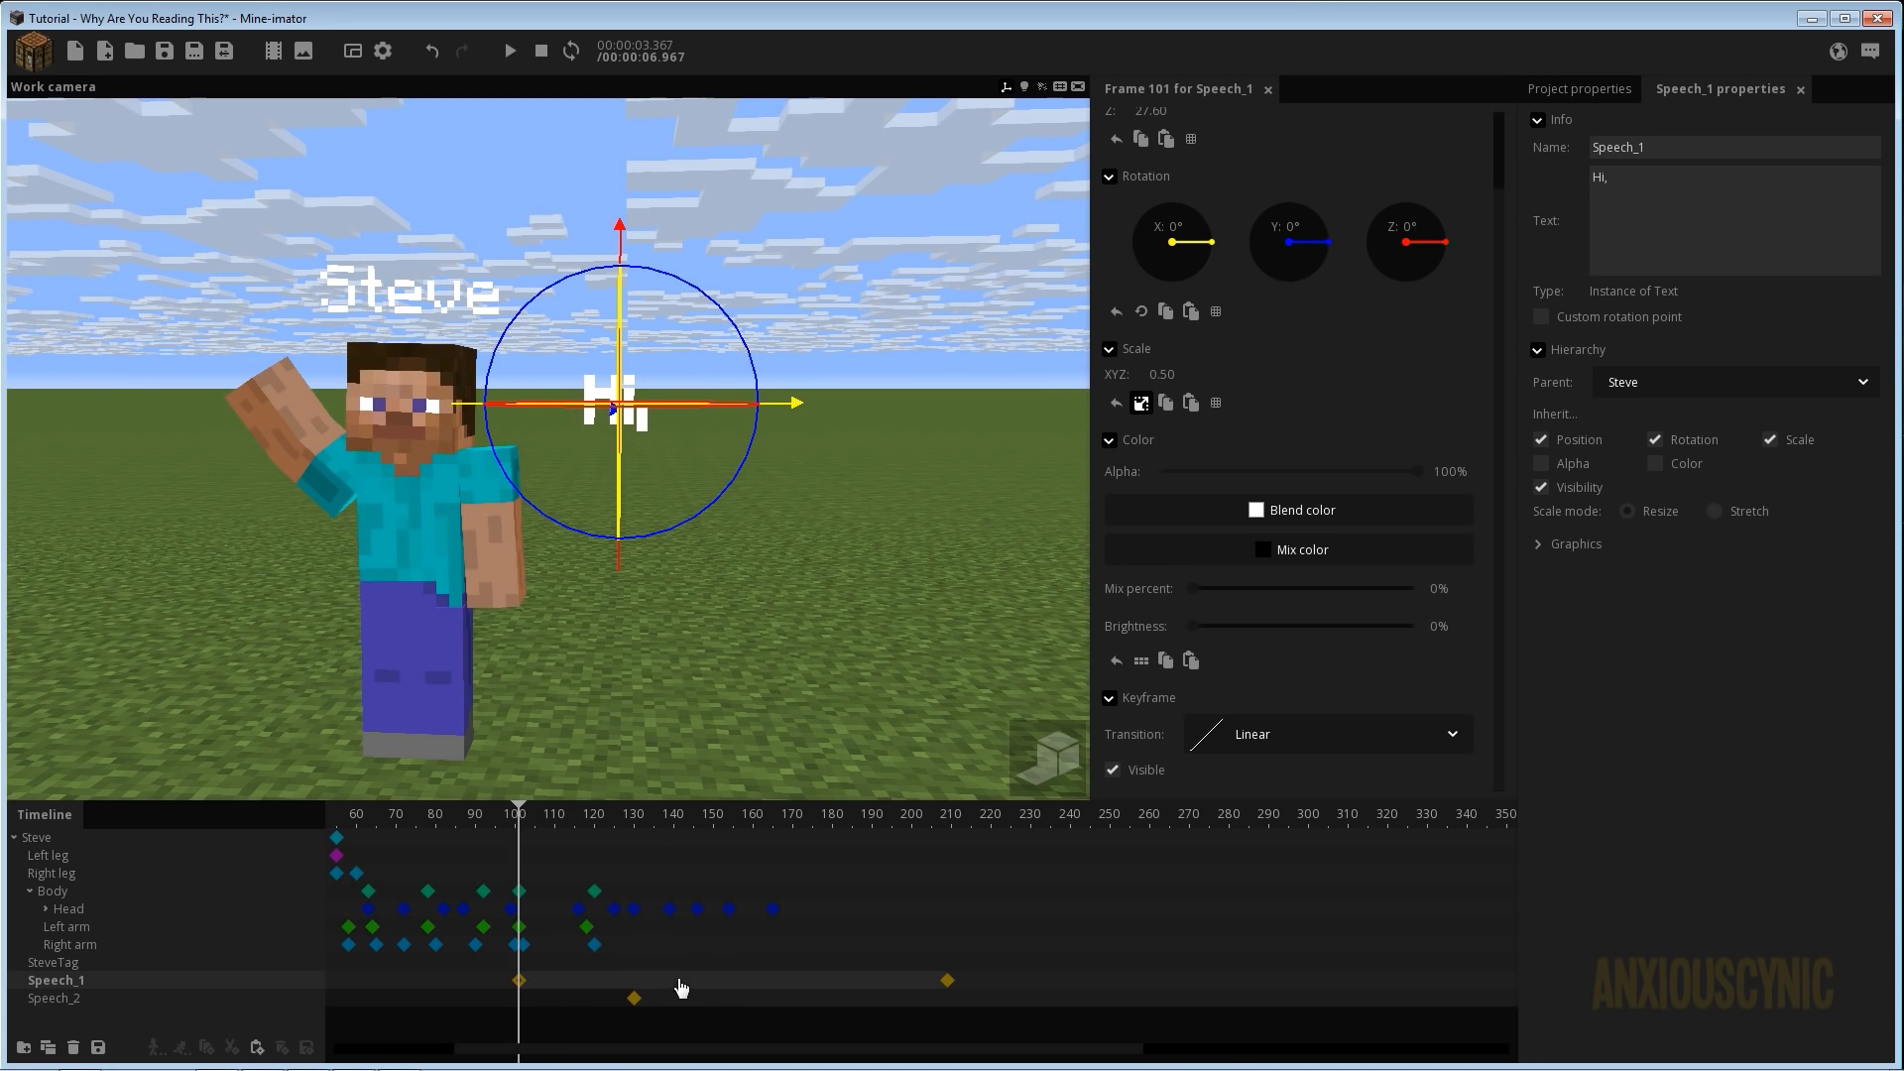
Move the hiding keyframe of Speech_1 and the visible keyframe of Speech_2 to frame 140, and preview the playback.
click(680, 987)
drag(947, 982, 672, 1002)
click(486, 825)
key(space)
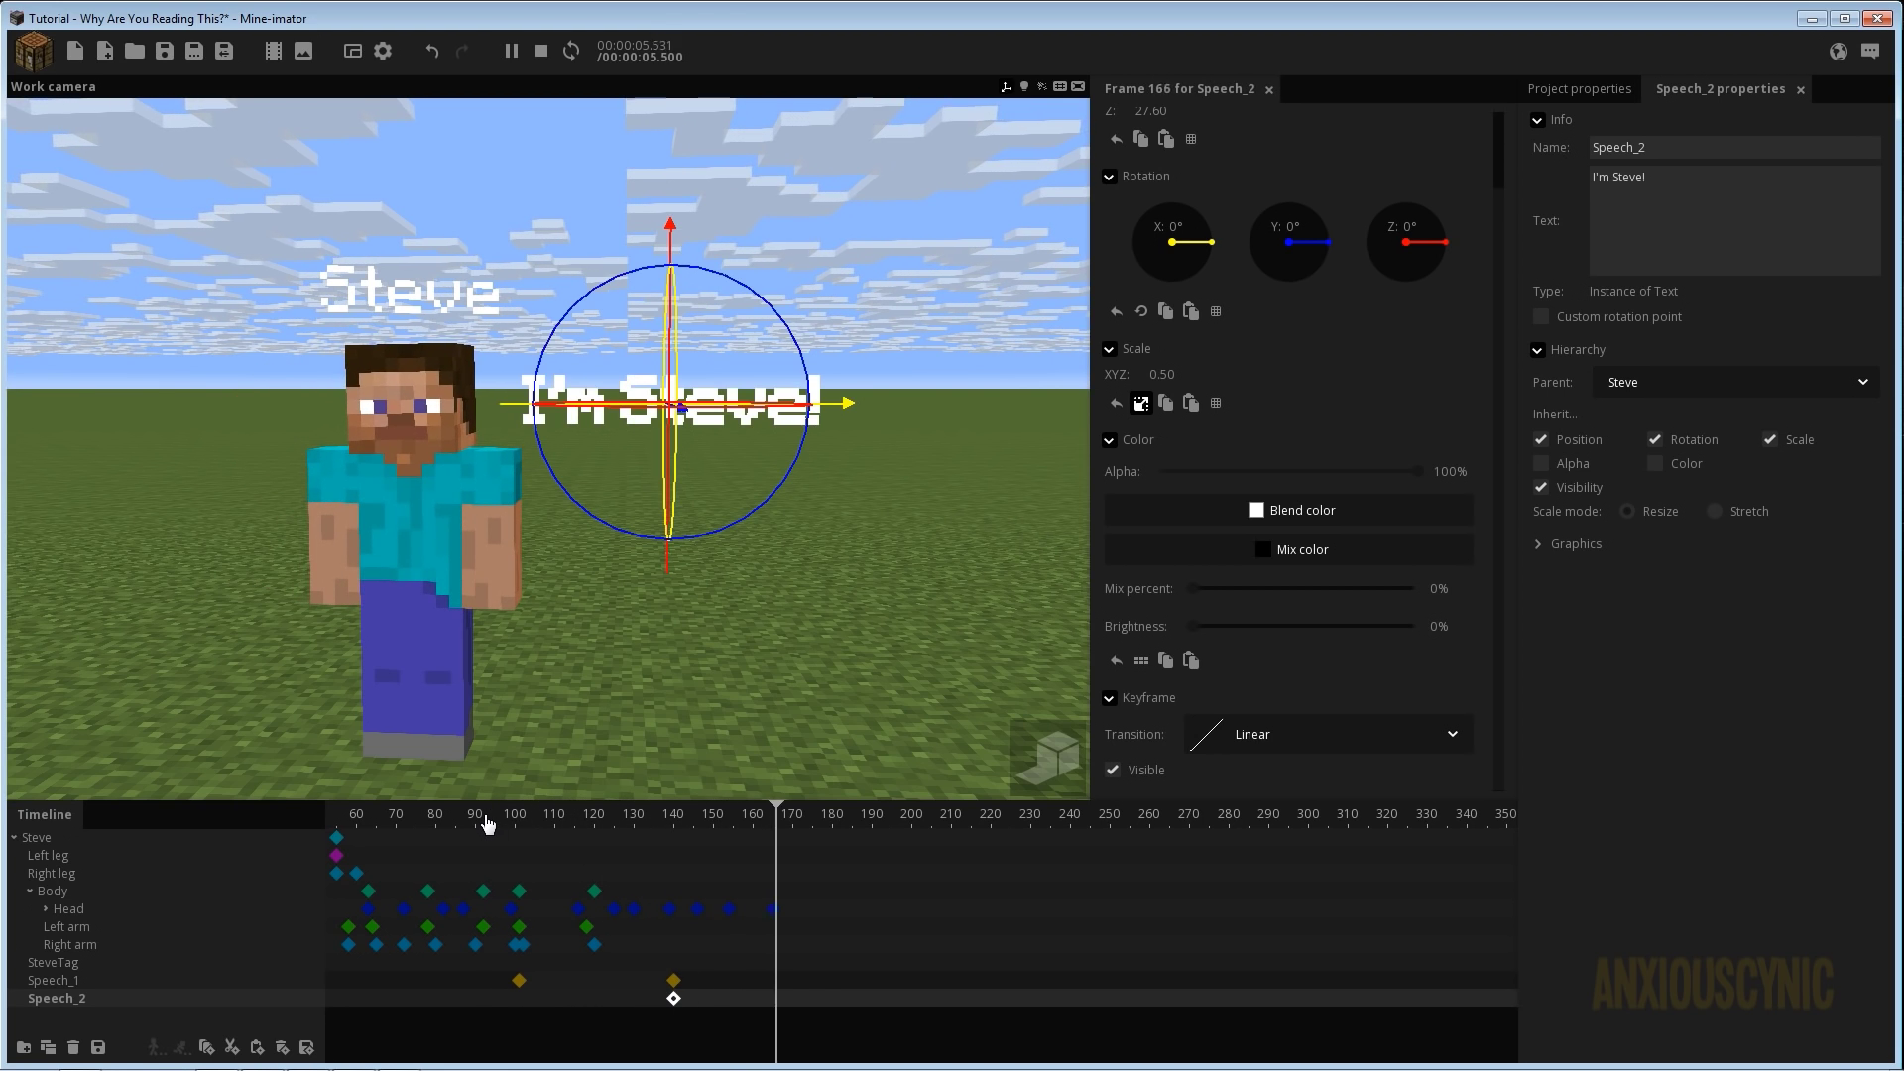
key(space)
Move the visible Speech_2 keyframe from frame 140 to frame 160 and preview from frame 92.
drag(674, 1002, 753, 1000)
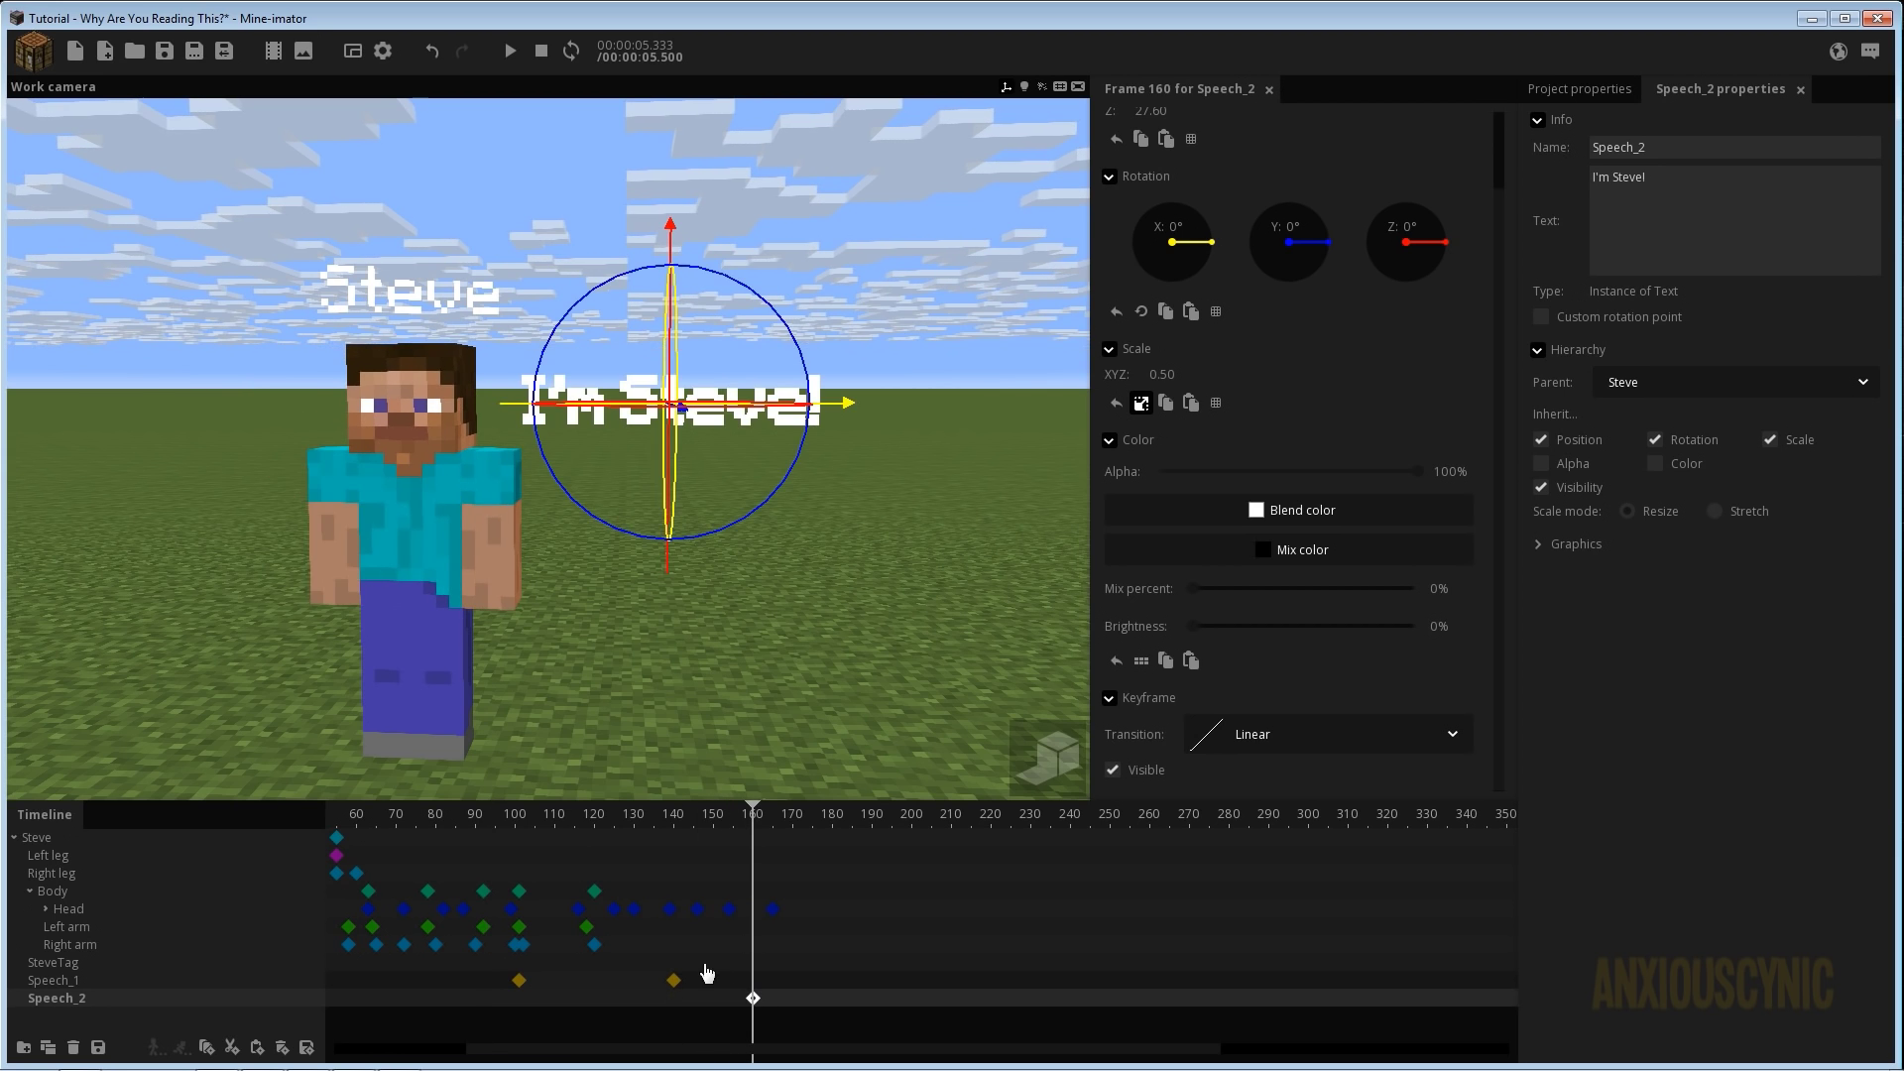
click(483, 822)
key(space)
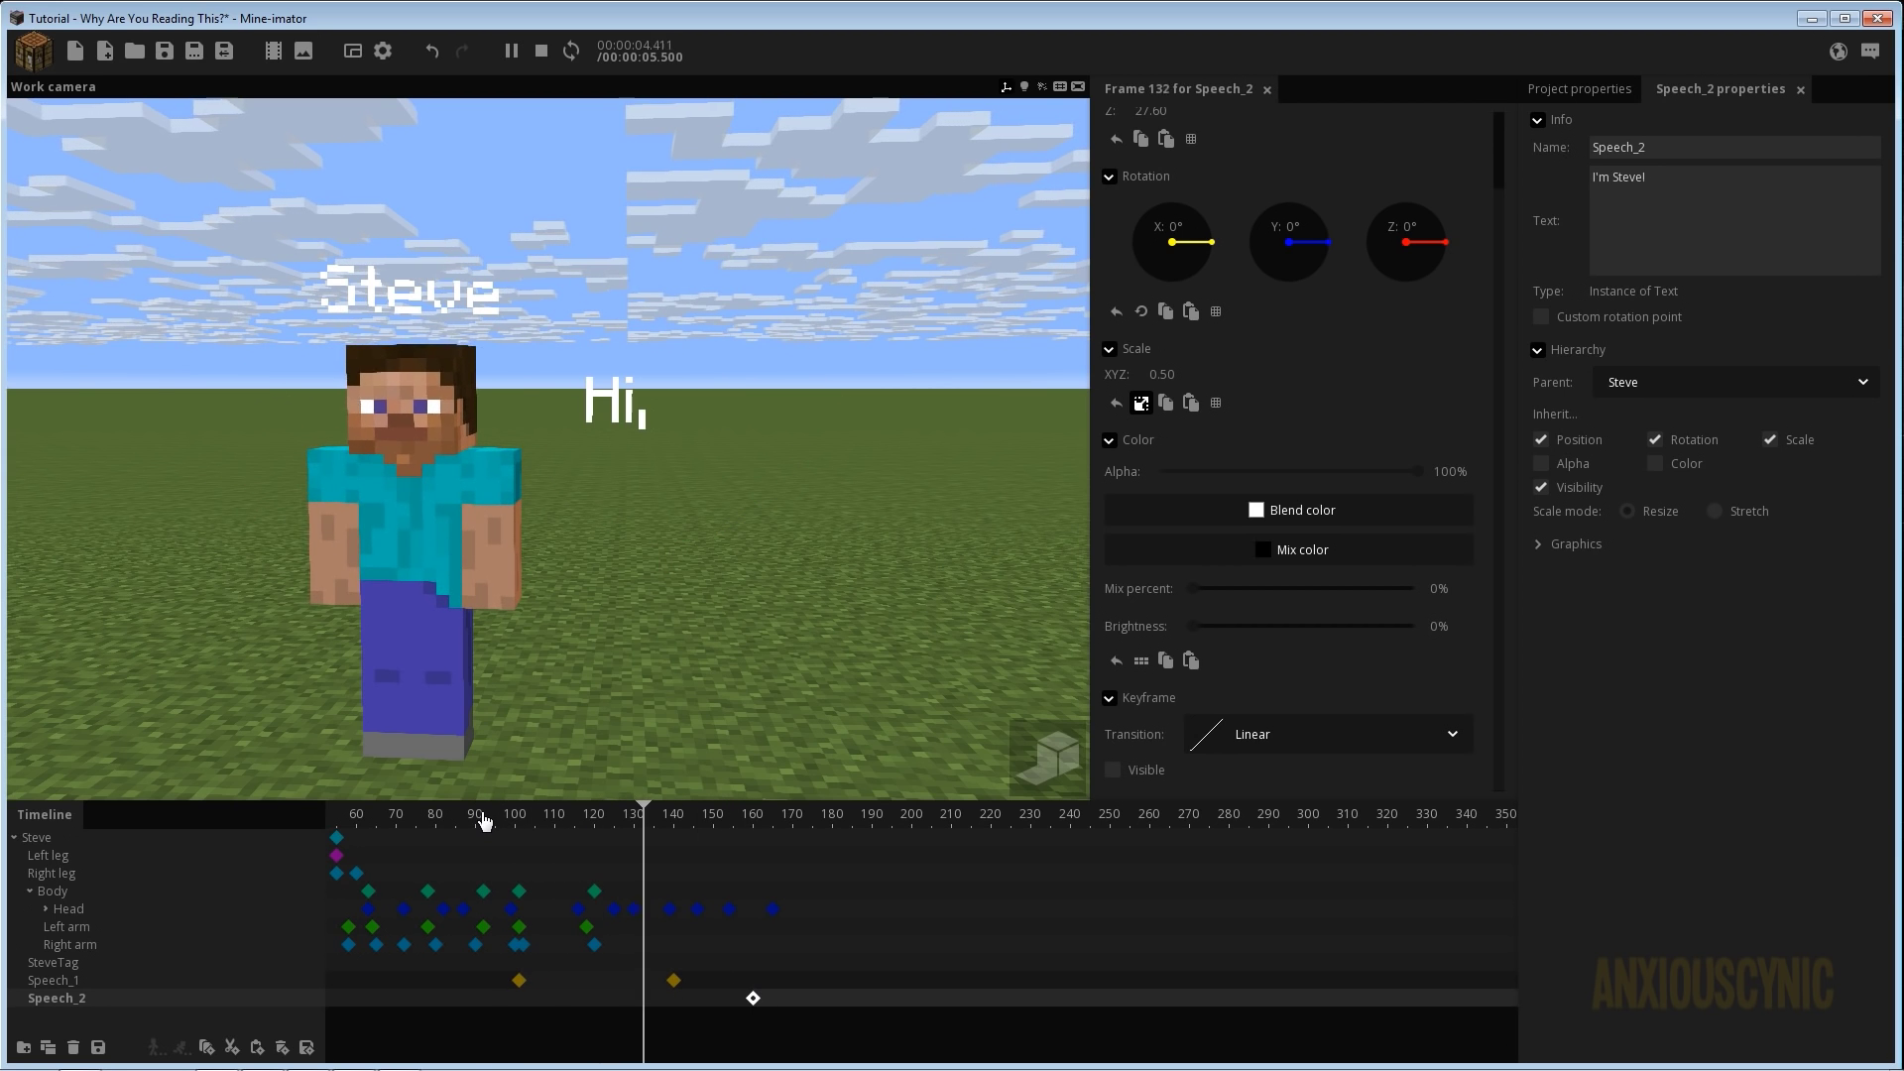
key(space)
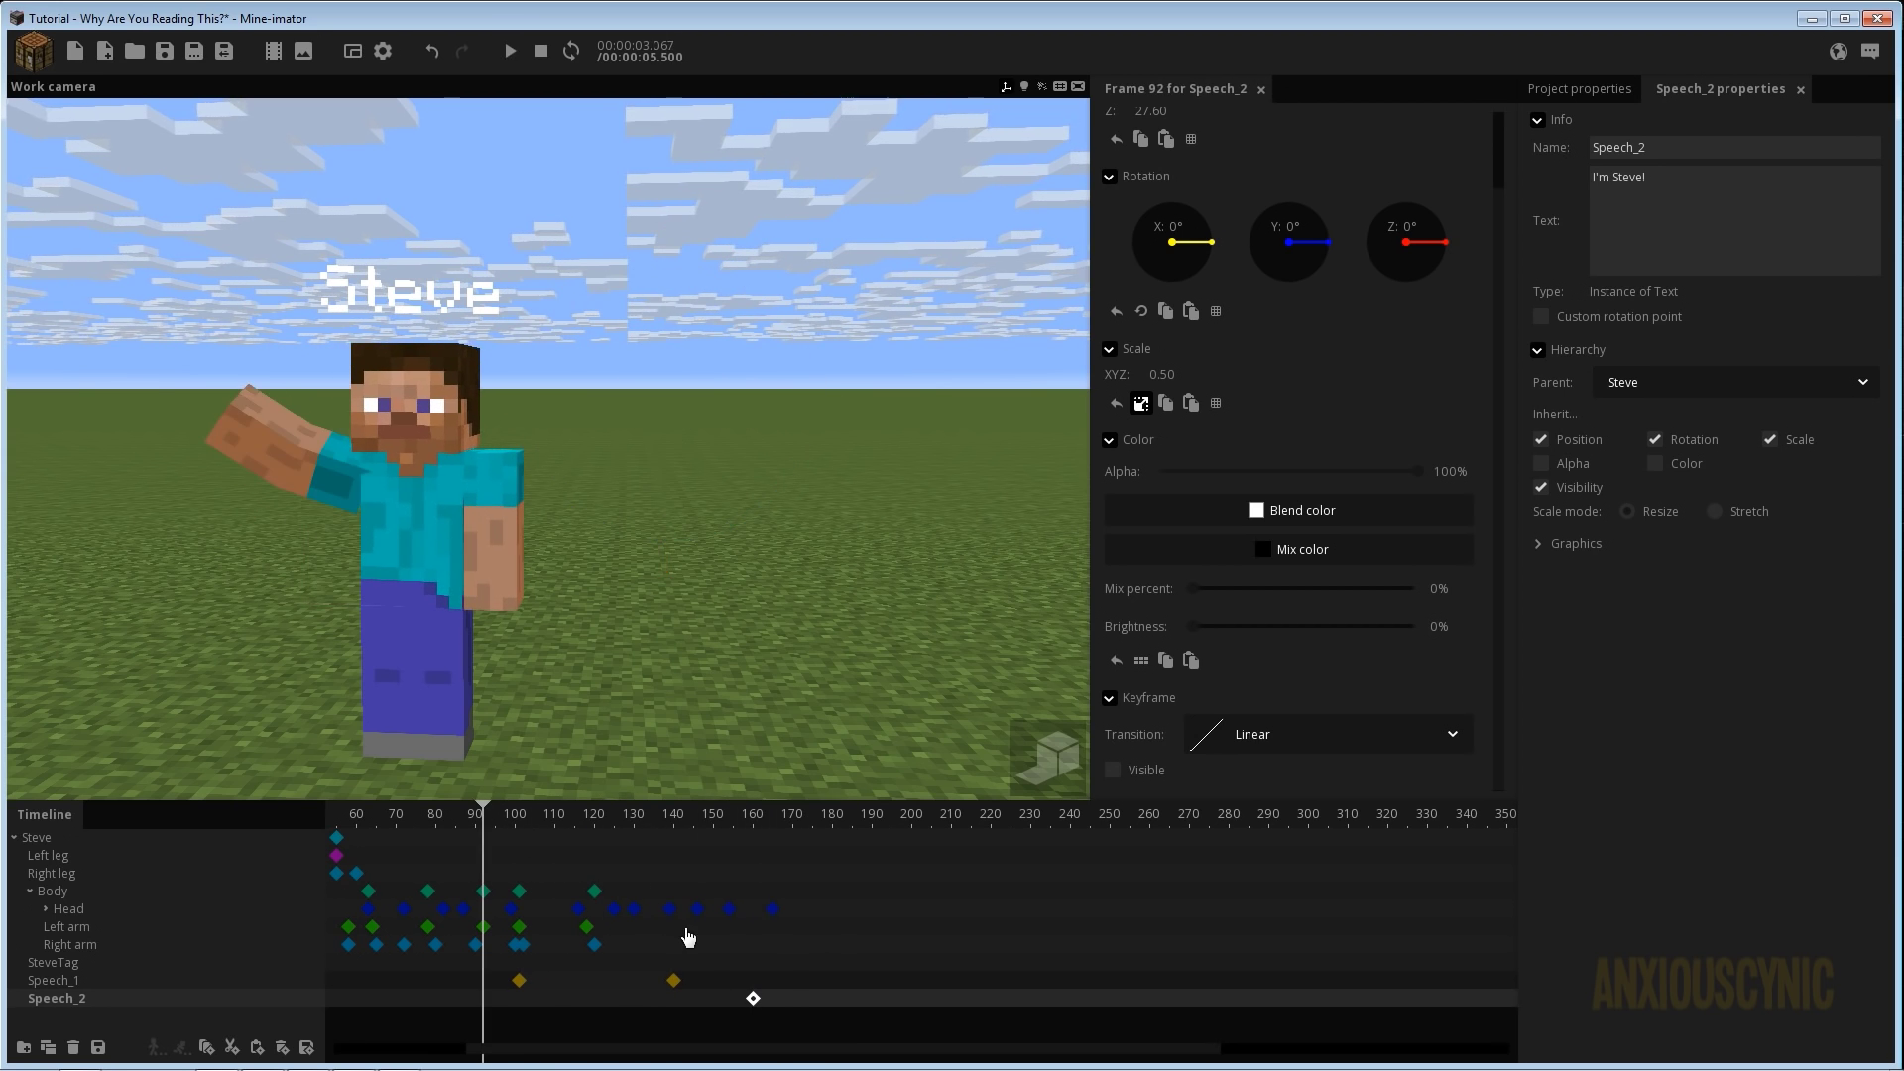
Check the frame 140 keyframe of Speech_1, replay the animation from frame 91, and save the project.
click(674, 982)
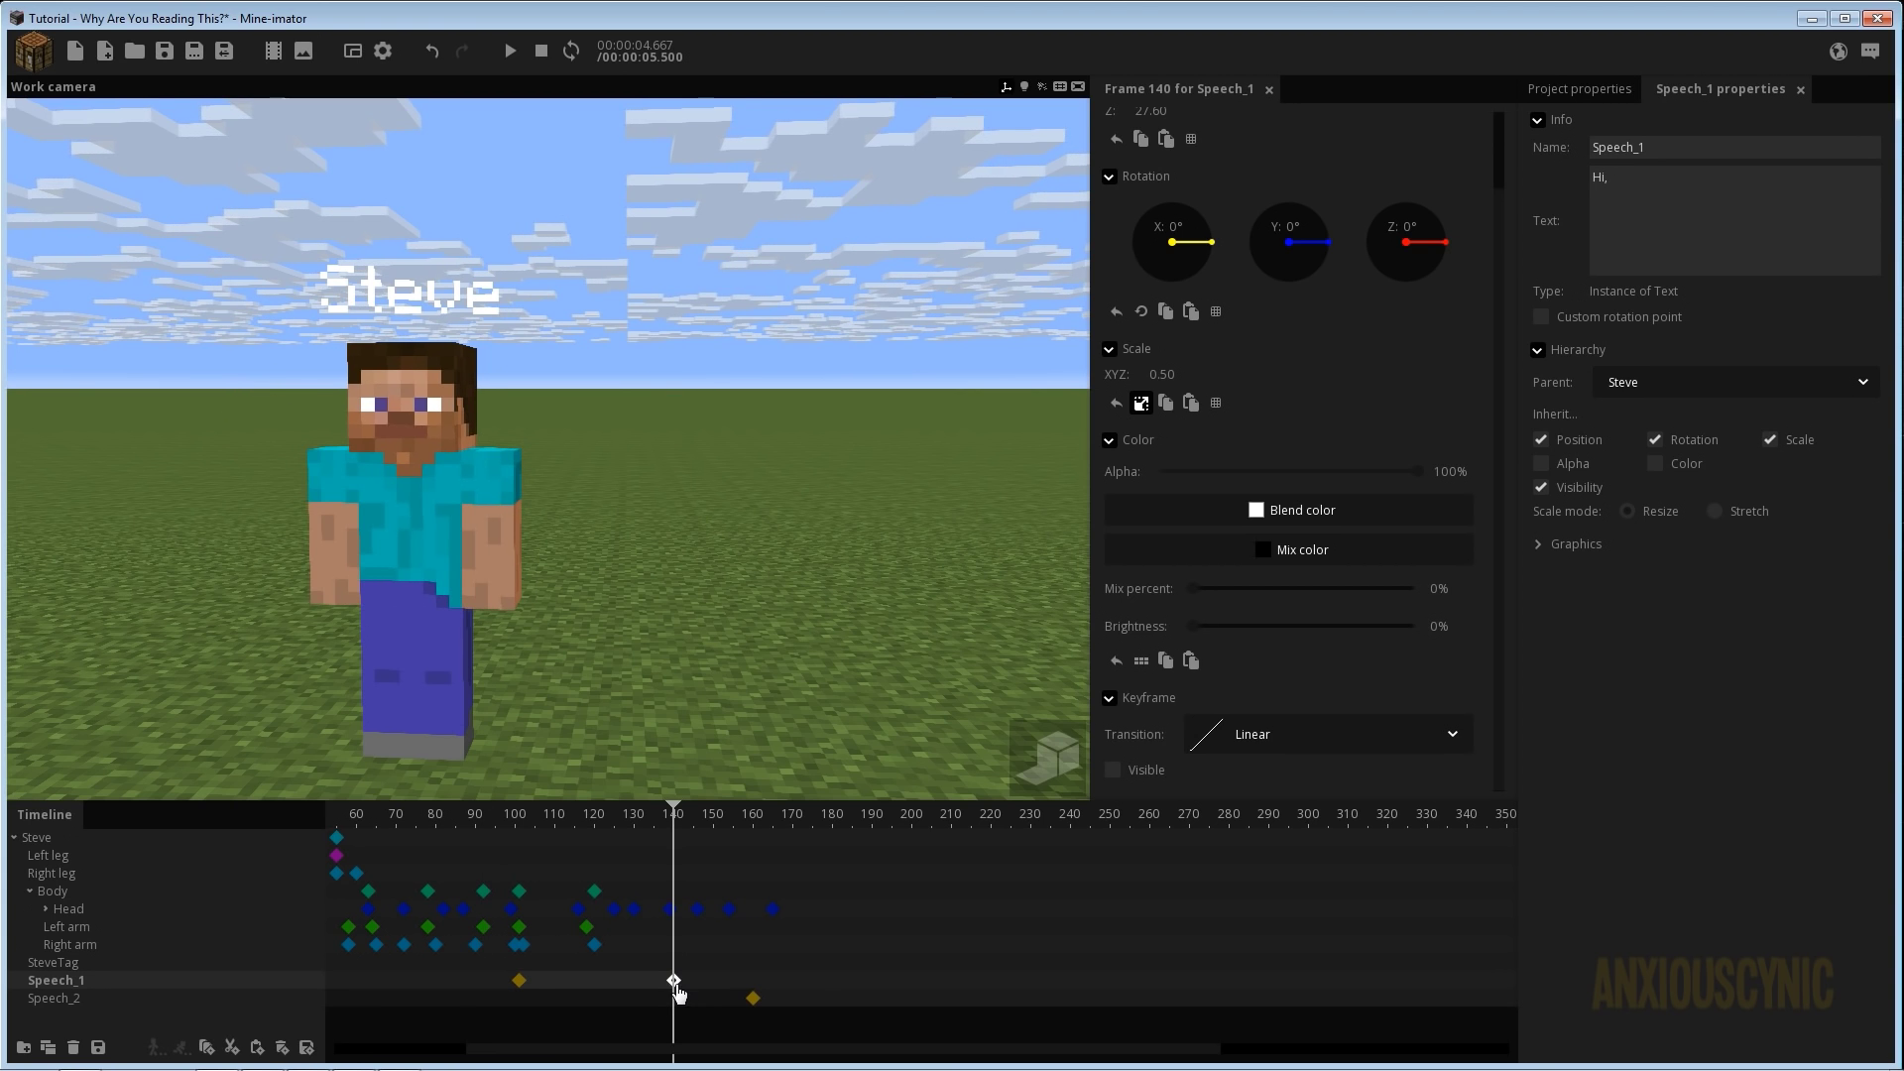
click(482, 814)
key(space)
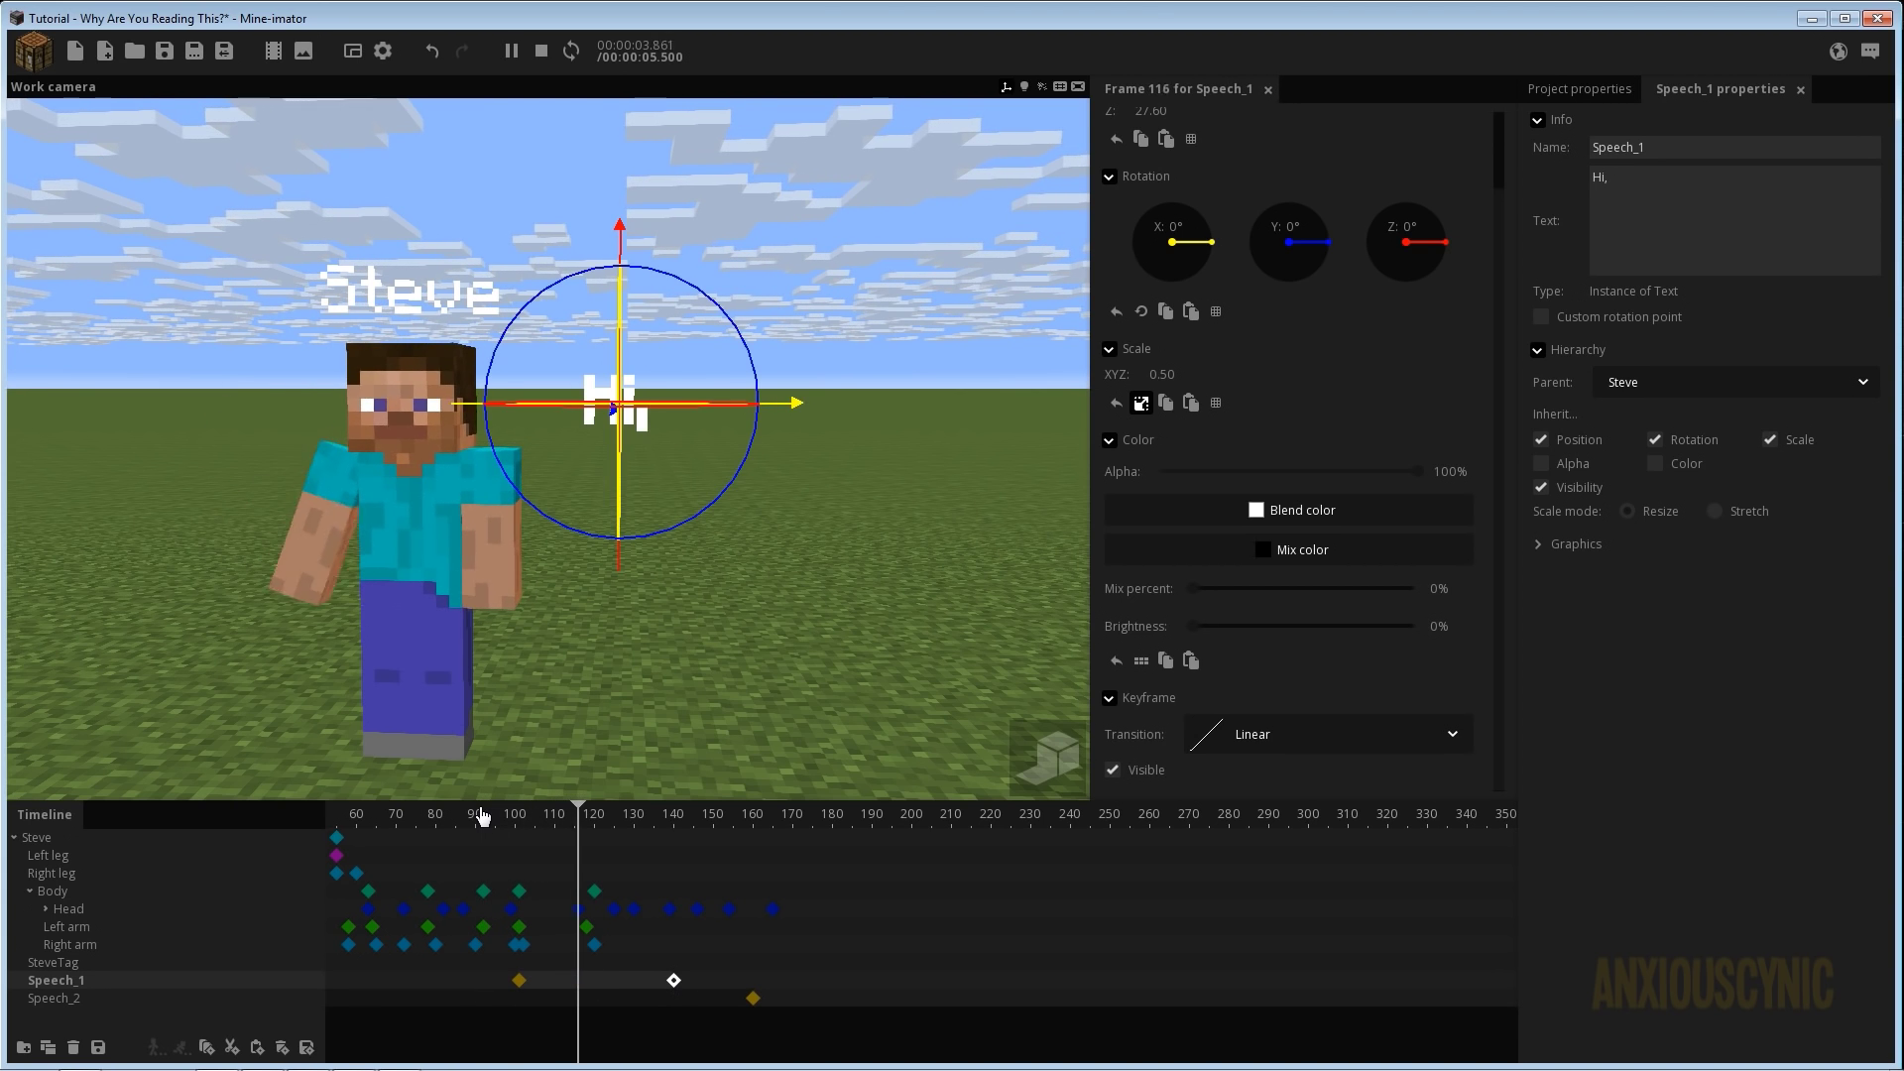
key(space)
key(ctrl+s)
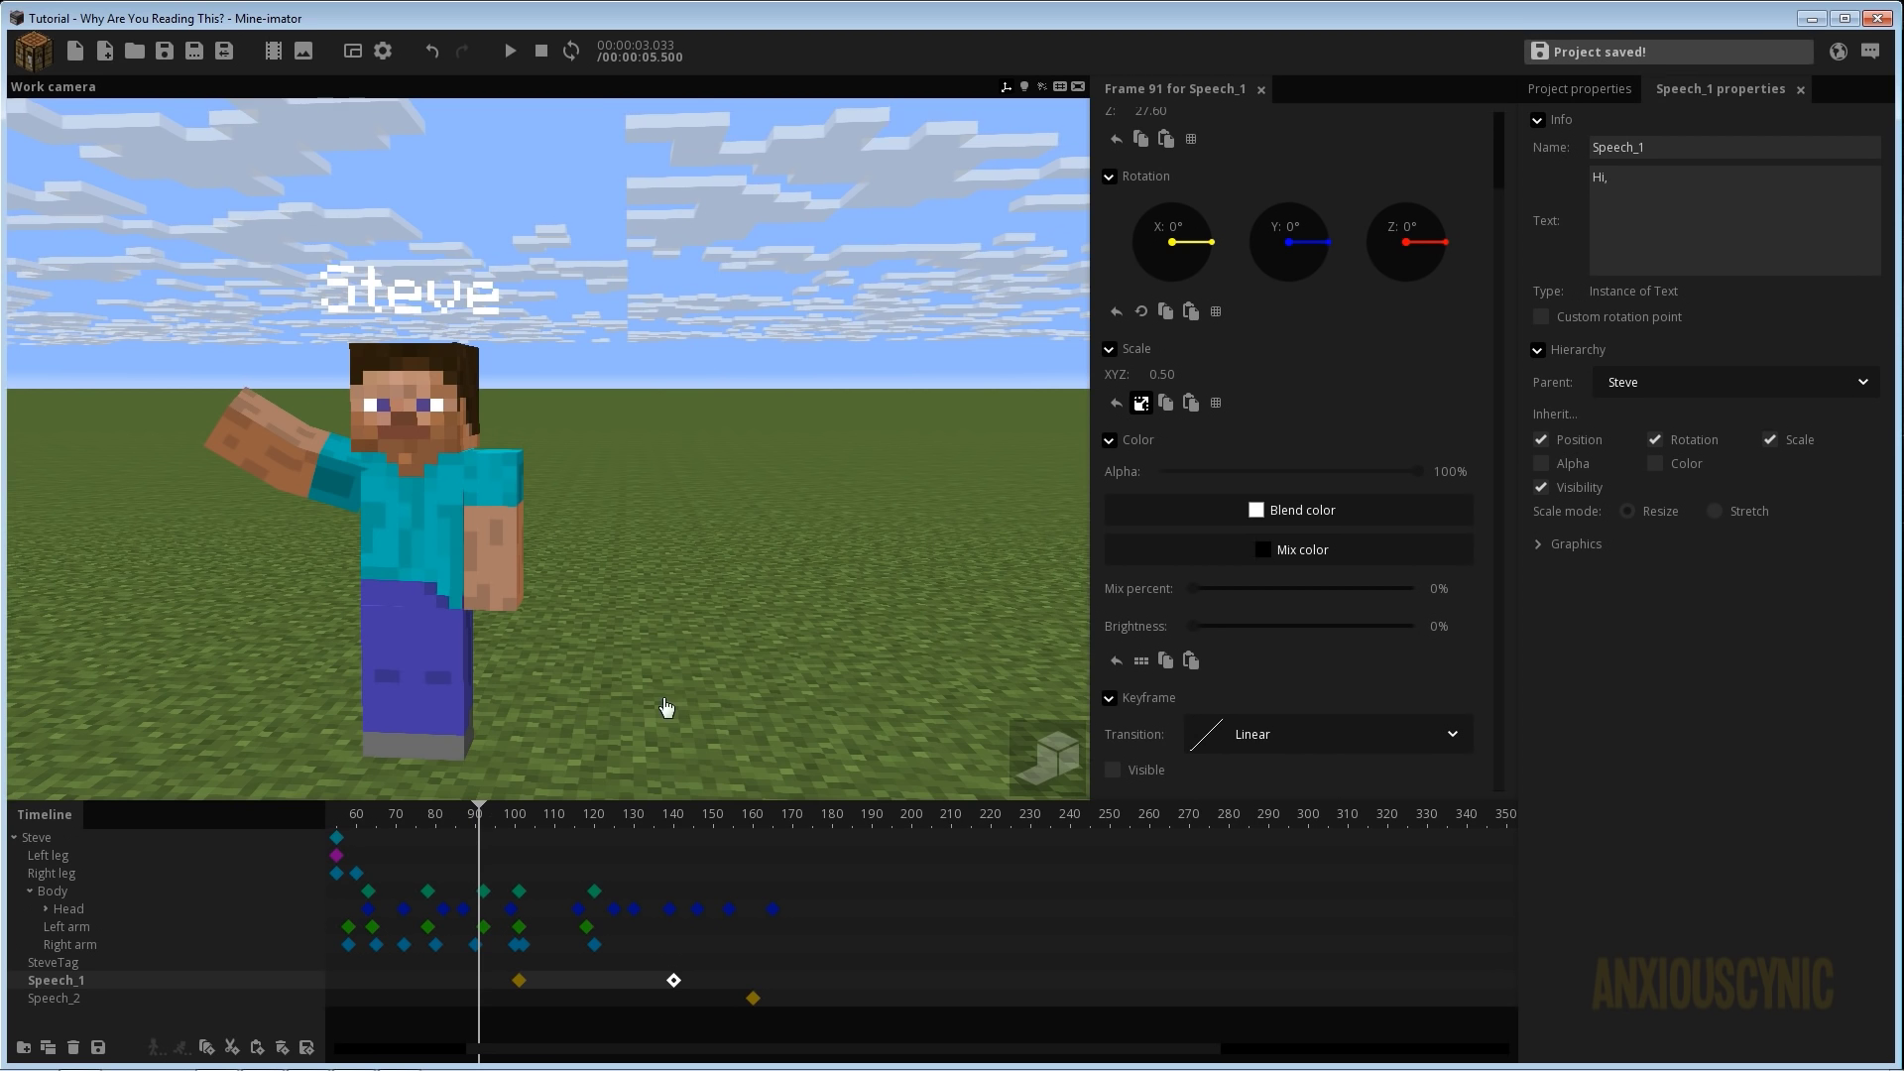
Add a camera to the scene at frame 116, facing Steve.
drag(536, 819, 579, 825)
mouse_move(795, 640)
right_down()
mouse_move(739, 634)
mouse_move(778, 622)
right_up()
scroll(766, 631, down, 3)
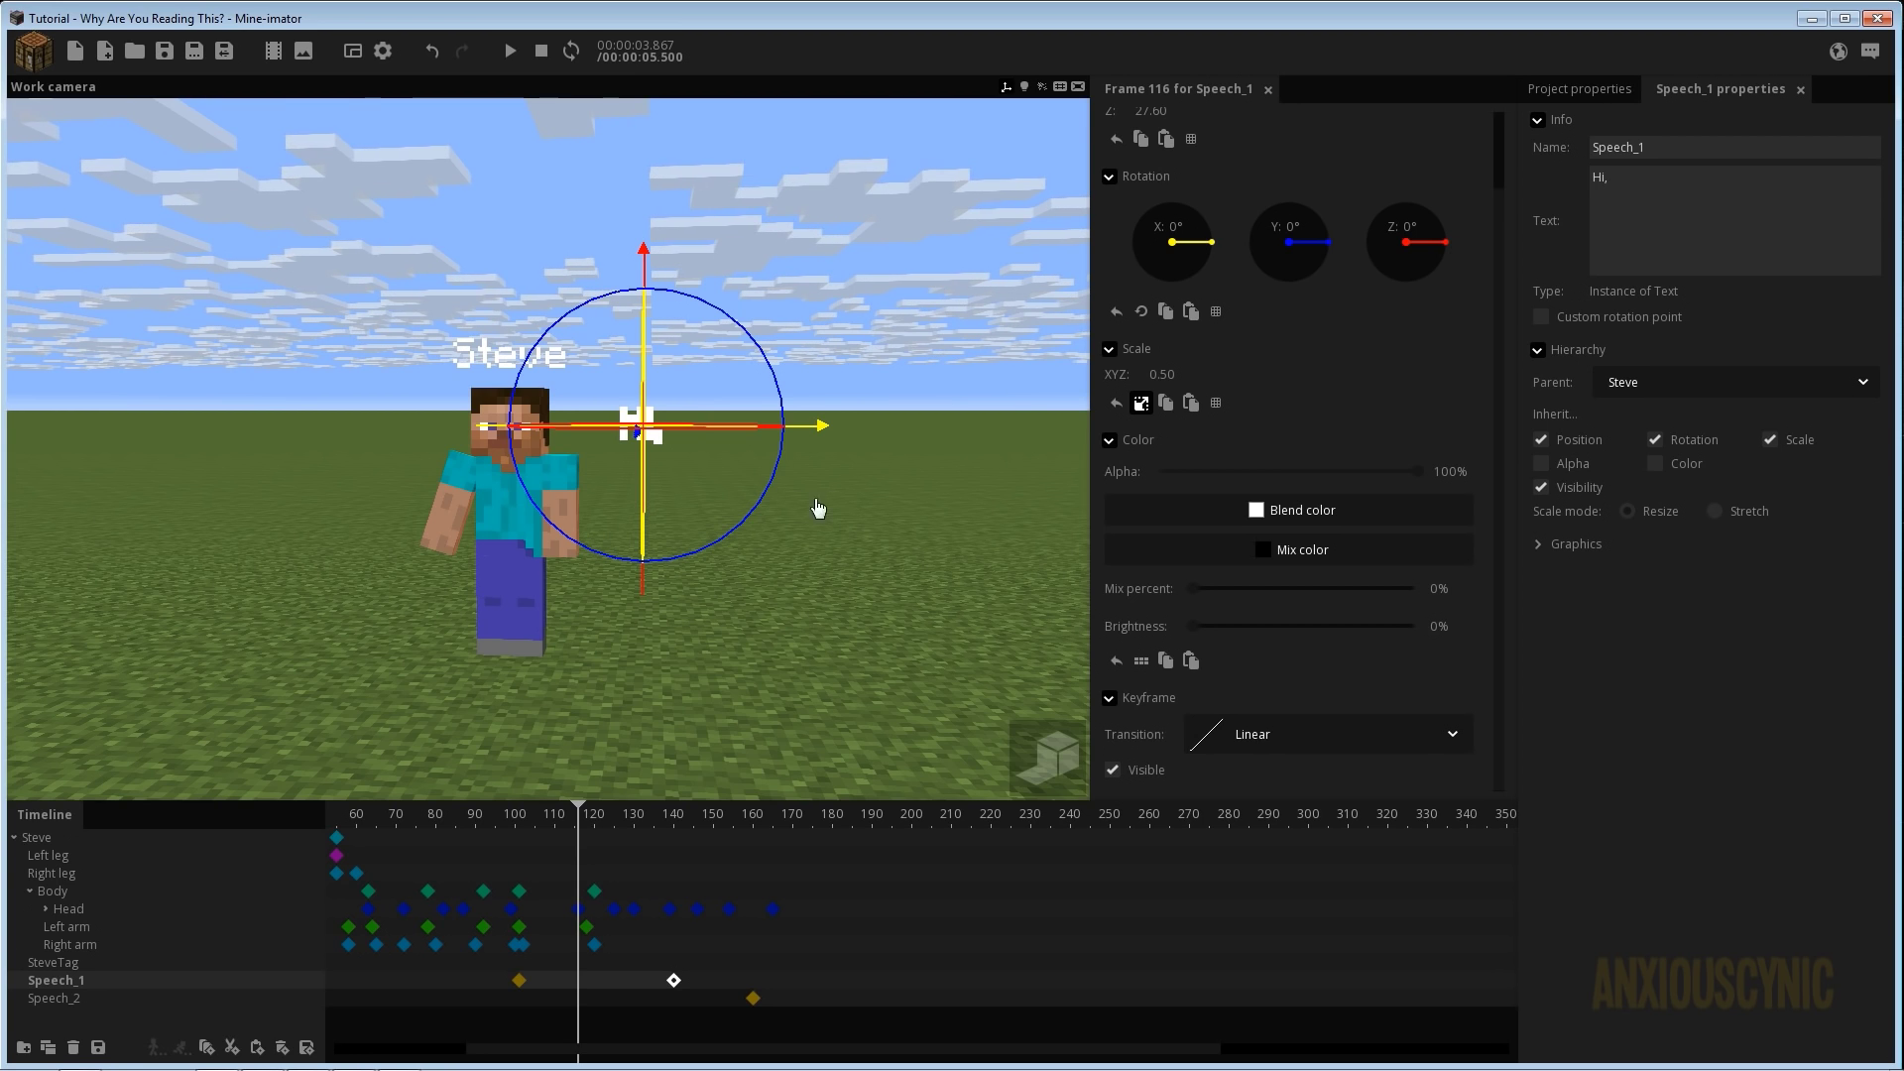
click(38, 65)
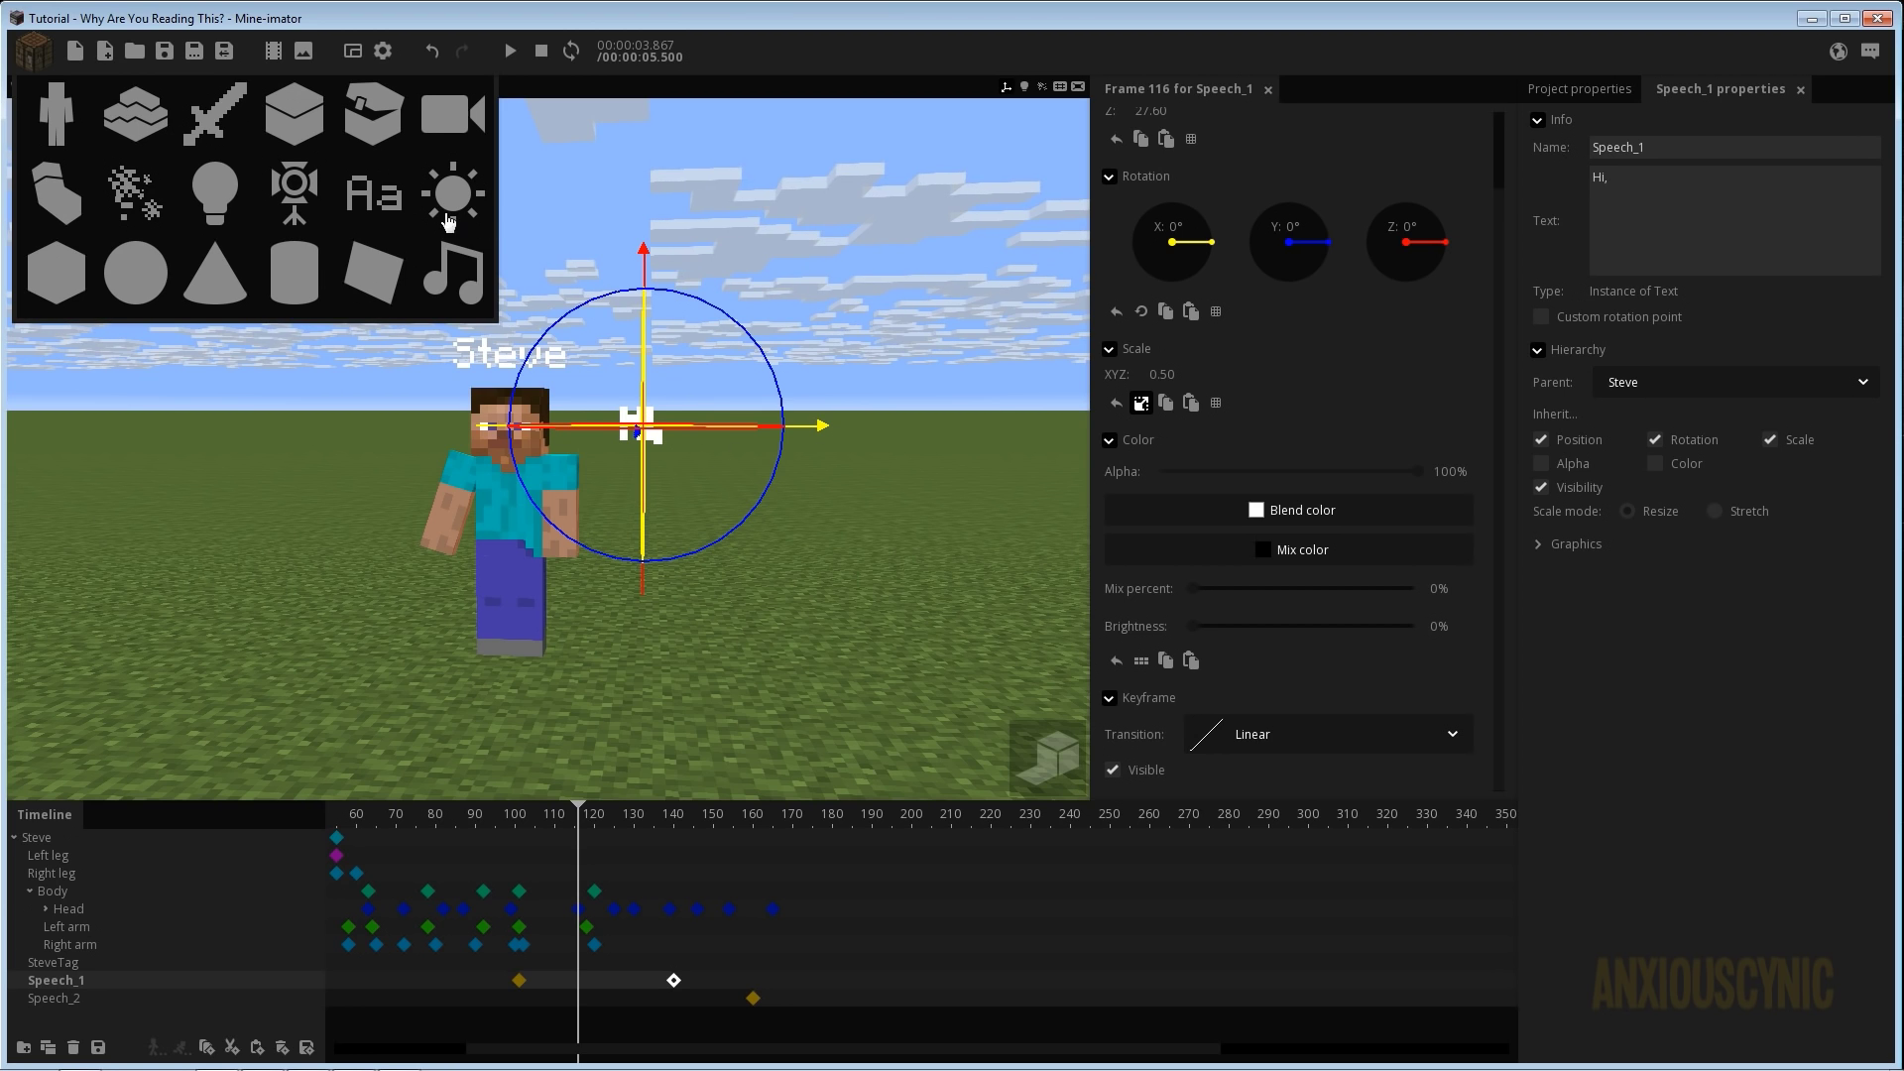
click(442, 124)
click(689, 212)
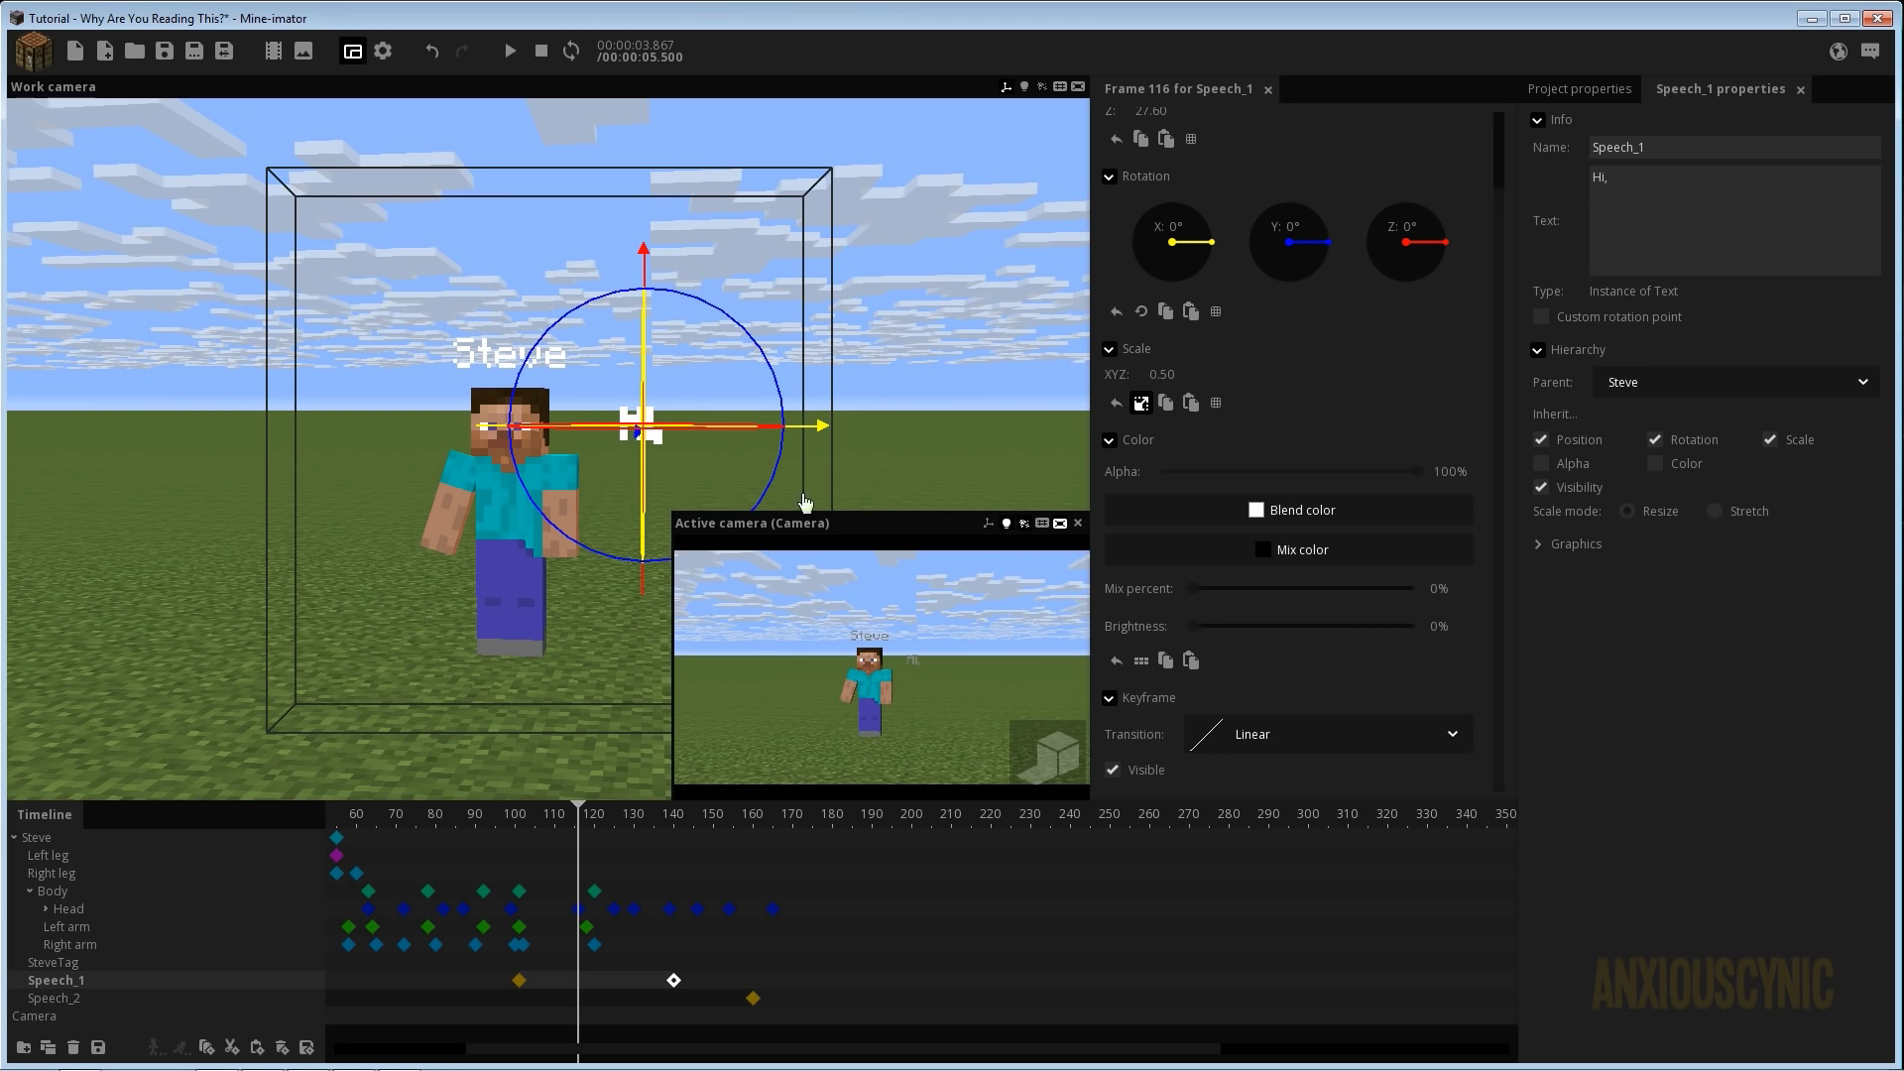
Bring the camera closer to Steve, framing his upper body, name tag and speech text, rotated about 6° in X and 185° in Z.
drag(876, 632, 870, 633)
key(w)
right_drag(871, 633, 913, 674)
key(e)
key(q)
drag(790, 433, 783, 429)
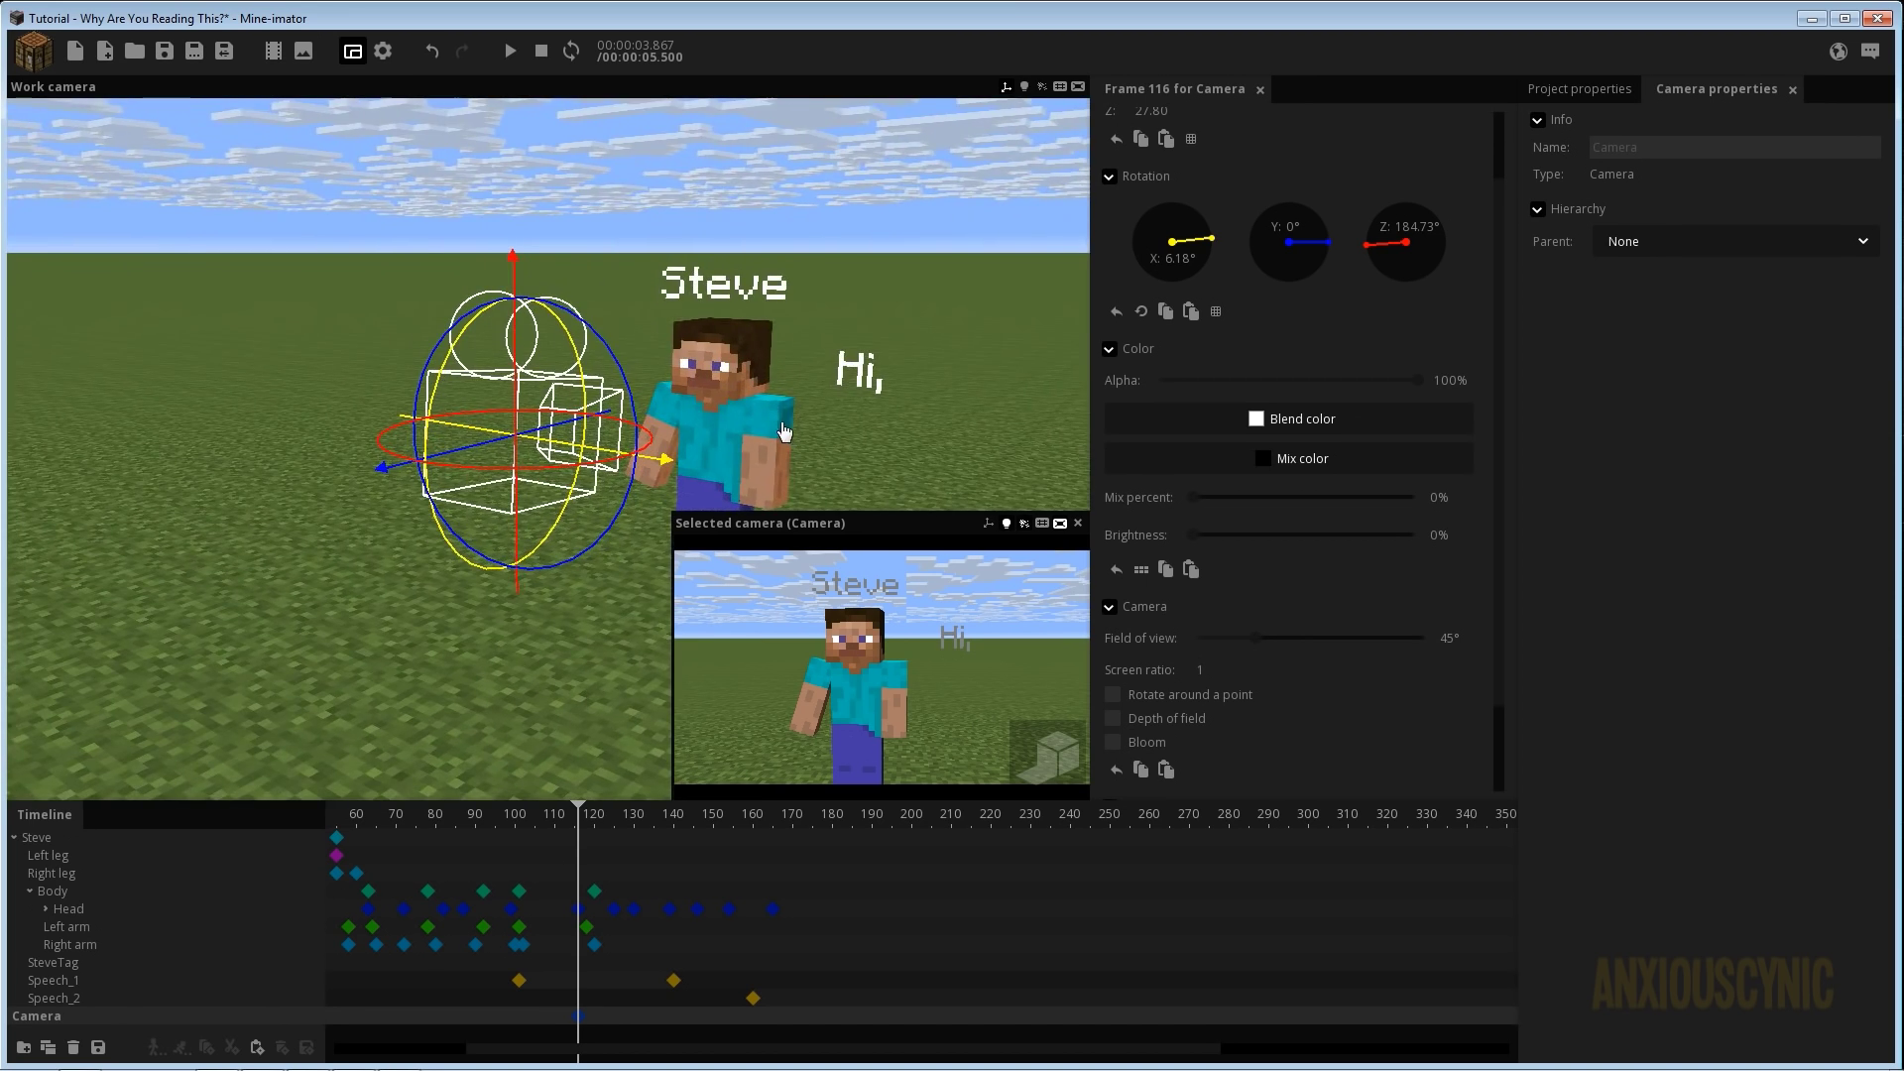
Enable high-quality rendering in the camera's view.
right_drag(784, 429, 784, 427)
scroll(782, 426, up, 1)
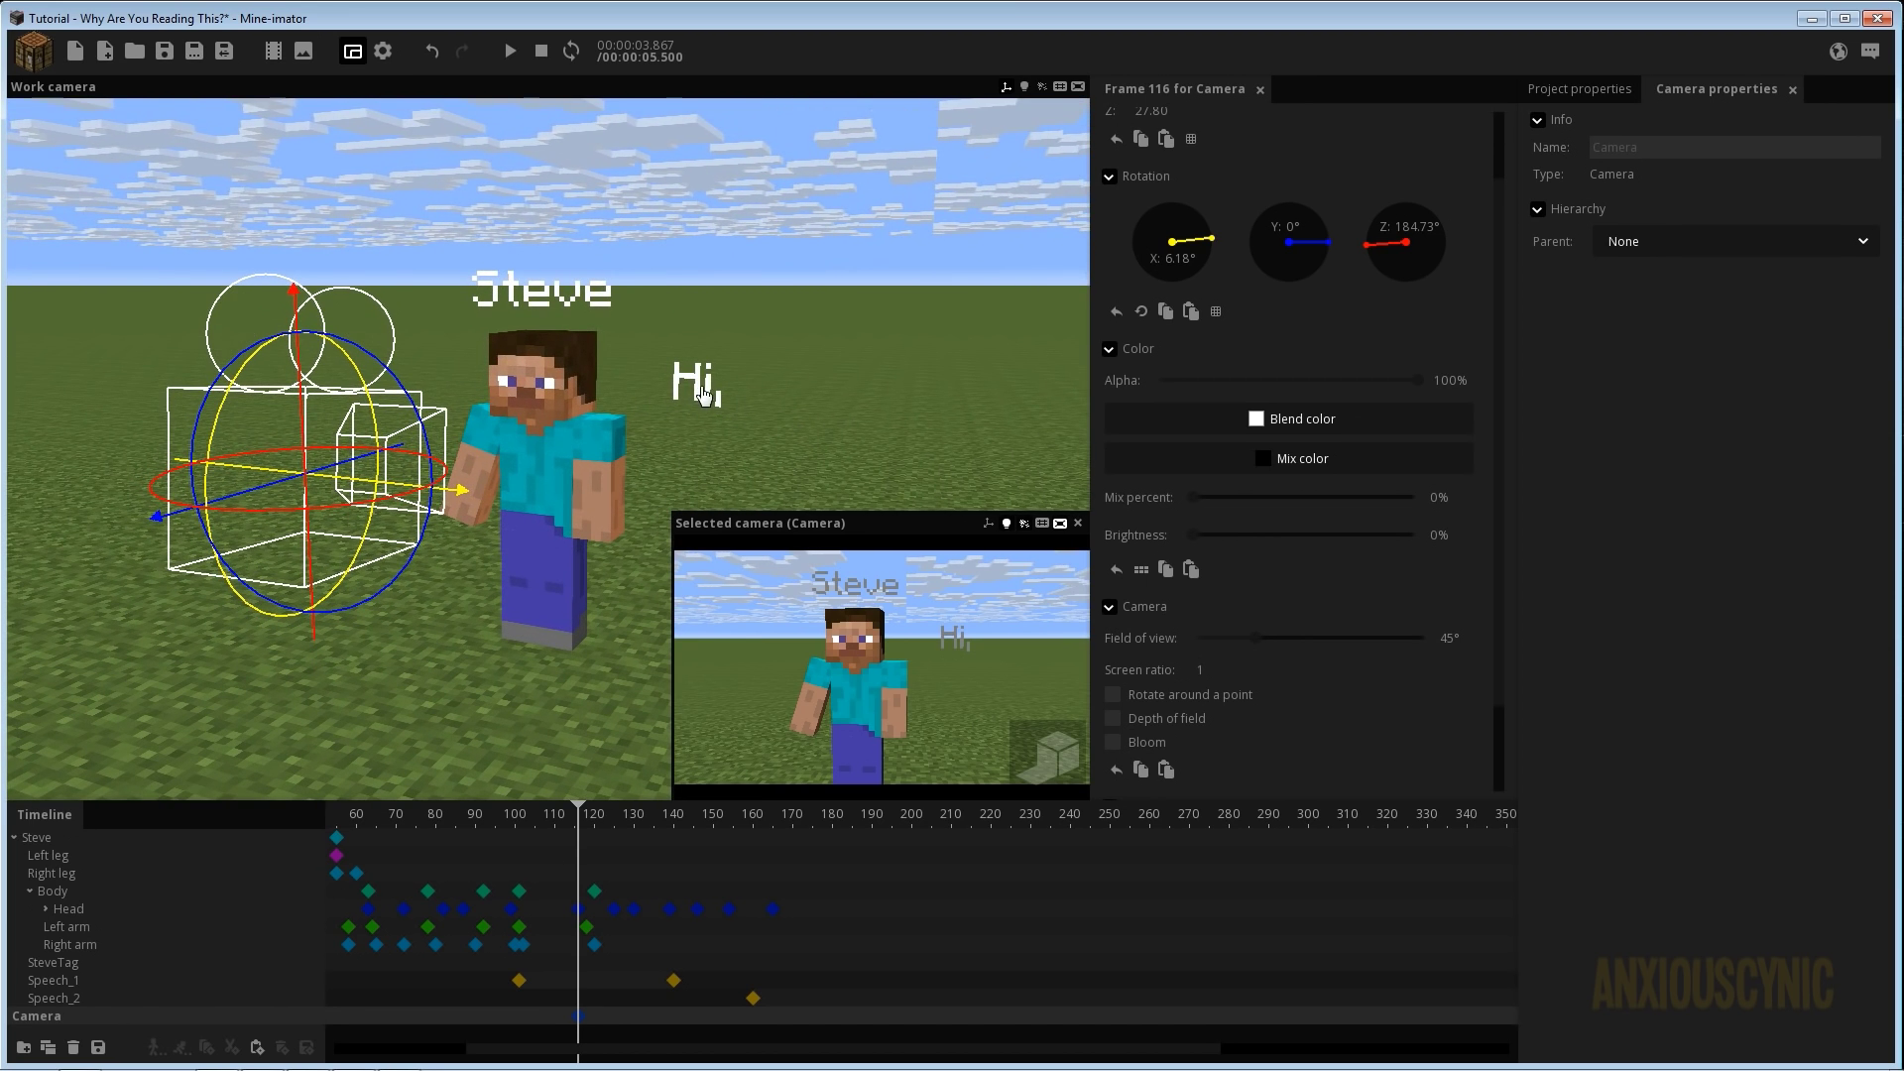
click(1046, 758)
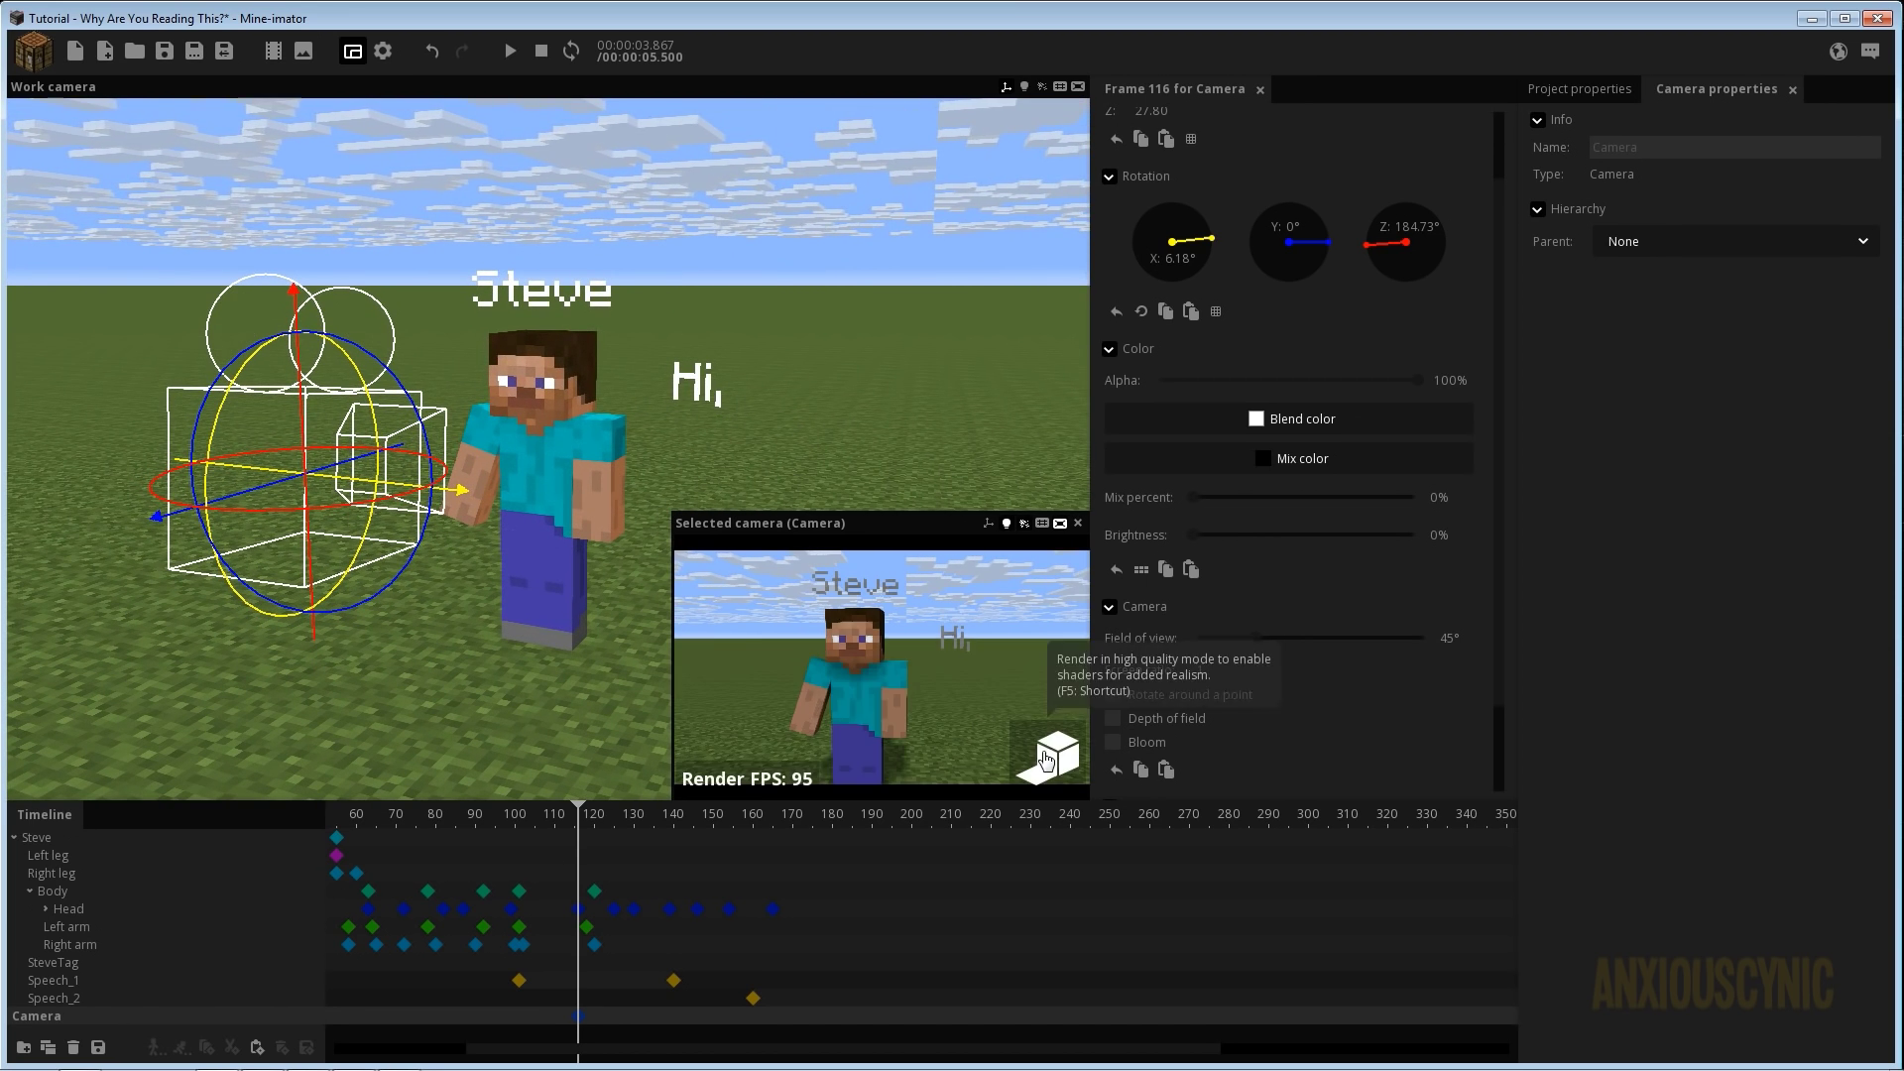
Set the brightness of SteveTag to 100% at frame 116 and save the project.
click(525, 285)
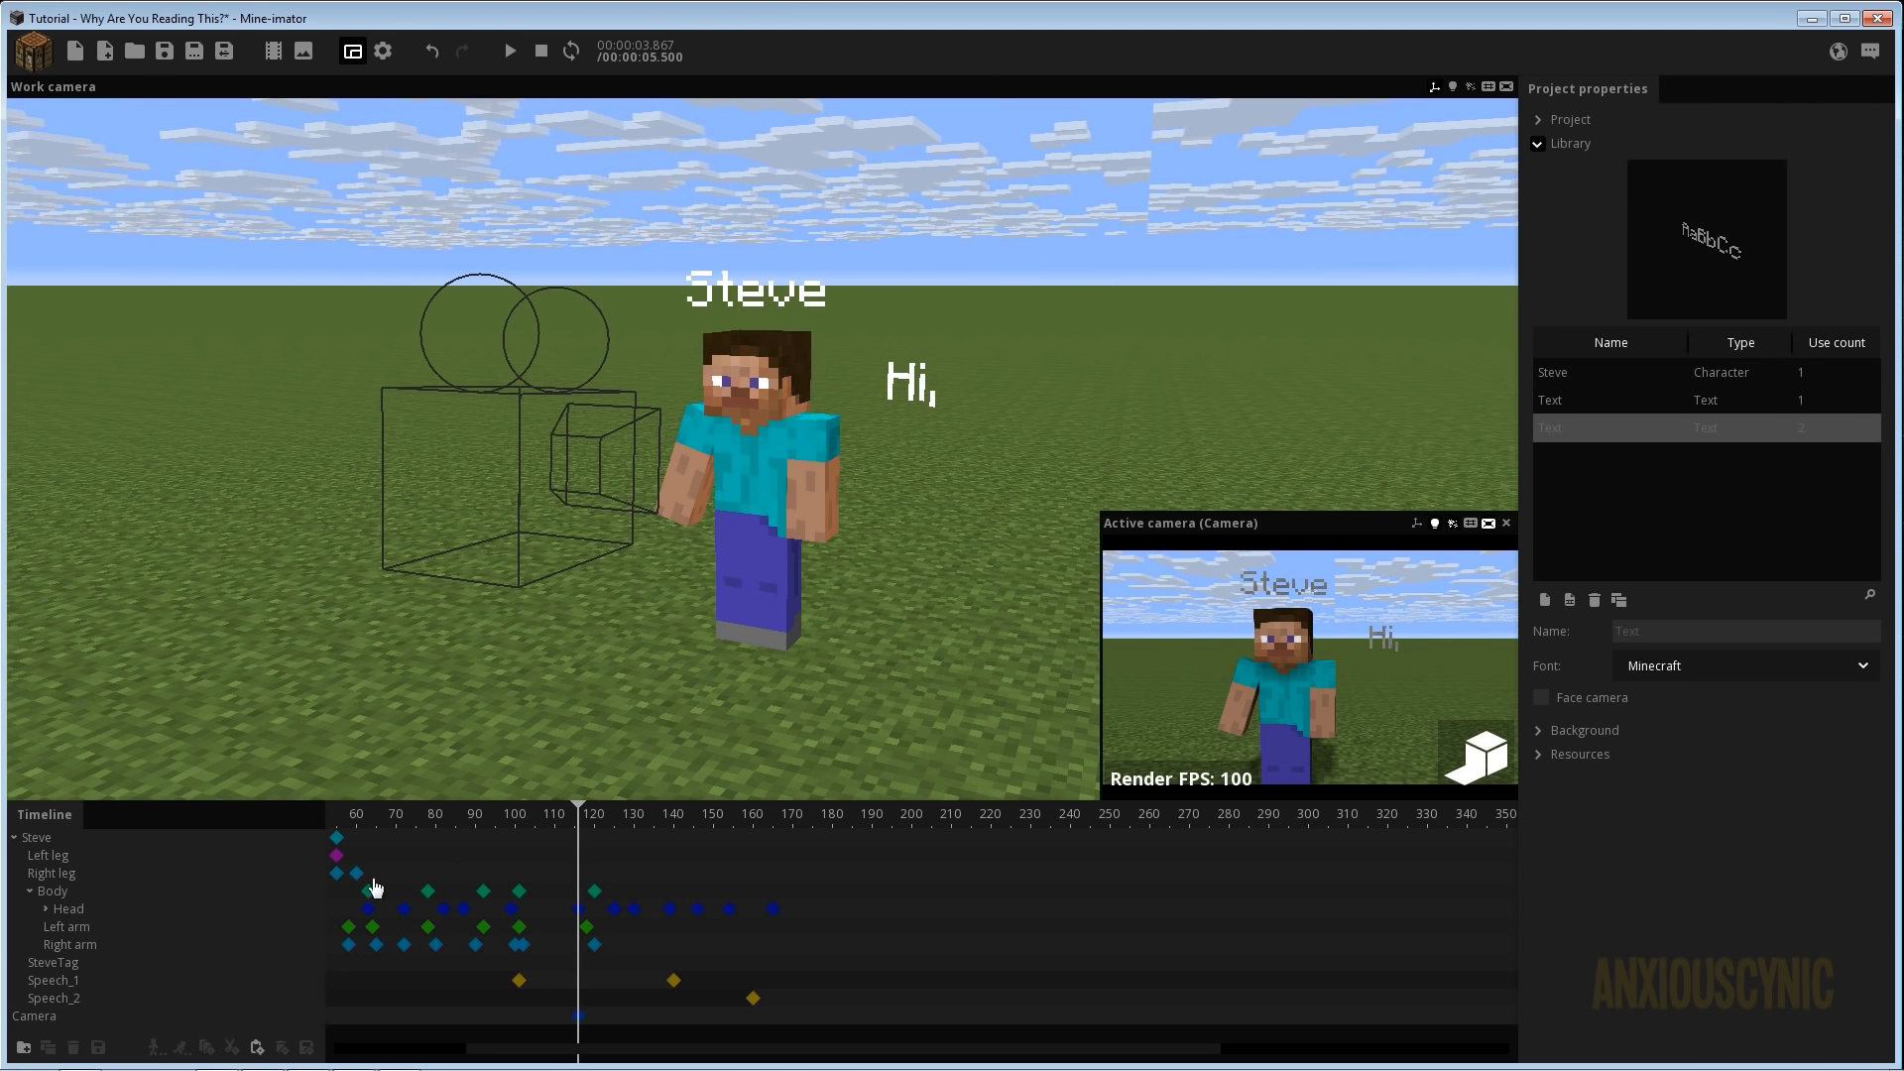
click(64, 947)
click(65, 963)
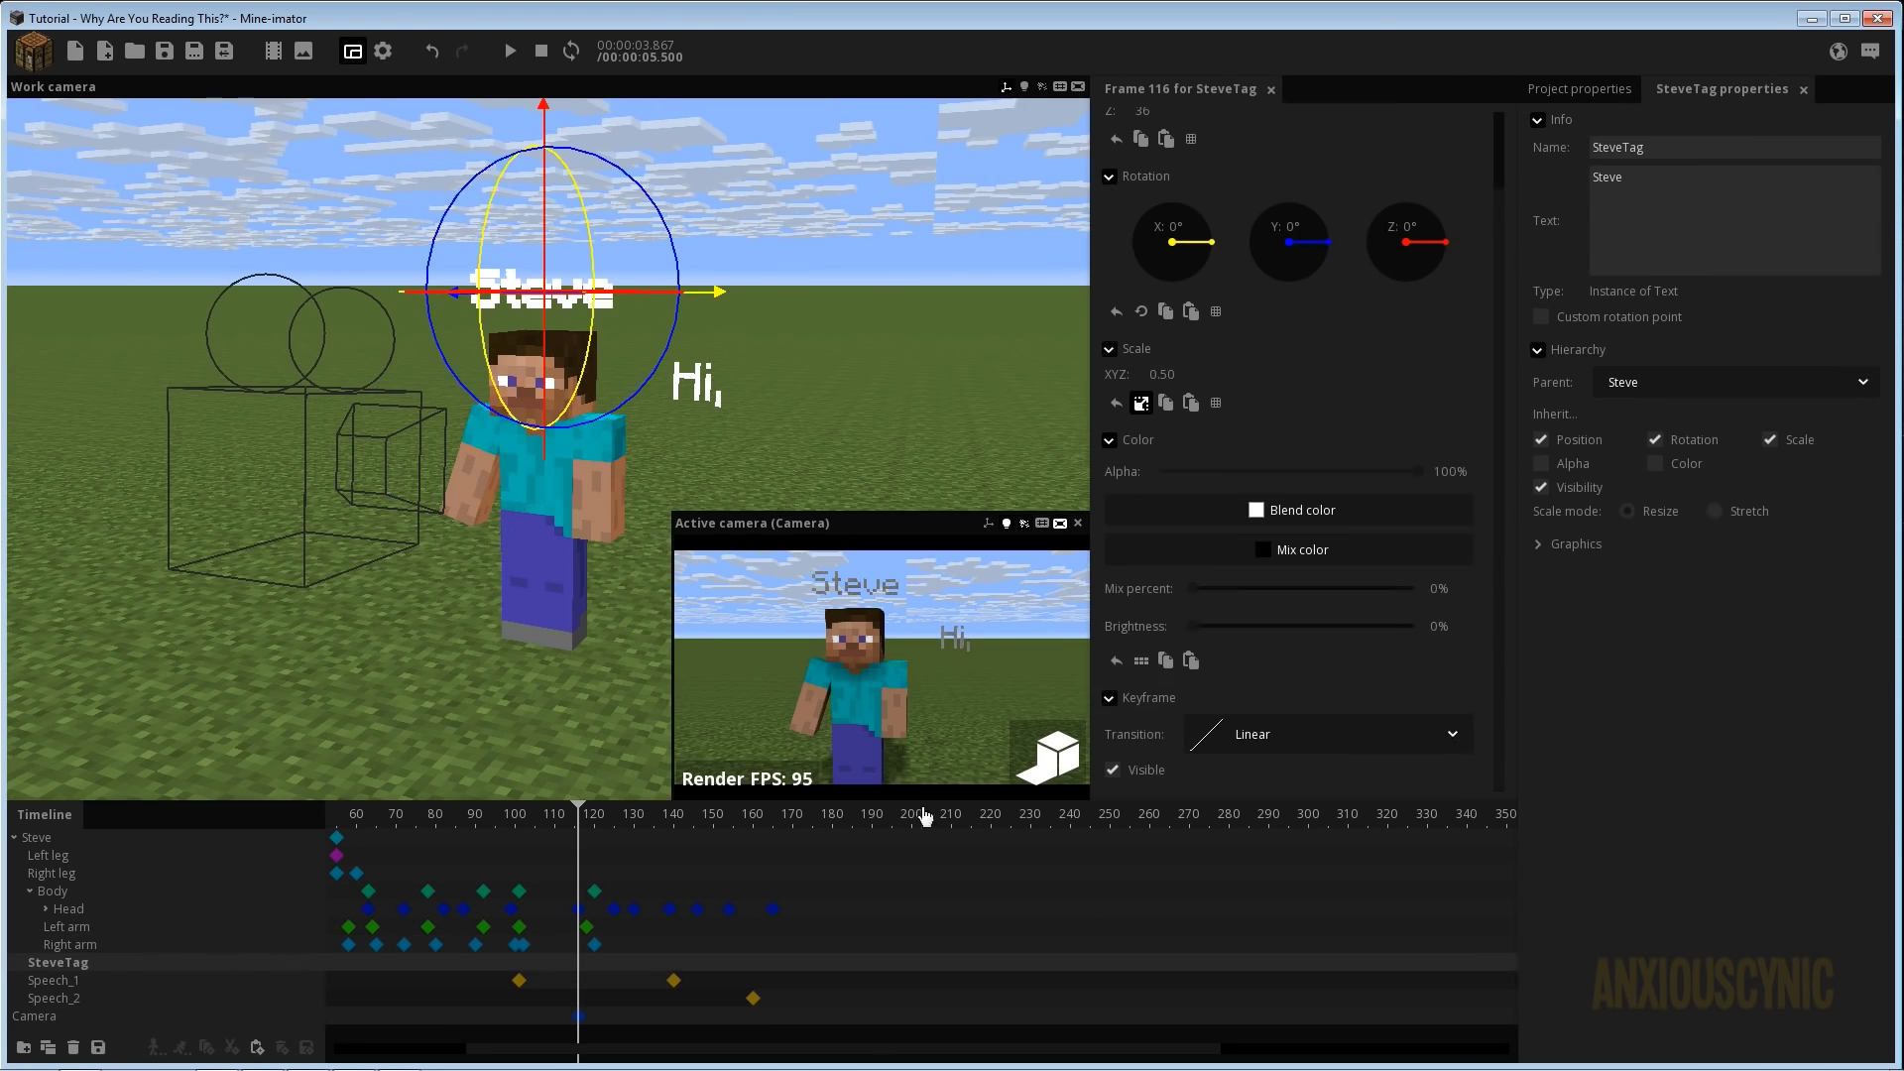
drag(1236, 631, 1454, 636)
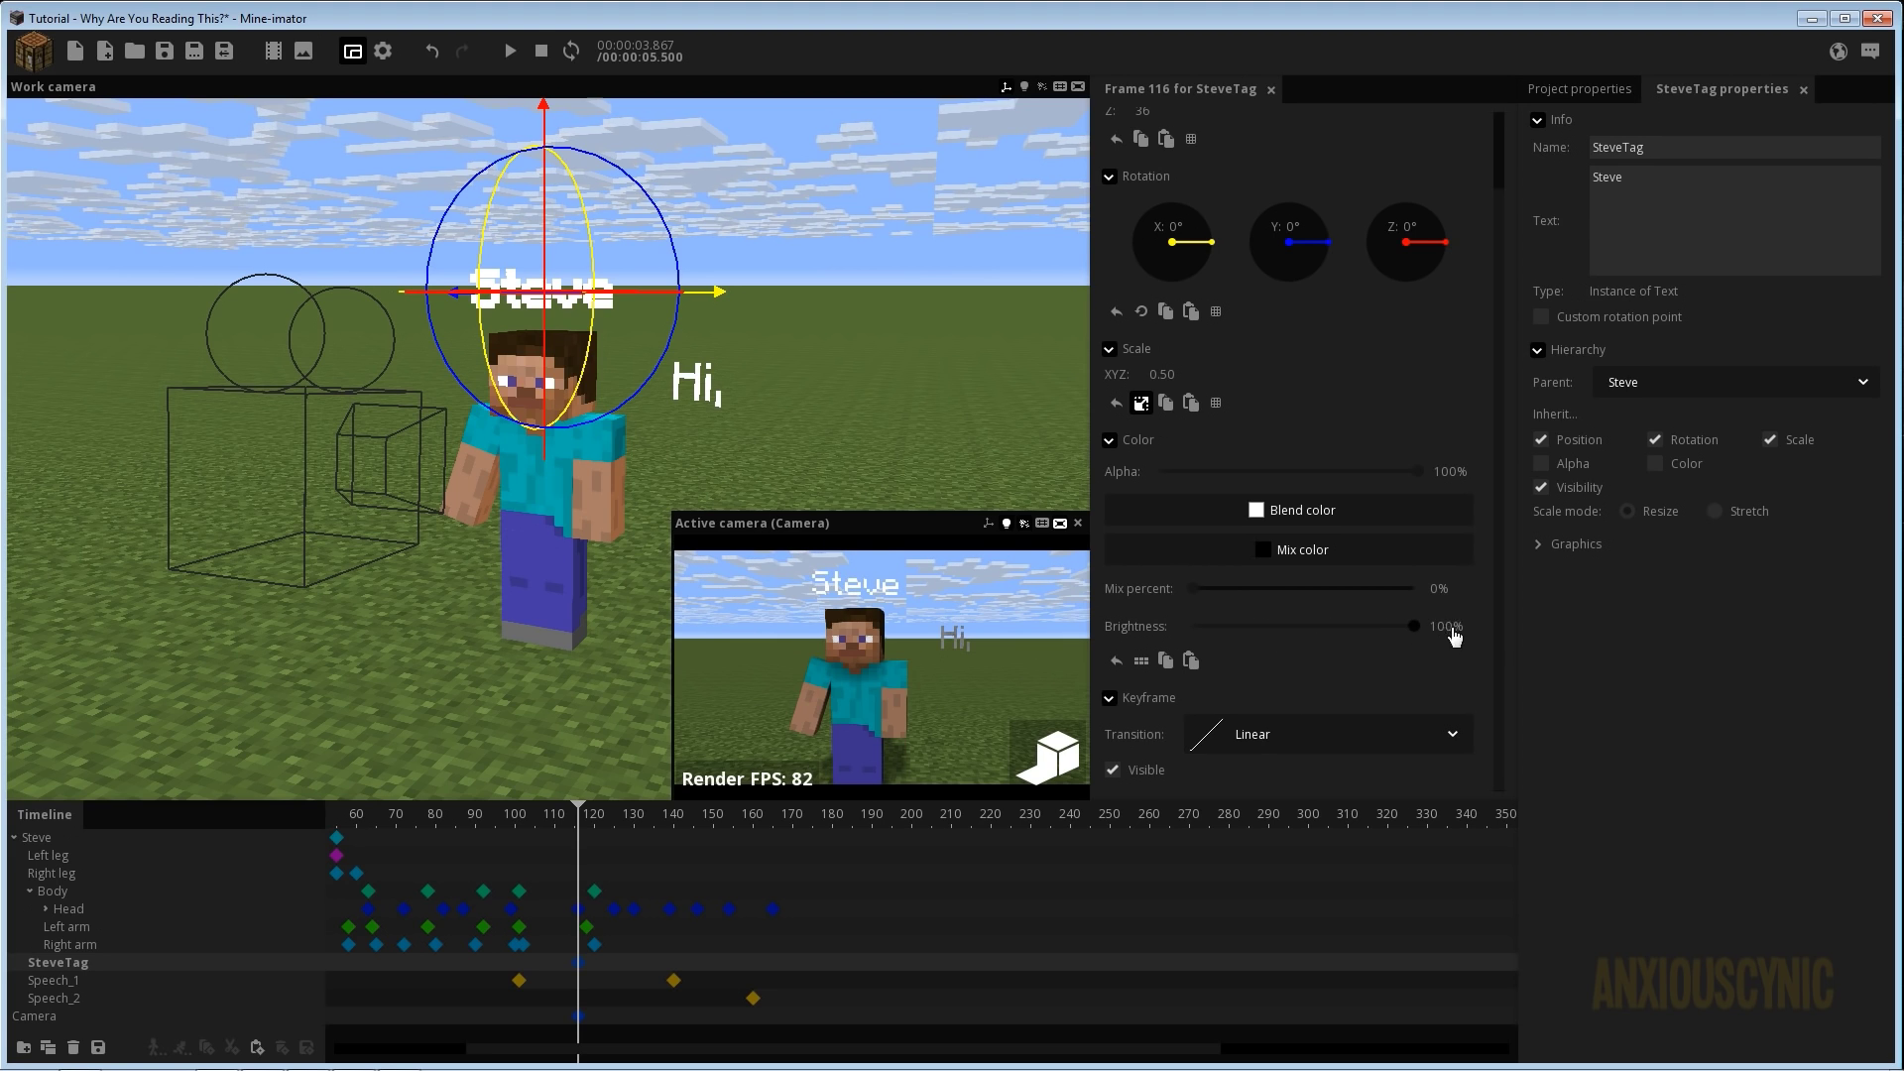
click(164, 51)
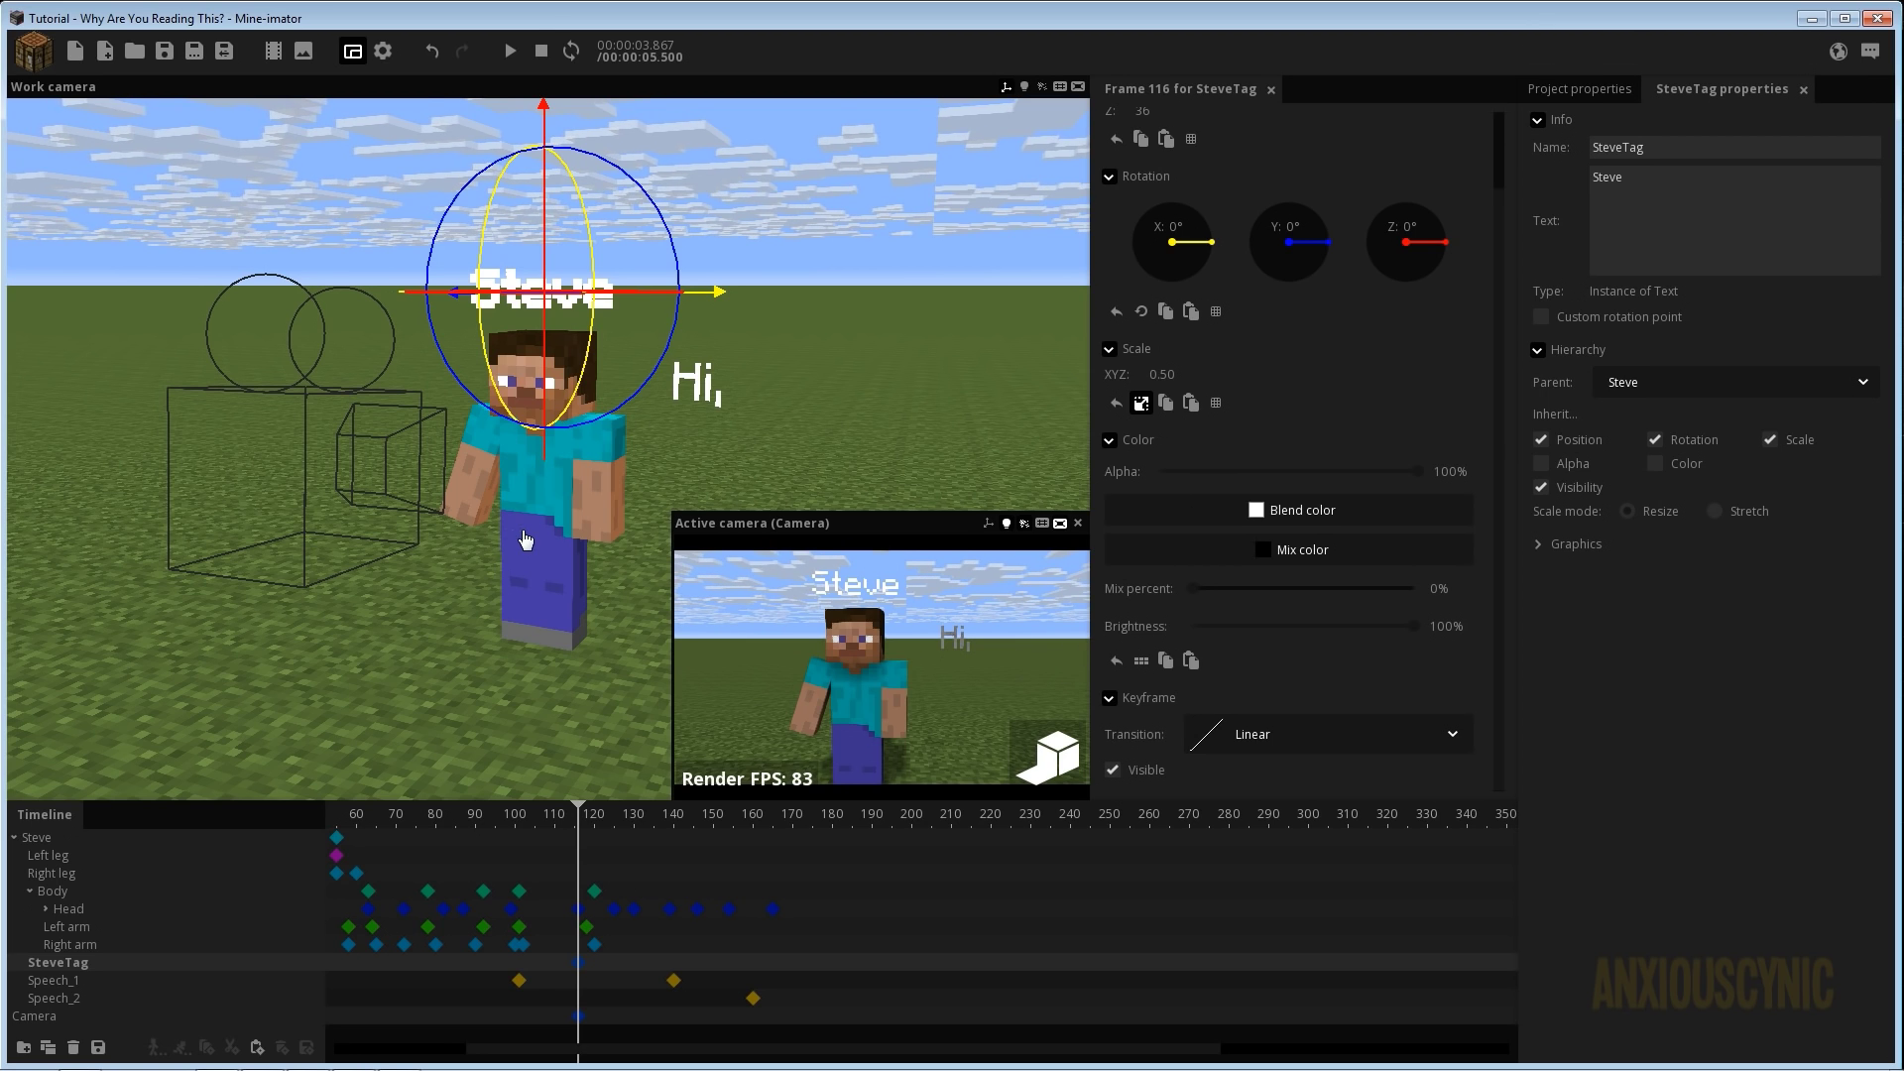
Enable bloom on the camera with a threshold of 0.42 and an offset of 0.33.
click(434, 430)
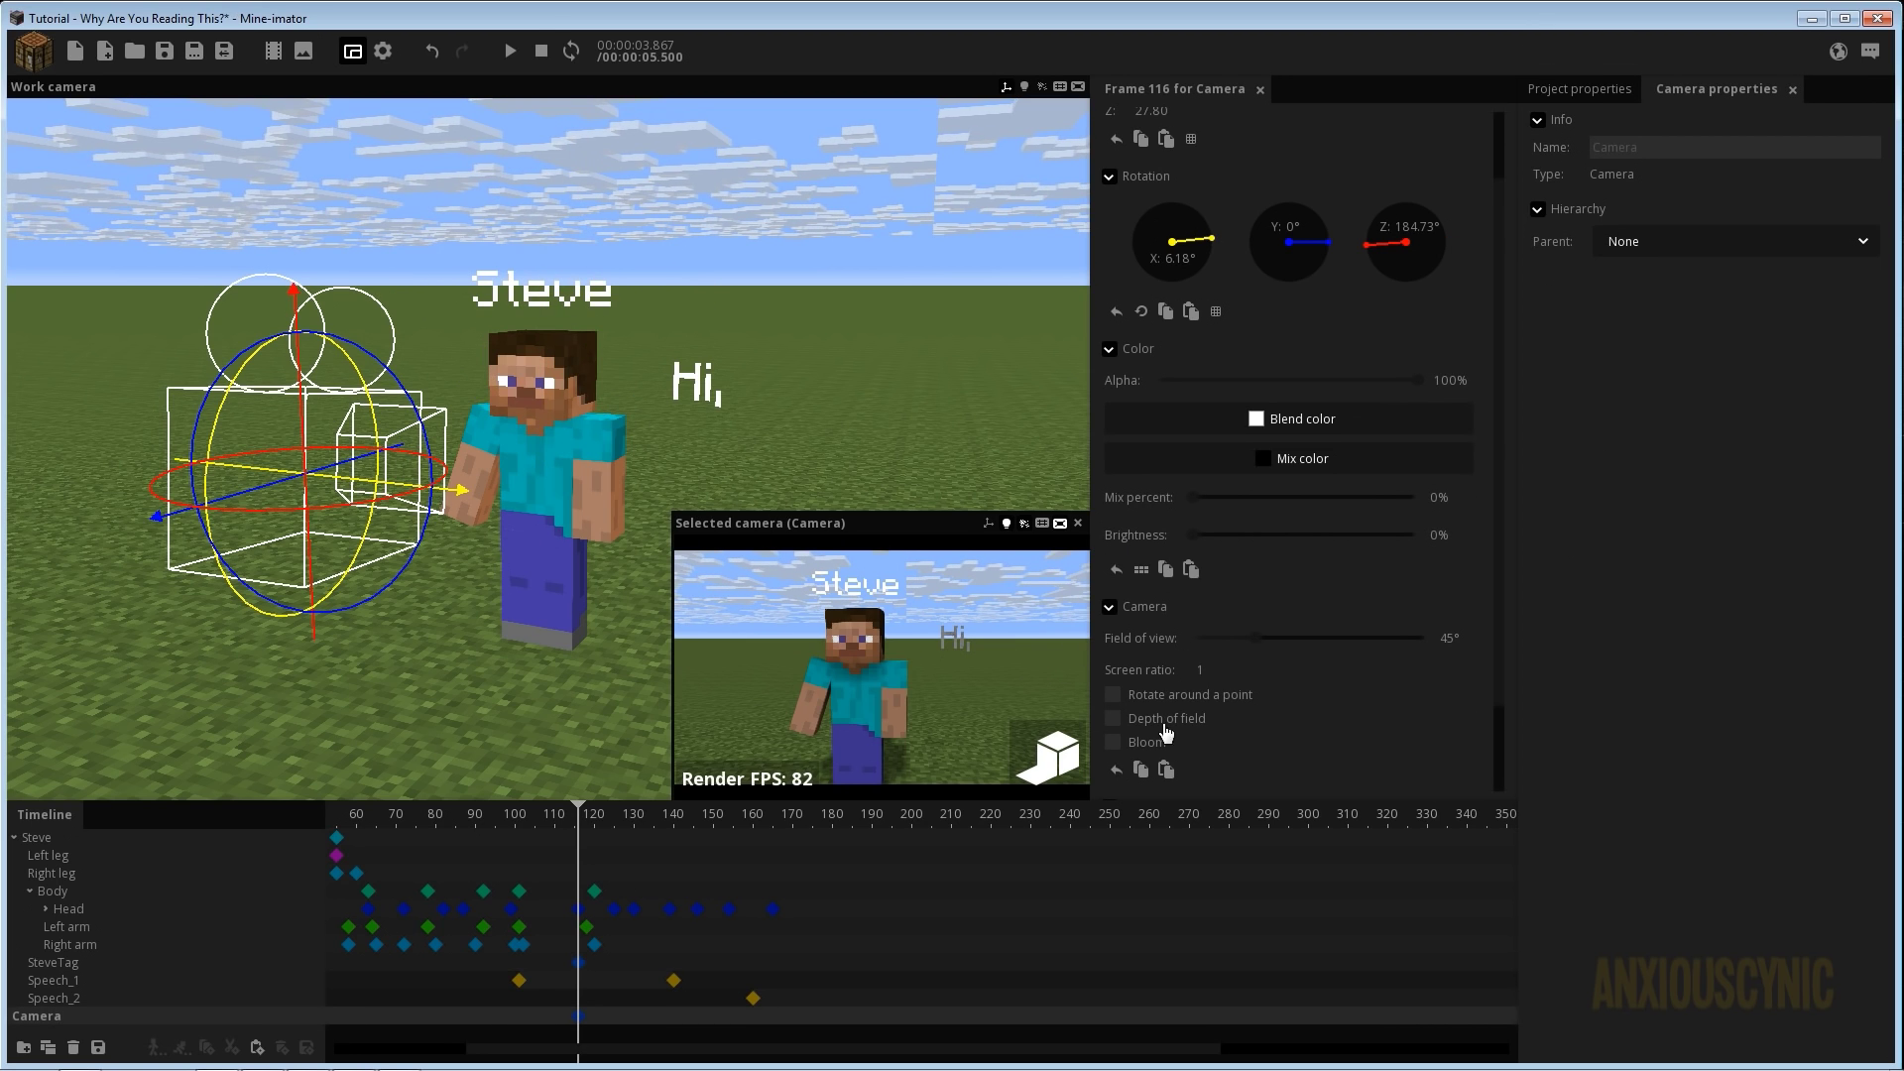
click(1113, 743)
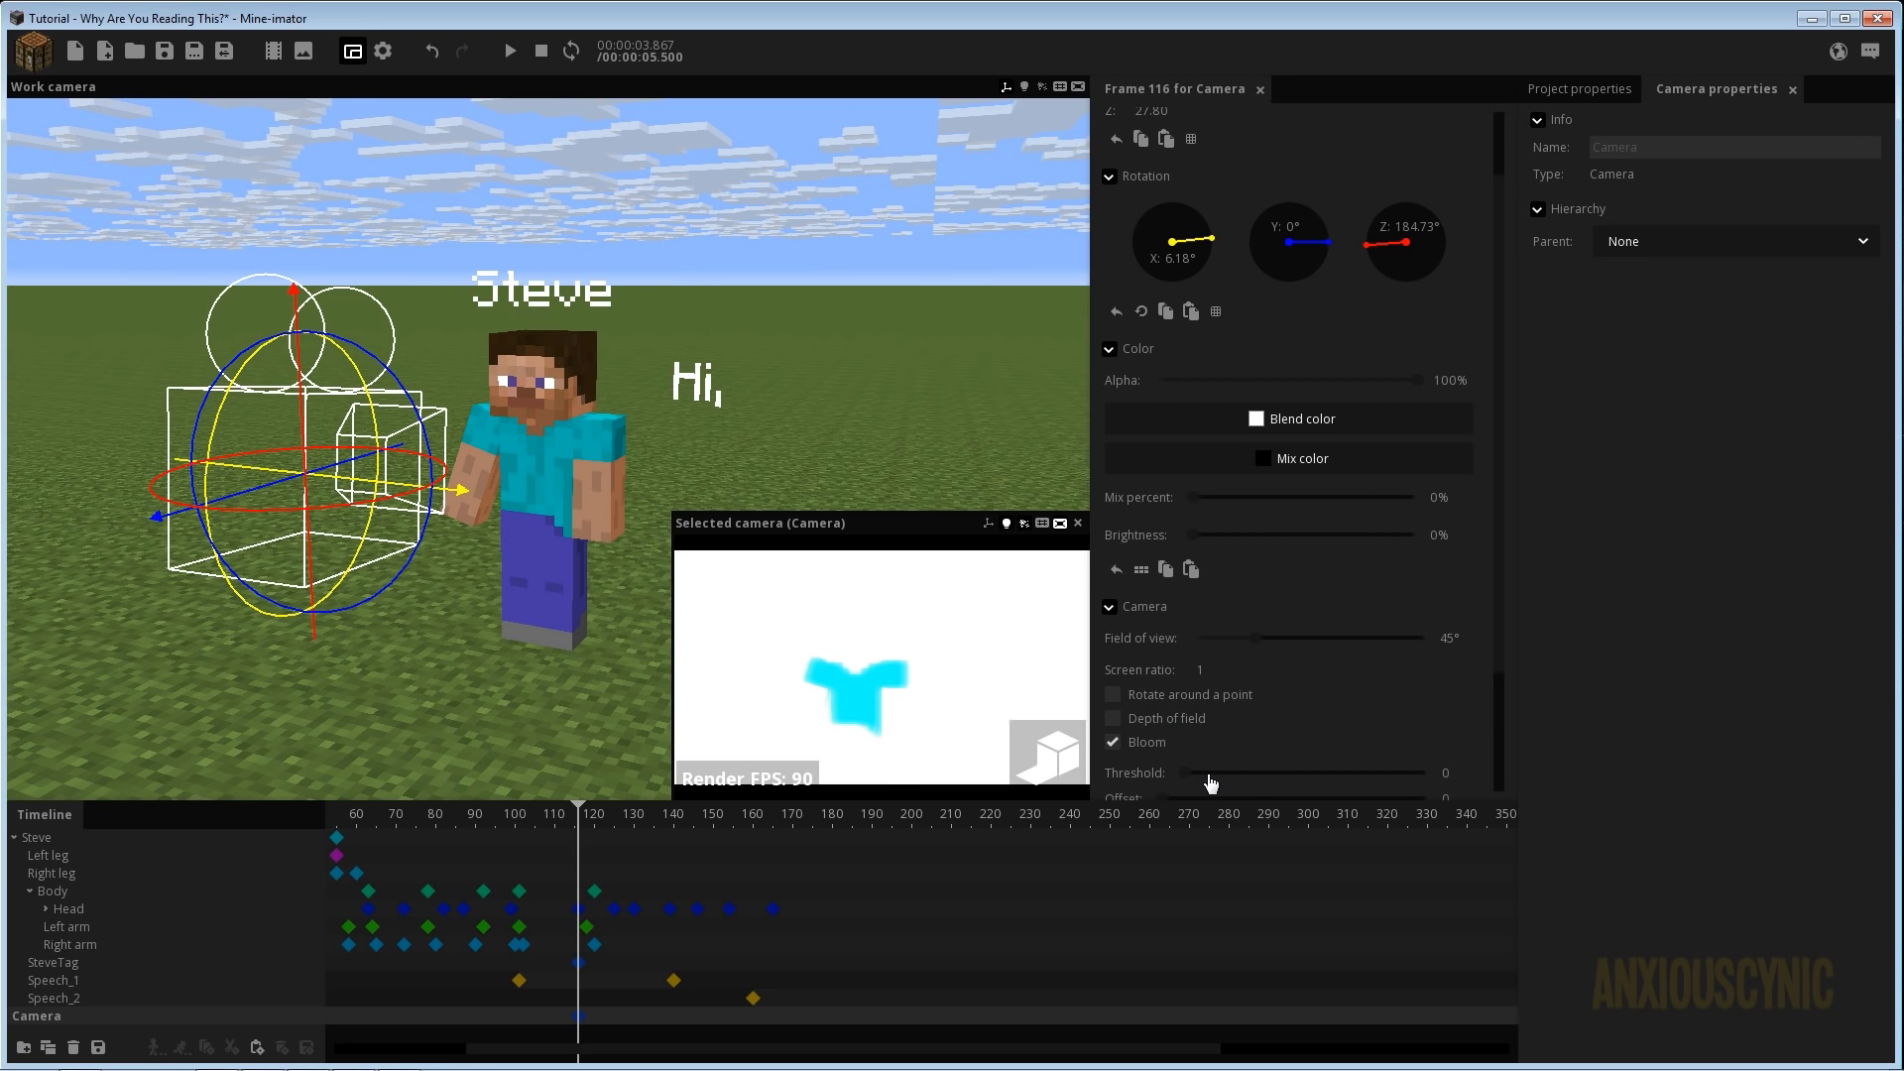
drag(1210, 784, 1320, 786)
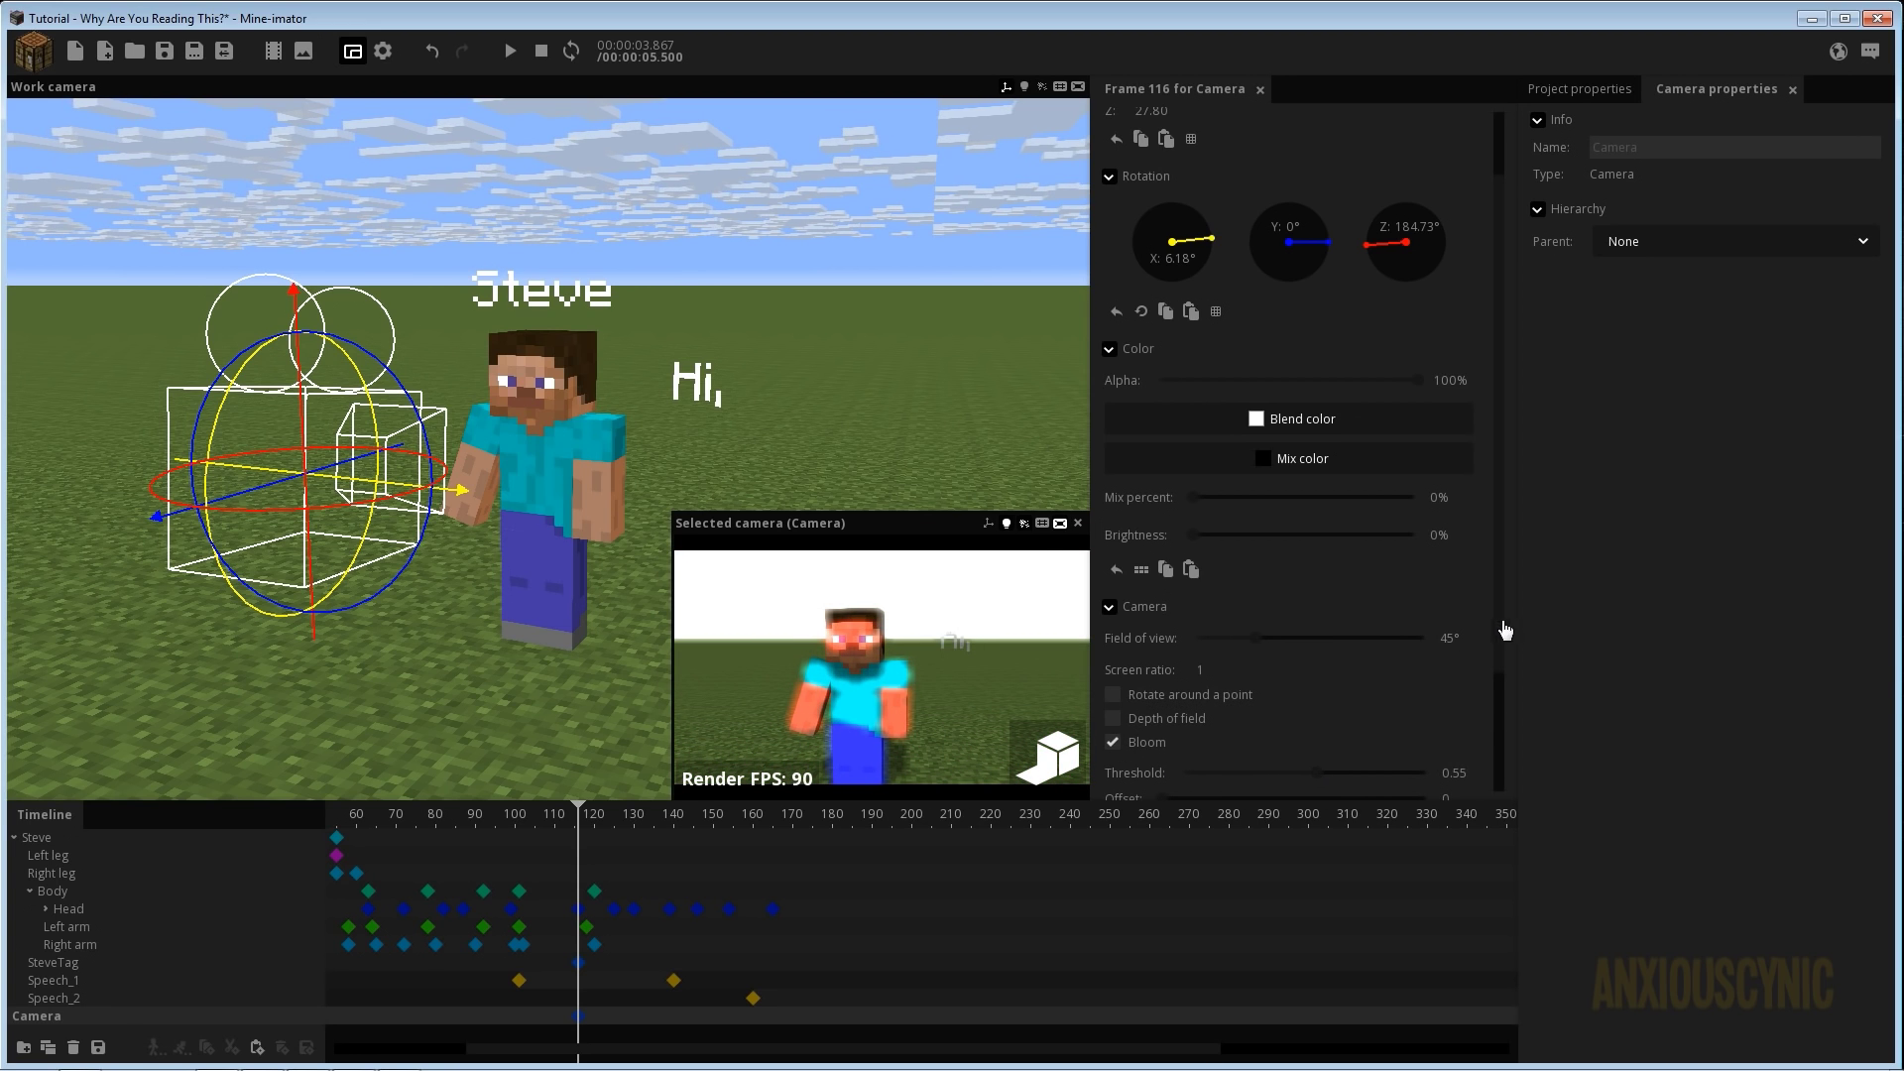
scroll(1315, 747, down, 3)
drag(1202, 638, 1247, 639)
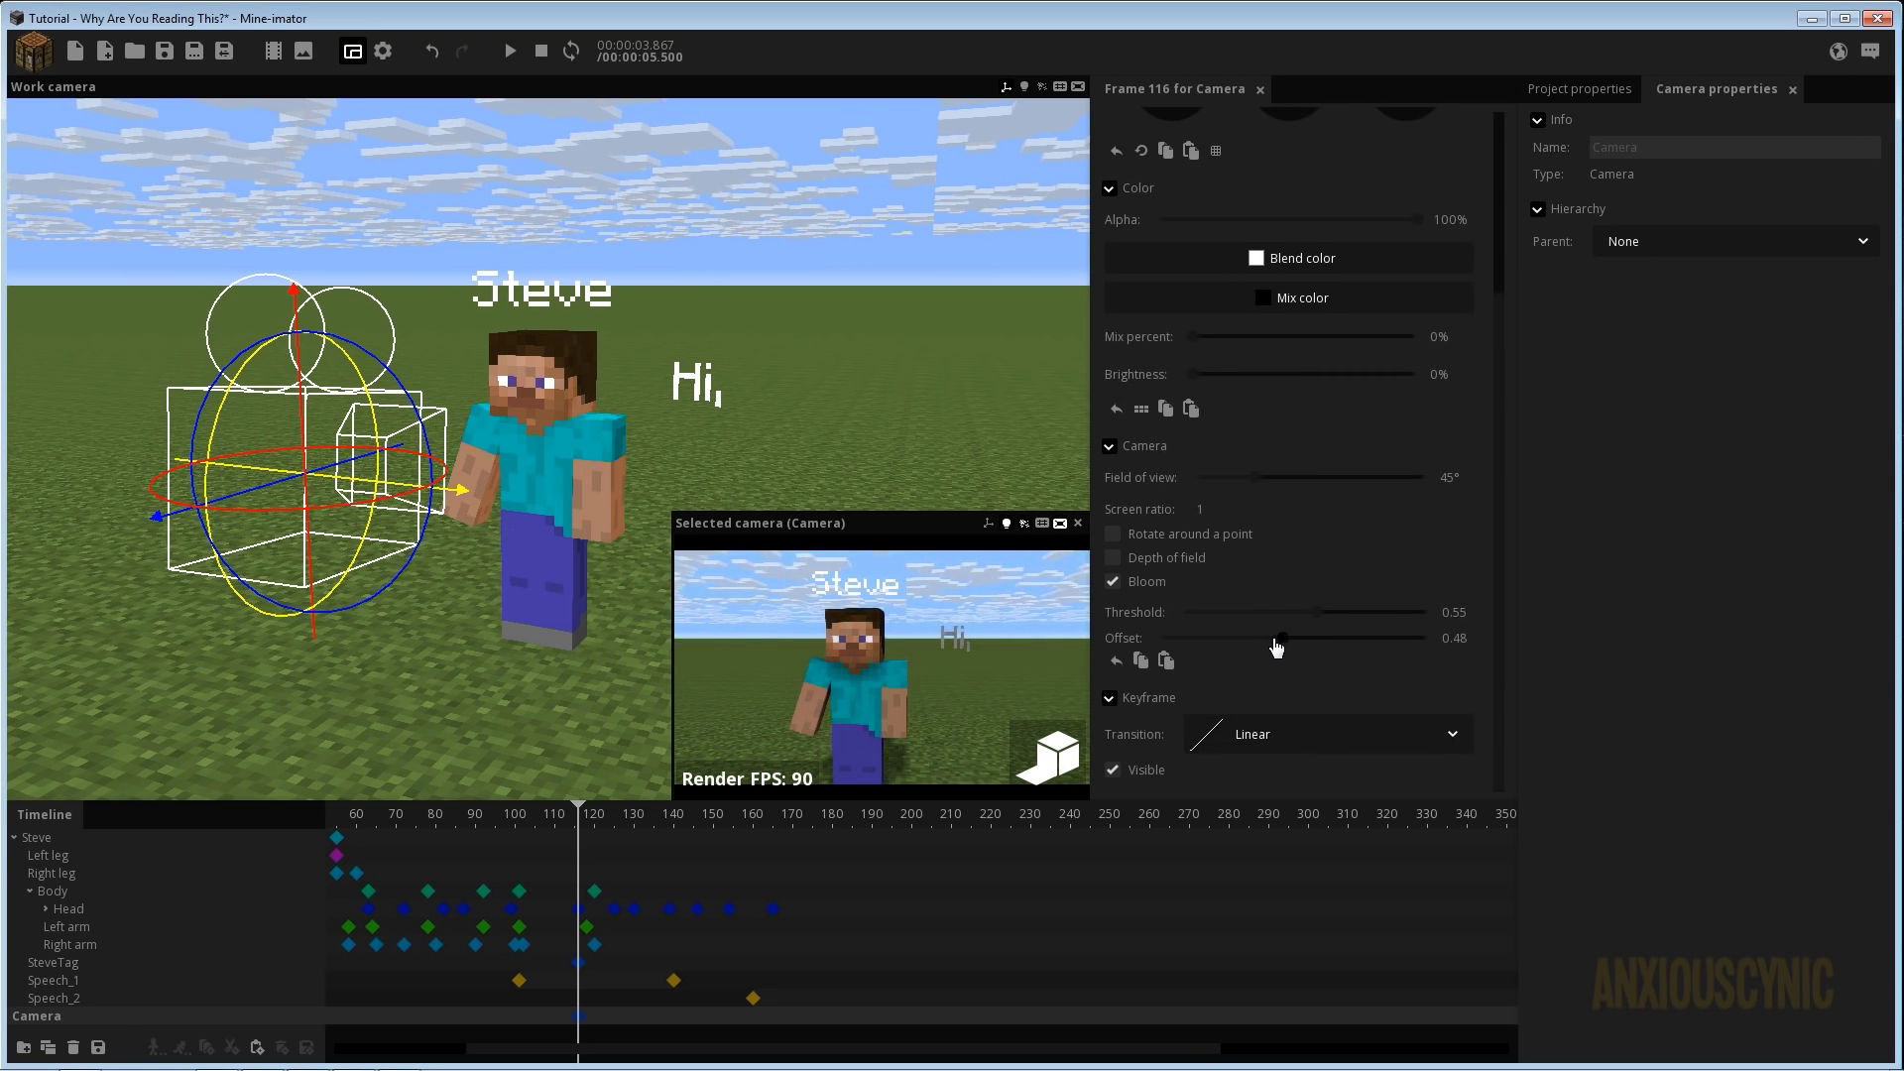
click(1289, 613)
click(1287, 615)
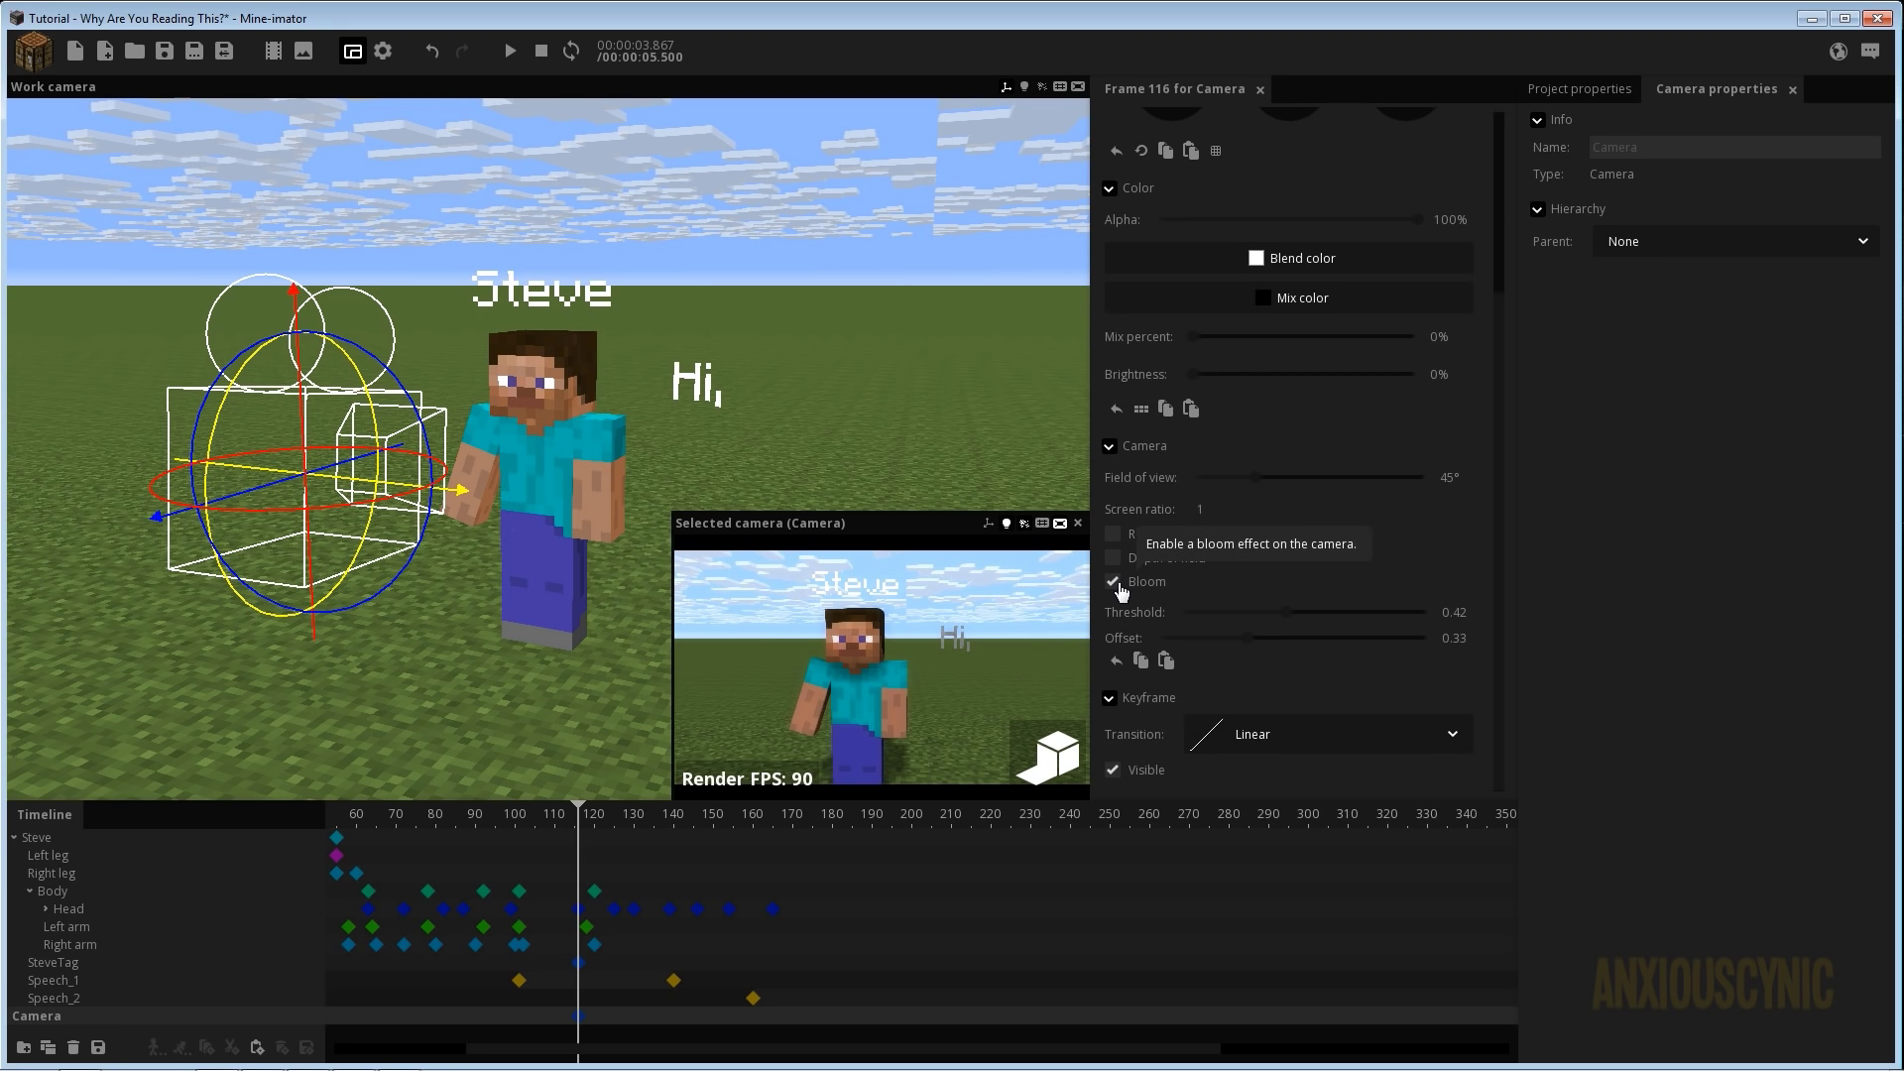
Set the brightness of Speech_1 and Speech_2 to 100% at frame 116, and save the project.
click(684, 393)
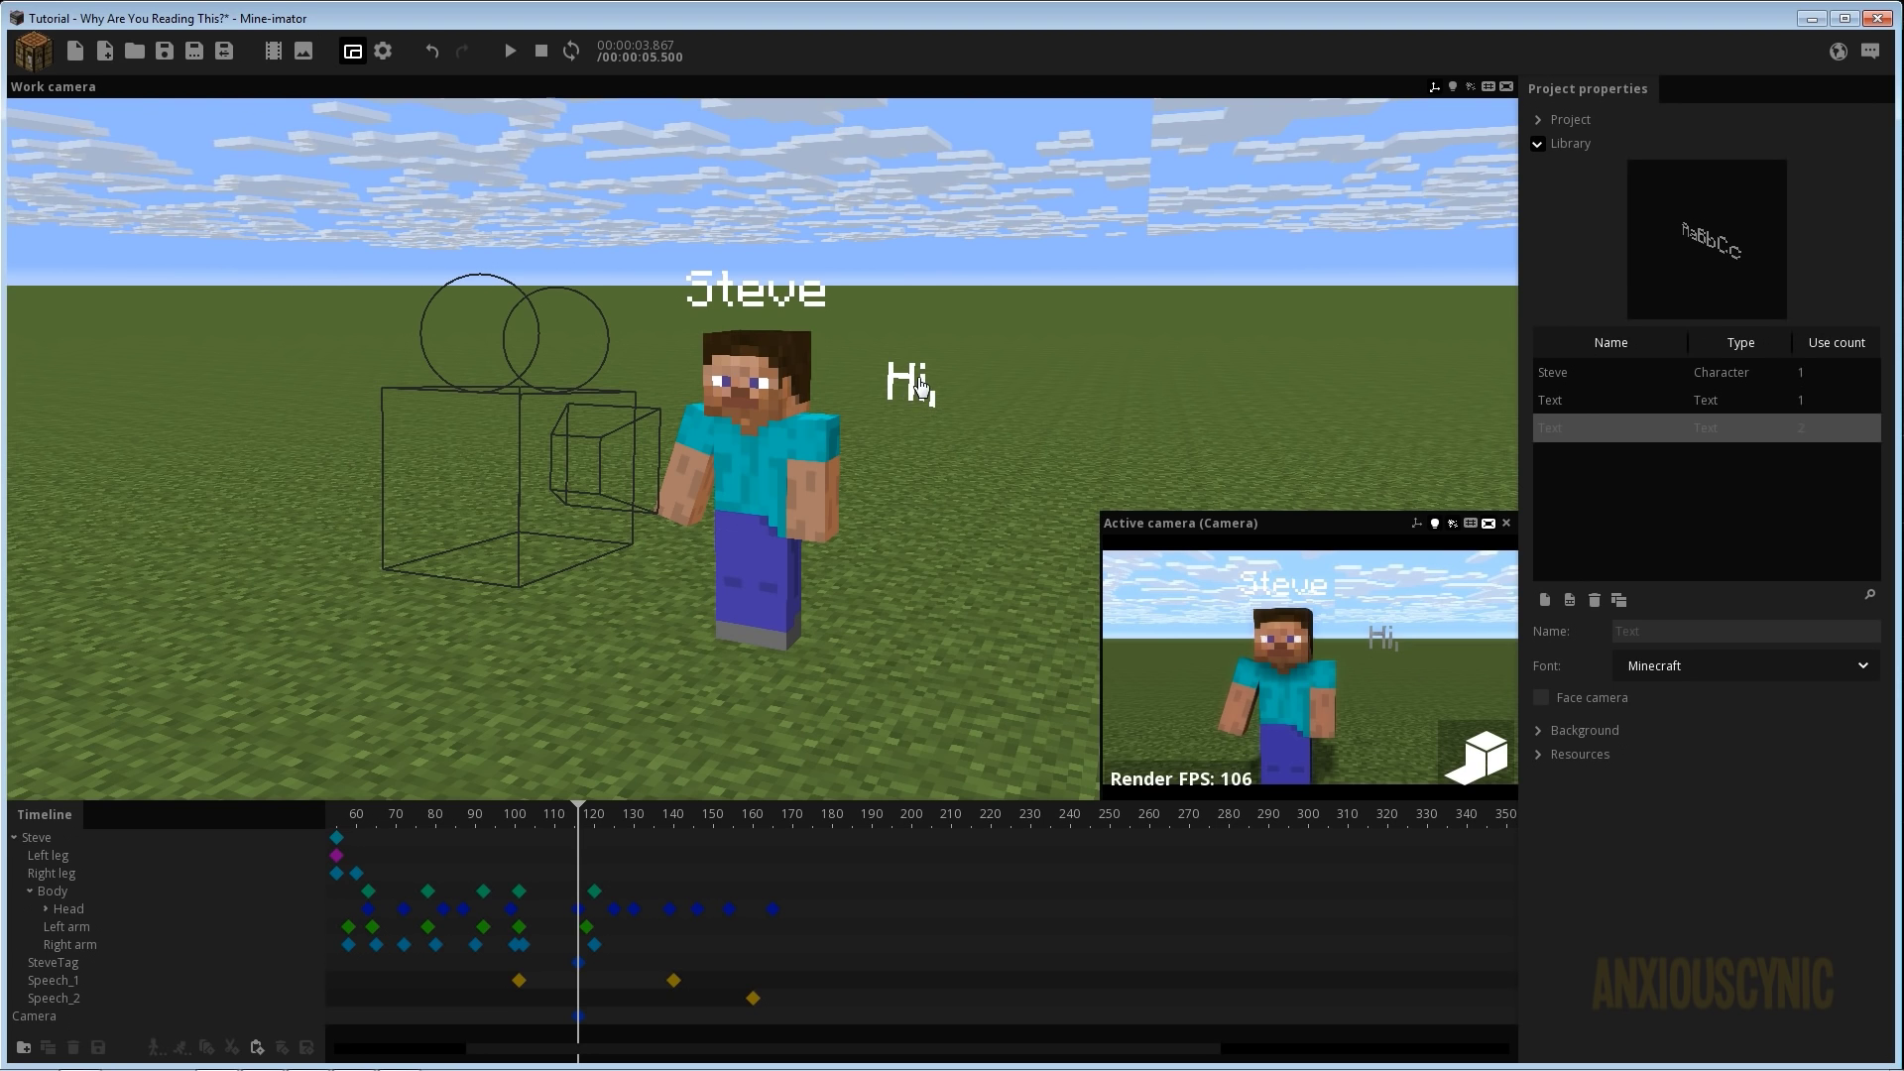
click(60, 980)
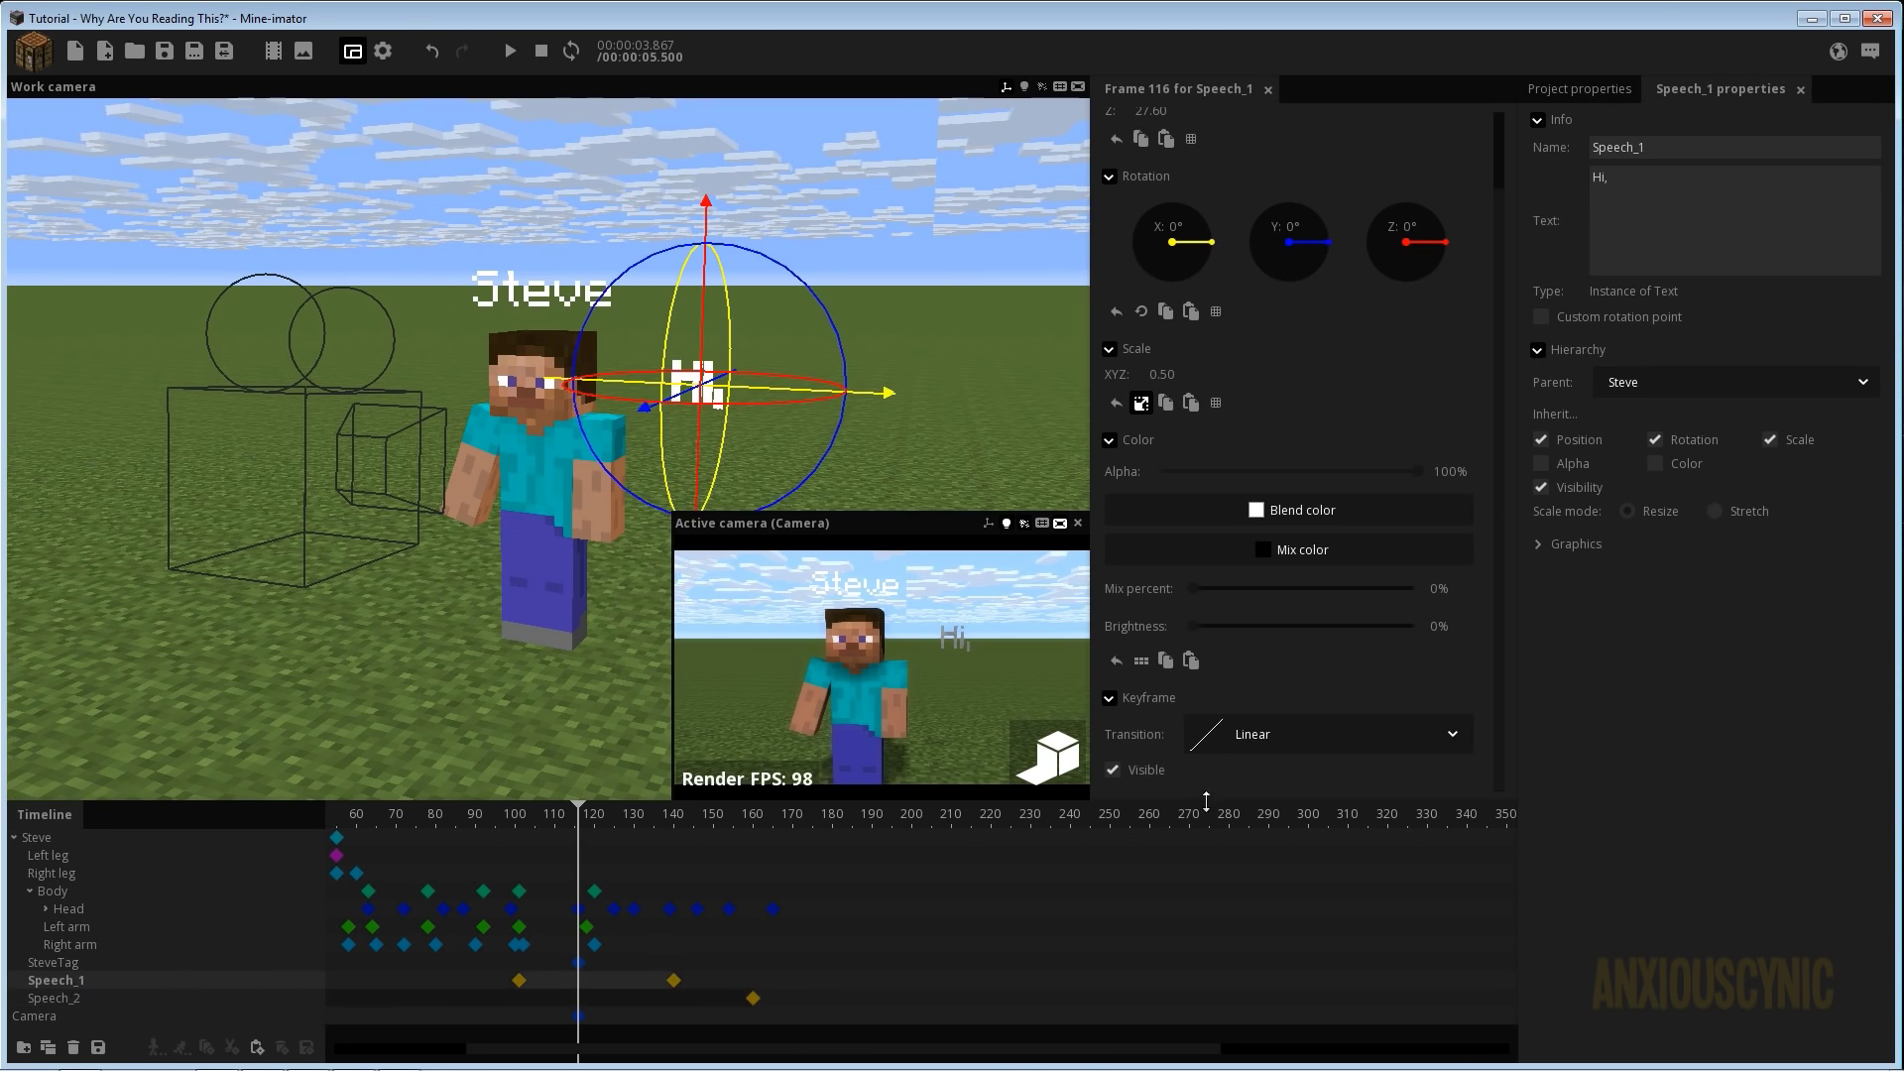
drag(1237, 629, 1584, 610)
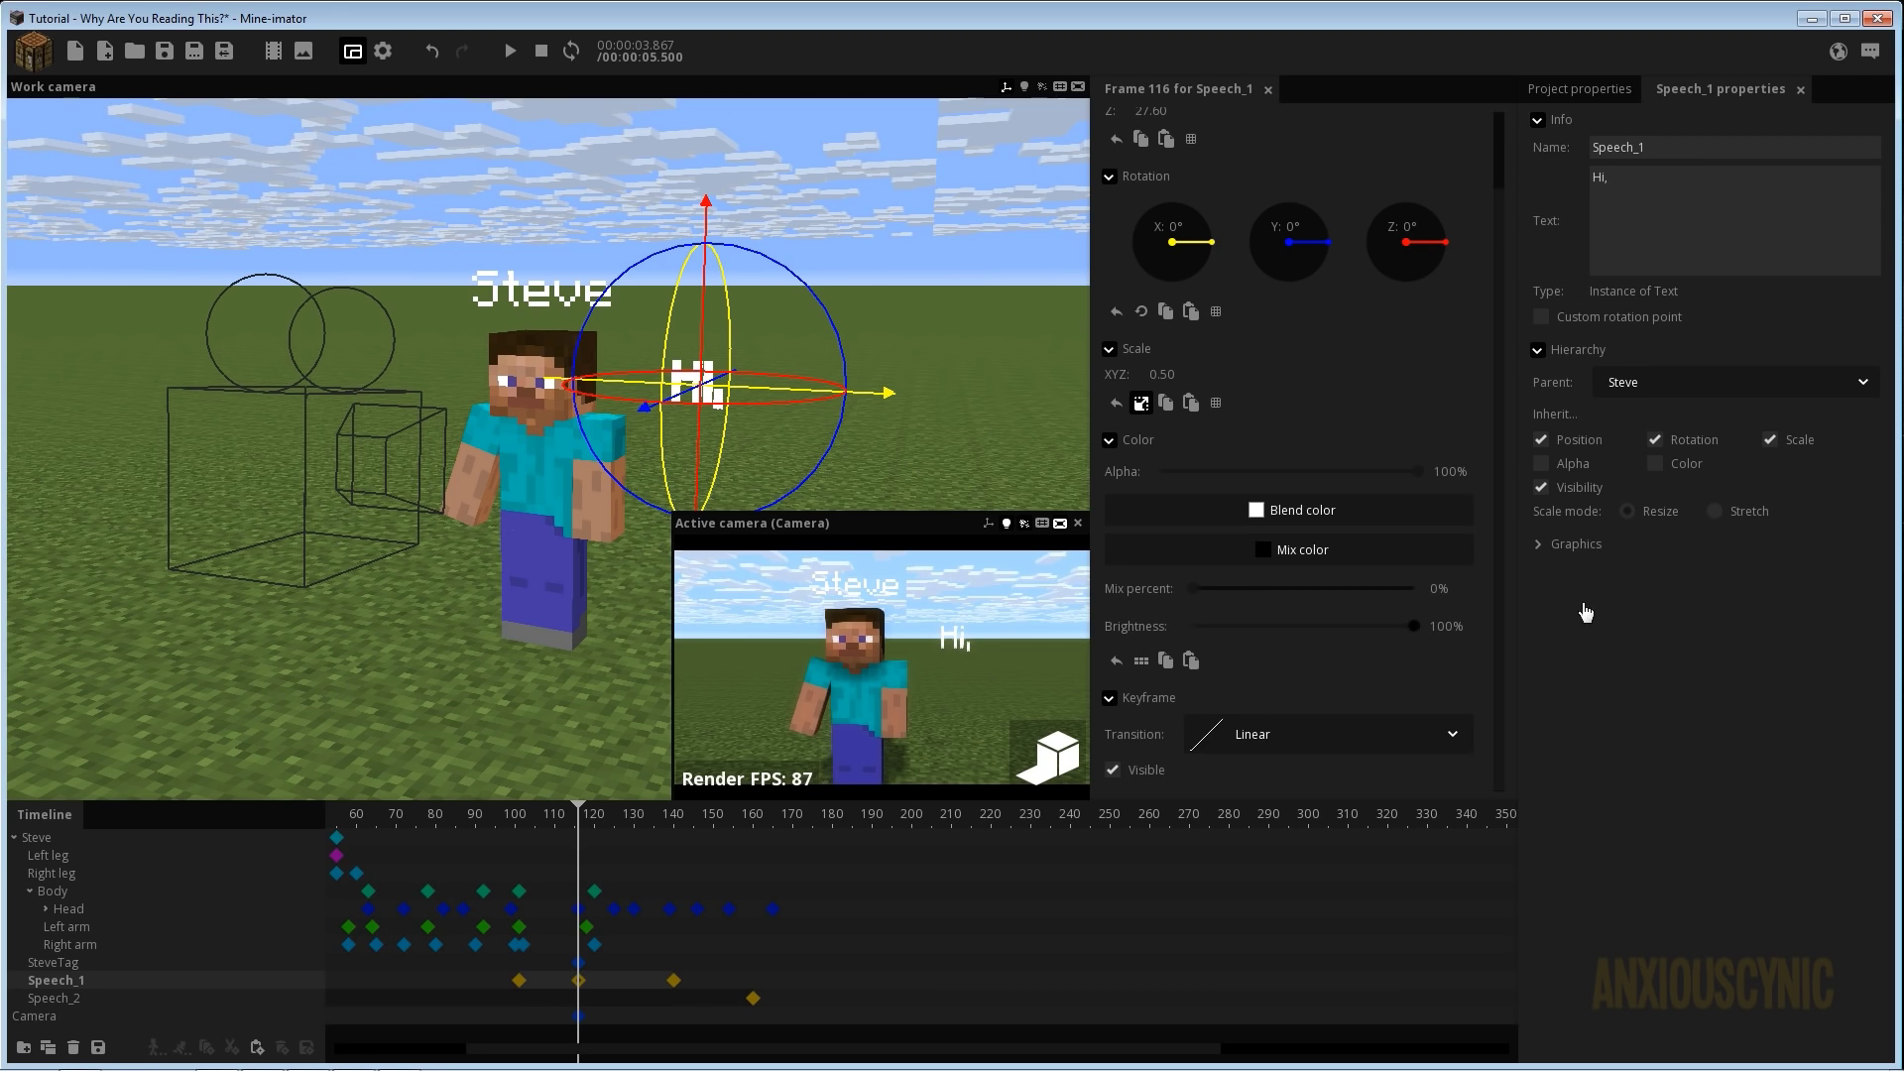
click(100, 999)
drag(1248, 634, 1495, 638)
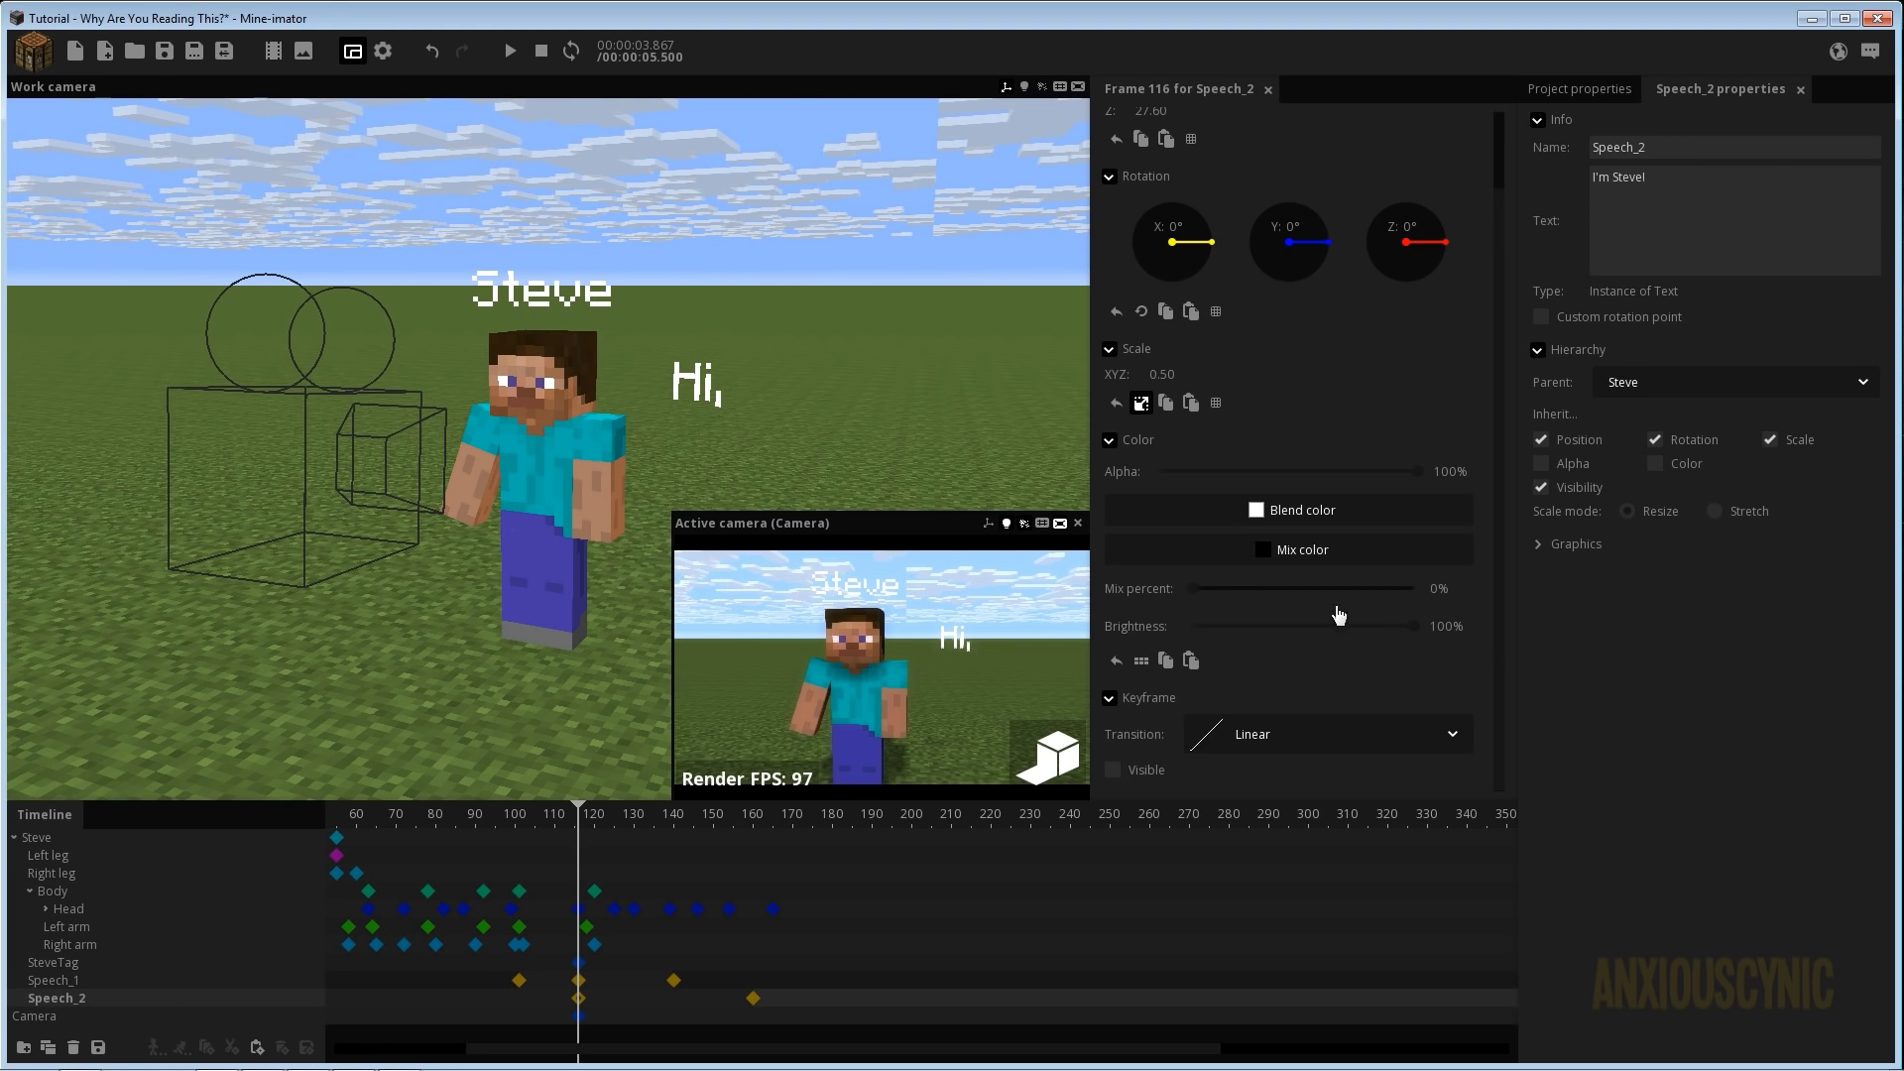
click(165, 55)
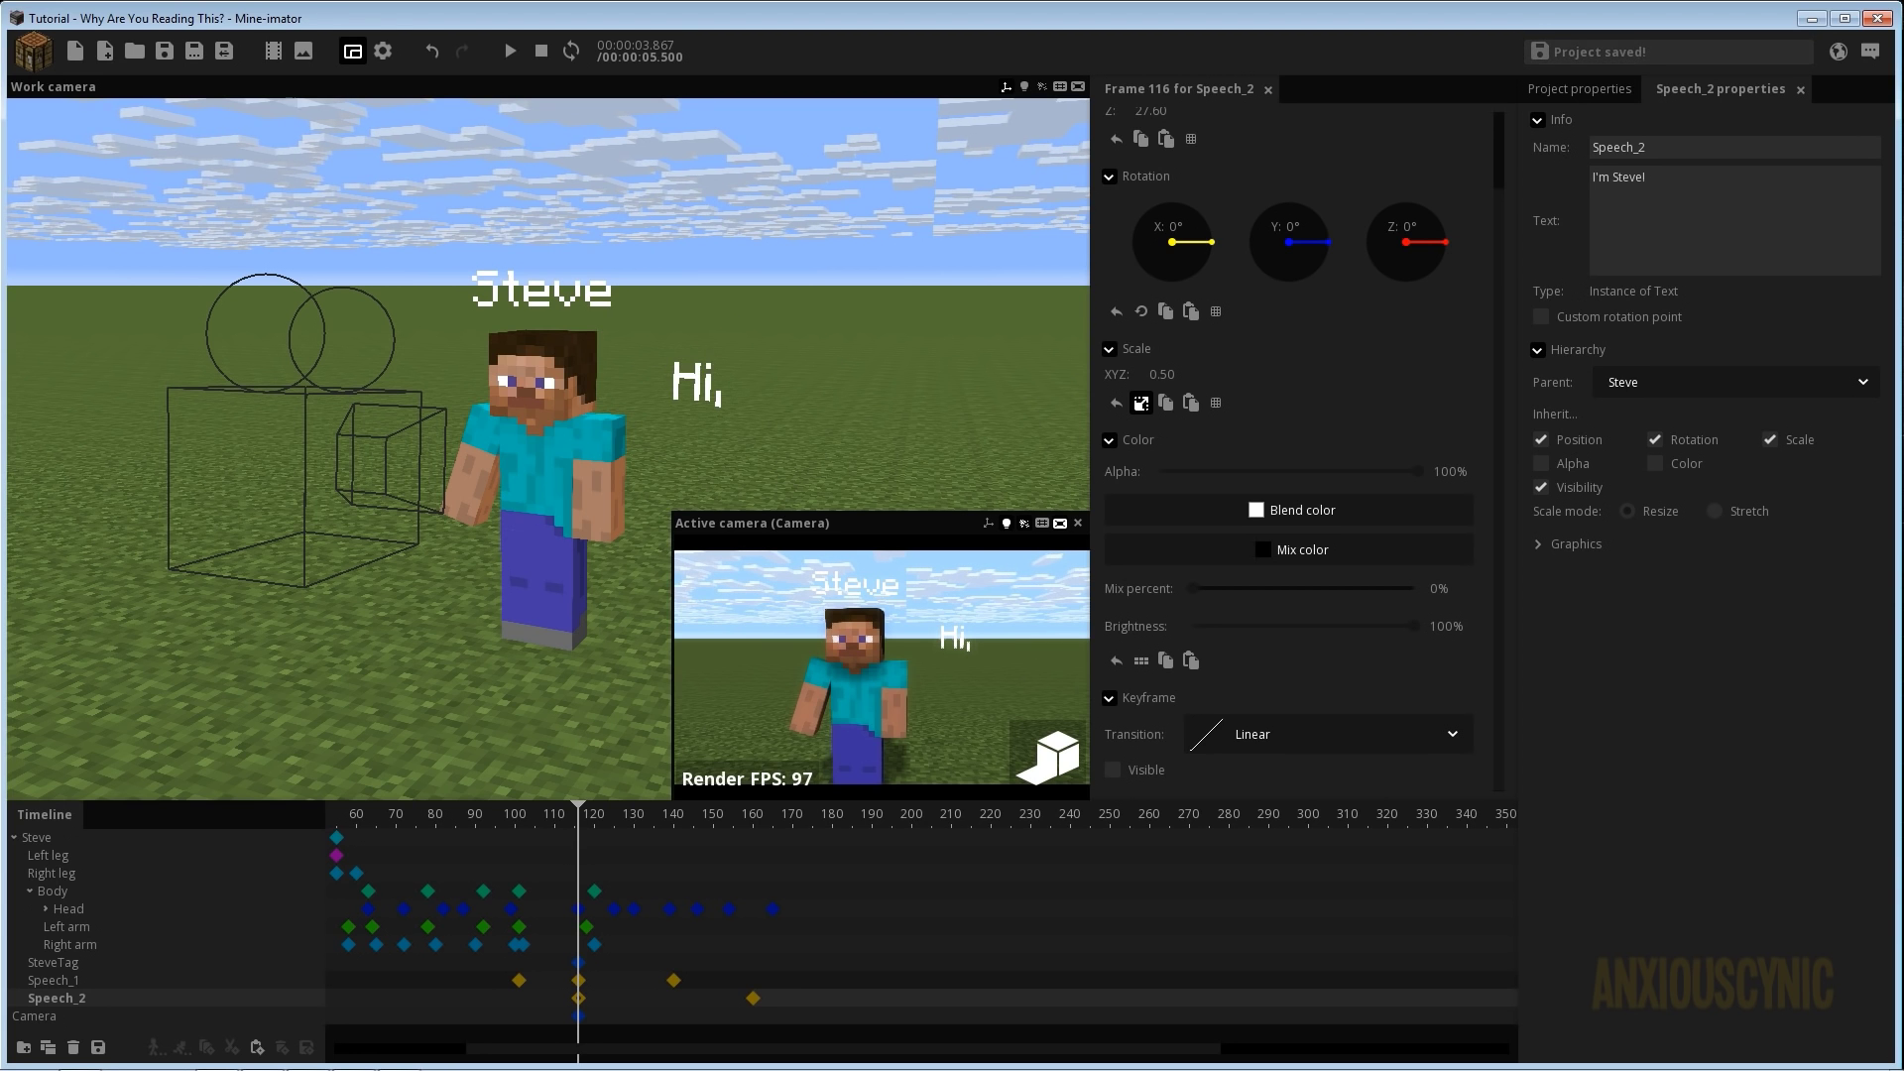
drag(694, 358, 732, 397)
scroll(731, 399, up, 2)
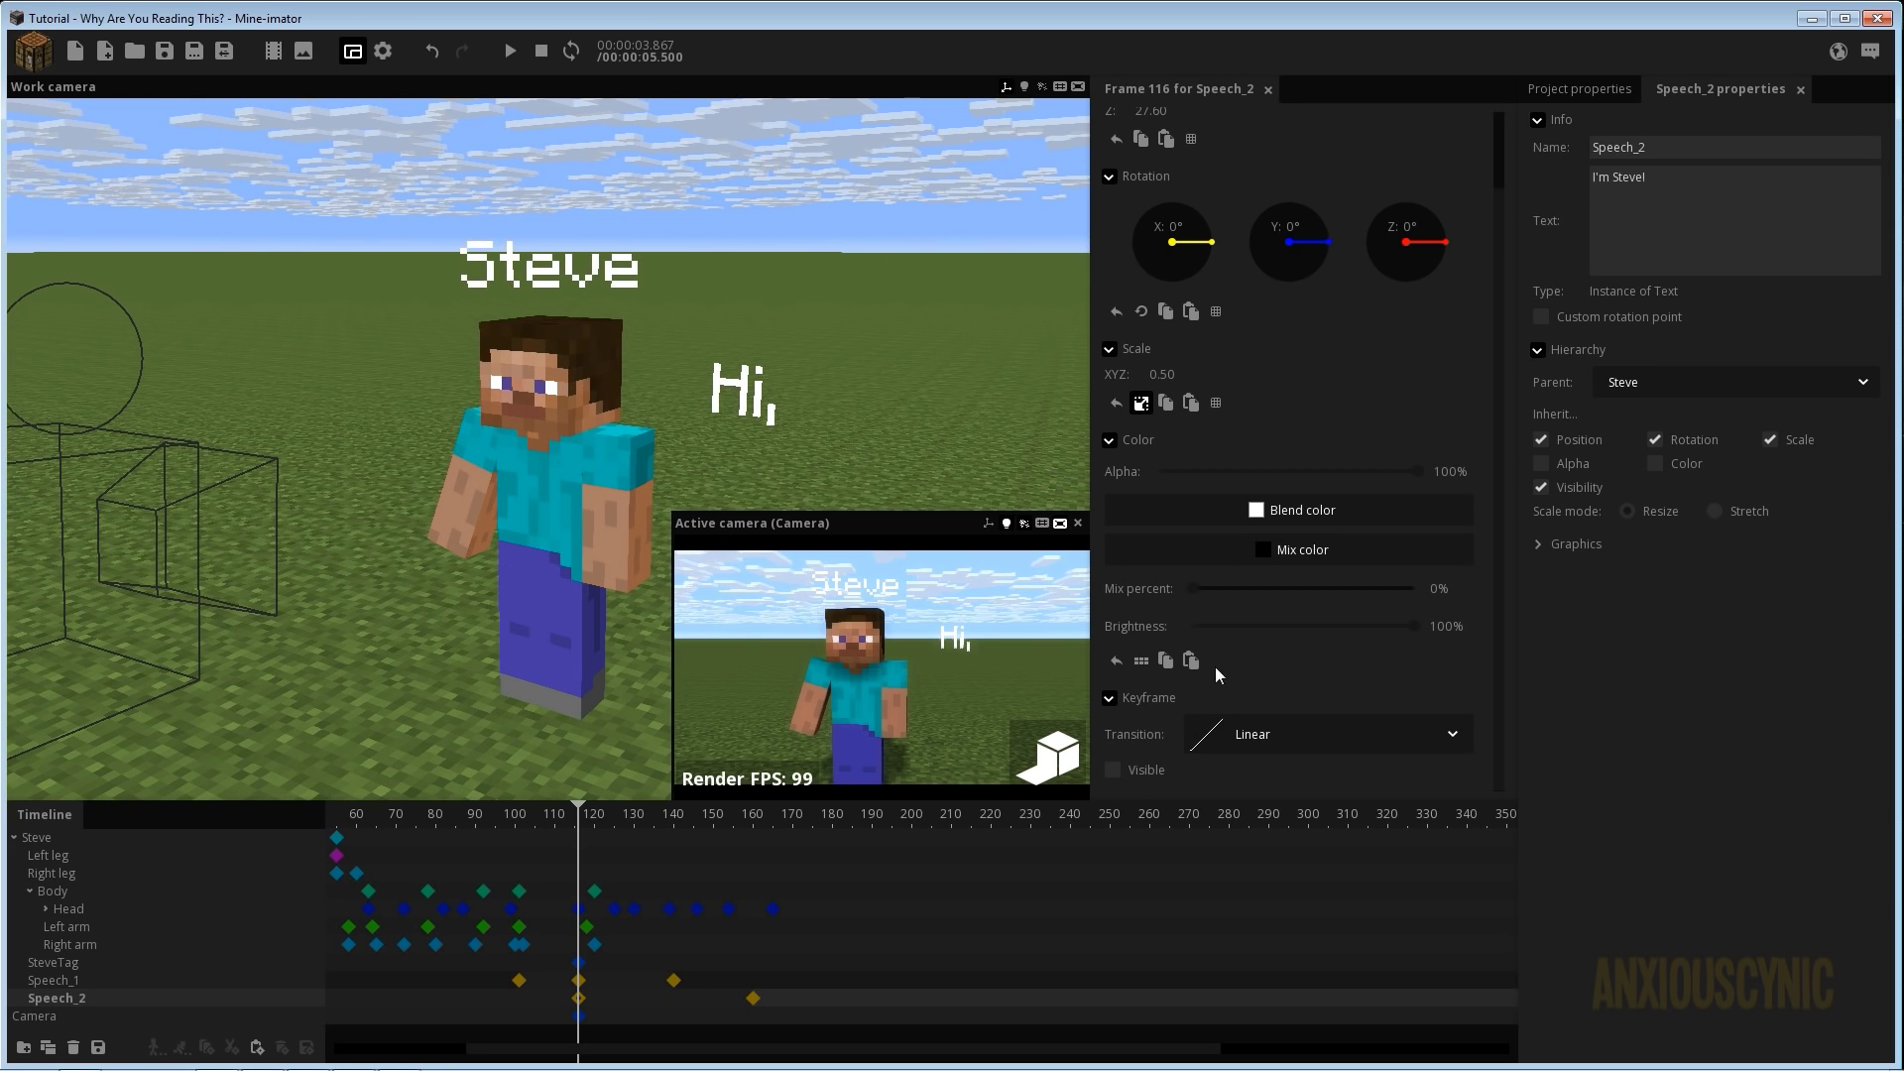
Lower the brightness of Speech_2, set Speech_1's brightness to 50% at frame 116, and save the project.
mouse_move(1274, 631)
mouse_down()
mouse_move(1241, 625)
mouse_move(1266, 630)
mouse_up()
click(203, 982)
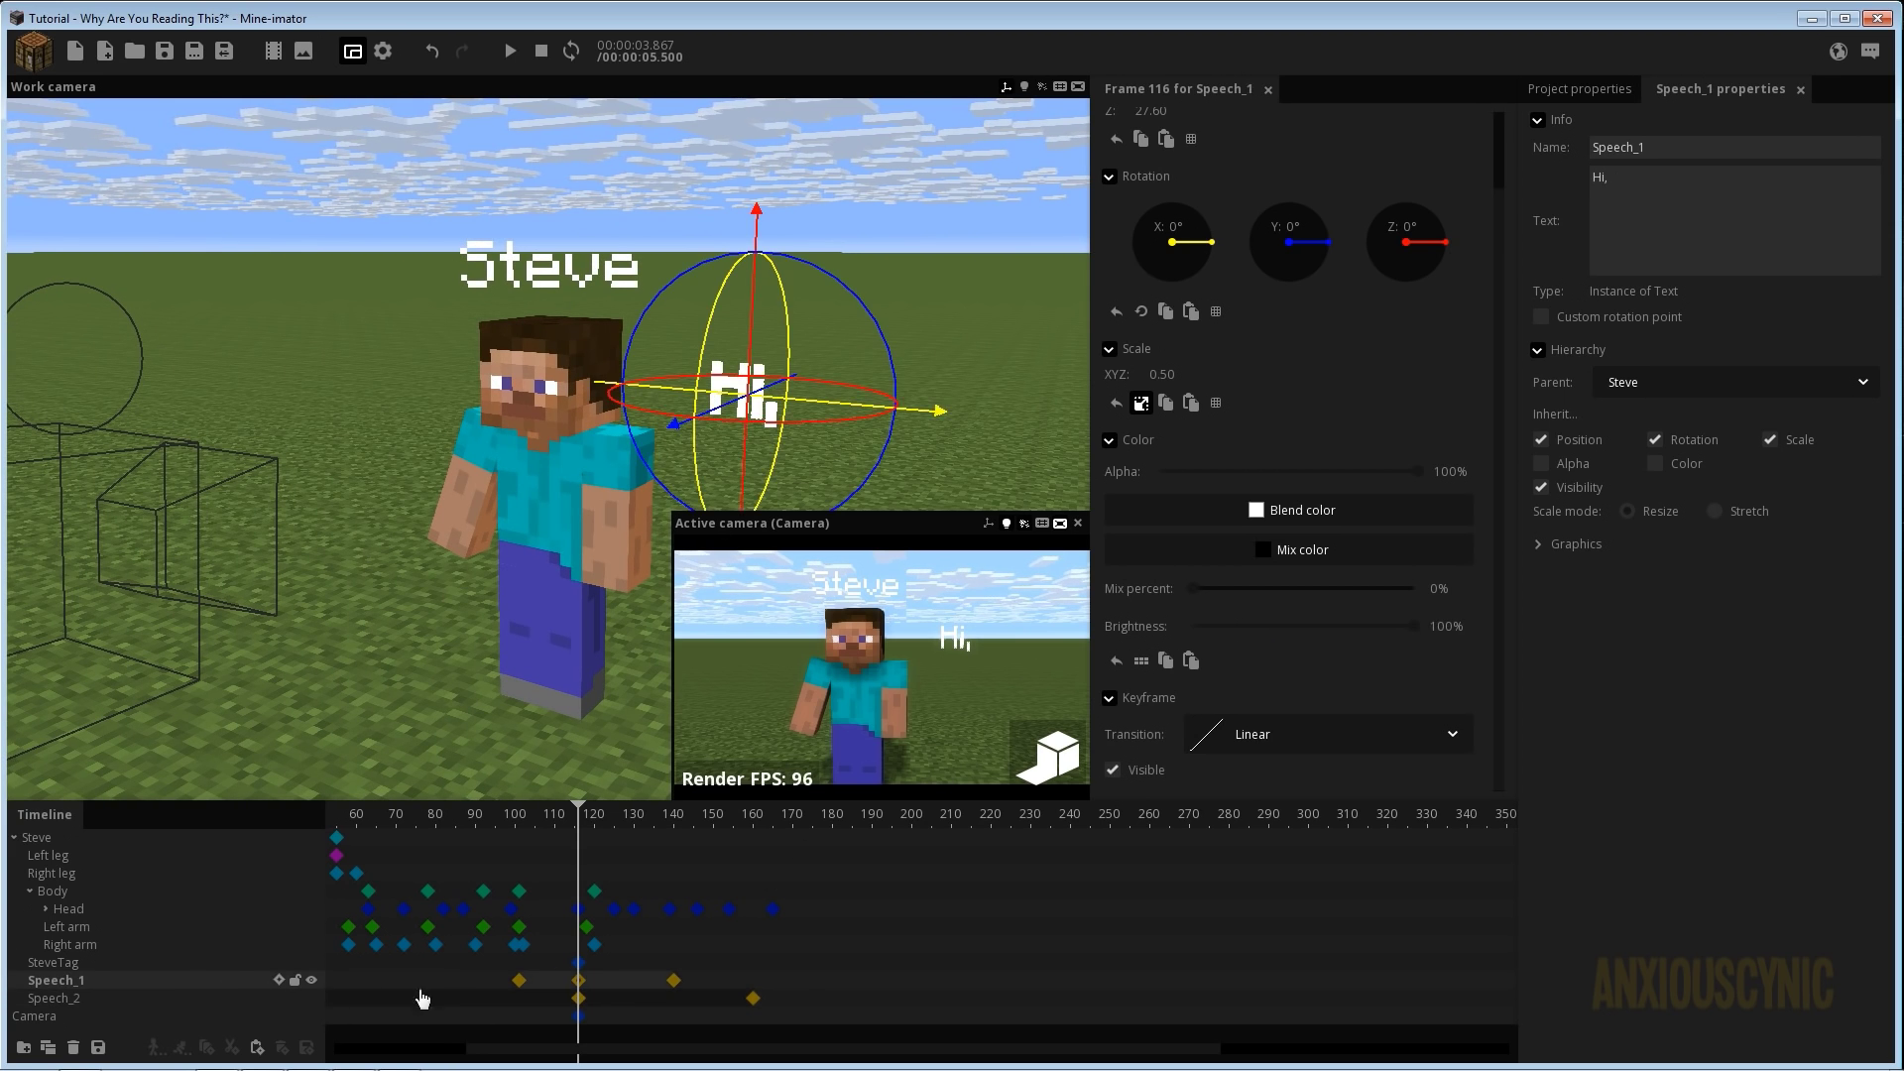
mouse_move(1287, 632)
mouse_down()
mouse_move(1211, 637)
mouse_move(1305, 624)
mouse_up()
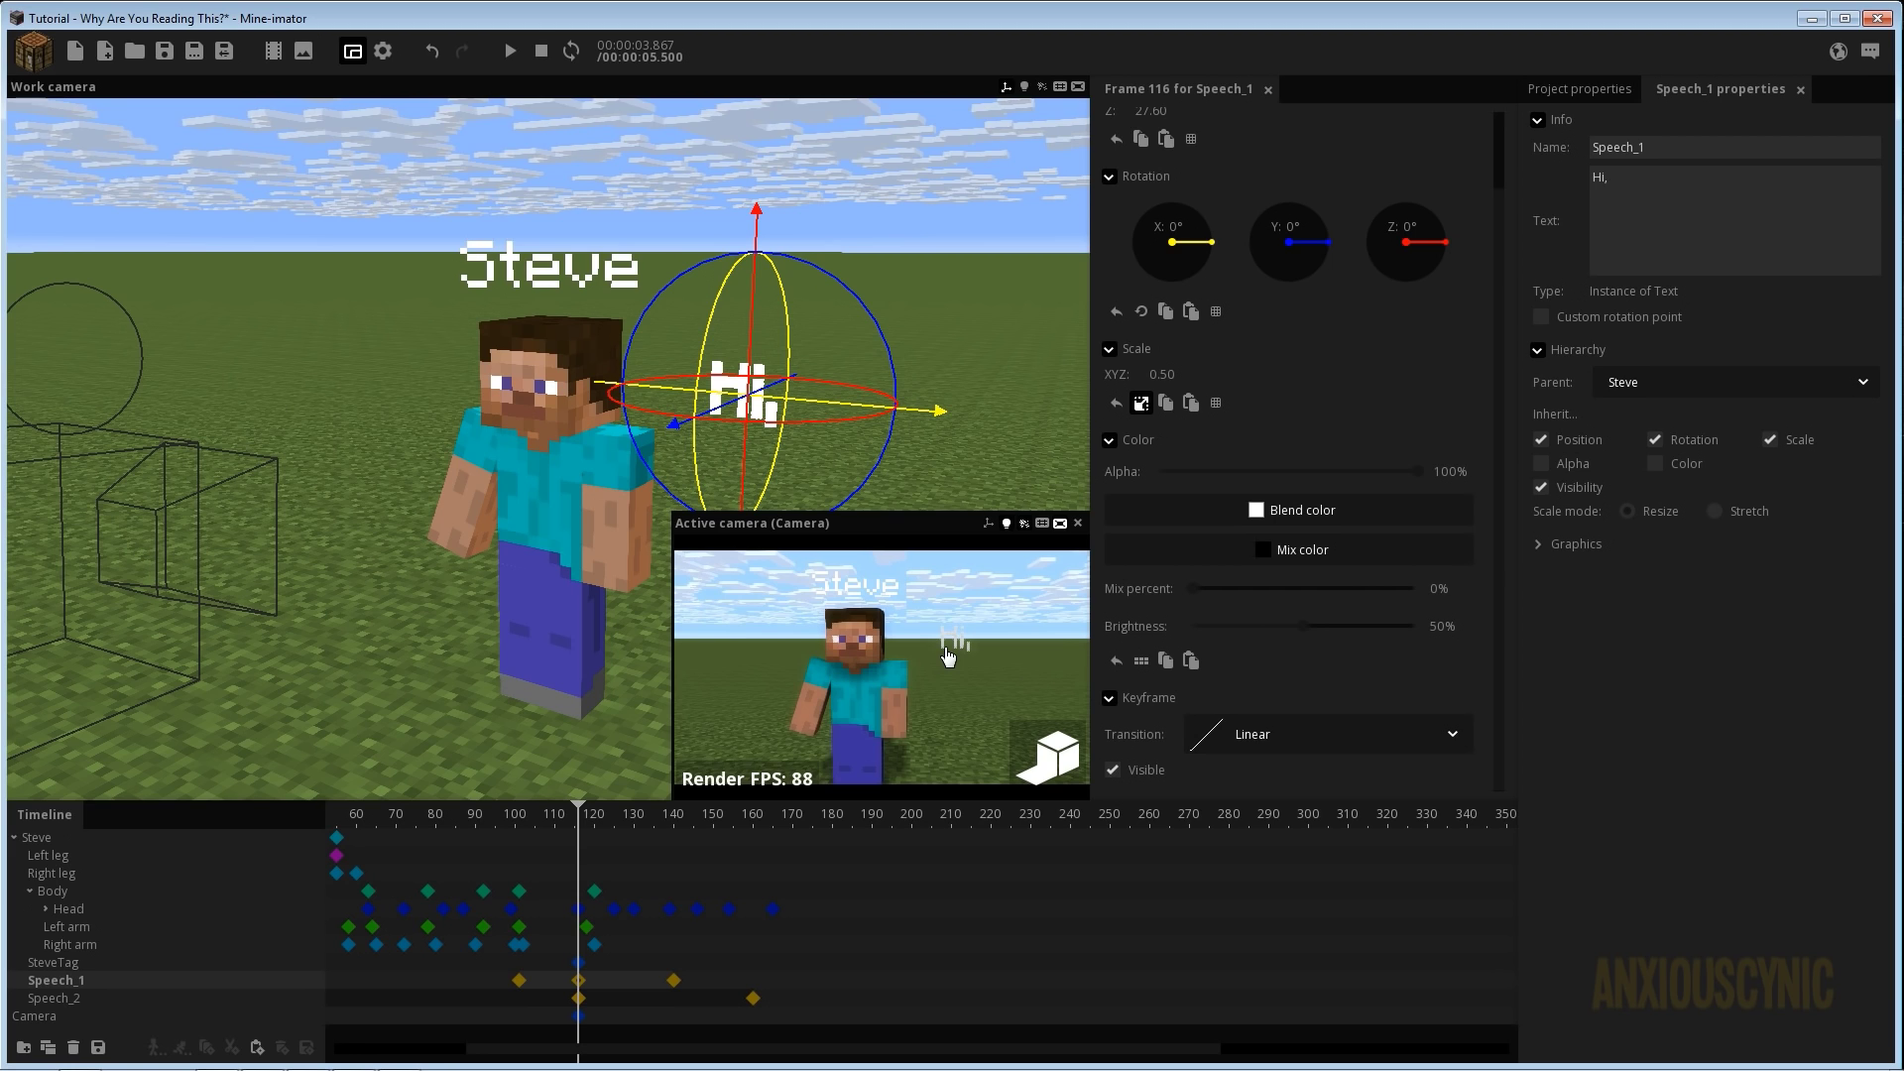
key(ctrl+s)
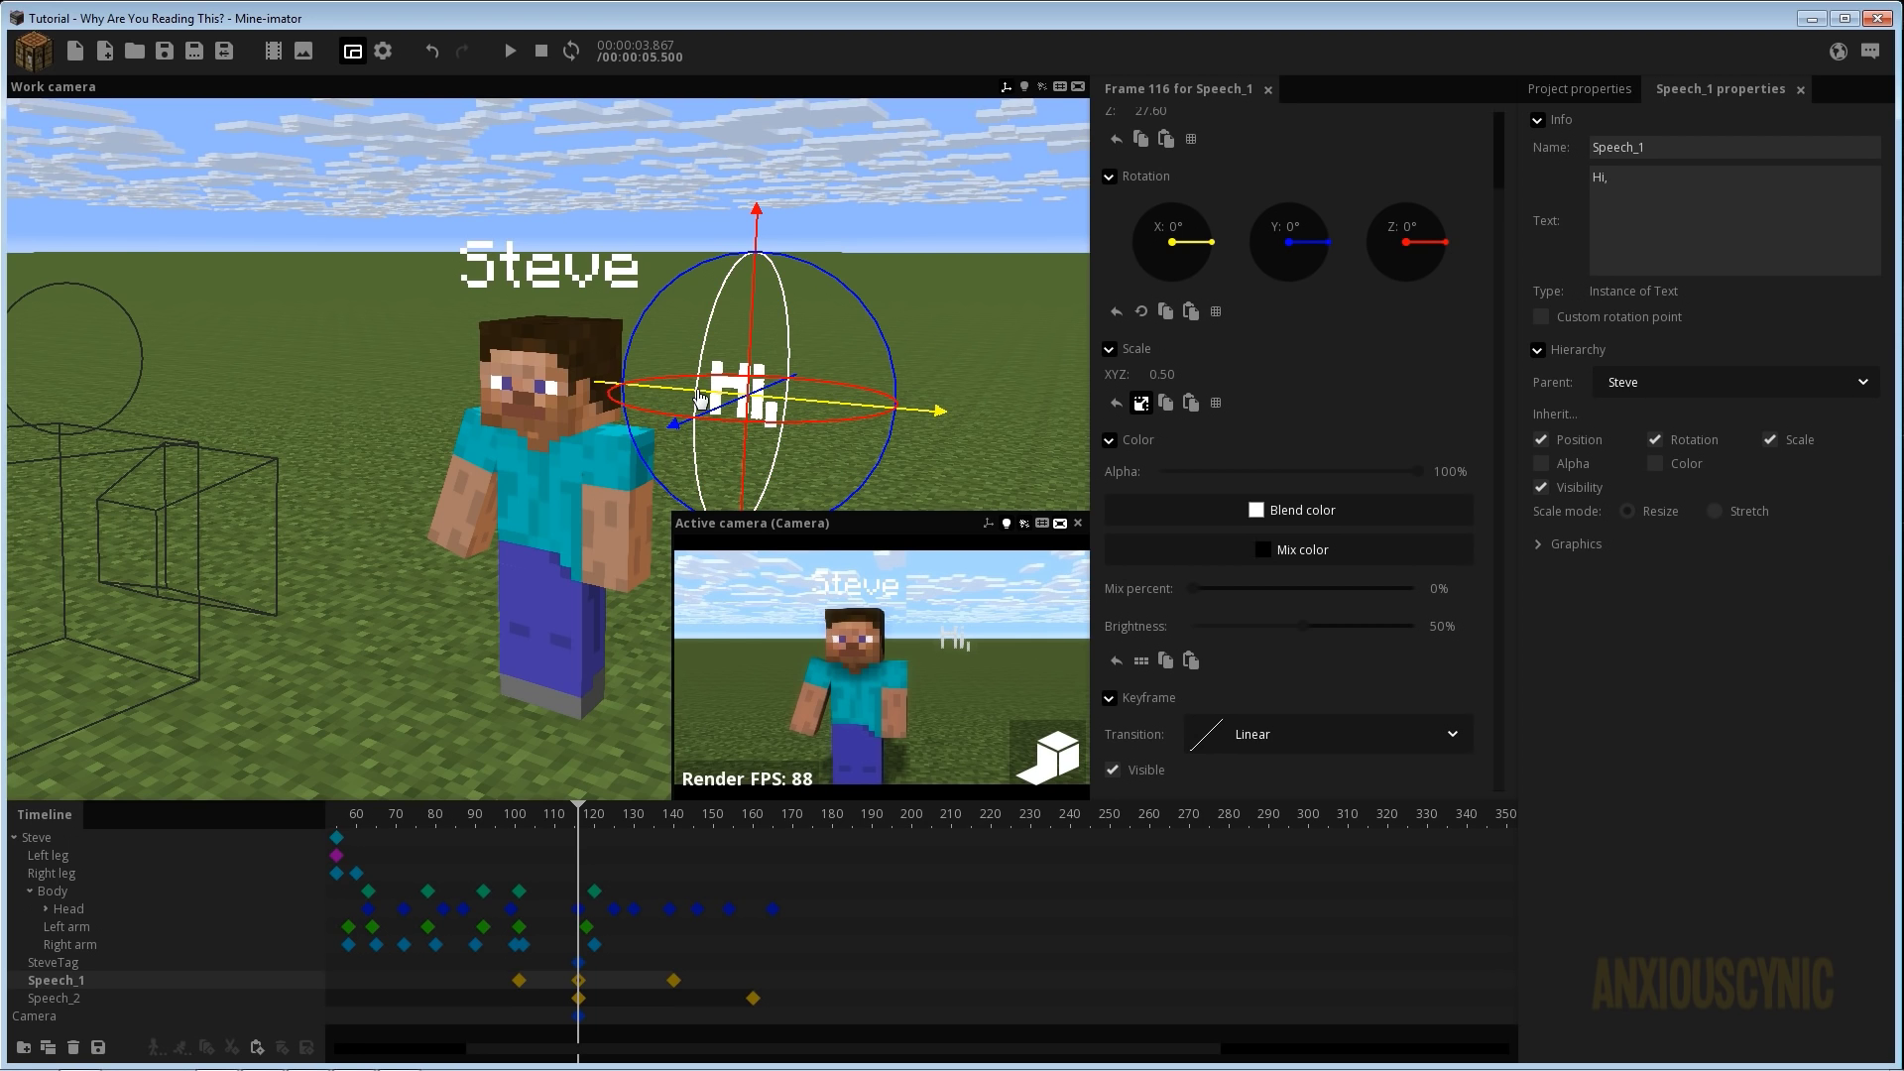
Parent Speech_1 to the camera and reset its position to 0 on all axes.
right_drag(300, 481, 244, 479)
click(325, 456)
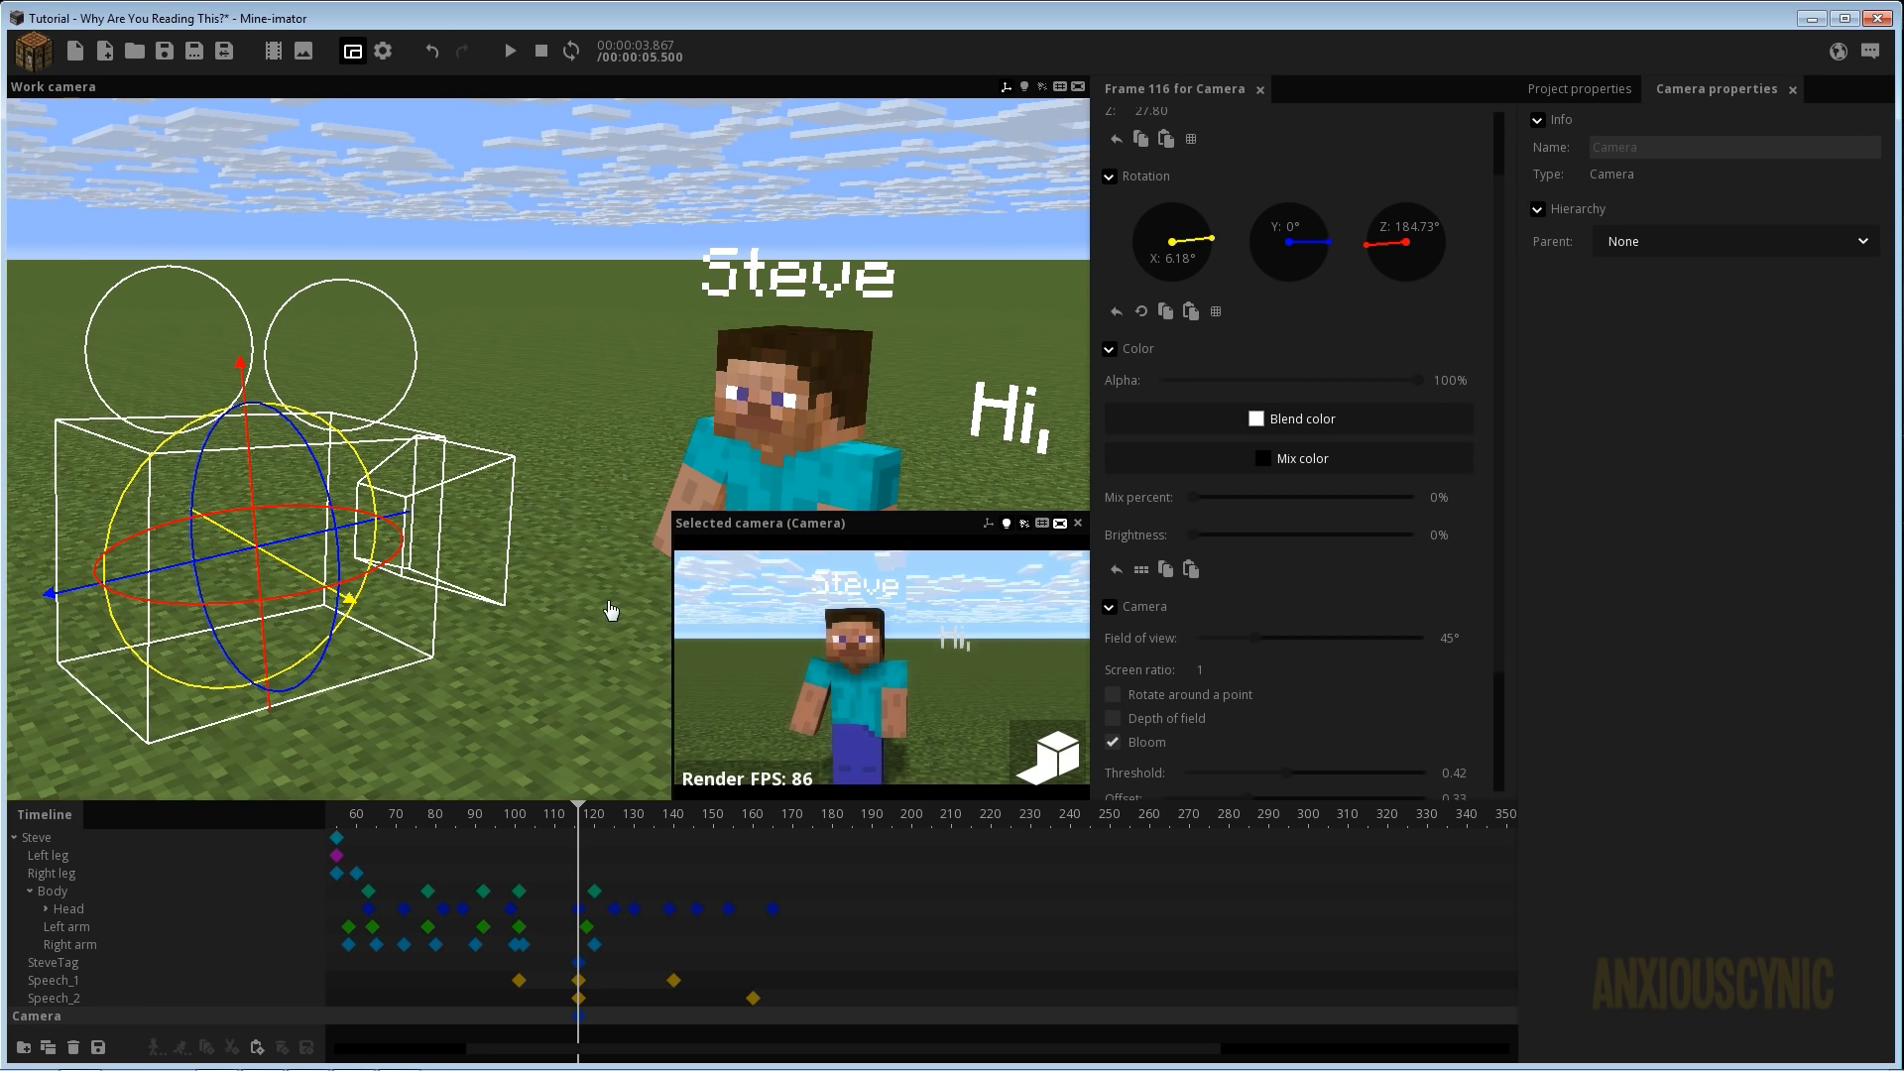
mouse_move(59, 980)
mouse_down()
mouse_move(171, 991)
mouse_move(74, 1013)
mouse_up()
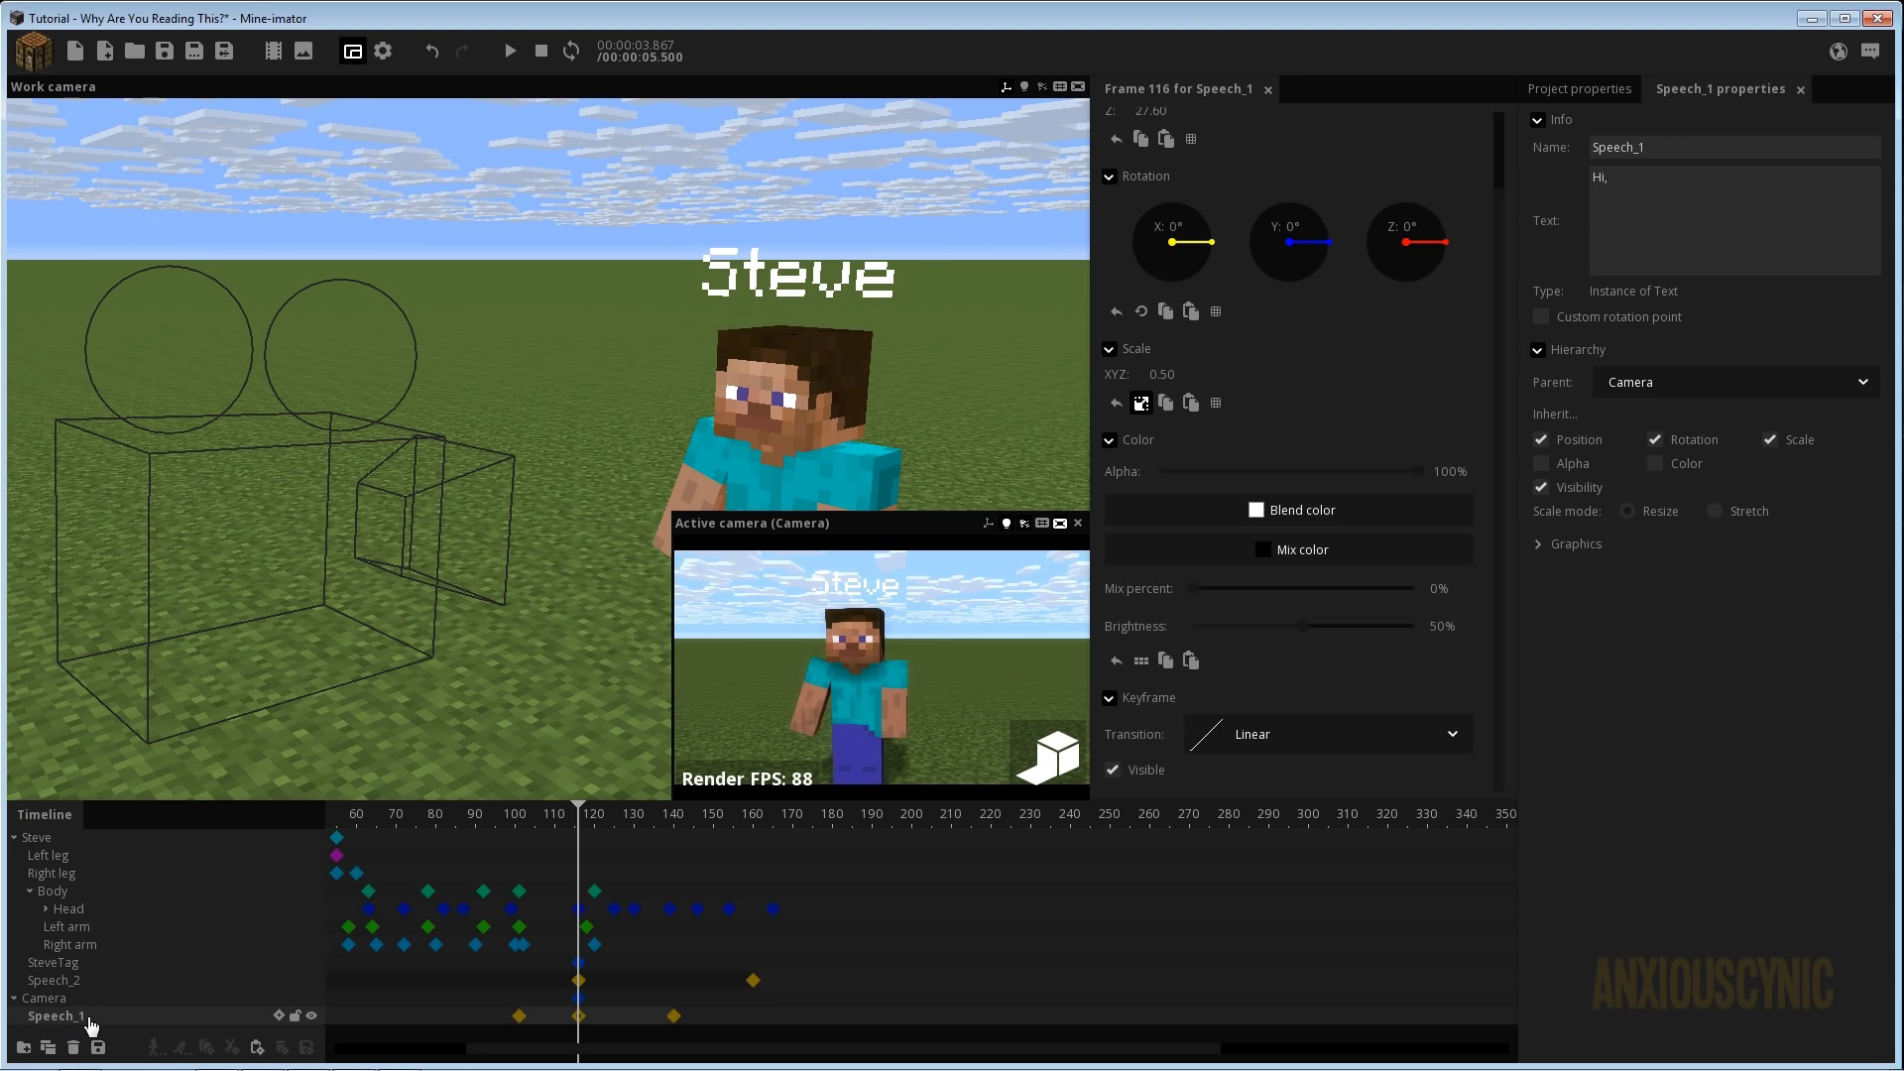
scroll(1458, 333, up, 2)
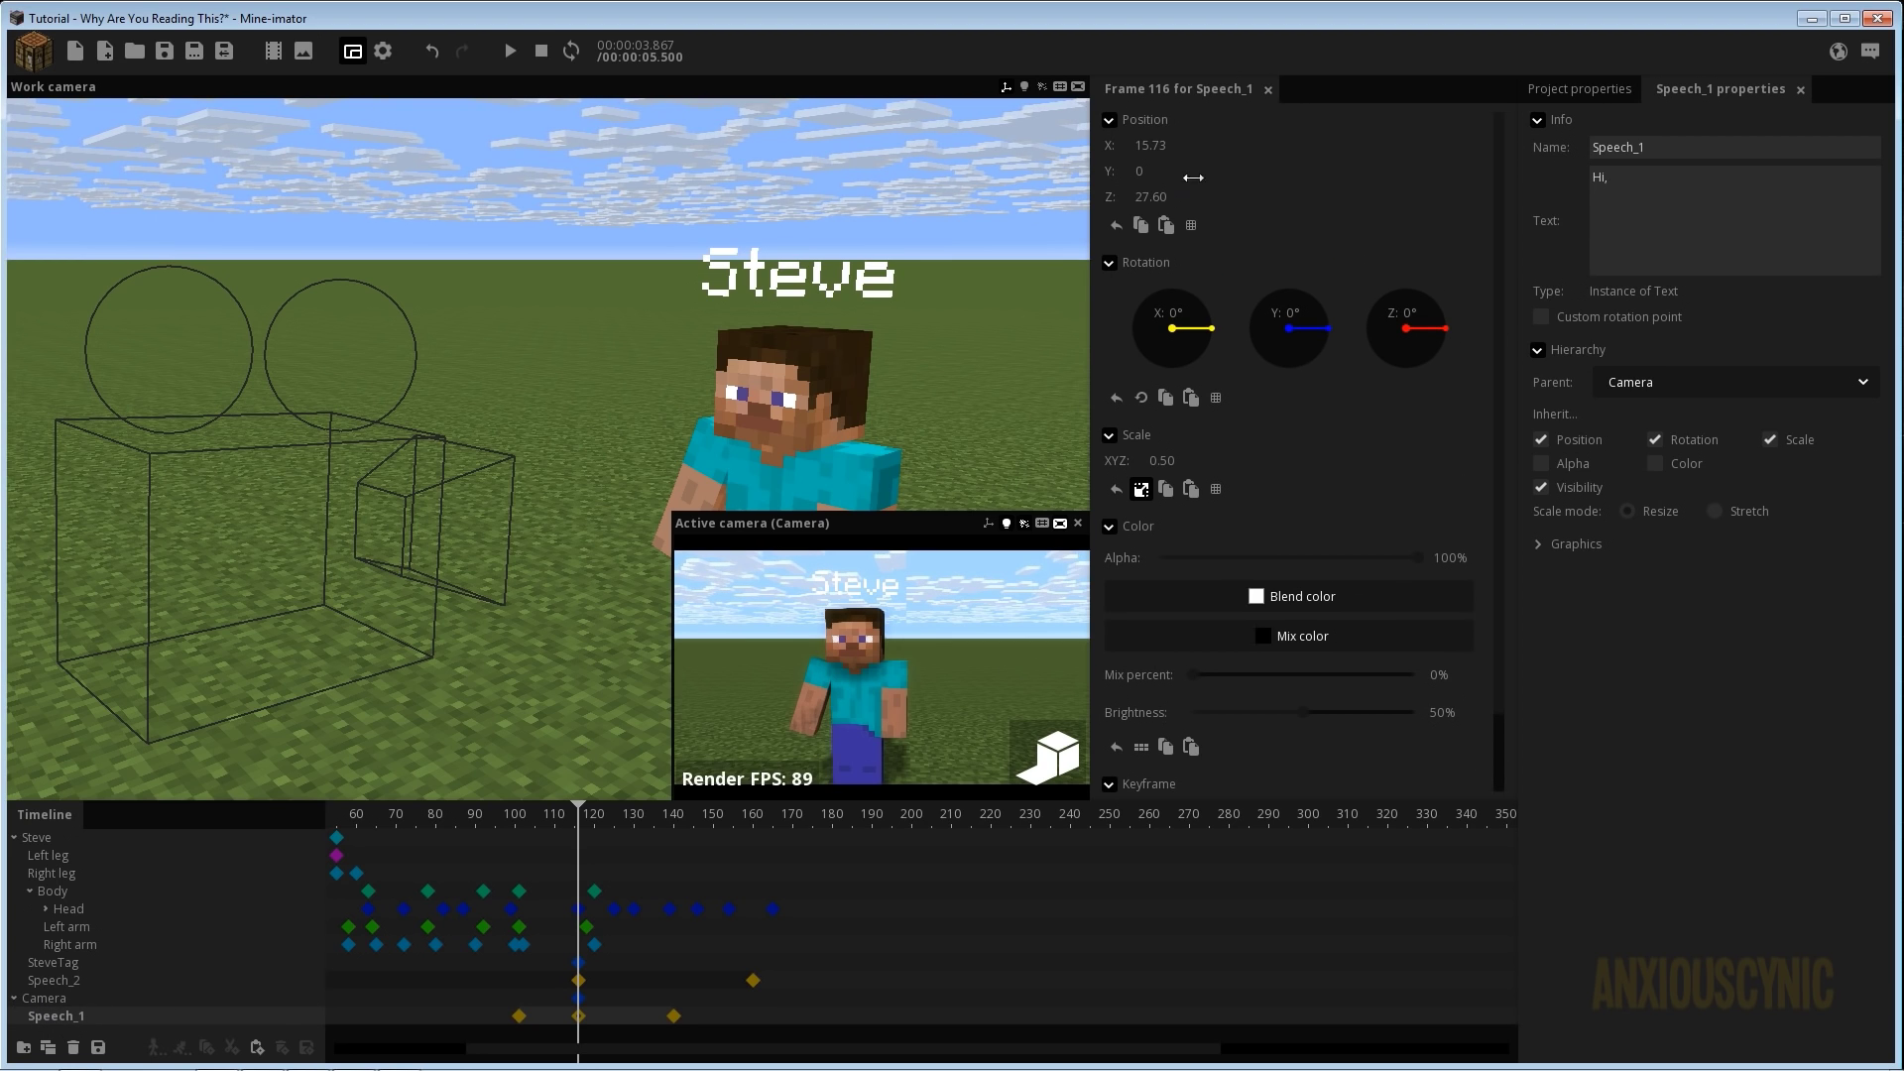
right_click(1151, 146)
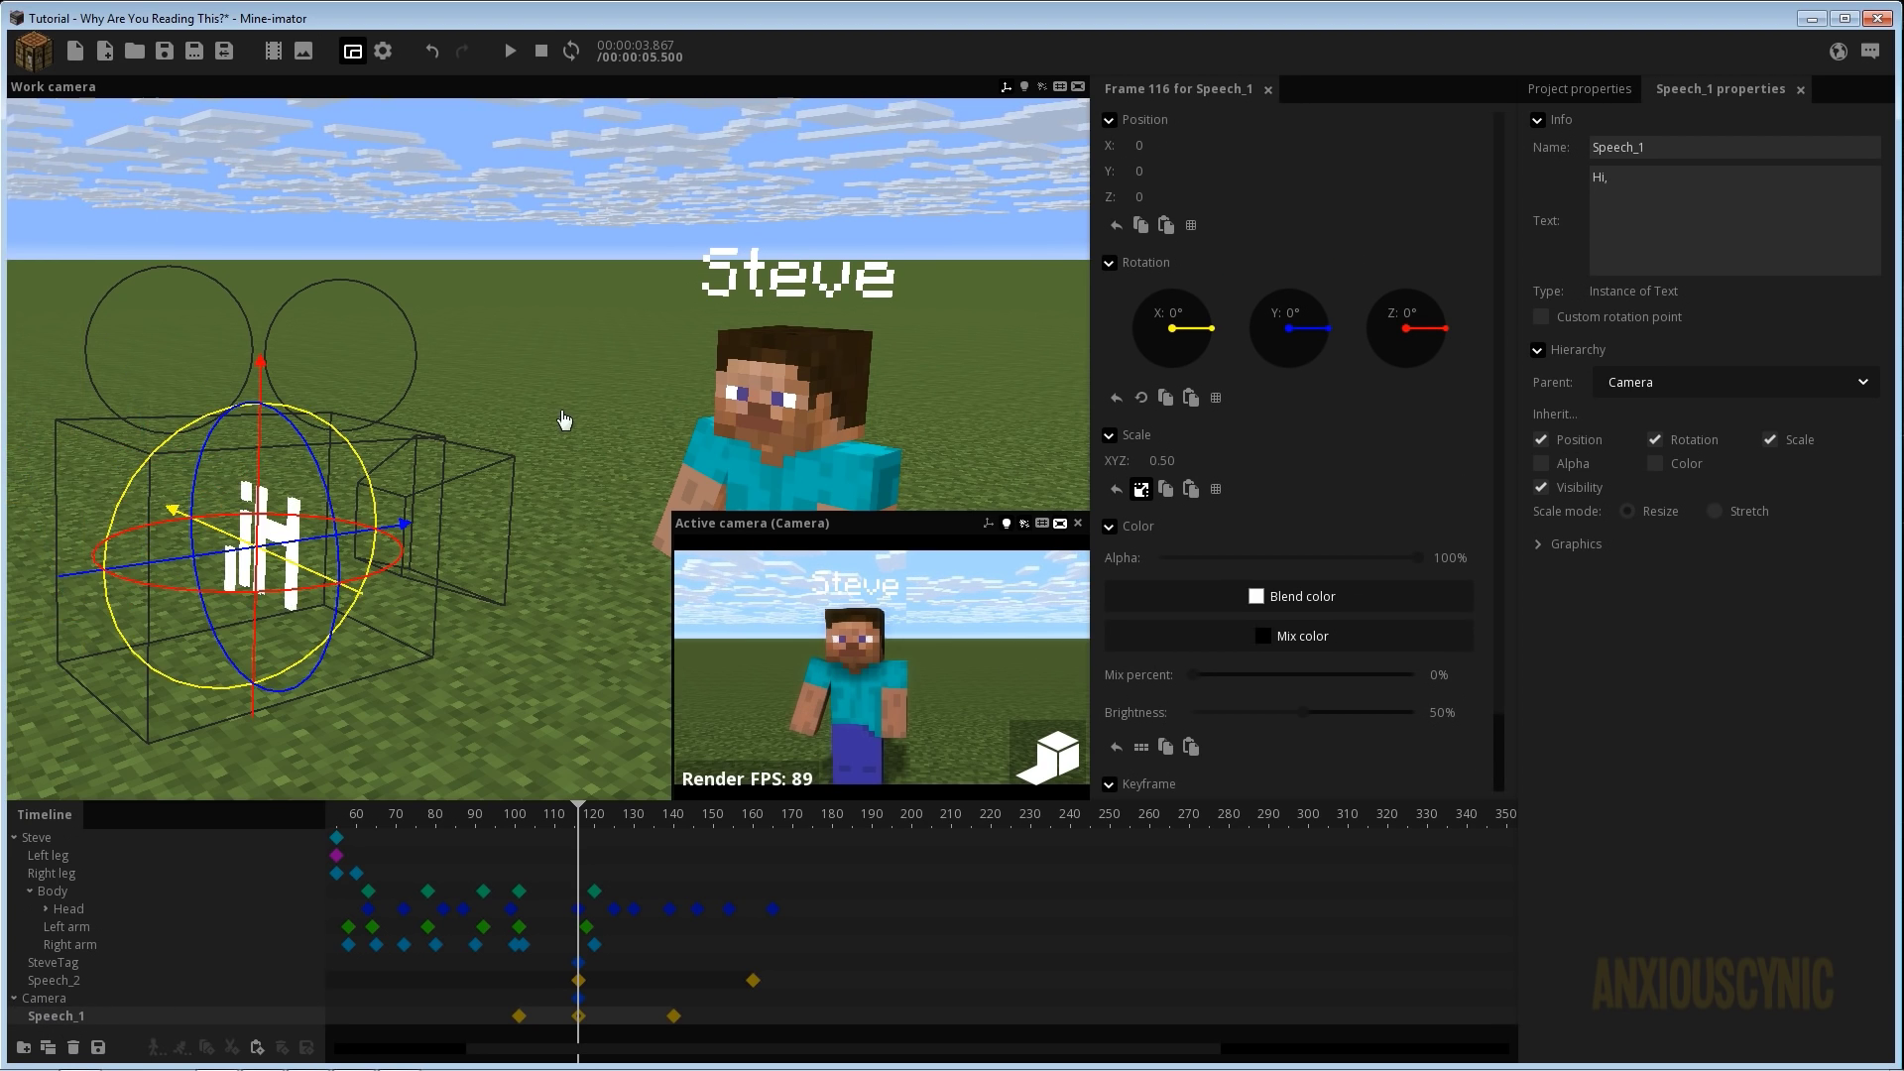
Set the Z rotation of Speech_1 to 180°.
drag(562, 418, 511, 412)
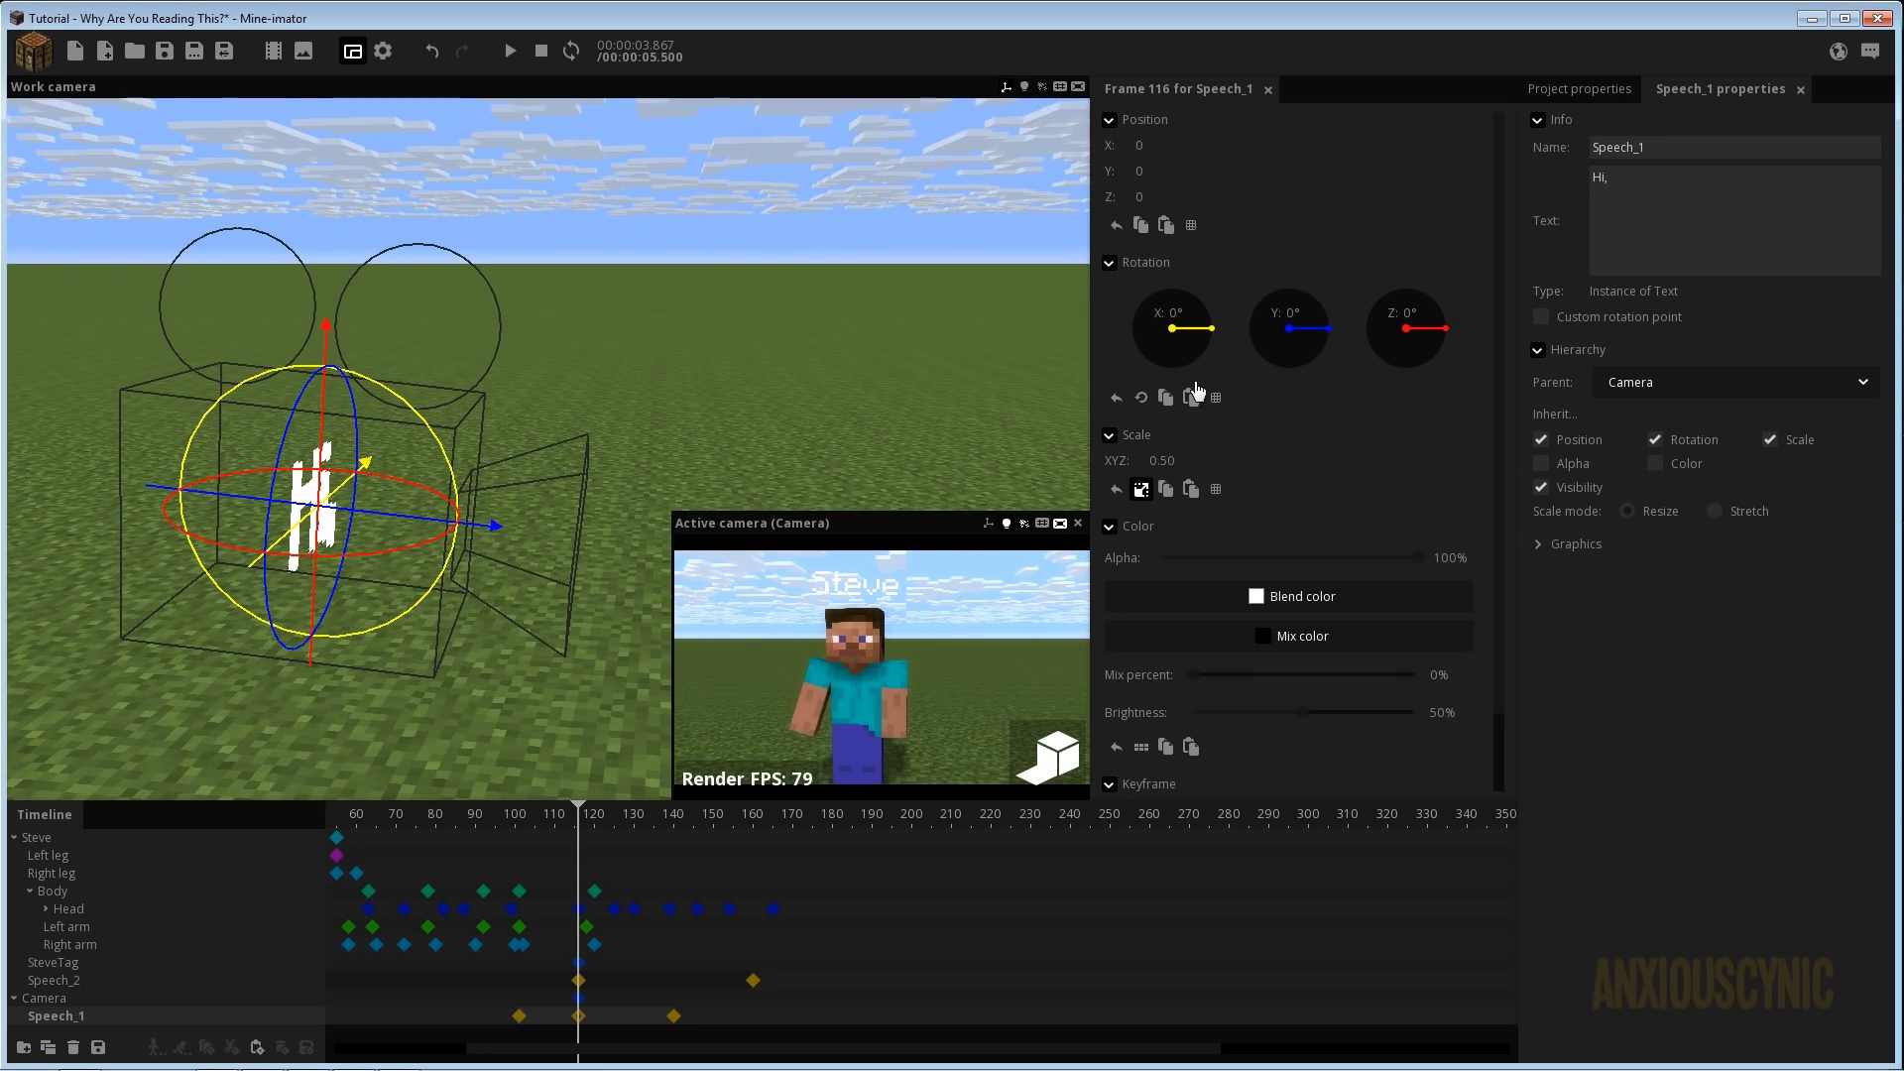
mouse_move(1438, 338)
mouse_down()
mouse_move(1365, 431)
mouse_move(1253, 370)
mouse_move(1408, 342)
mouse_move(1428, 319)
mouse_up()
click(1415, 348)
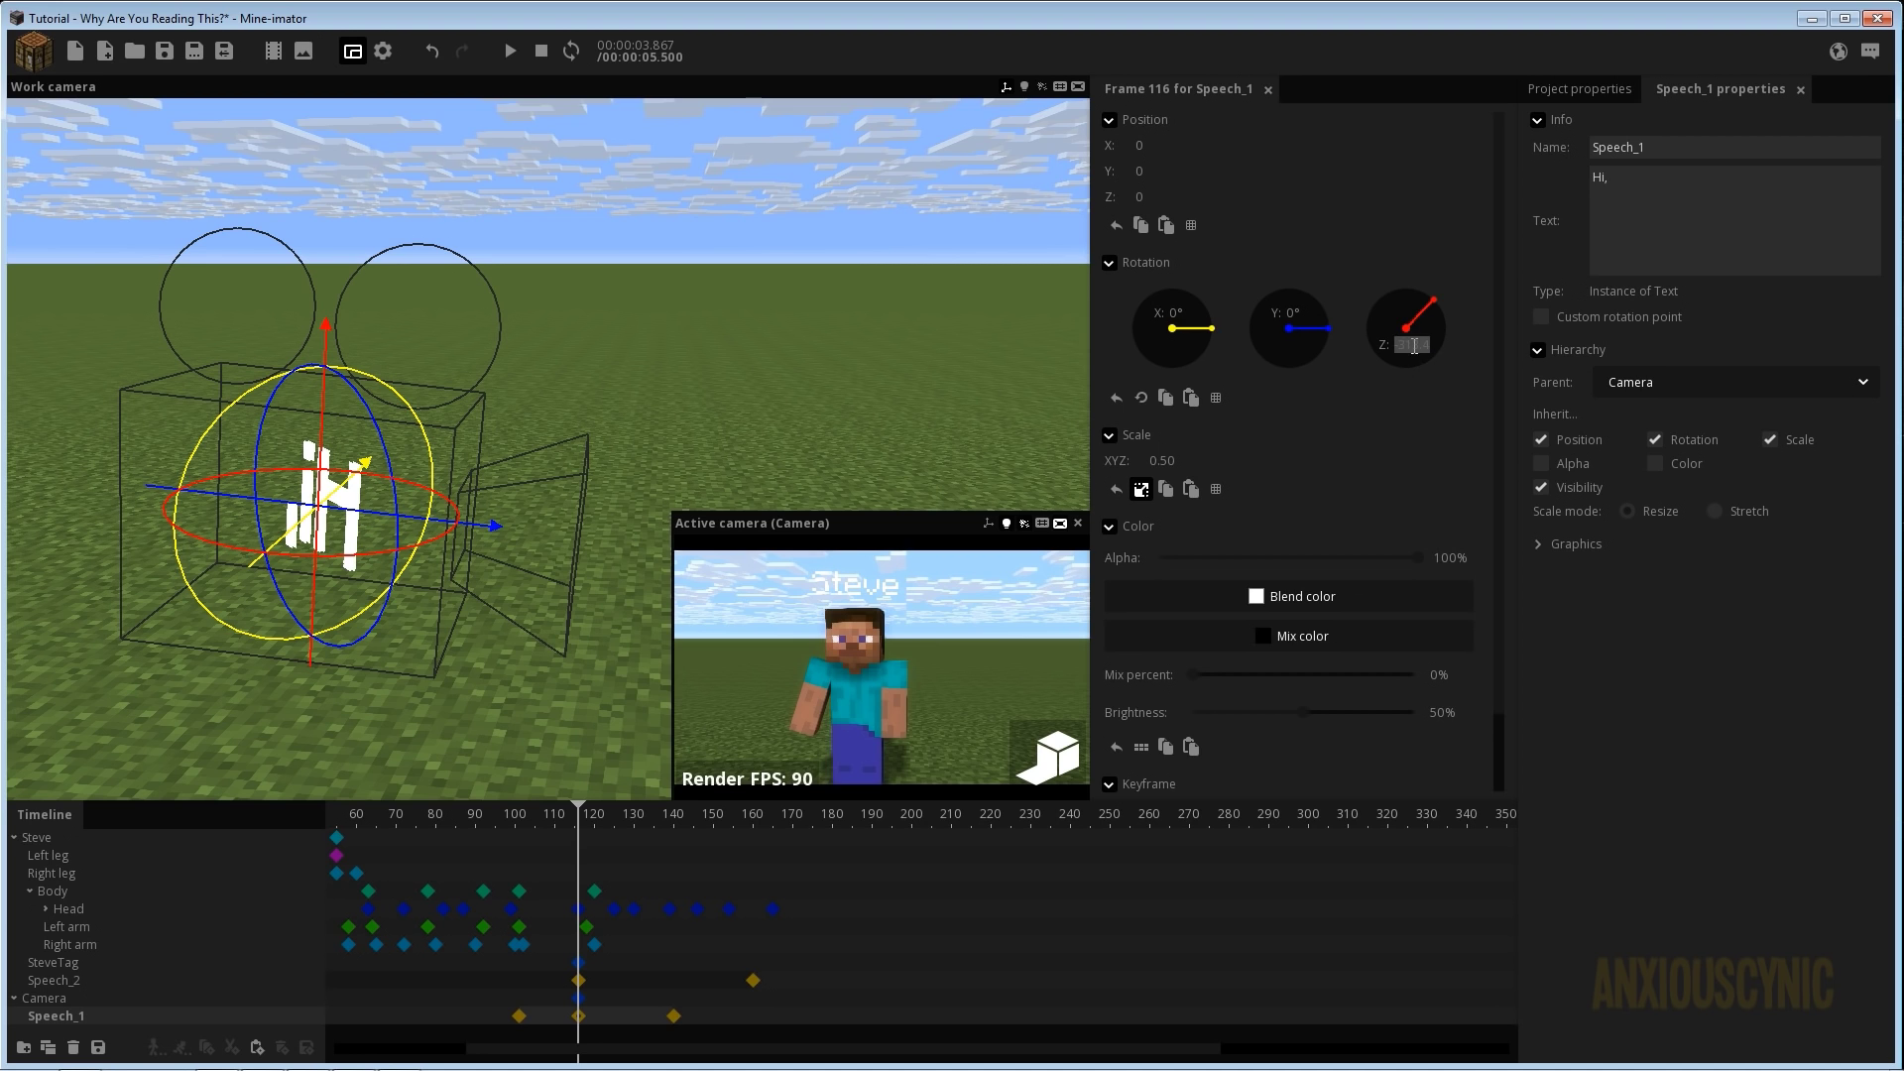
text(180)
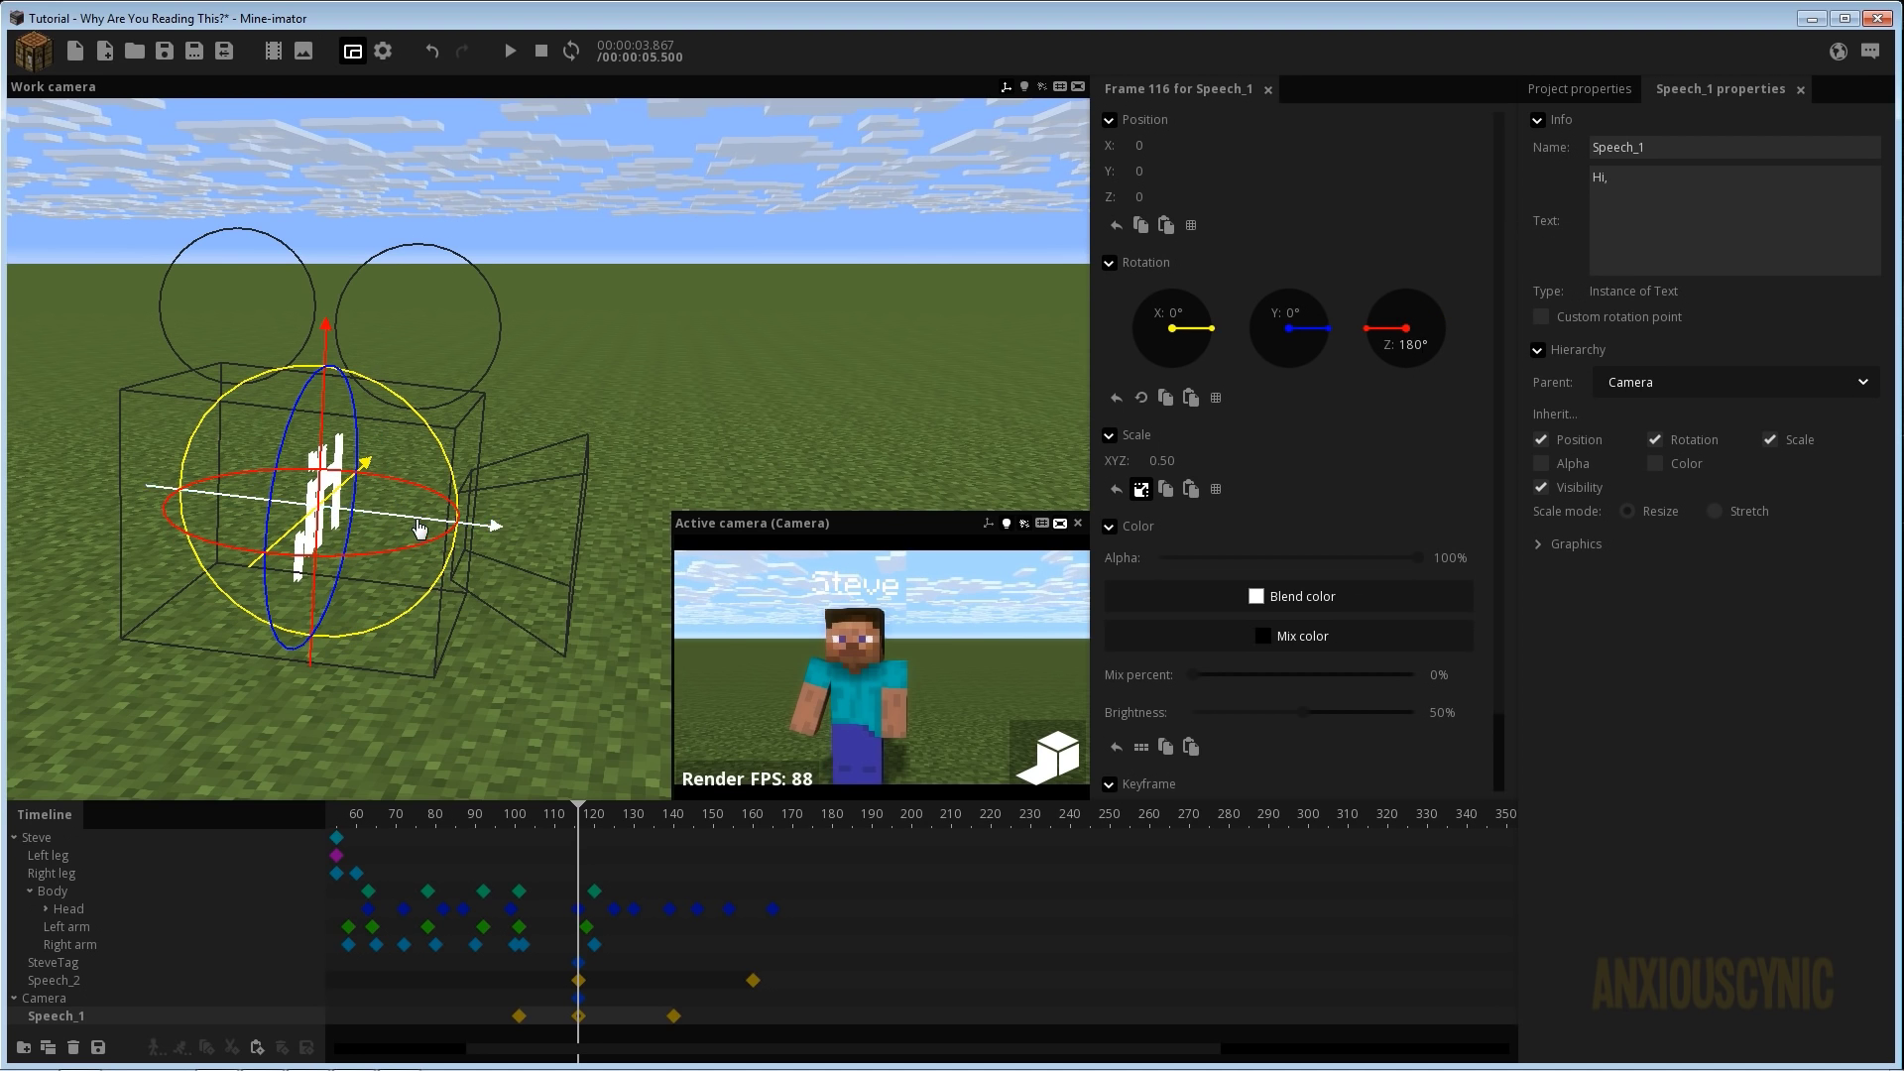
Move Speech_1 in front of the camera lens, to about Y 7.82 and Z -1.52.
drag(421, 525, 650, 534)
drag(647, 466, 560, 407)
right_drag(670, 279, 701, 328)
drag(701, 328, 645, 278)
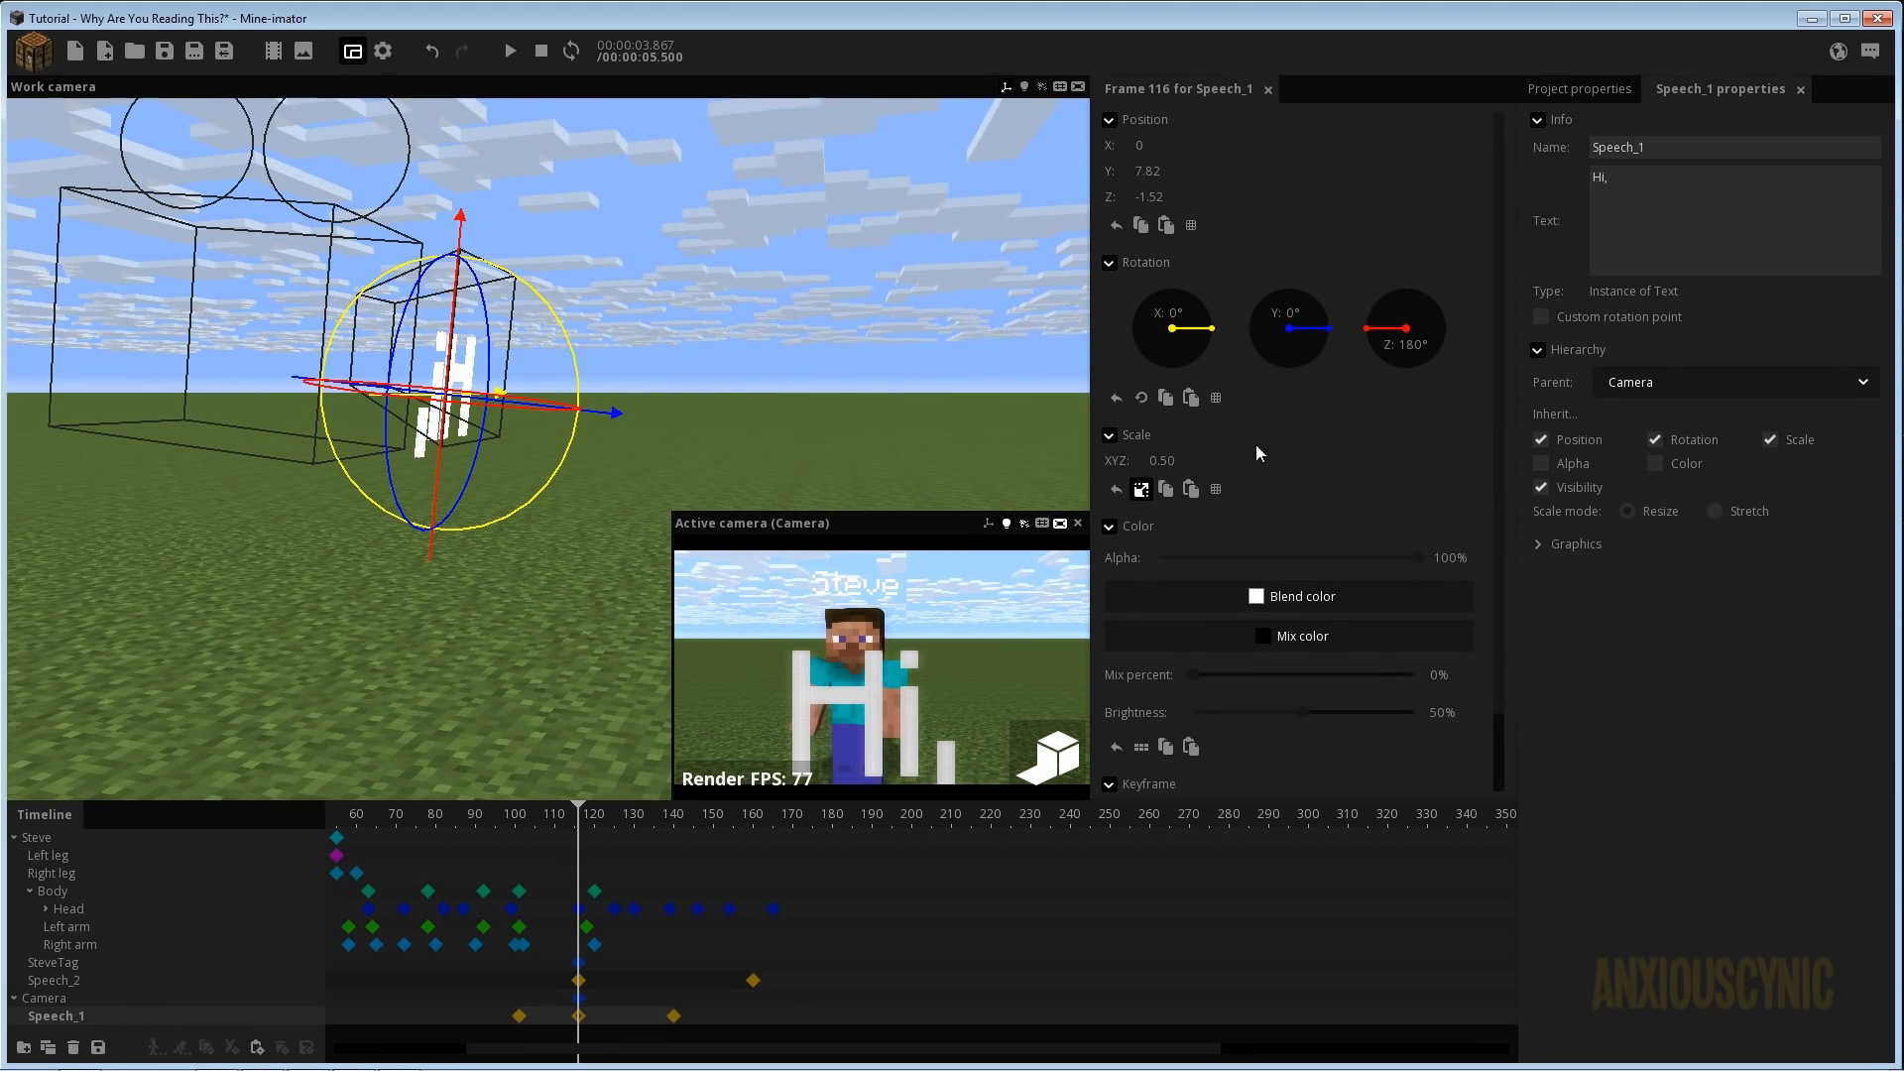
Scale Speech_1 down uniformly to 0.15.
drag(1159, 462, 1144, 462)
click(1166, 462)
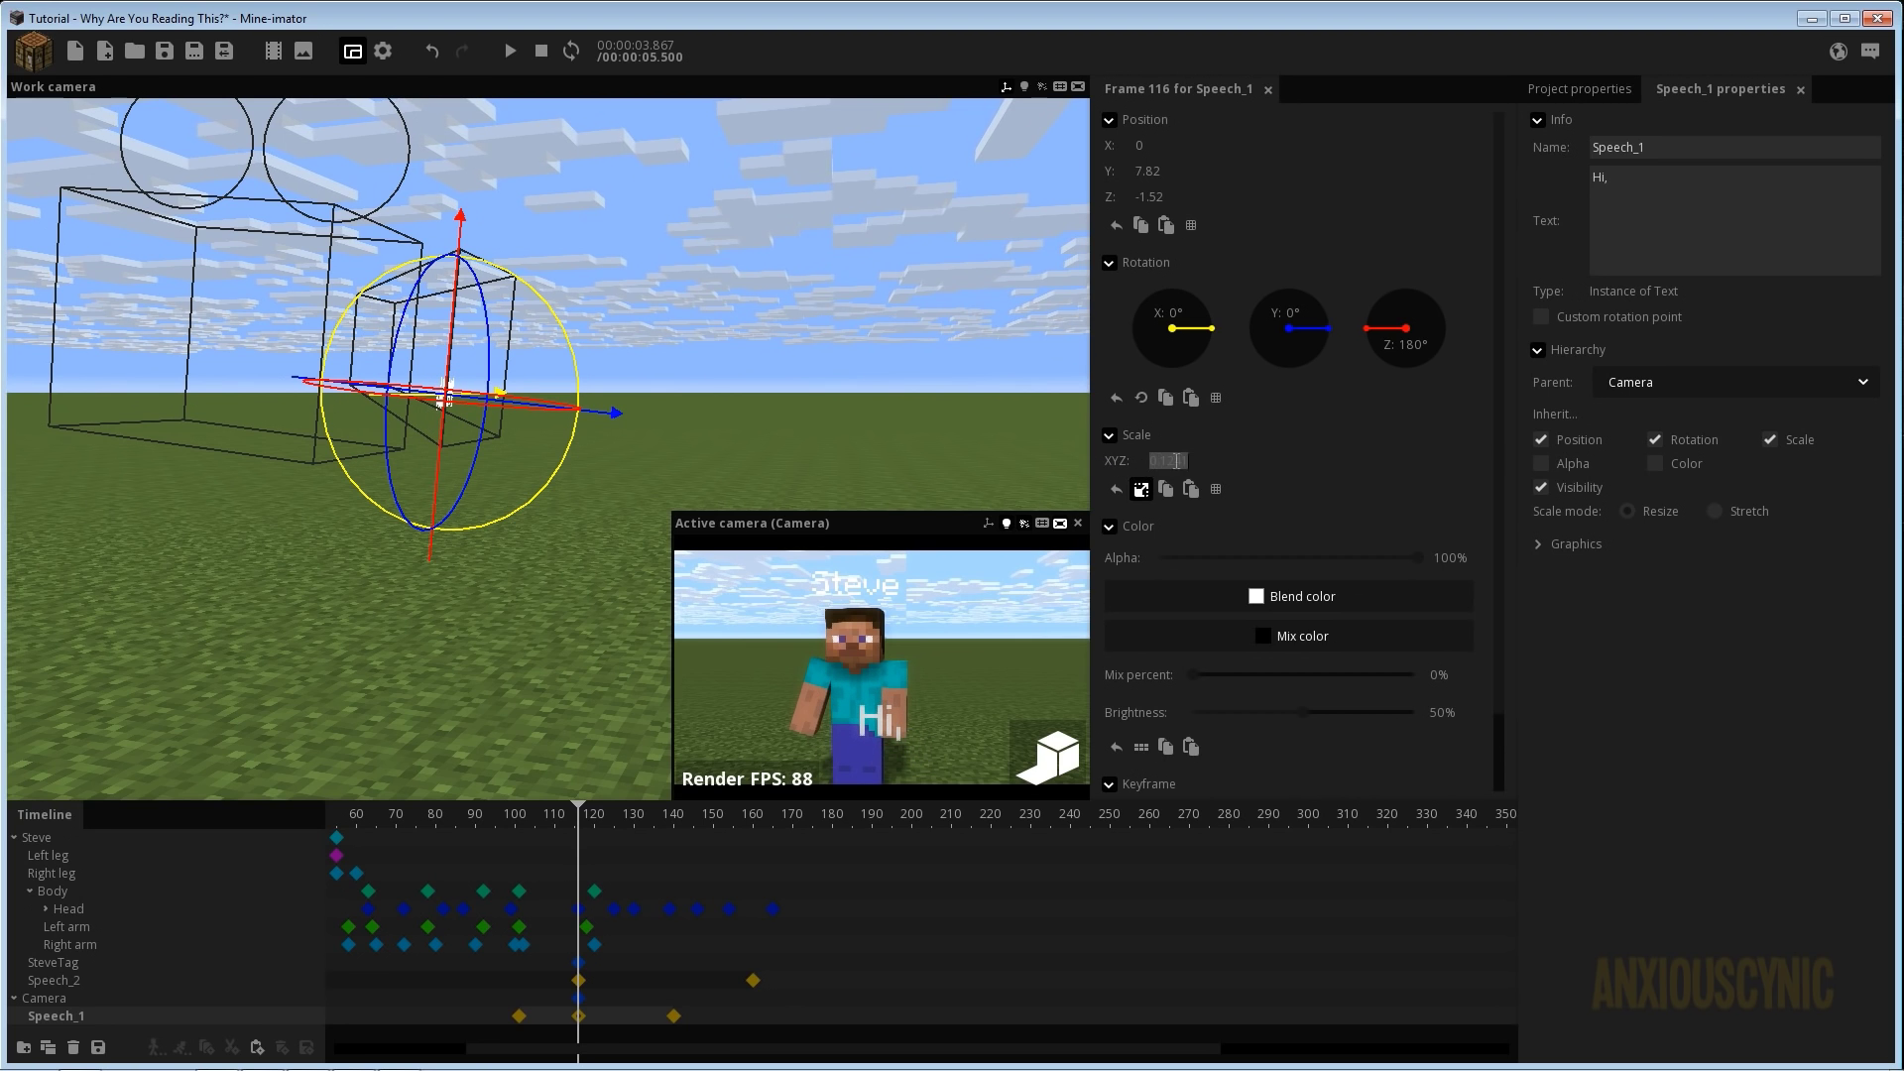
text(.15)
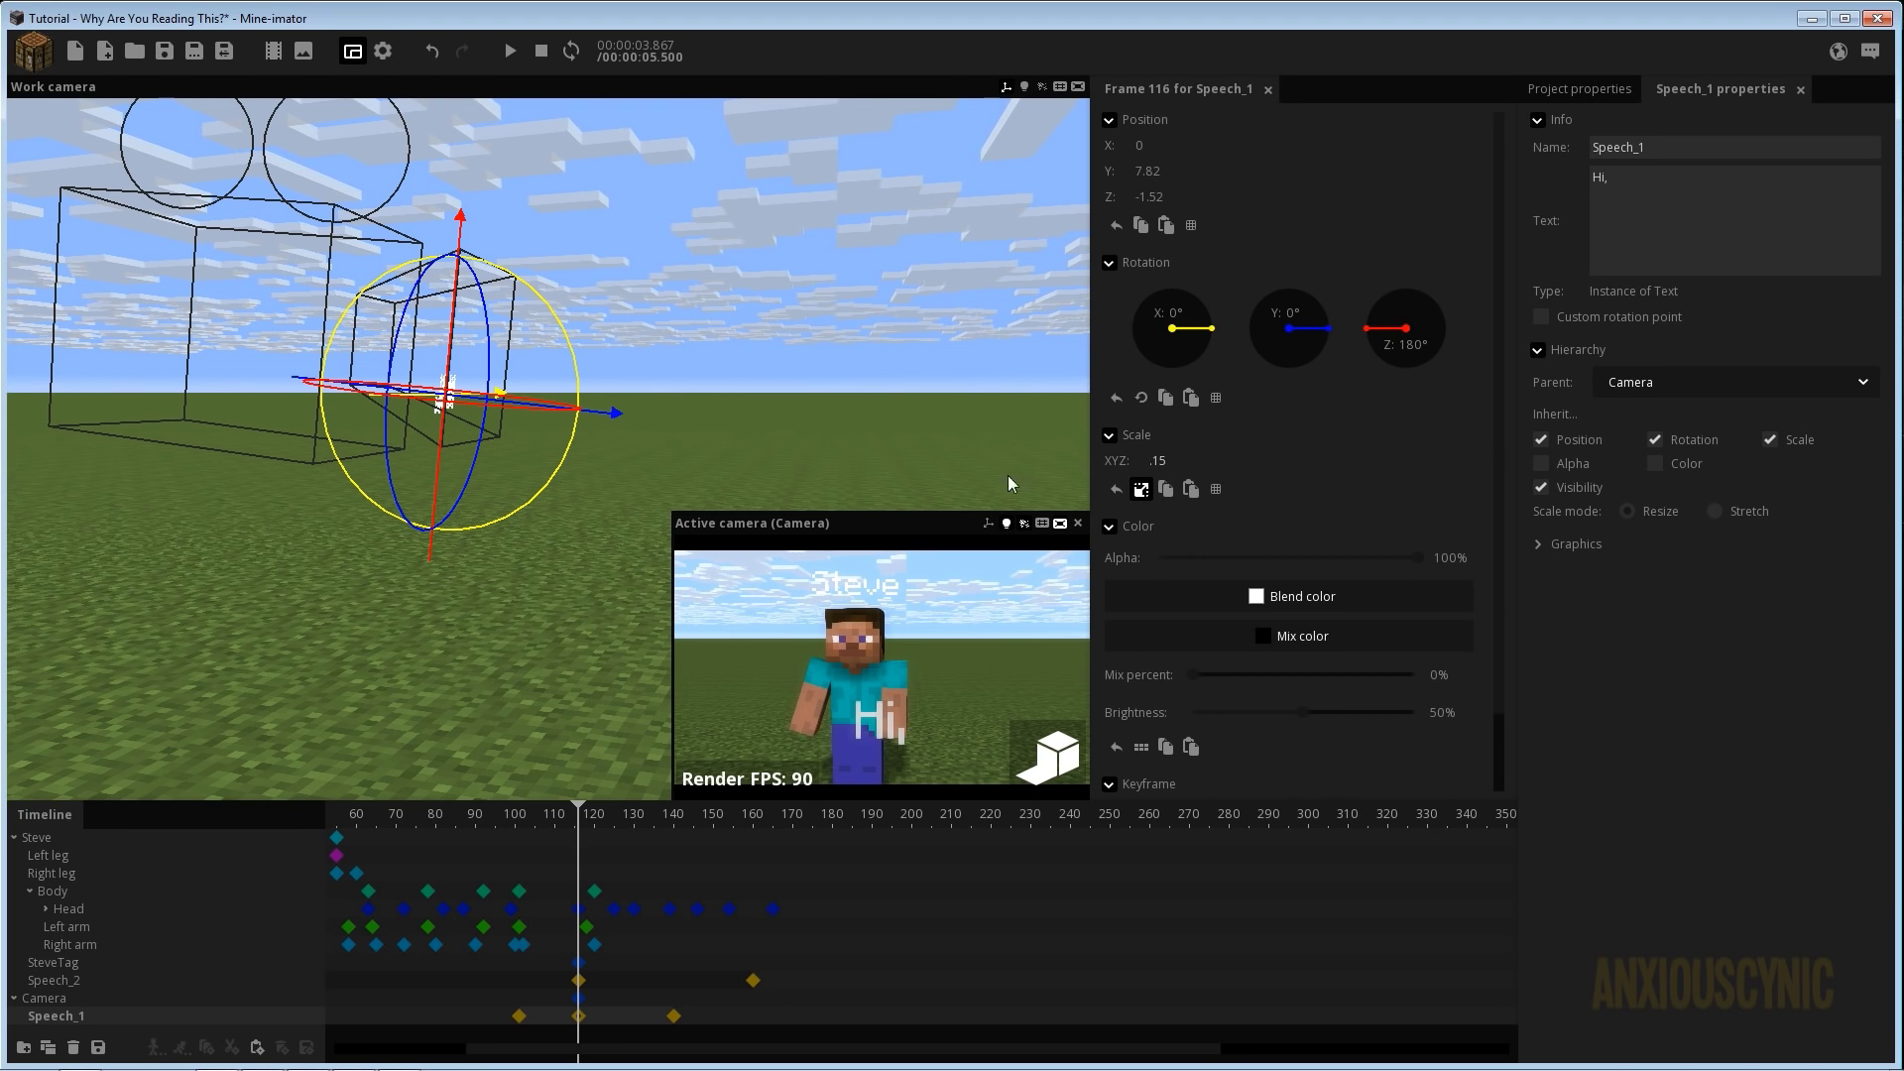
Lower Speech_1 to about Z -2.30 as a subtitle, keep X centred at 0, and save the project.
drag(708, 371, 742, 373)
mouse_move(462, 224)
mouse_down()
mouse_move(458, 265)
mouse_move(460, 248)
mouse_up()
drag(710, 379, 687, 384)
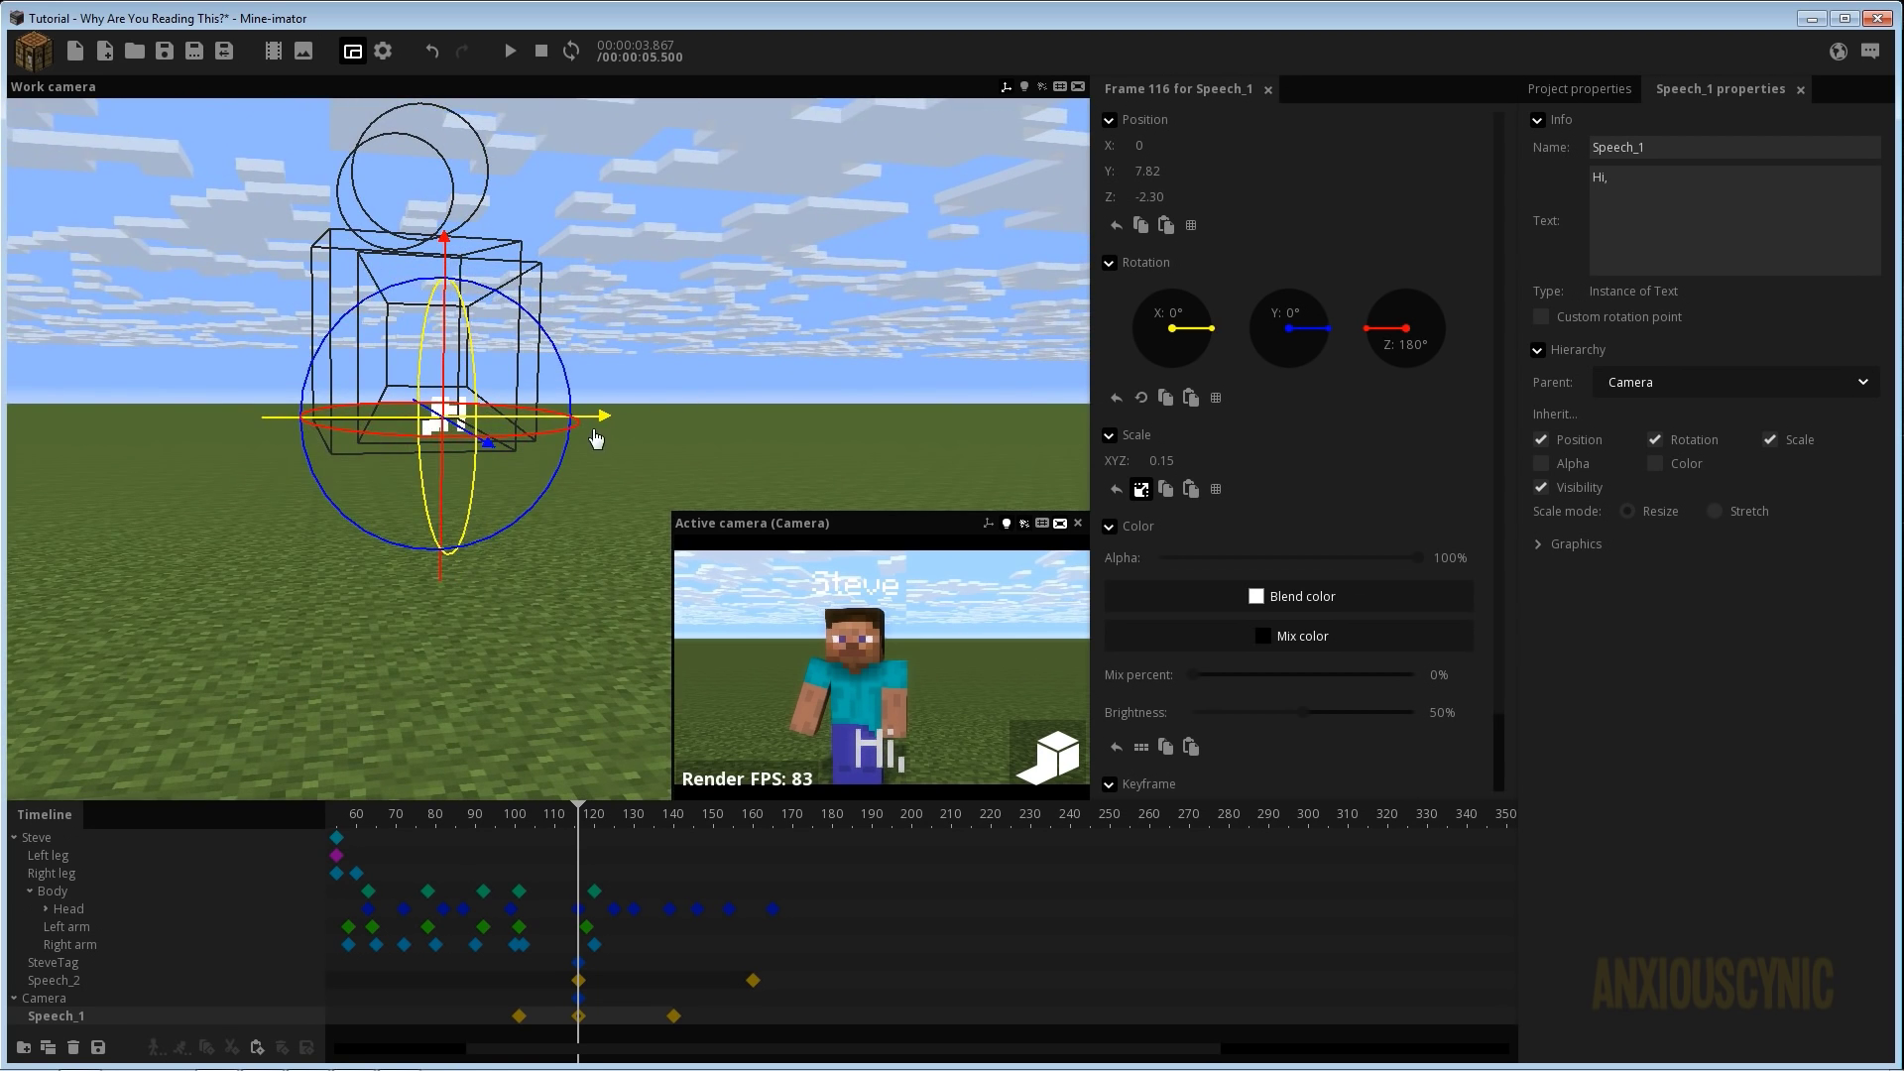
mouse_move(595, 437)
mouse_down()
mouse_move(653, 438)
mouse_move(609, 438)
mouse_up()
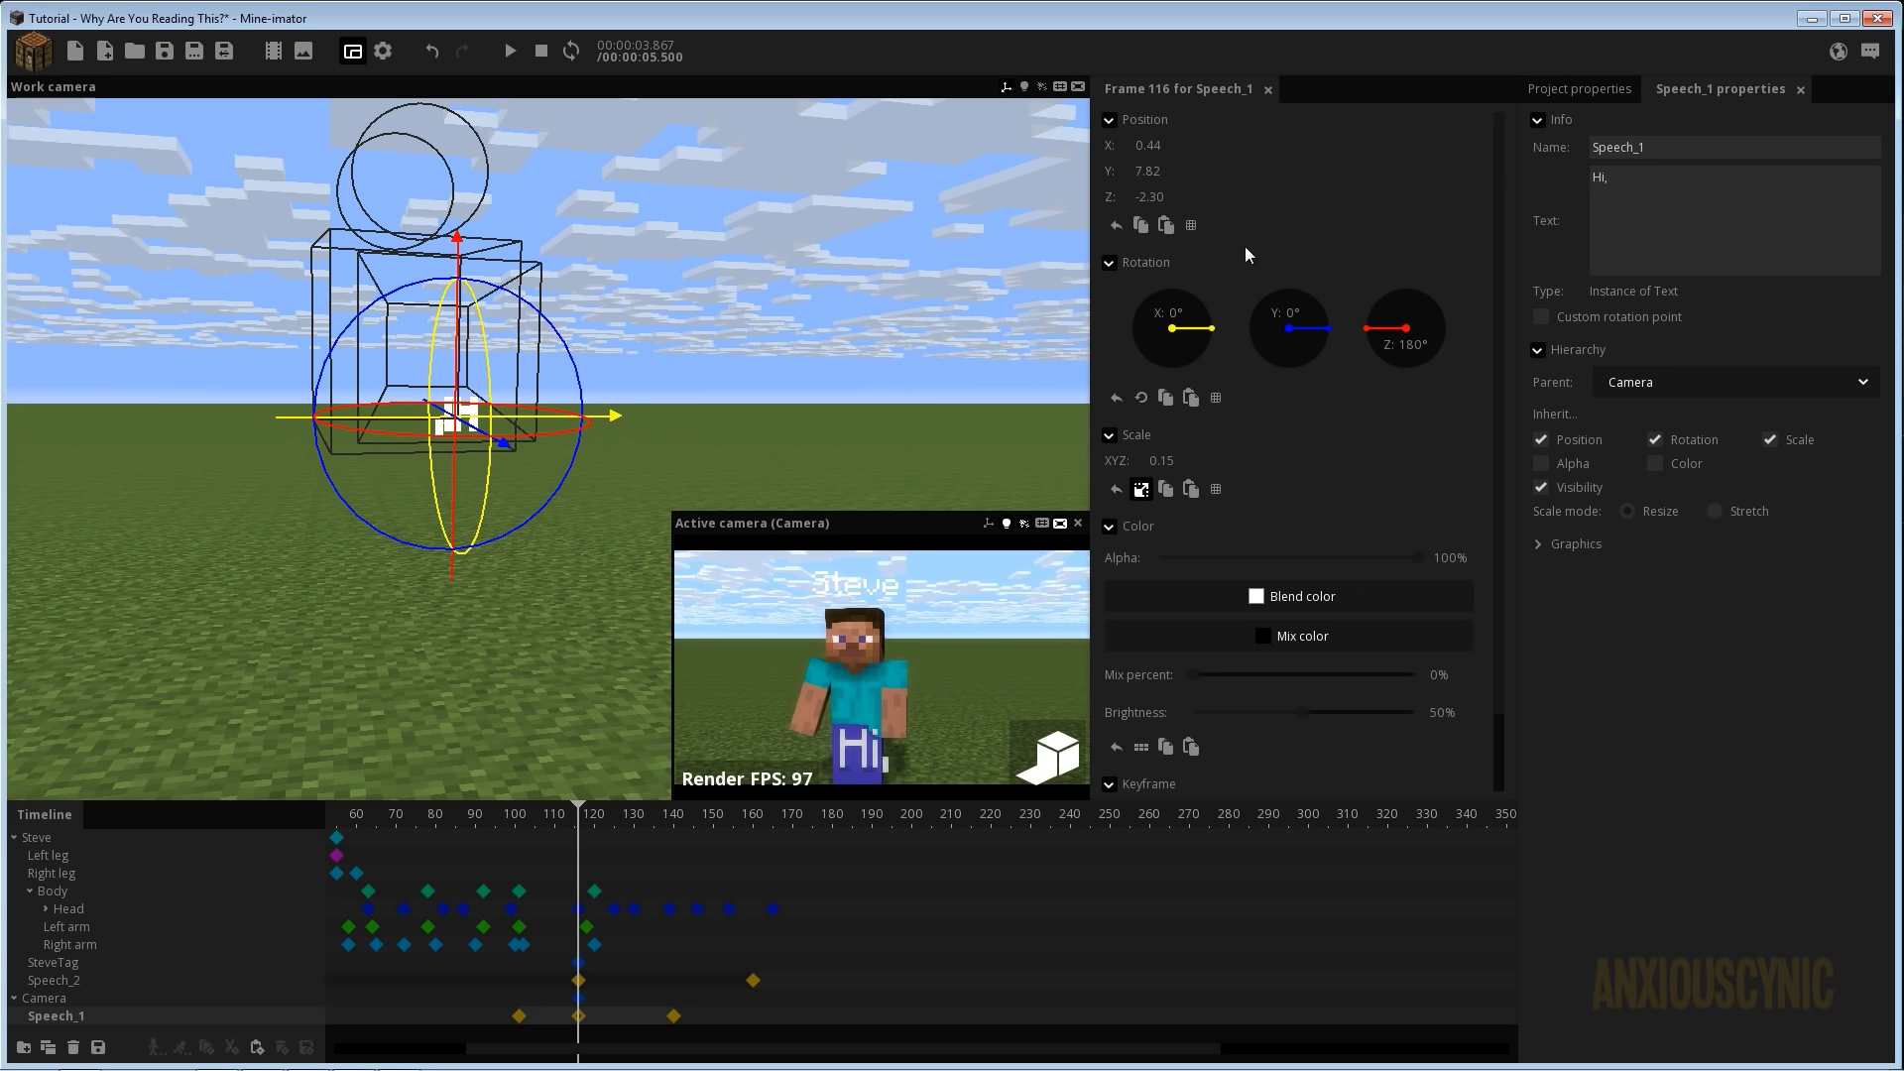
right_click(1147, 146)
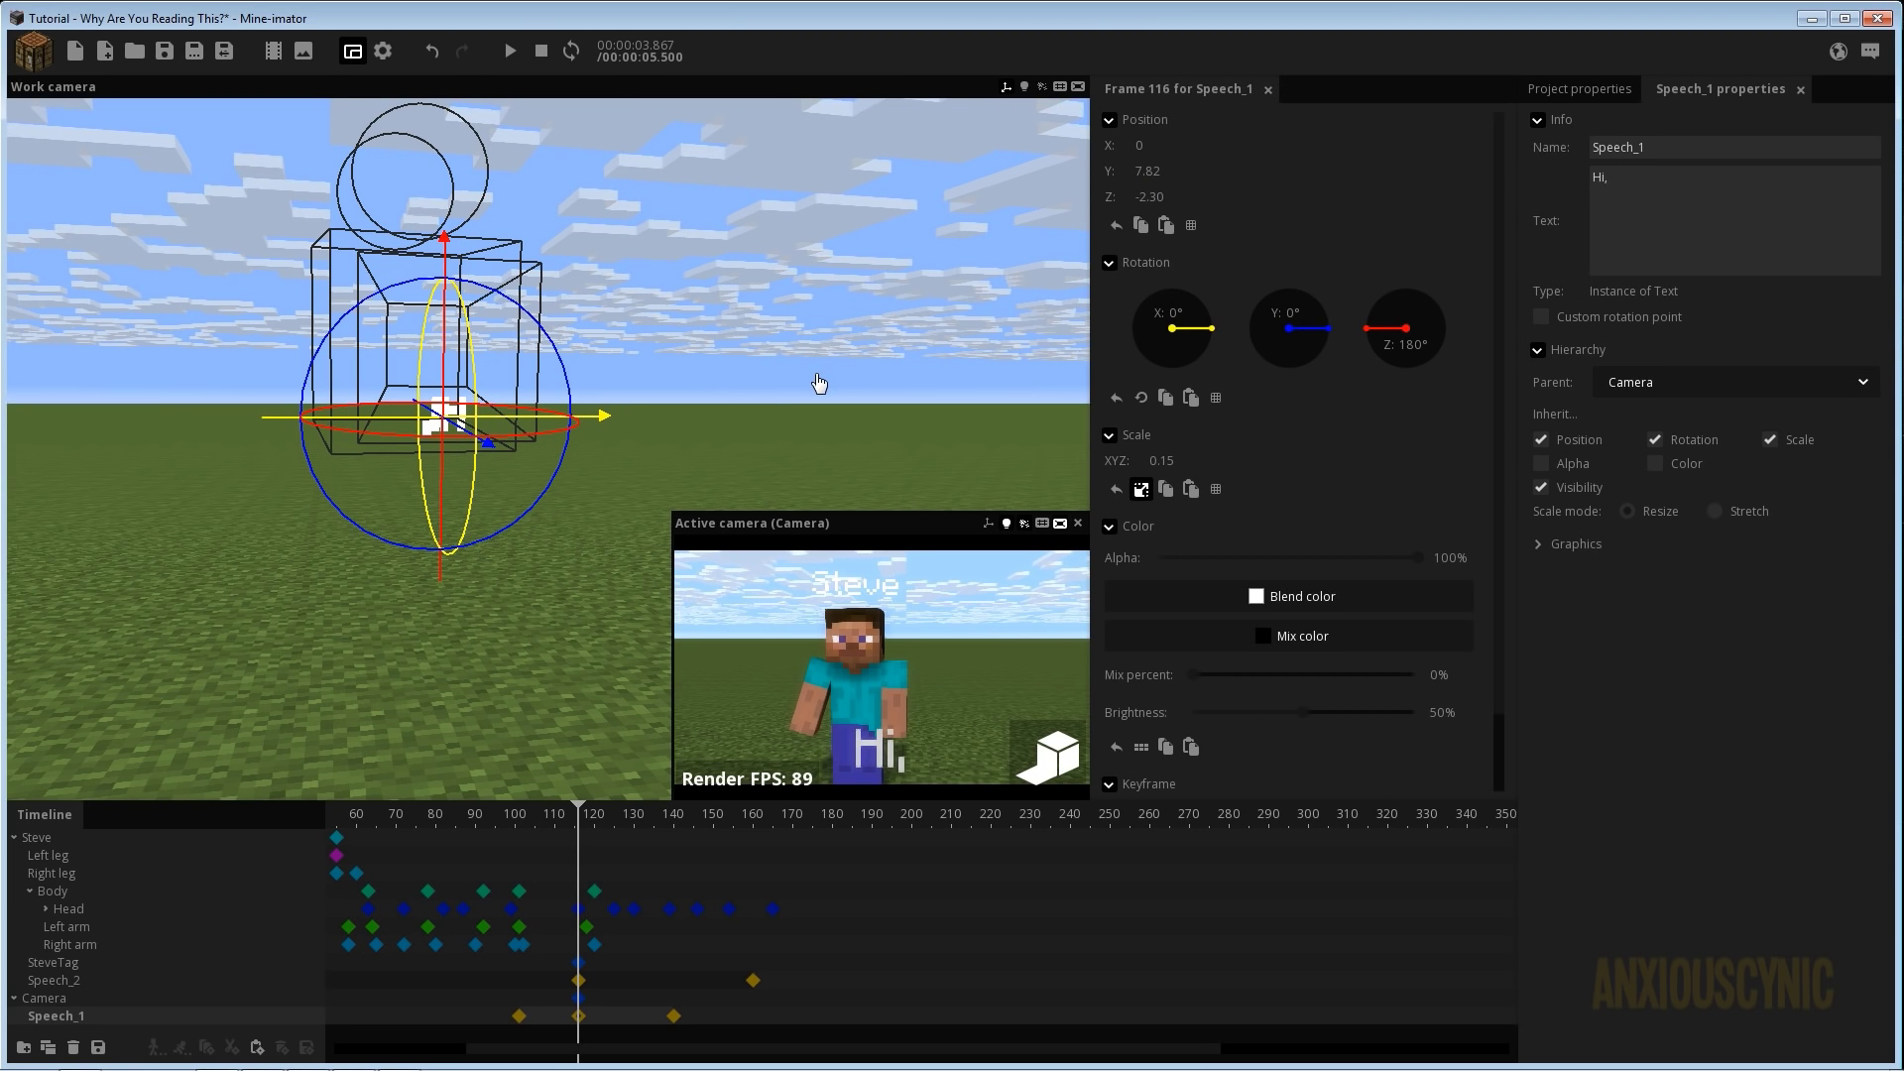
key(ctrl+s)
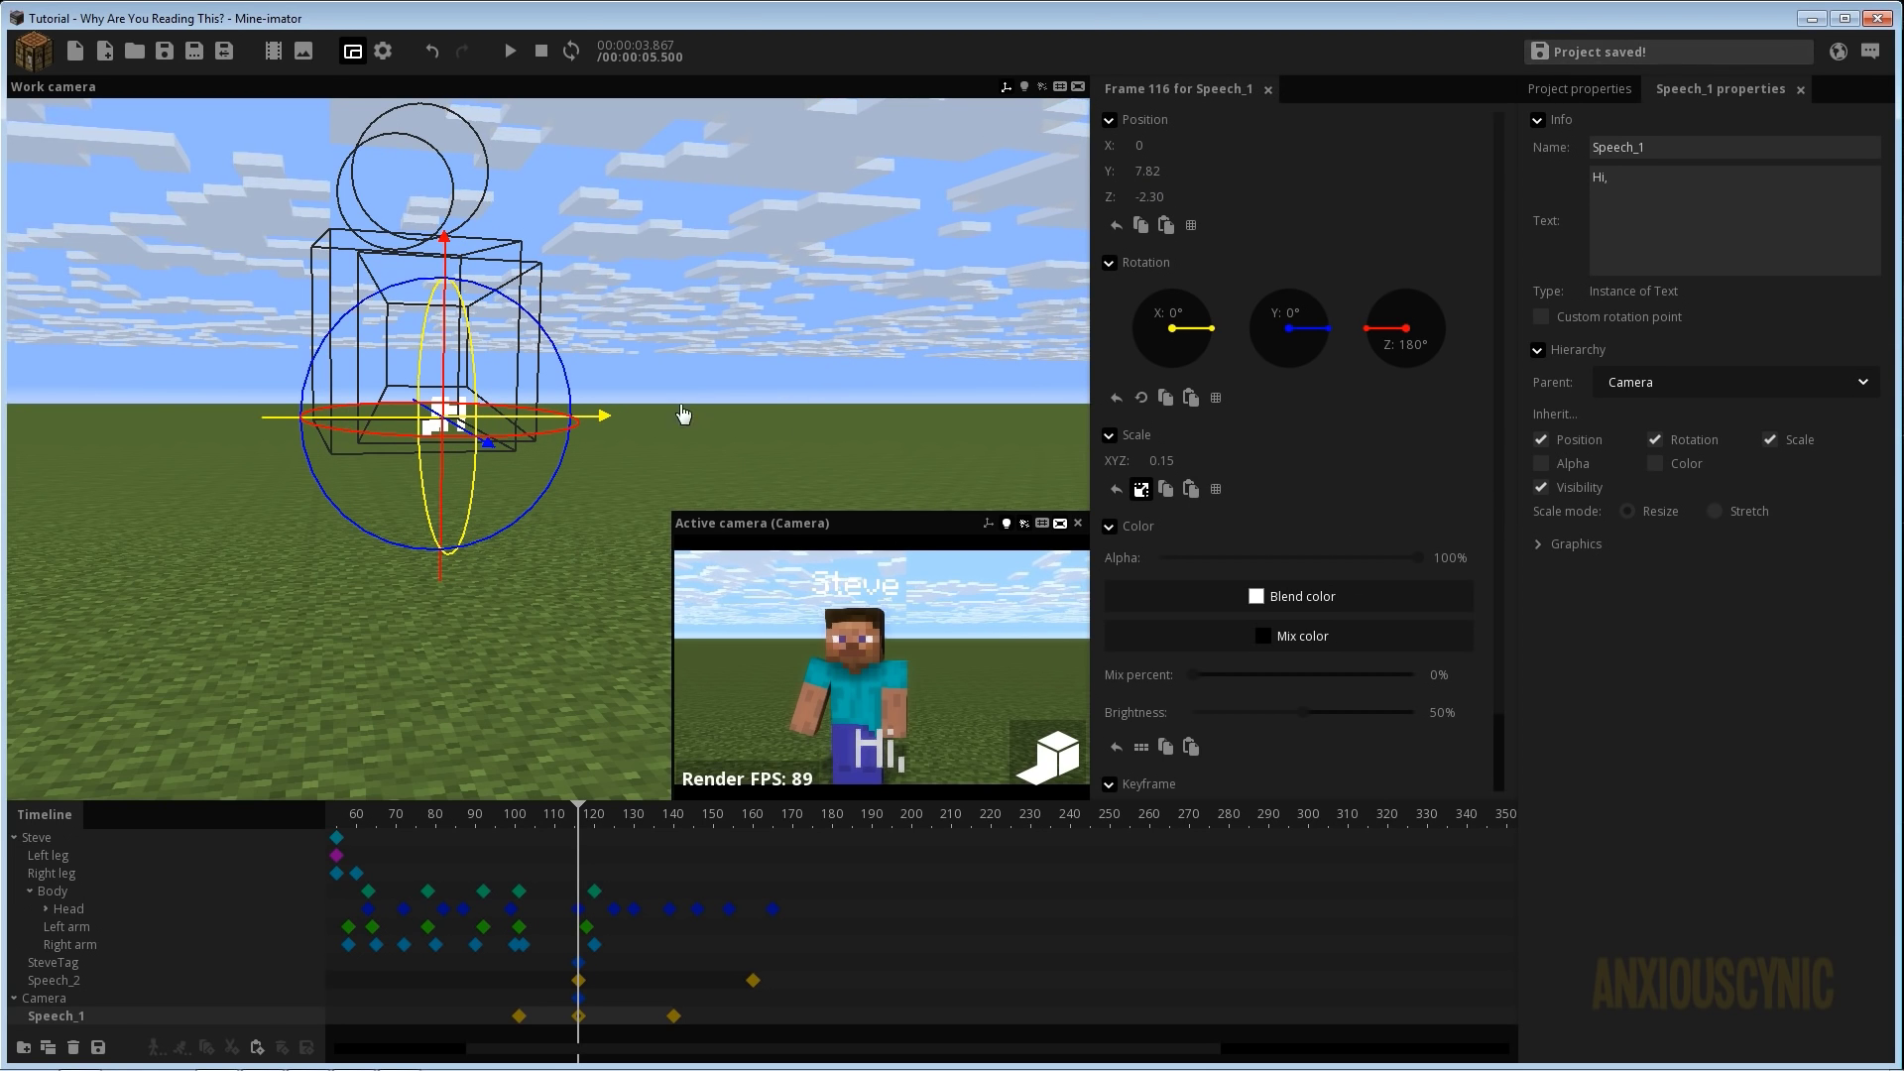
Turn off shadow casting in the graphics settings of Speech_1.
drag(647, 387, 659, 389)
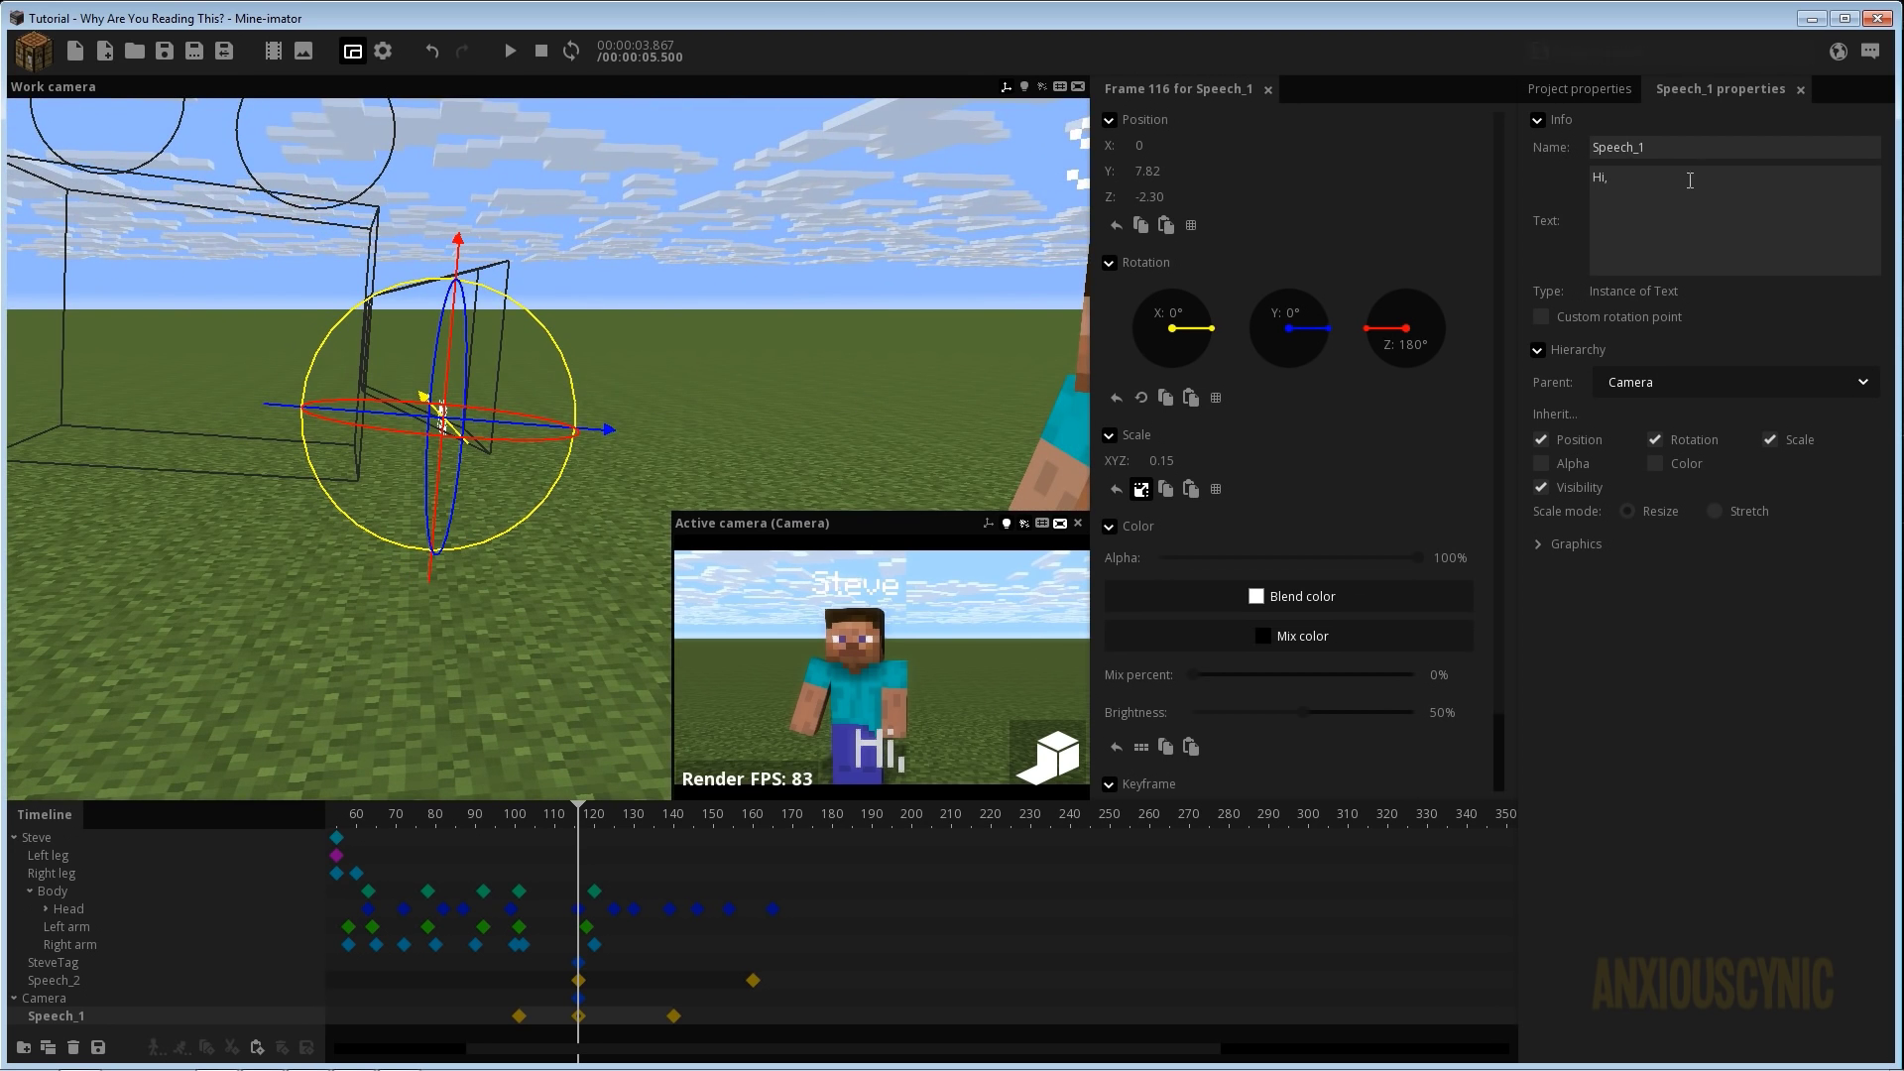
click(1575, 544)
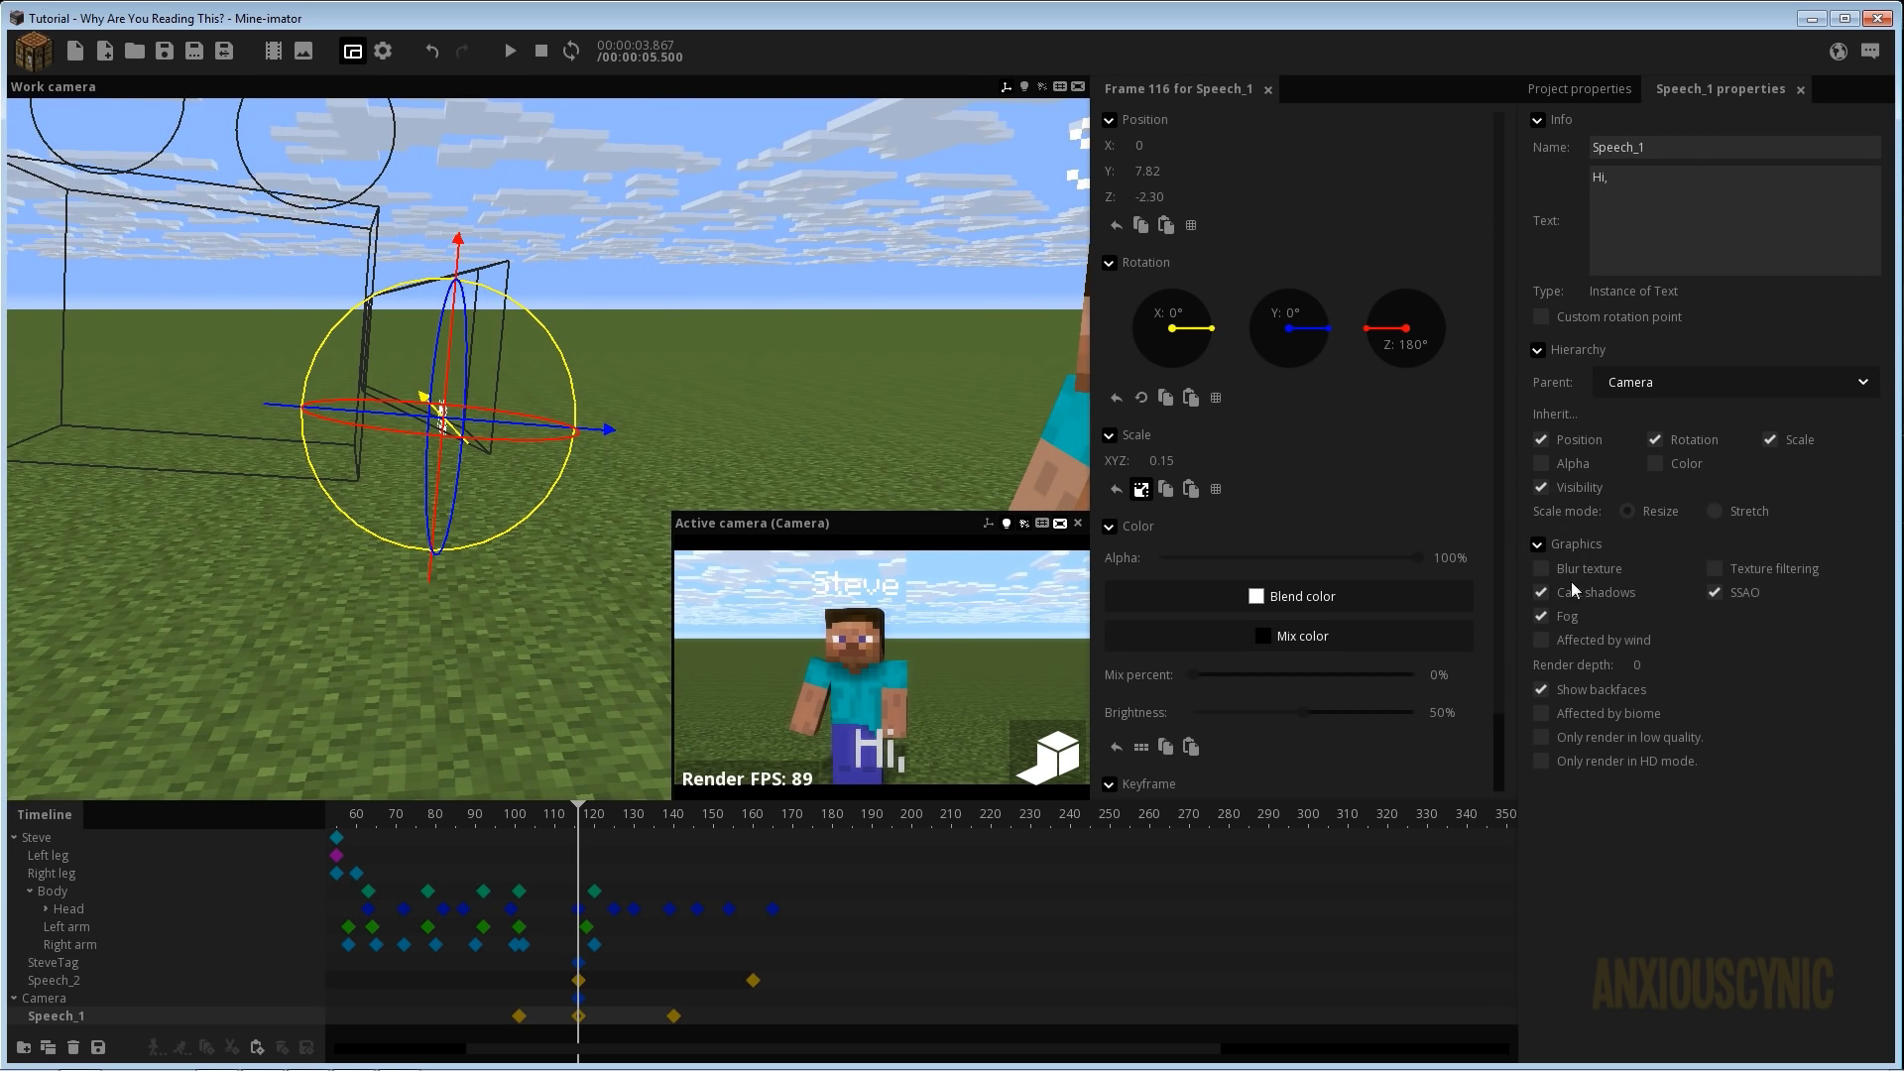
click(1576, 595)
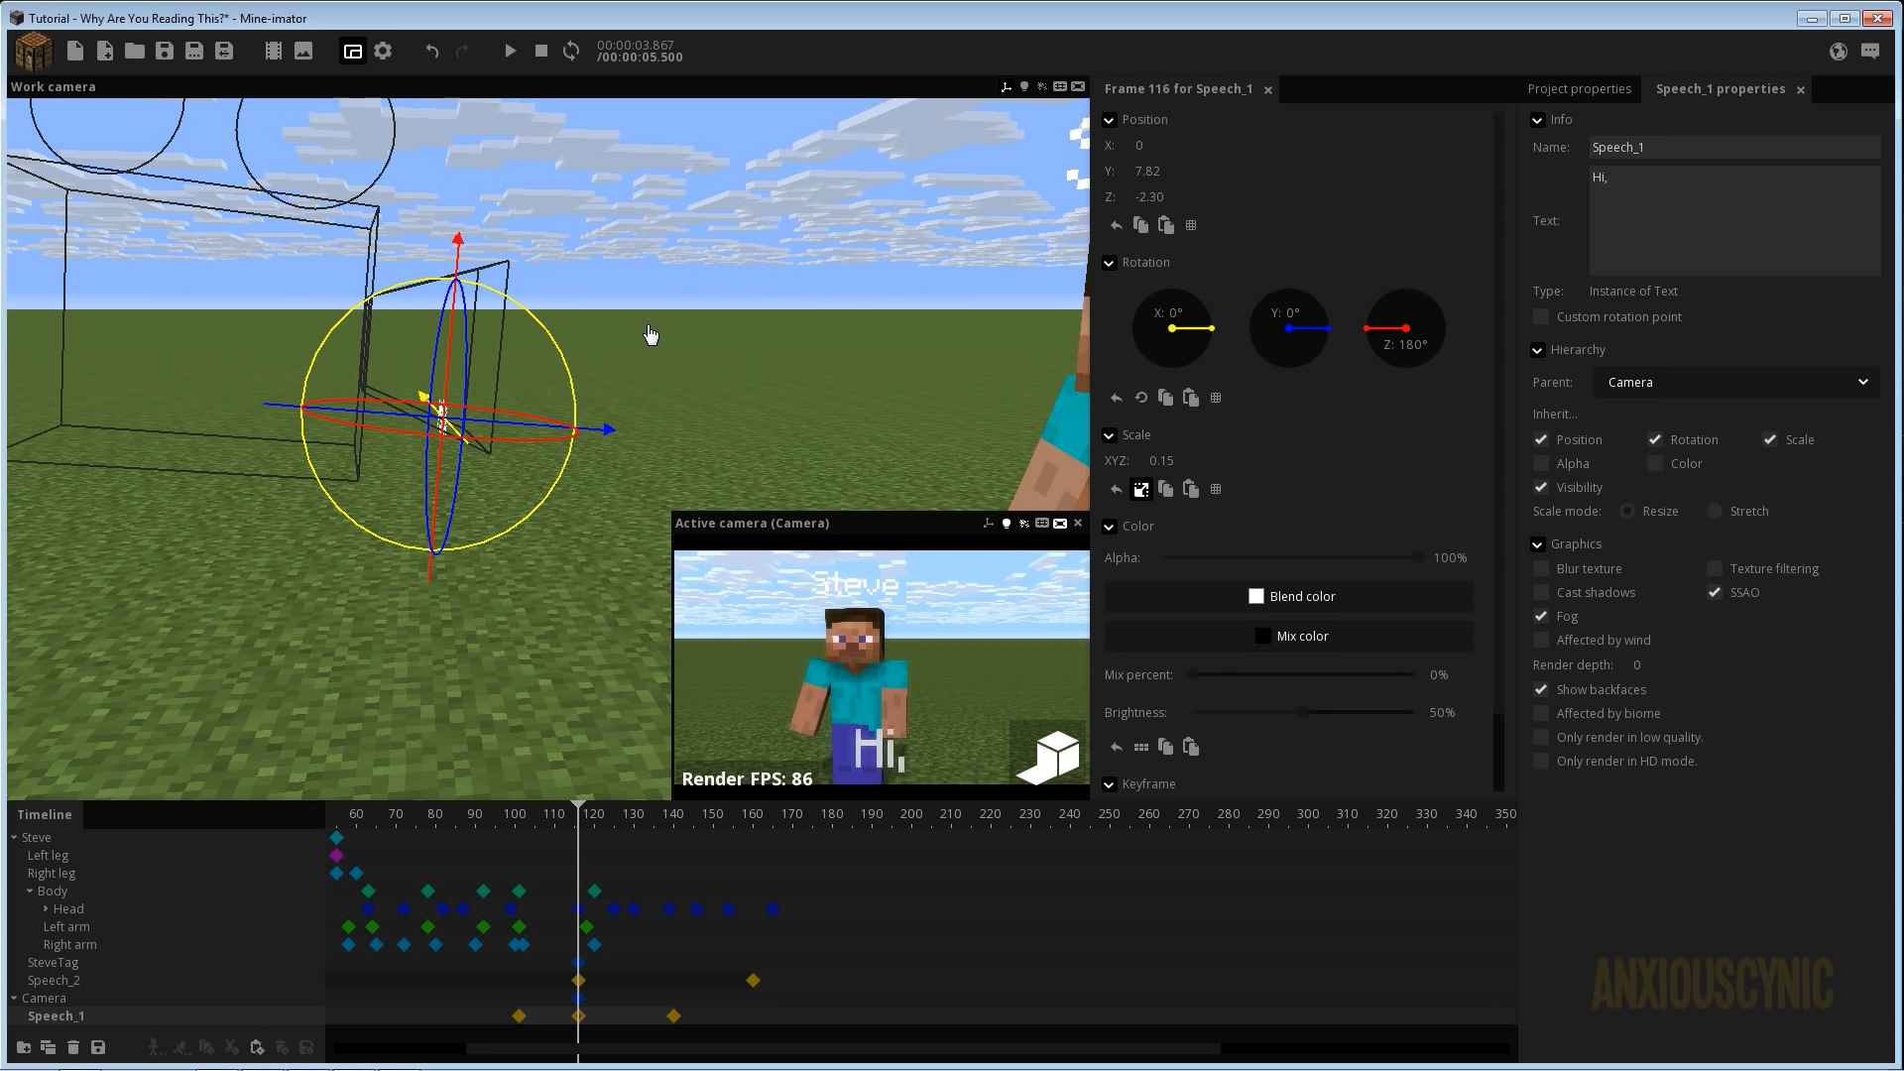
Duplicate Speech_1 under the camera, delete the copy's frame 101 keyframe, and retime the keyframes so the original ends and the copy starts at frame 124.
right_drag(657, 330, 617, 485)
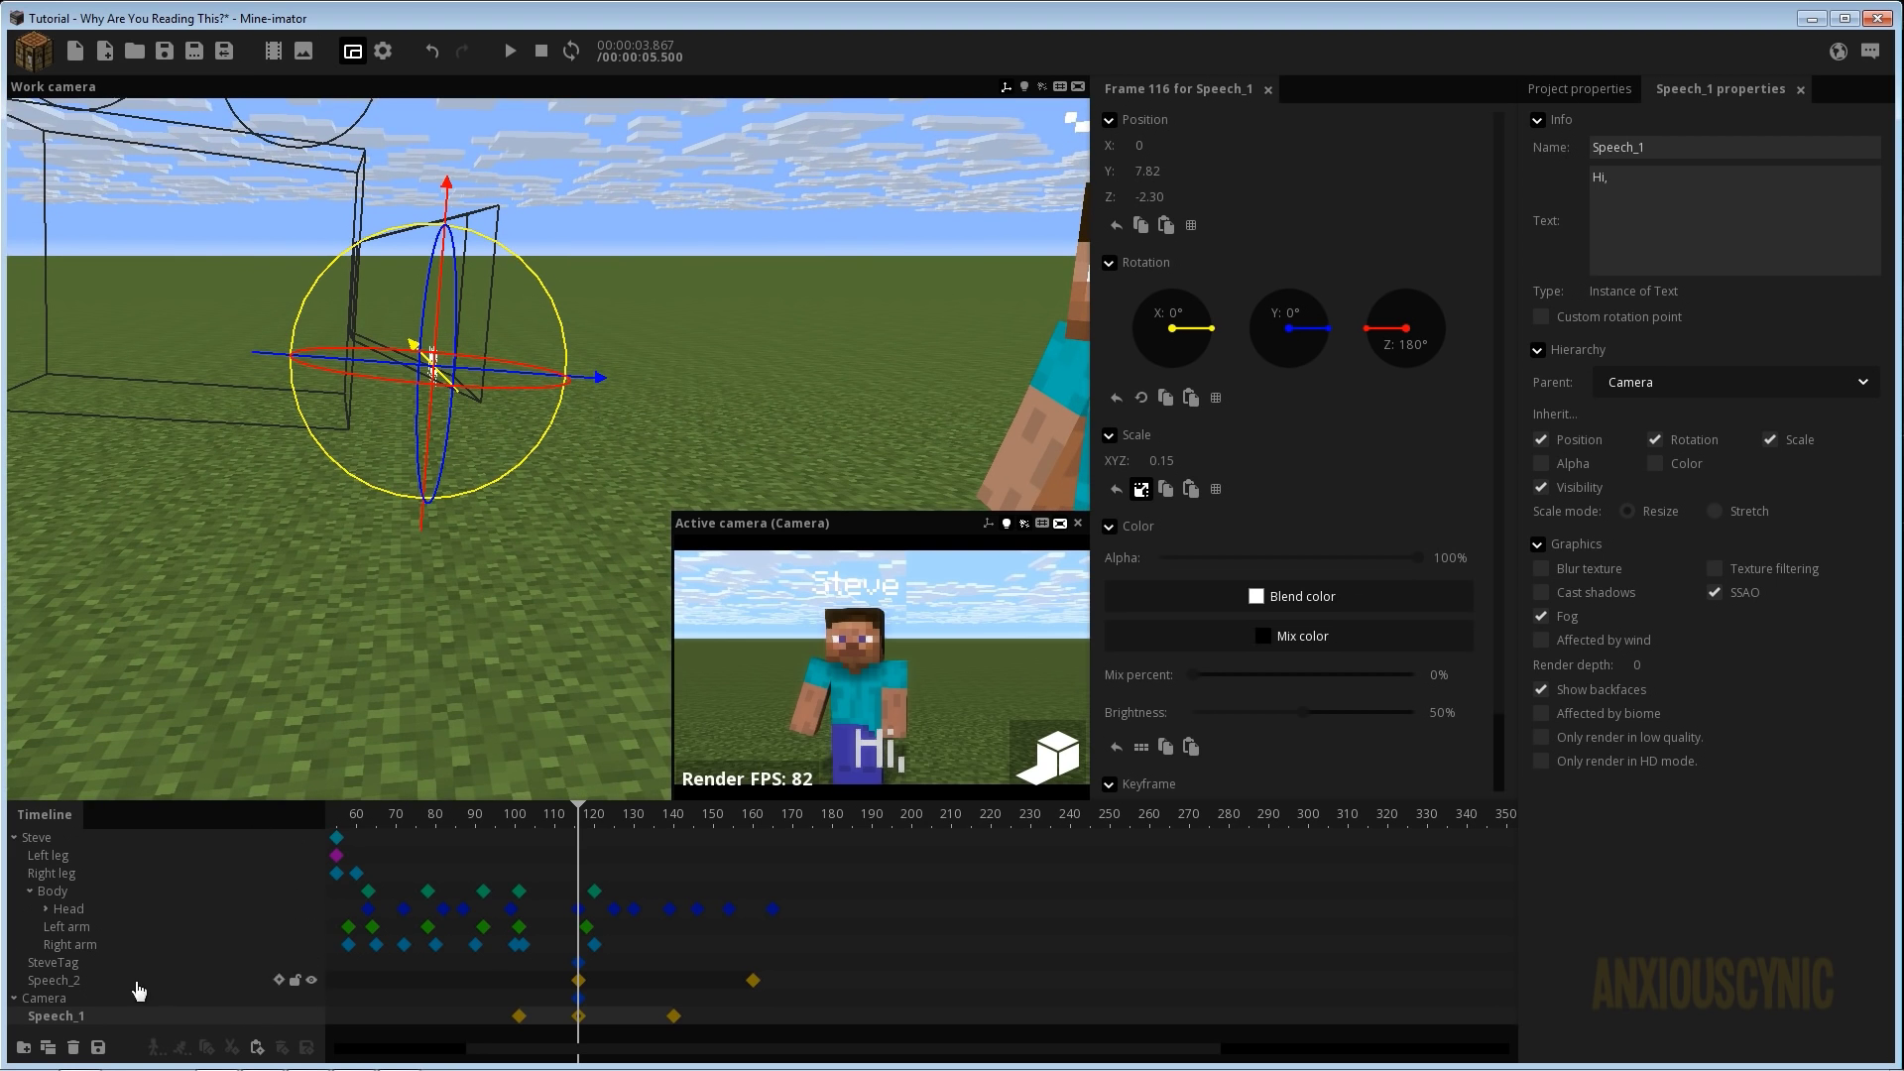
mouse_move(776, 382)
right_down()
mouse_move(952, 382)
mouse_move(782, 378)
right_up()
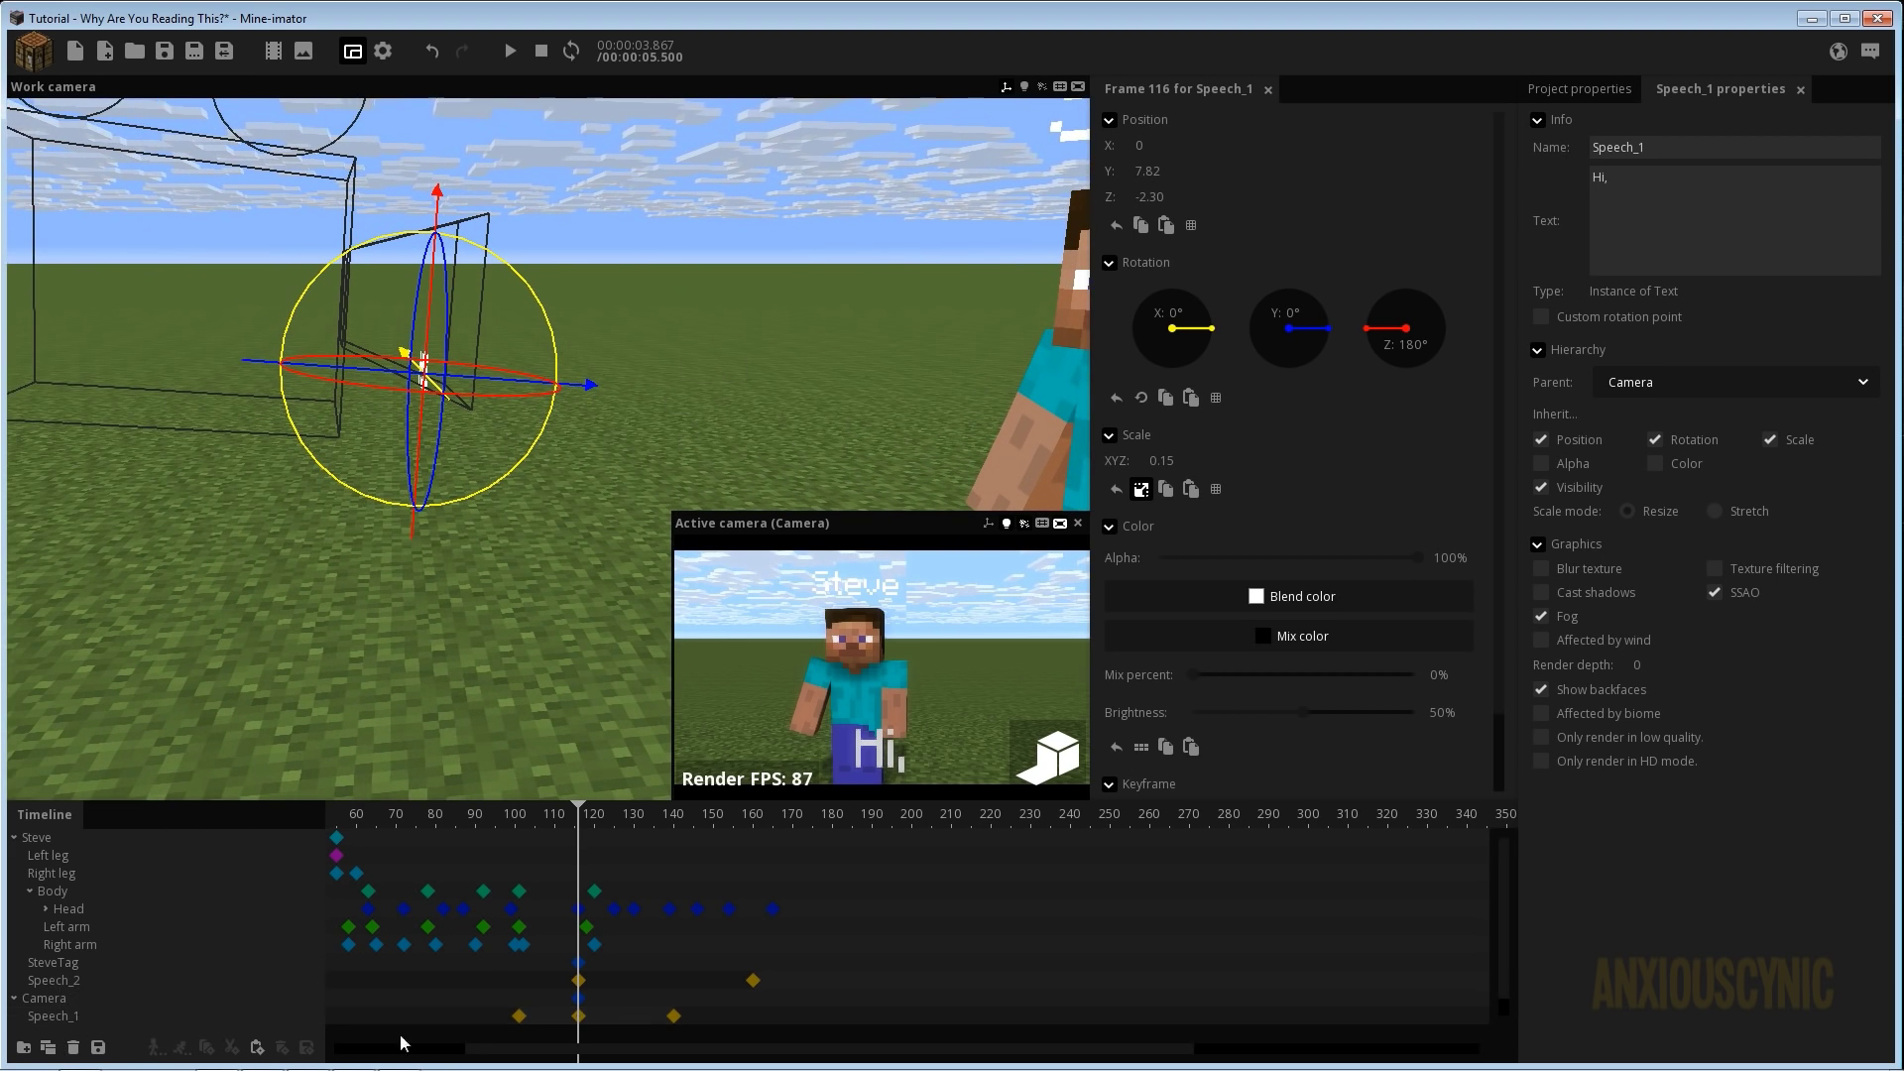
scroll(1500, 898, down, 1)
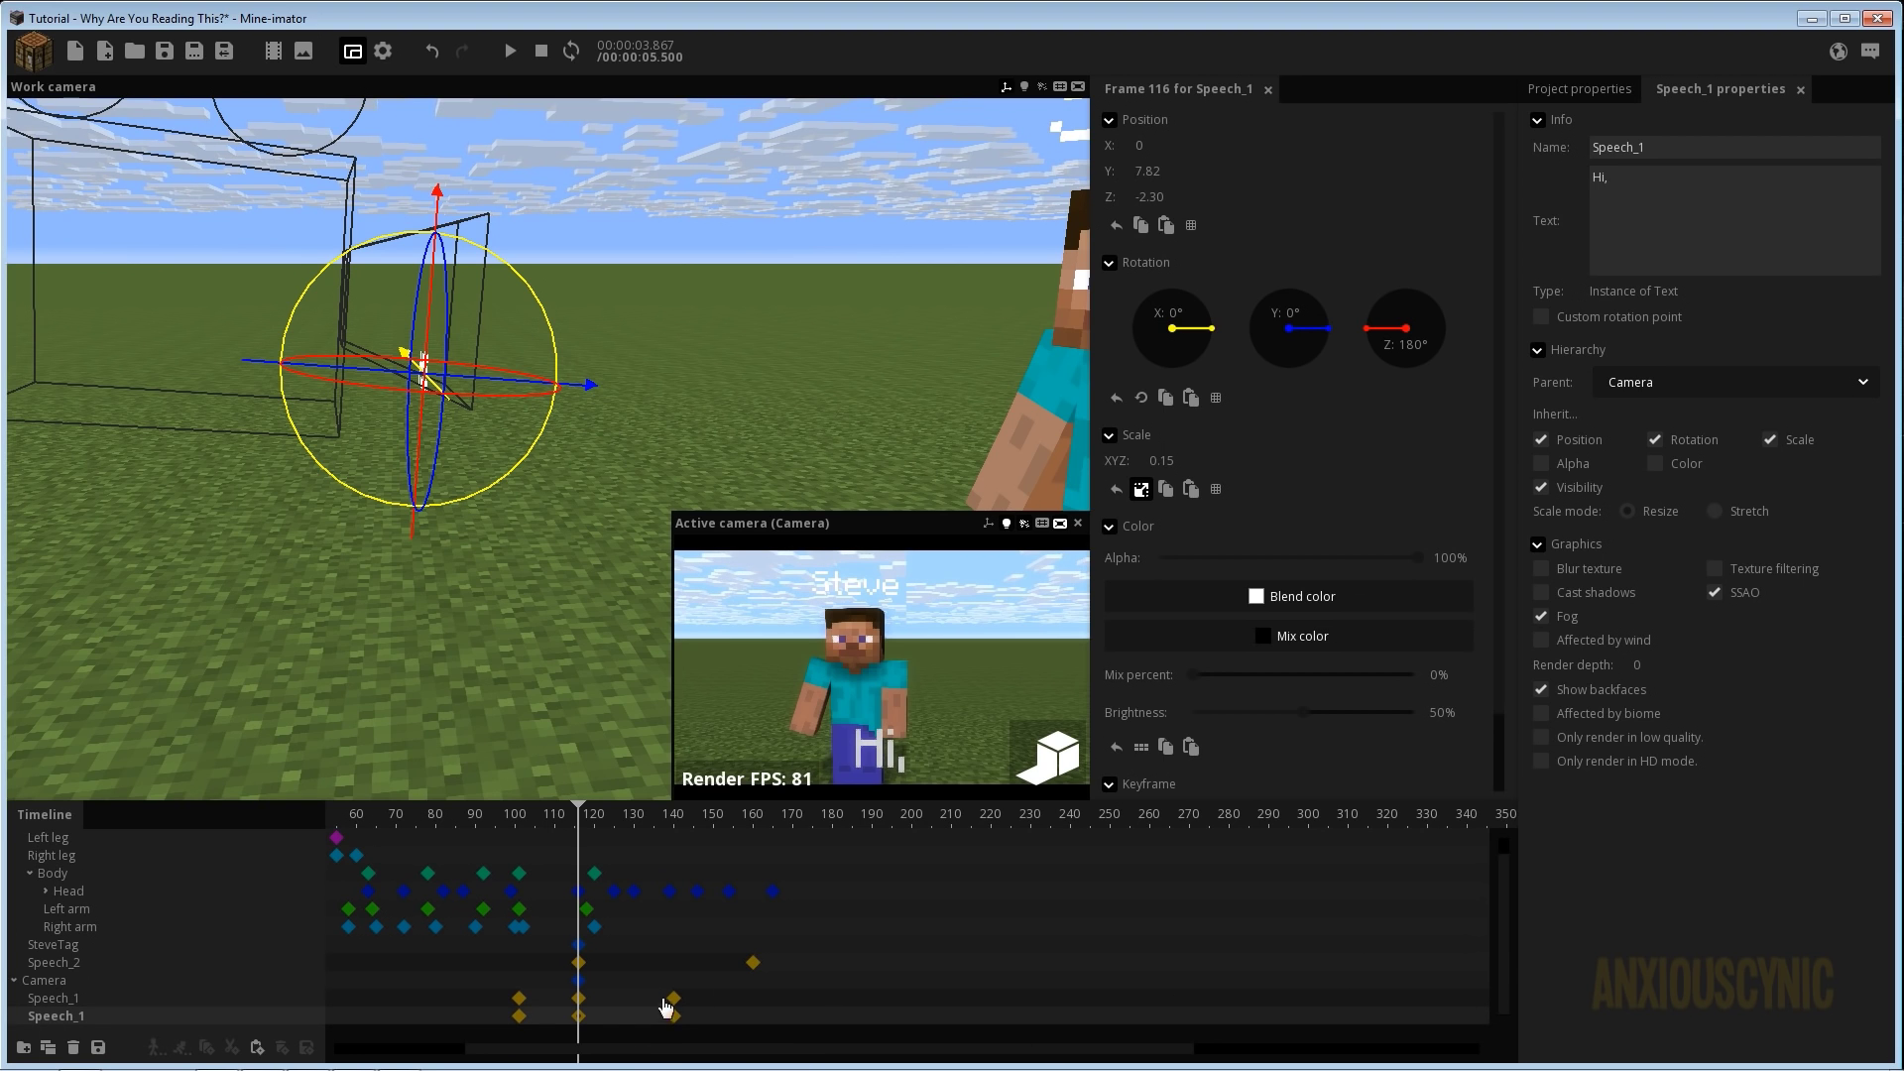
click(519, 1017)
key(Delete)
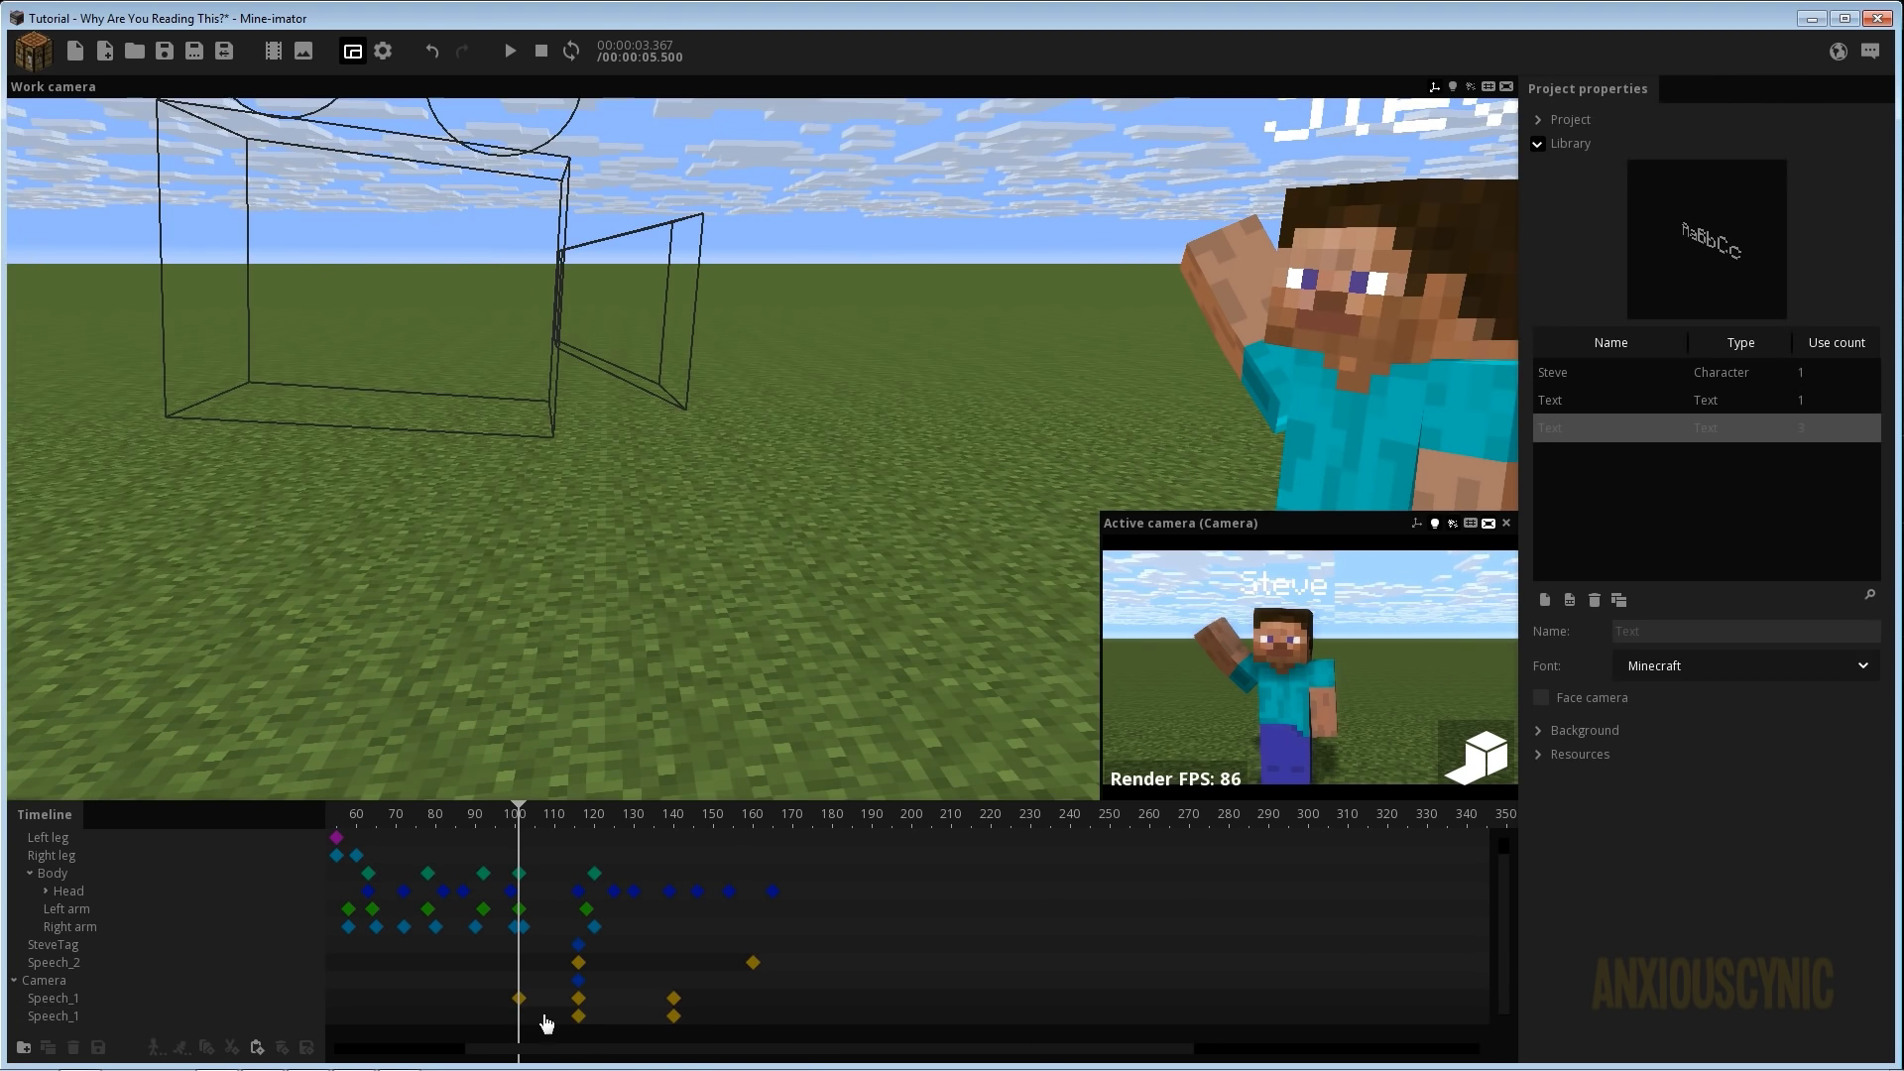
drag(675, 1031, 610, 1021)
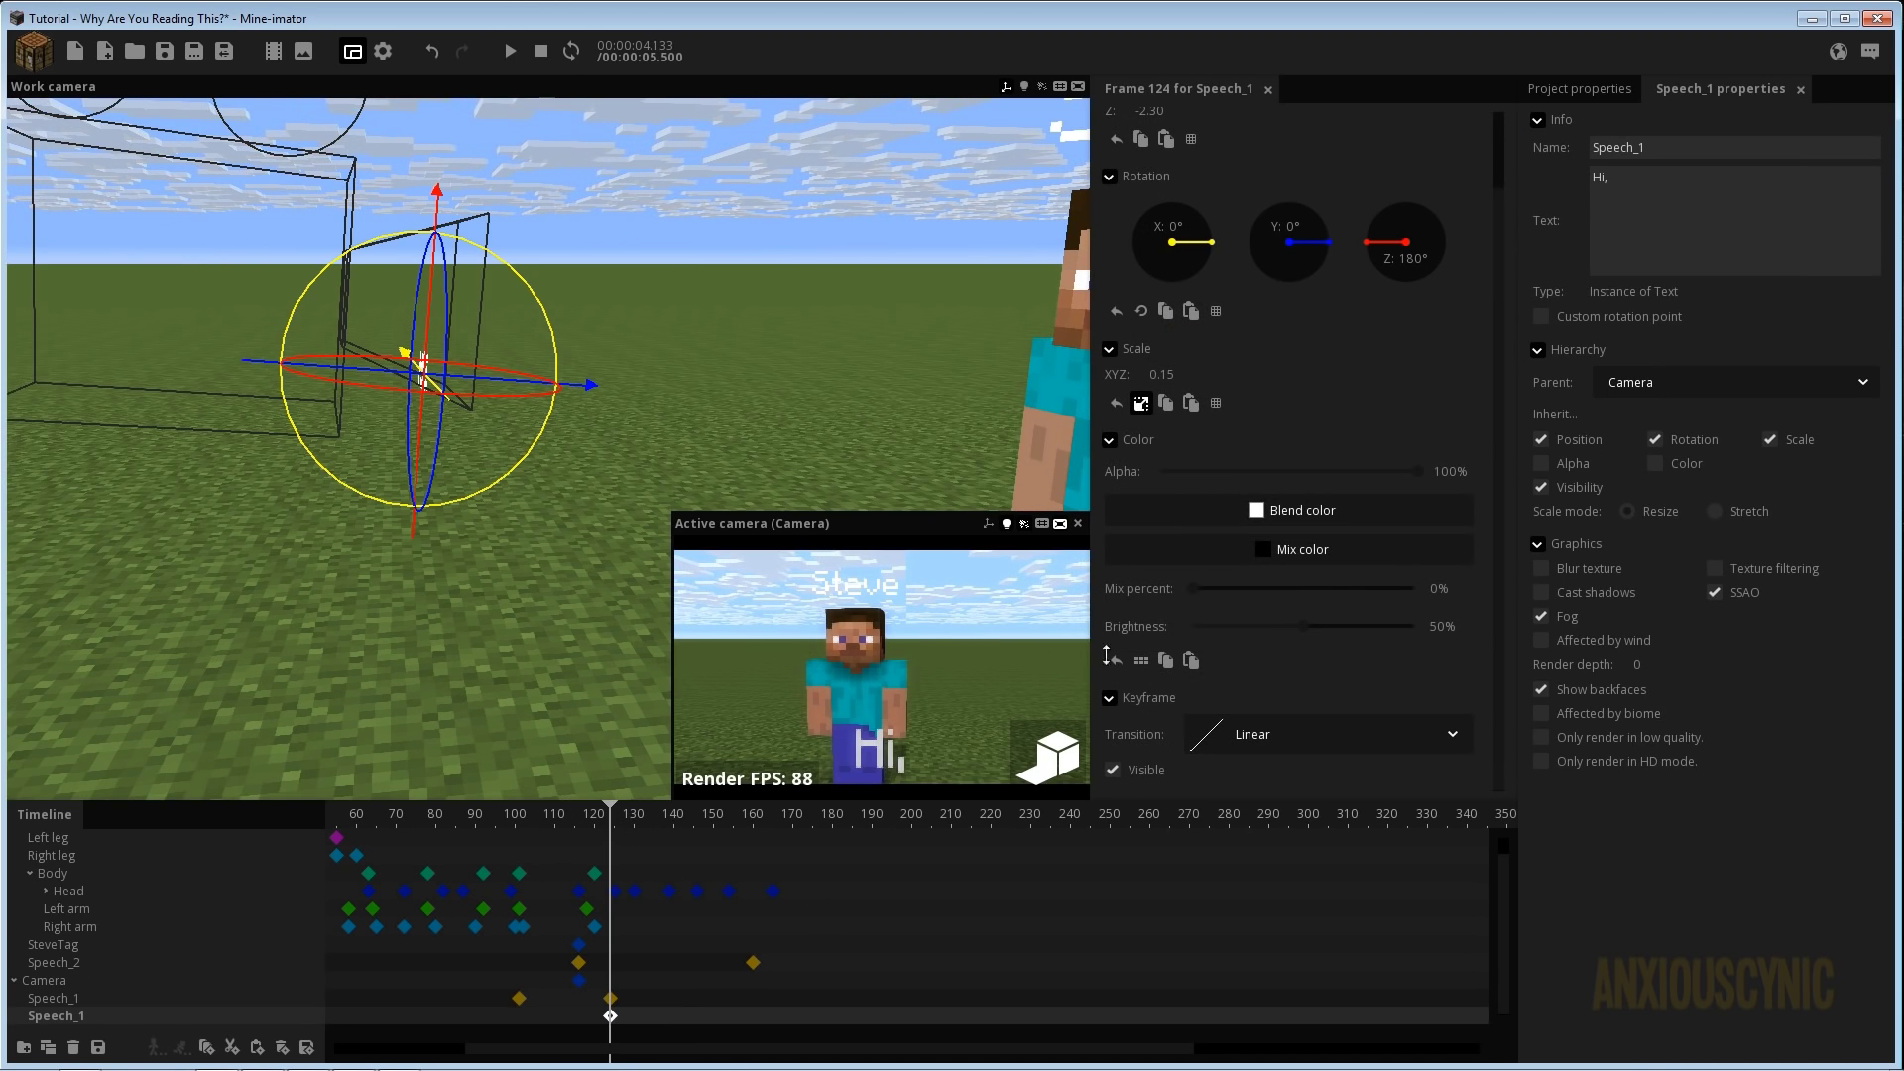
Replace the duplicated speech's text with "I hate my life...".
click(1675, 208)
key(BackSpace)
key(BackSpace)
key(BackSpace)
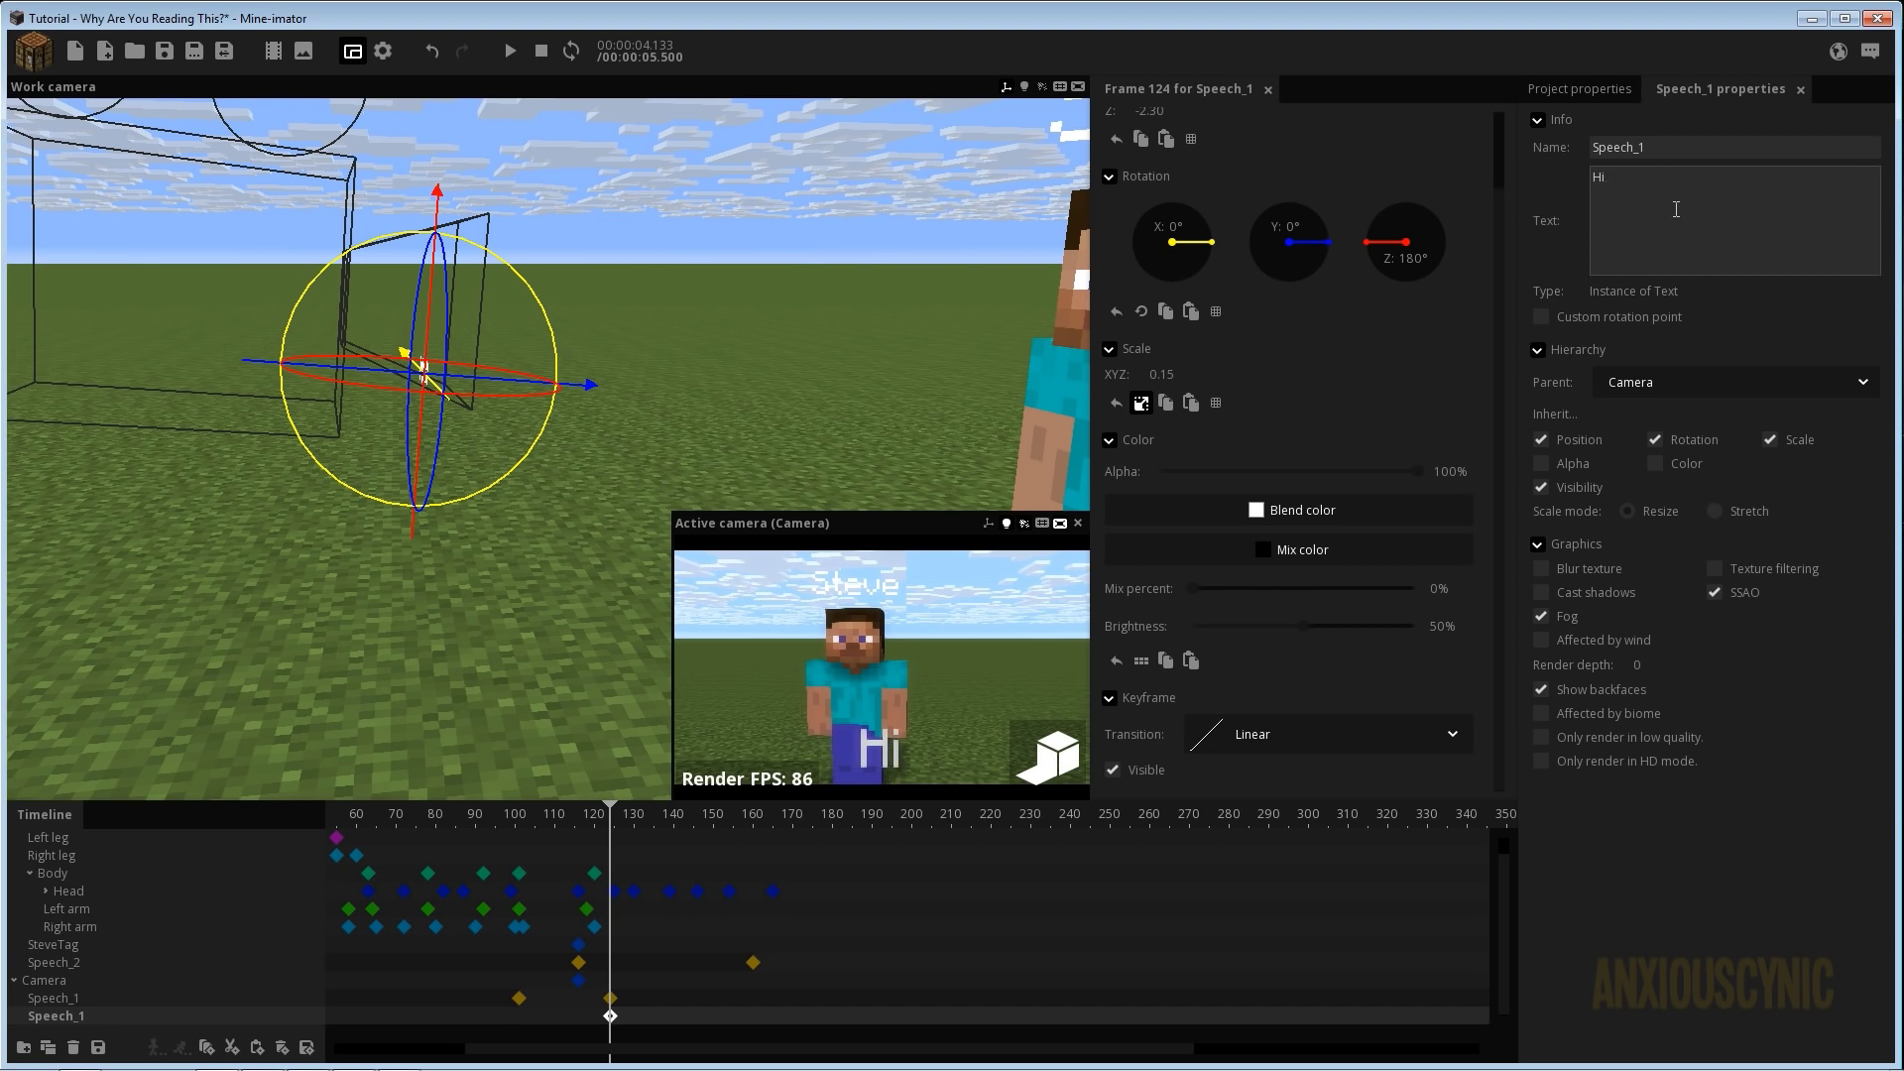
text(I hate my)
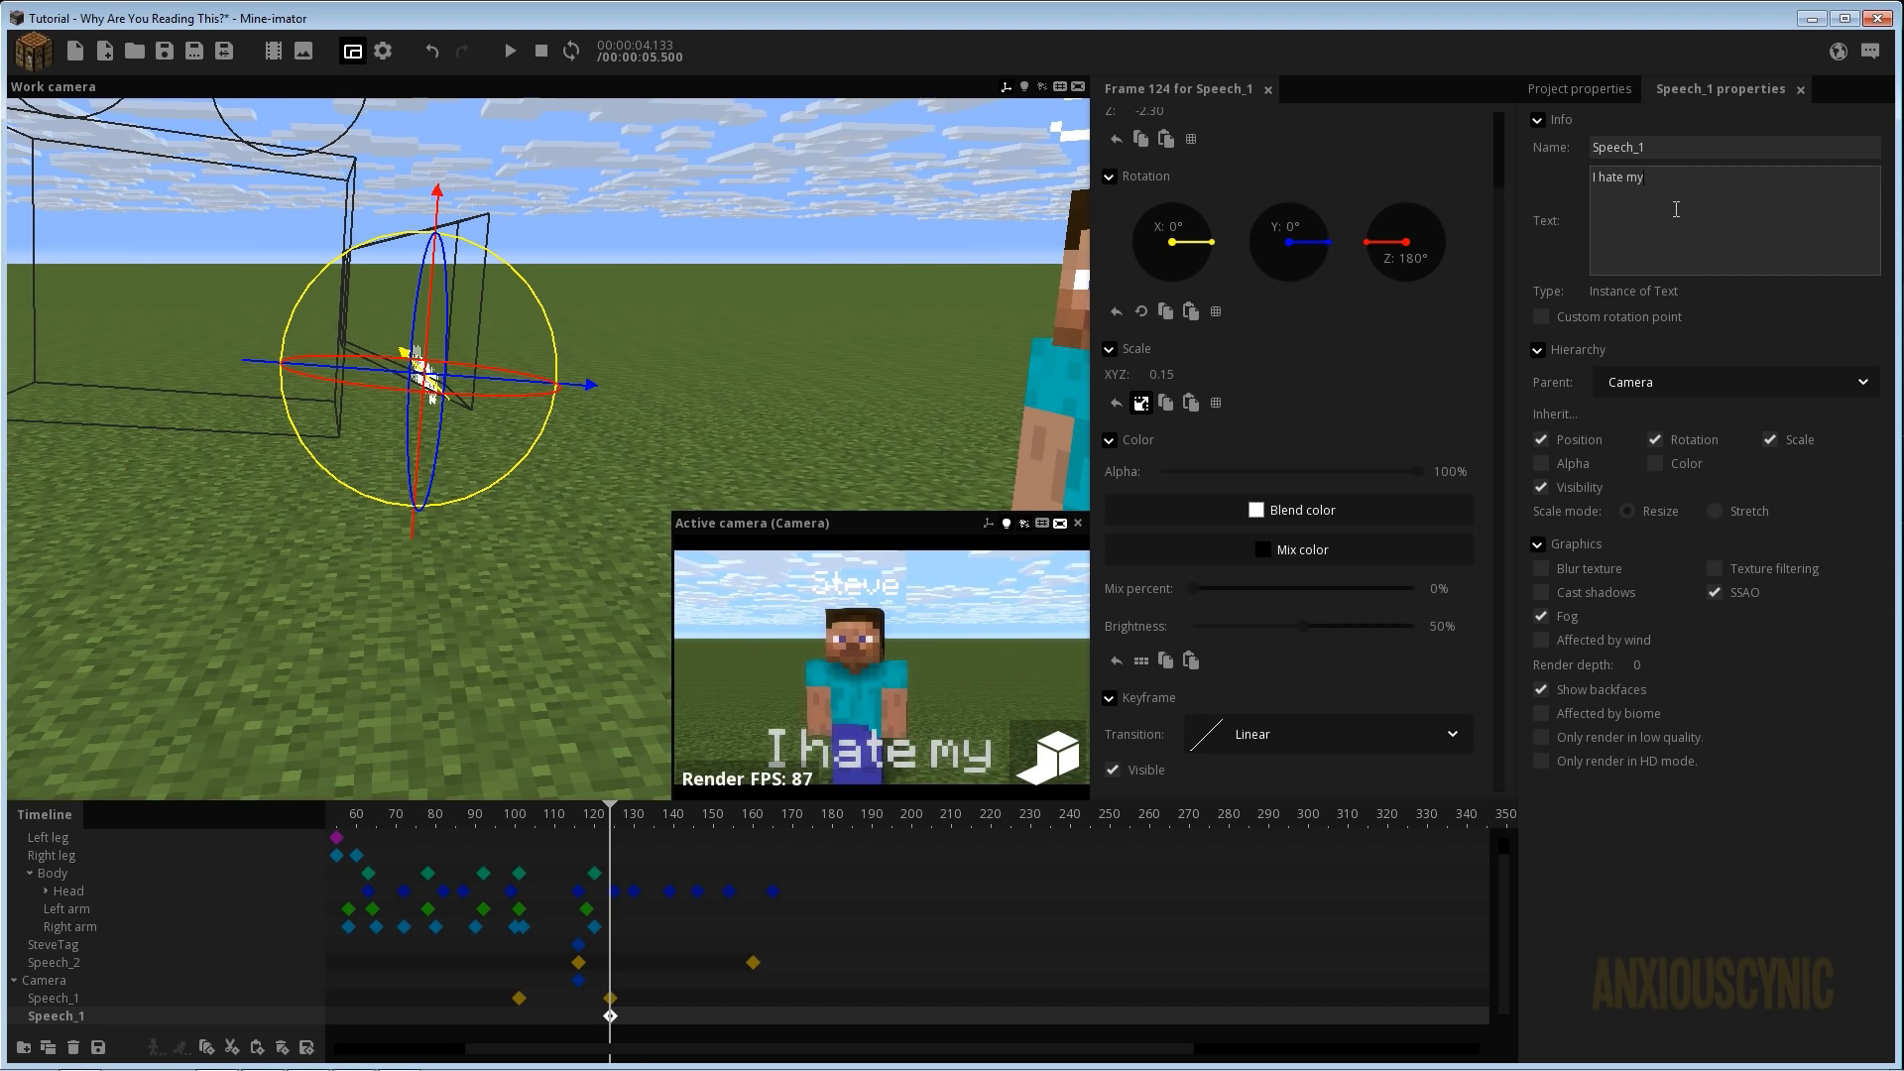
text( life...)
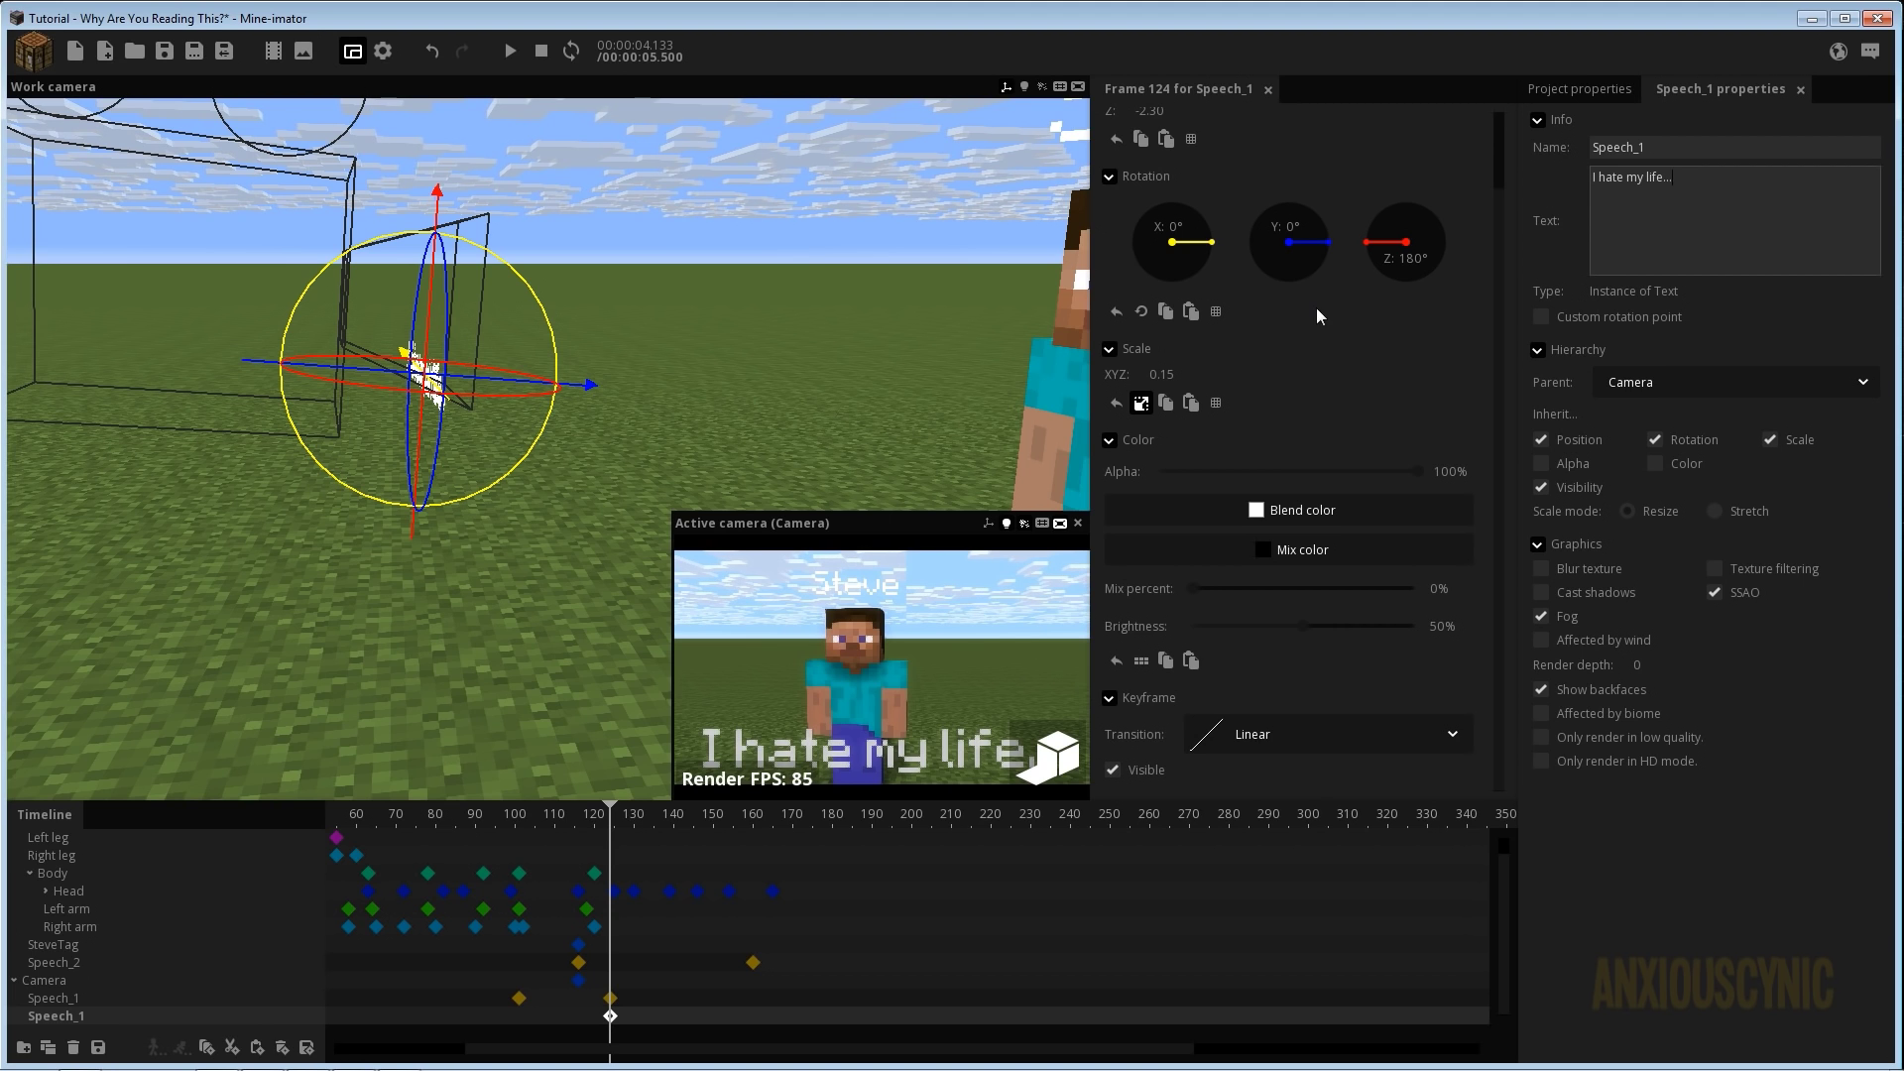
Widen the active camera preview so the whole subtitle fits in it, and adjust its height.
drag(645, 371, 757, 396)
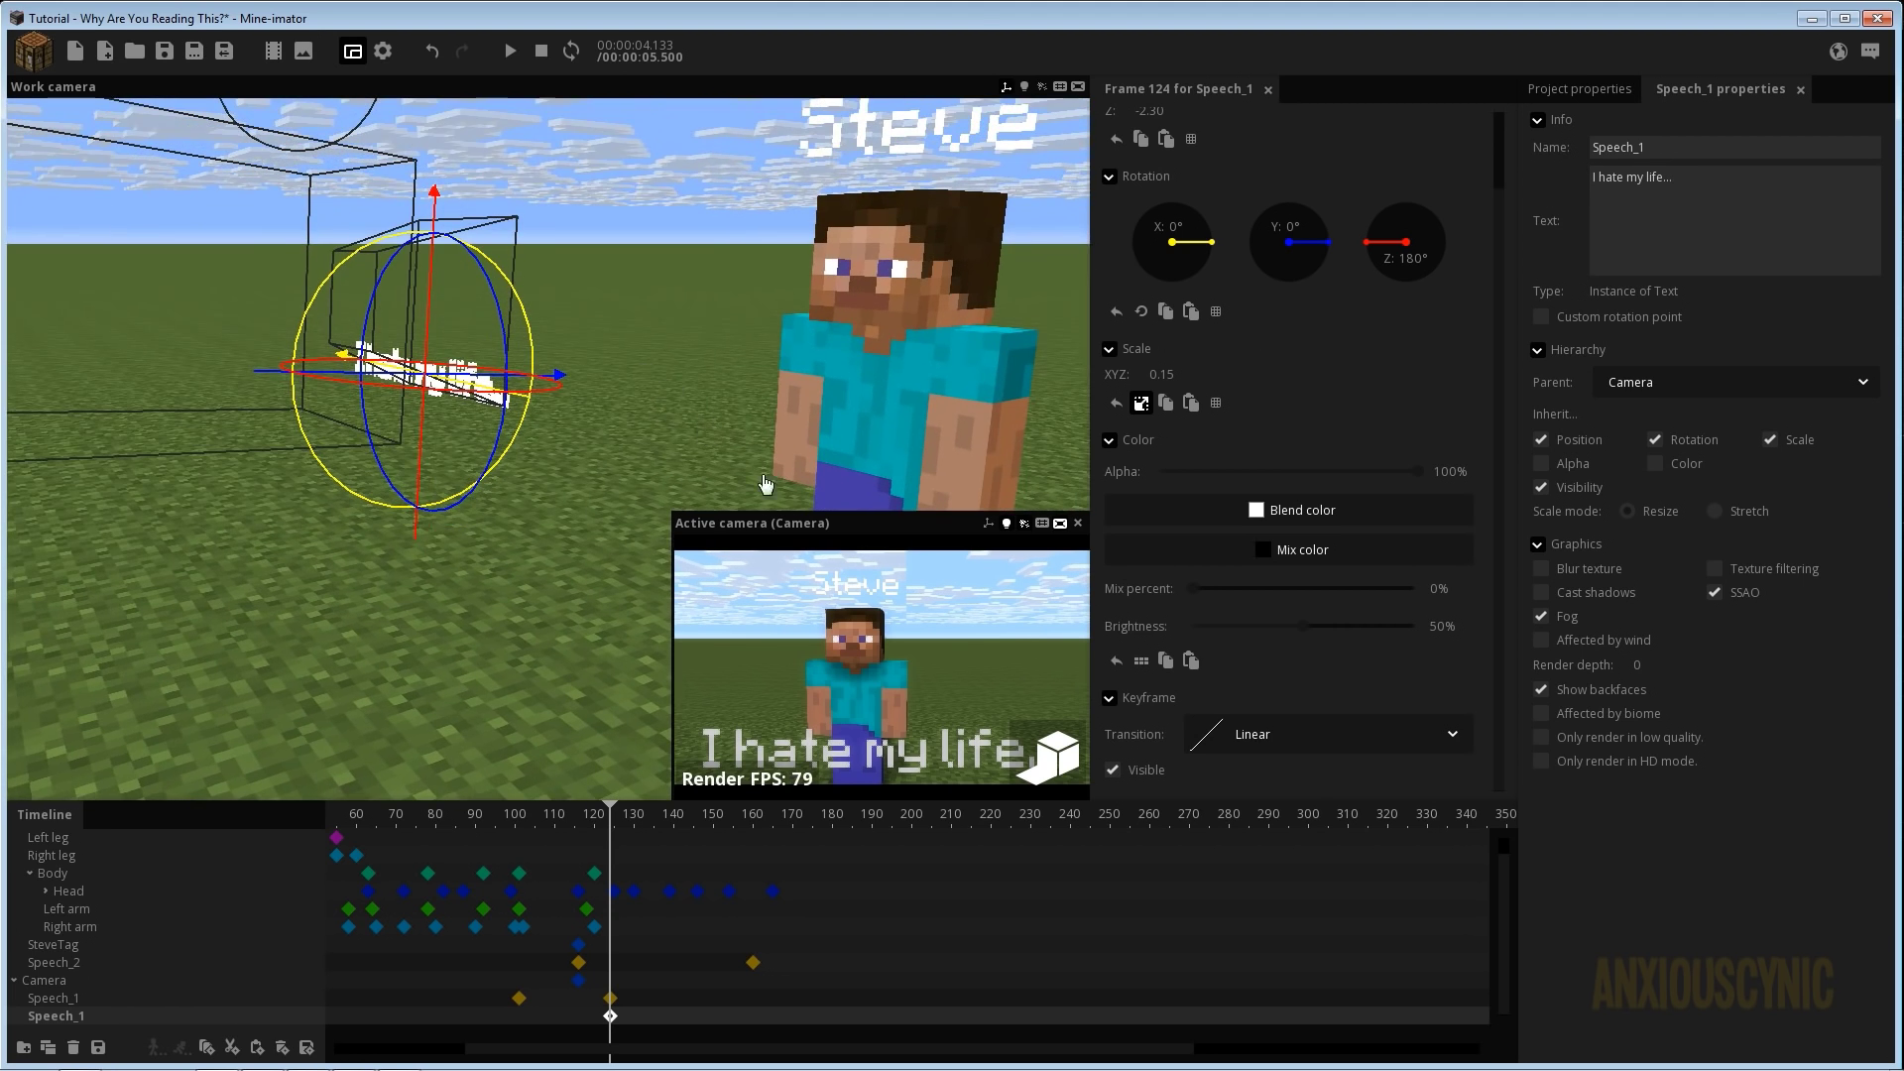
drag(673, 516, 428, 517)
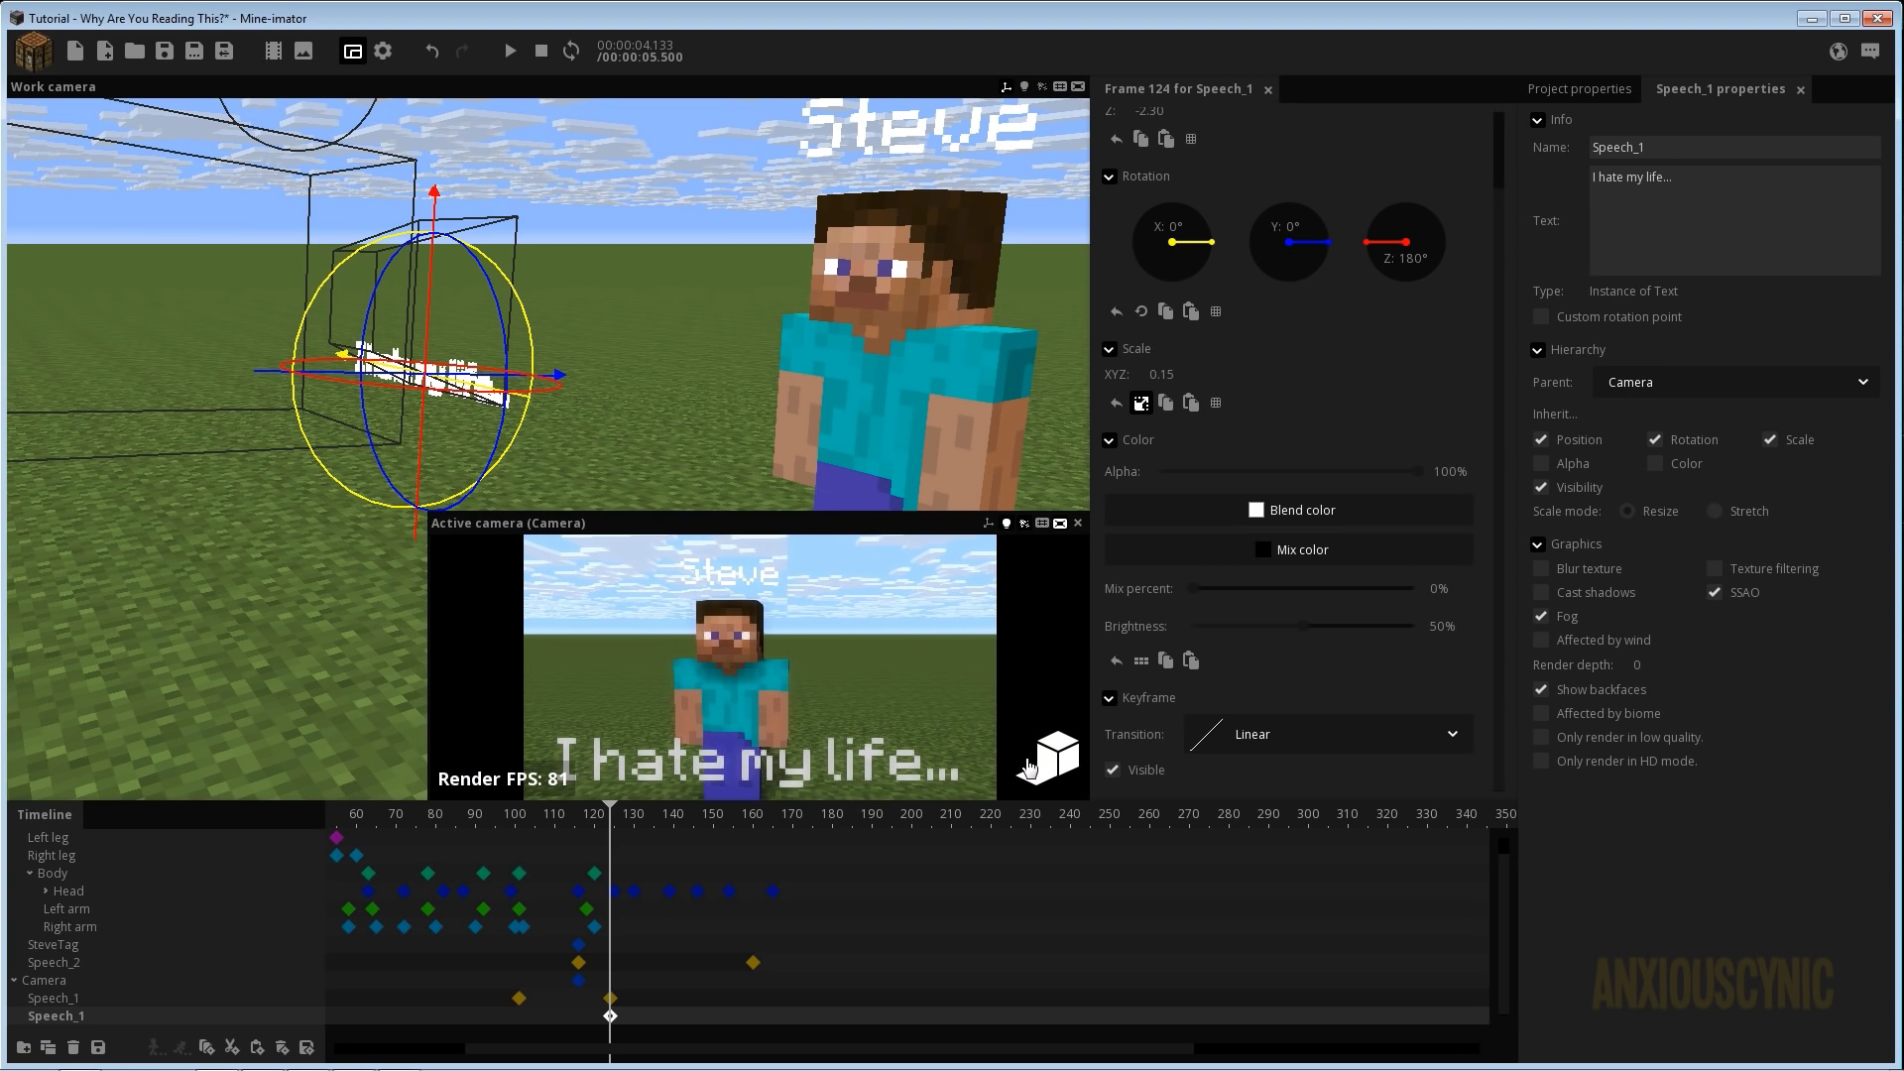
mouse_move(525, 513)
mouse_down()
mouse_move(526, 453)
mouse_move(512, 543)
mouse_up()
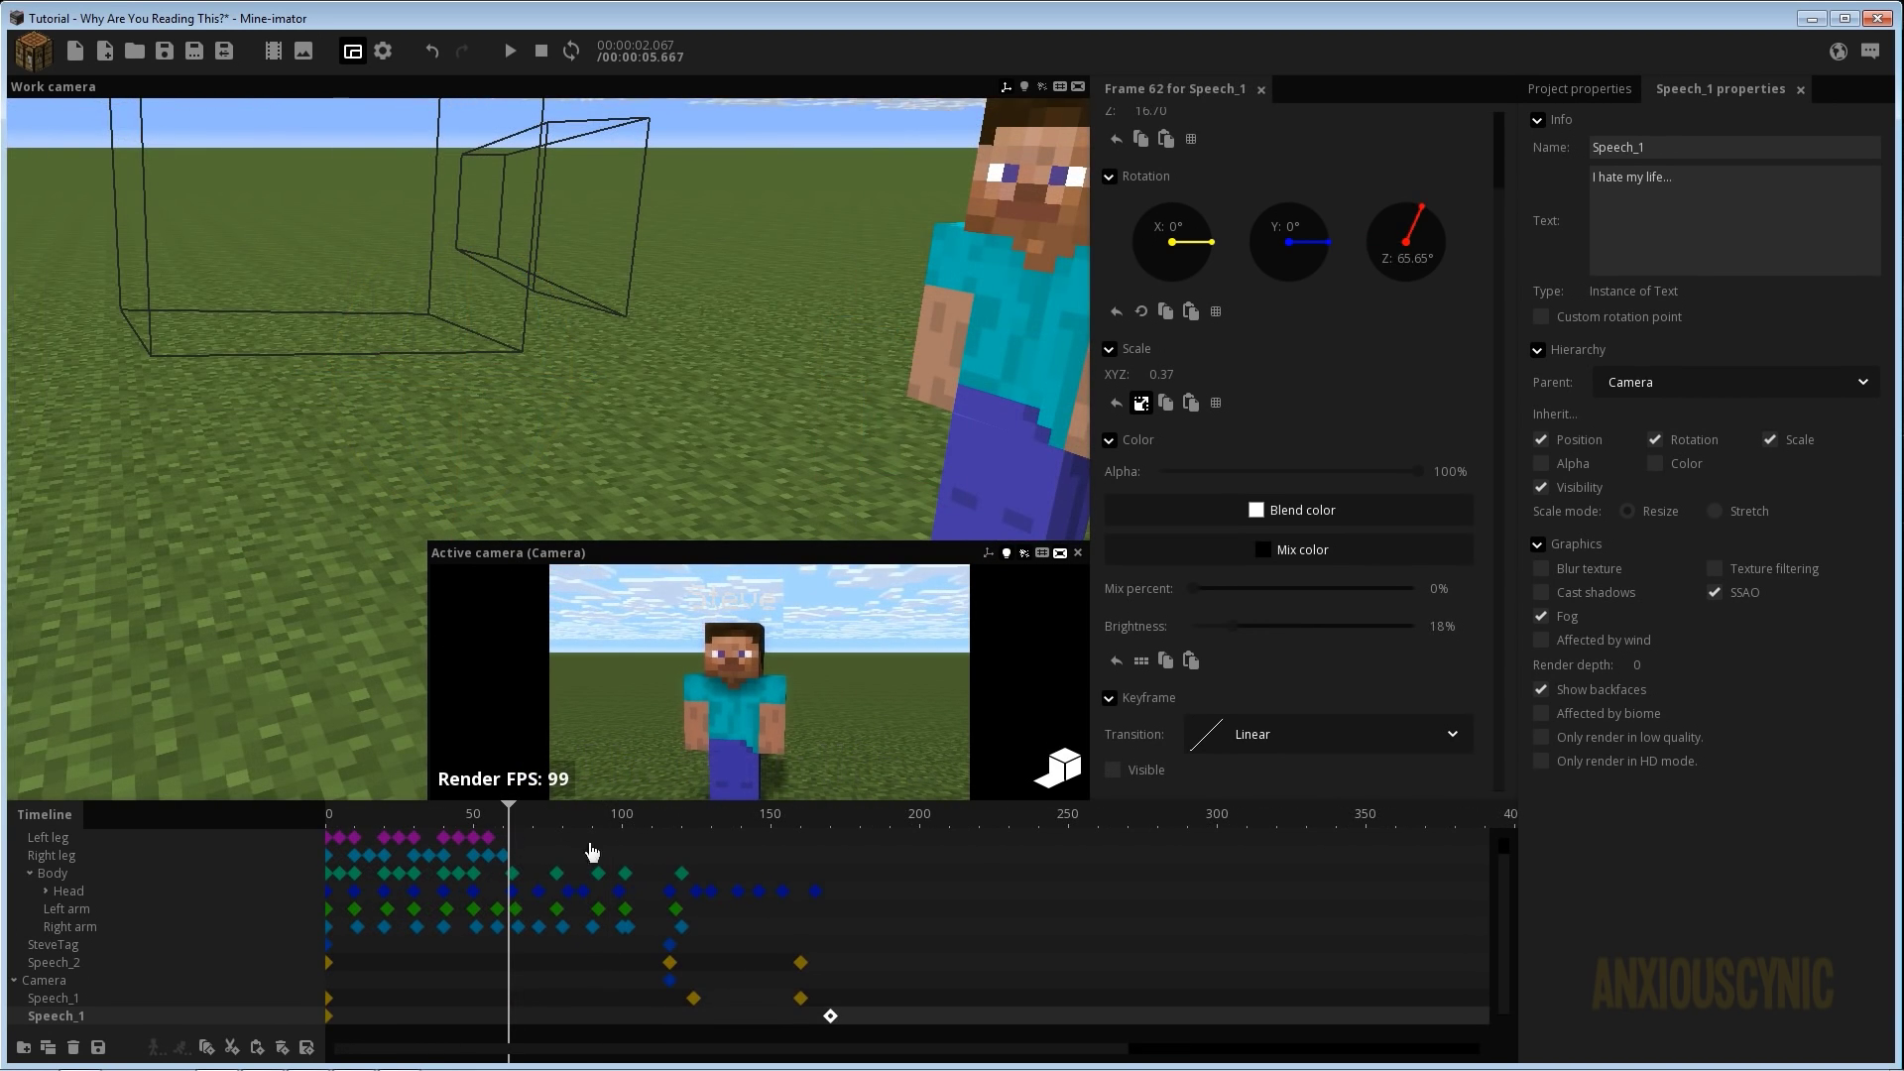
Play back the animation to check the timing of the speech texts, and save the project.
click(626, 834)
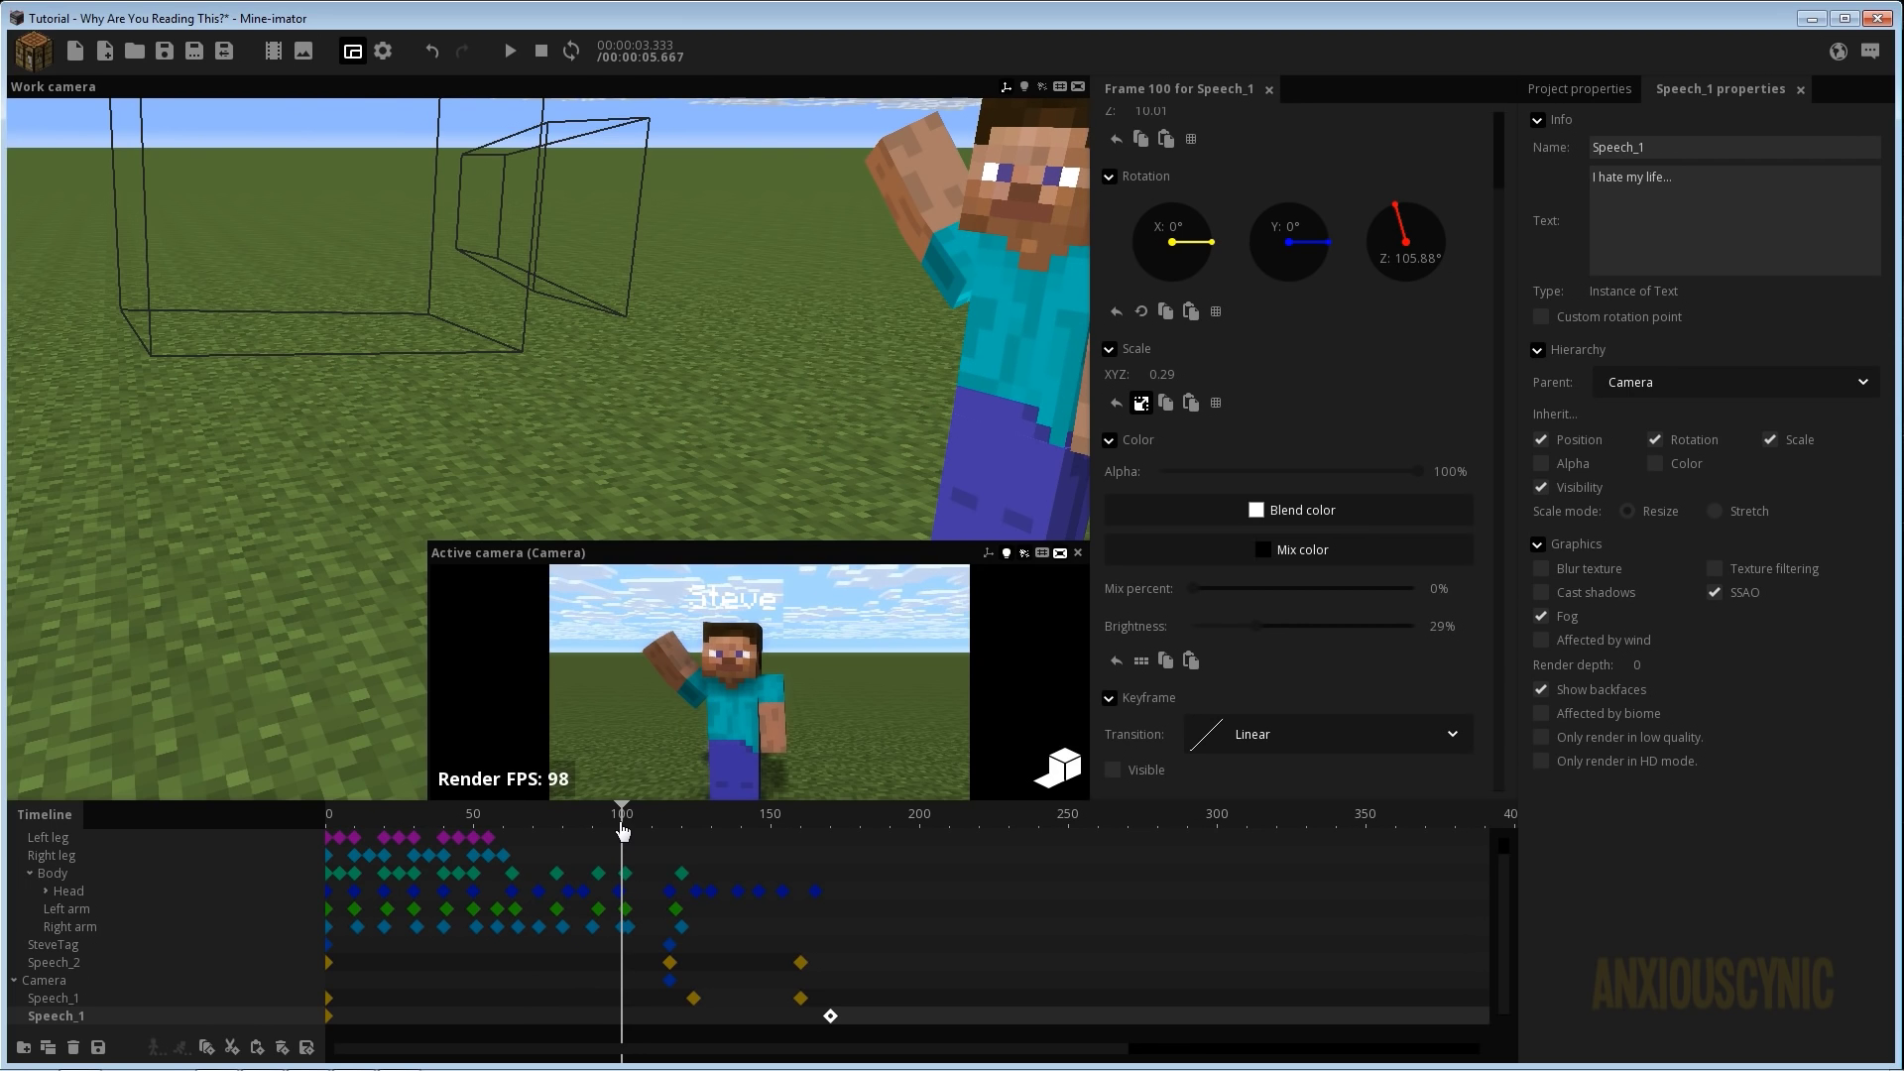
drag(623, 831, 585, 828)
key(space)
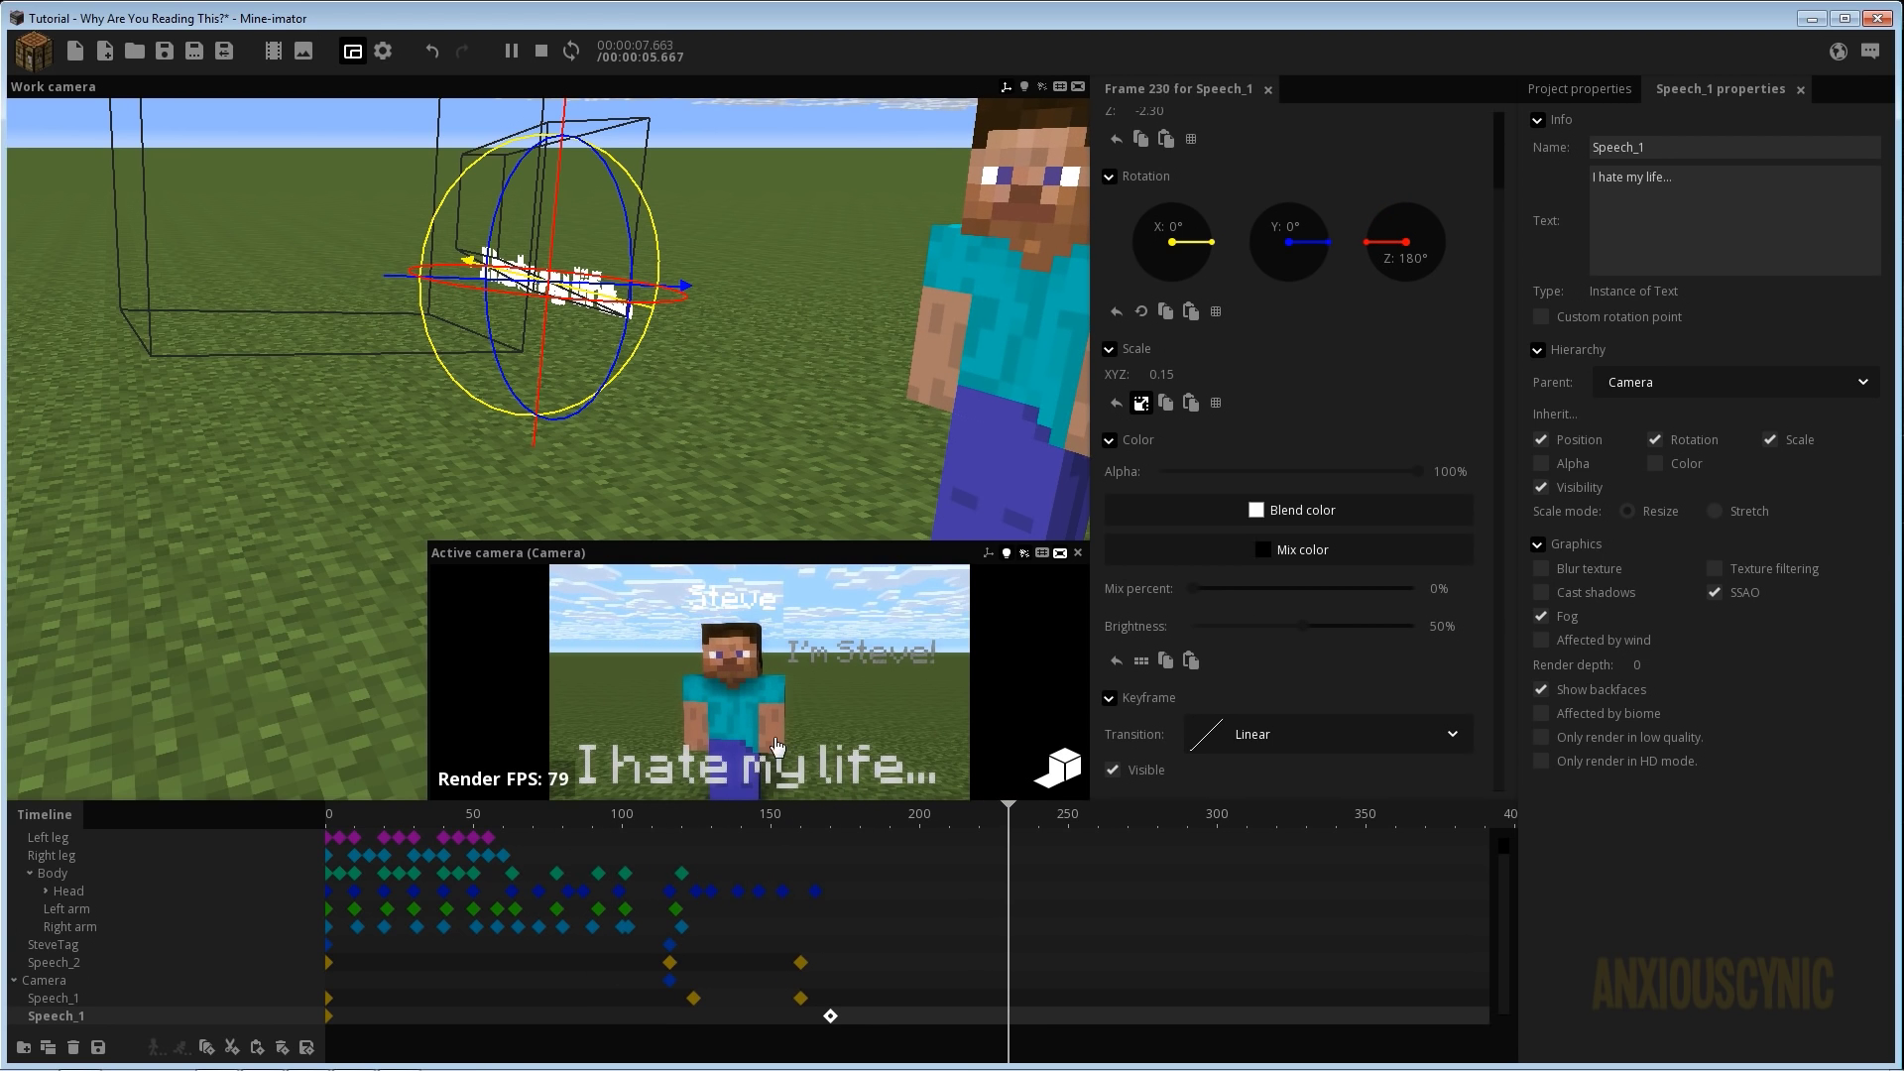
click(894, 828)
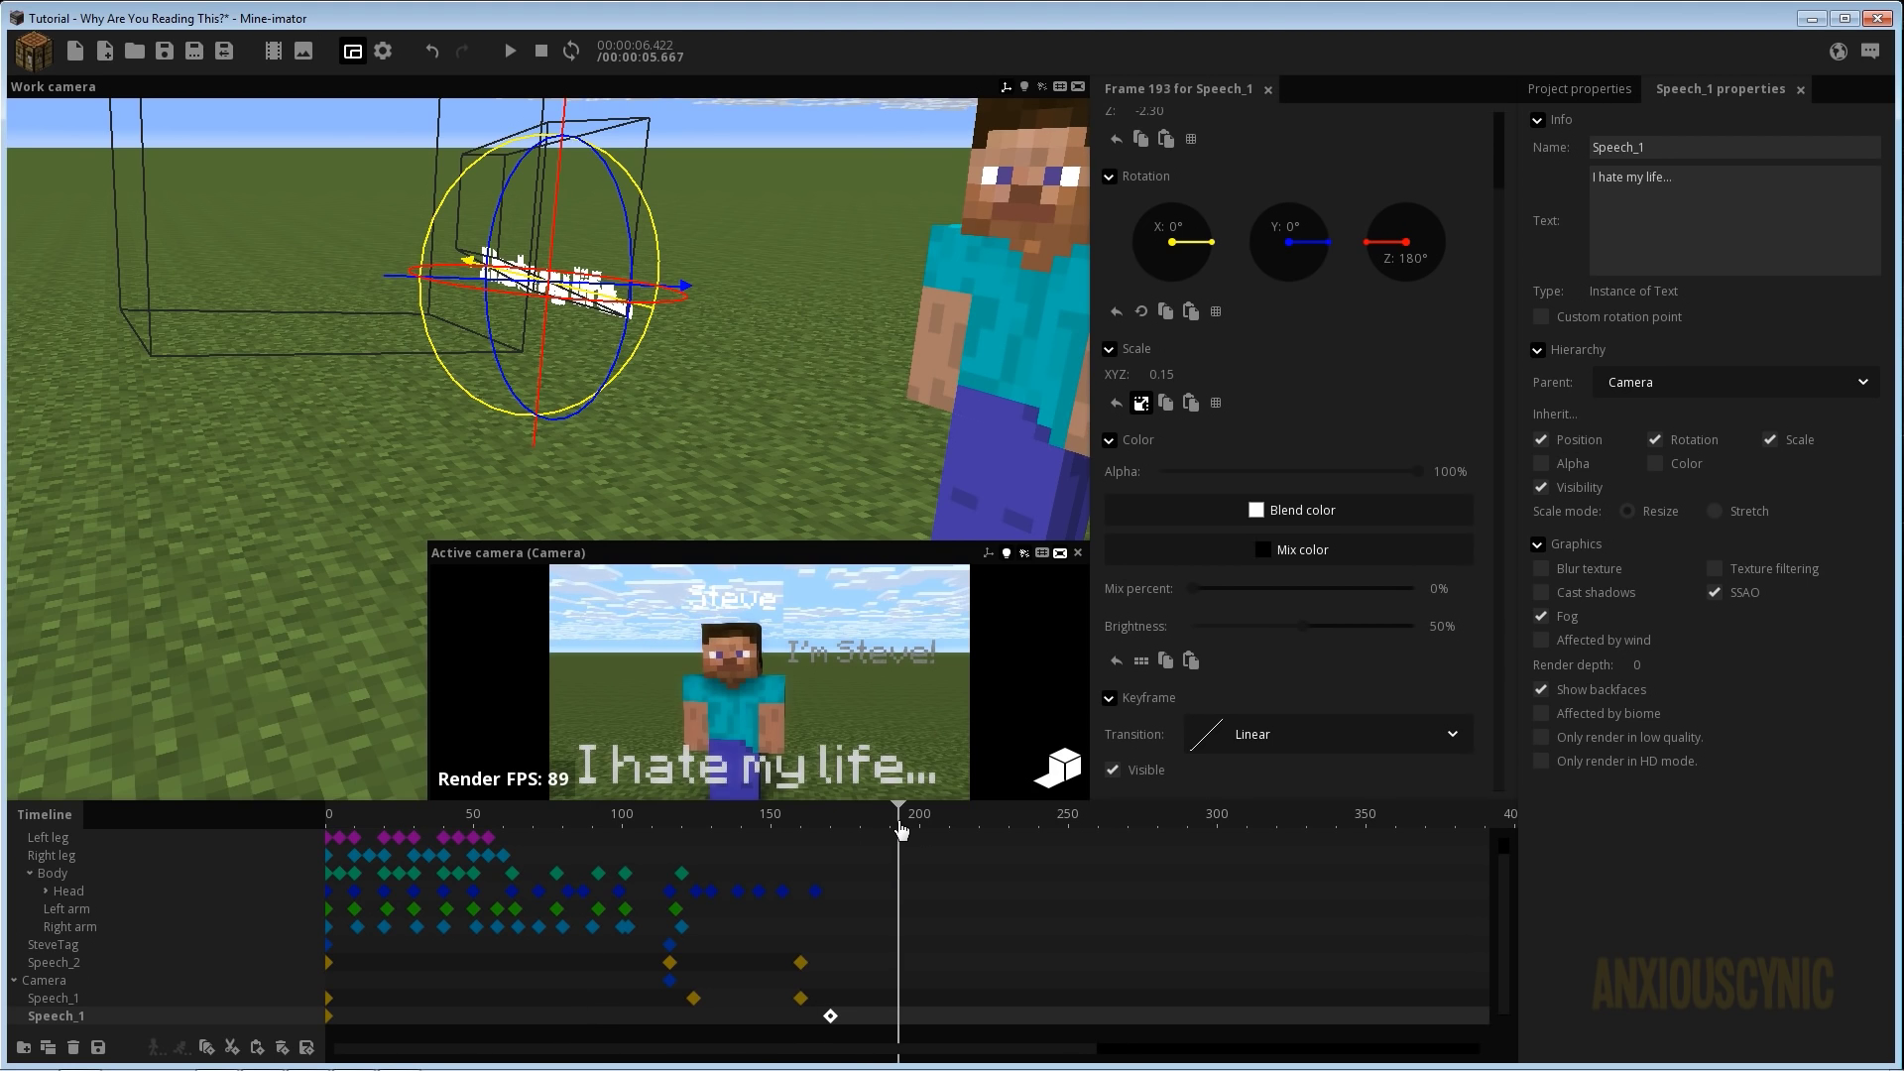
key(ctrl+s)
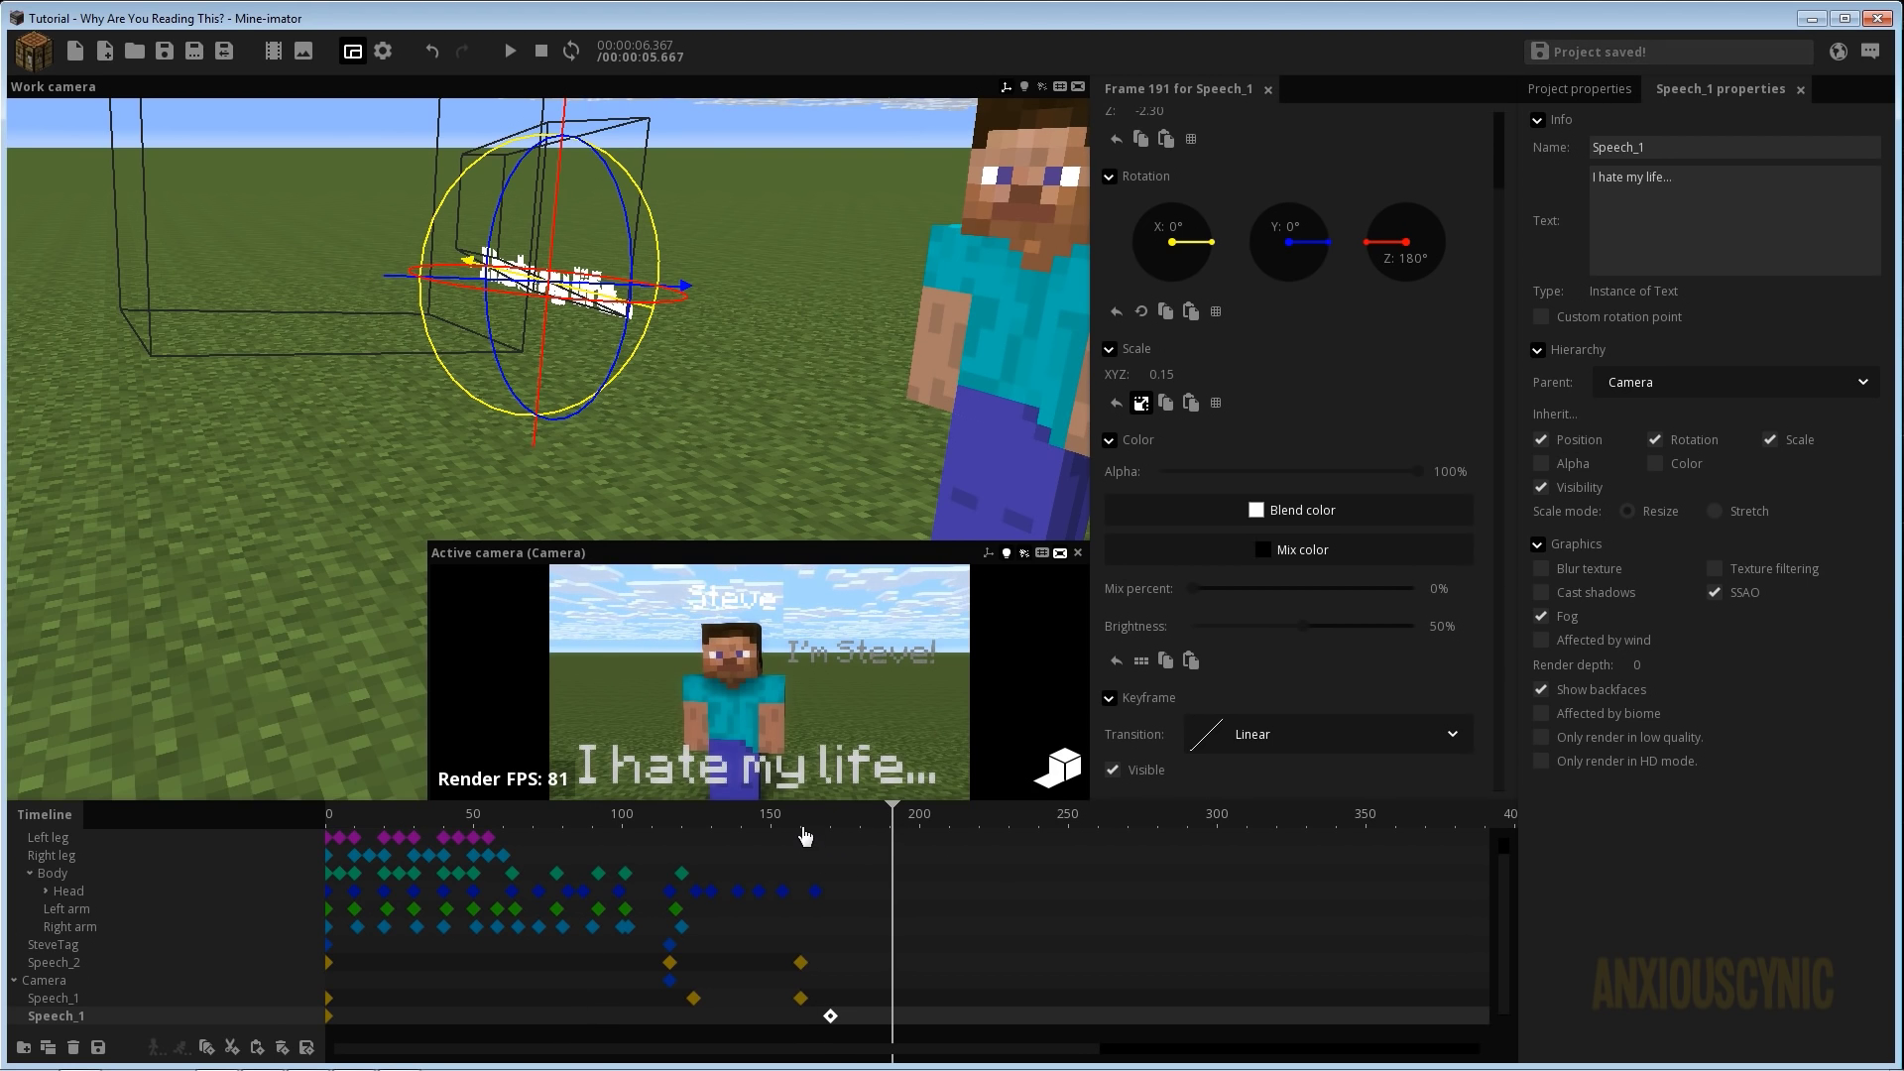
Add a keyframe at frame 222 to the "I hate my life..." subtitle and raise the text to Z -1.09 there.
drag(734, 829, 987, 872)
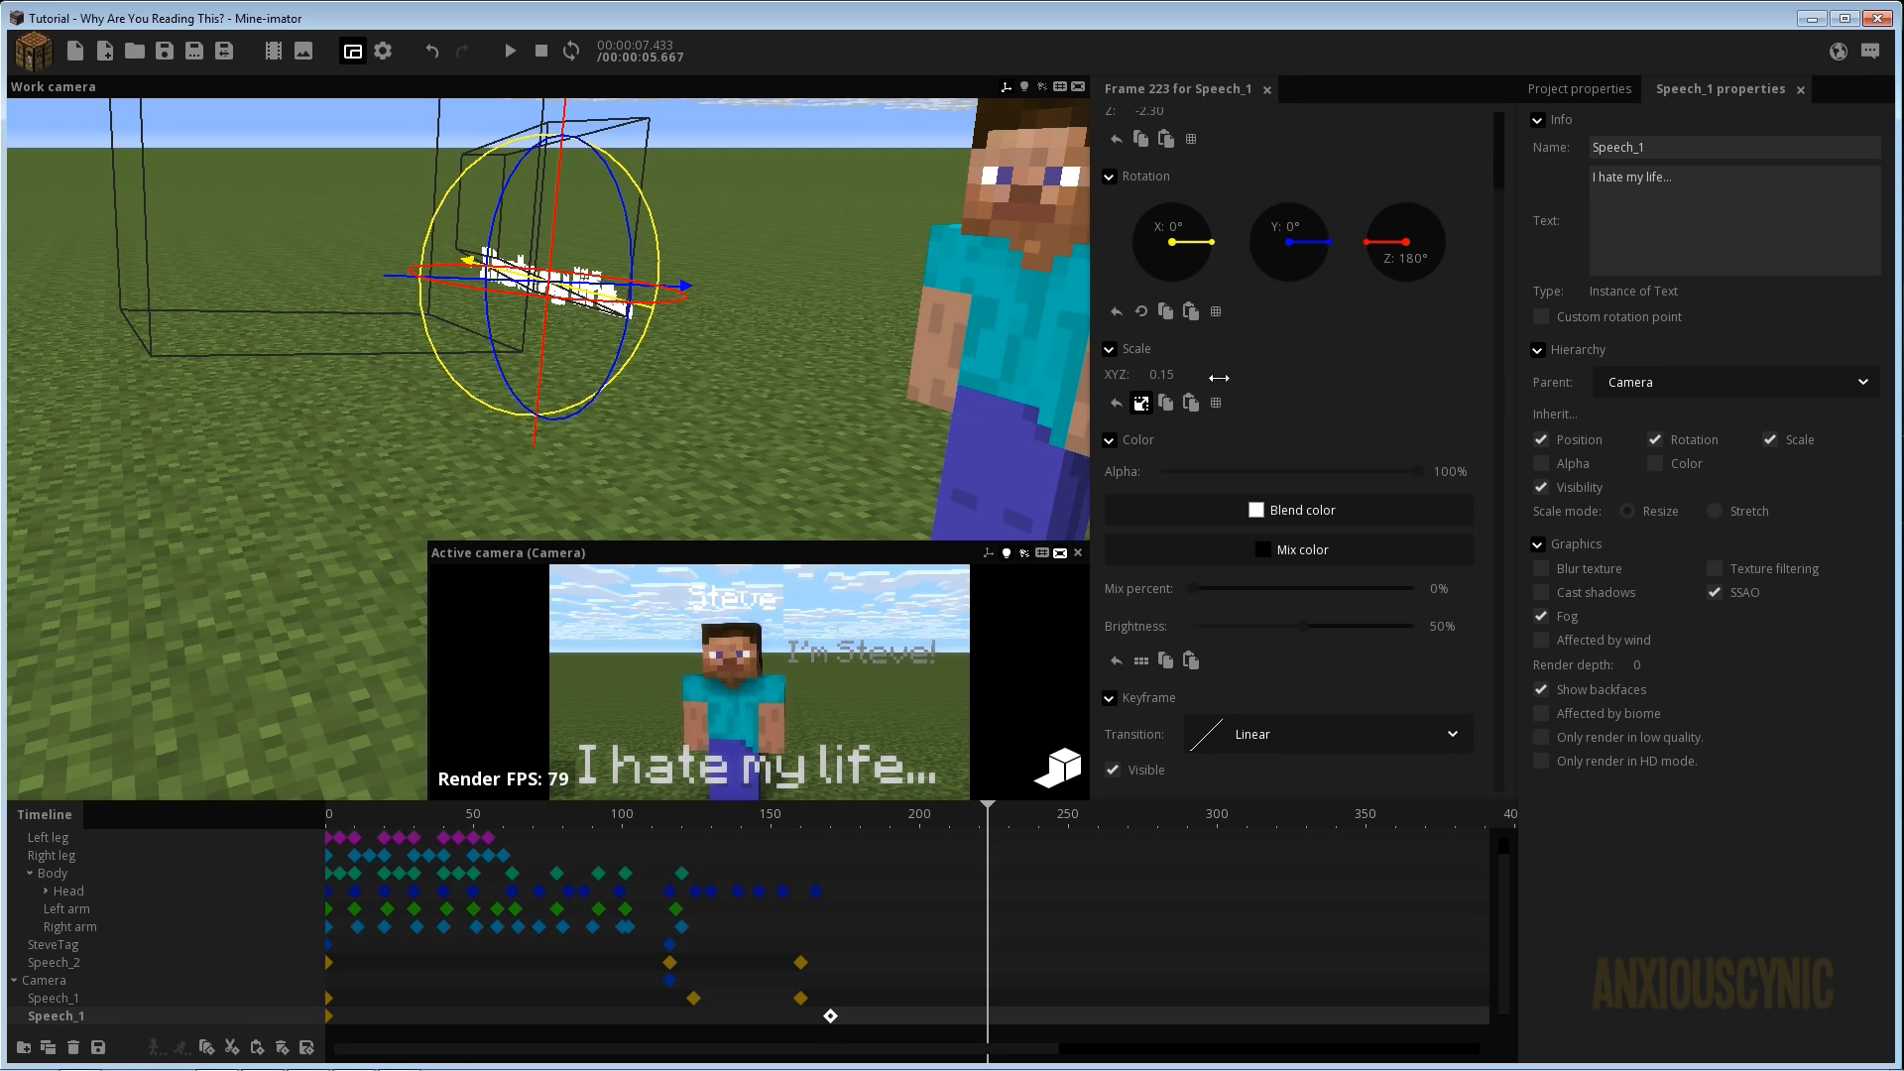
drag(848, 387, 831, 467)
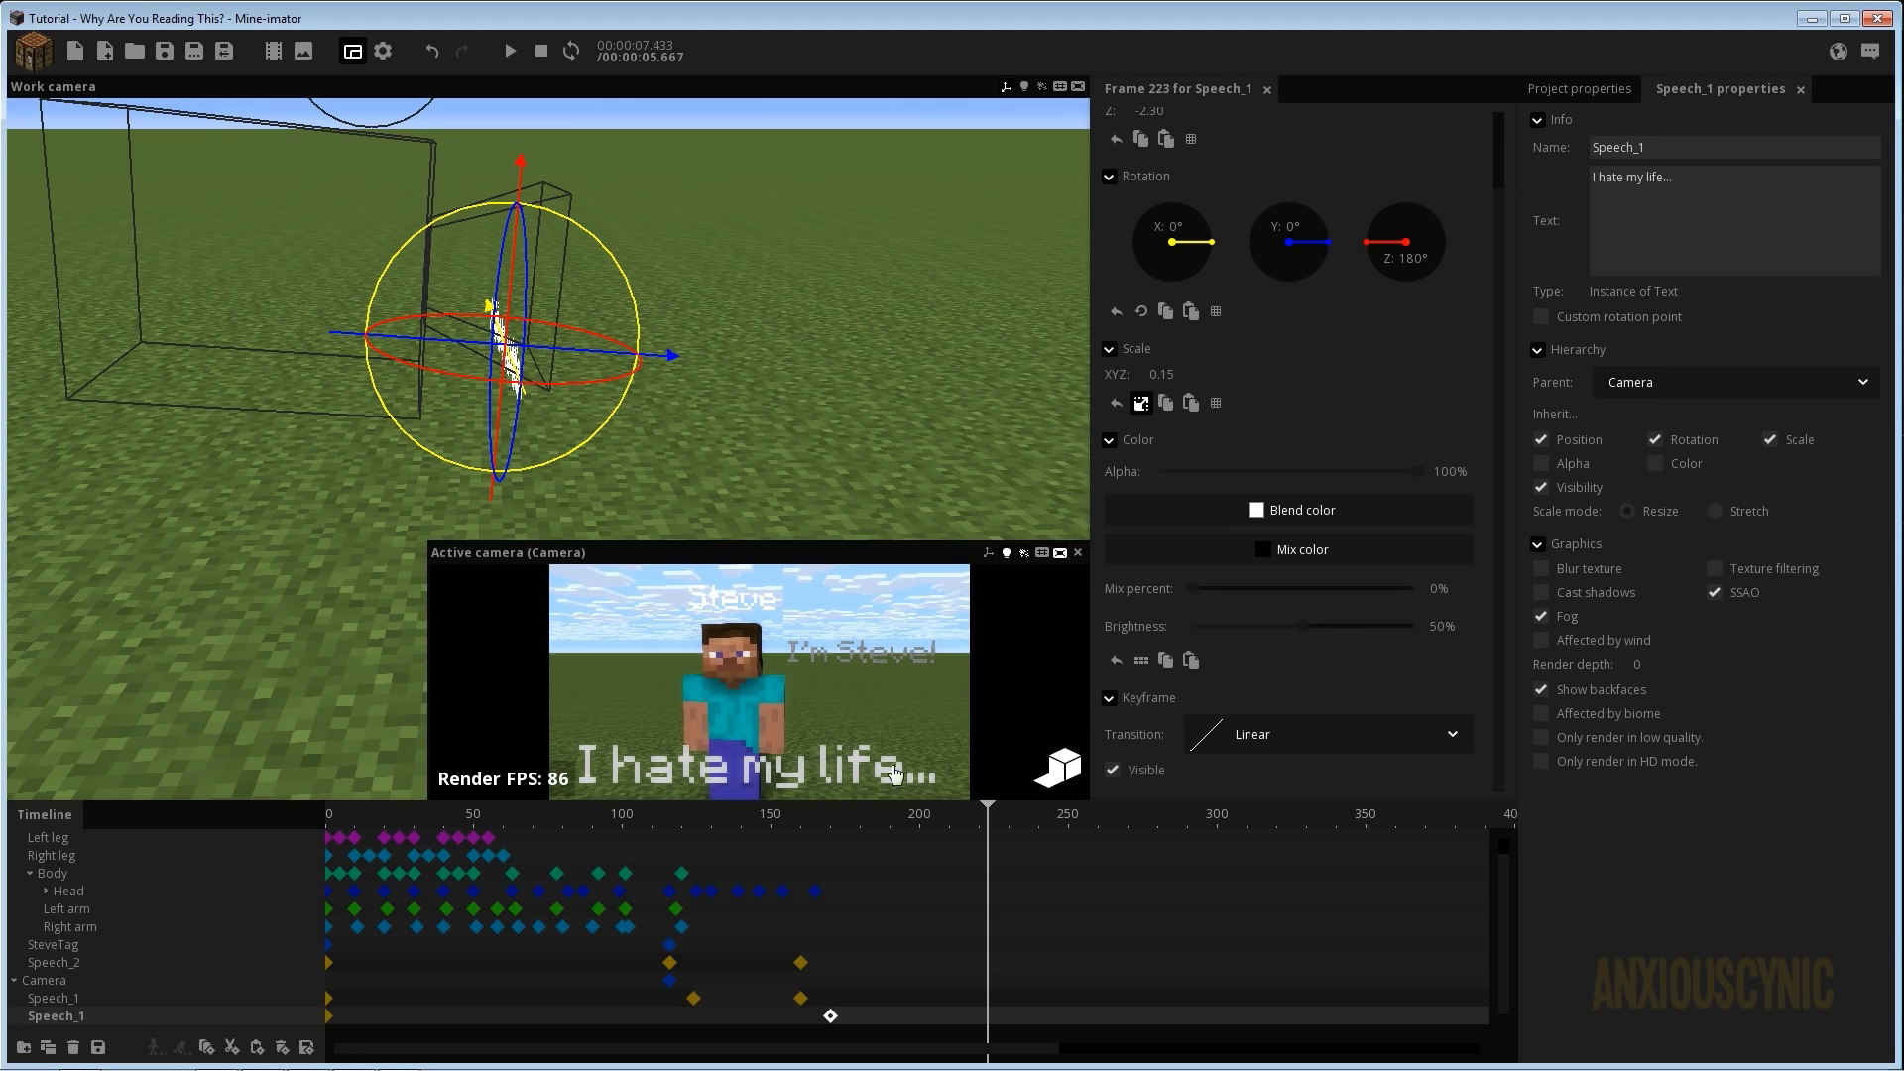
double_click(985, 1017)
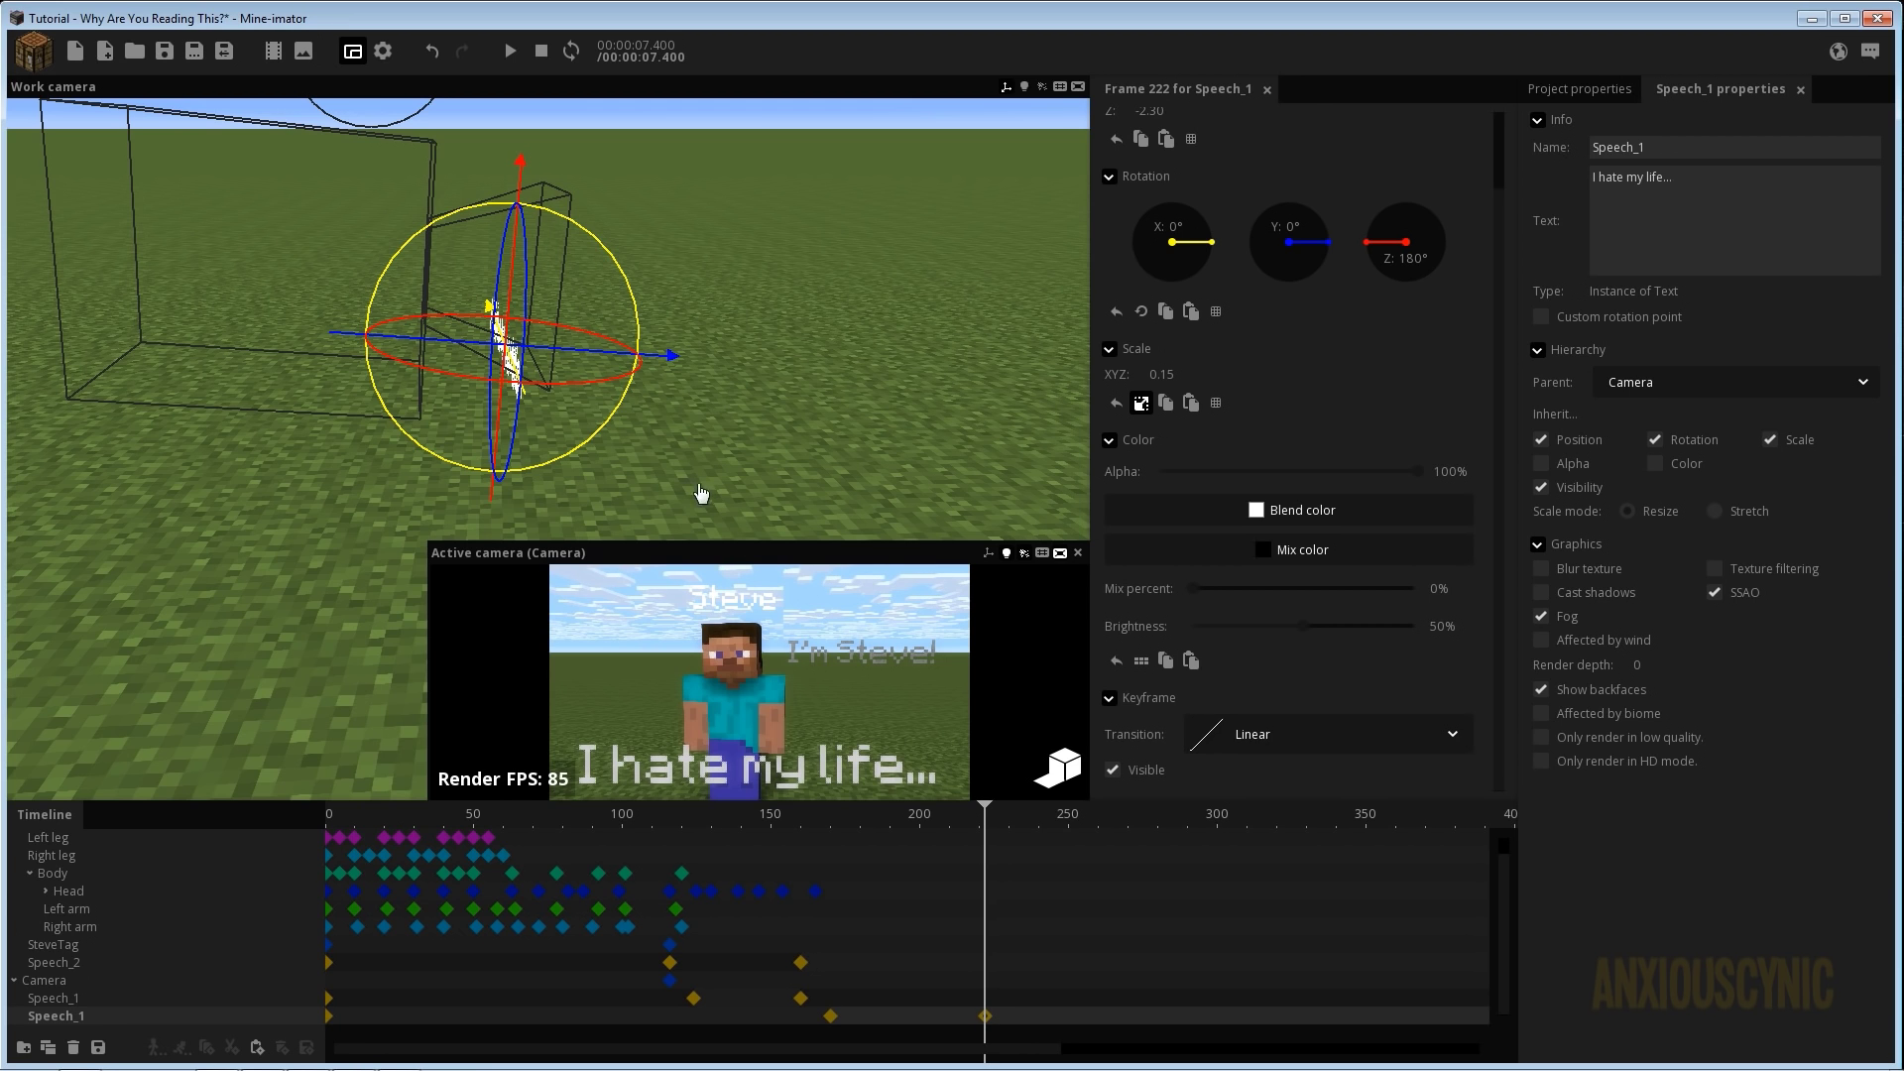
drag(676, 454, 670, 445)
mouse_move(518, 278)
mouse_down()
mouse_move(518, 226)
mouse_move(518, 243)
mouse_up()
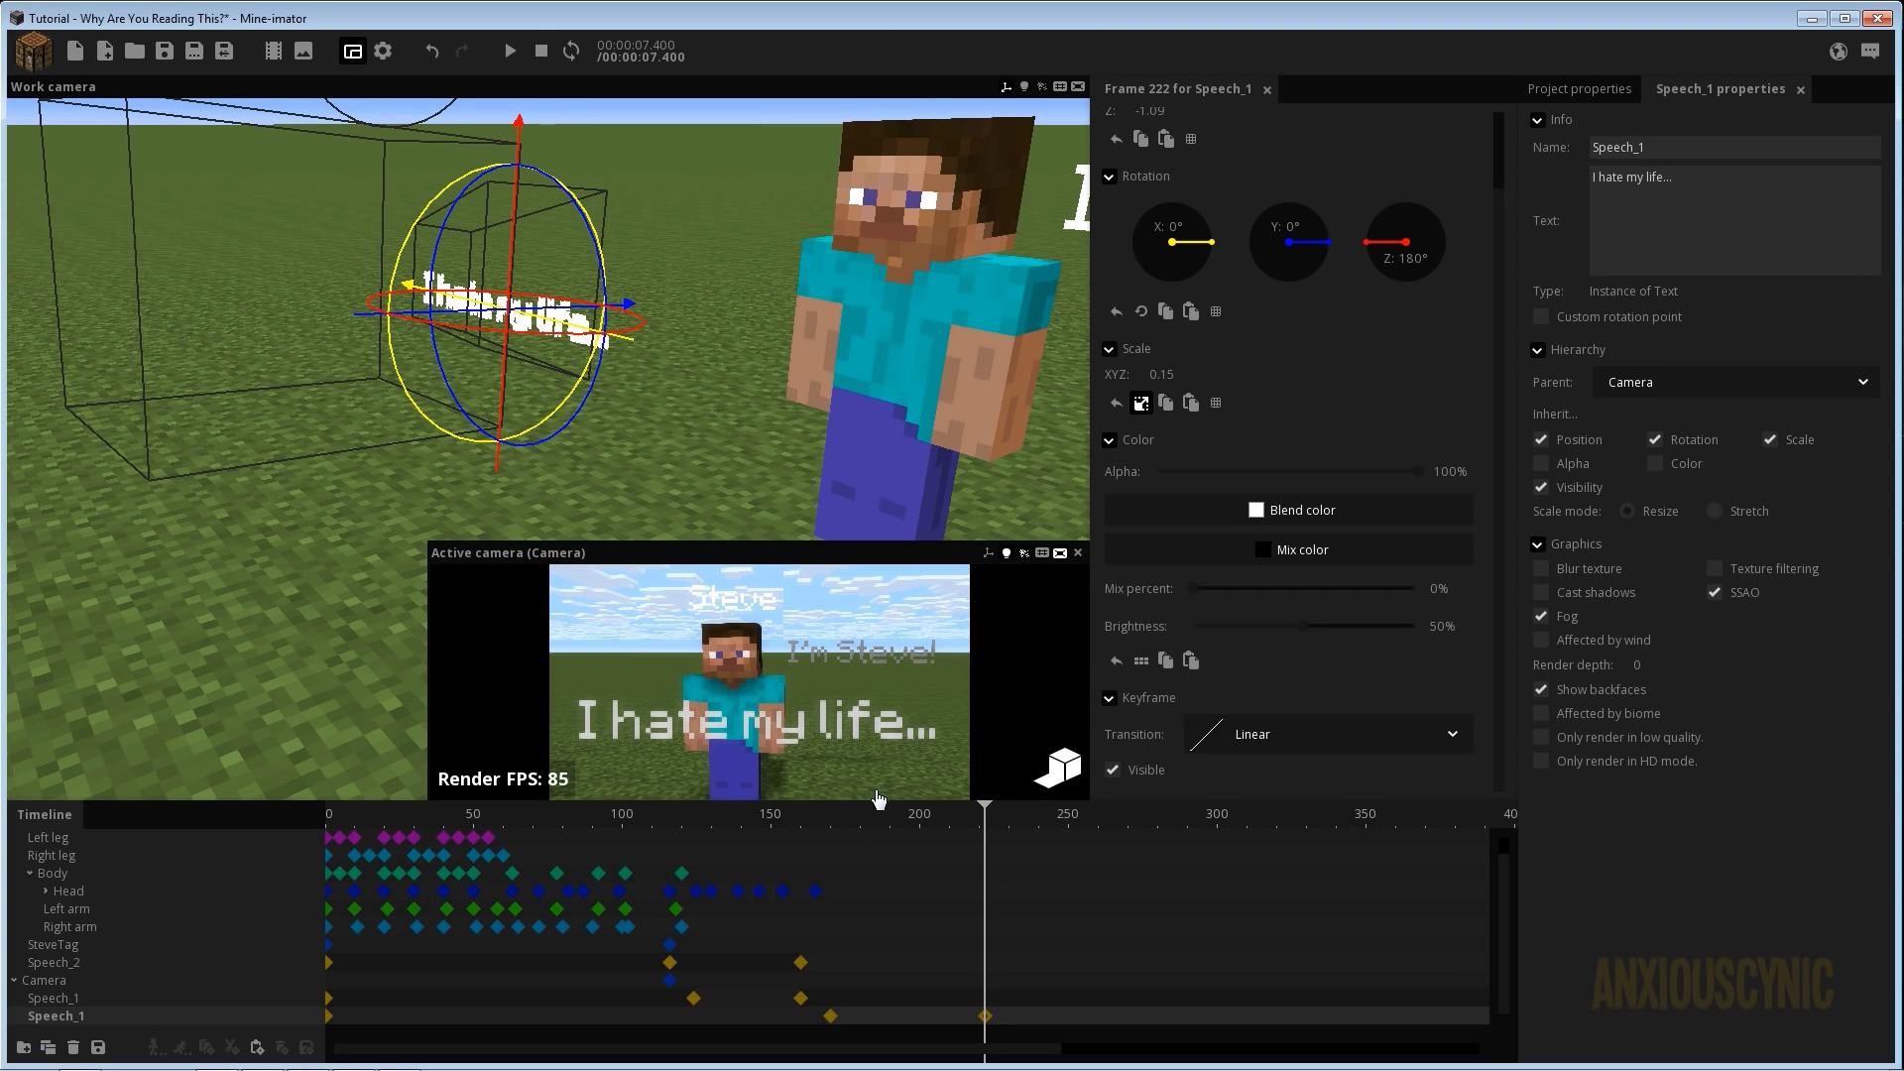
Check the subtitle's movement and its placement in front of the camera from several angles, and save the project.
drag(865, 823, 654, 822)
key(space)
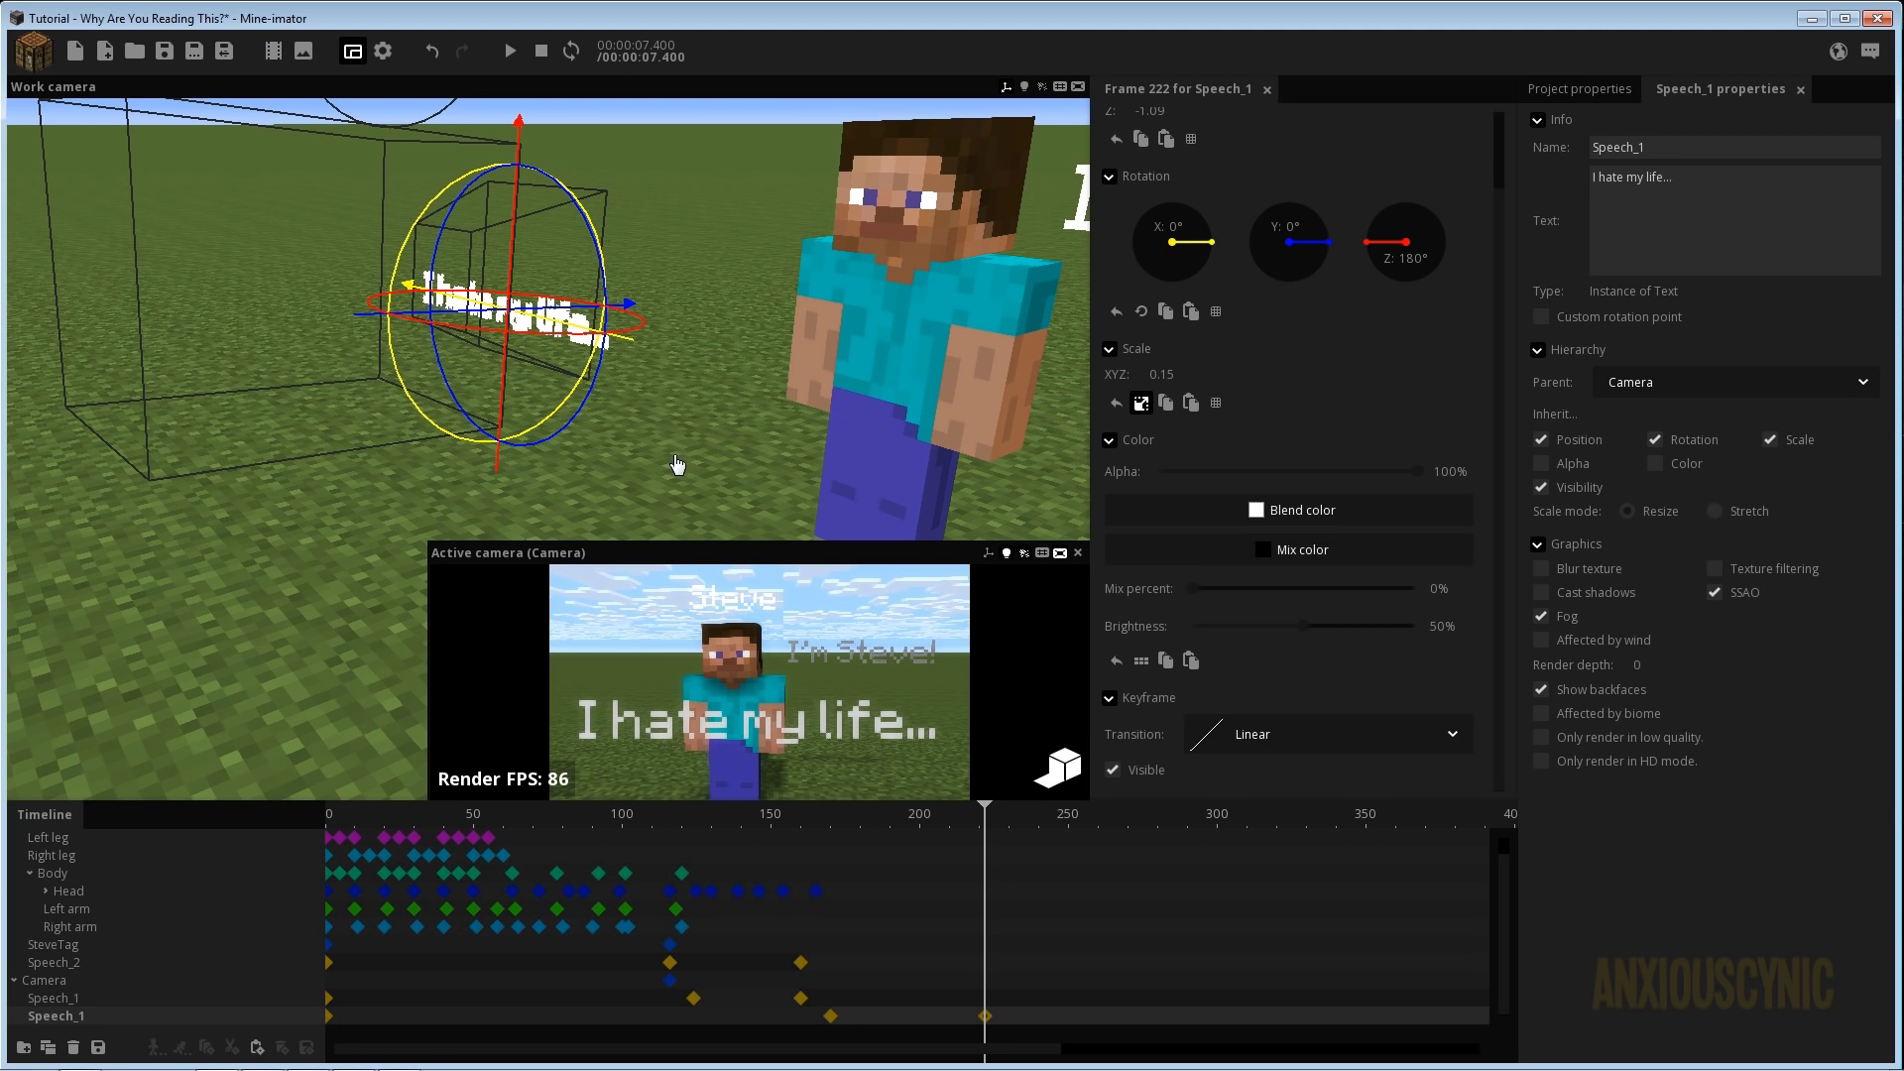
right_drag(708, 401, 739, 394)
scroll(689, 407, down, 2)
right_drag(591, 402, 560, 401)
right_drag(675, 463, 590, 278)
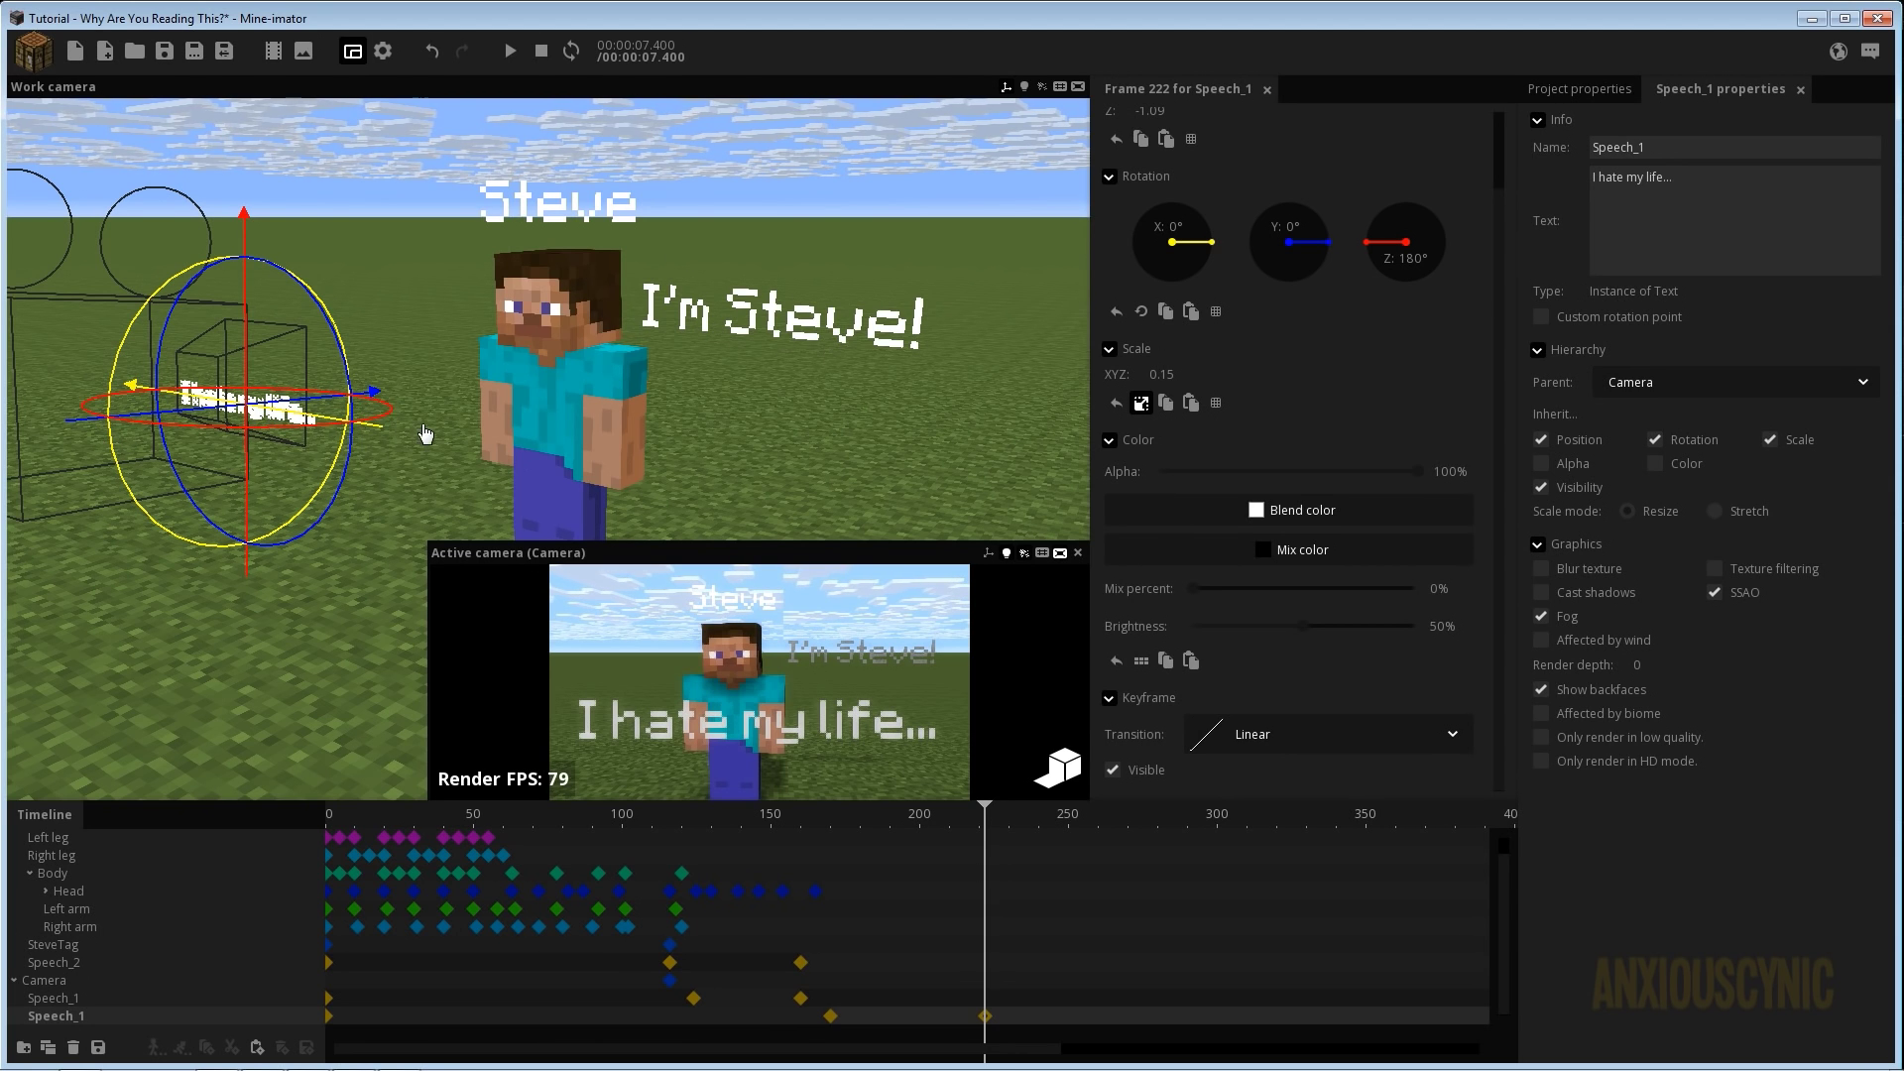
right_drag(526, 462, 645, 418)
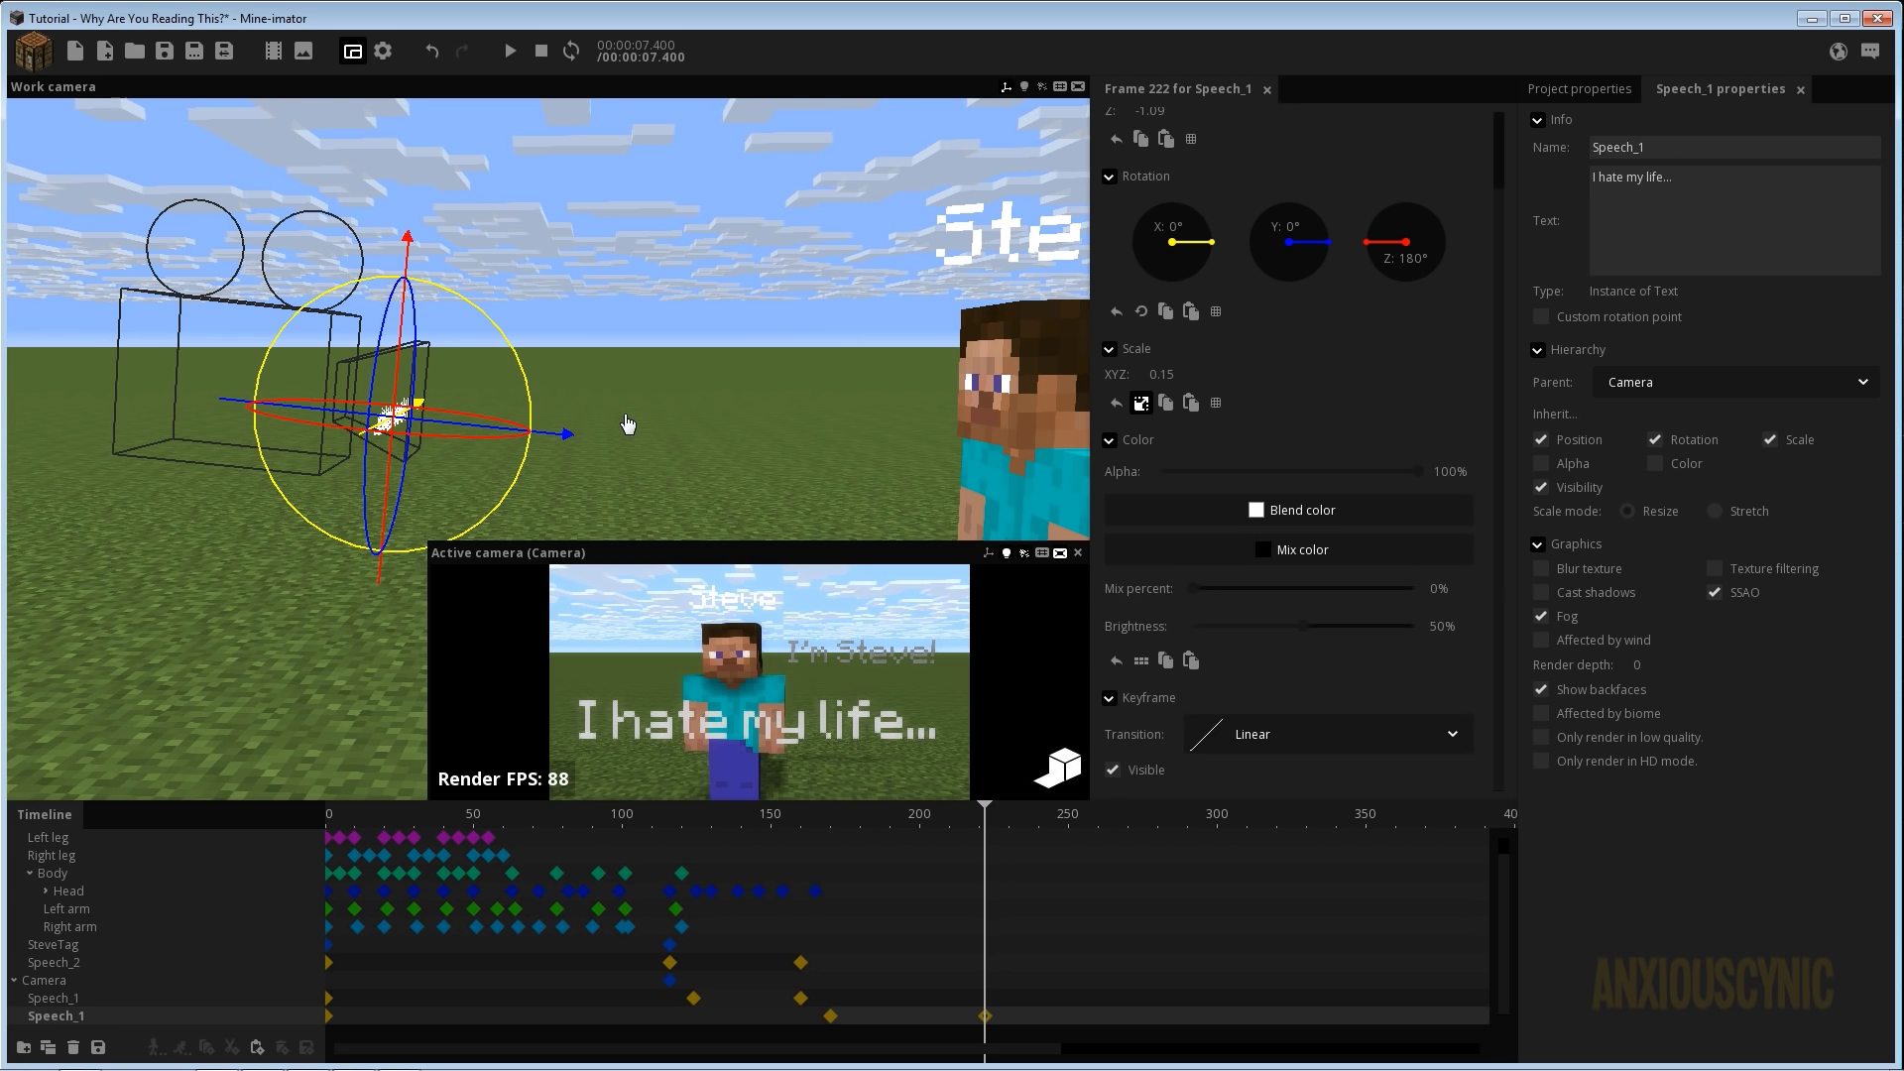
key(ctrl+s)
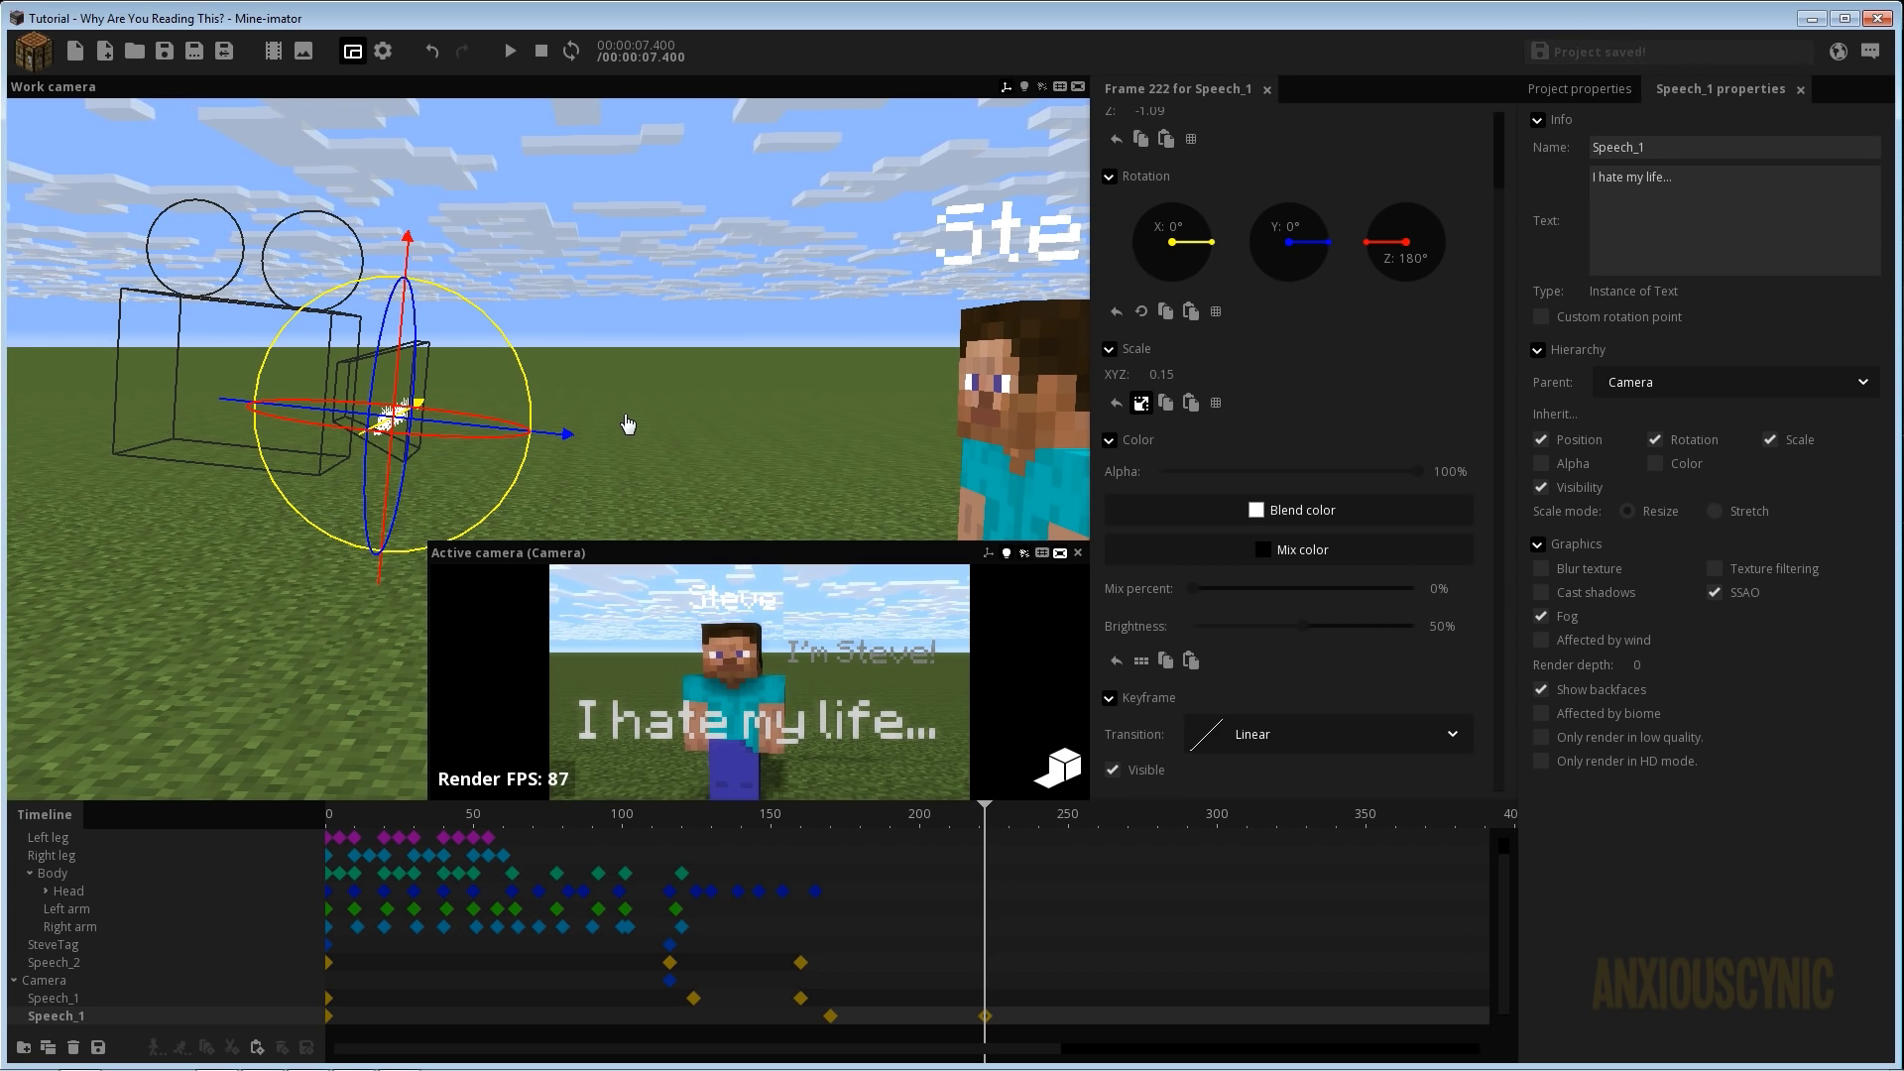
right_drag(628, 425, 590, 441)
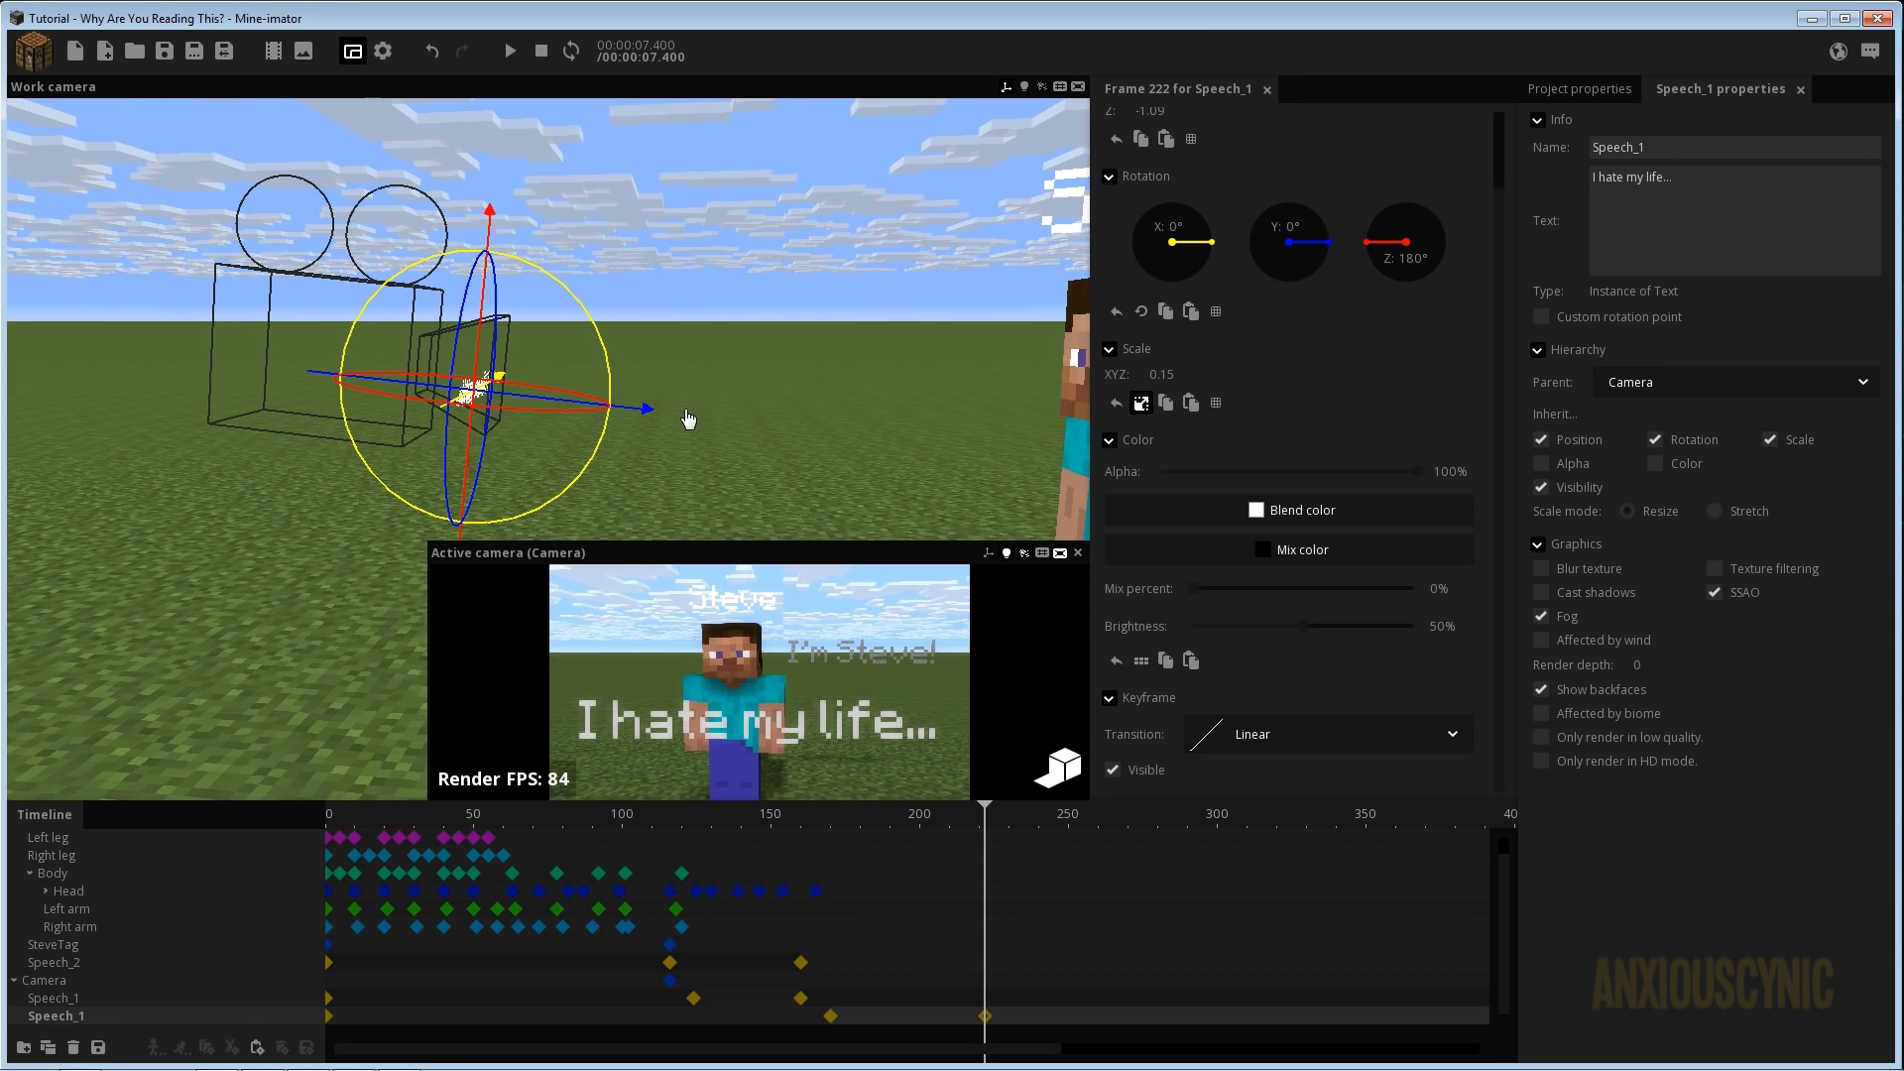
right_drag(671, 359, 793, 367)
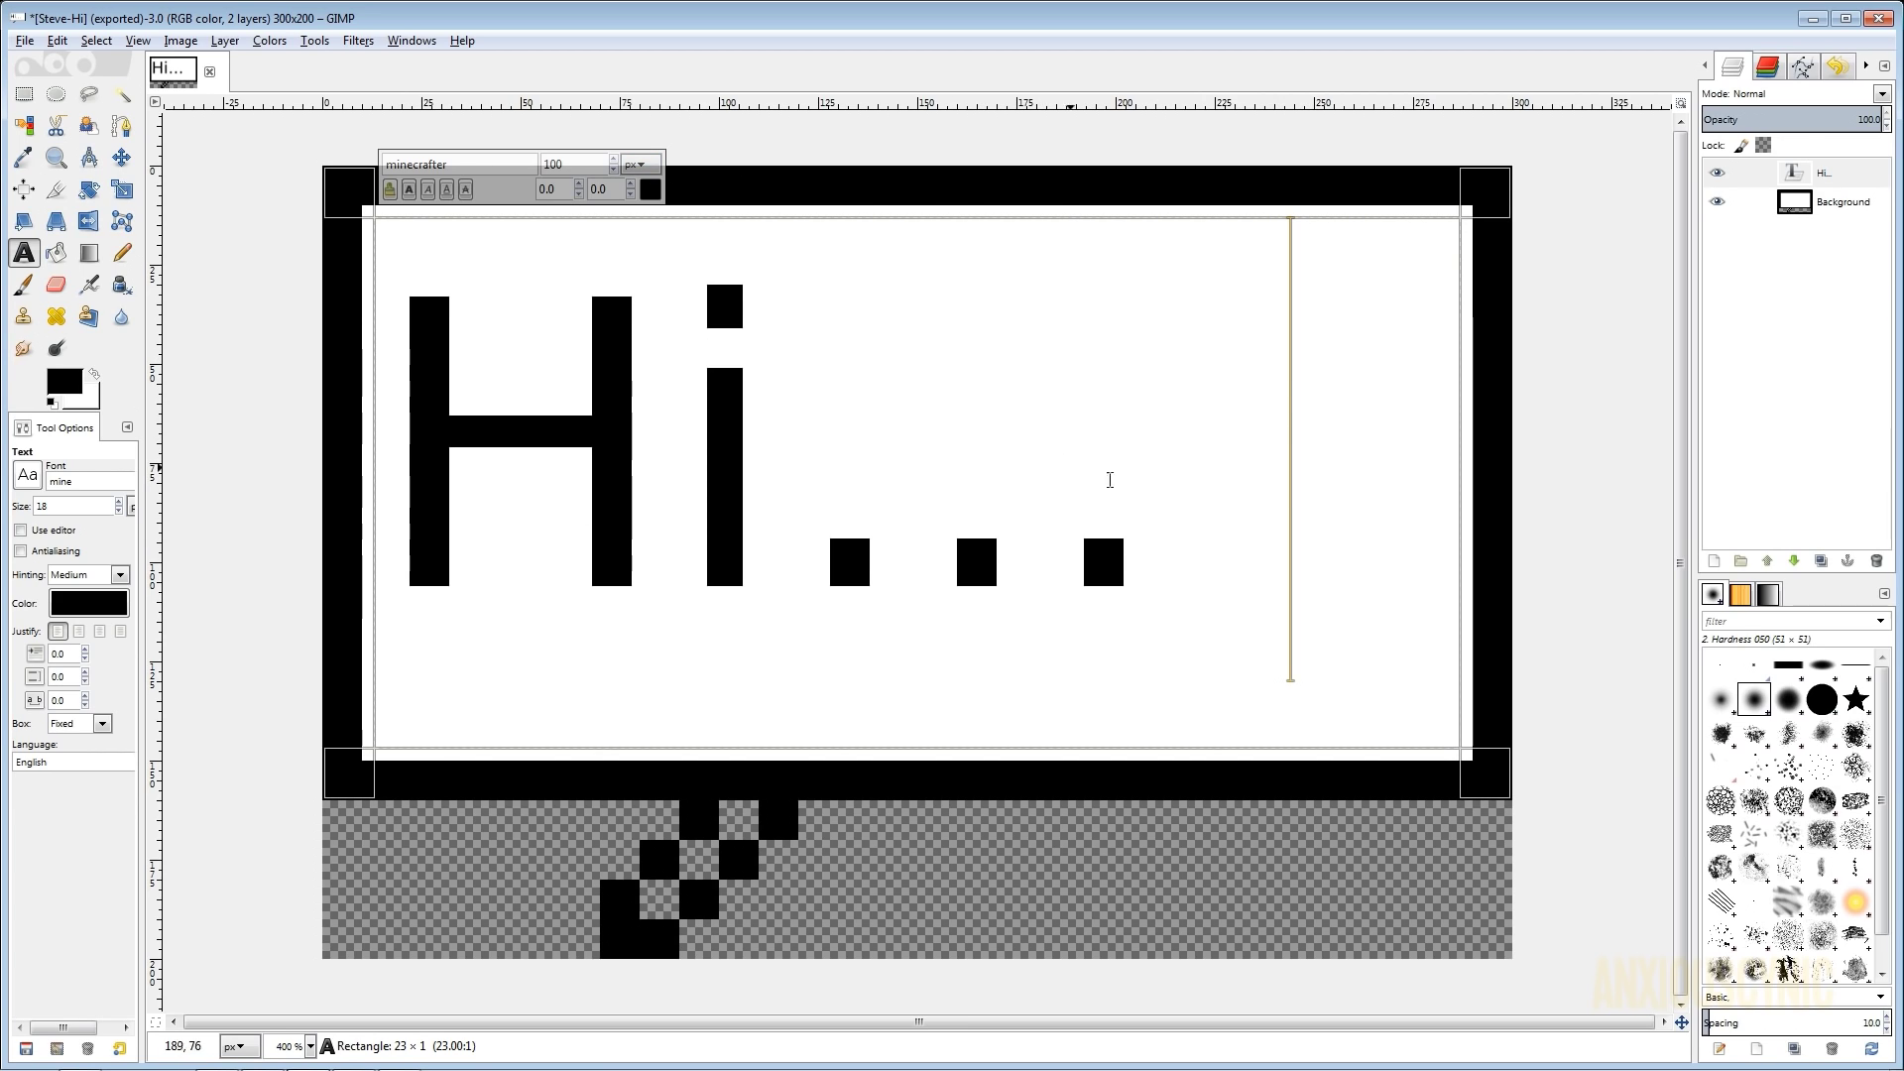
In GIMP, replace the speech bubble's "Hi..." text with "I'm Steve," and "How are you?" on two lines.
drag(1294, 433, 425, 405)
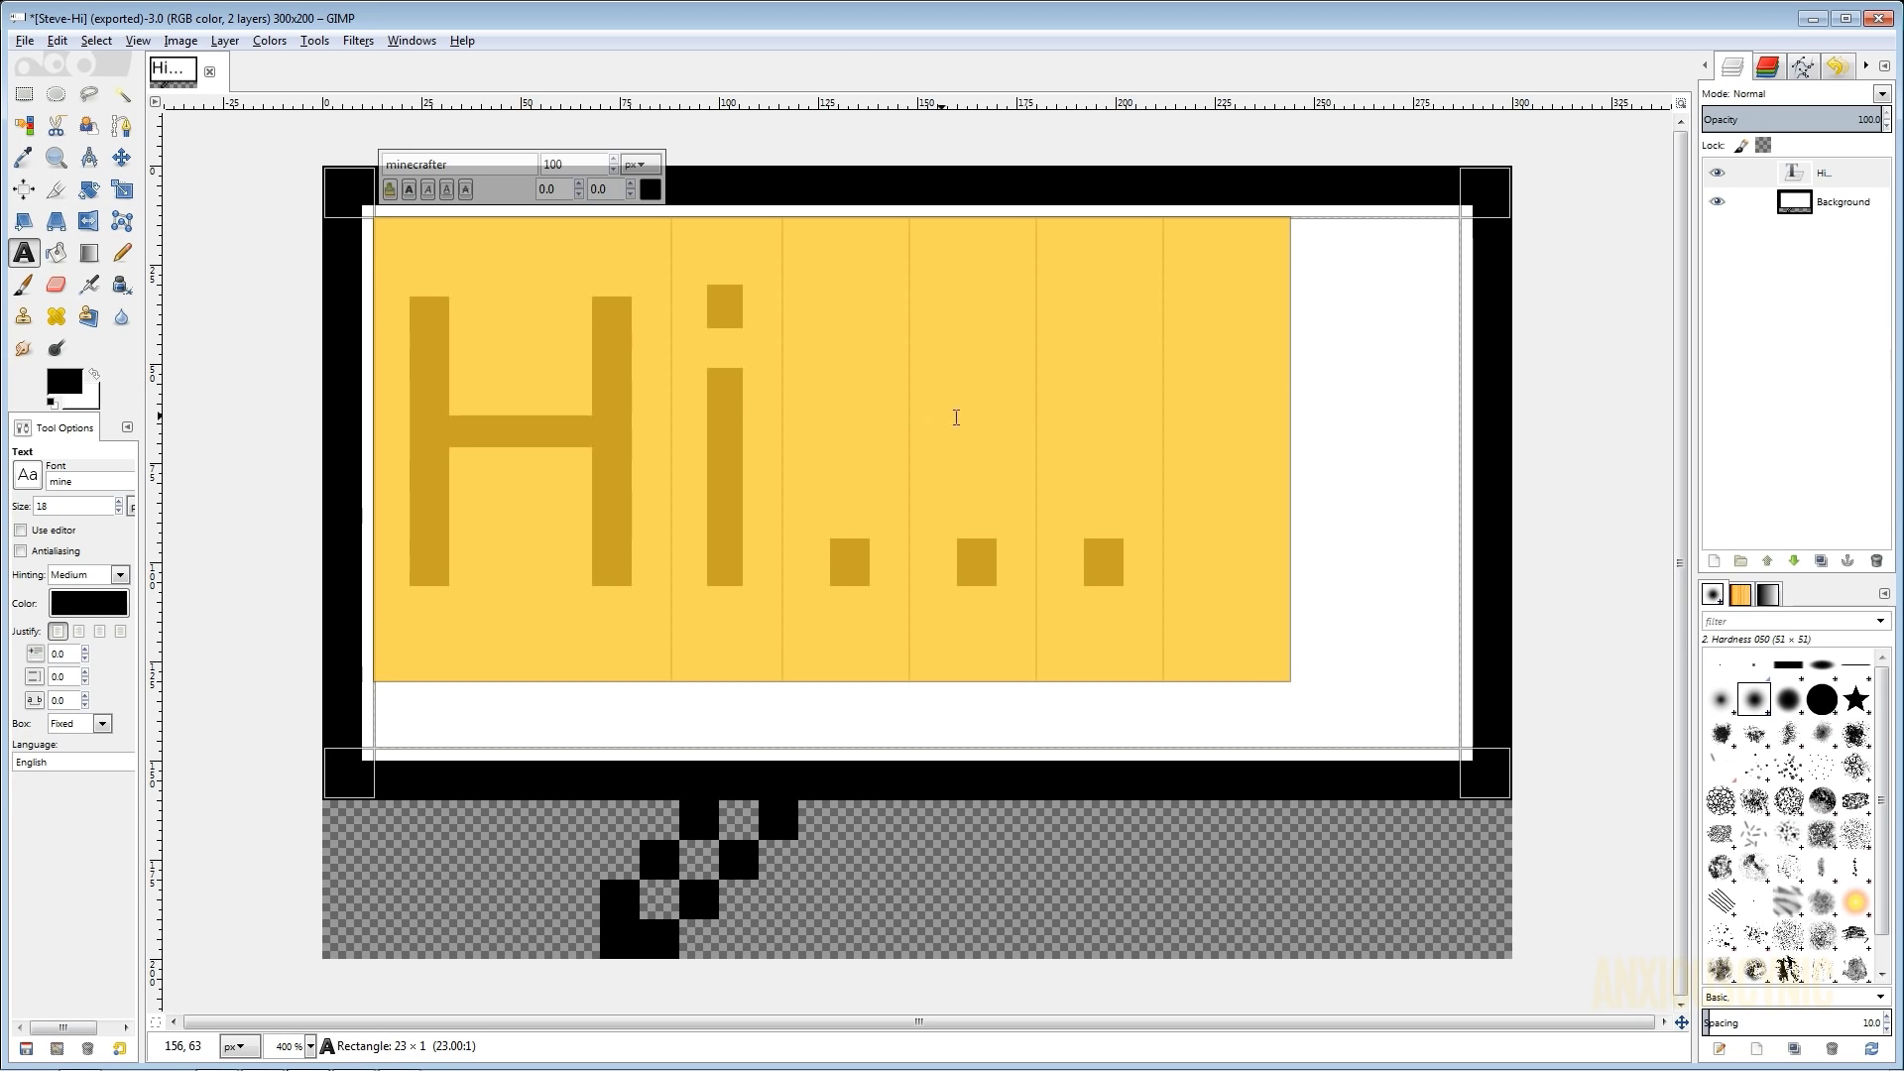
click(1256, 407)
drag(1257, 404, 496, 395)
key(Delete)
text(I)
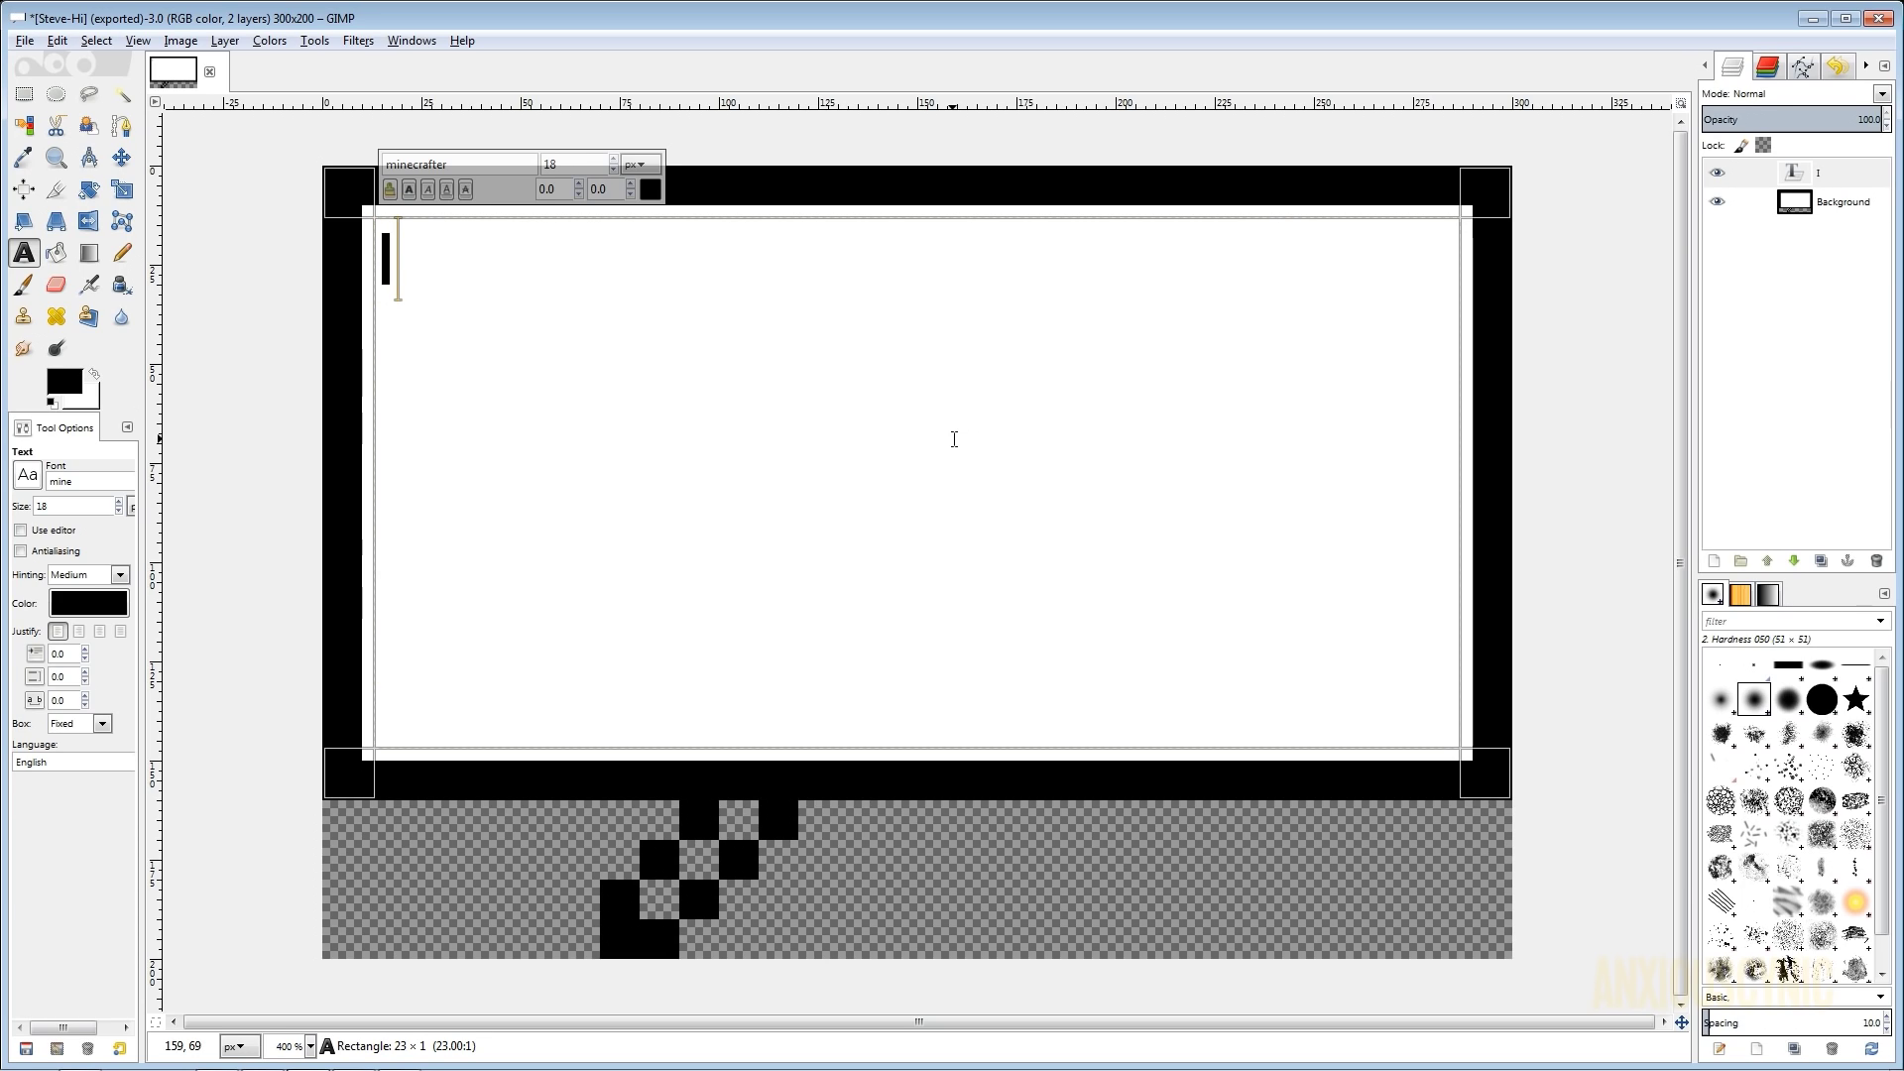
text('m St)
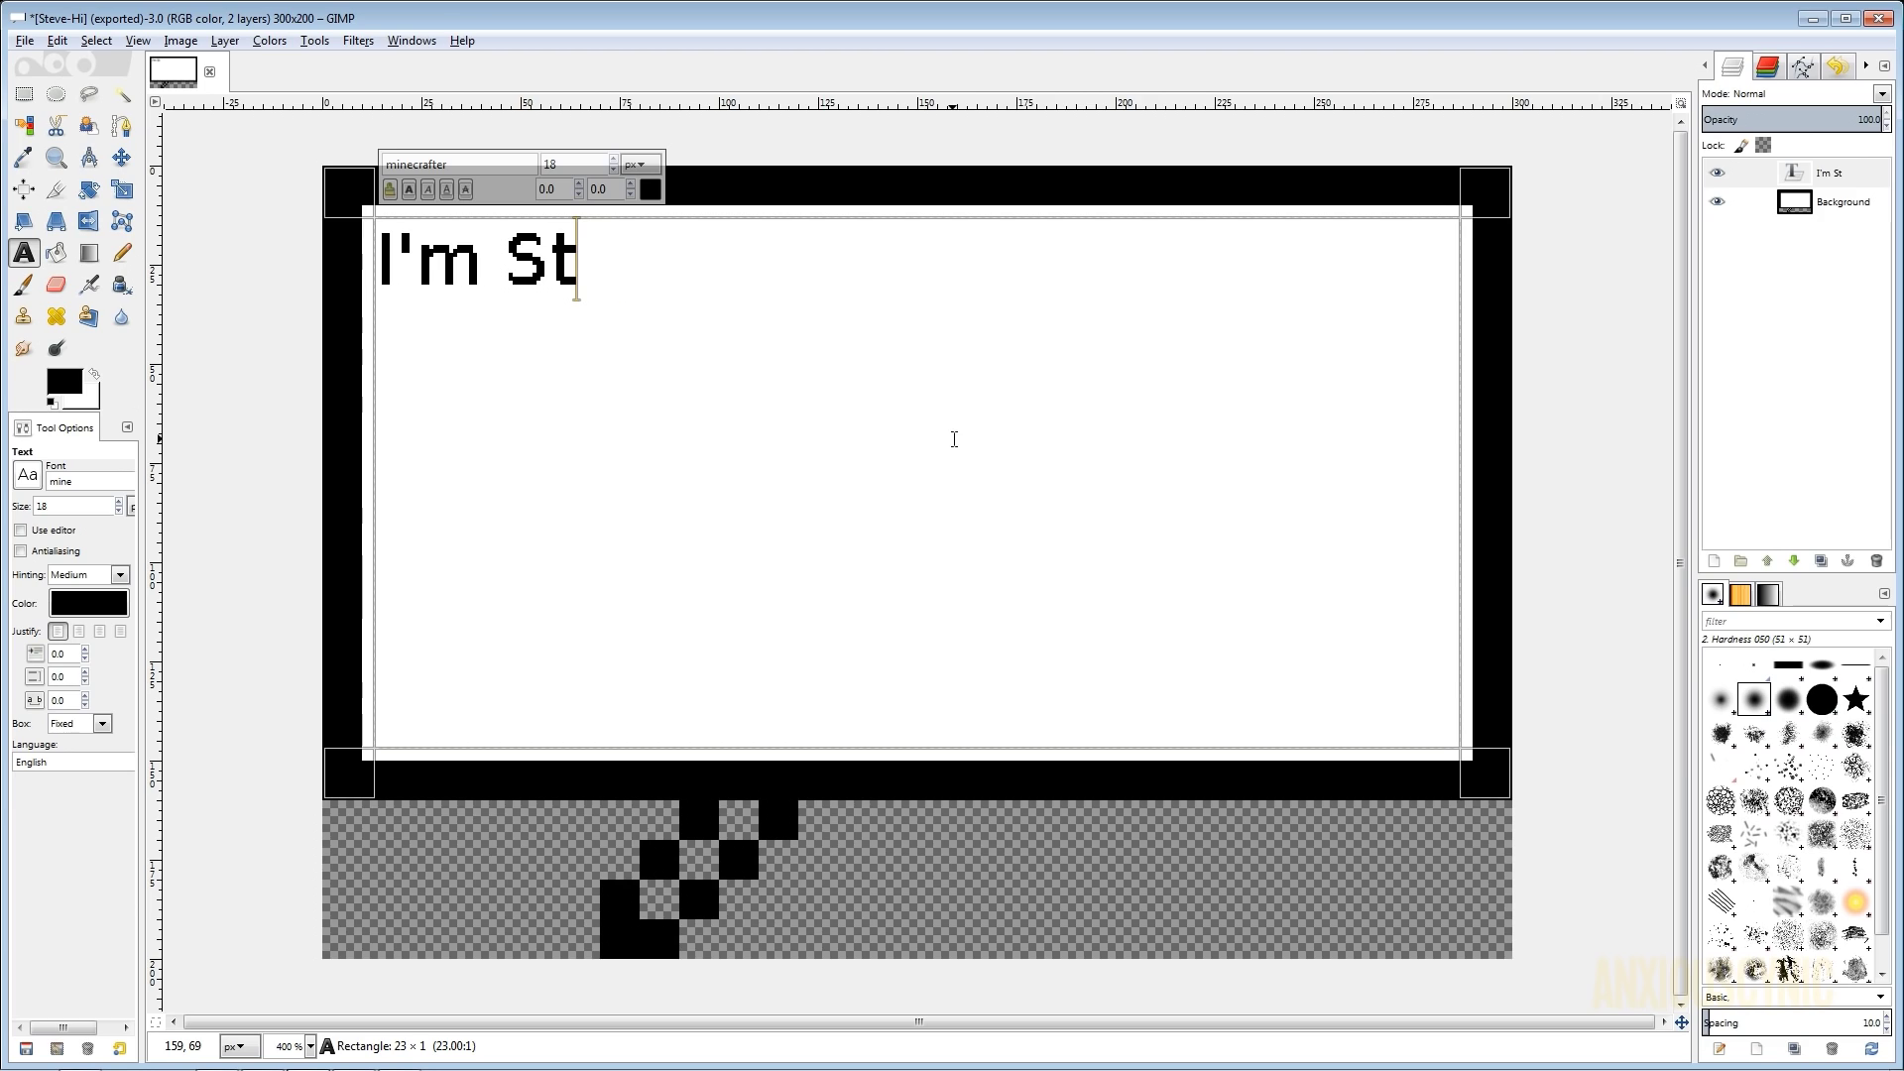
text(eve,)
key(Return)
text(H)
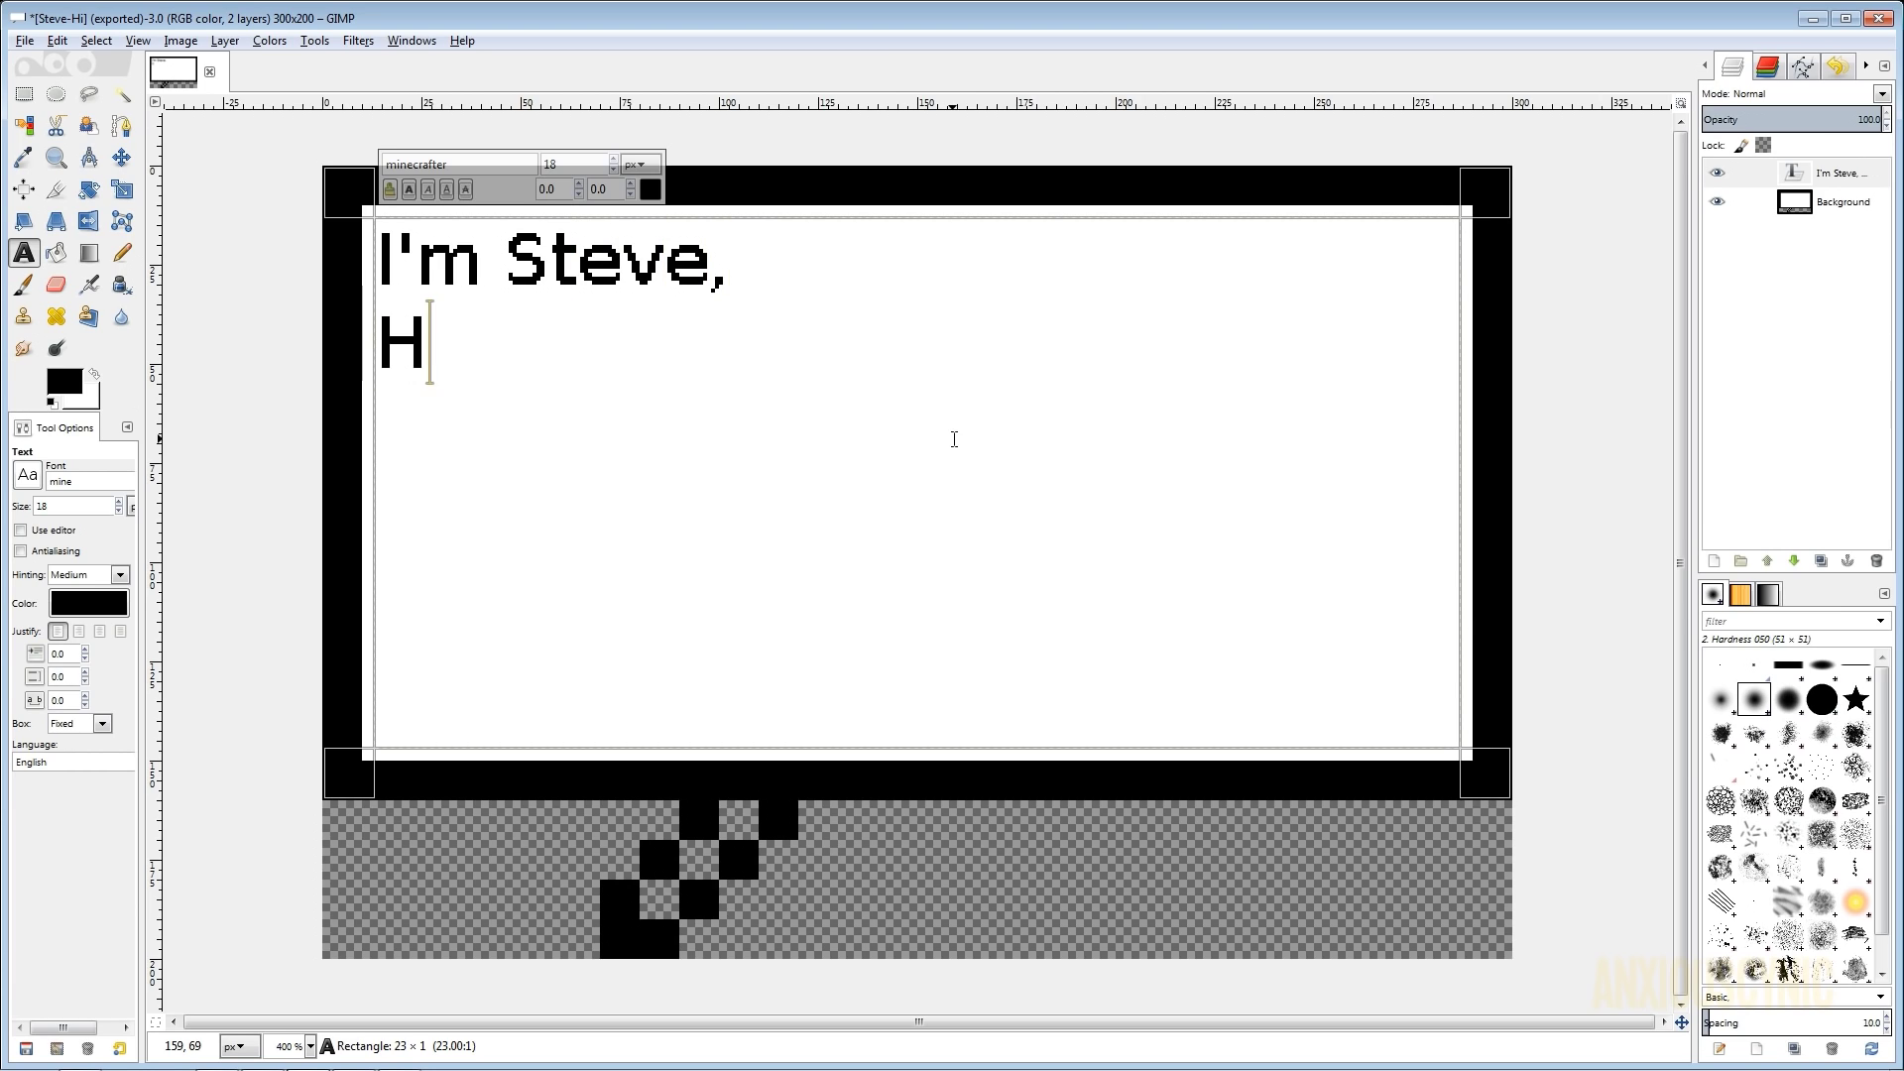
text(ow are you)
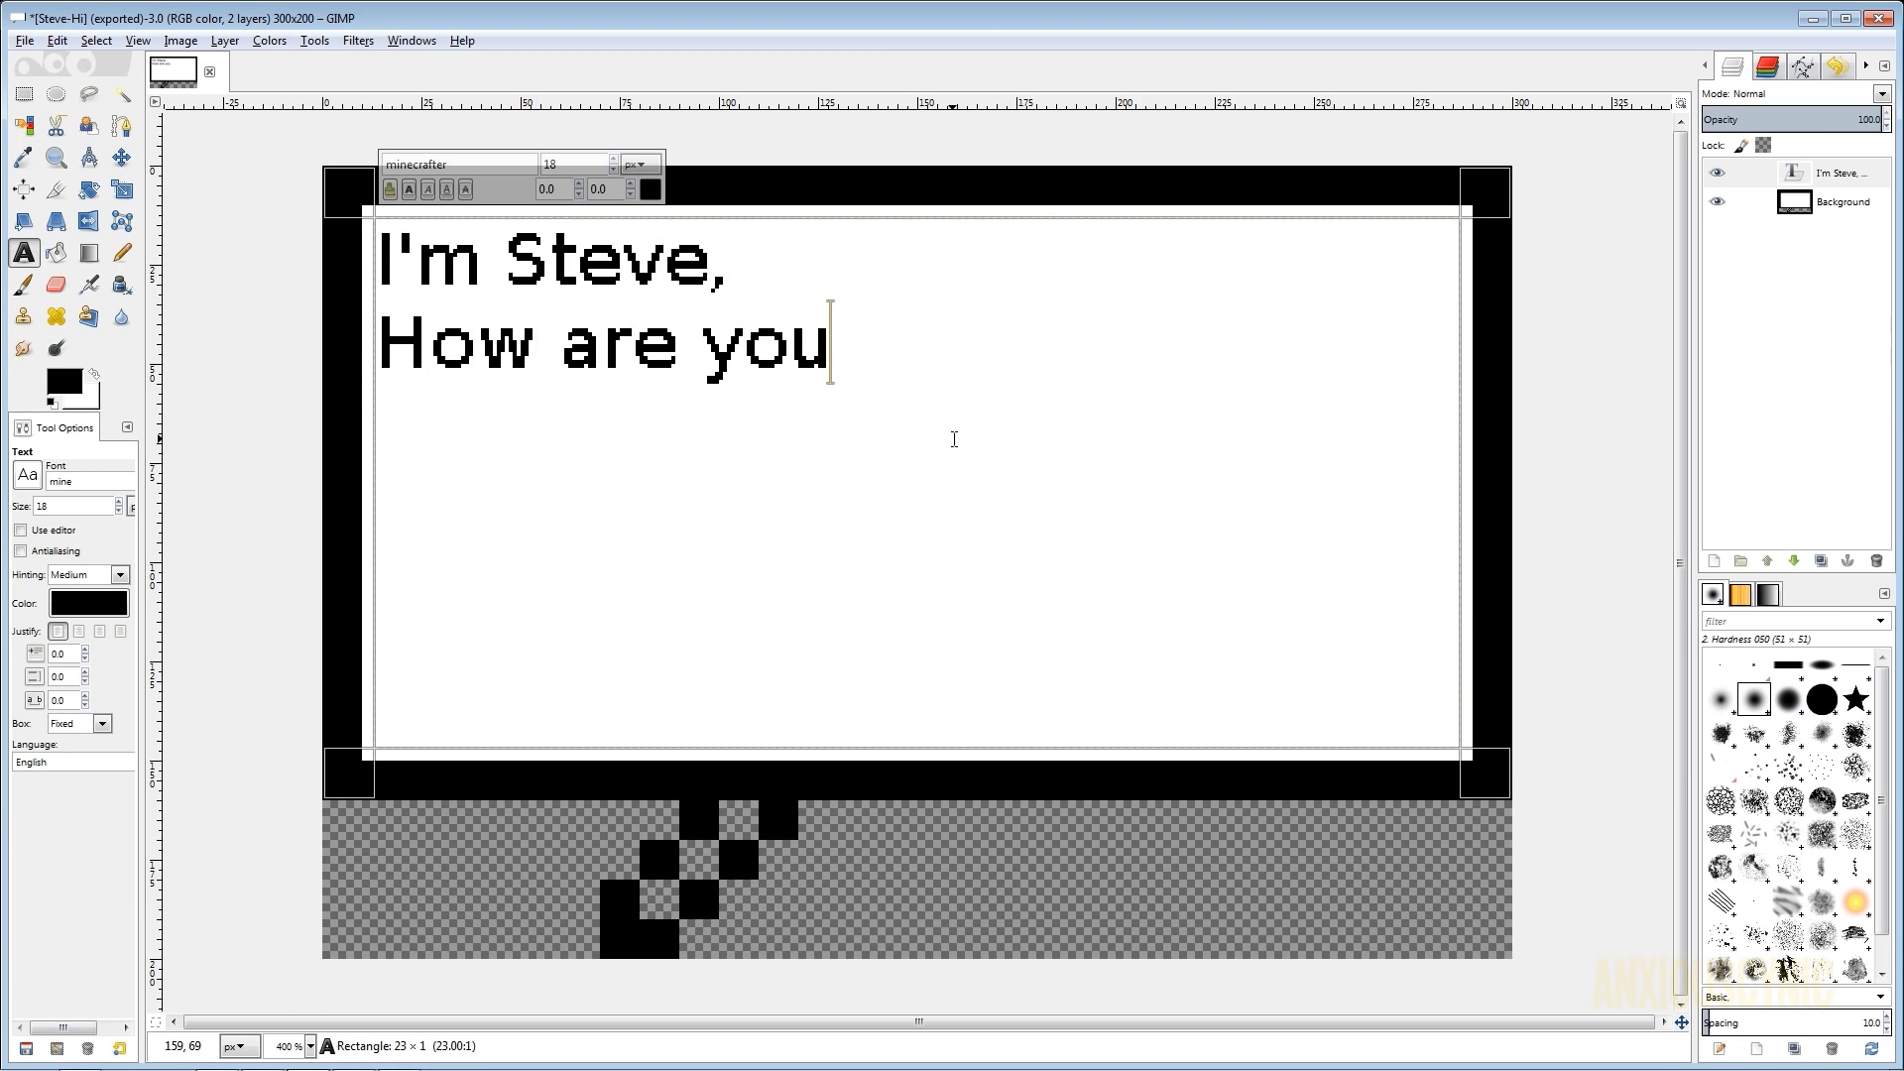
text(?)
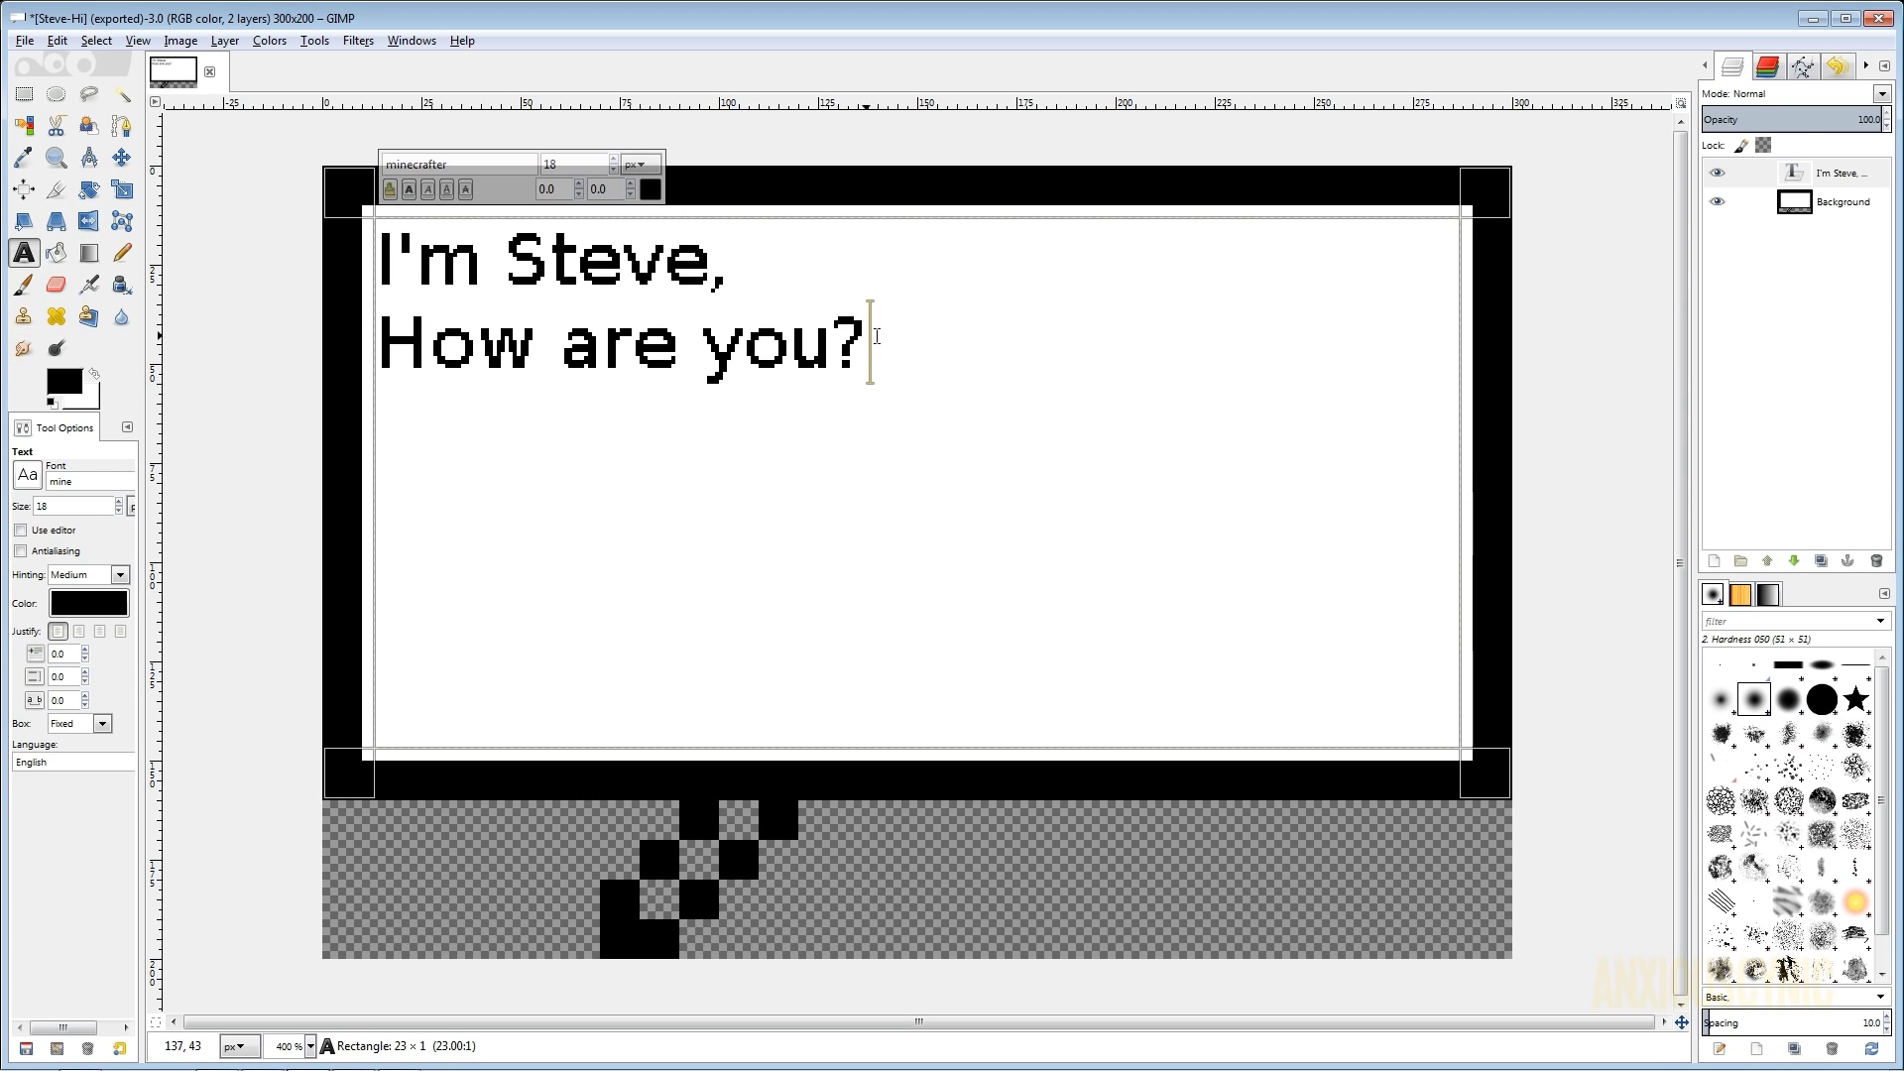
Set the size of the whole two-line speech text to 38 px so it fits inside the bubble.
drag(948, 354, 369, 250)
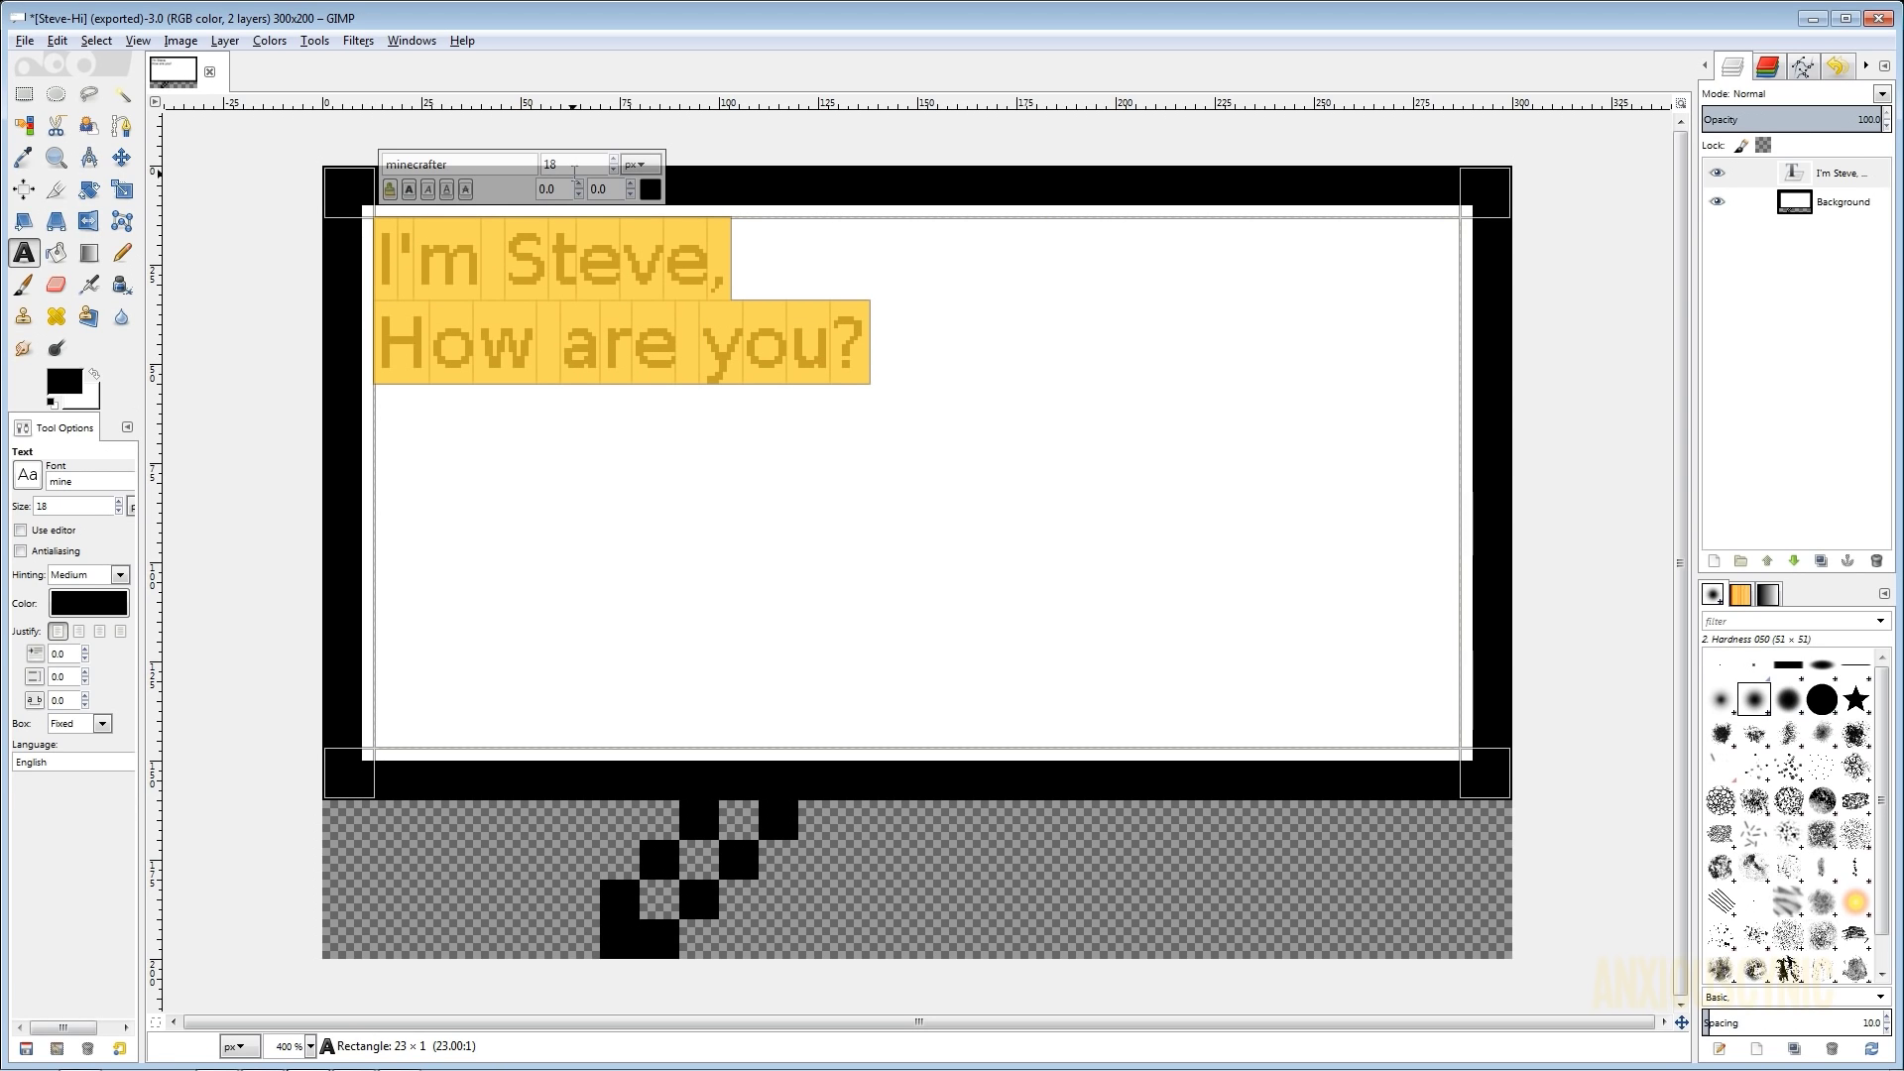
click(614, 161)
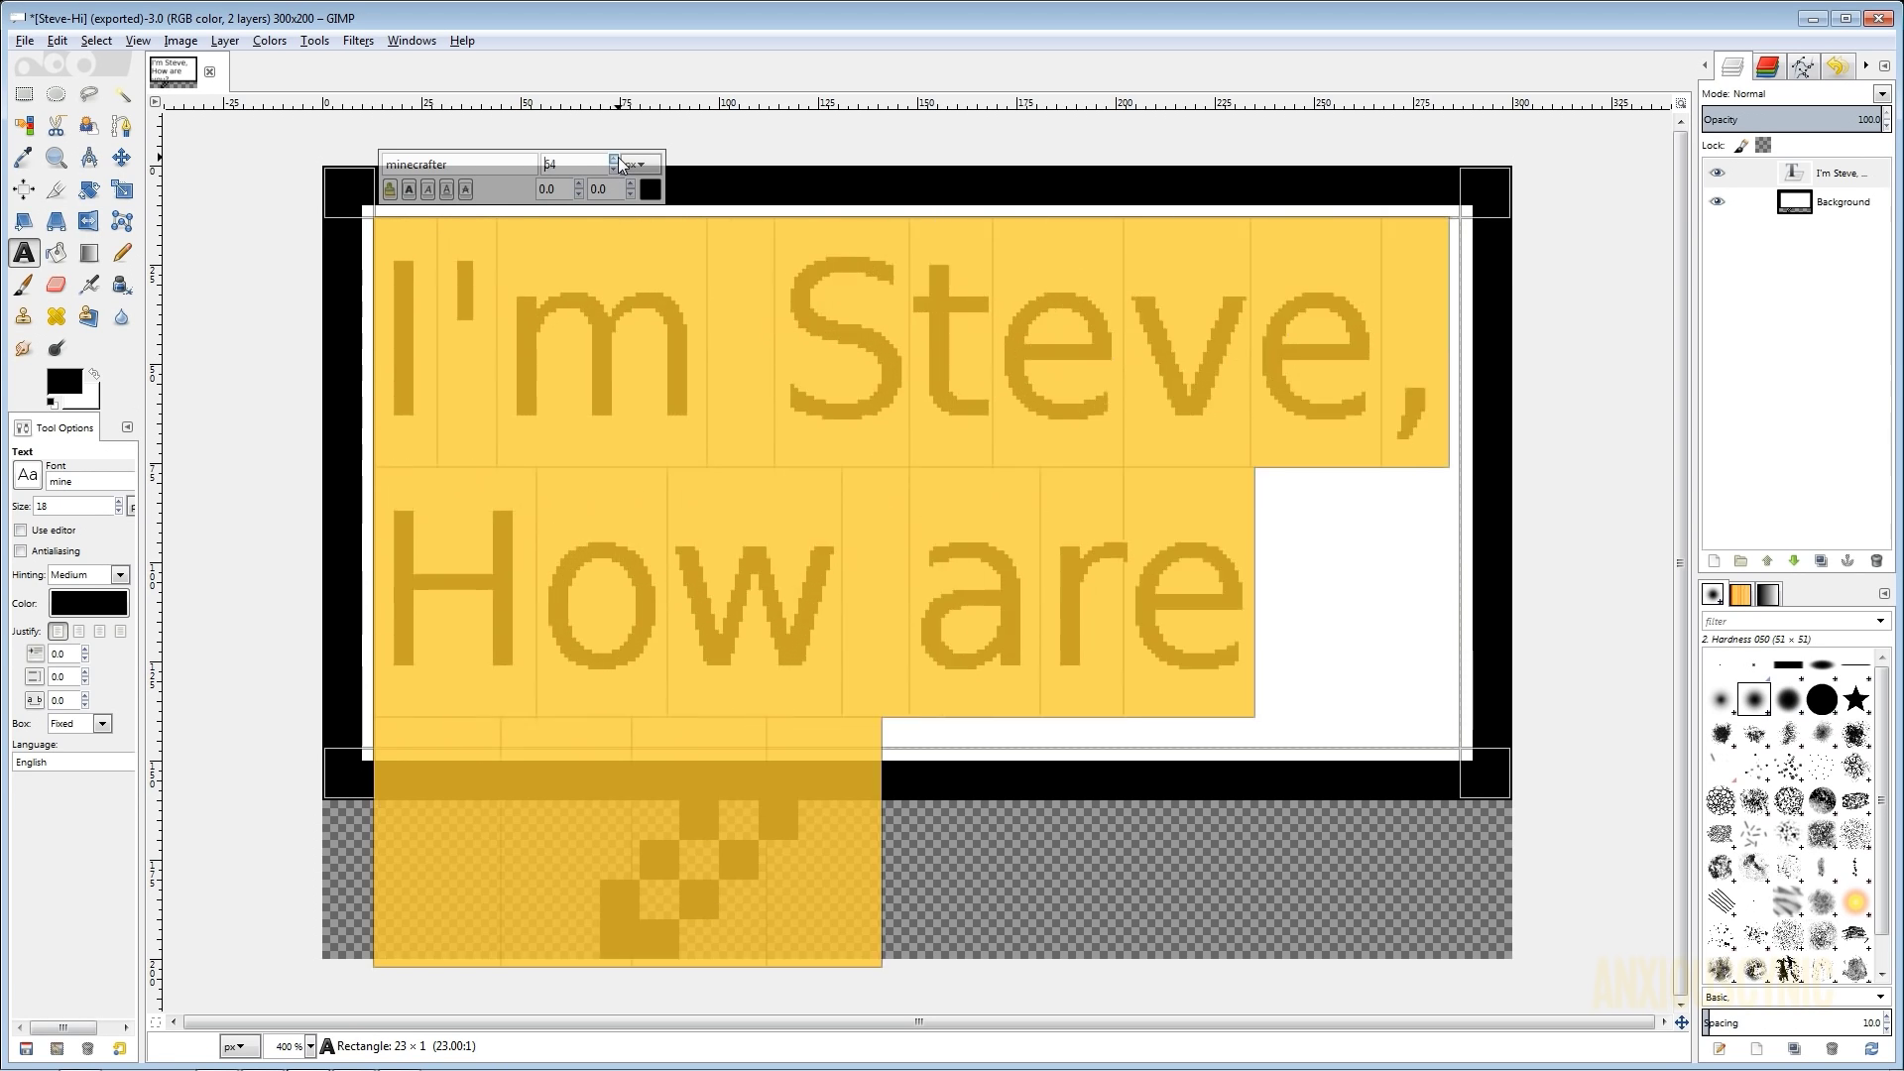
click(615, 171)
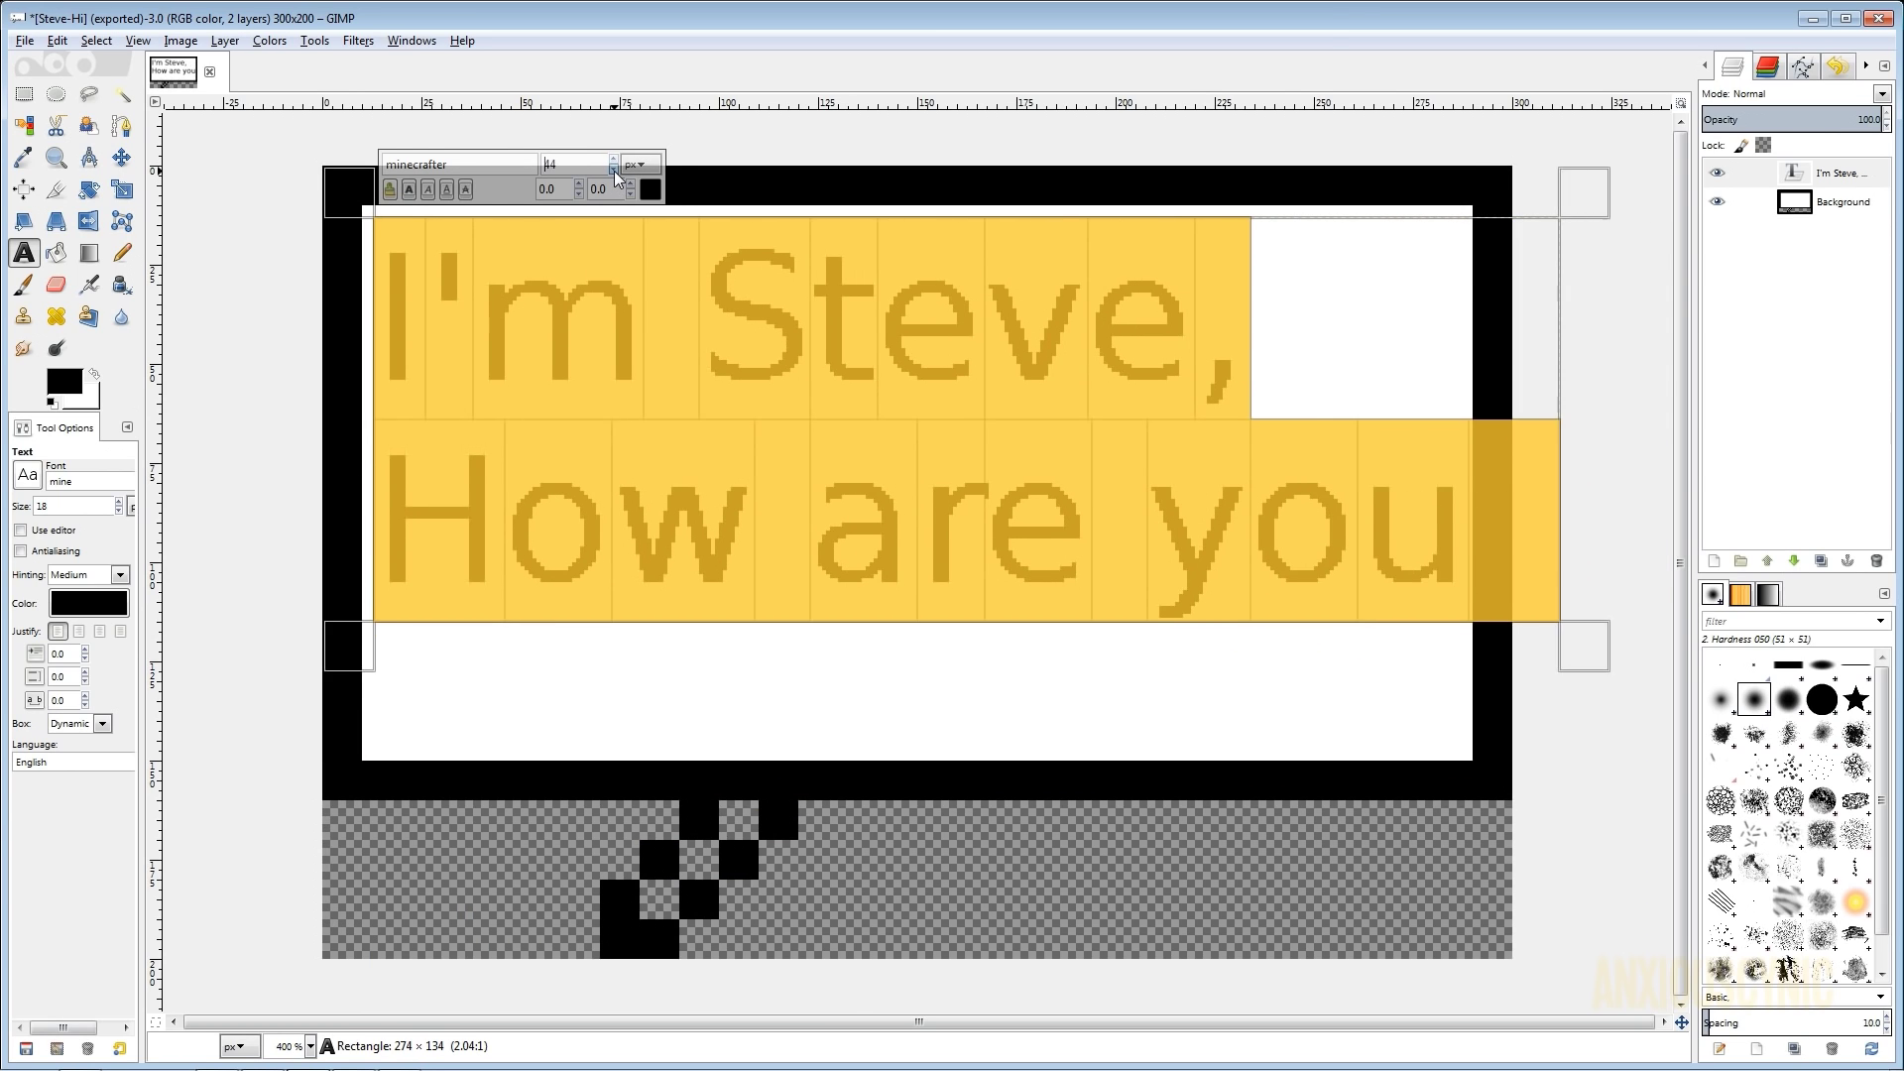
click(615, 174)
click(614, 175)
click(615, 175)
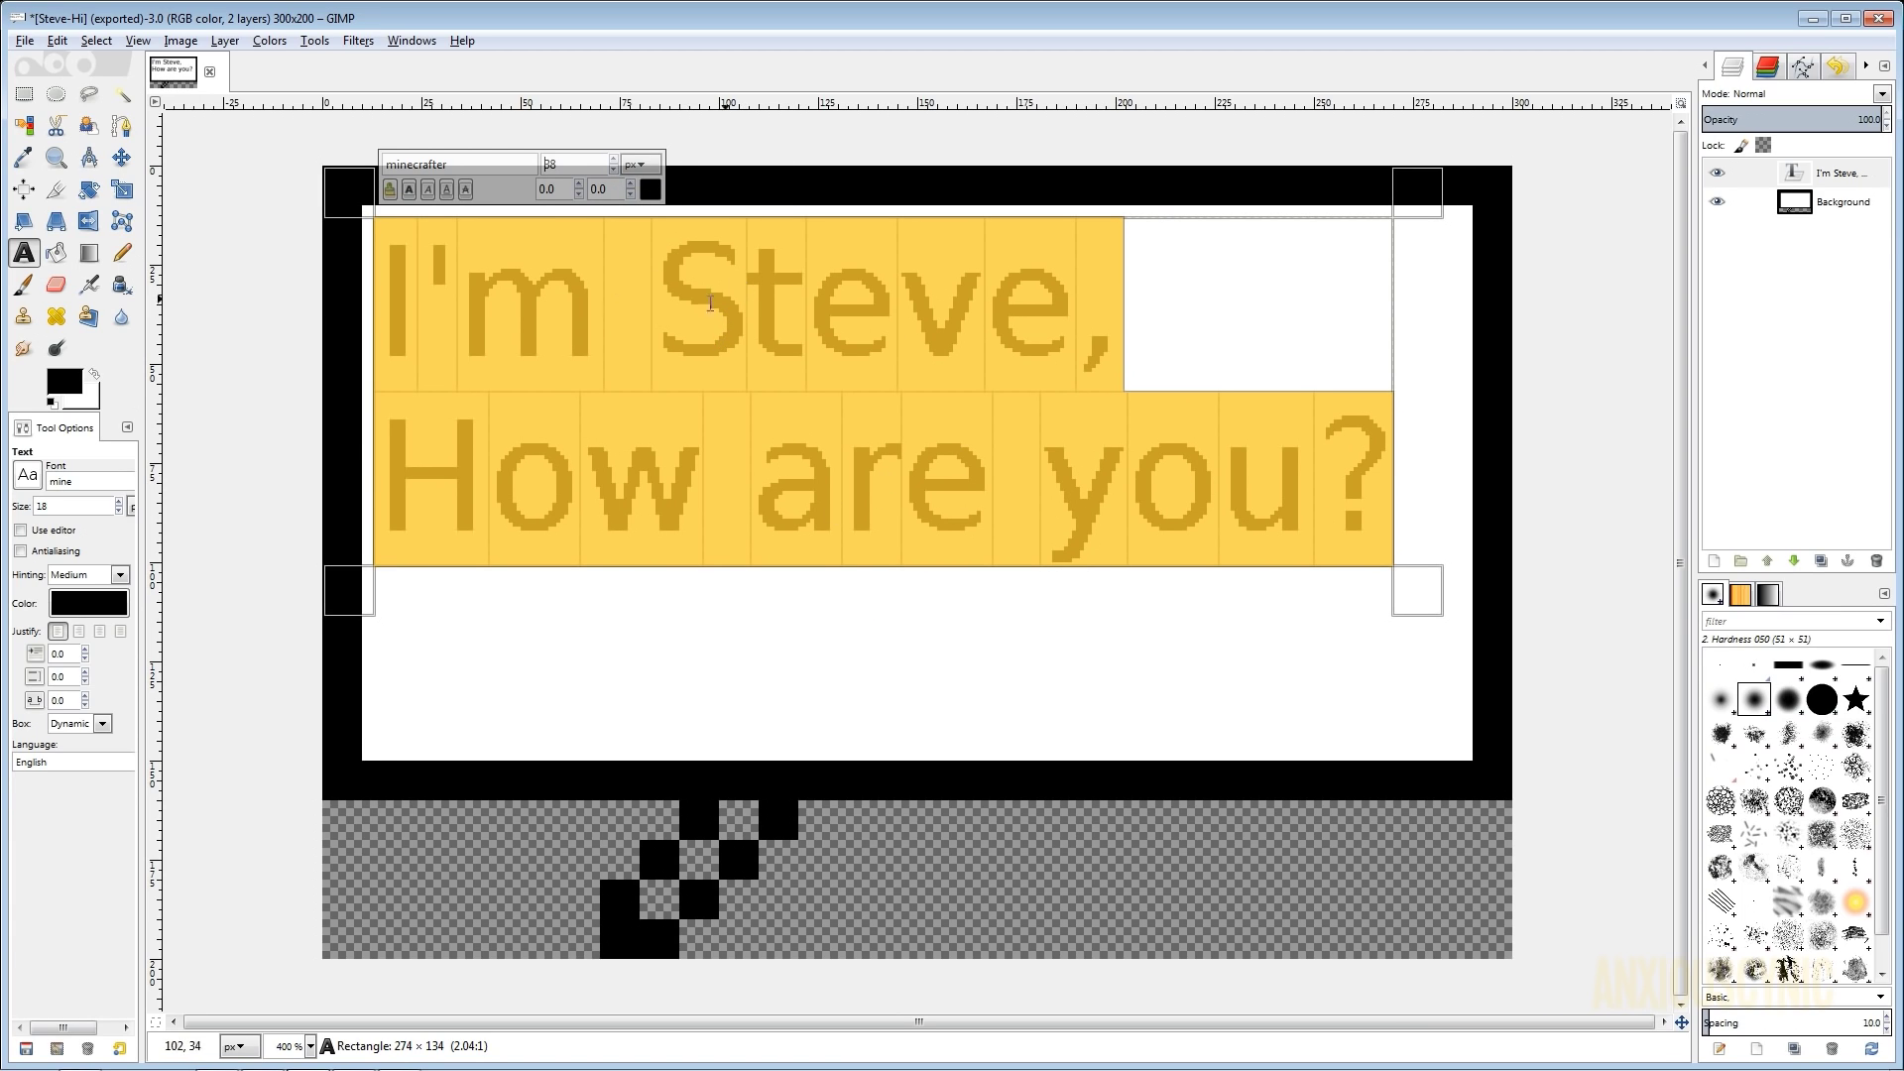
click(25, 41)
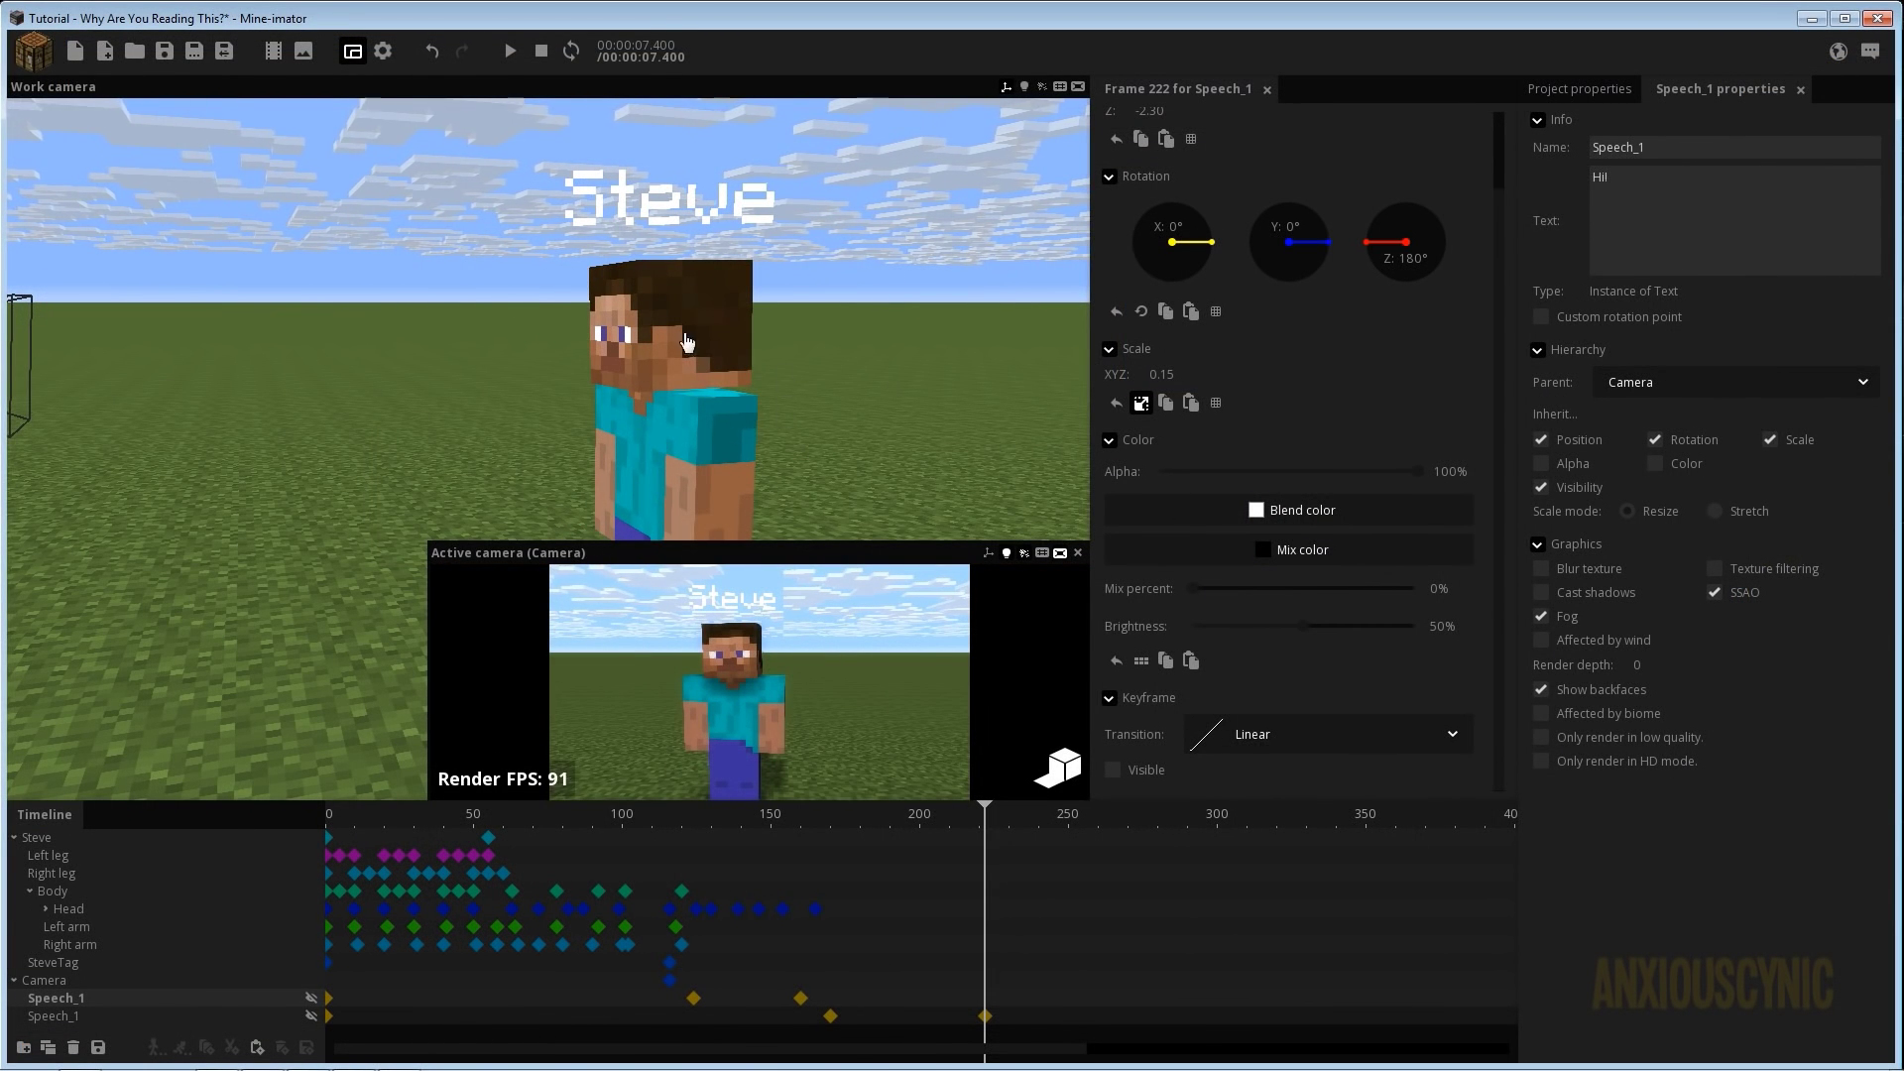
Switch to Mine-imator, view Steve from the front and shrink the active camera preview to uncover more of the work view.
right_drag(684, 336, 541, 335)
drag(542, 334, 582, 336)
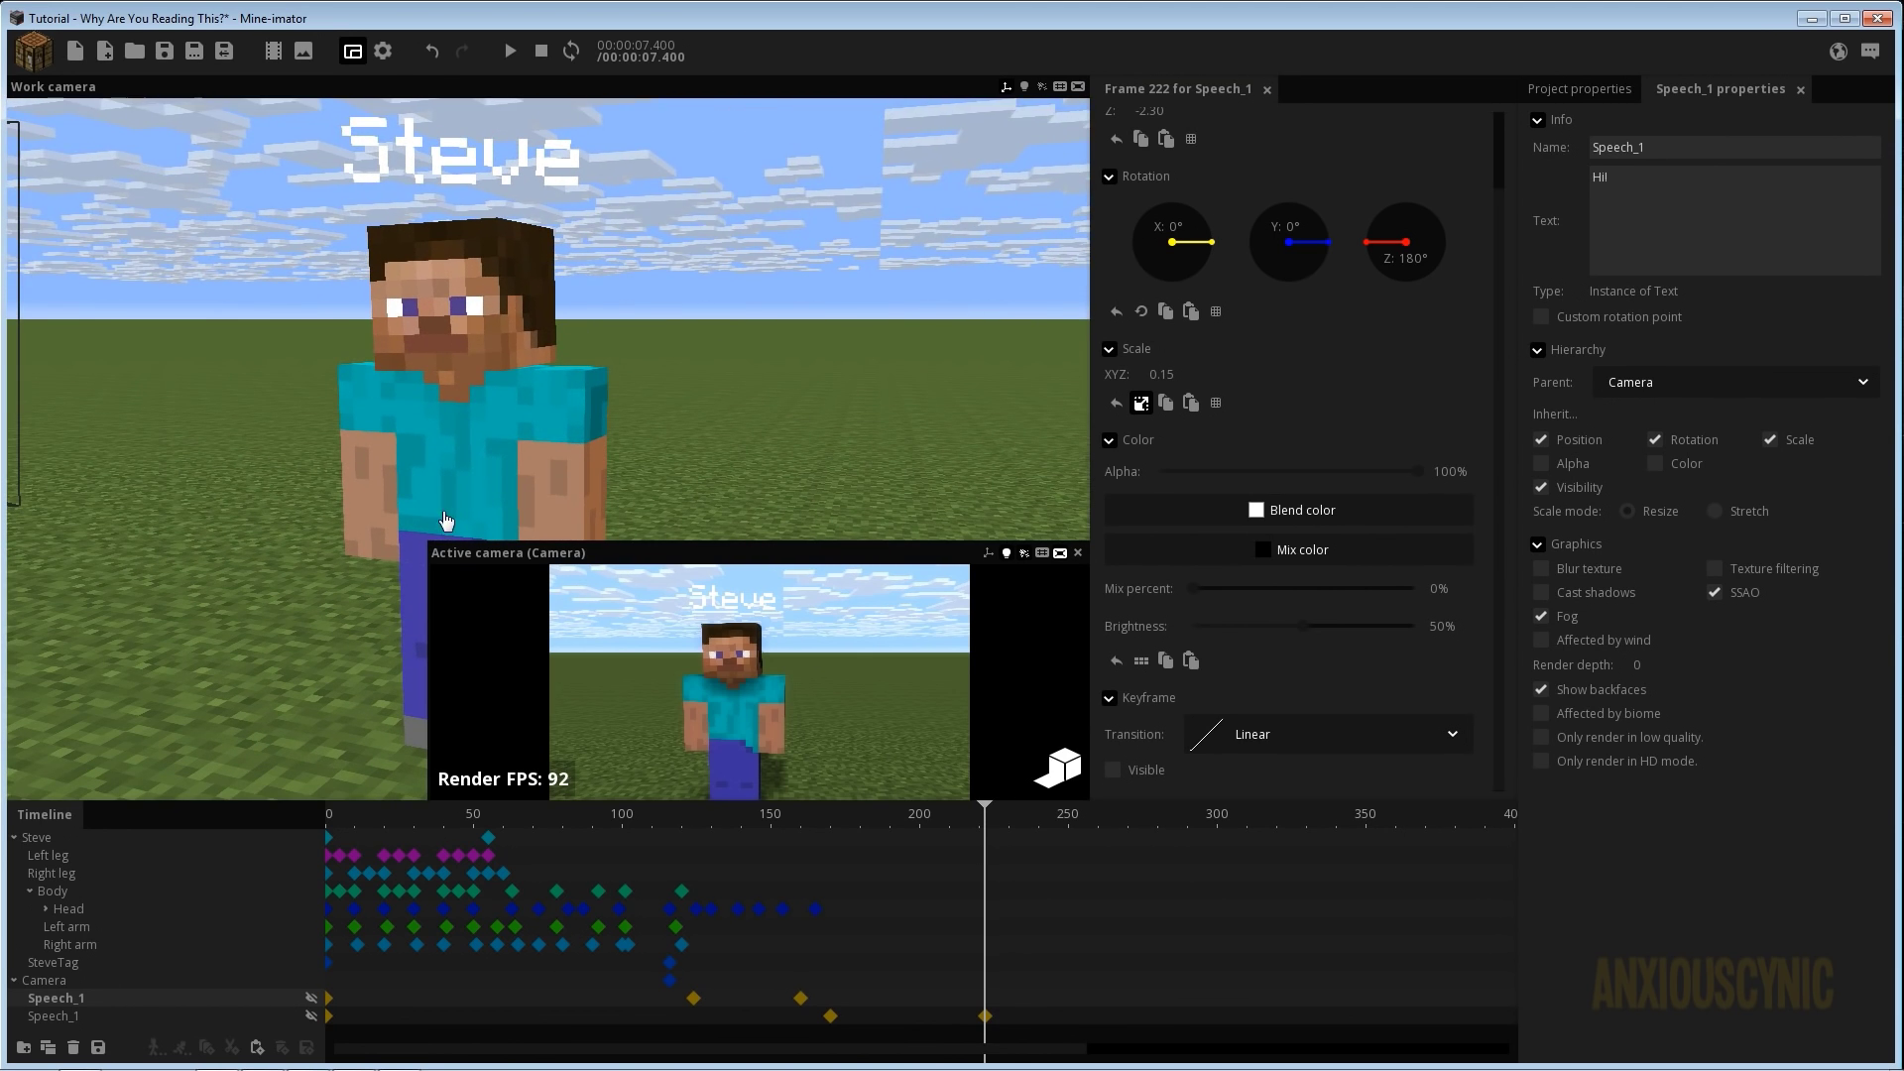
drag(430, 542, 701, 567)
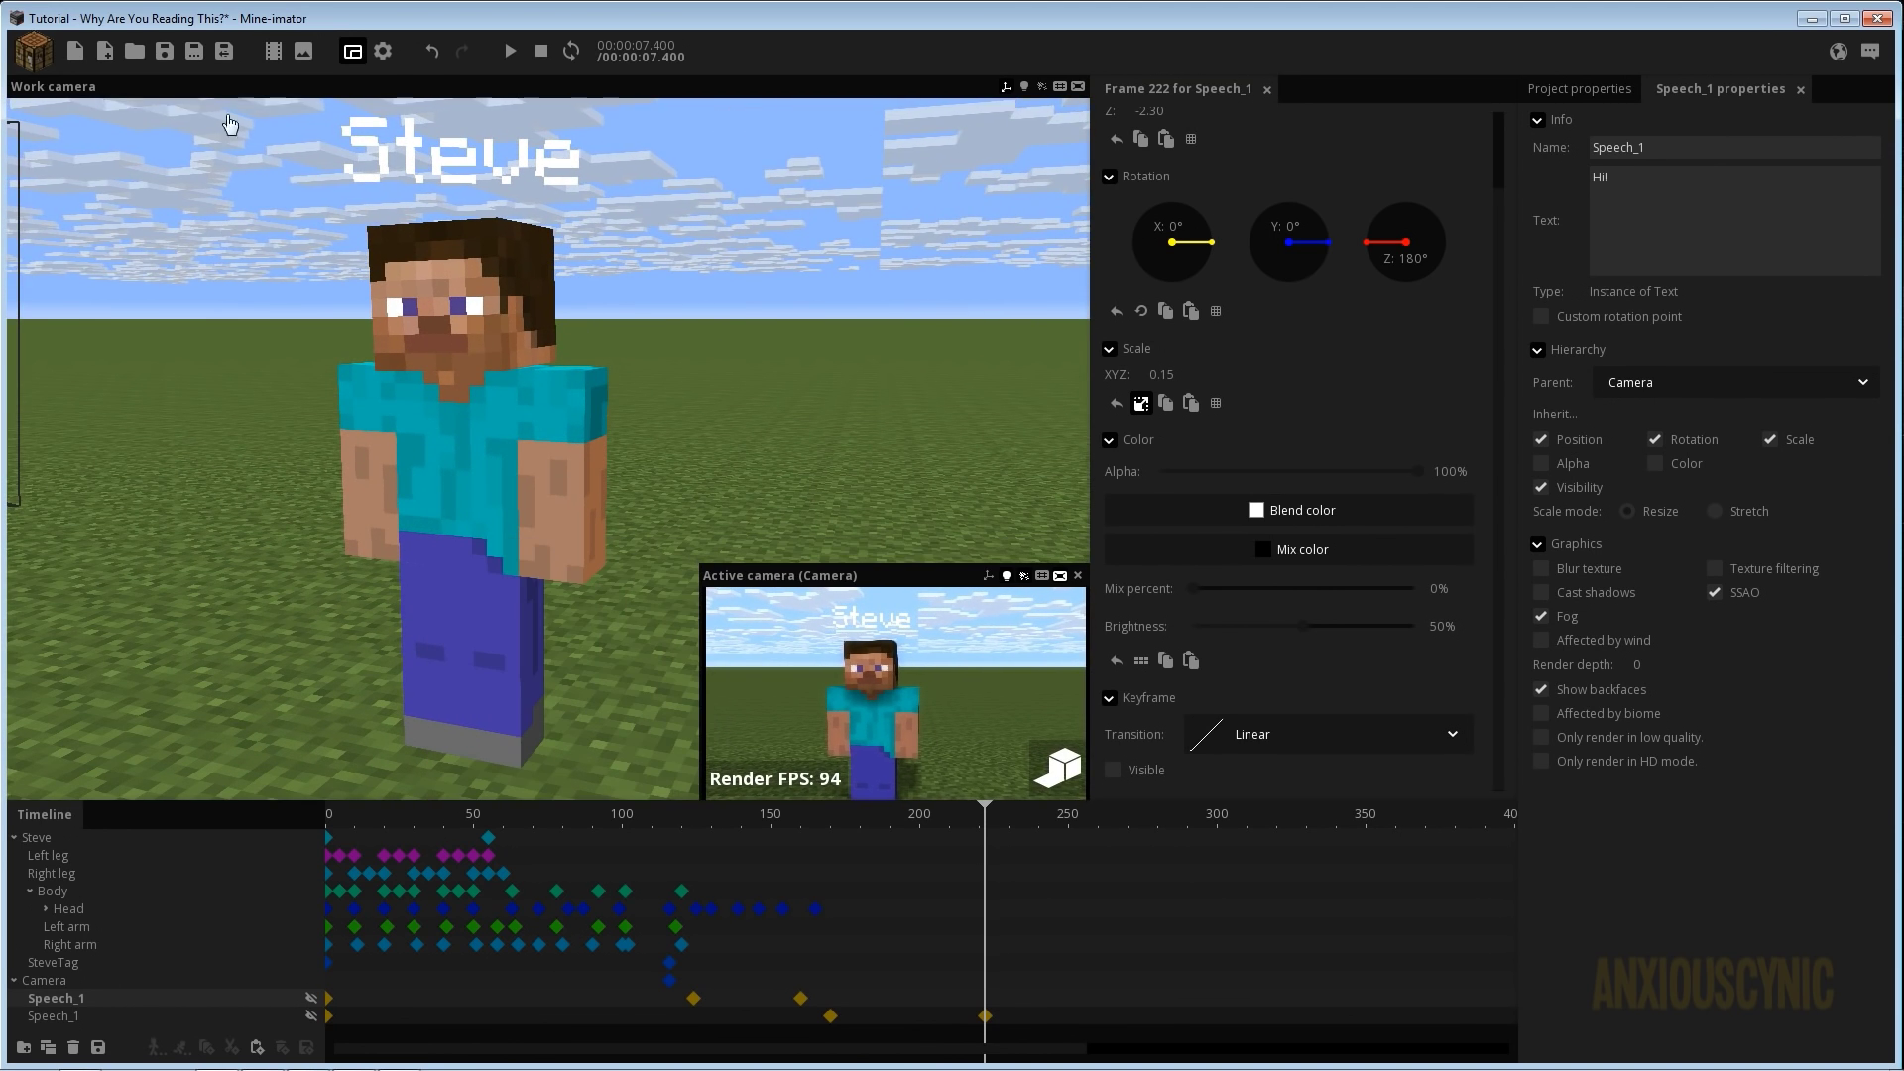
Create a new surface object with no texture.
click(37, 63)
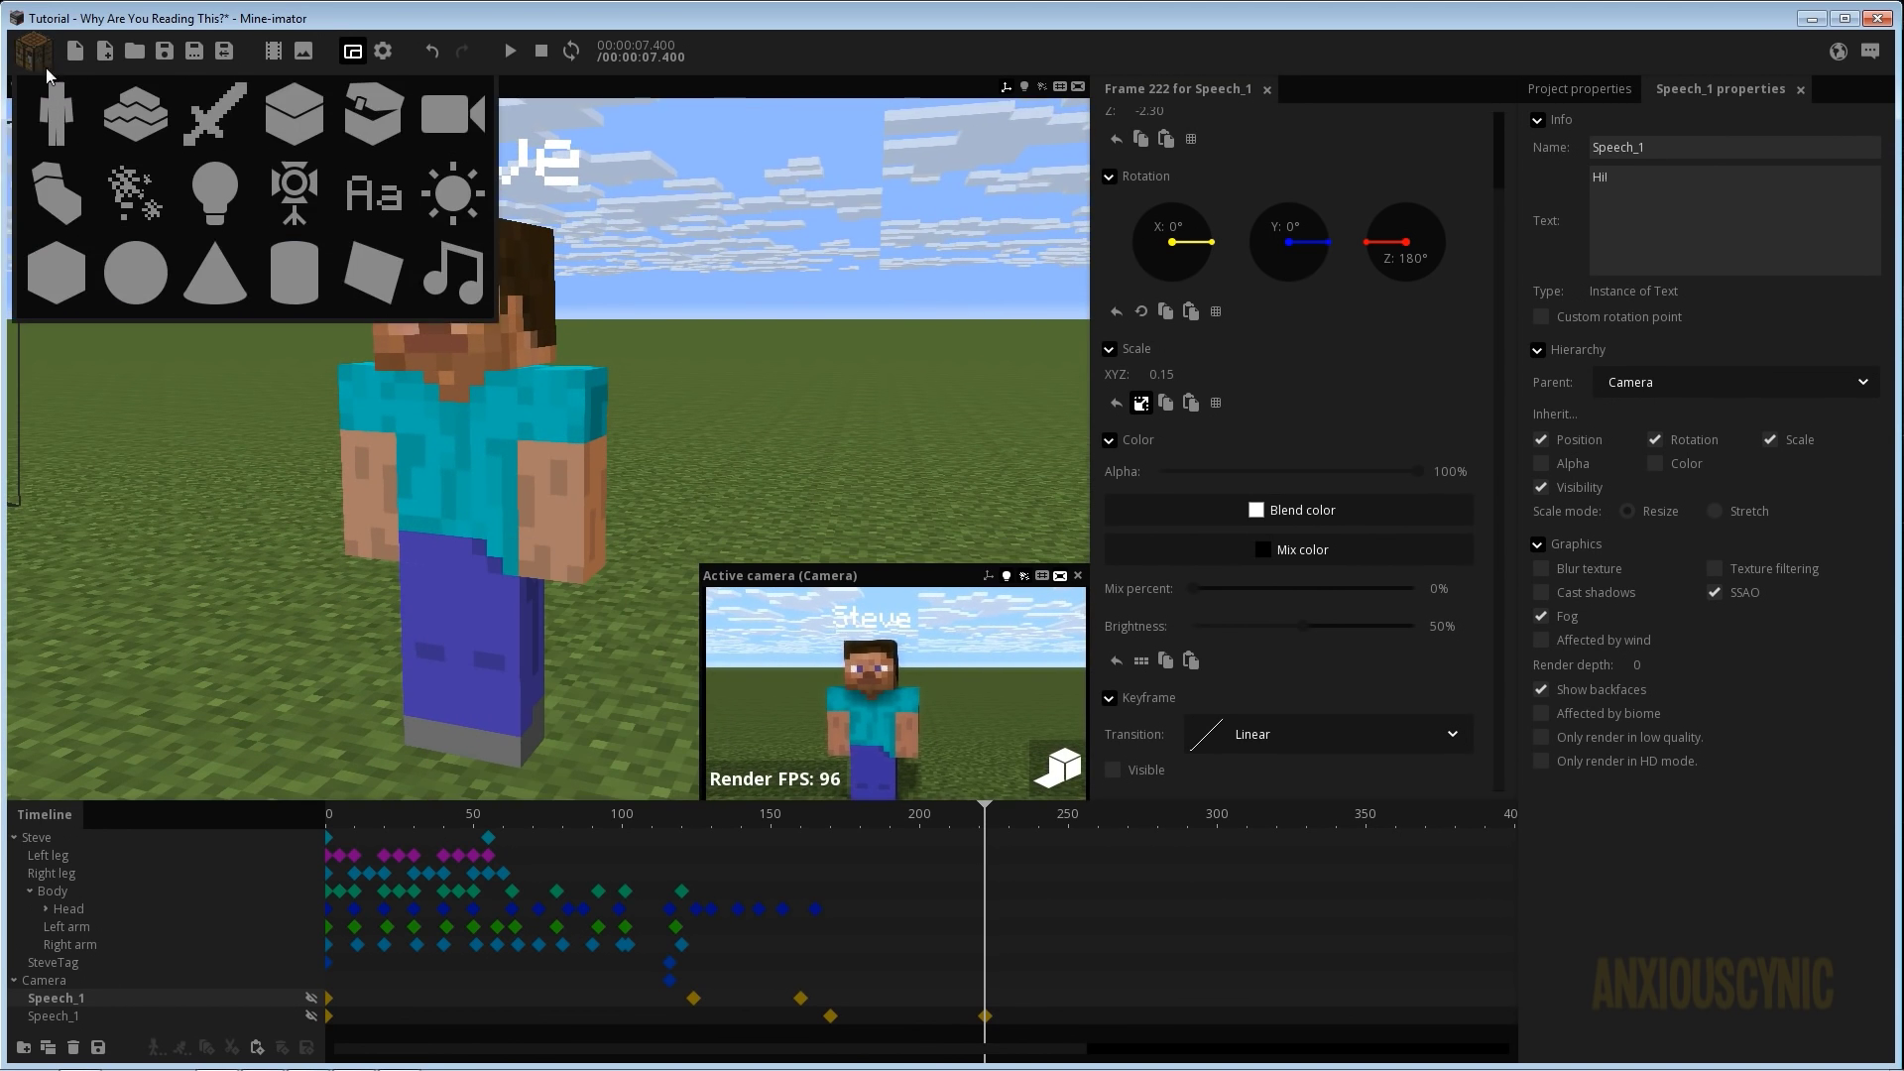
click(380, 280)
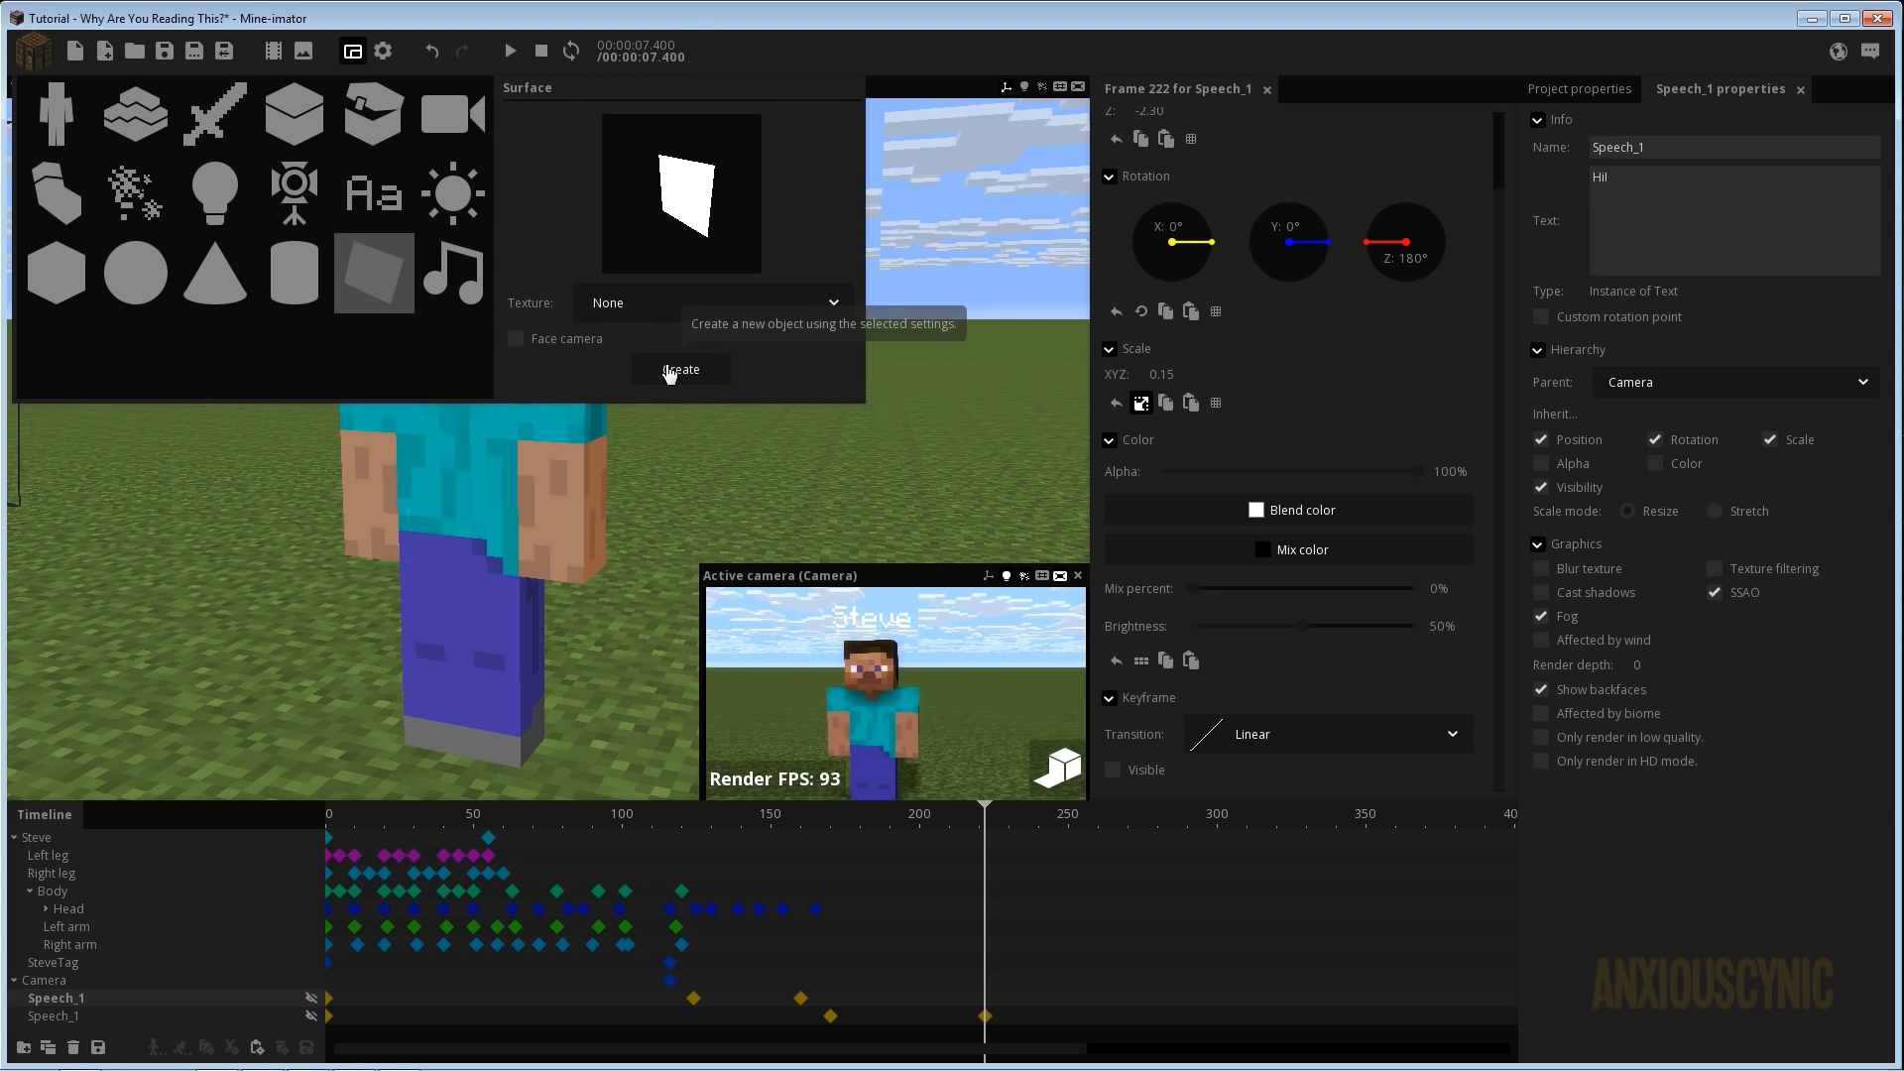
click(668, 369)
click(604, 550)
Move the surface beside Steve and raise it to Z 24.16 at about head height, and save the project.
drag(756, 427, 514, 463)
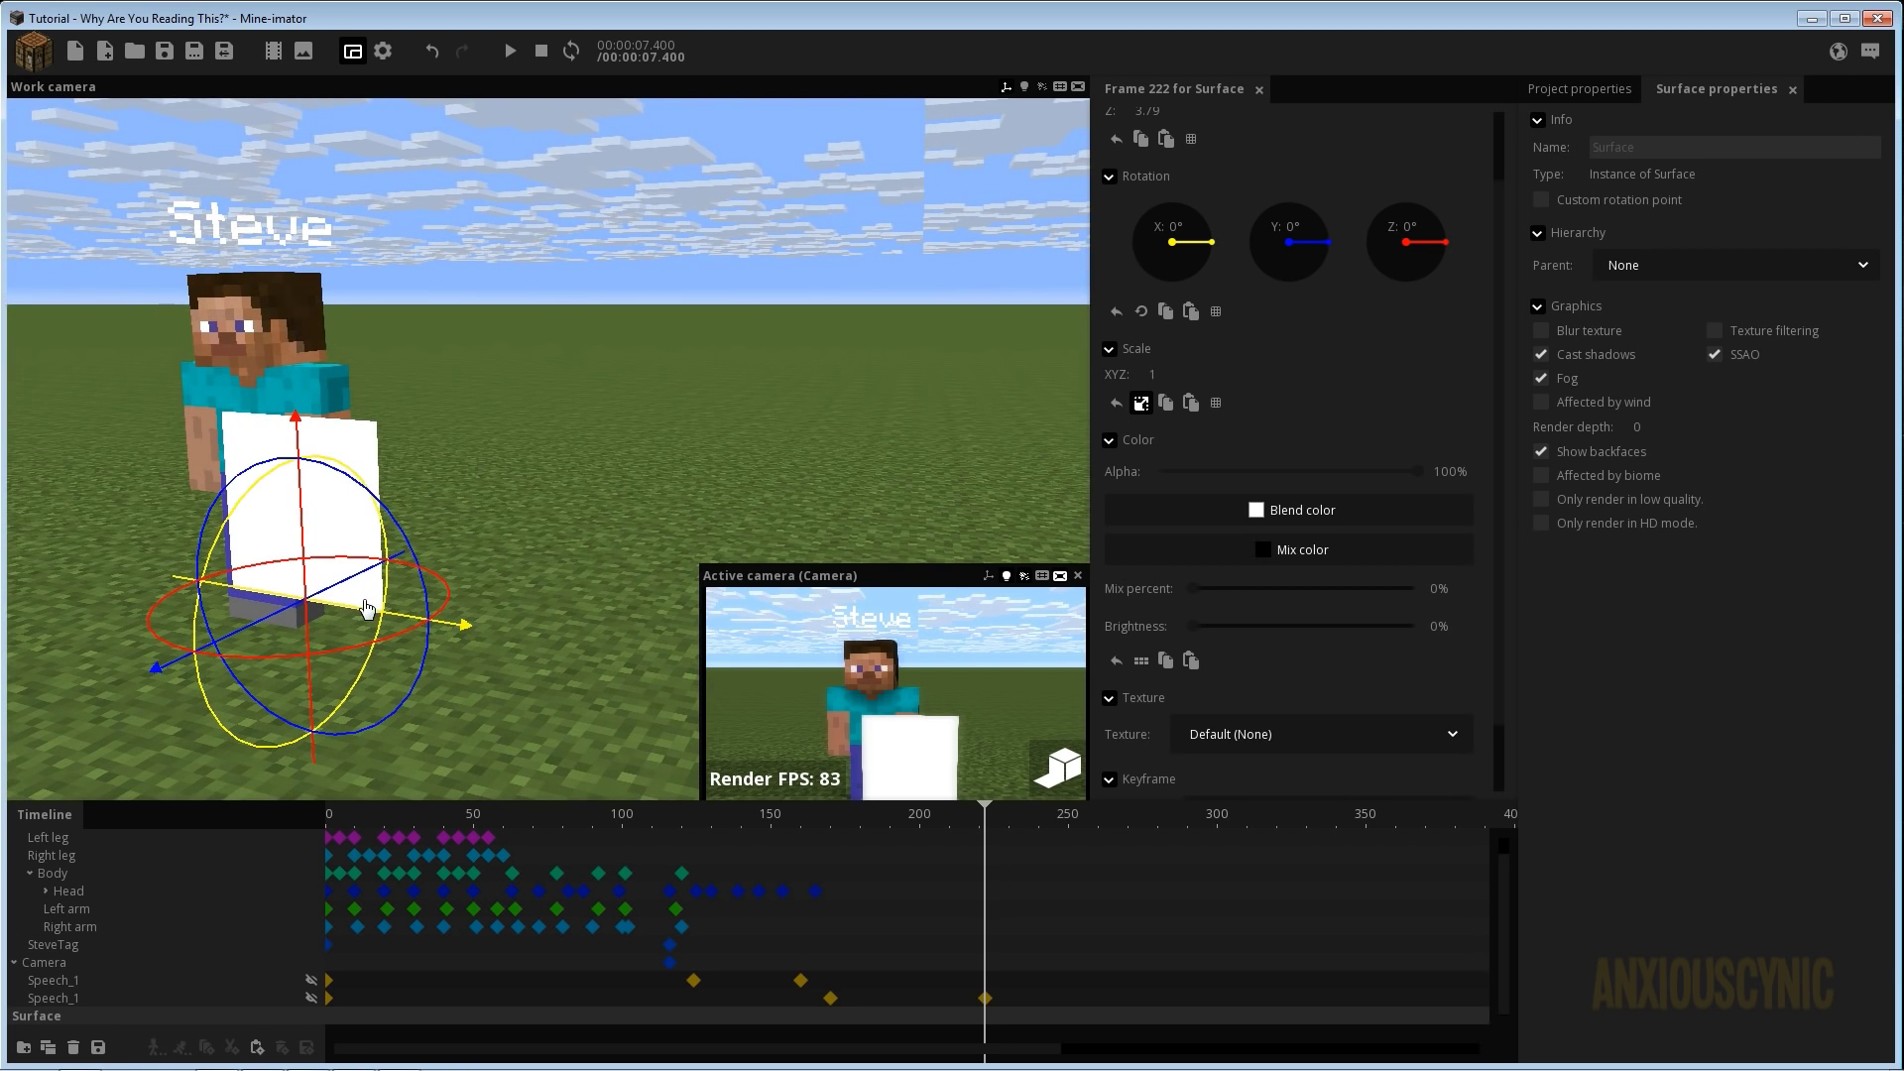
right_drag(367, 607, 382, 595)
drag(382, 638, 617, 613)
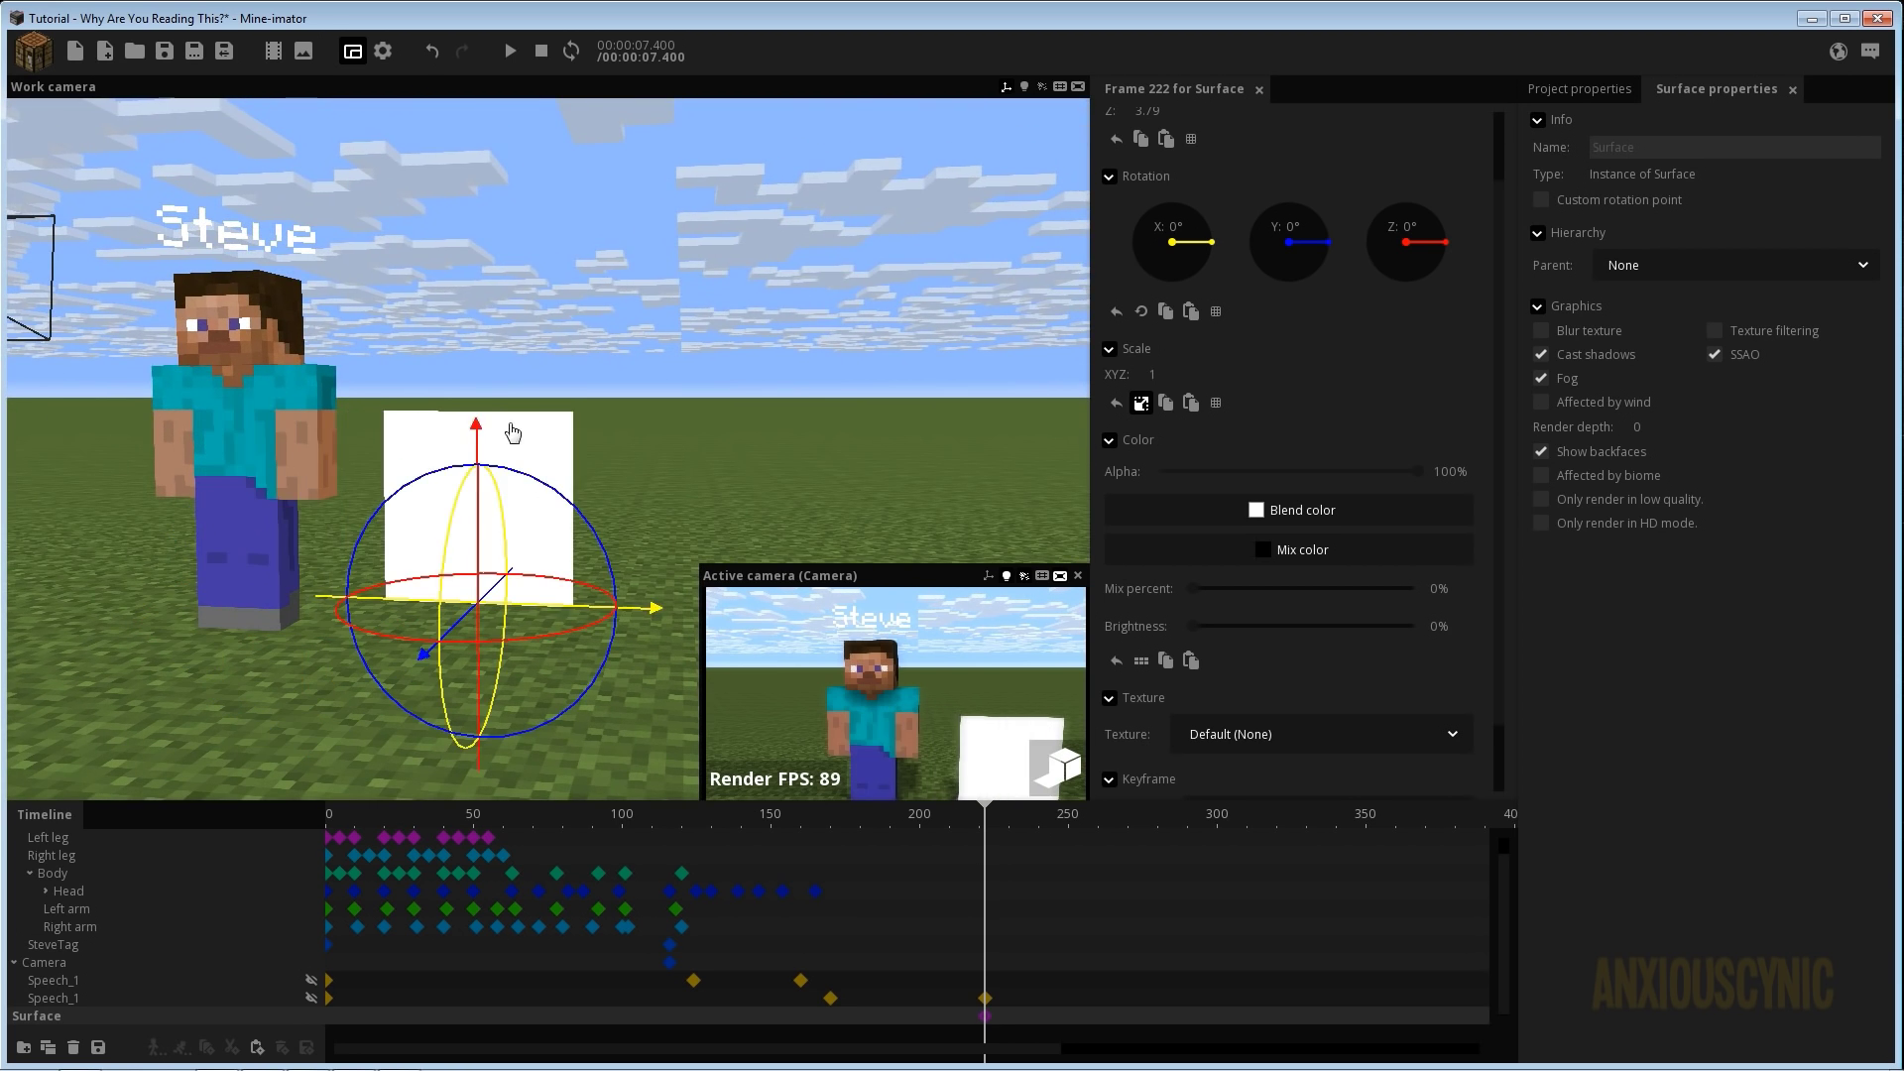
drag(483, 421, 510, 198)
drag(626, 364, 665, 363)
drag(734, 265, 722, 273)
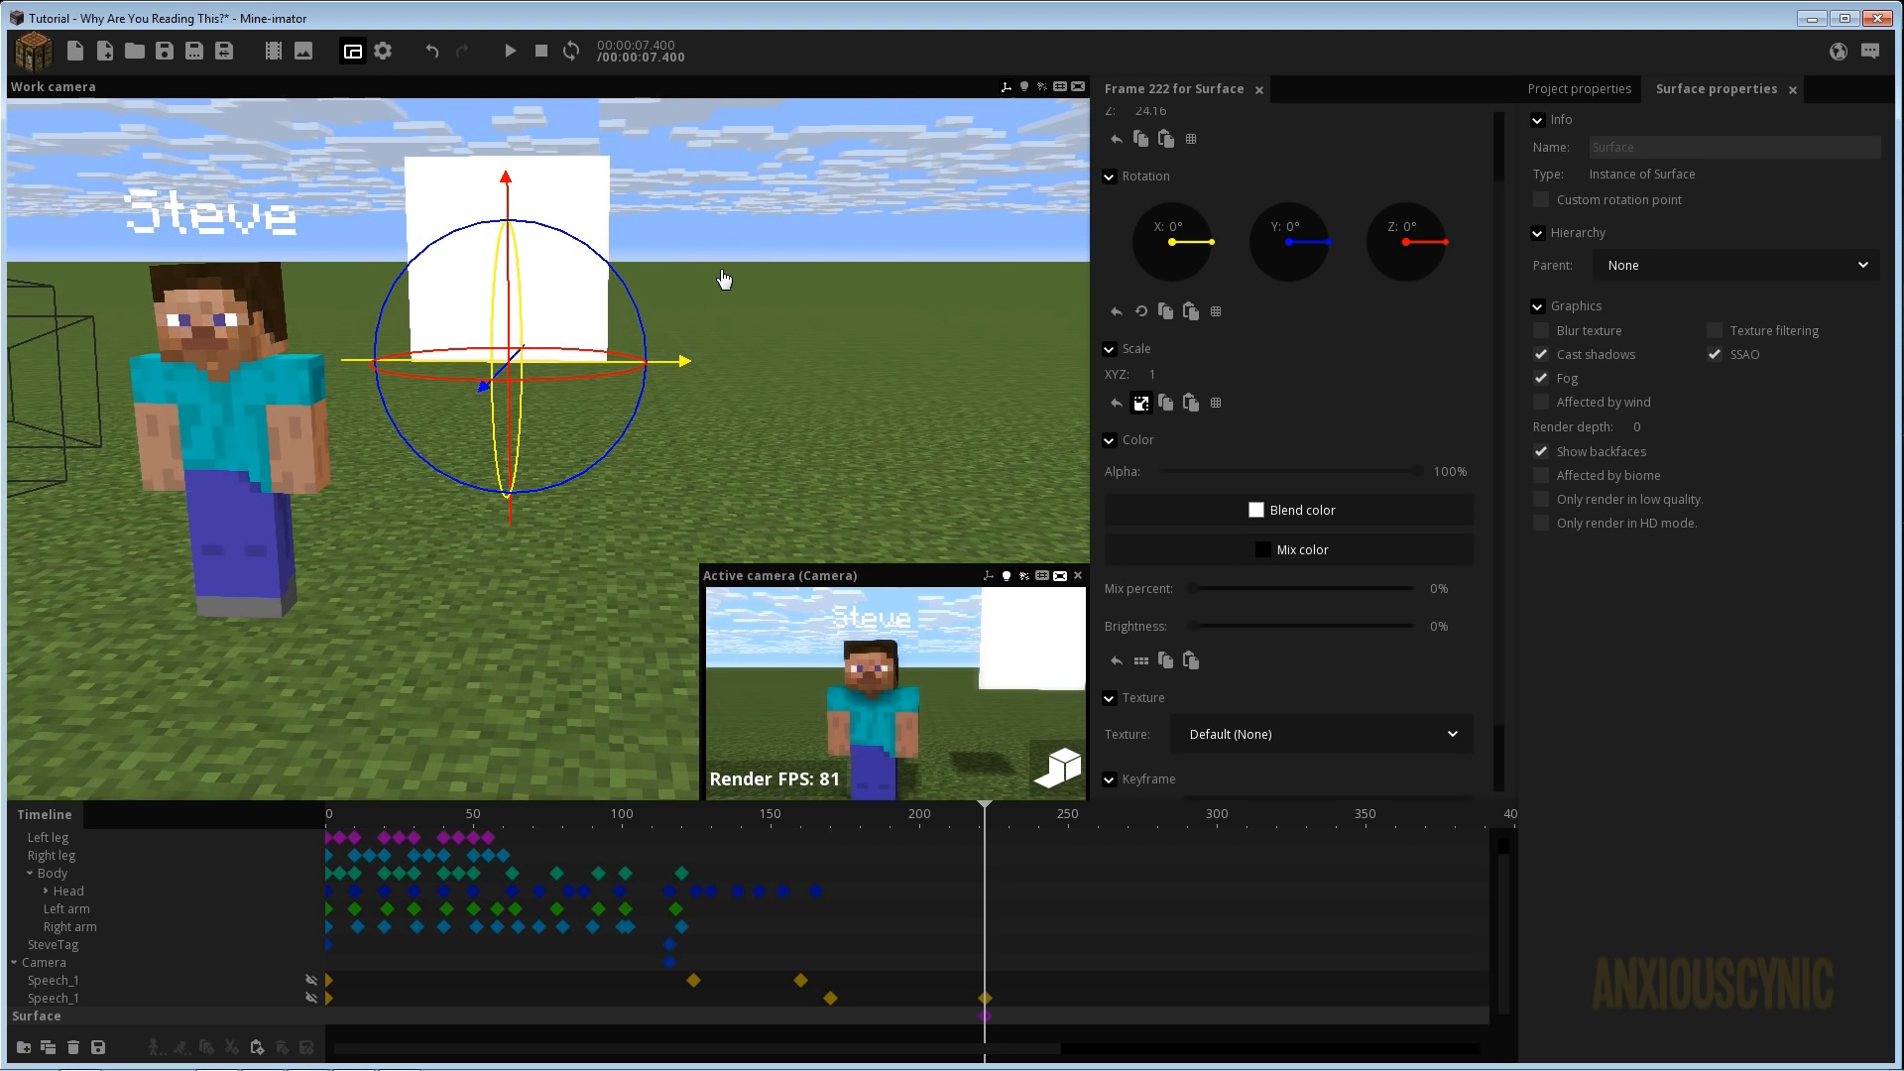
key(ctrl+s)
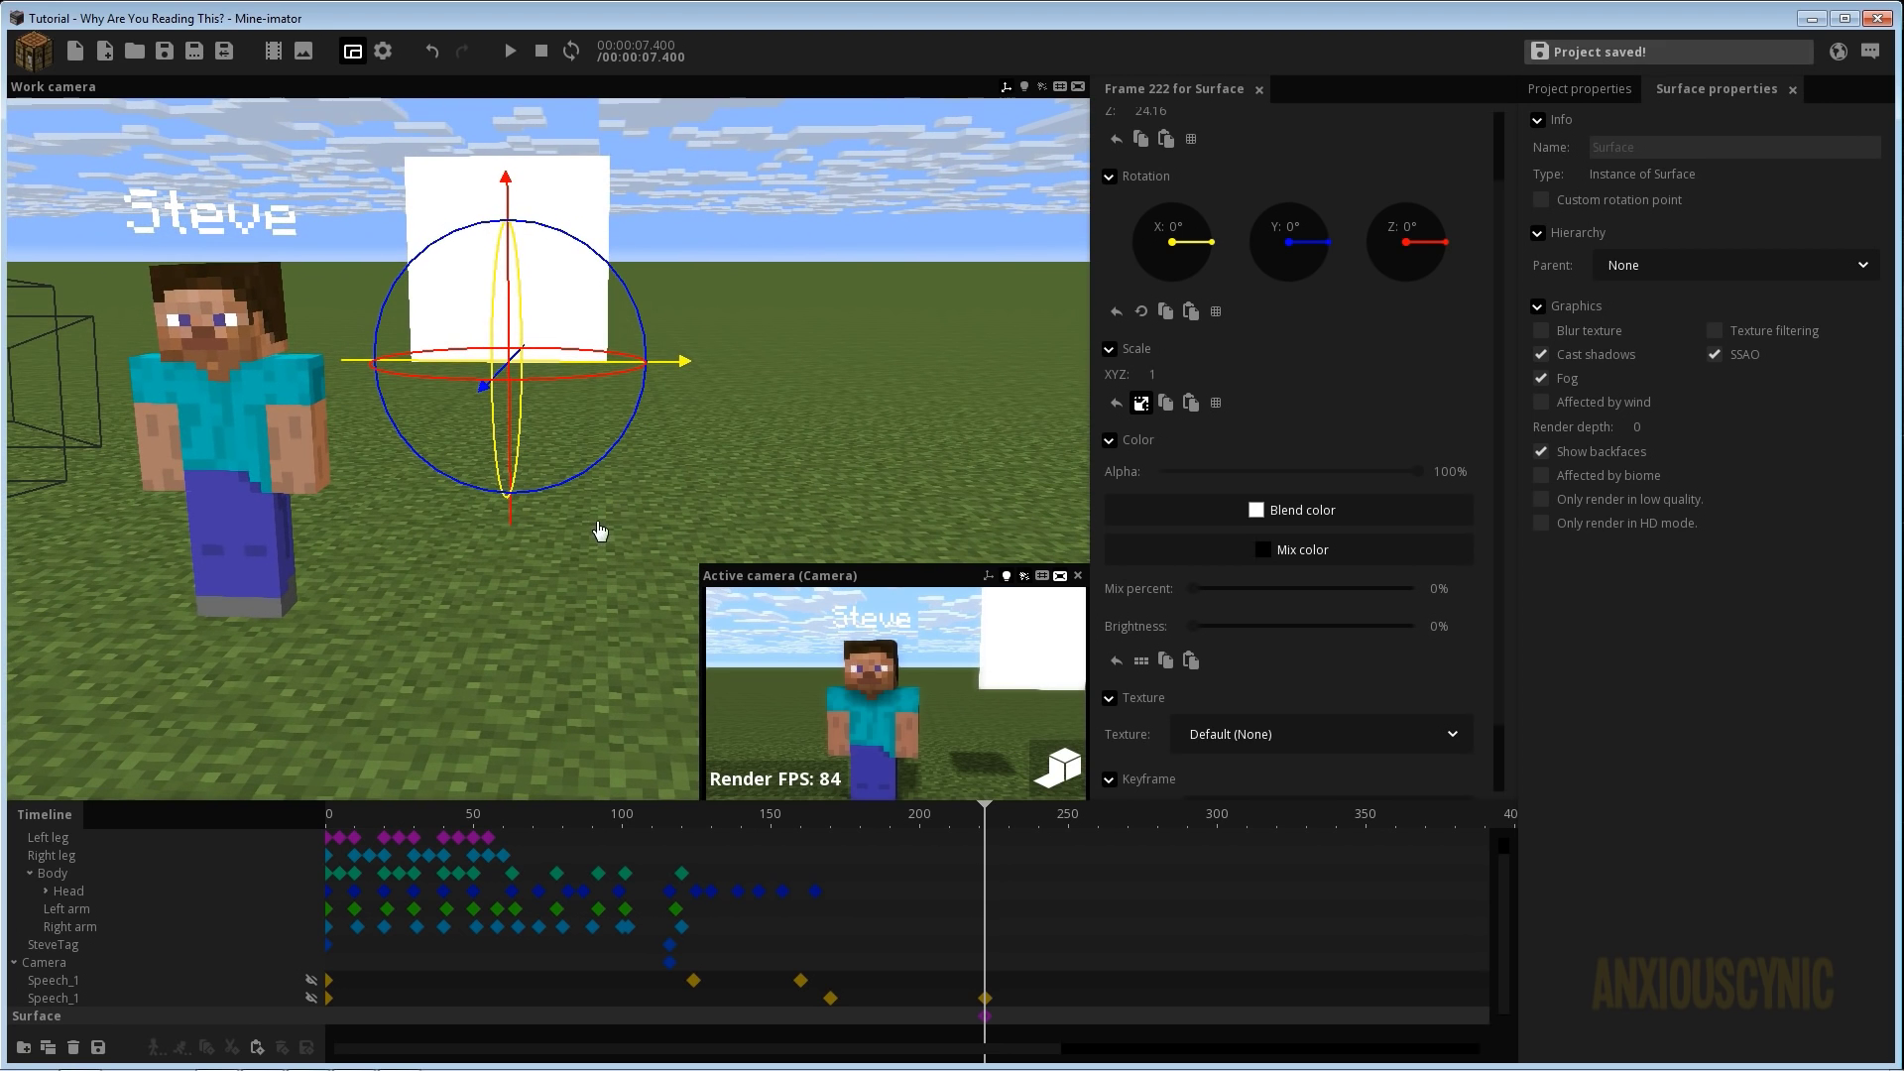
Parent the surface to Steve and check its placement next to his head.
drag(45, 1016, 93, 836)
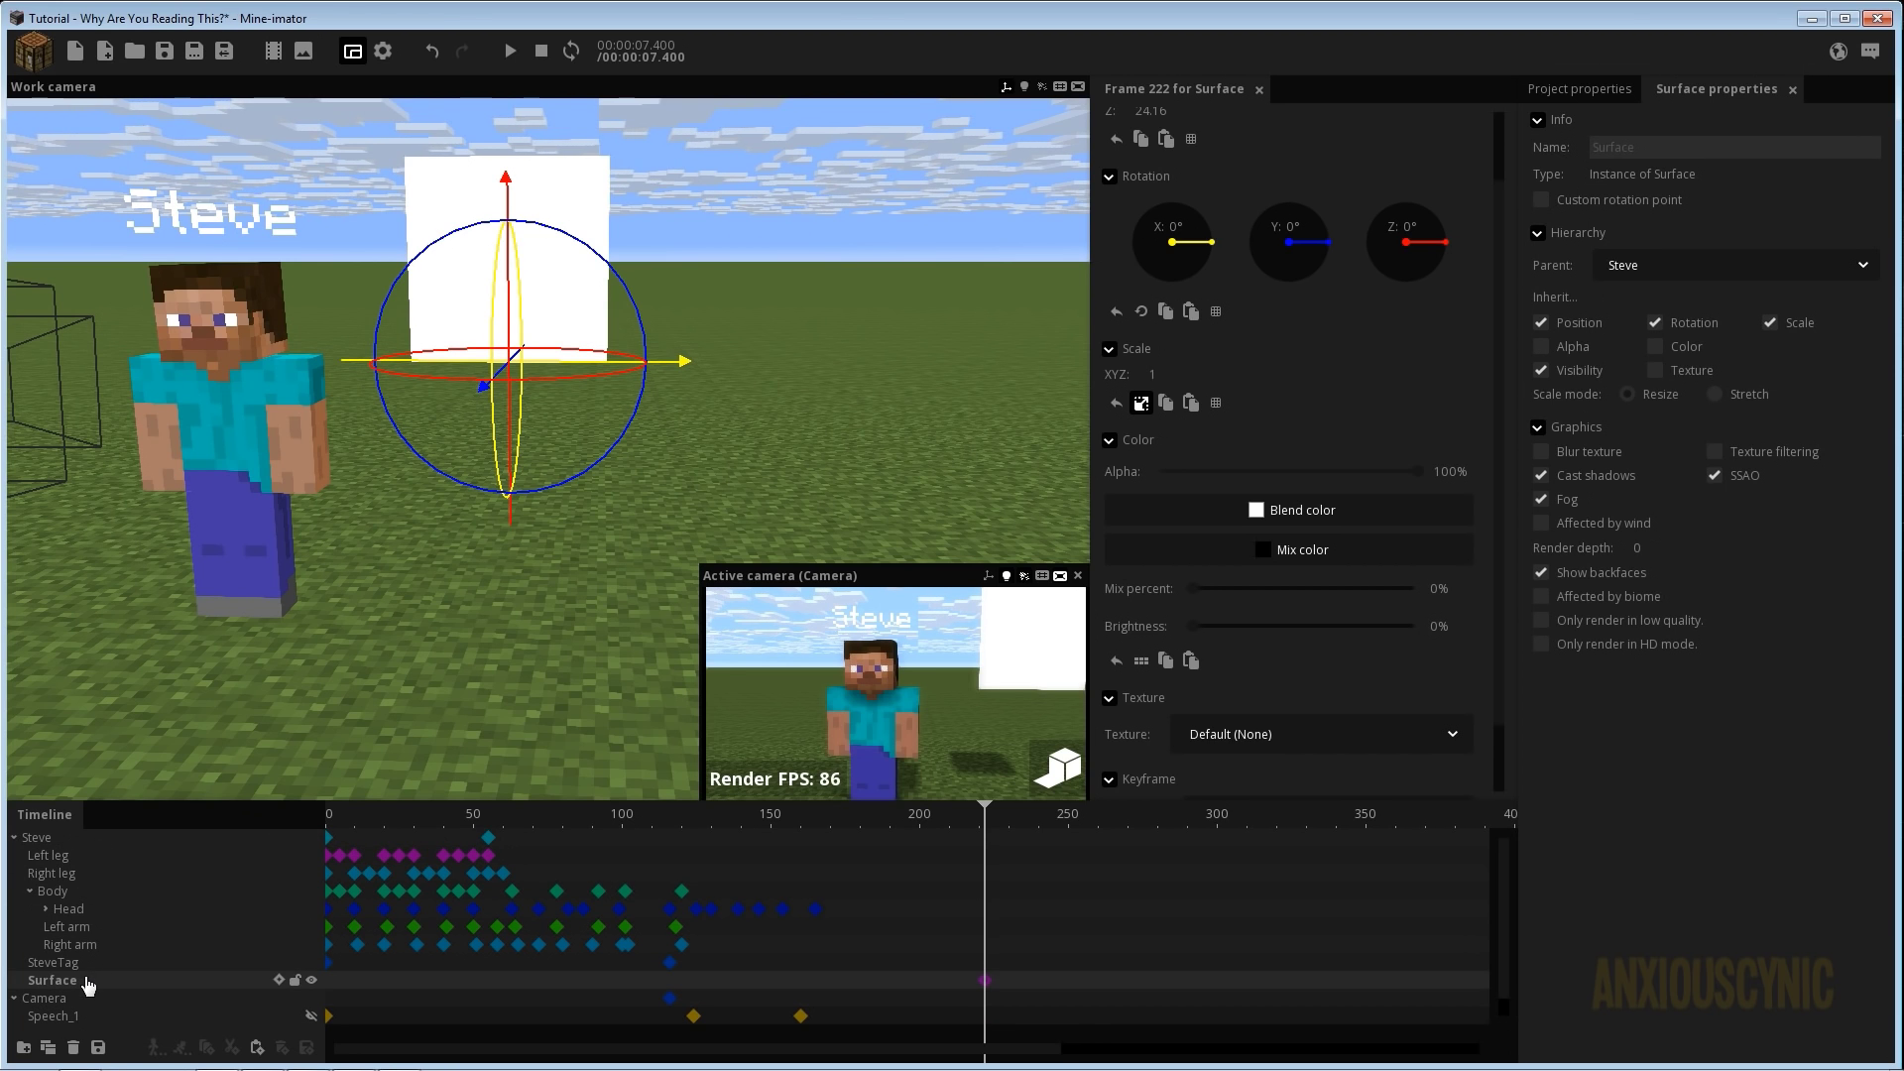
right_drag(788, 320, 654, 340)
key(w)
right_drag(993, 205, 870, 342)
drag(868, 357, 824, 379)
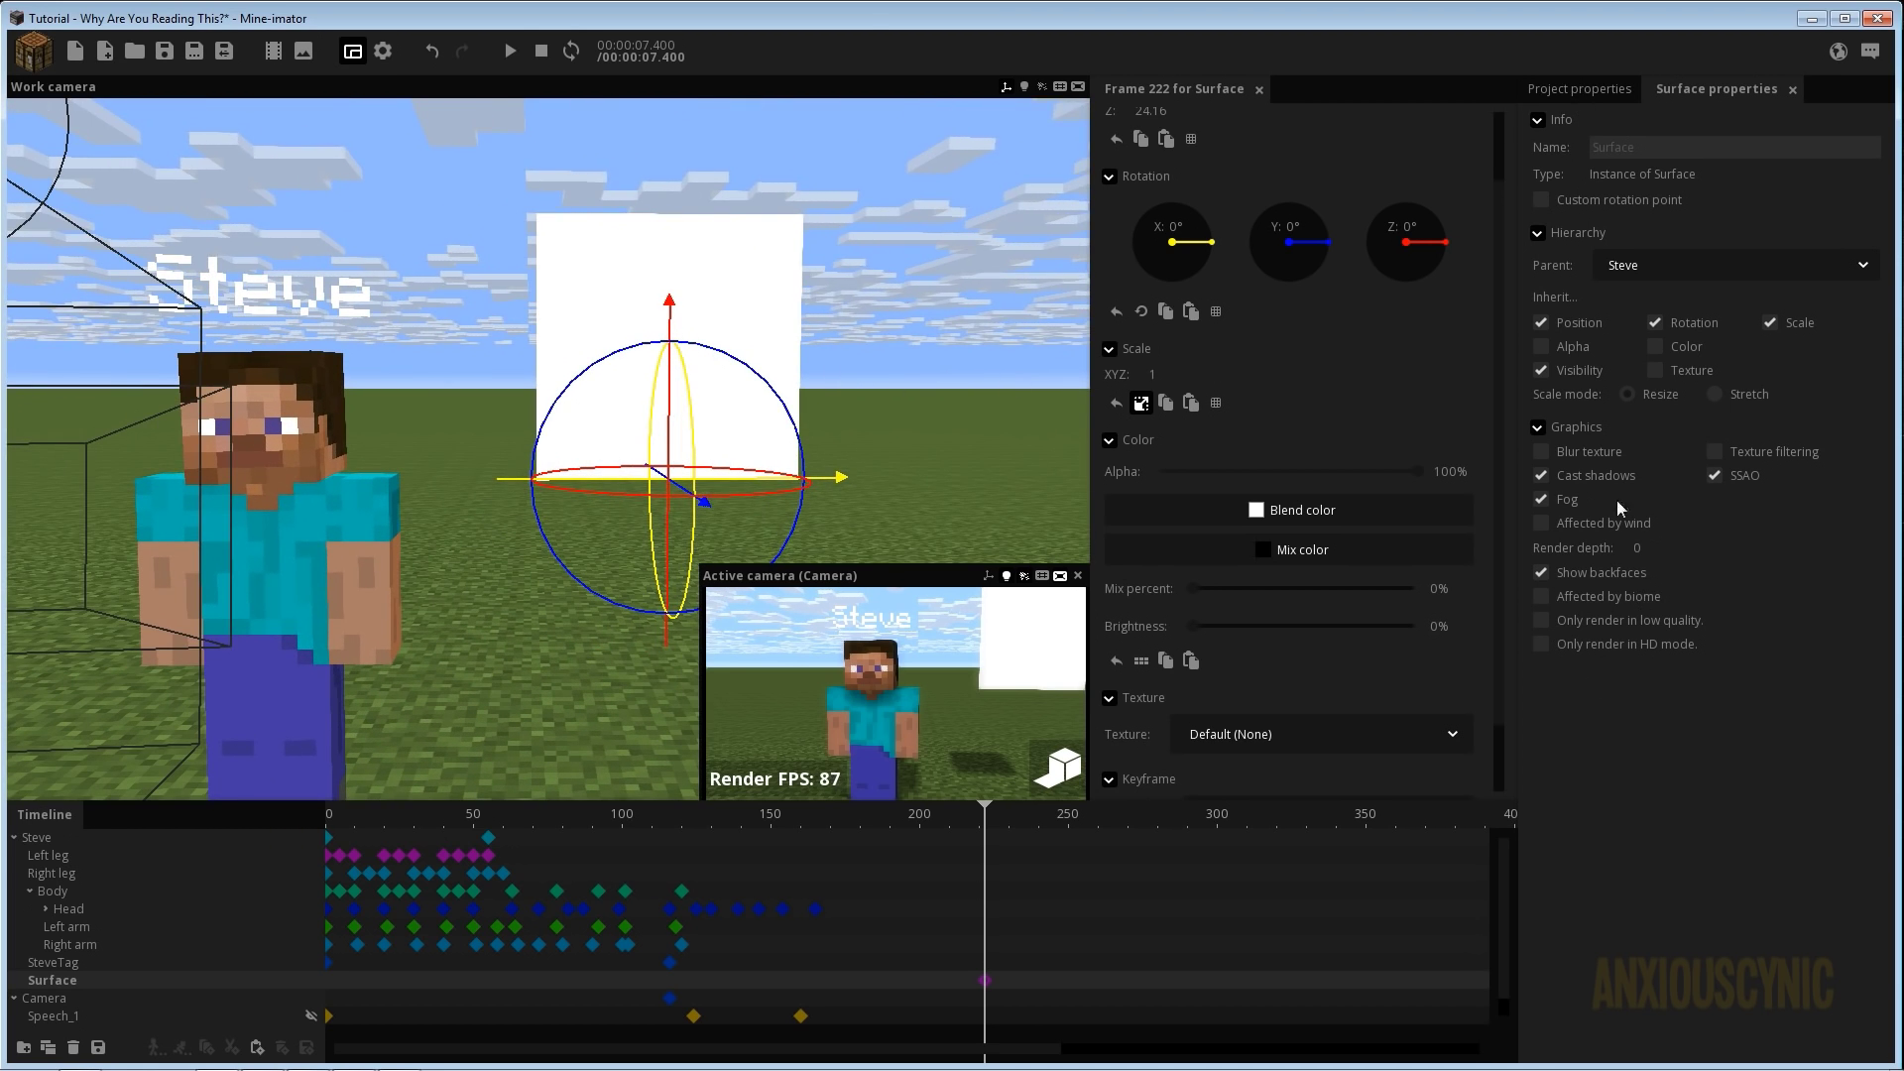
Apply the Steve-Hi image from TextFolder as the surface's texture.
click(1559, 91)
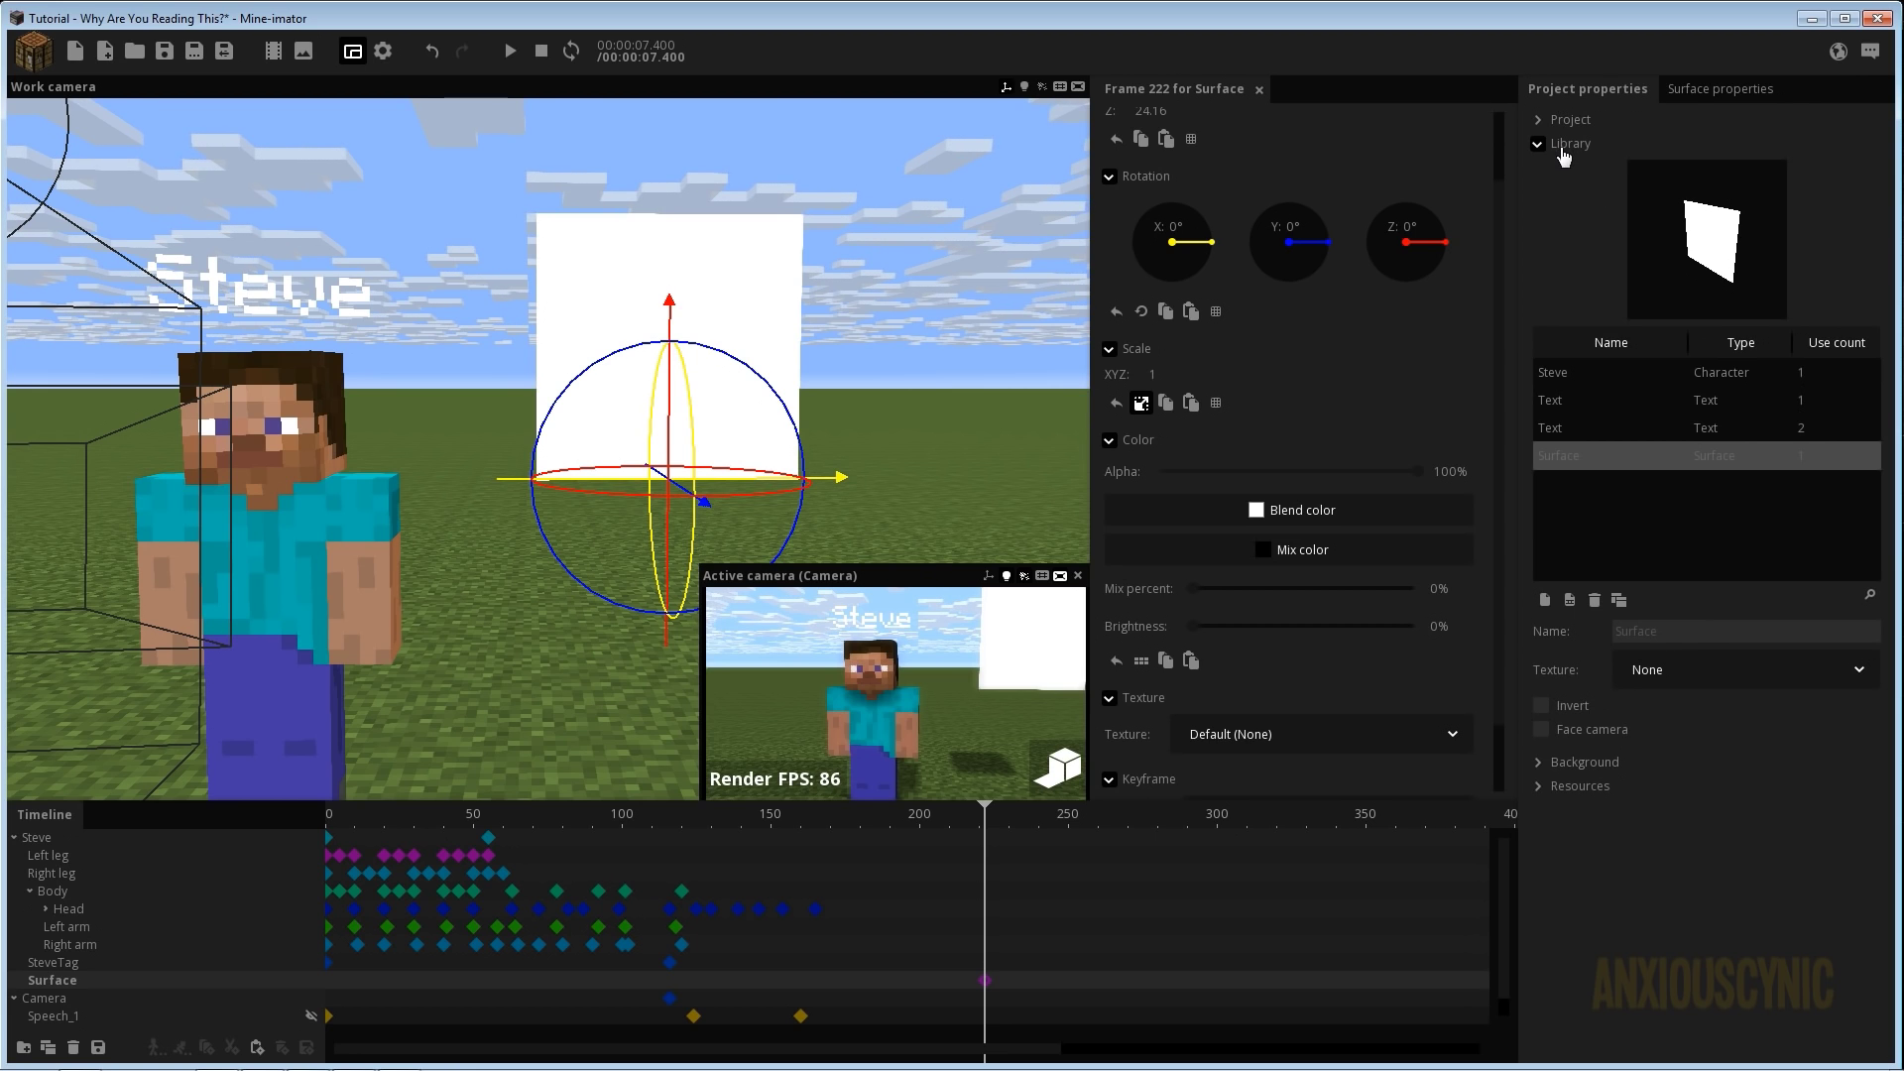
click(1660, 680)
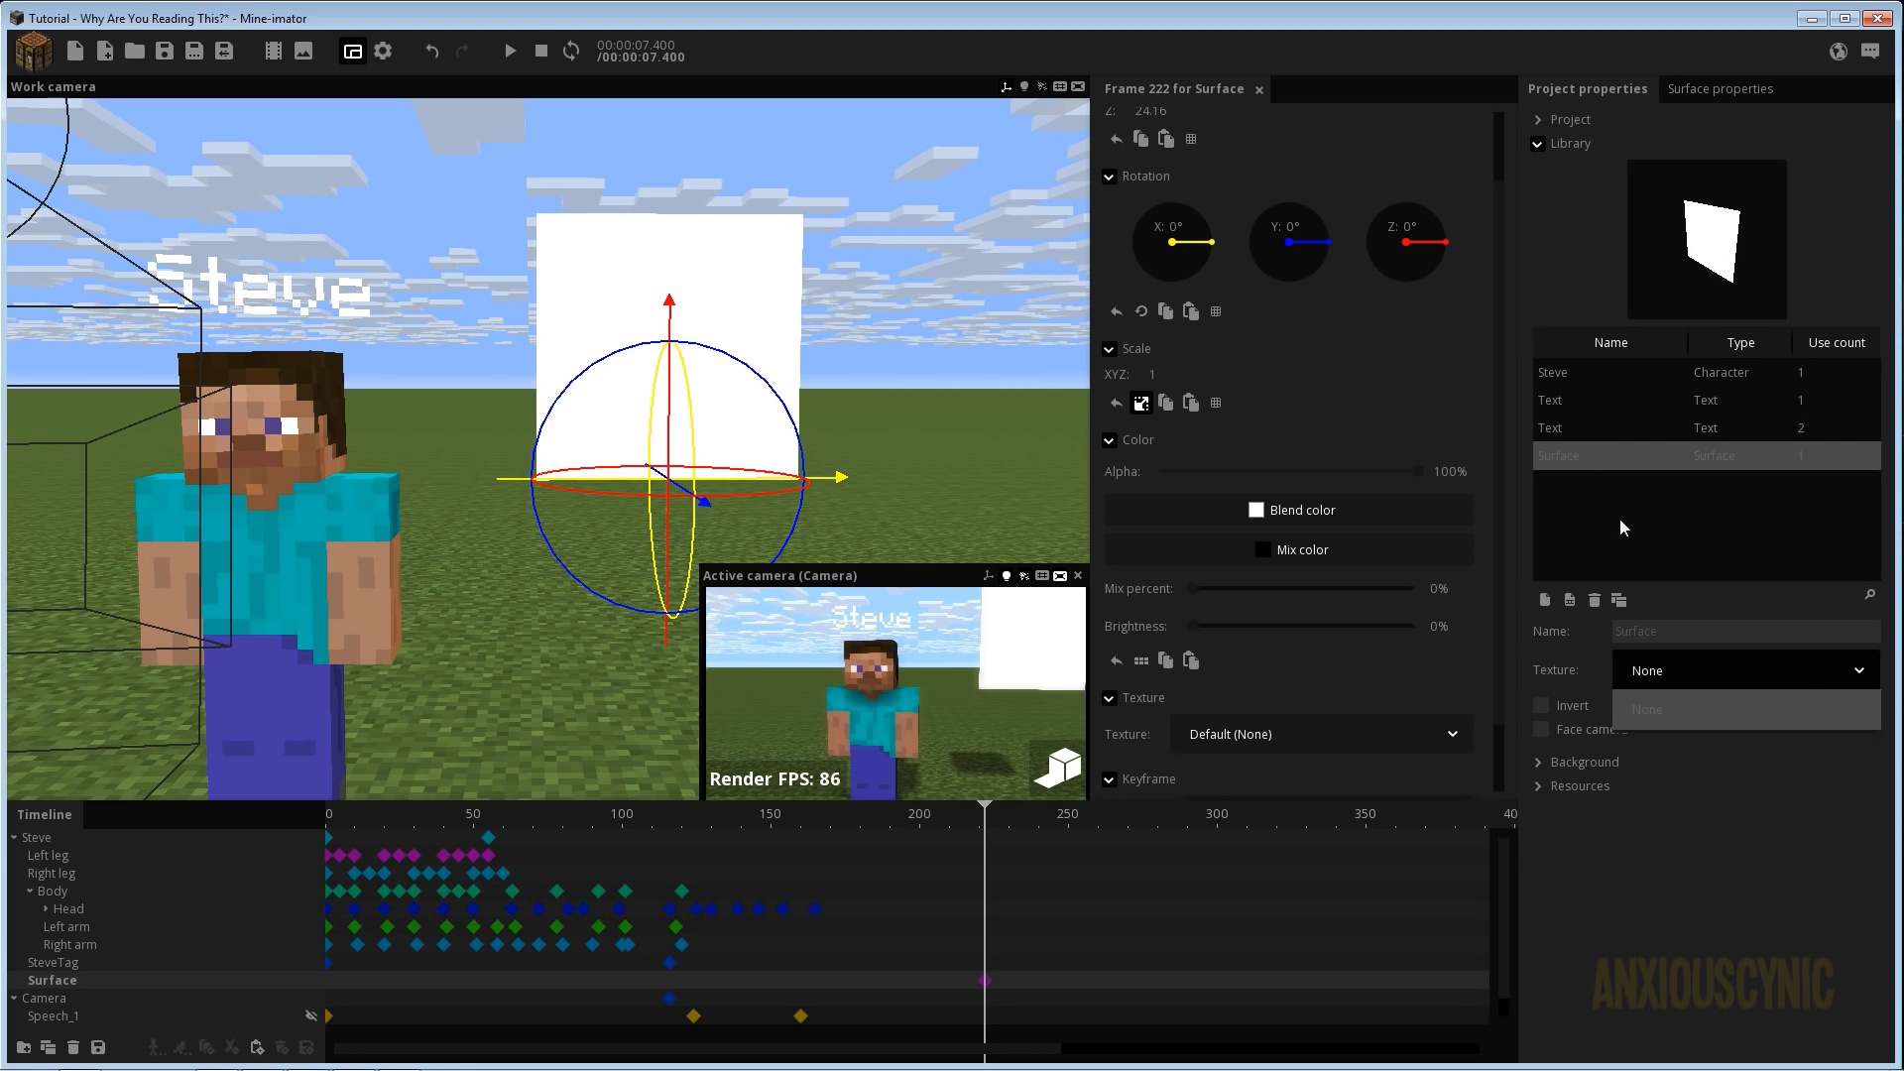
click(1606, 484)
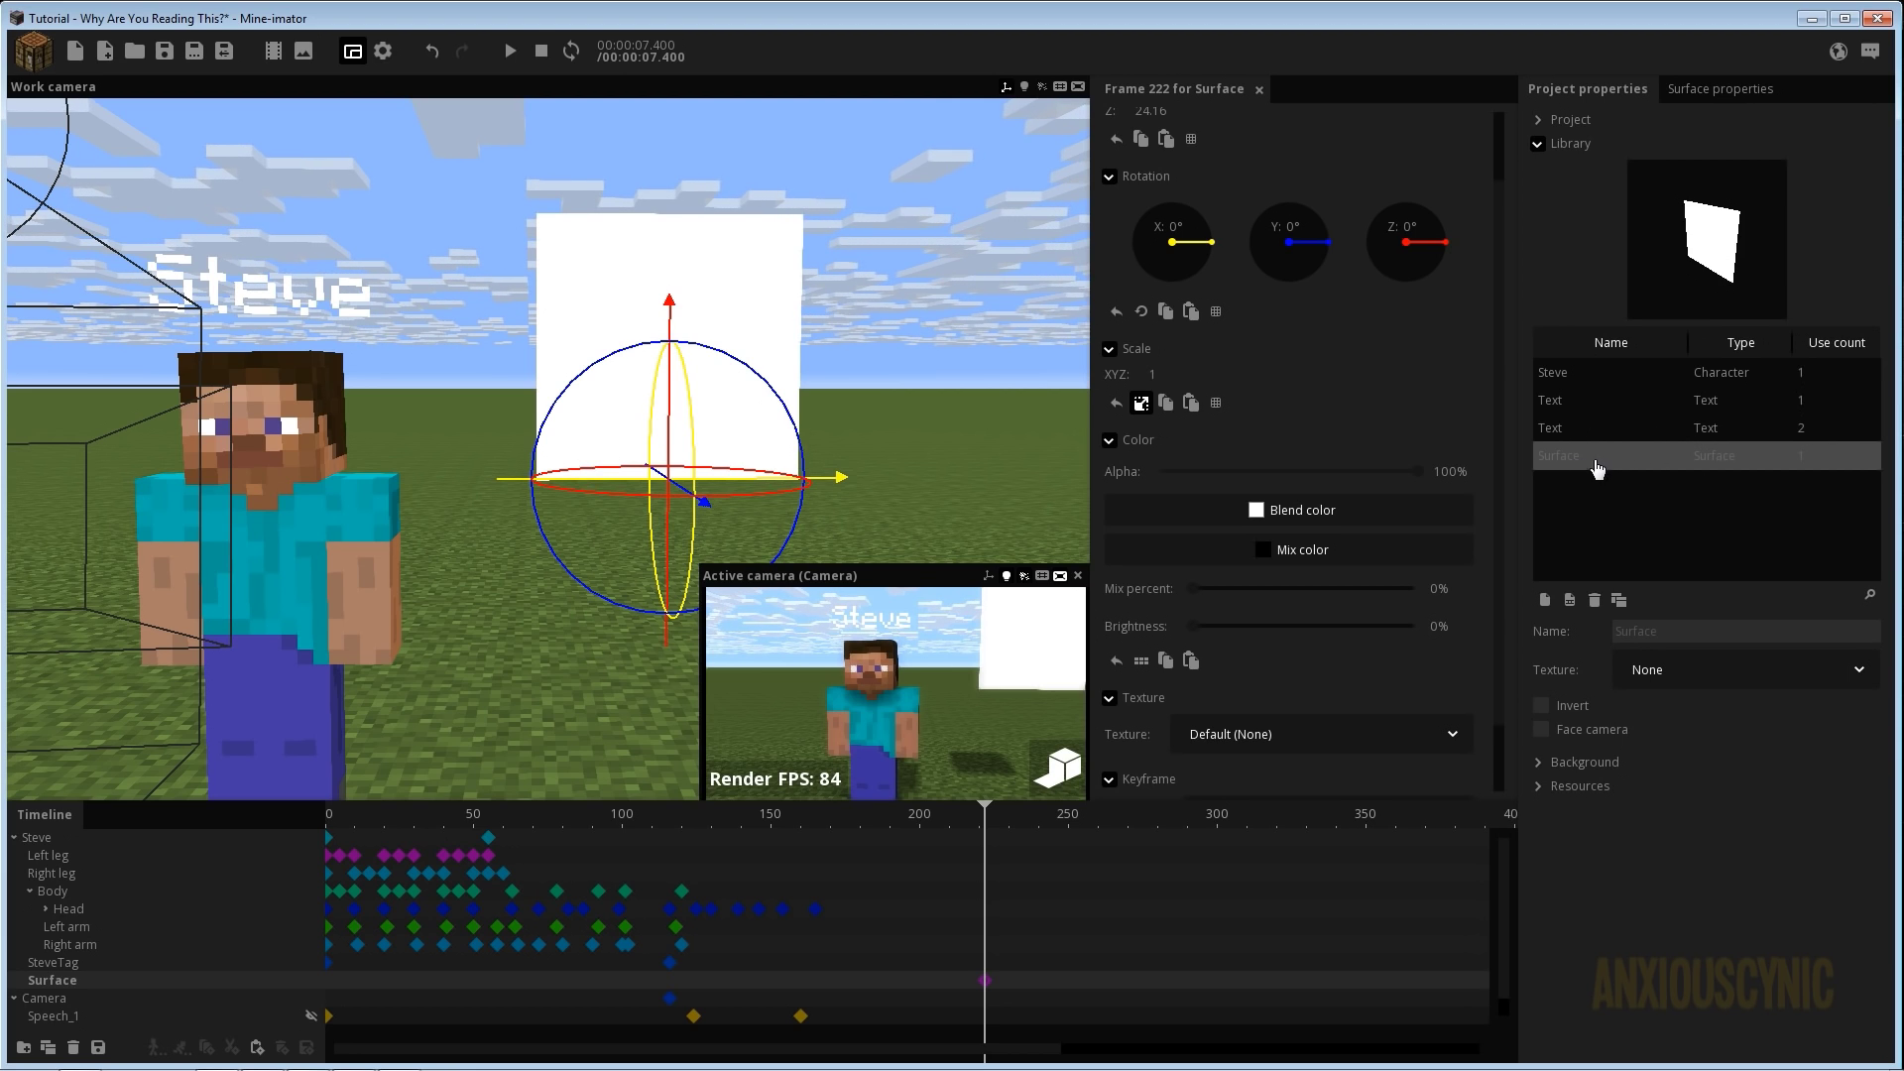
click(1674, 675)
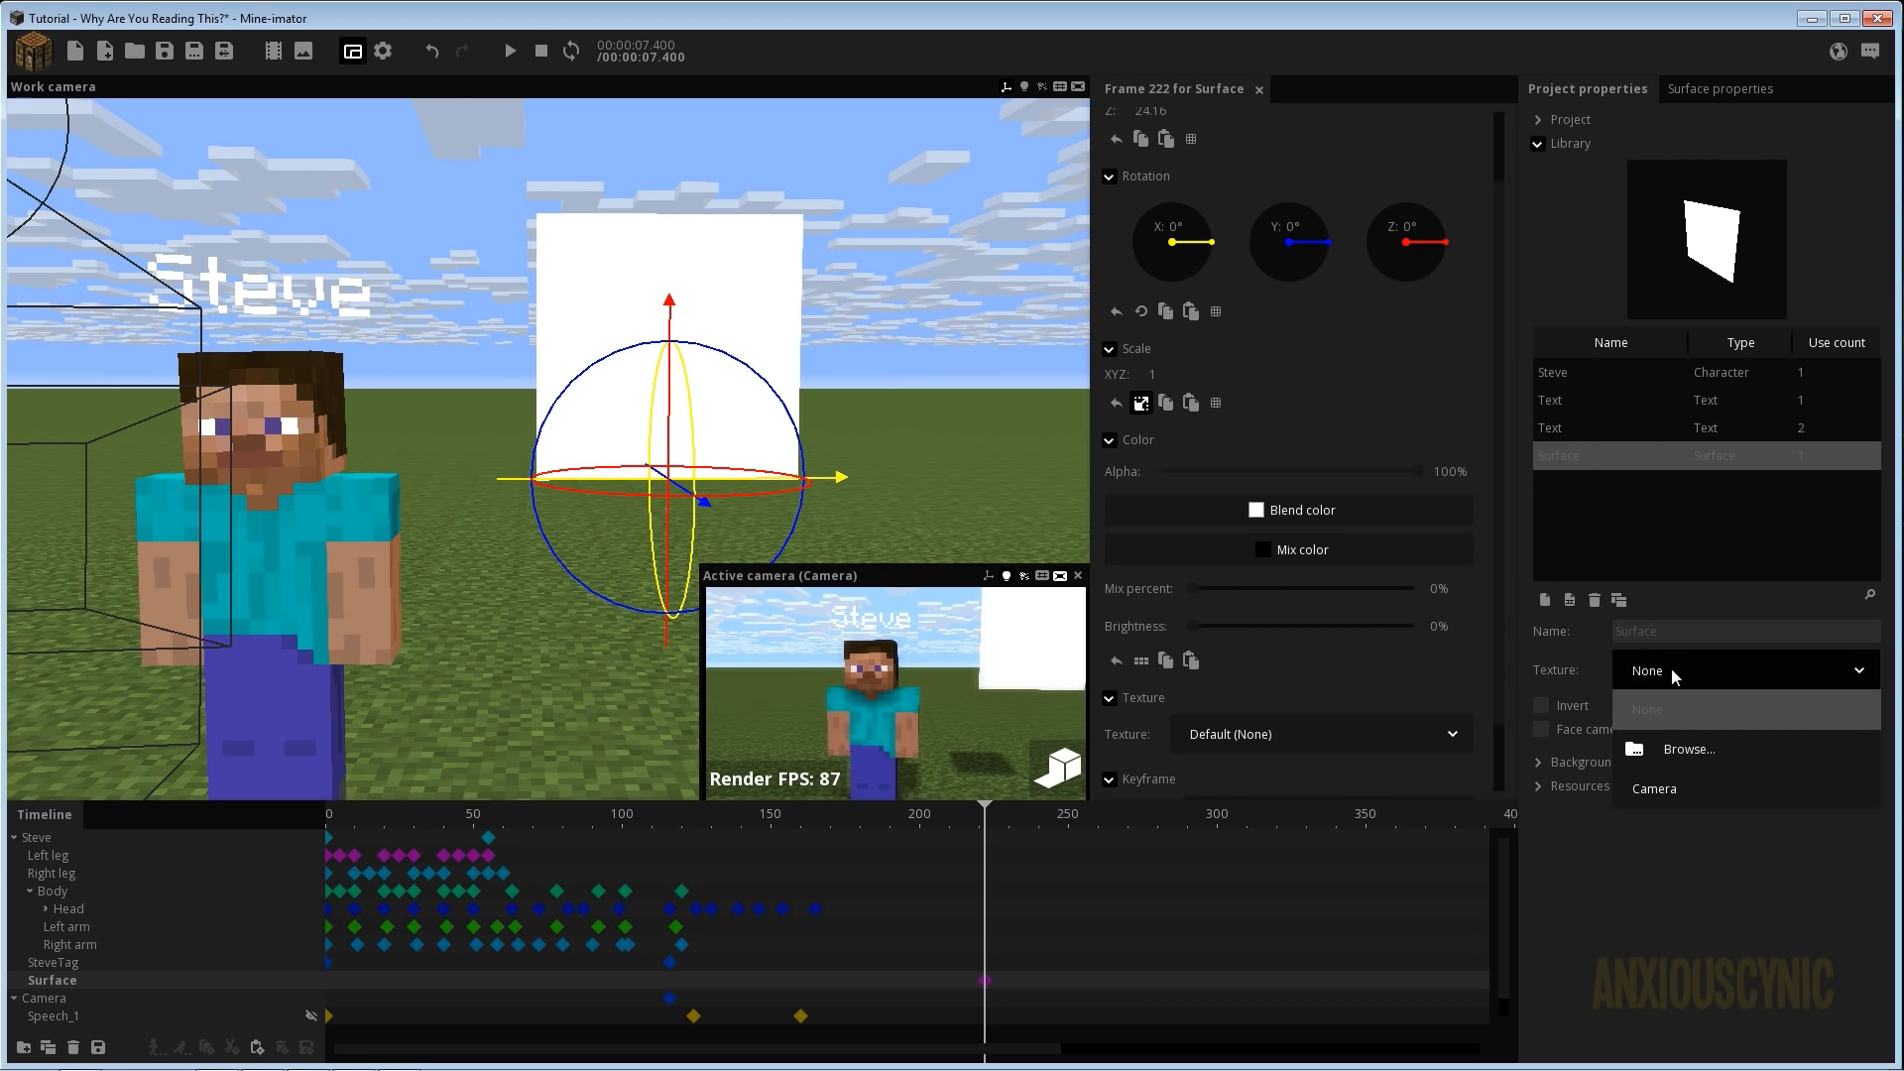
click(1684, 758)
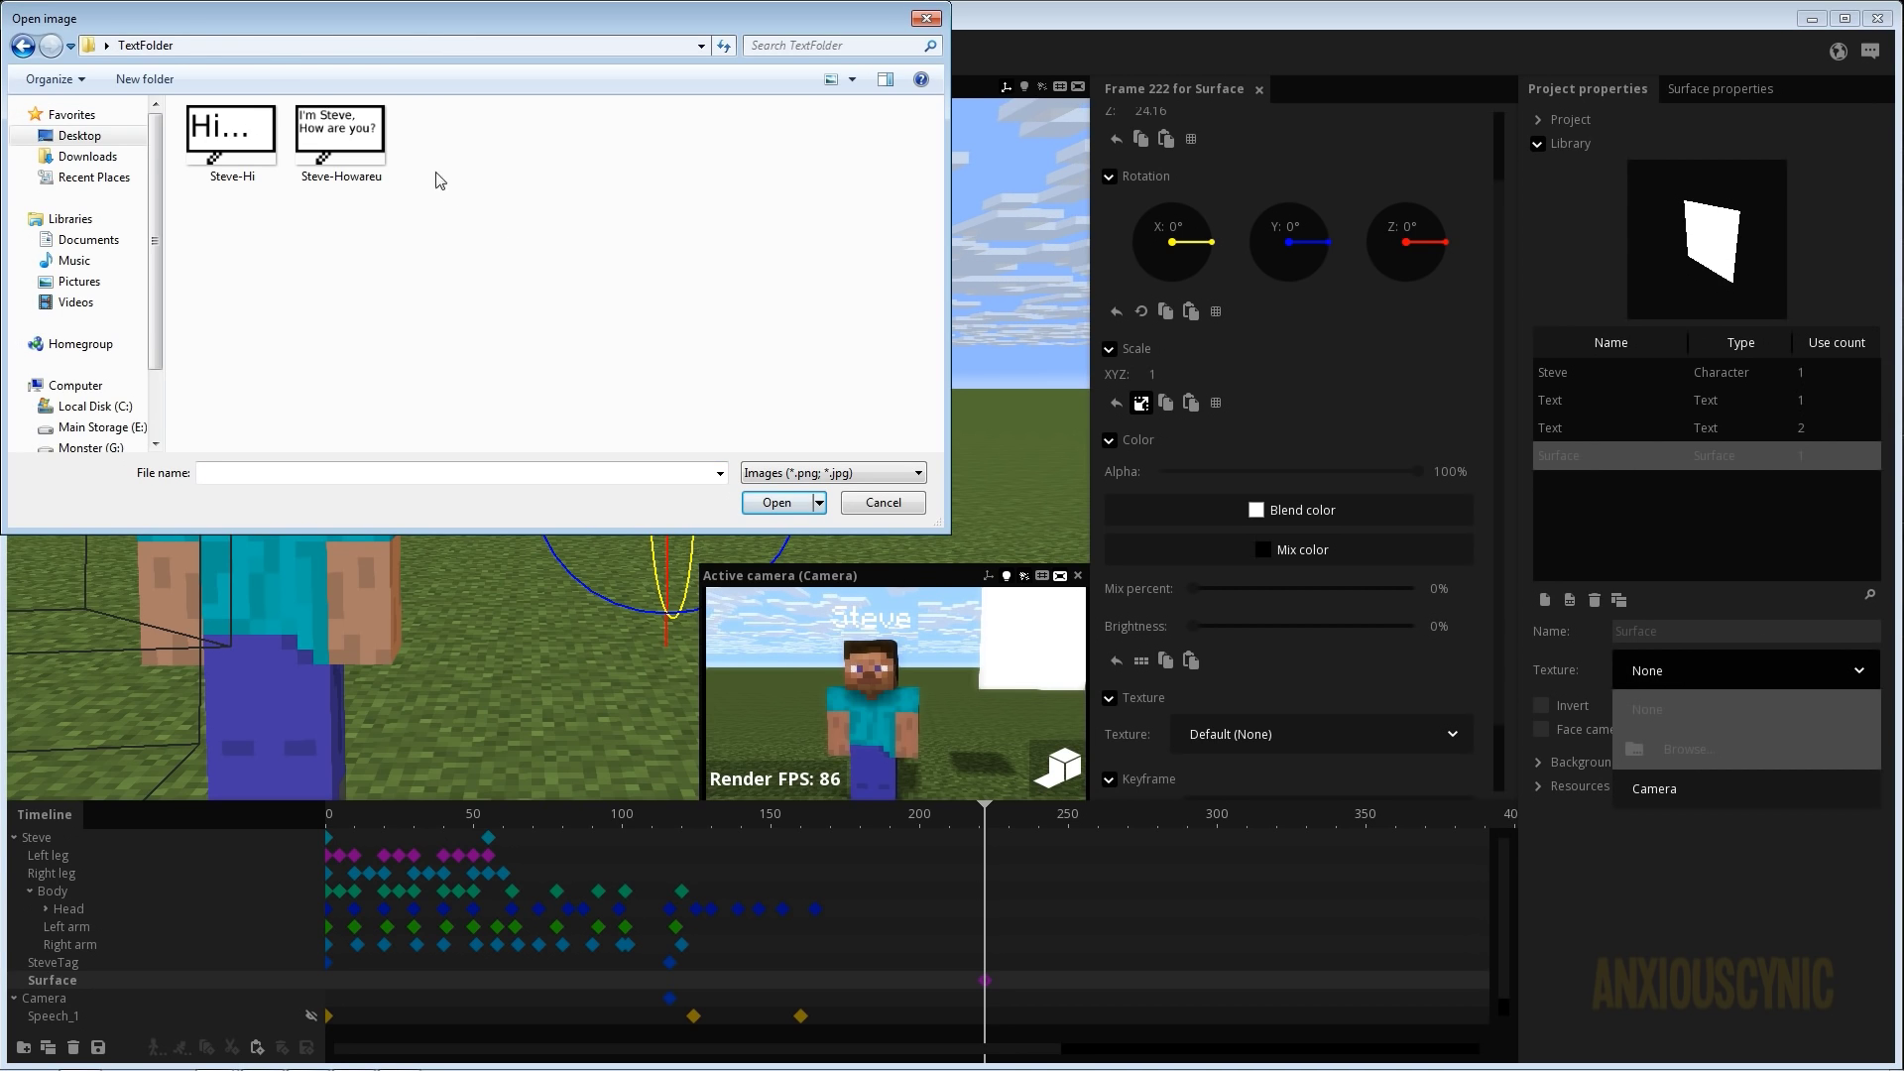
click(226, 159)
click(756, 505)
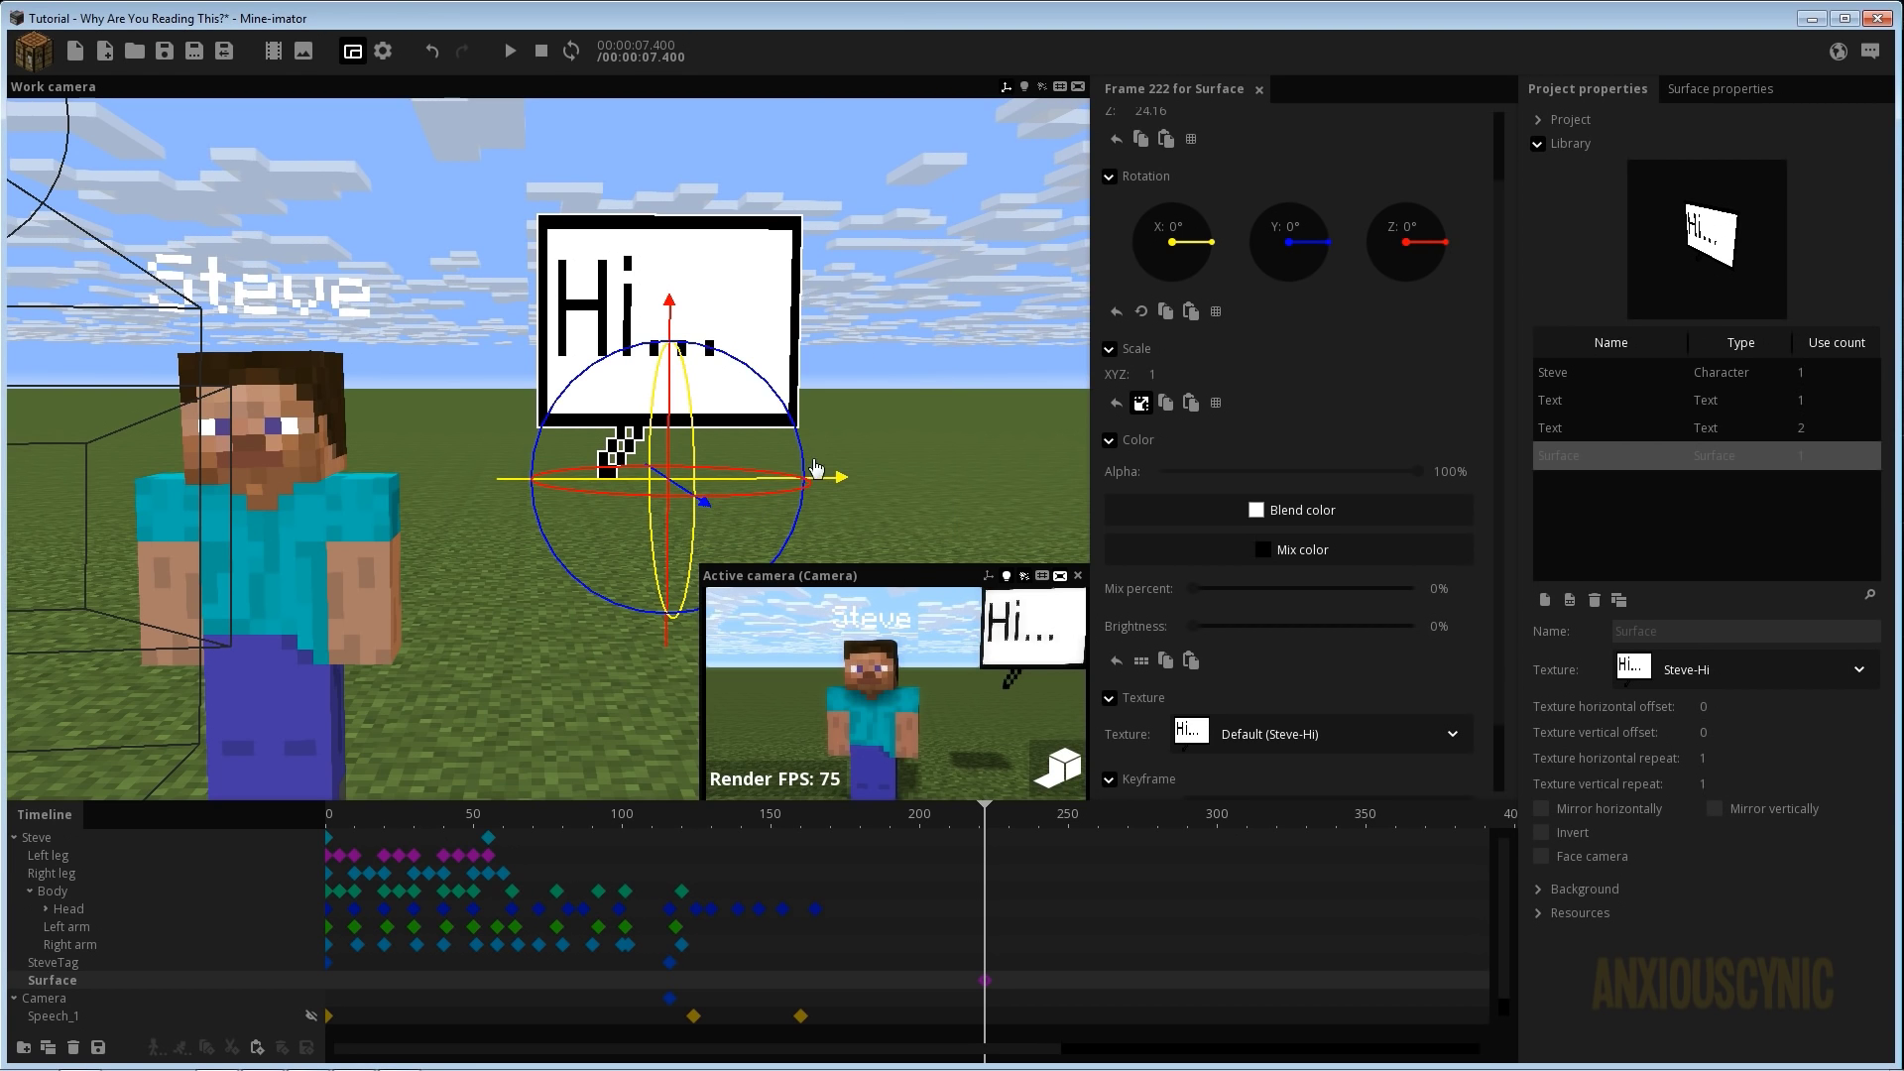
Unlink the surface's scale axes, set its Z scale to 0.75 and save the project.
click(1140, 403)
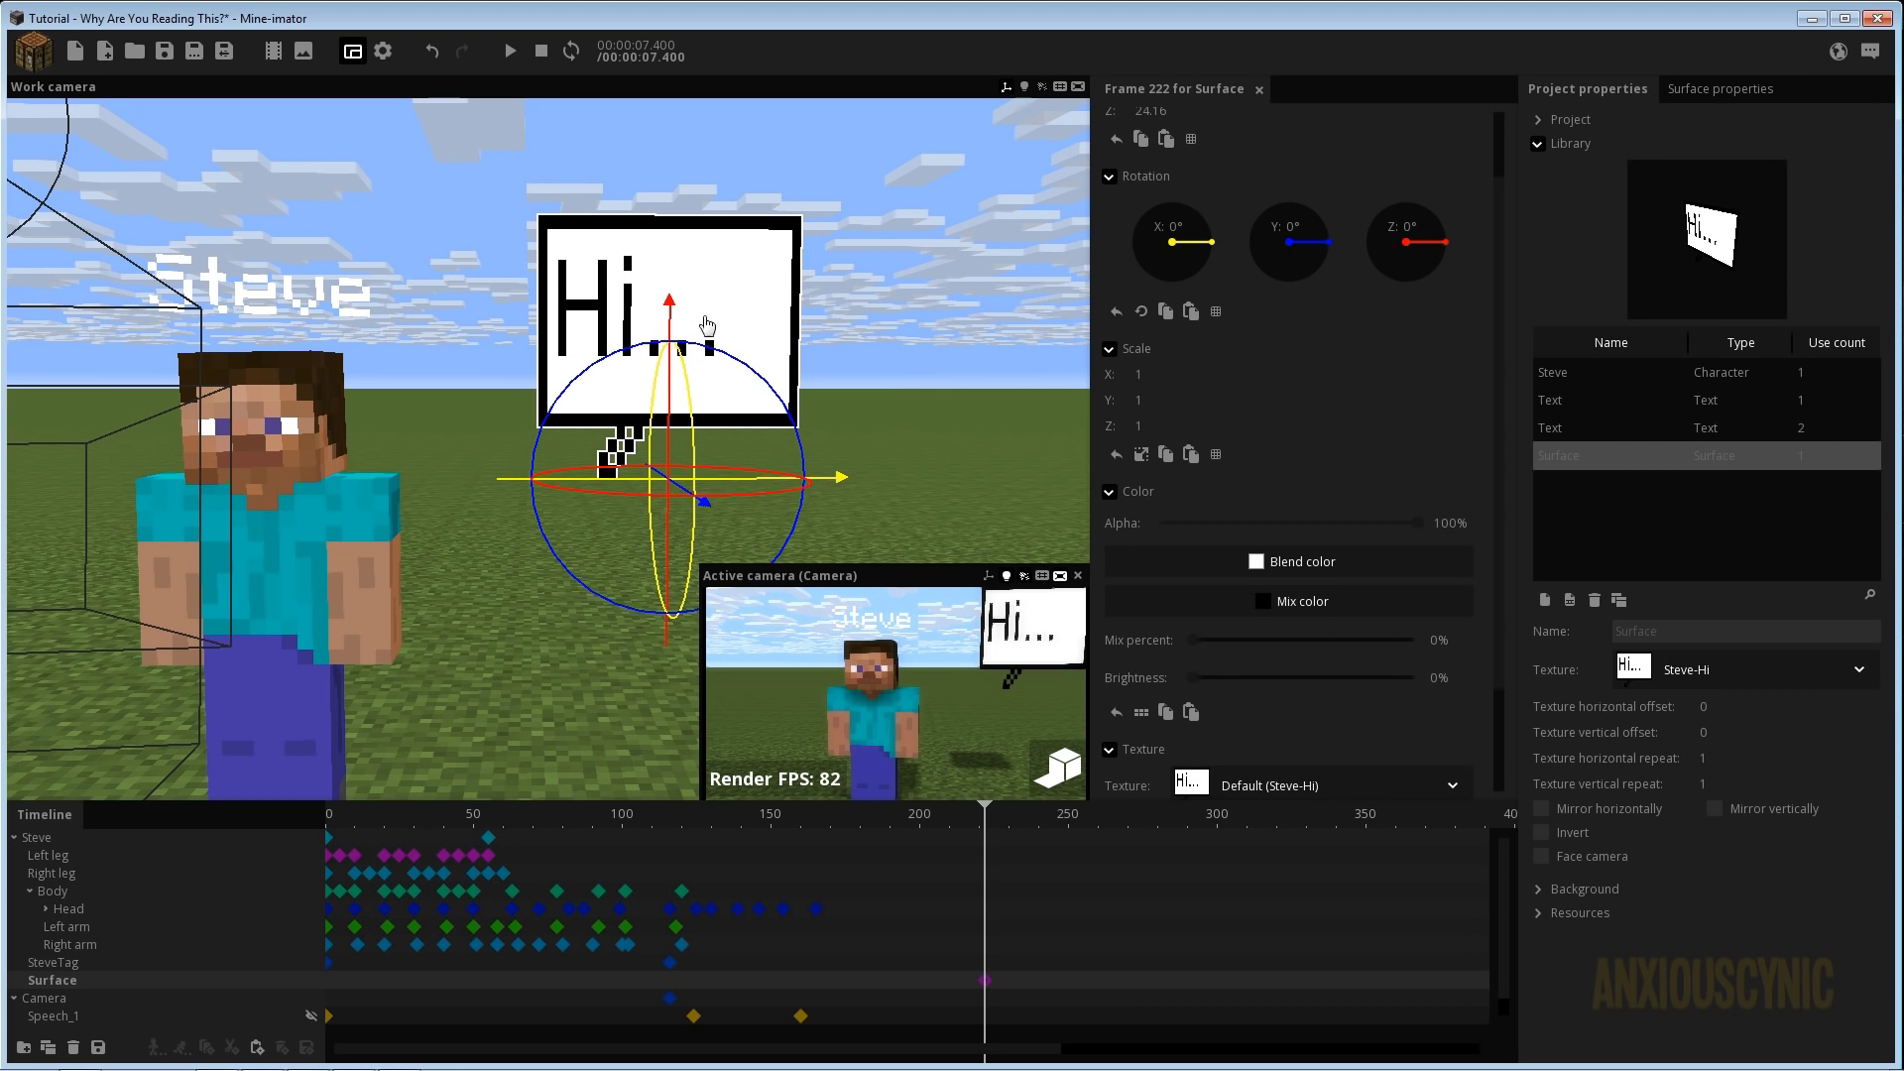
mouse_move(860, 346)
mouse_down()
mouse_move(729, 372)
mouse_move(841, 365)
mouse_up()
drag(1137, 427, 1130, 428)
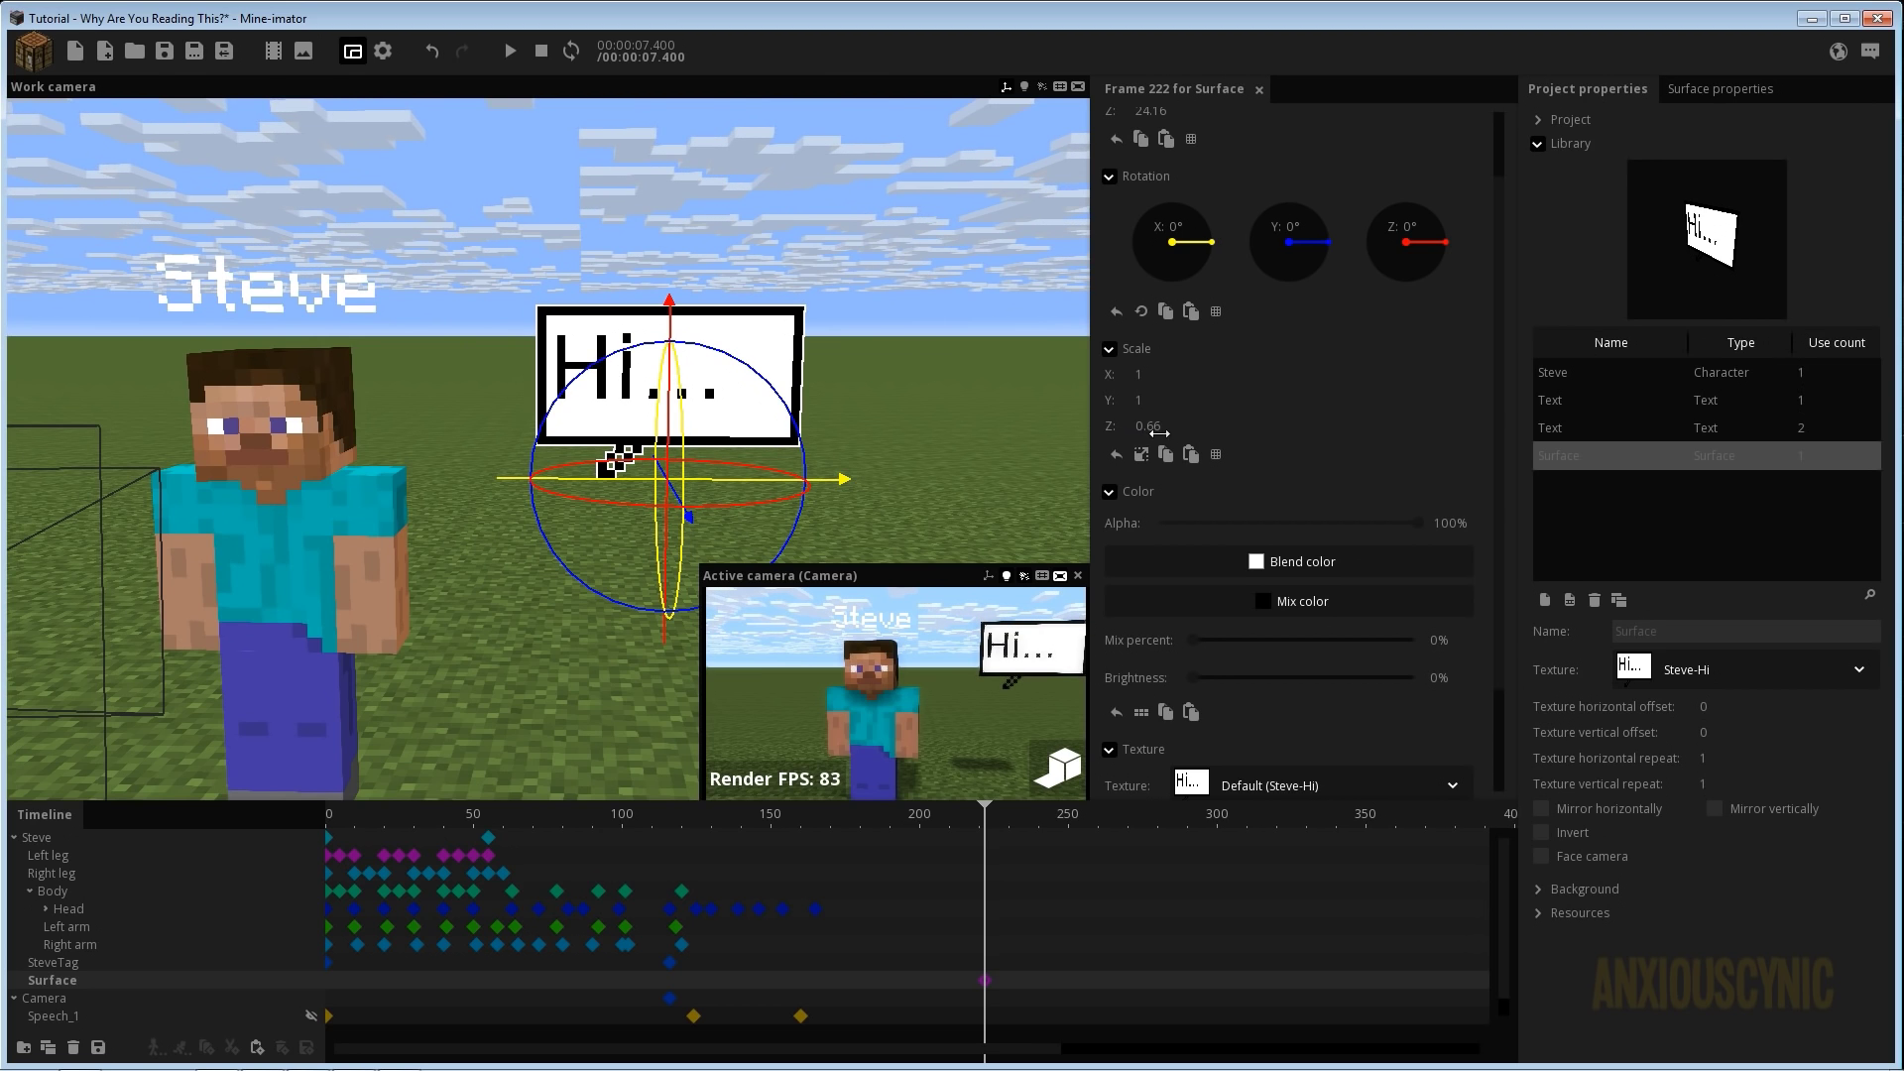
click(1150, 427)
text(.75)
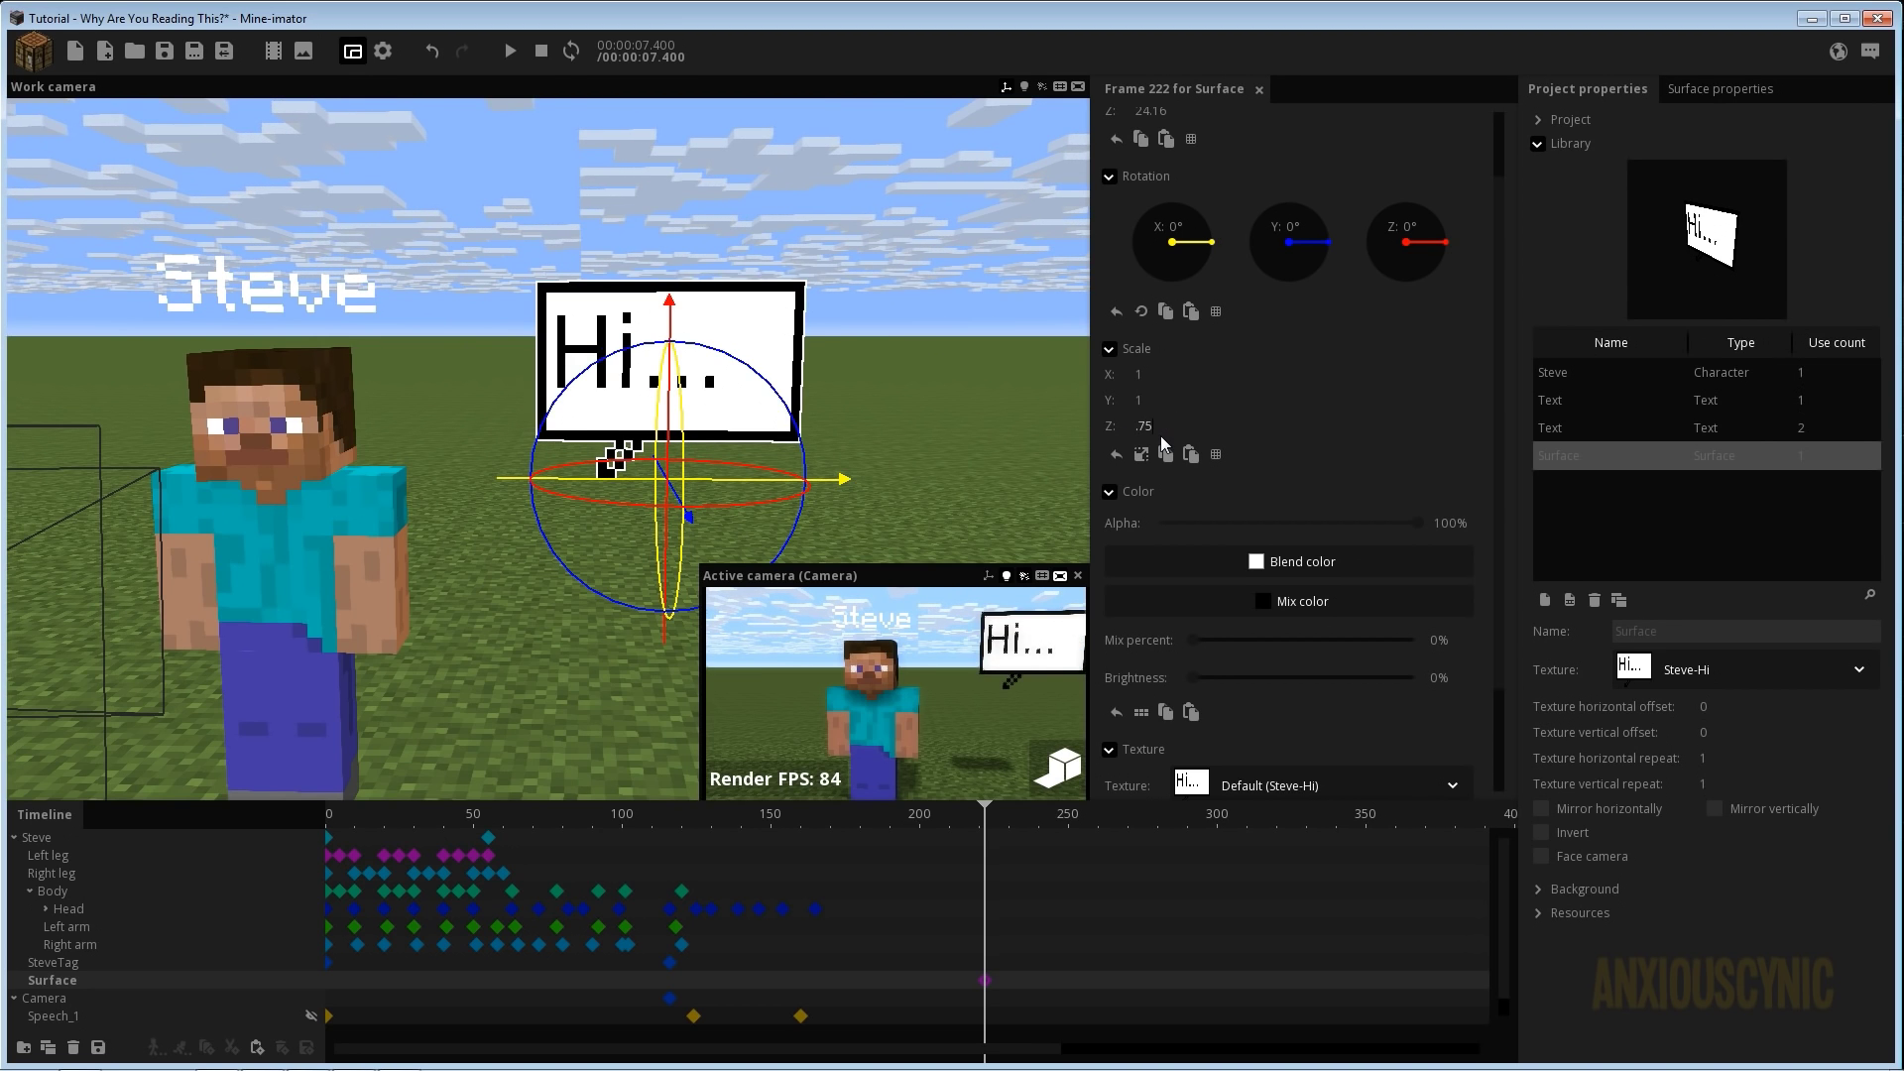
click(164, 51)
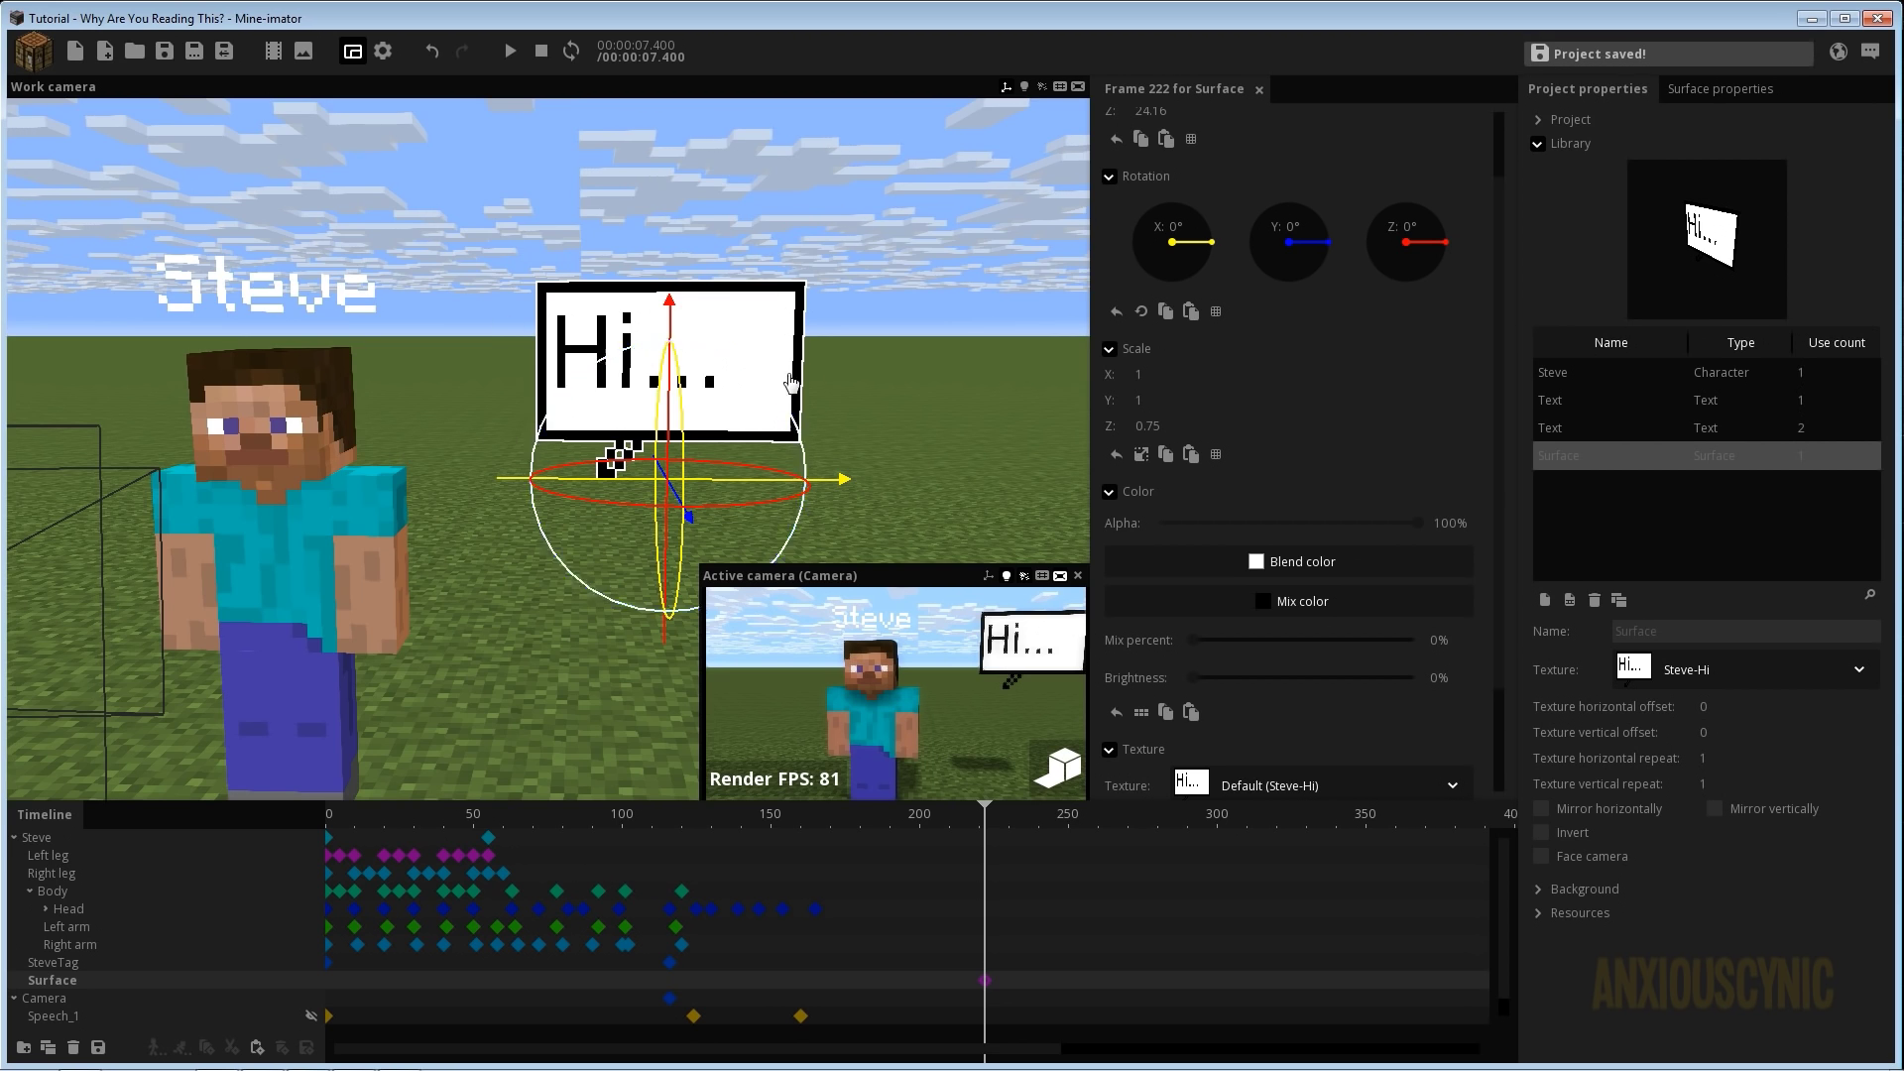
Move the speech bubble surface sideways closer to Steve's head.
mouse_move(794, 426)
mouse_down()
mouse_move(710, 399)
mouse_move(795, 430)
mouse_up()
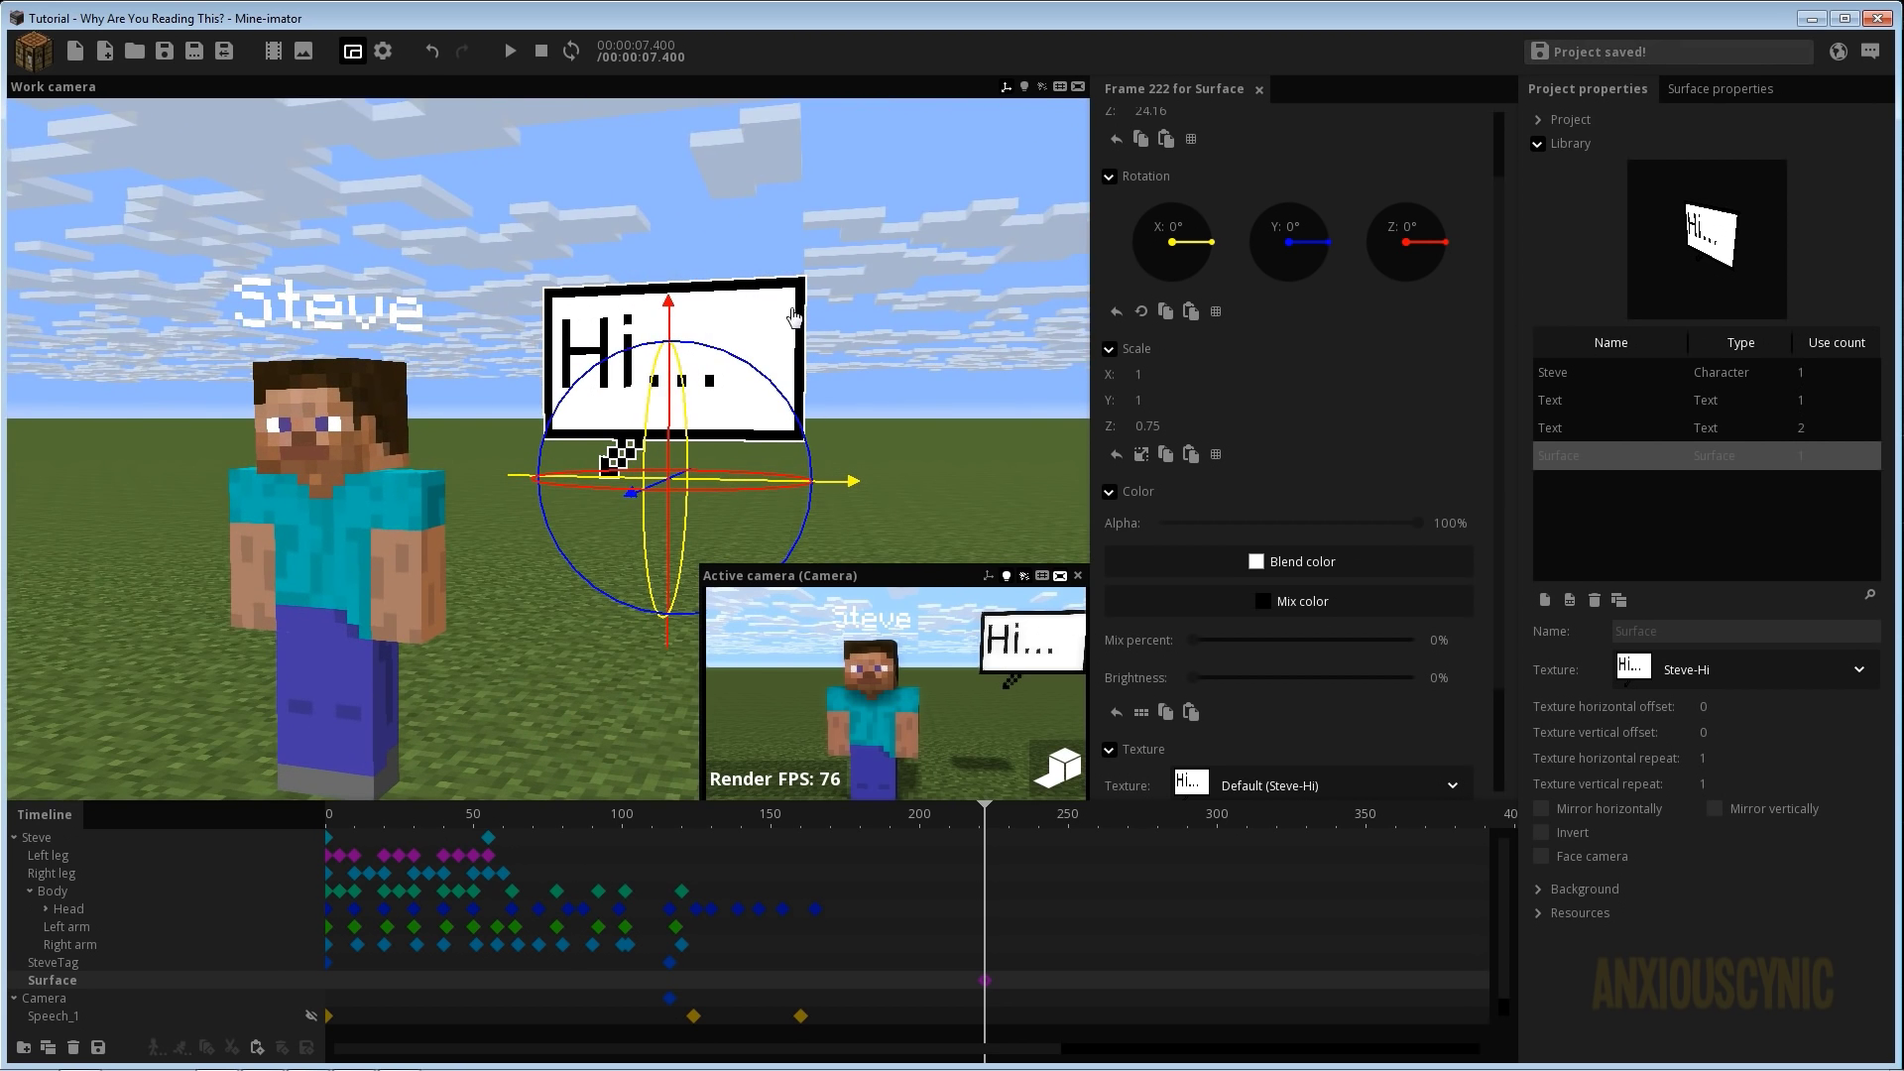
middle_drag(794, 316, 780, 455)
drag(845, 482, 774, 481)
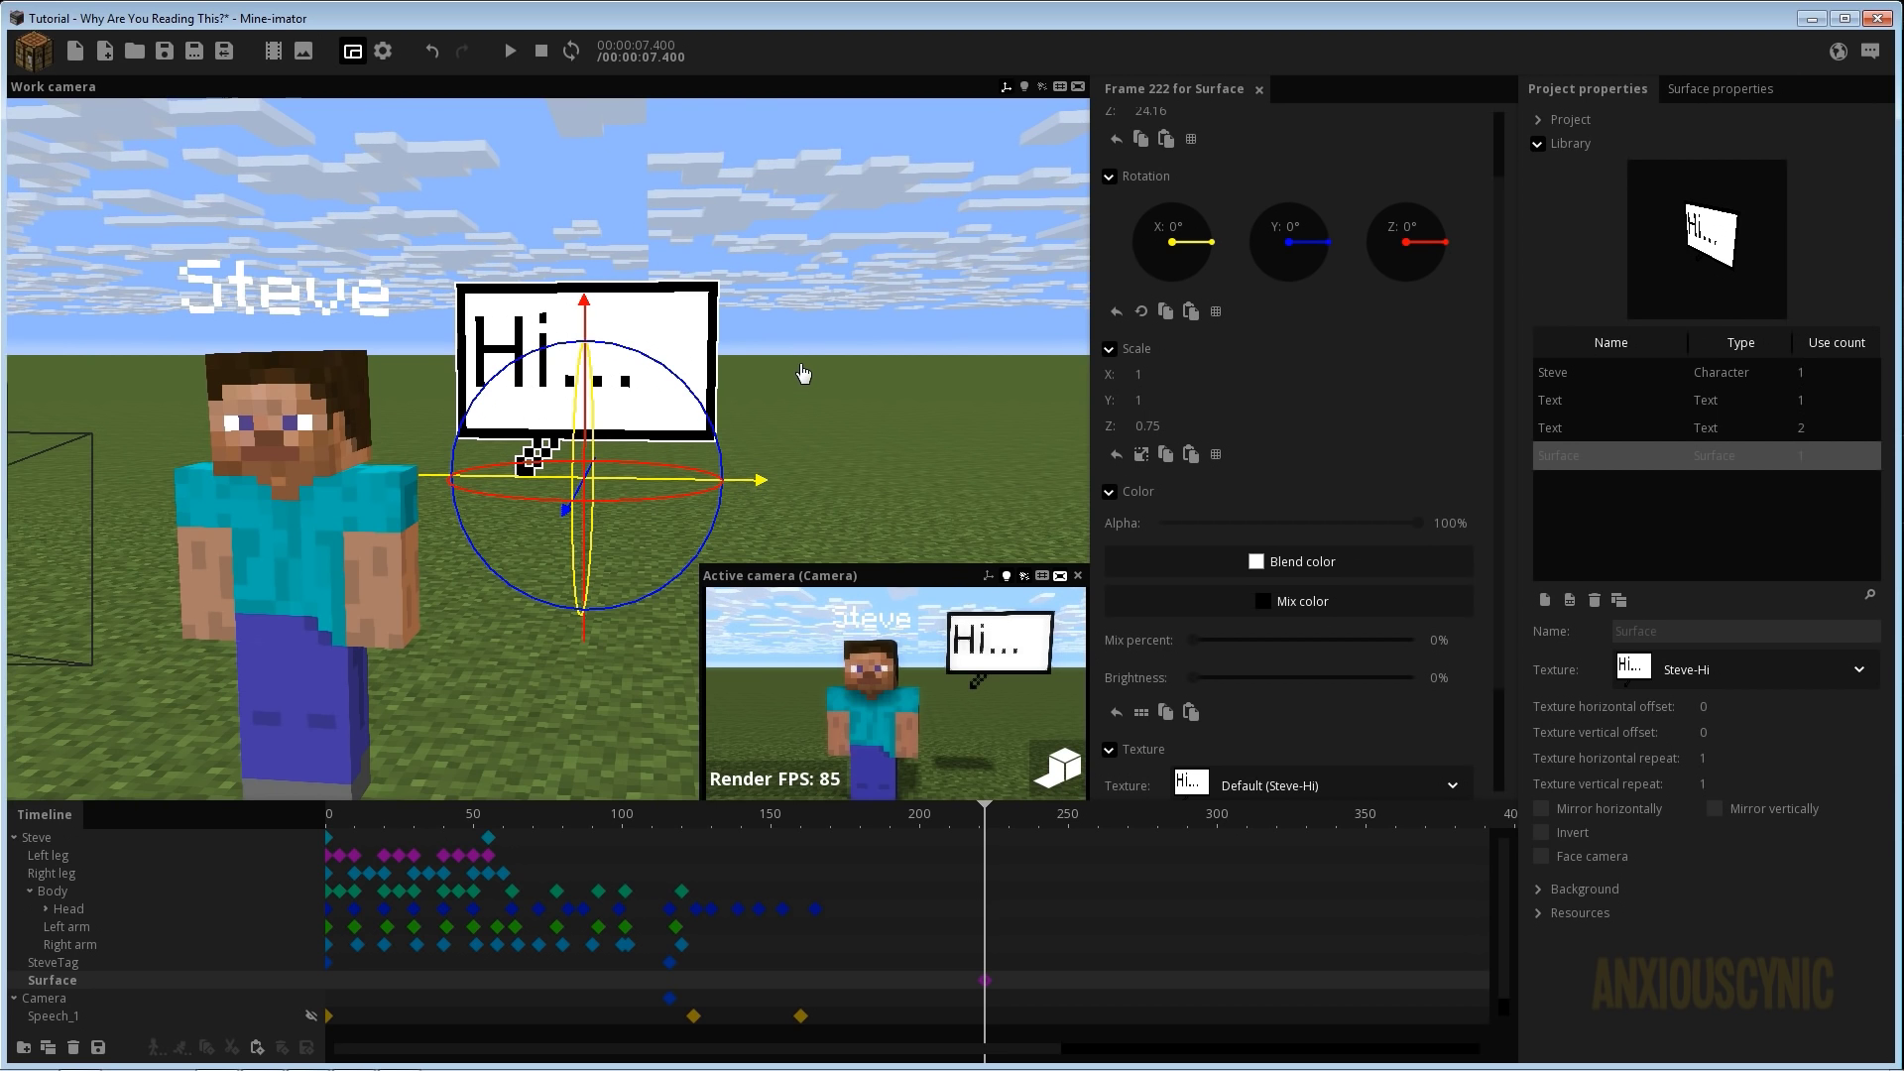
right_drag(803, 370, 780, 370)
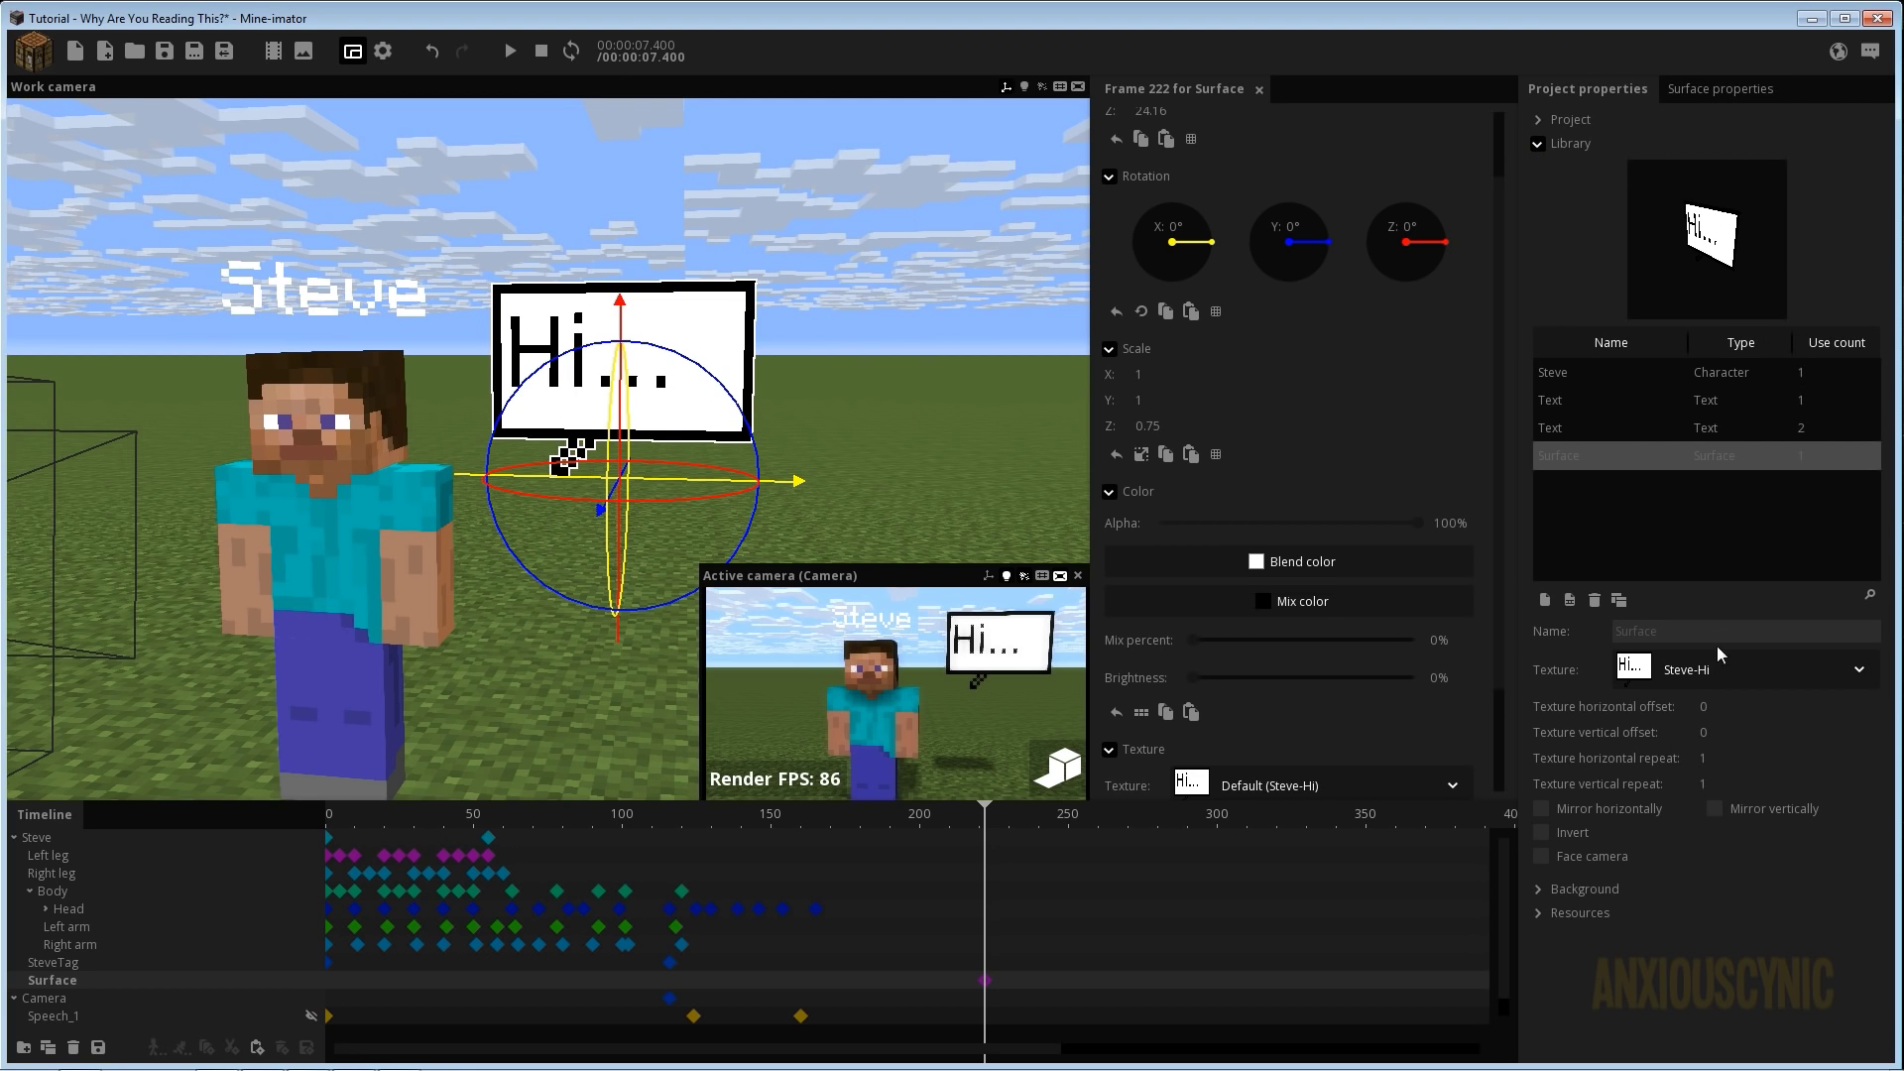
Import the Steve-Howareu image from TextFolder into the project resources as a texture and preview it.
click(1692, 681)
click(1550, 144)
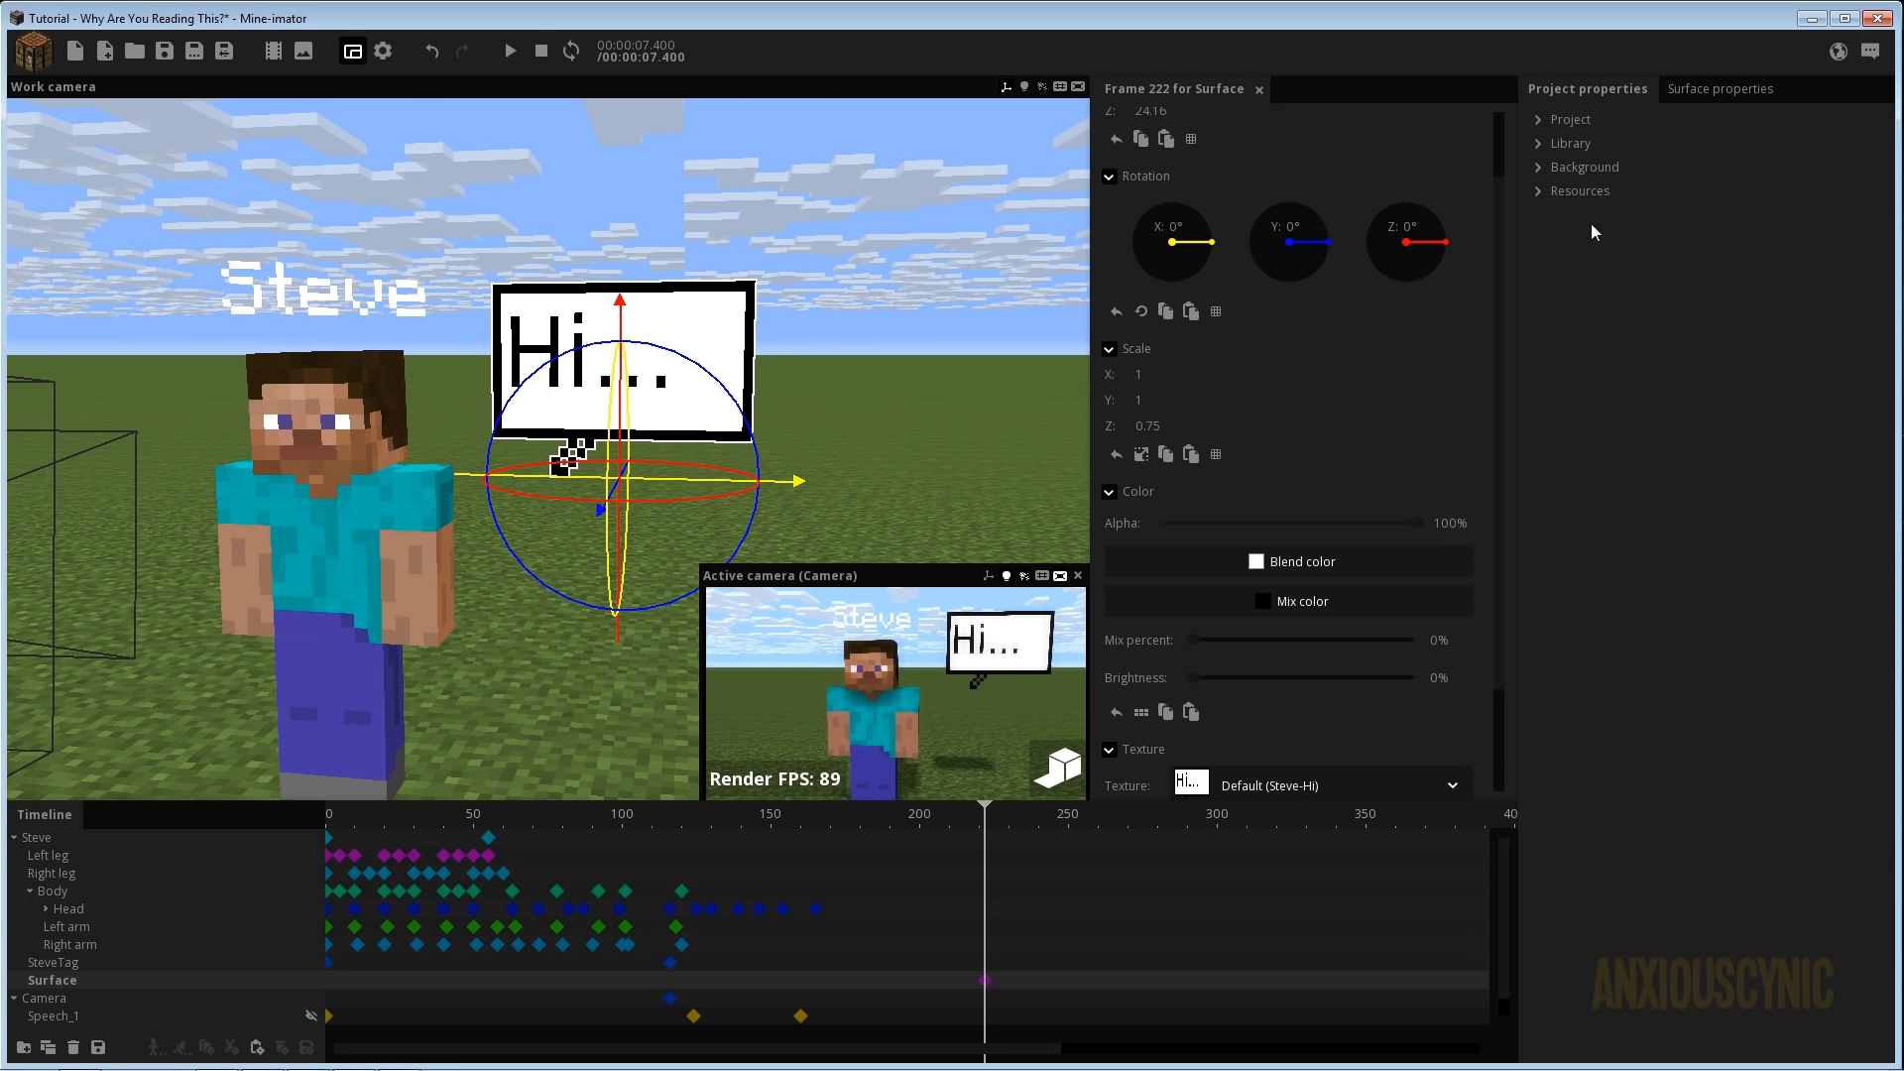
click(1597, 193)
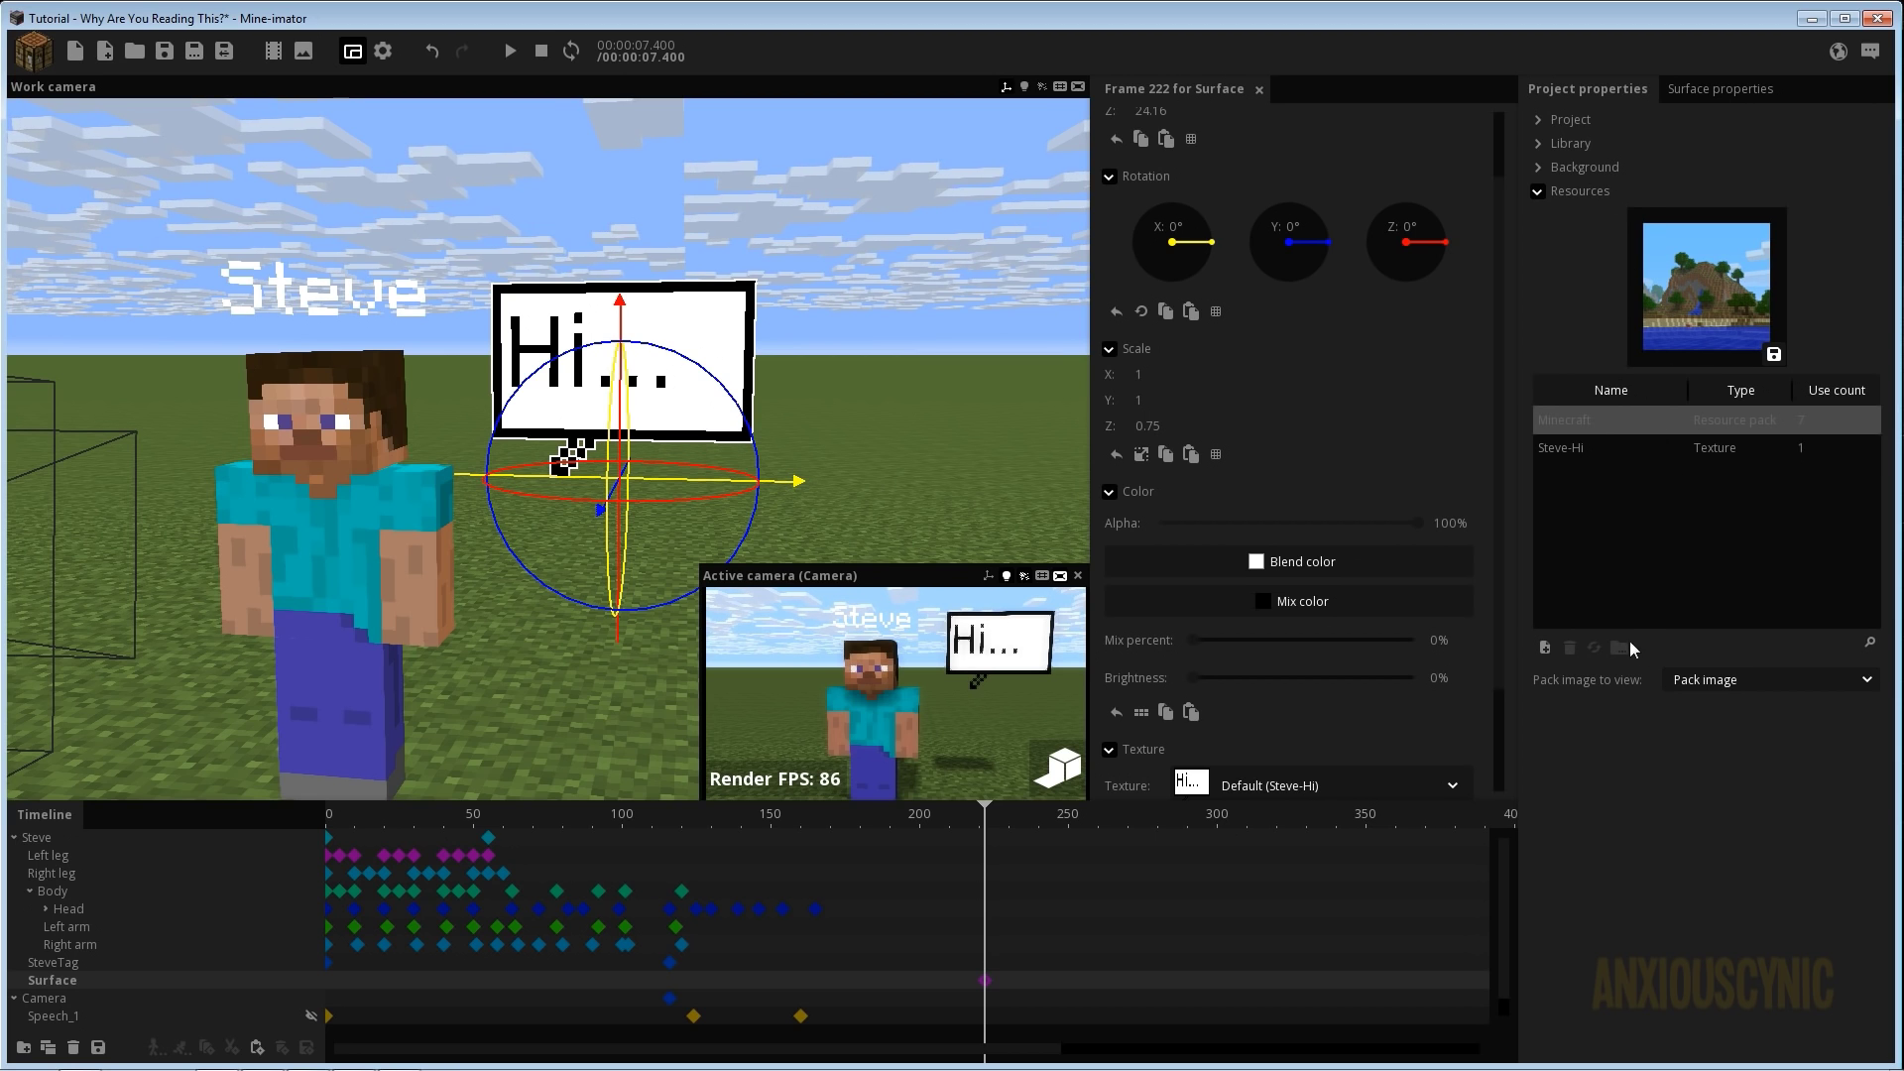
click(1545, 649)
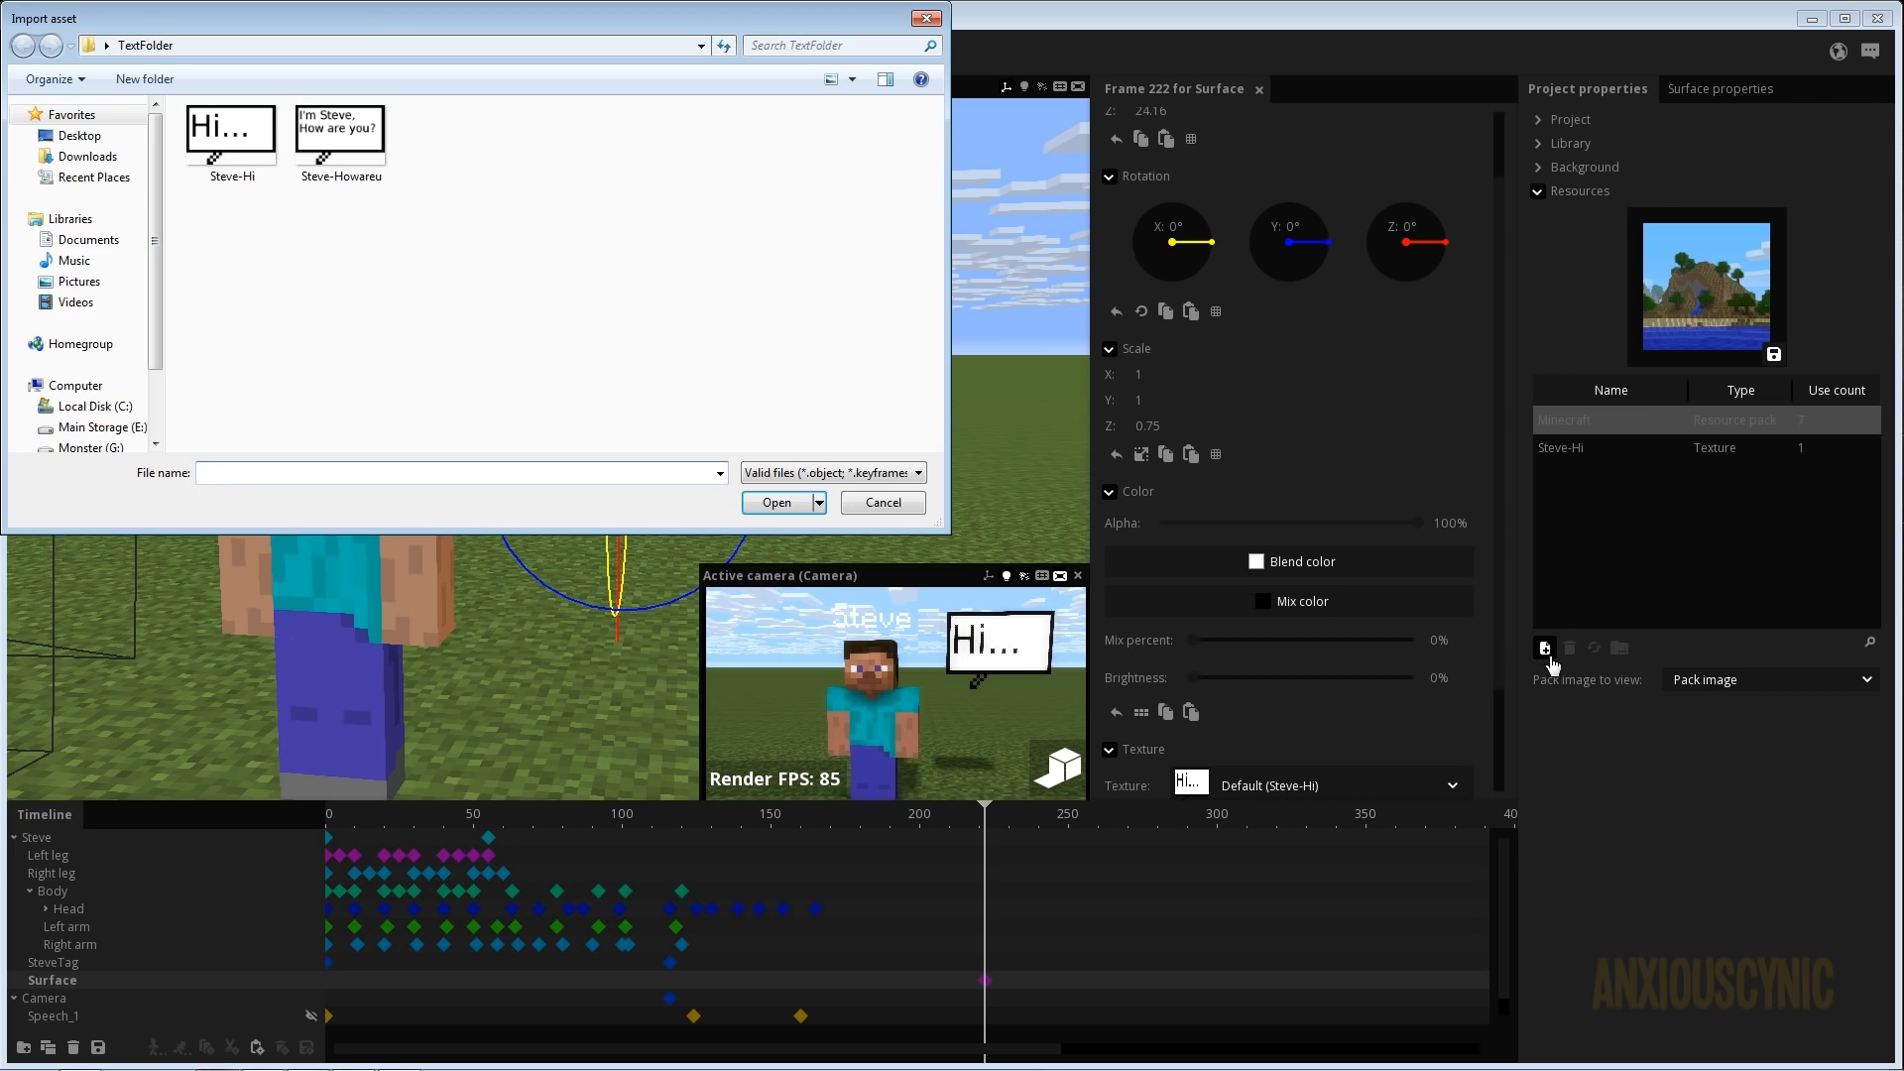
click(298, 153)
click(219, 157)
click(331, 164)
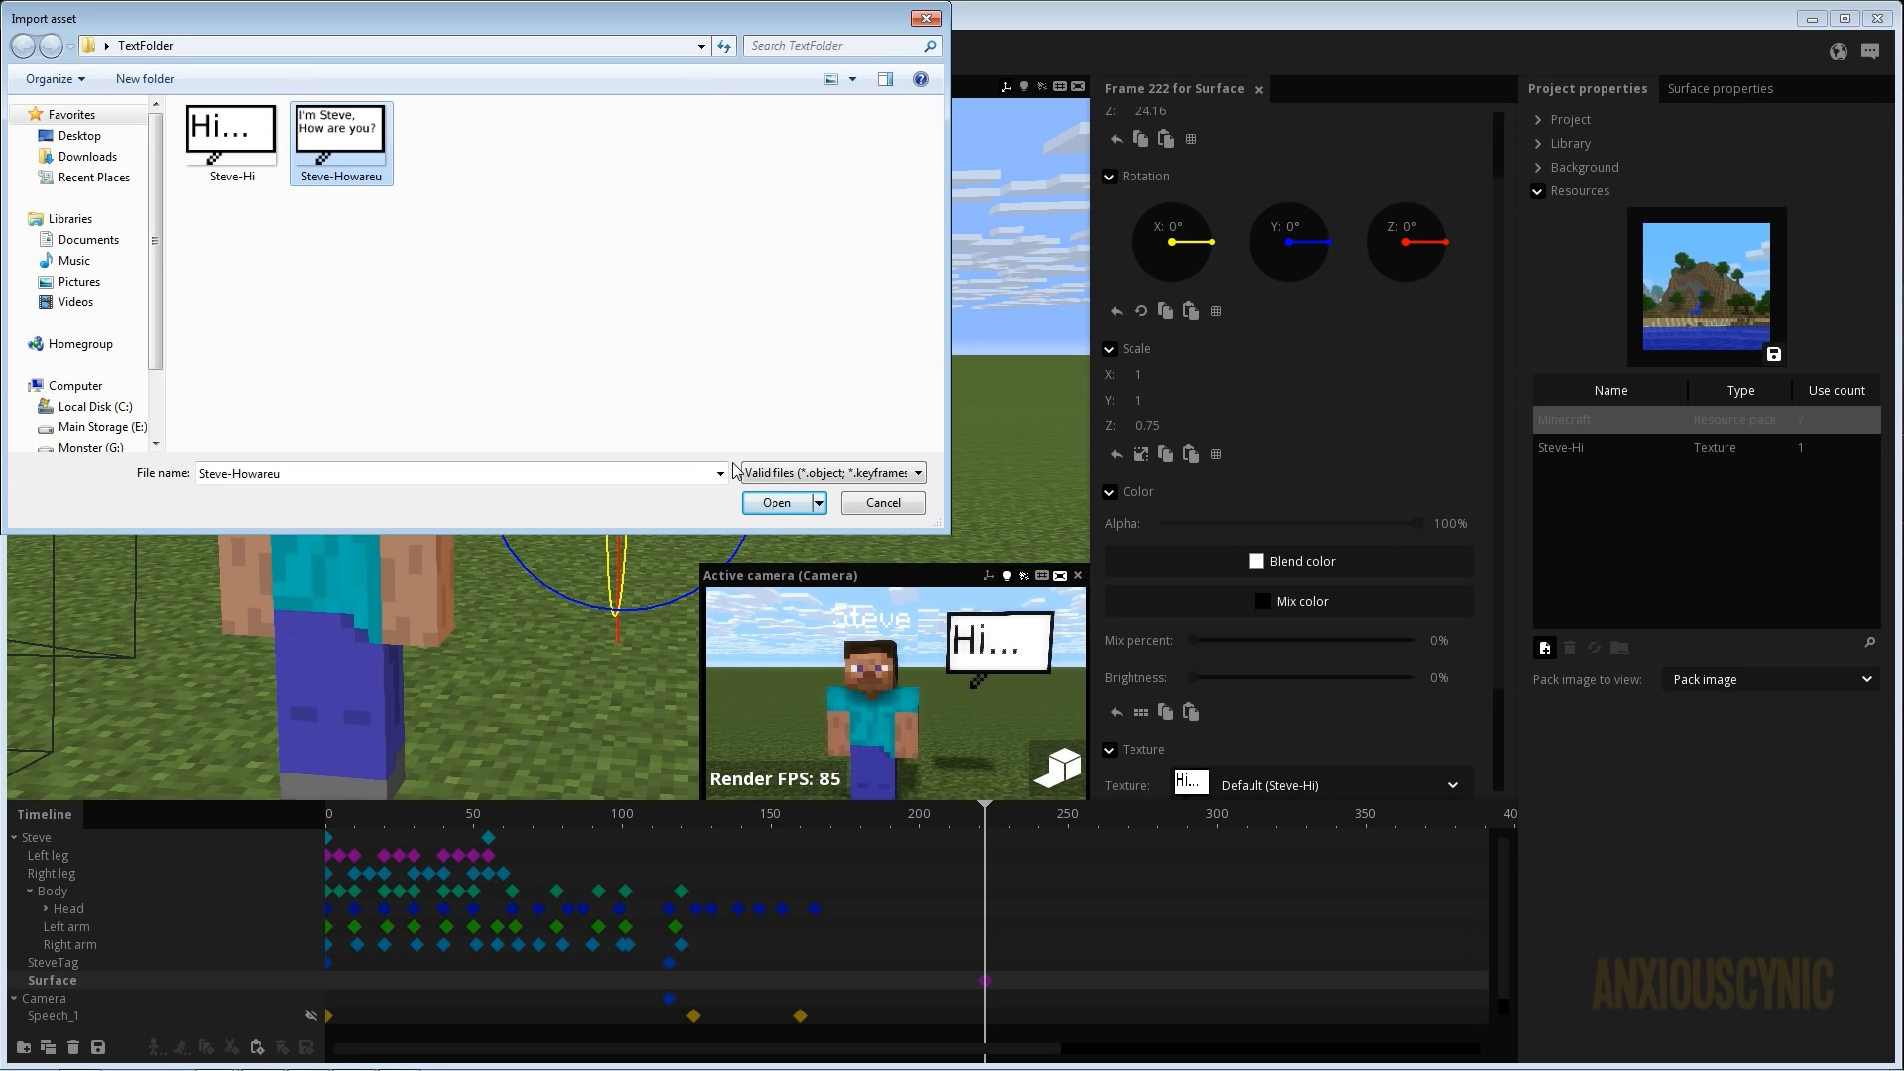
click(770, 504)
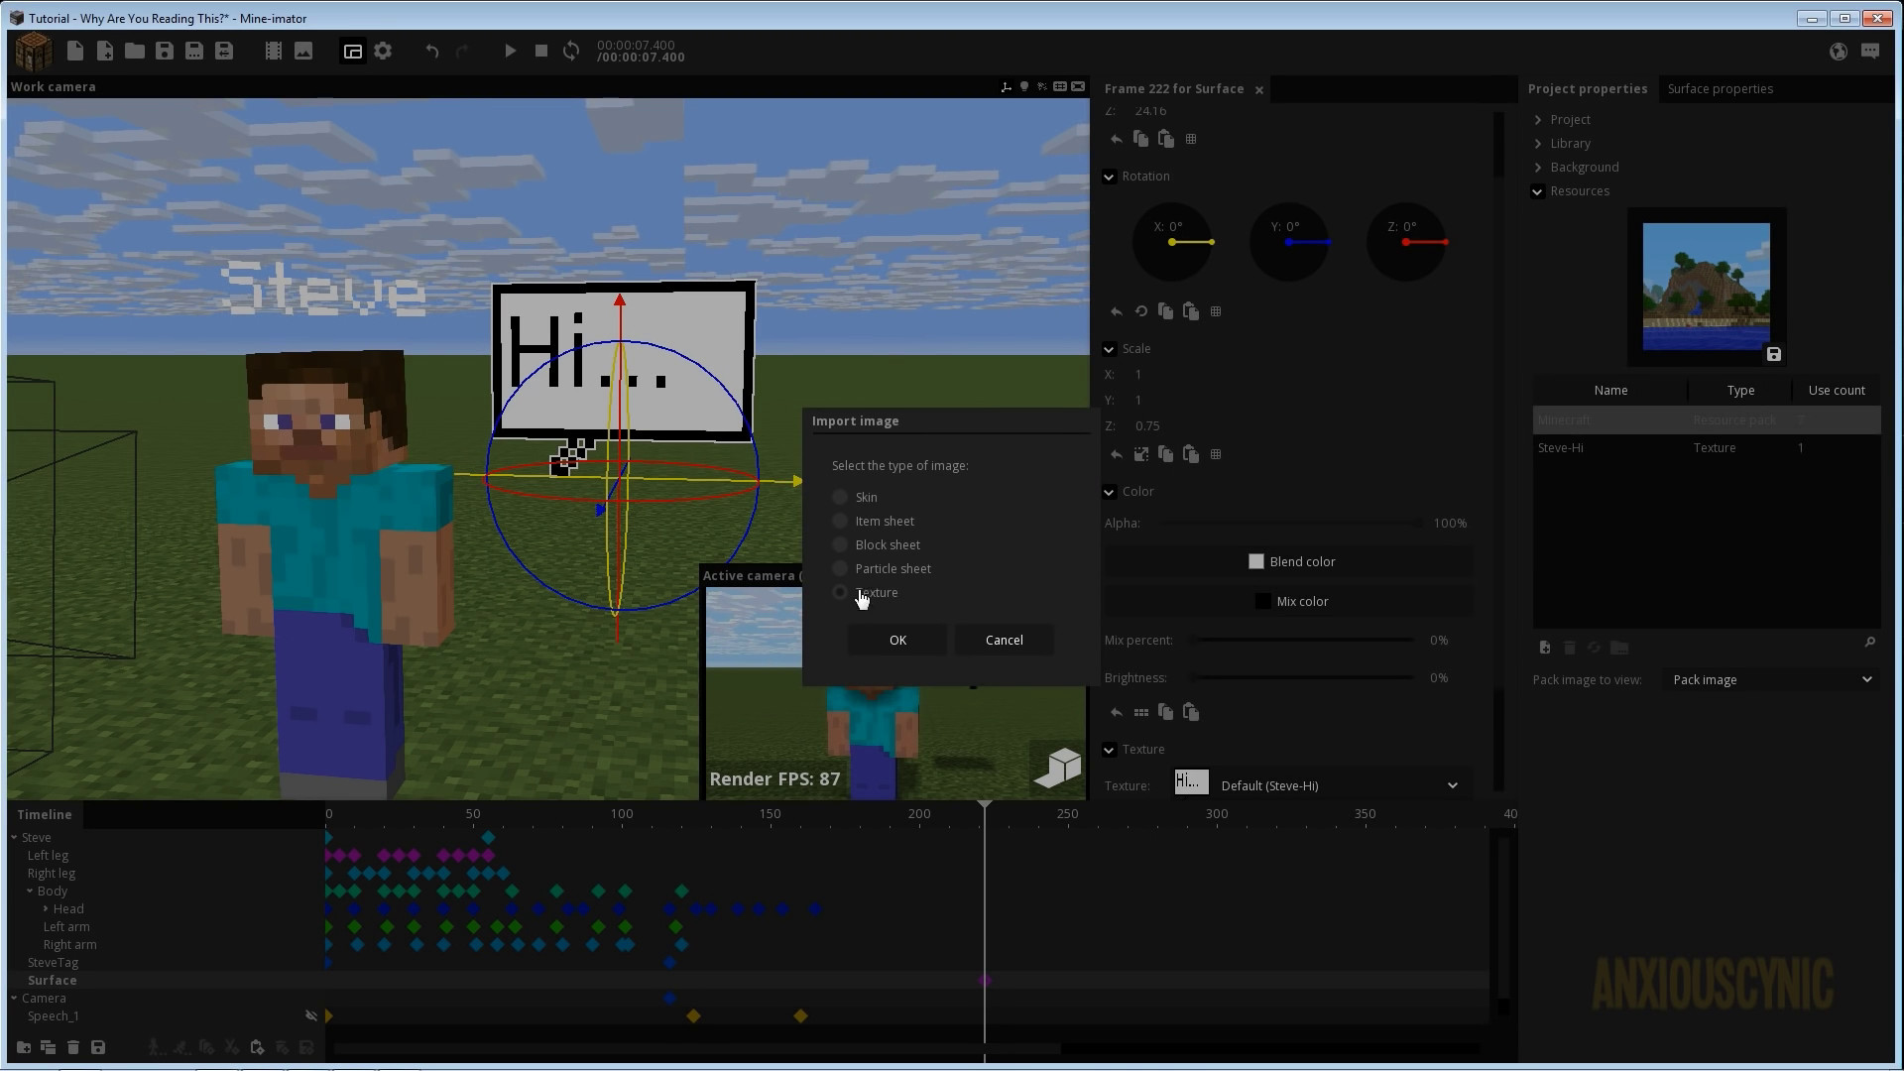
click(900, 641)
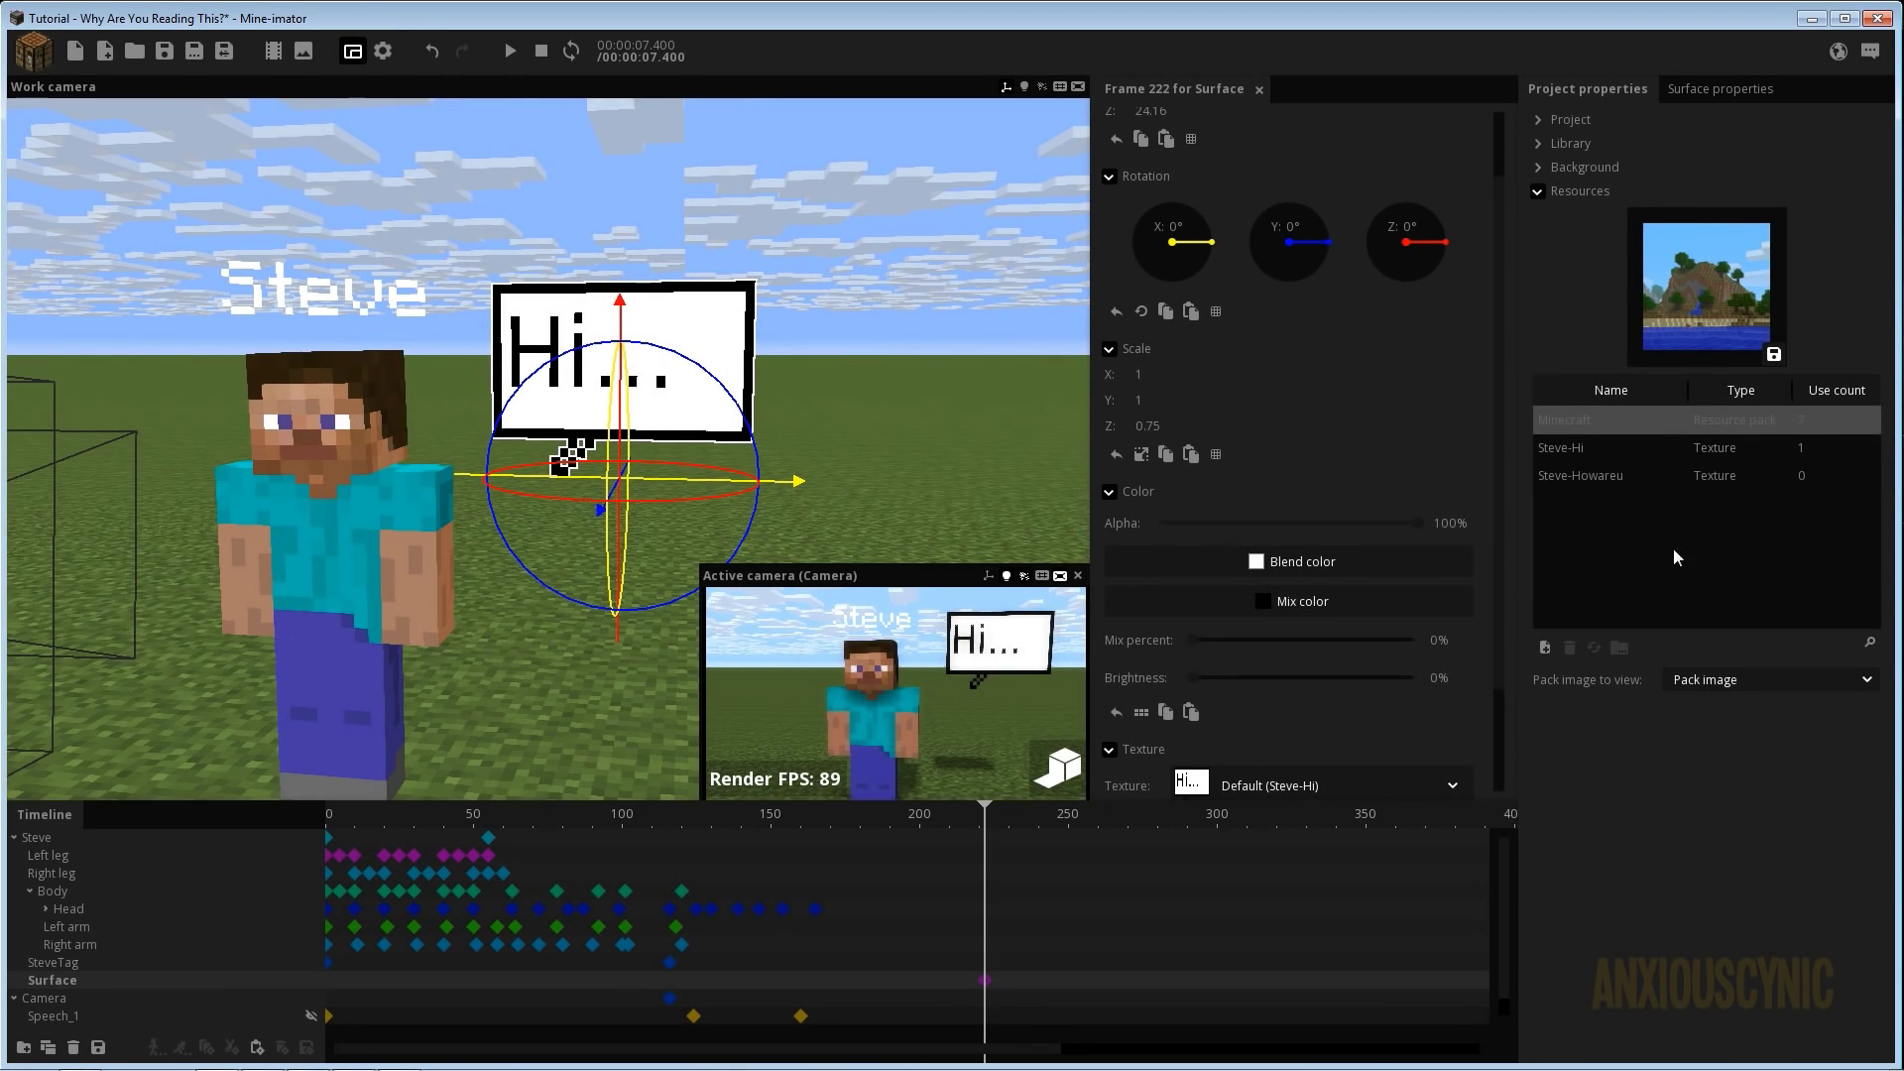
click(1600, 486)
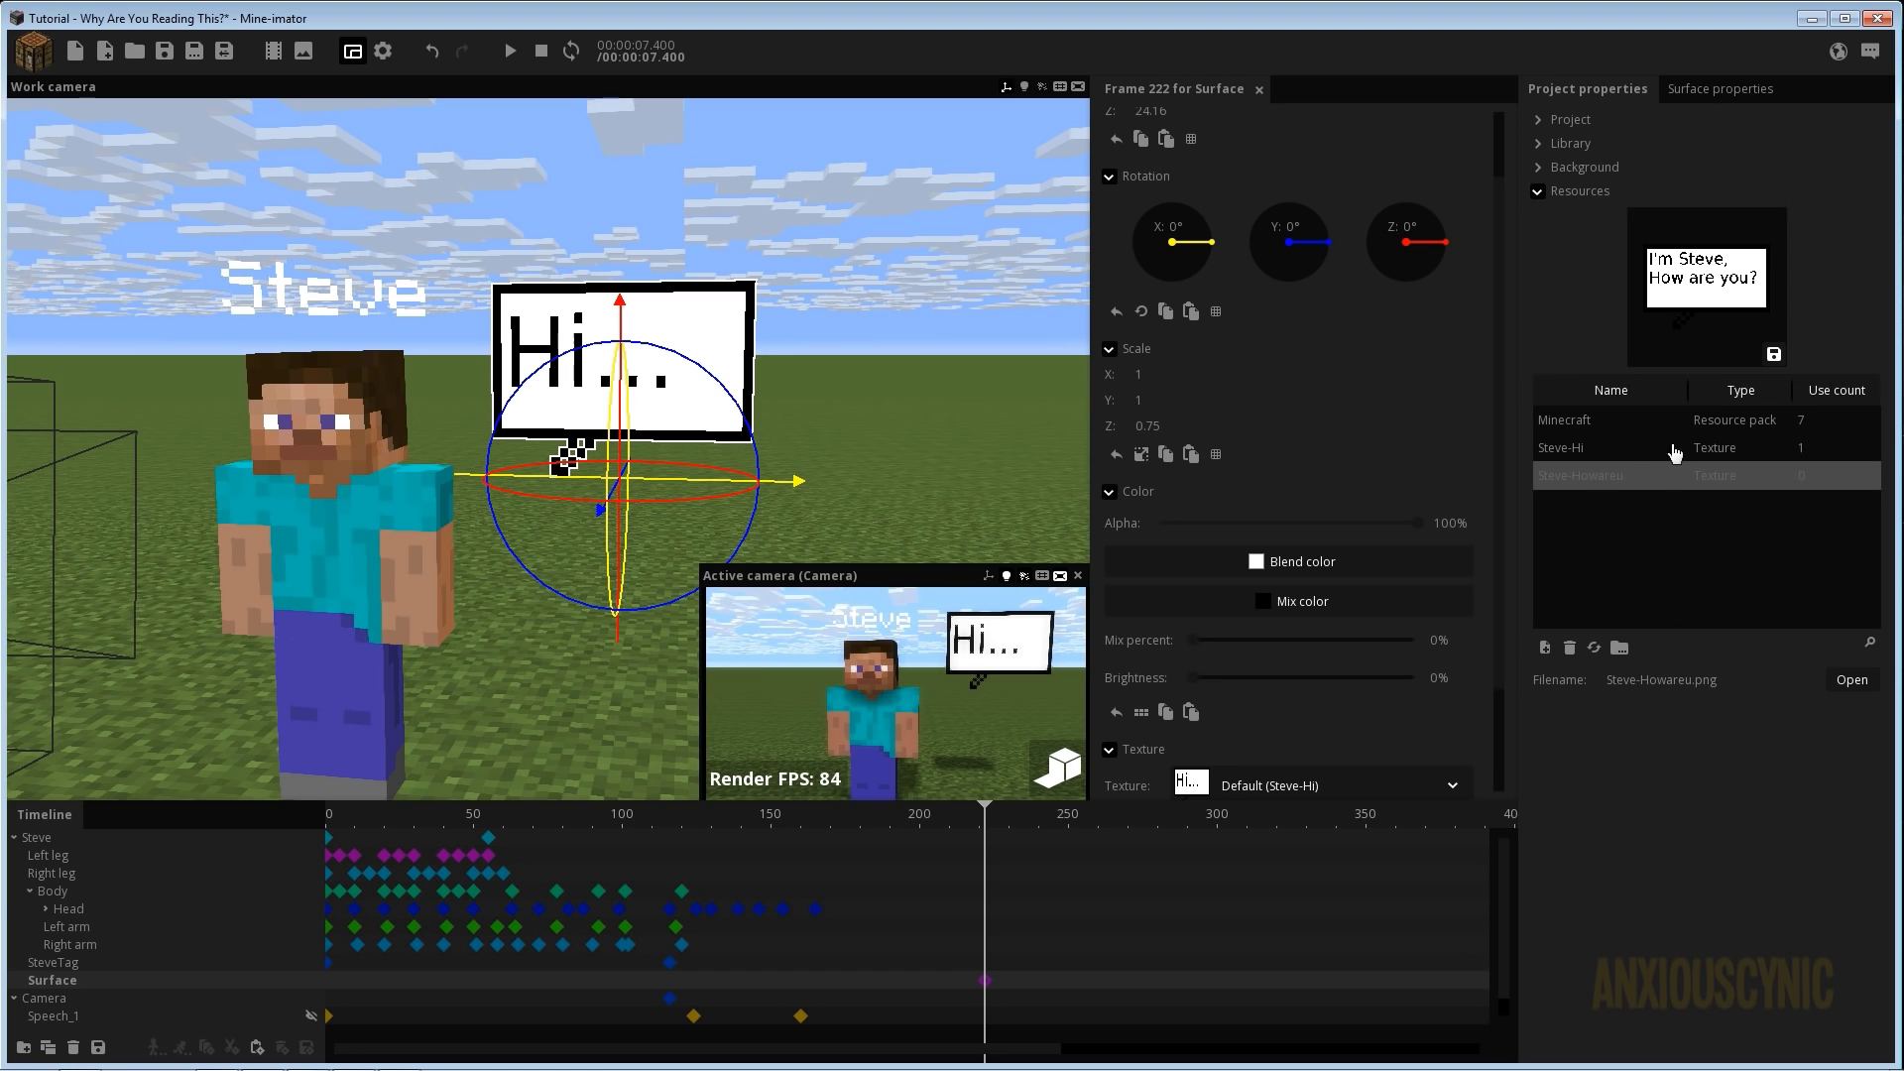
click(1540, 193)
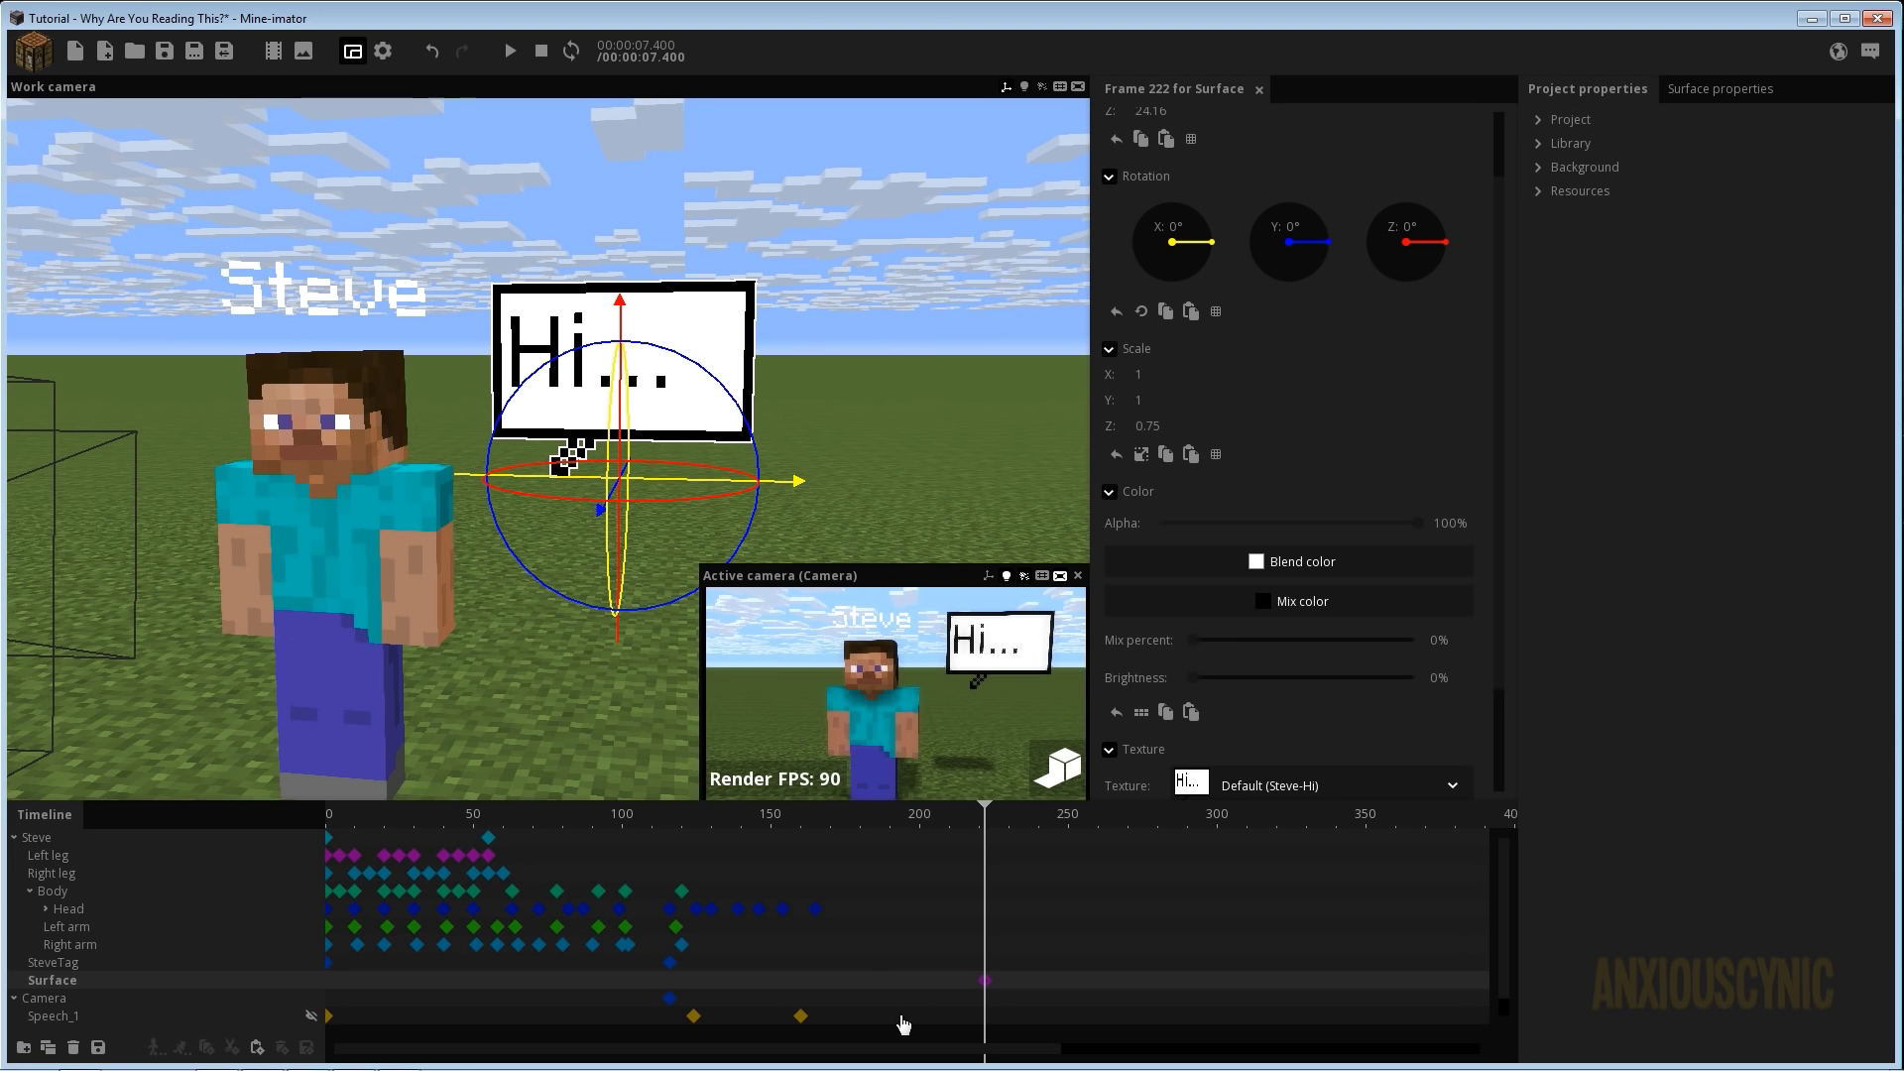
Move the surface's keyframe to frame 117, add another at frame 2 and make the surface invisible there.
drag(985, 977, 672, 979)
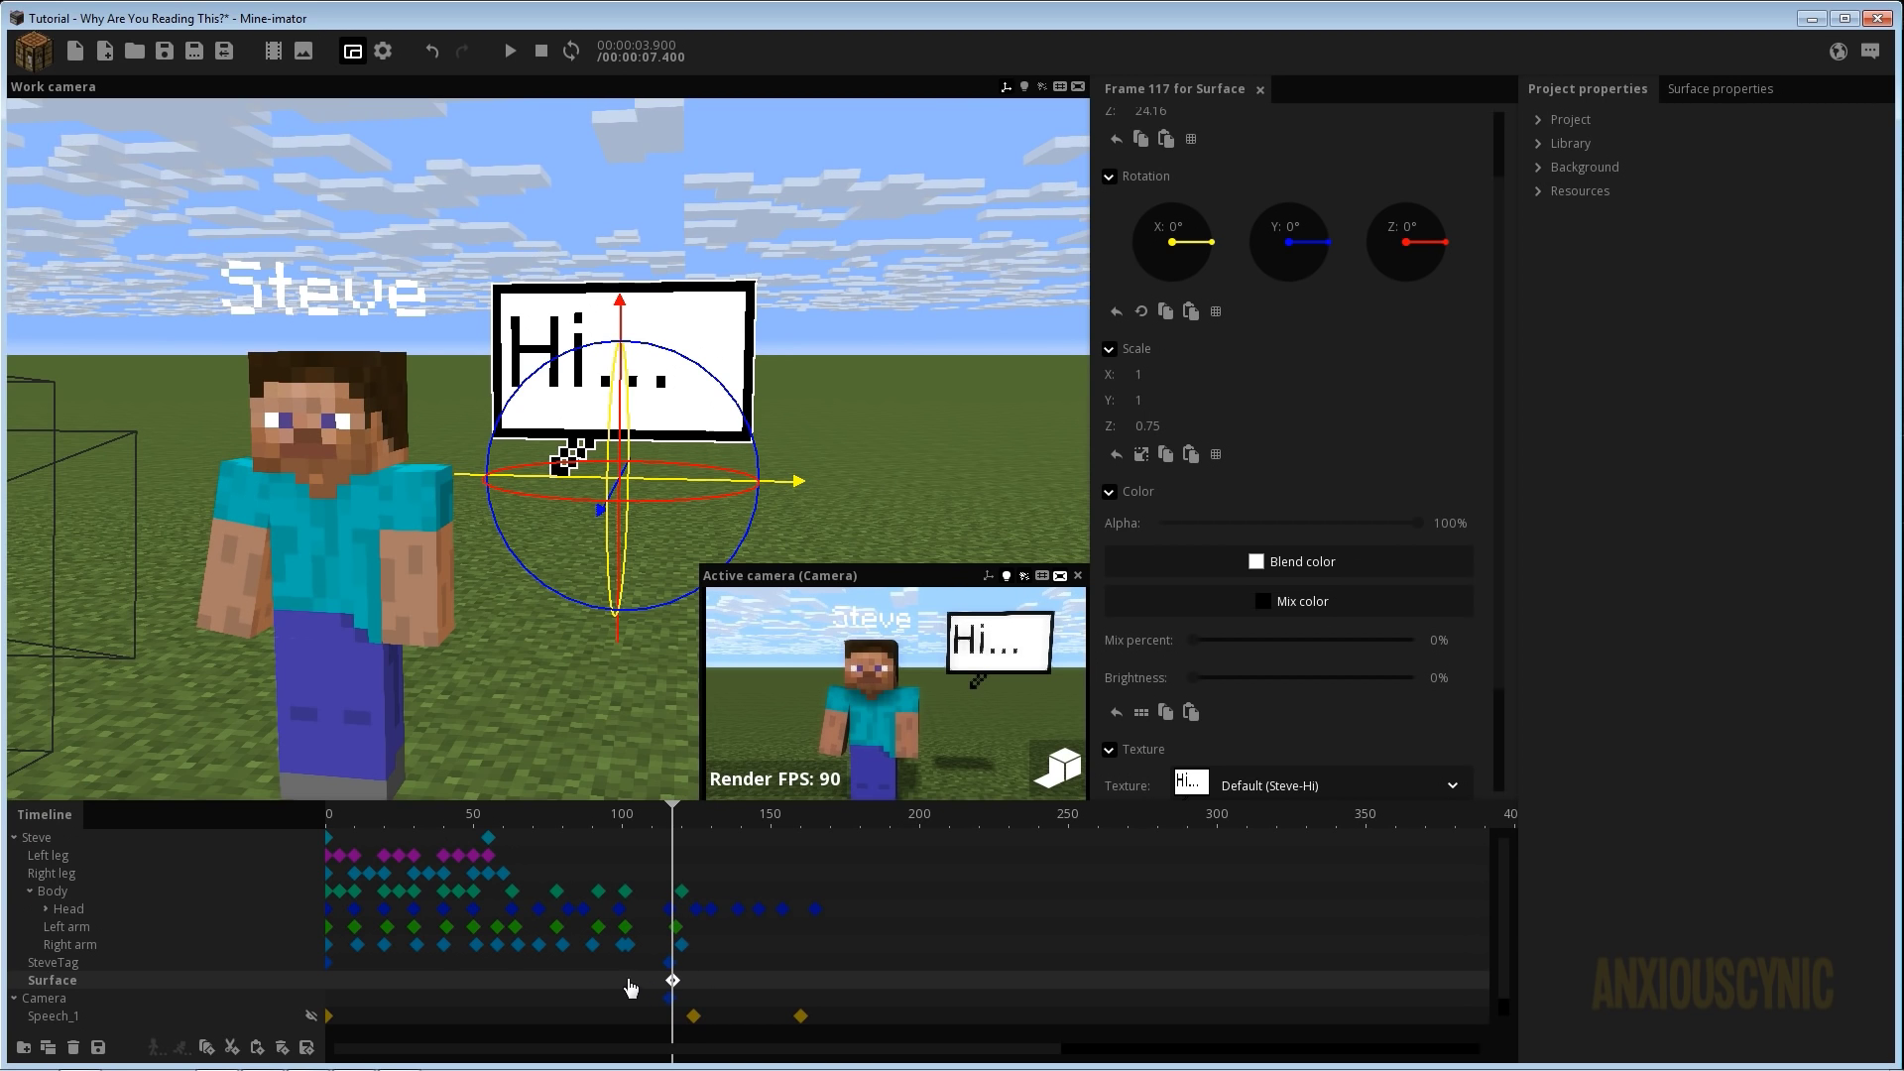
click(417, 986)
drag(414, 982, 331, 981)
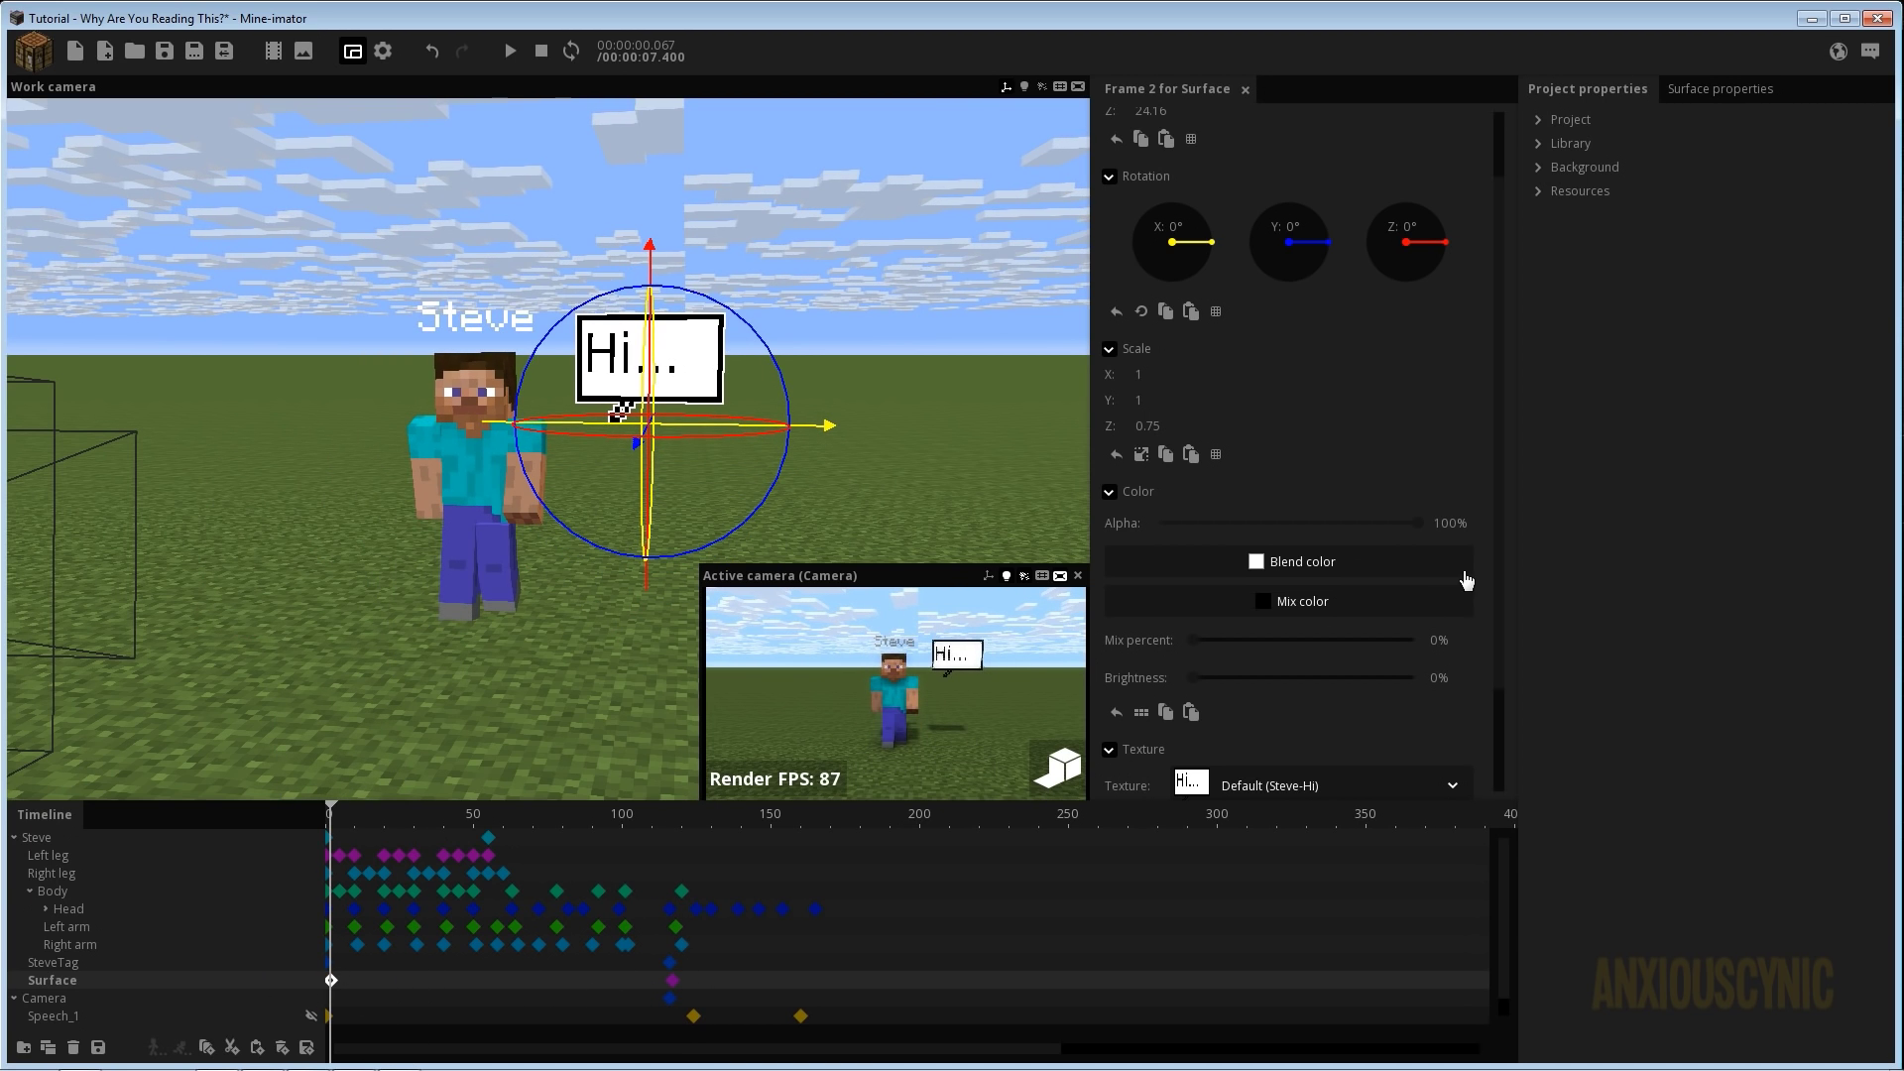
scroll(1502, 615, down, 3)
click(1126, 778)
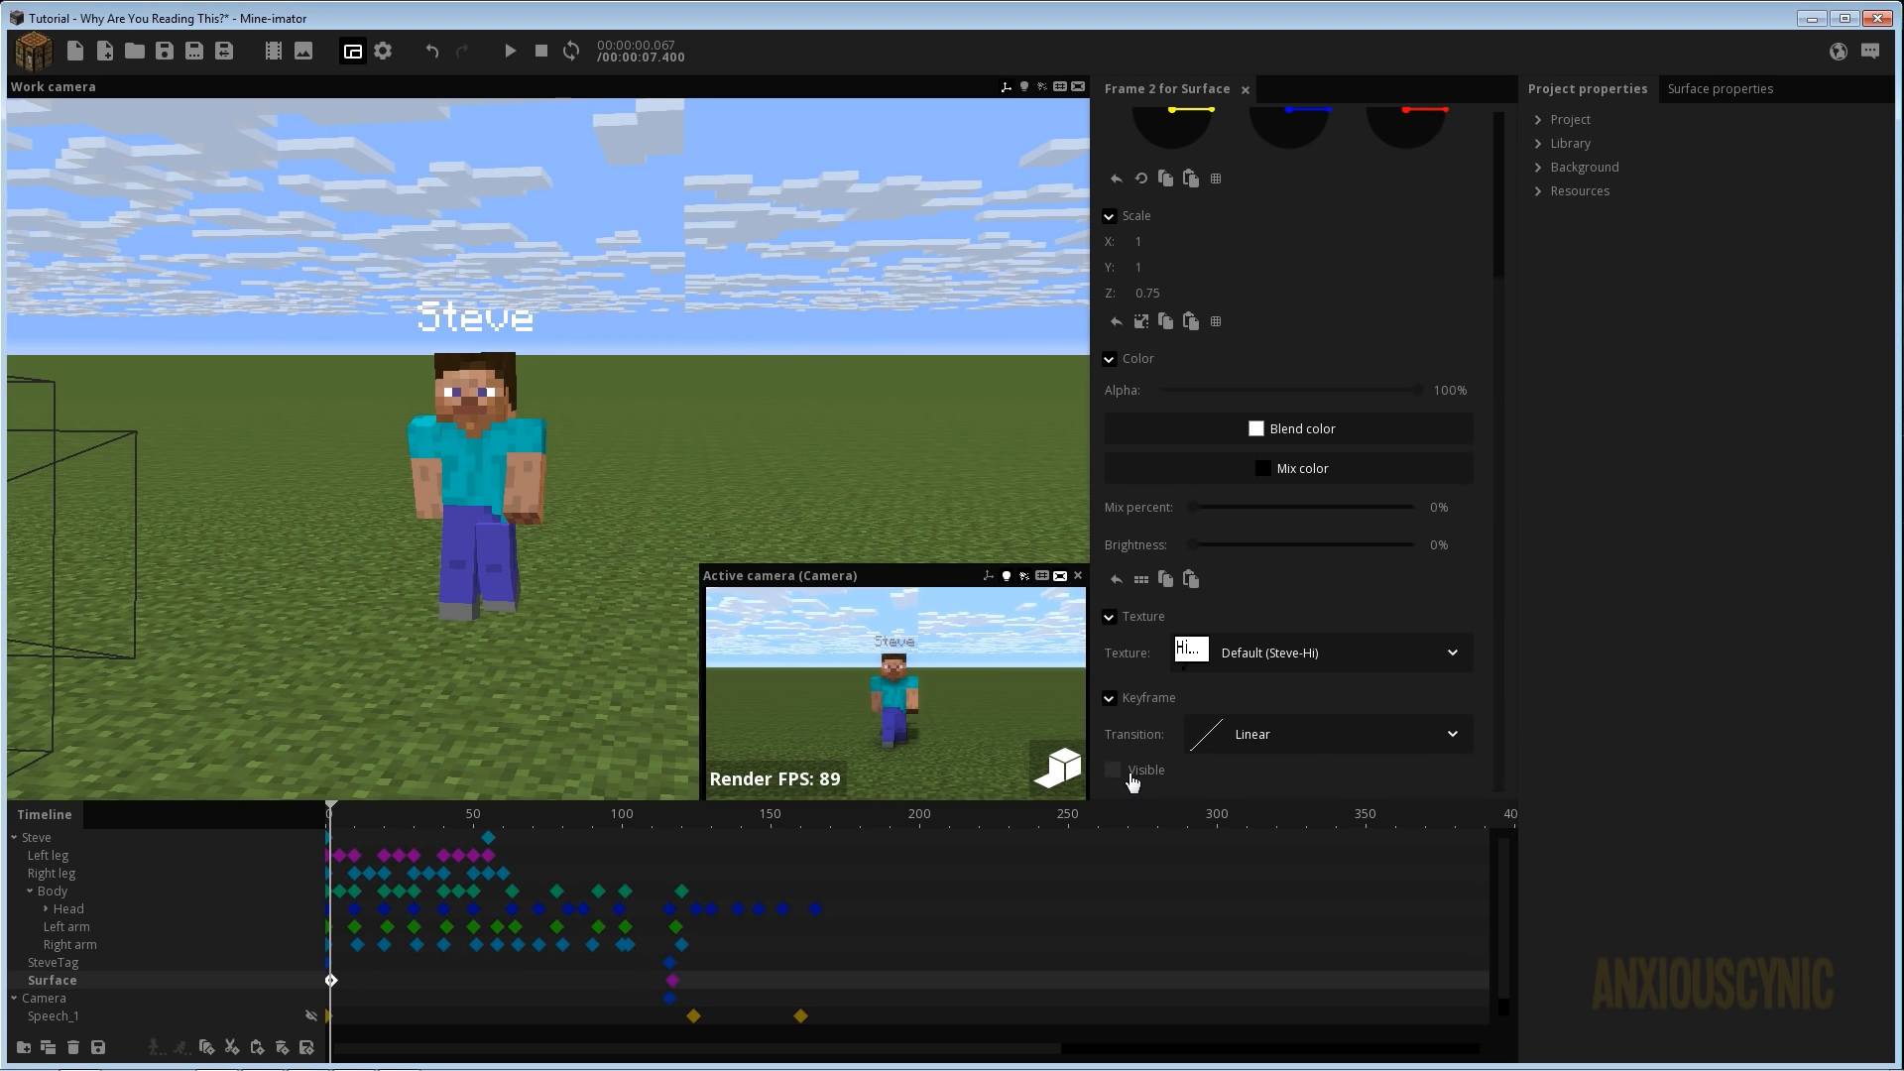
Play the wave to check timing, place the surface's visible keyframes at frames 93 and 126, and save the project.
click(610, 865)
key(space)
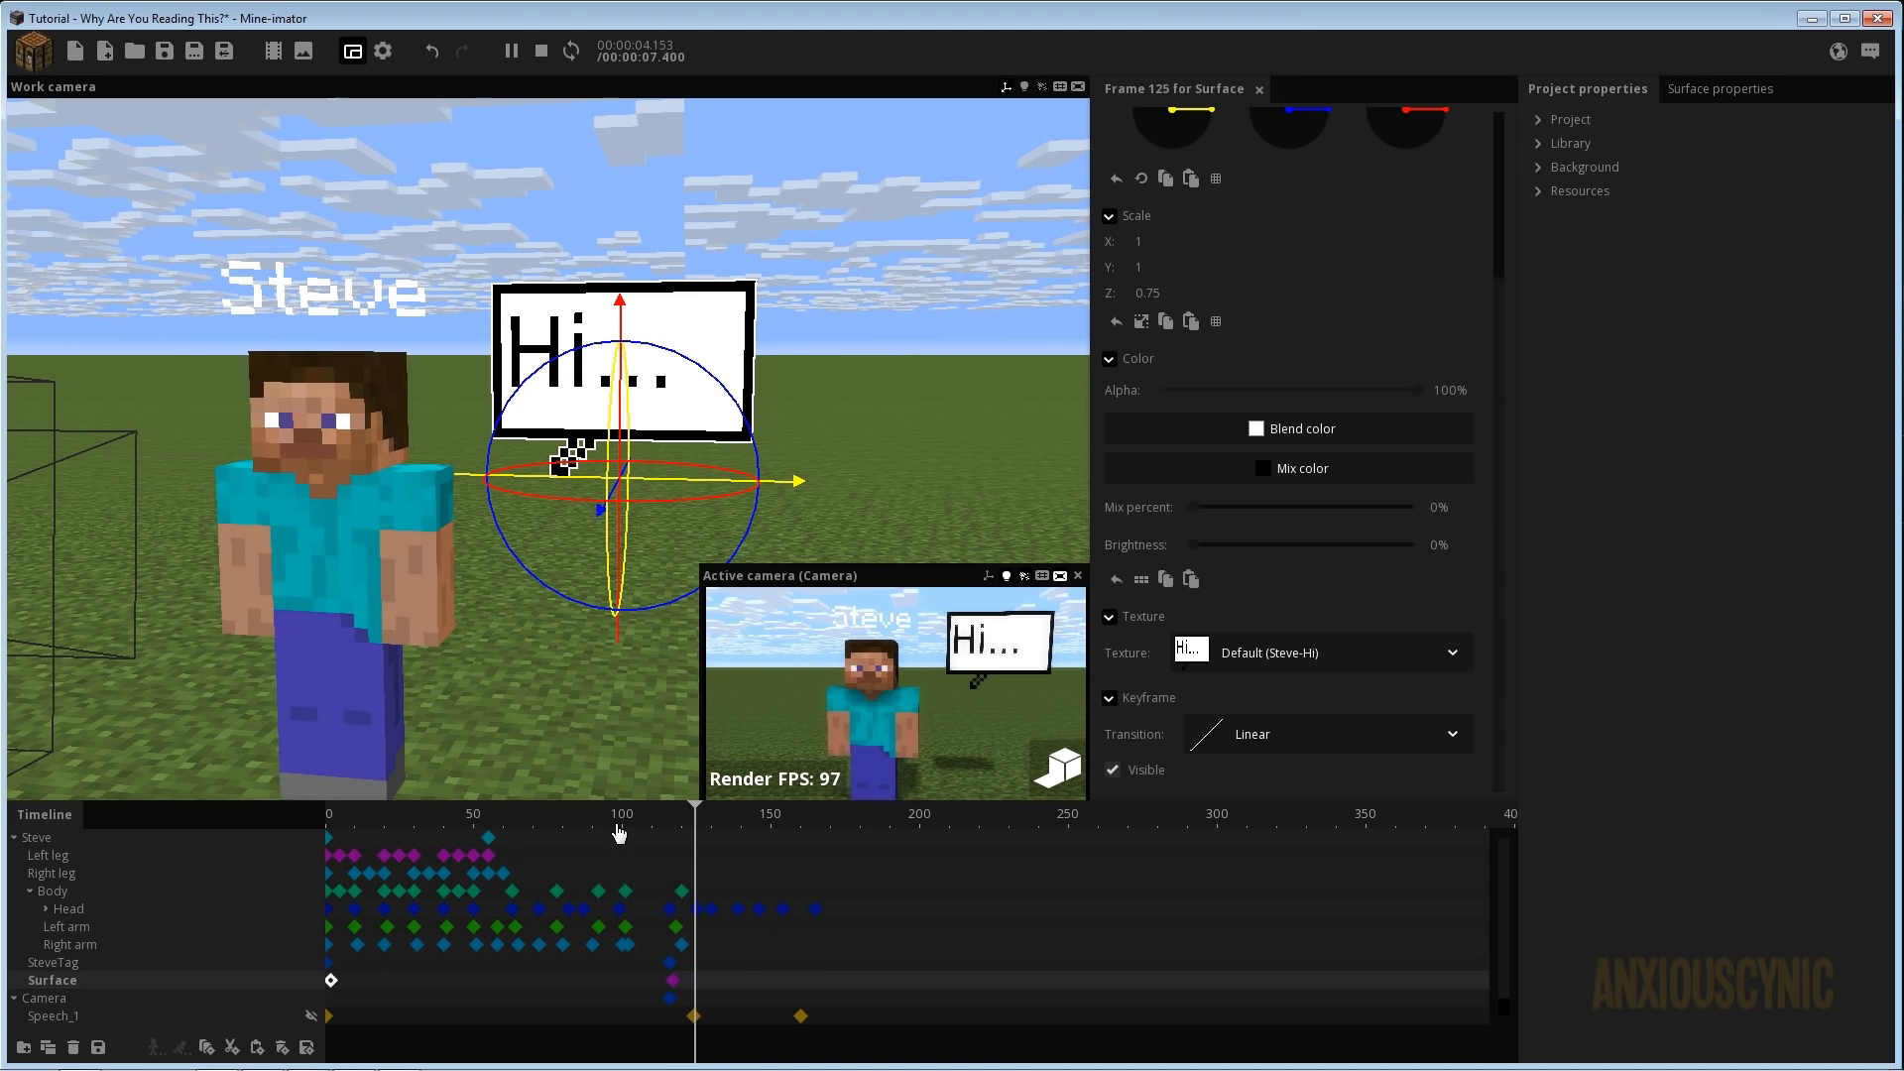
key(space)
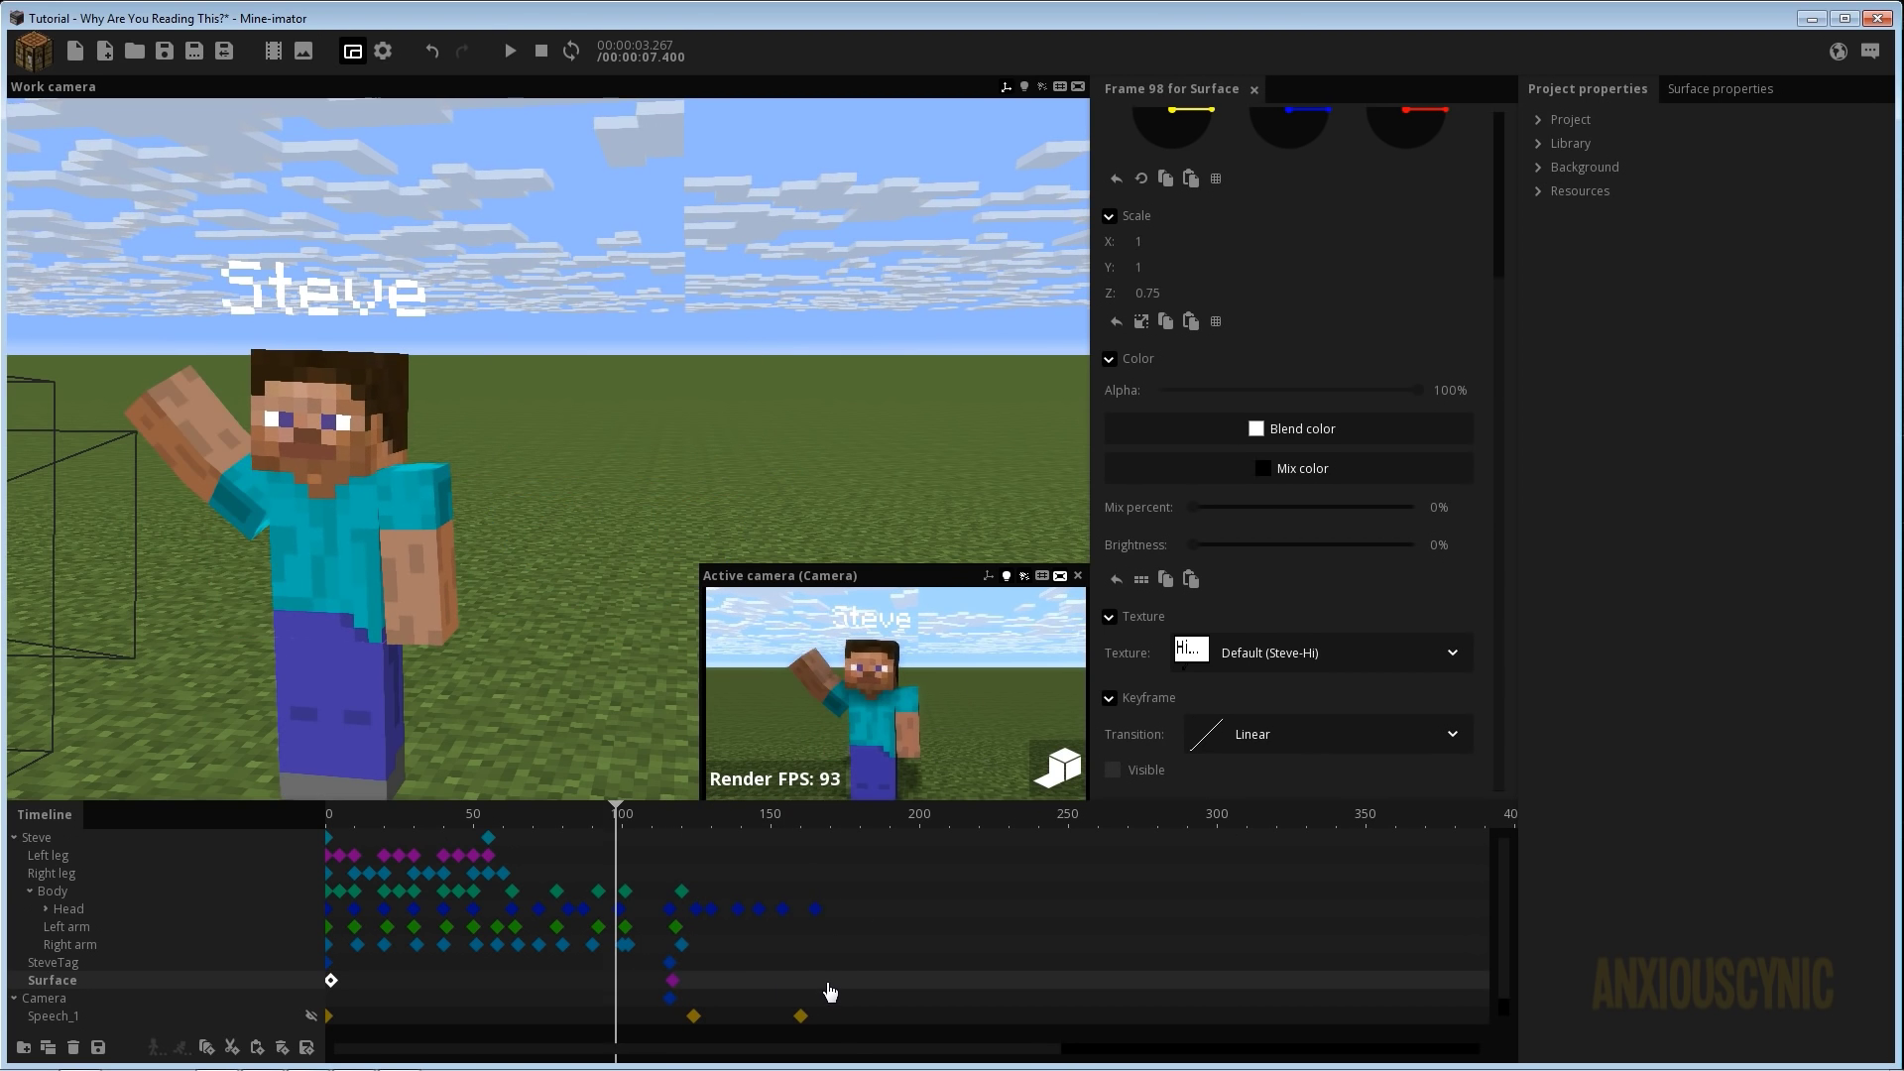
click(829, 990)
drag(672, 979, 602, 982)
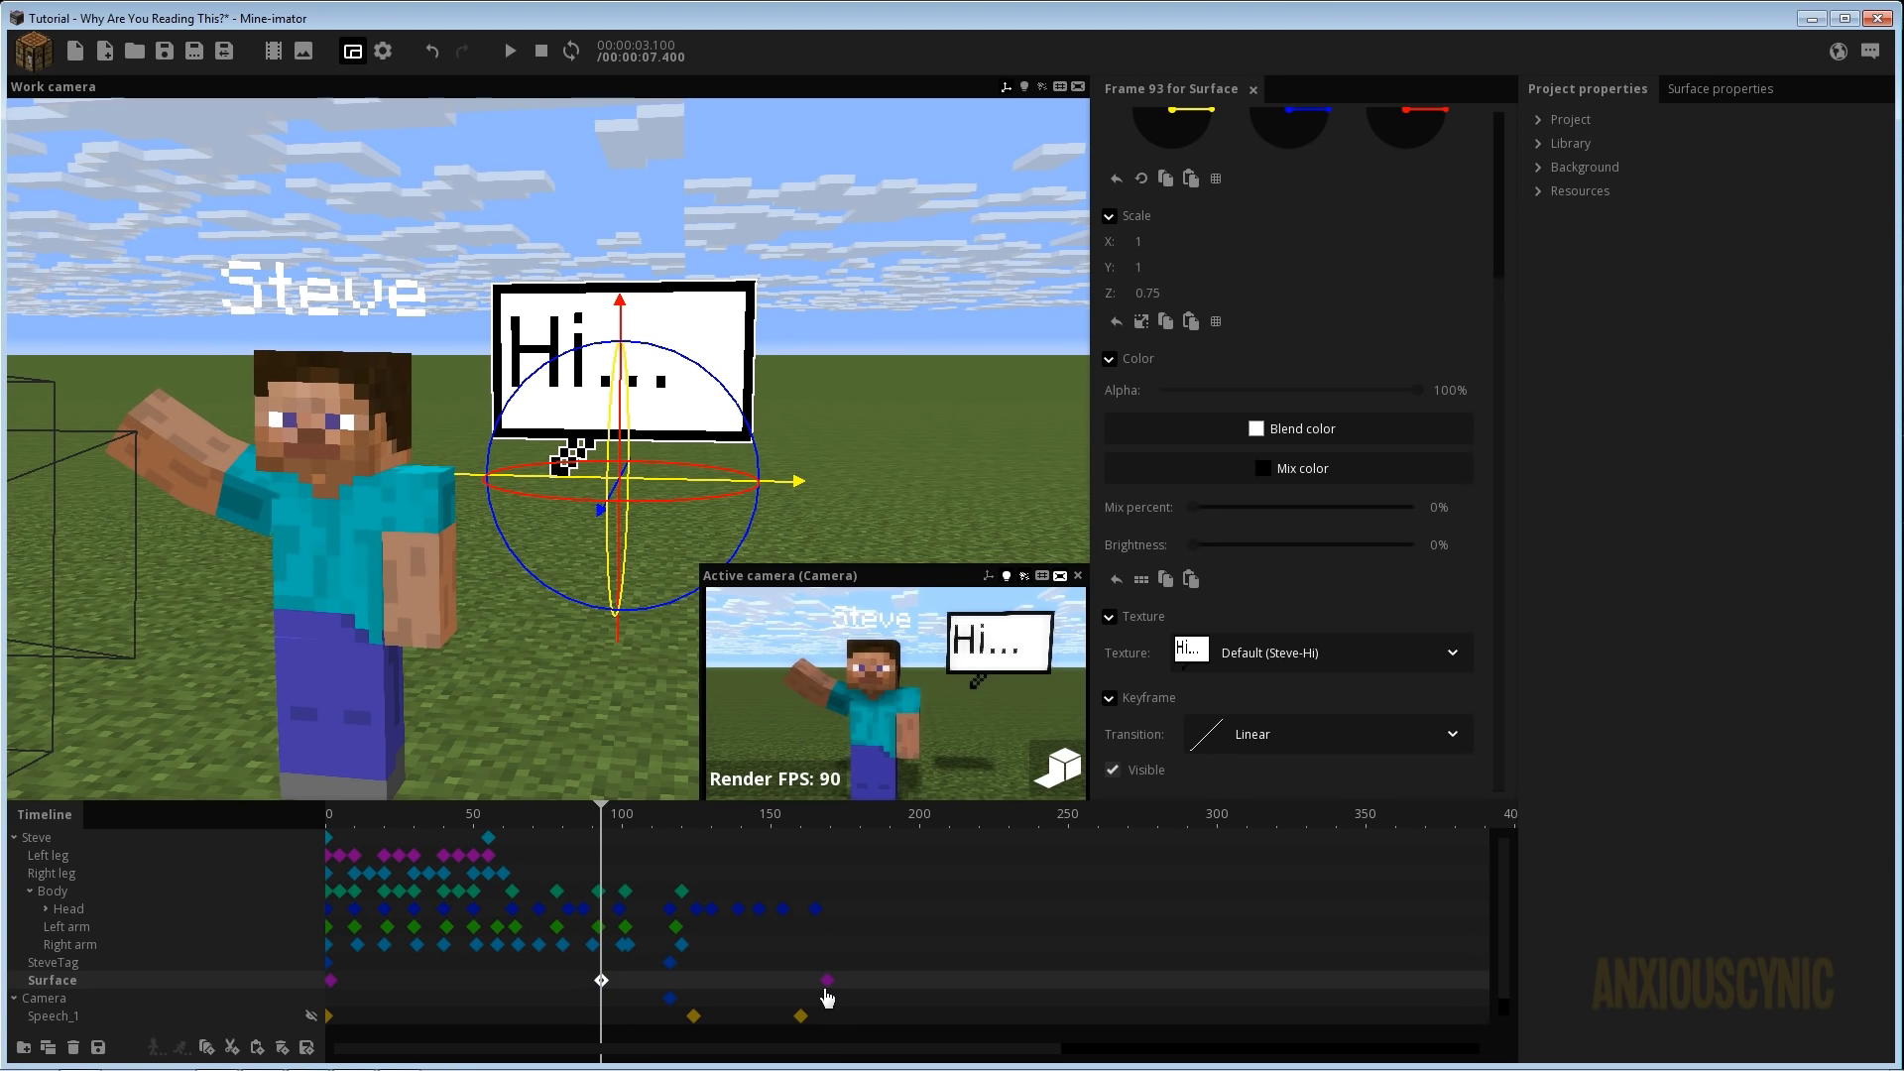
drag(827, 979, 697, 982)
key(ctrl+s)
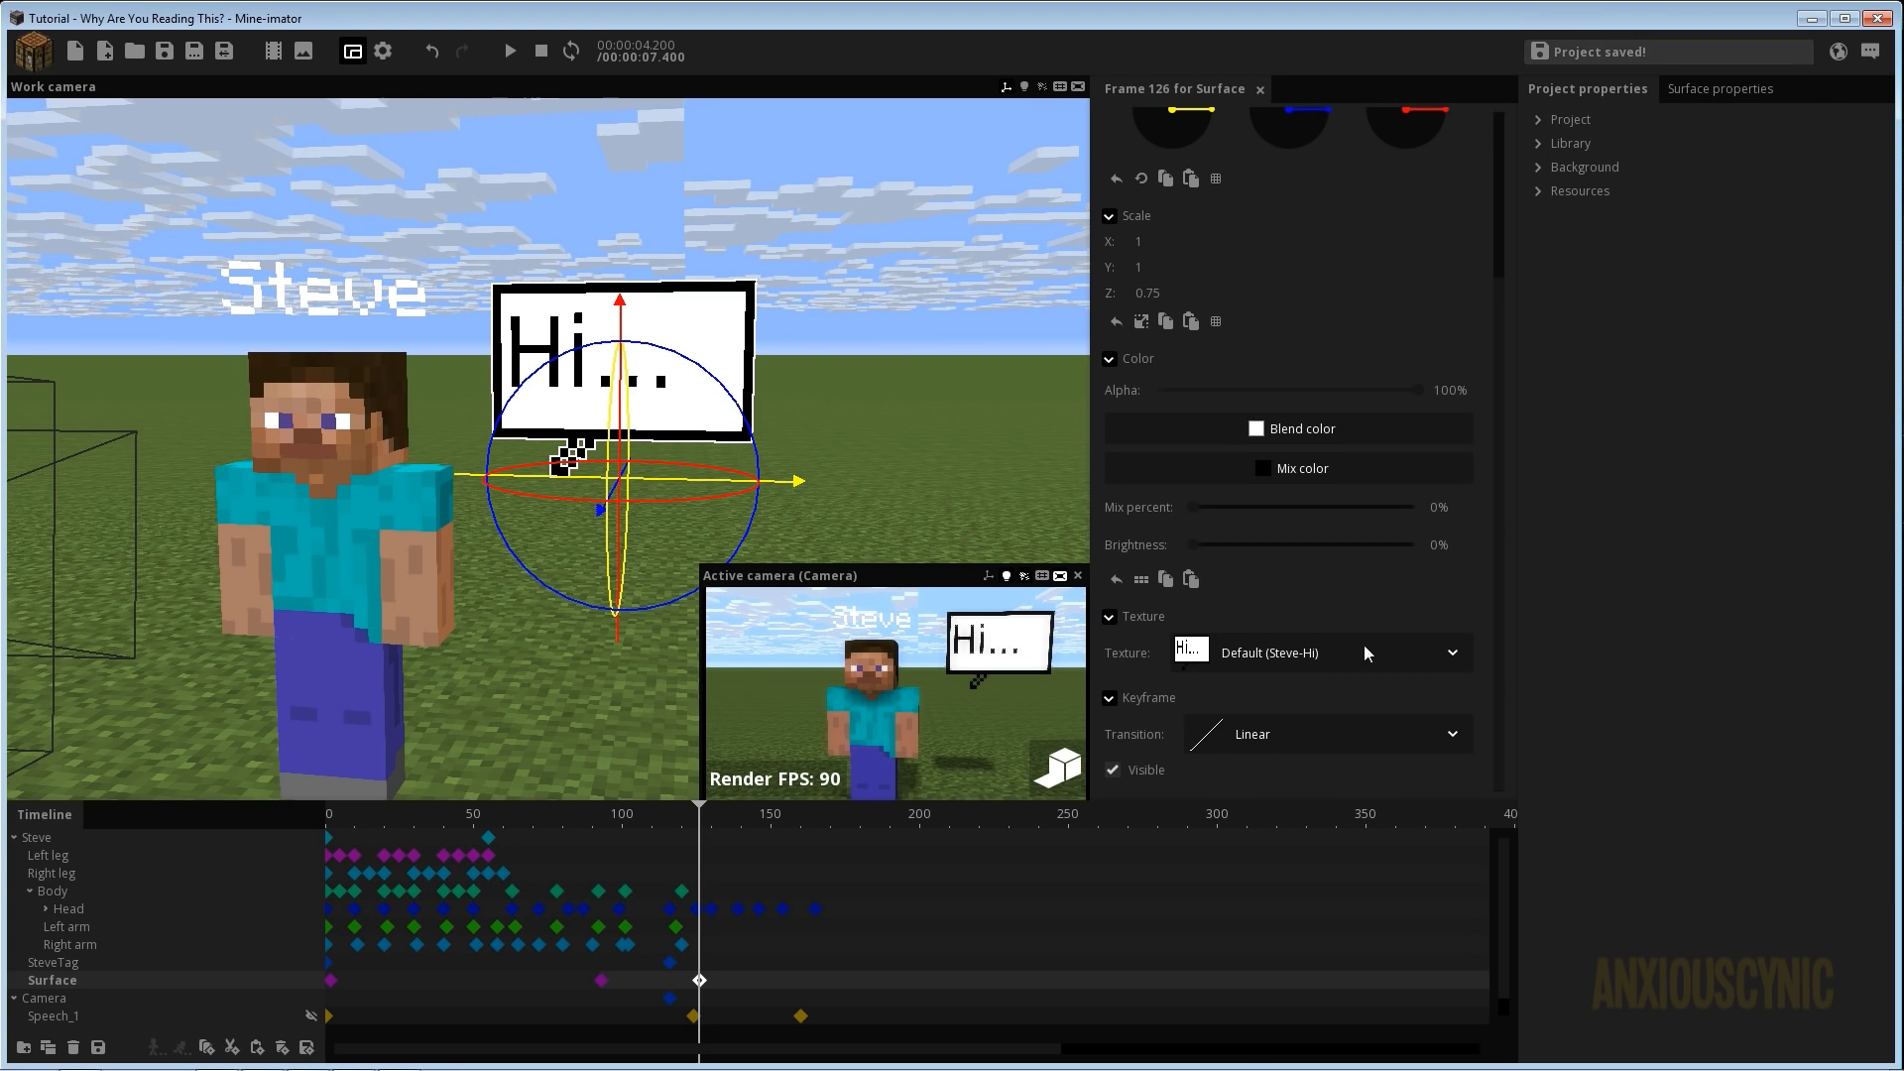
Change the surface's texture to Steve-Howareu at the frame 126 keyframe.
click(1130, 616)
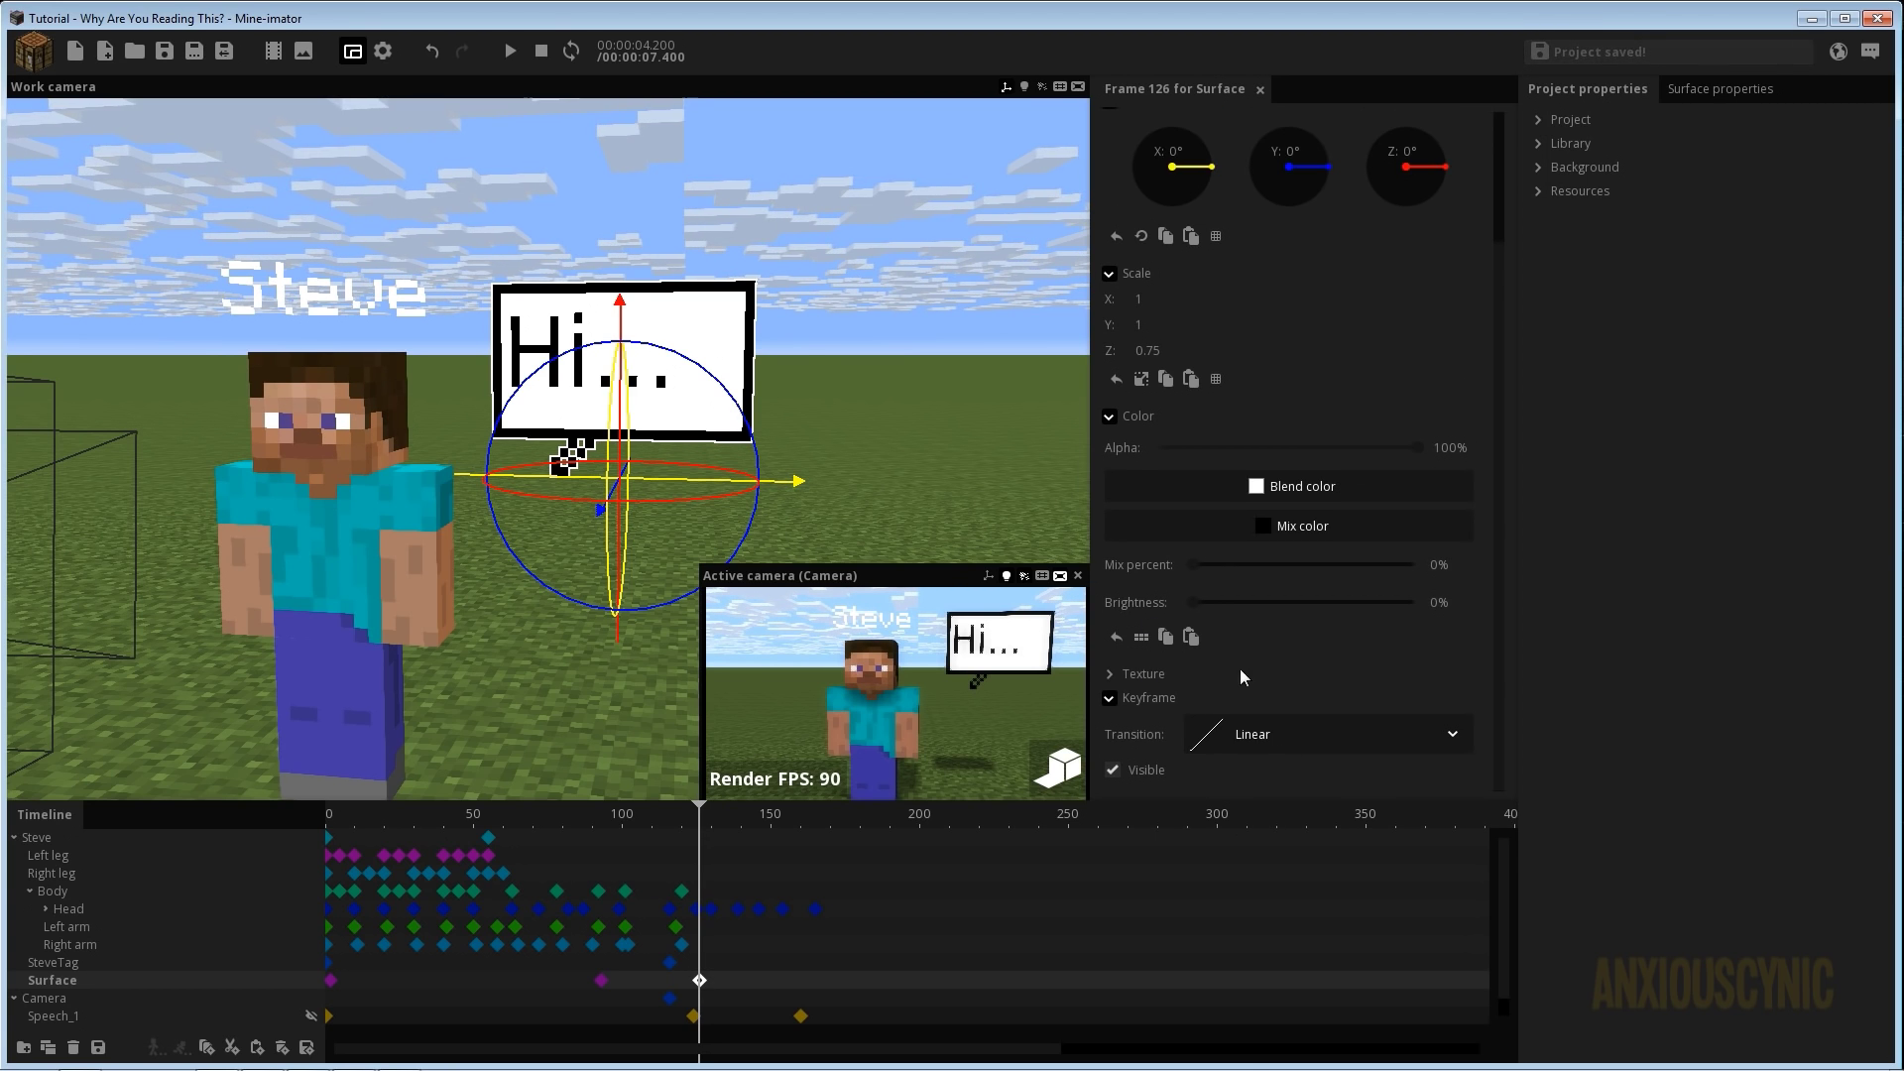
click(1137, 678)
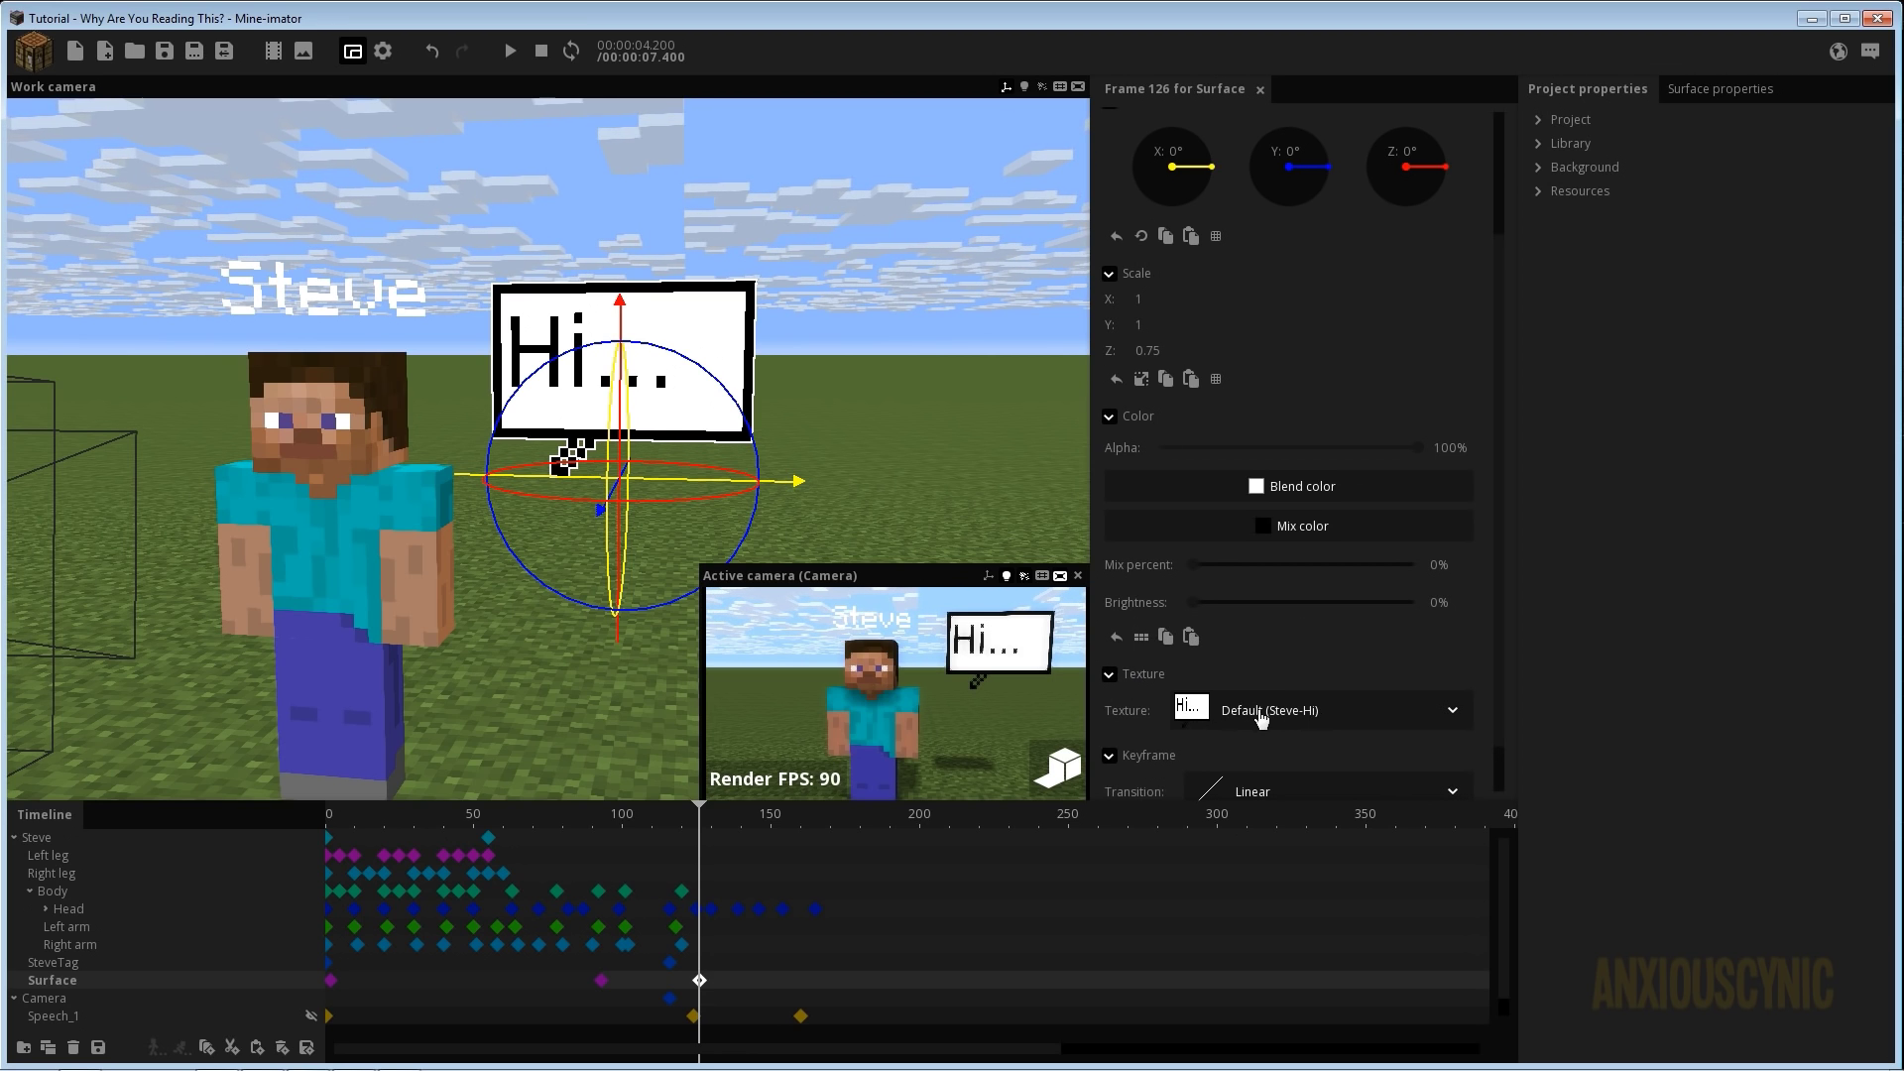
click(1340, 722)
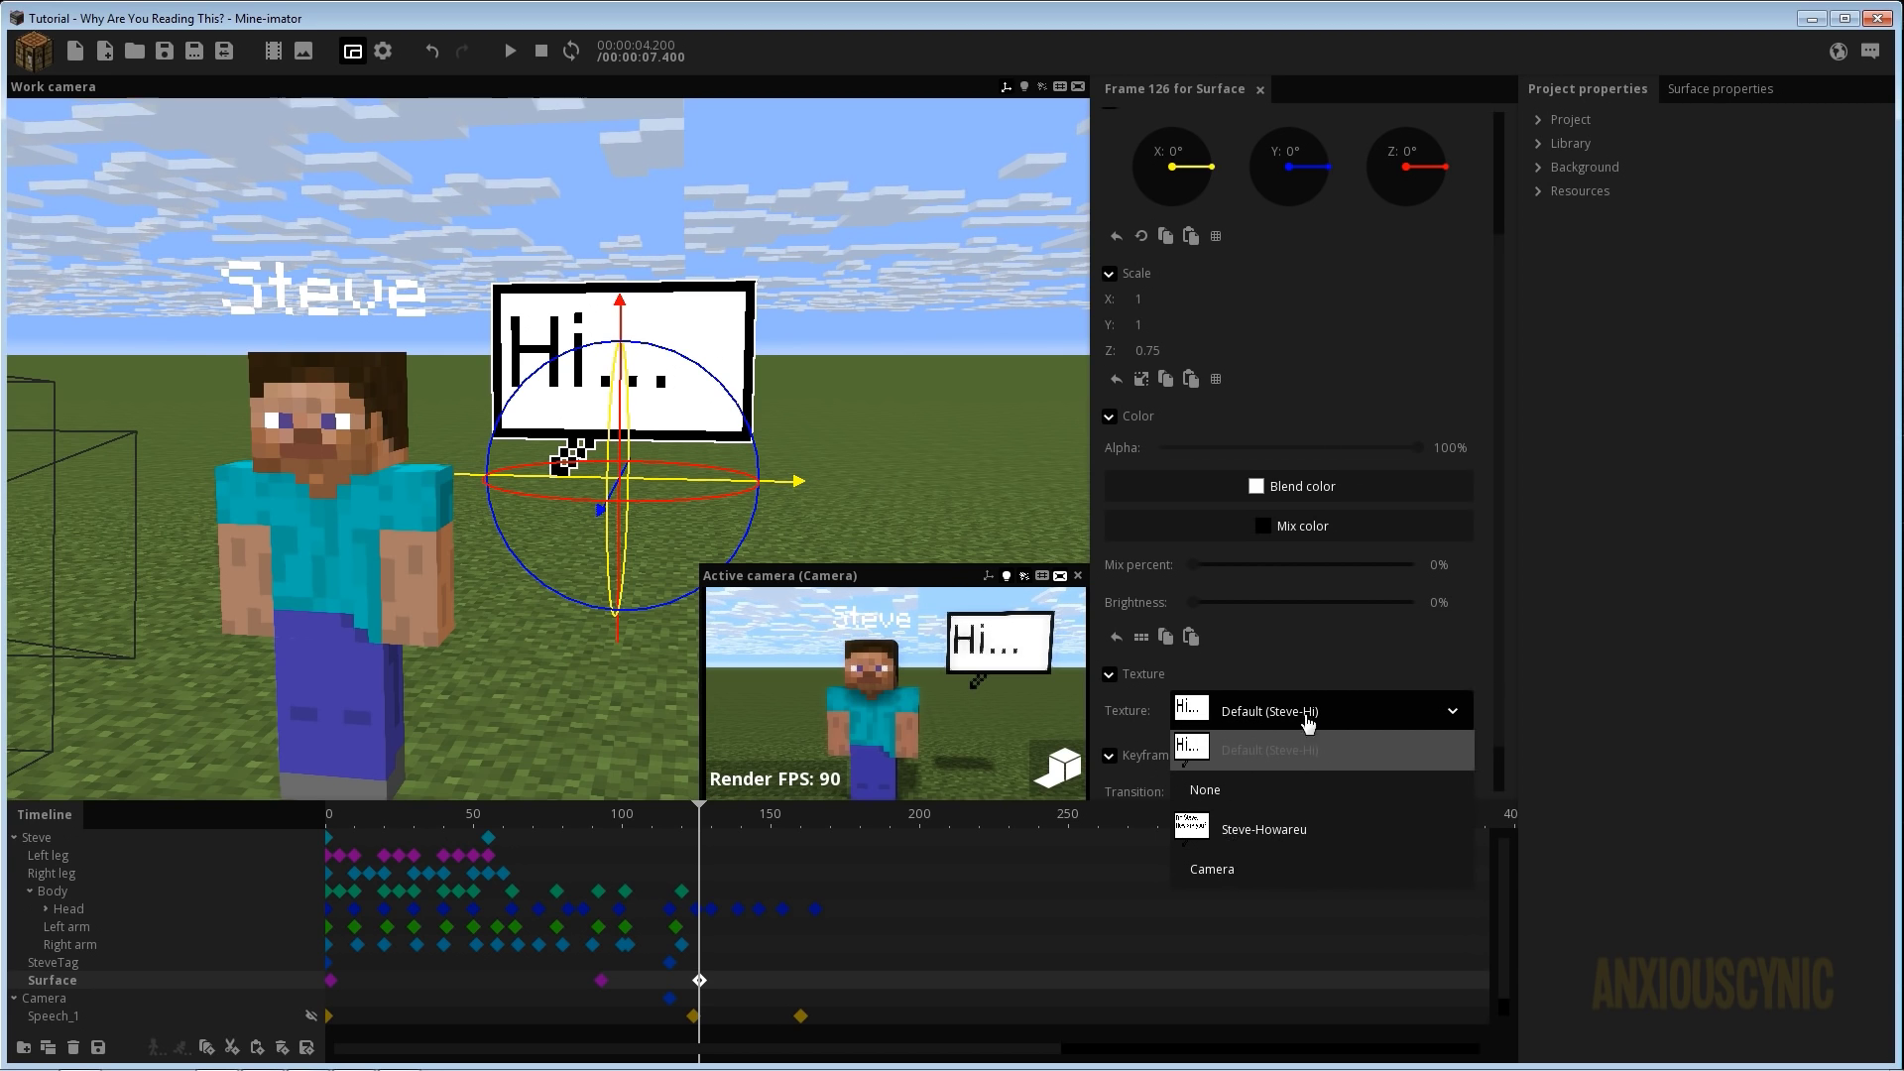
click(1264, 831)
right_drag(863, 366, 793, 326)
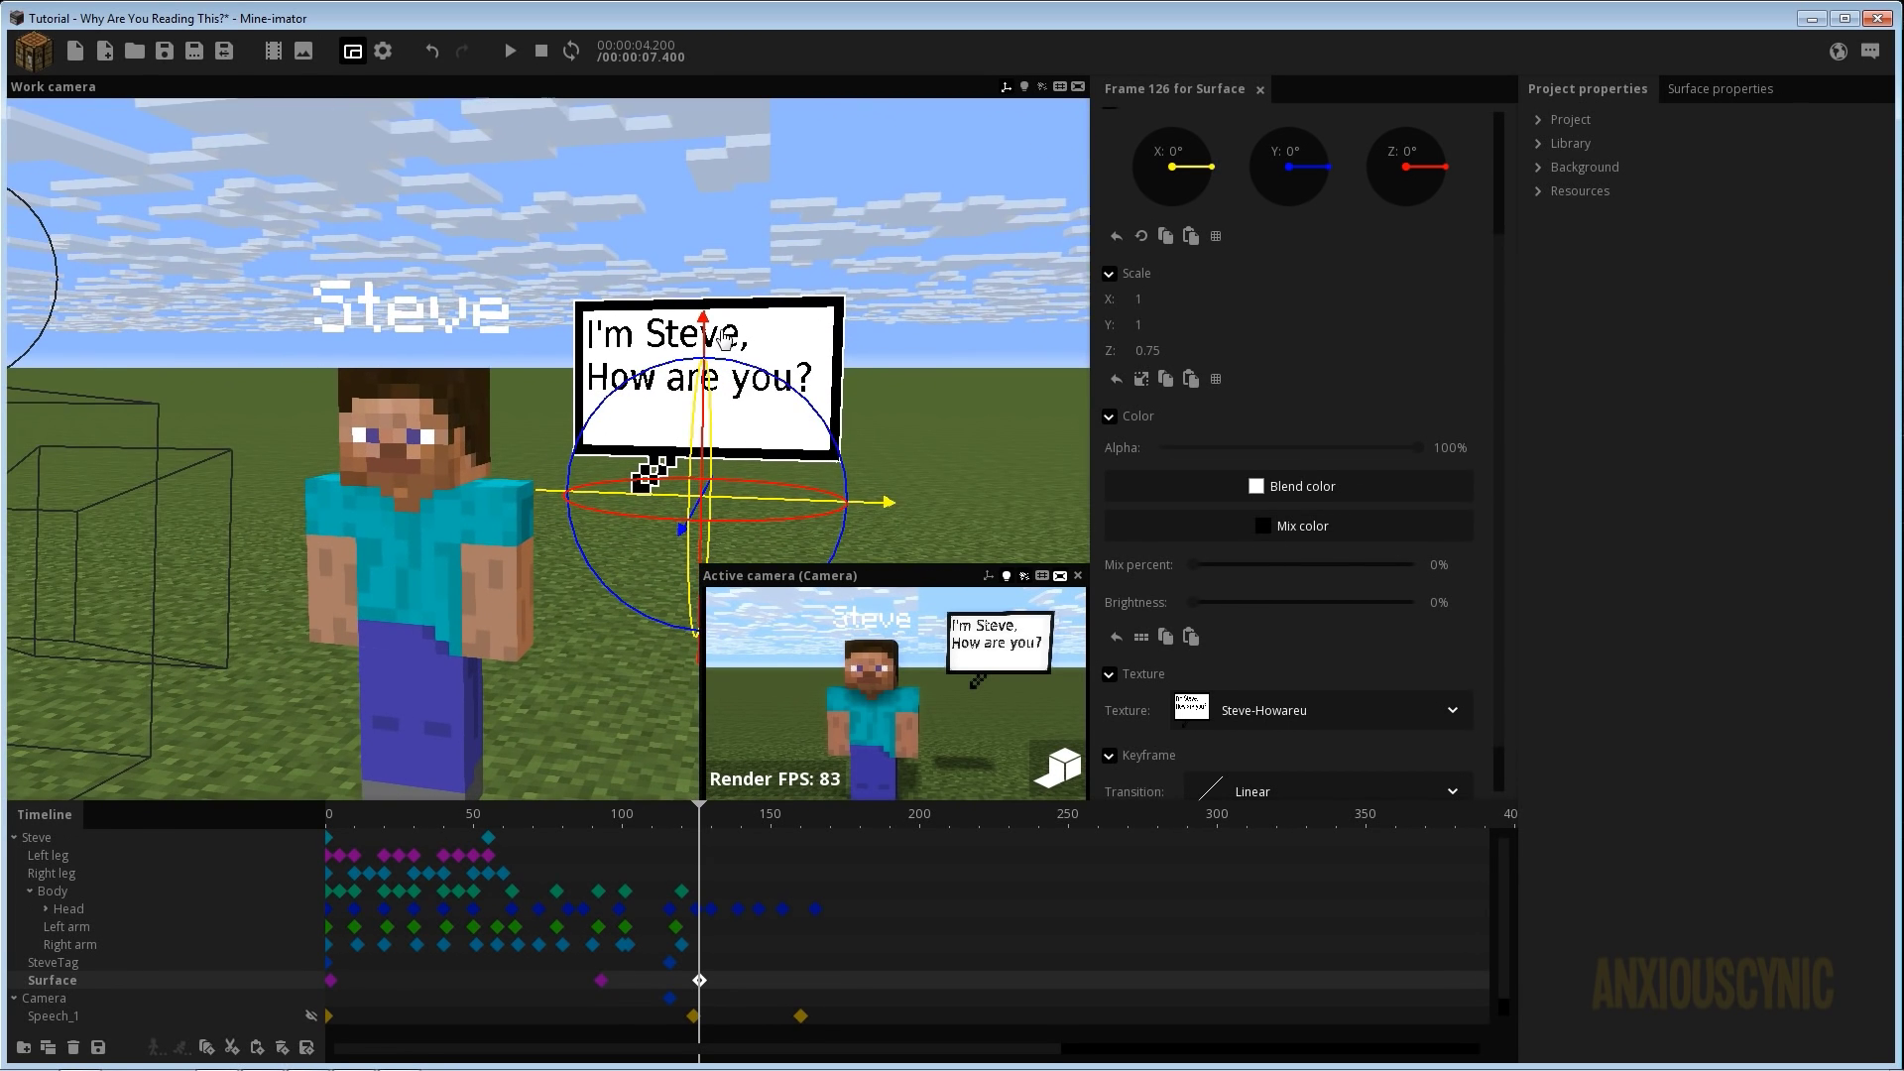
Play the animation from frame 0 to check the bubble texture change, and select the surface's keyframe at frame 93.
drag(626, 828, 285, 795)
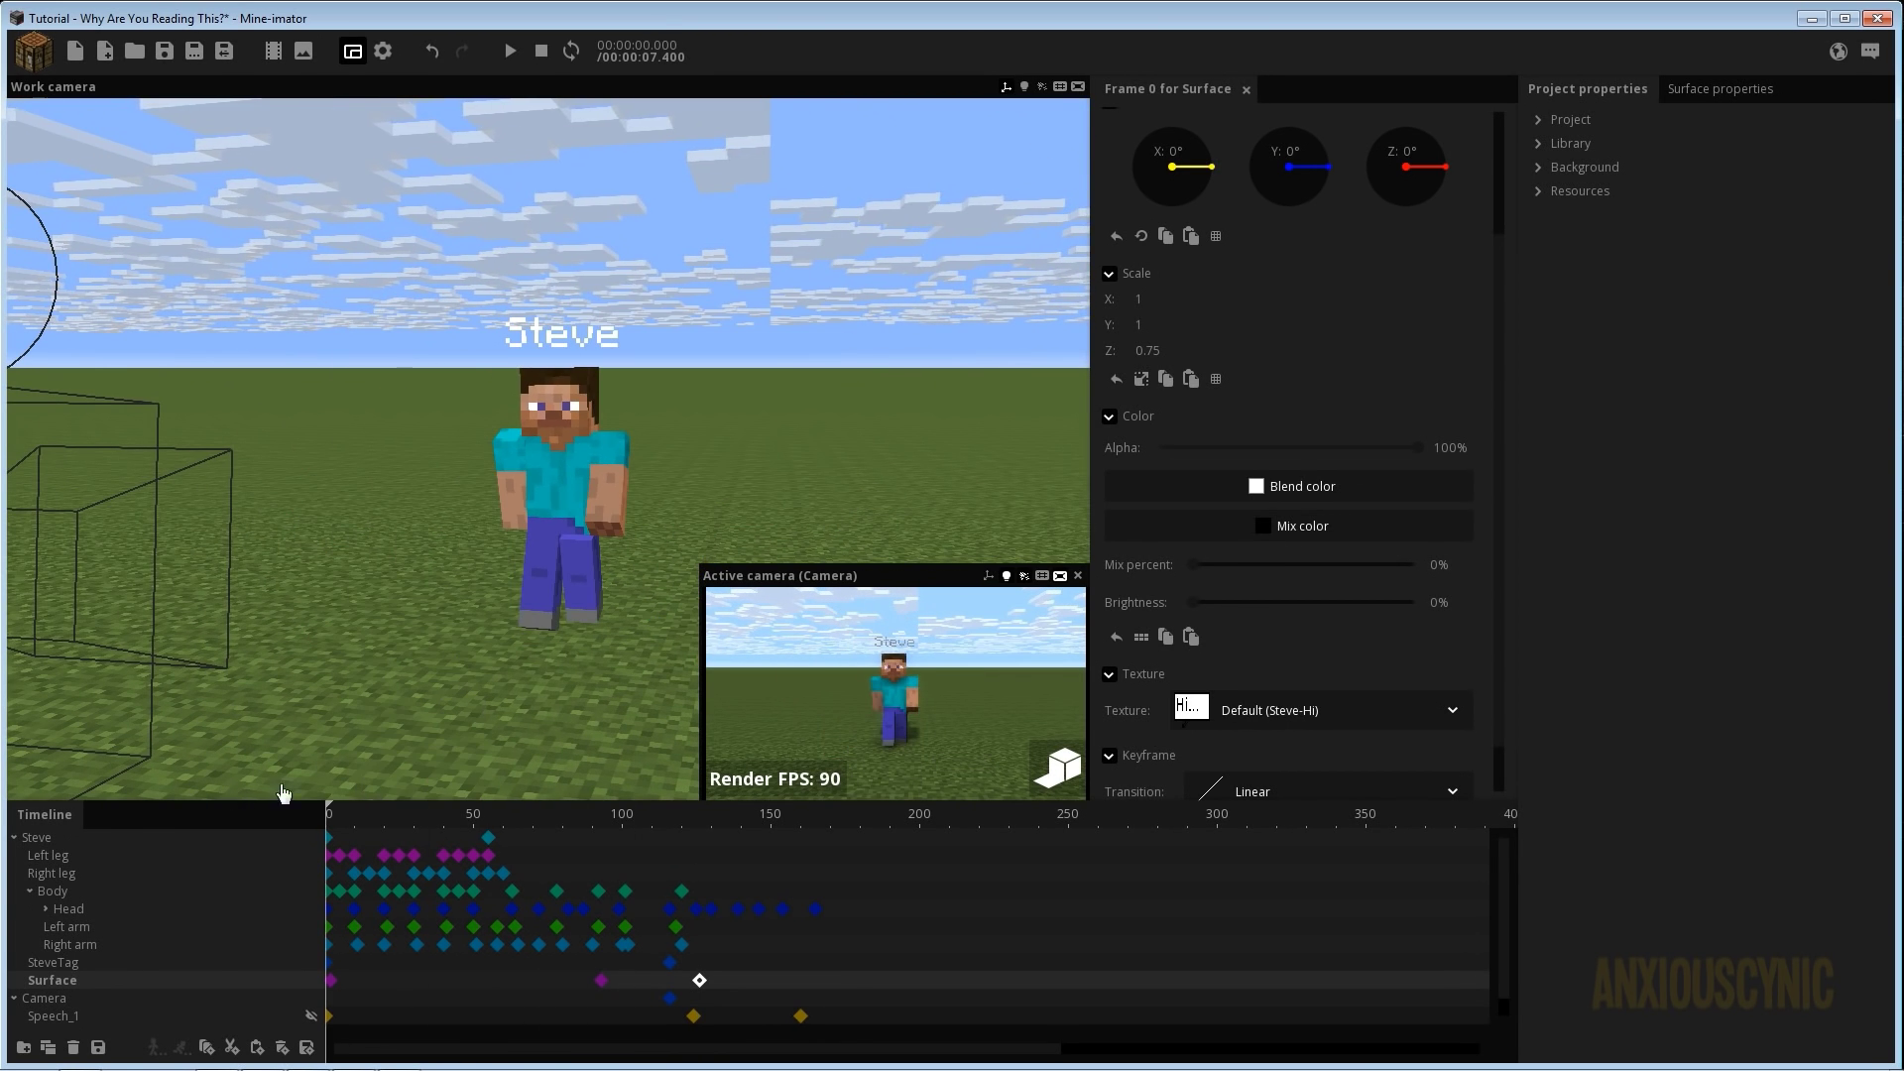
key(space)
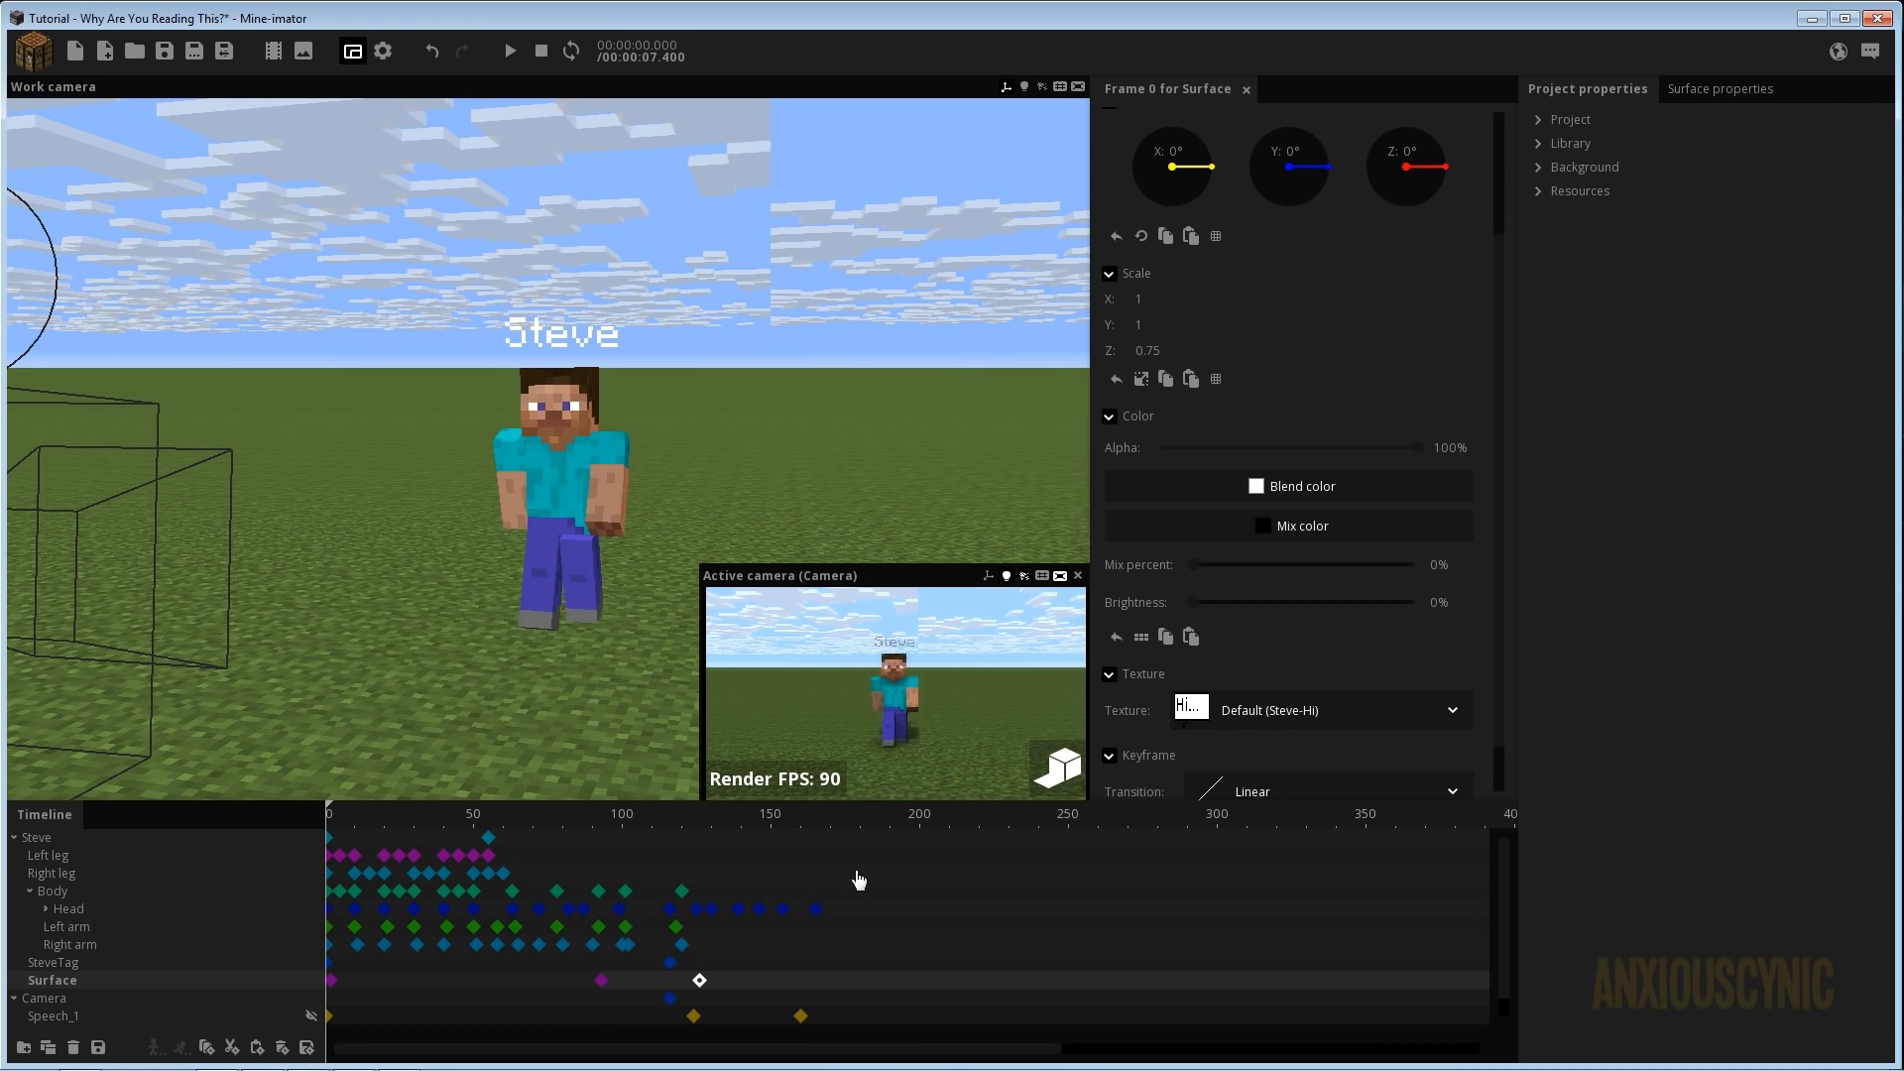
click(601, 980)
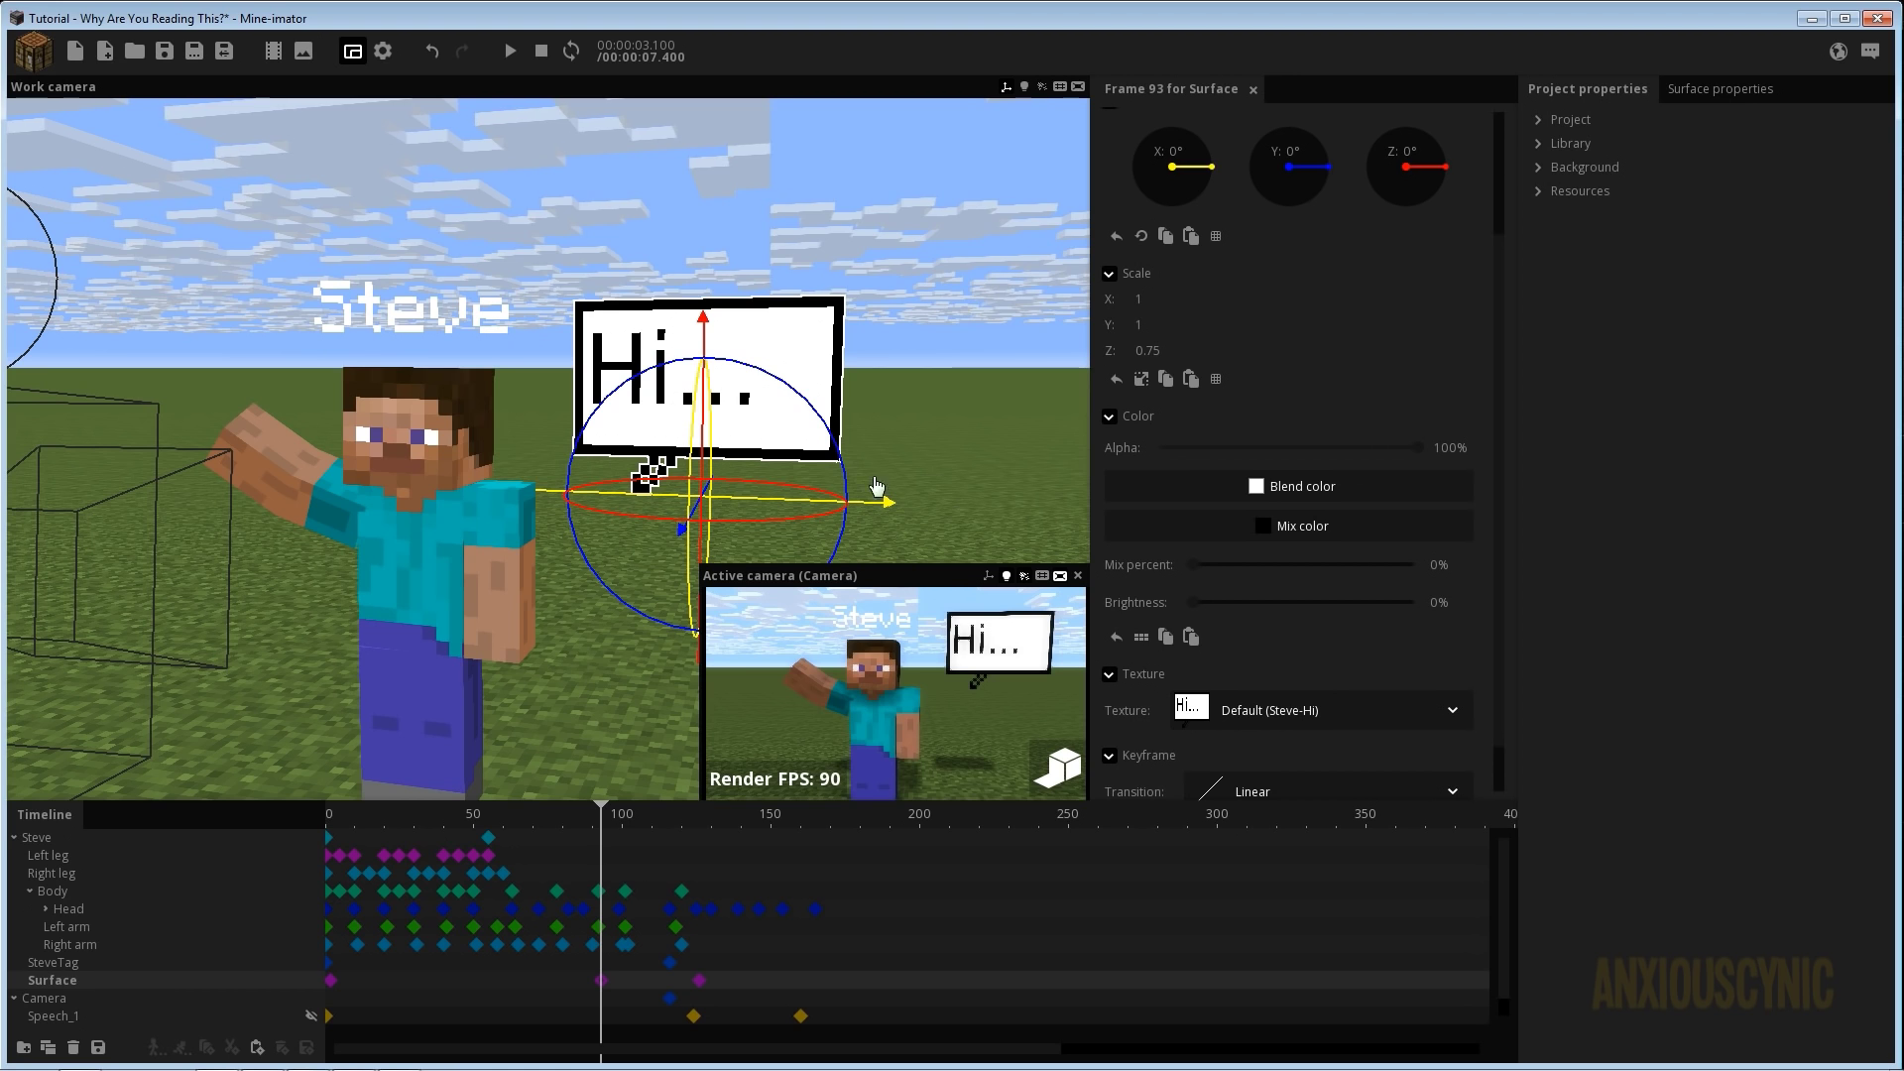
Review the texture options for the surface's keyframe at frame 93, keeping Default (Steve-Hi).
mouse_move(891, 341)
right_down()
mouse_move(874, 357)
mouse_move(890, 341)
right_up()
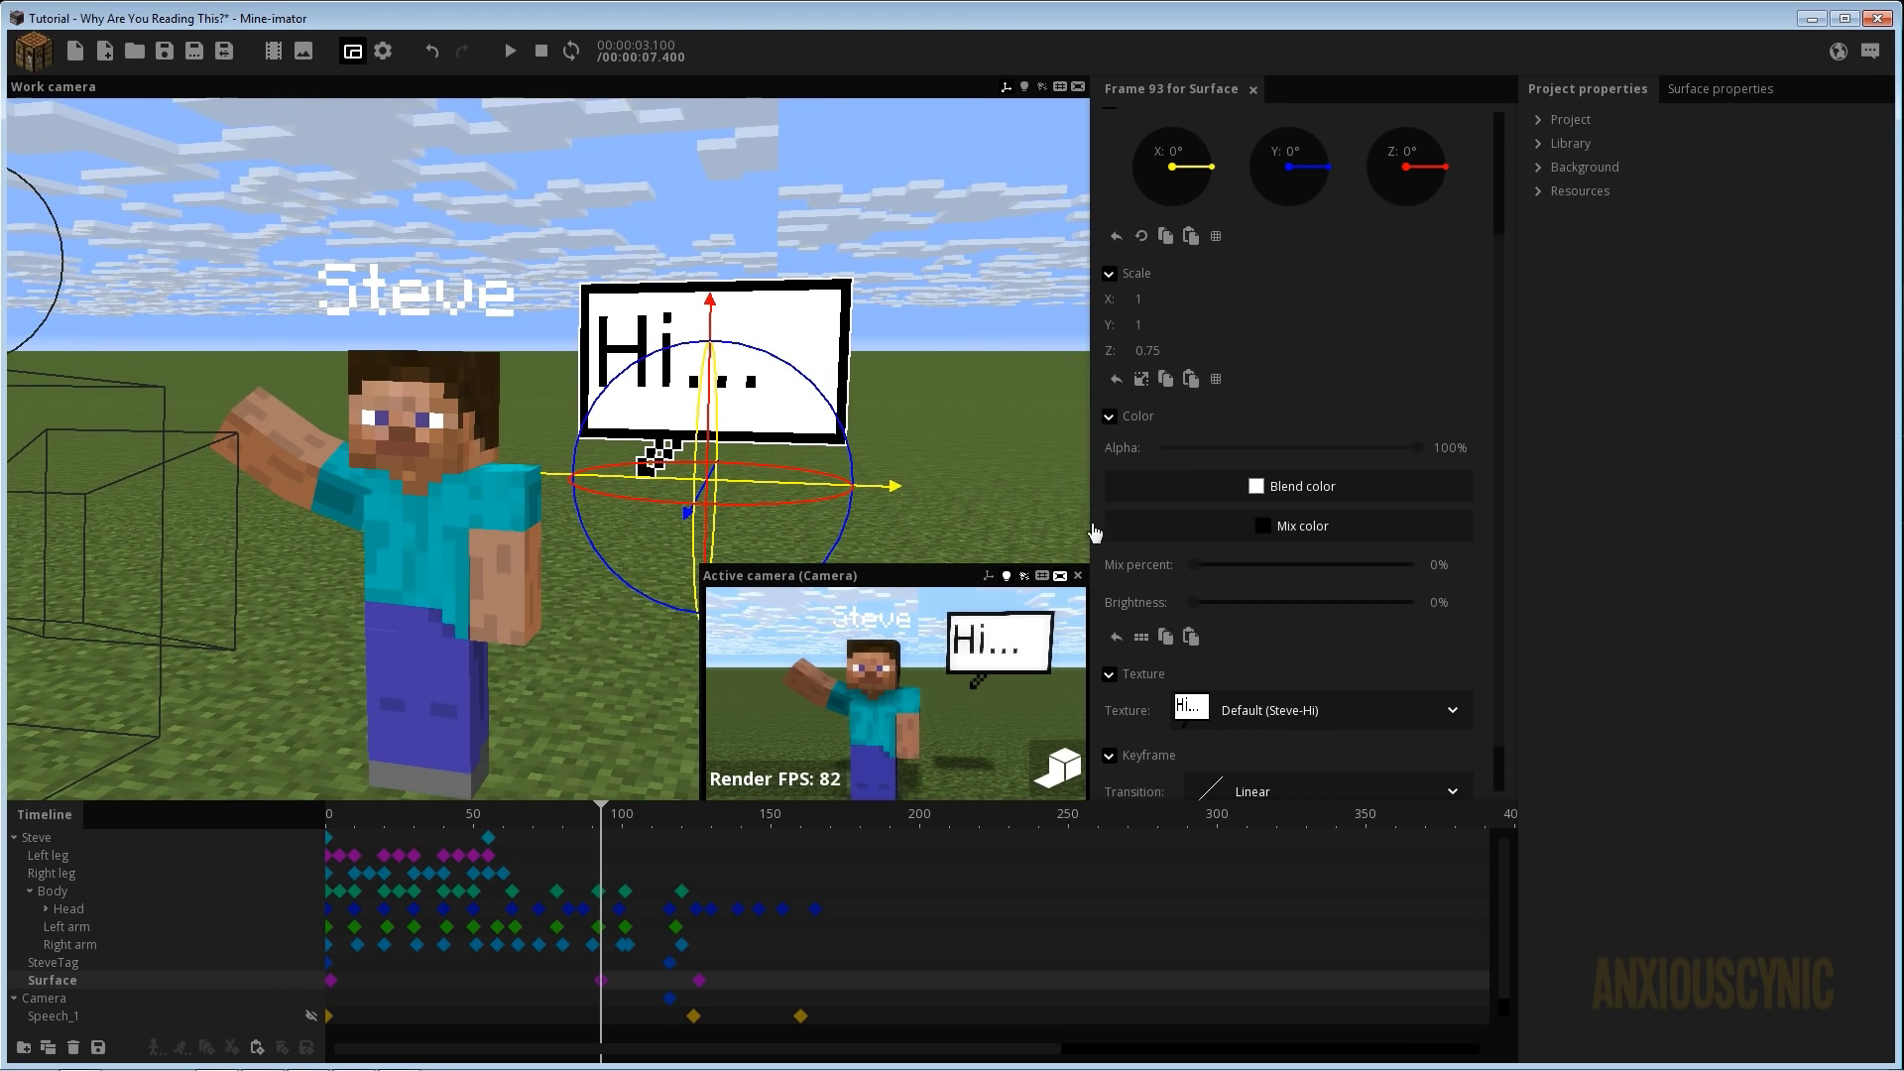
click(1220, 717)
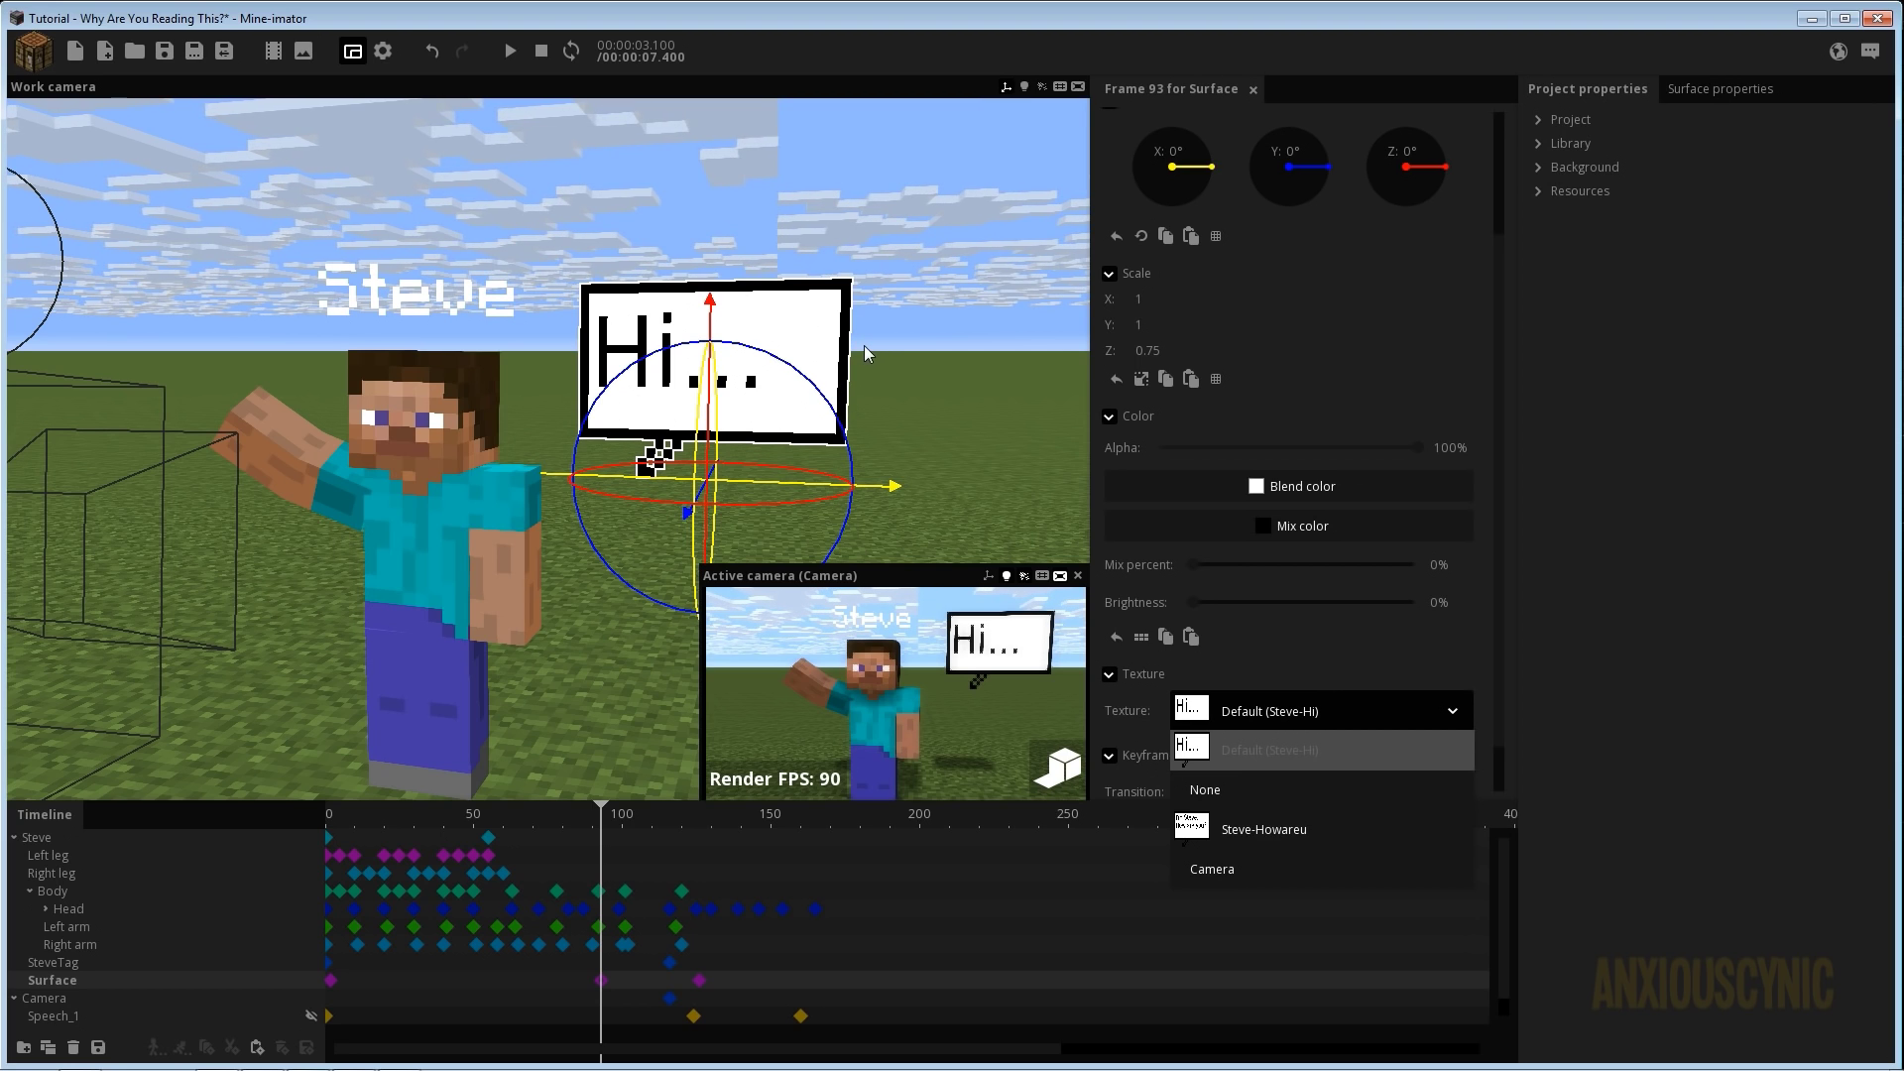
click(1448, 721)
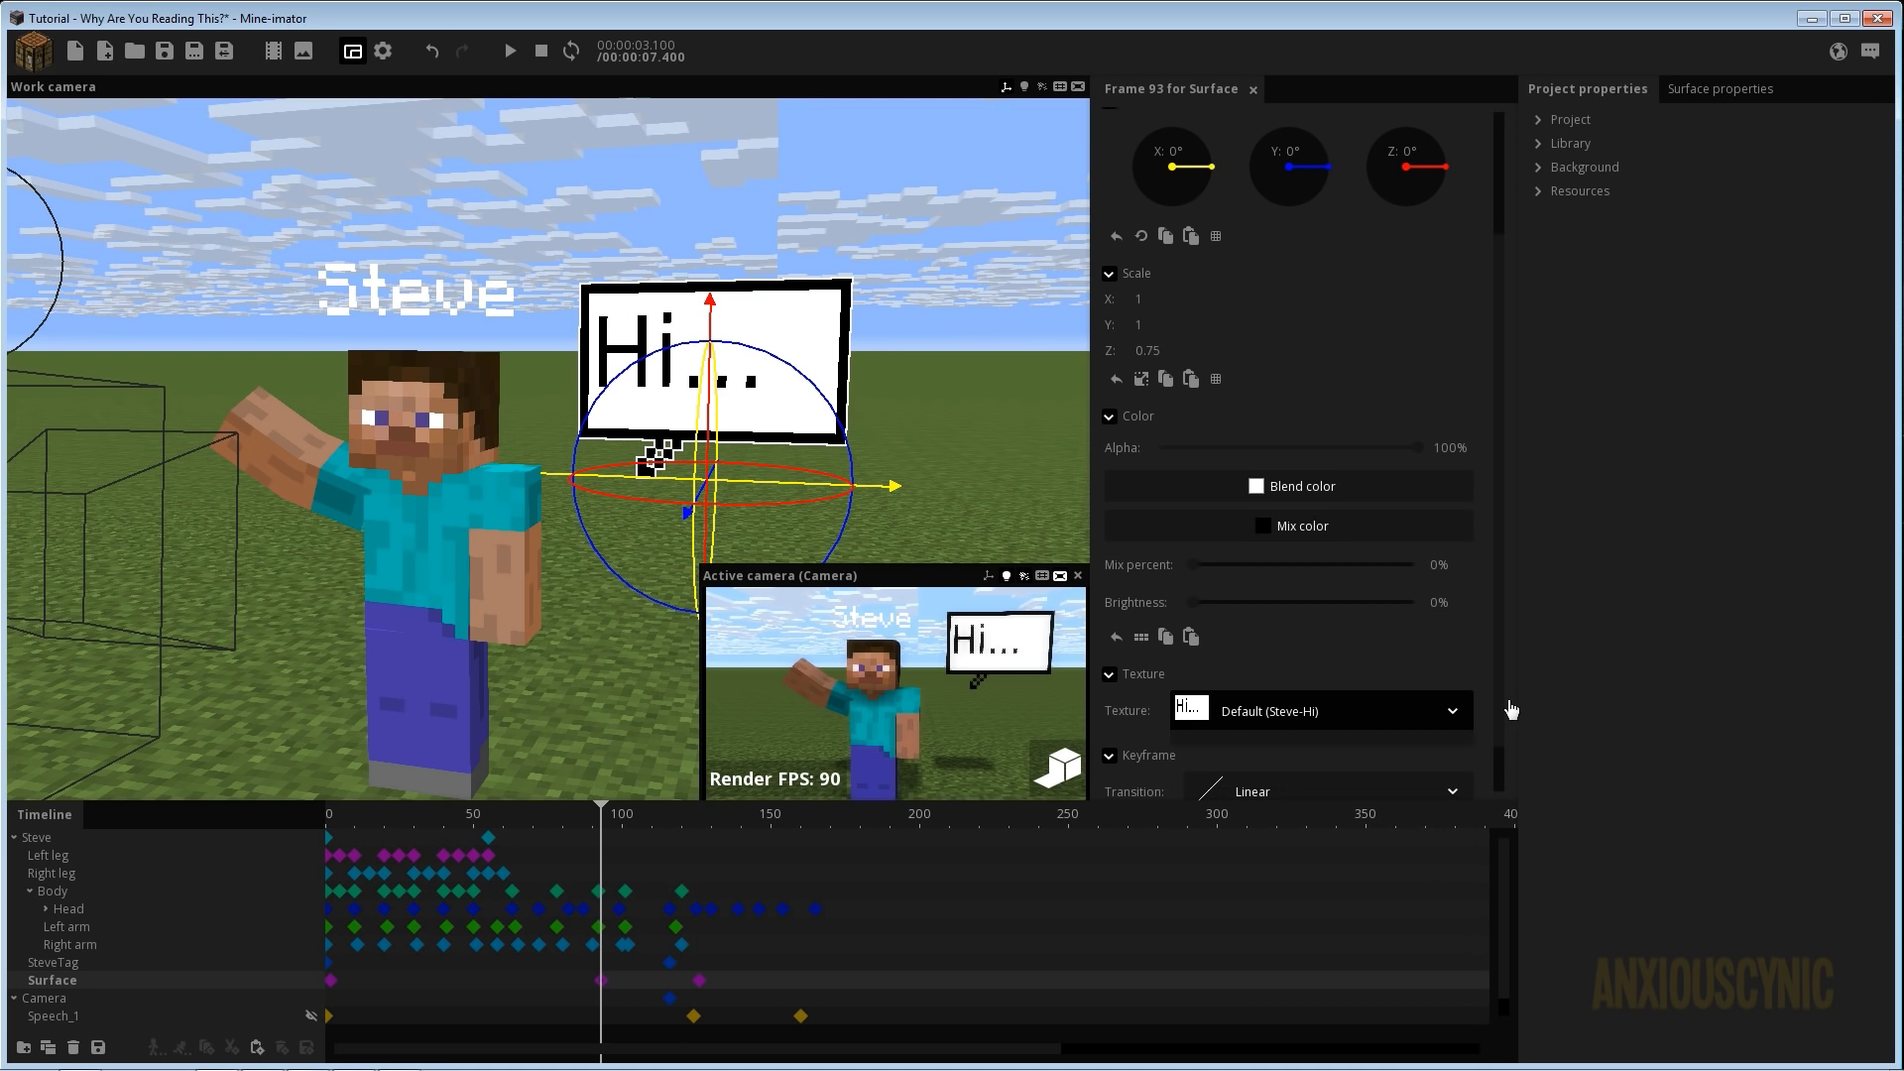
right_drag(815, 315, 826, 315)
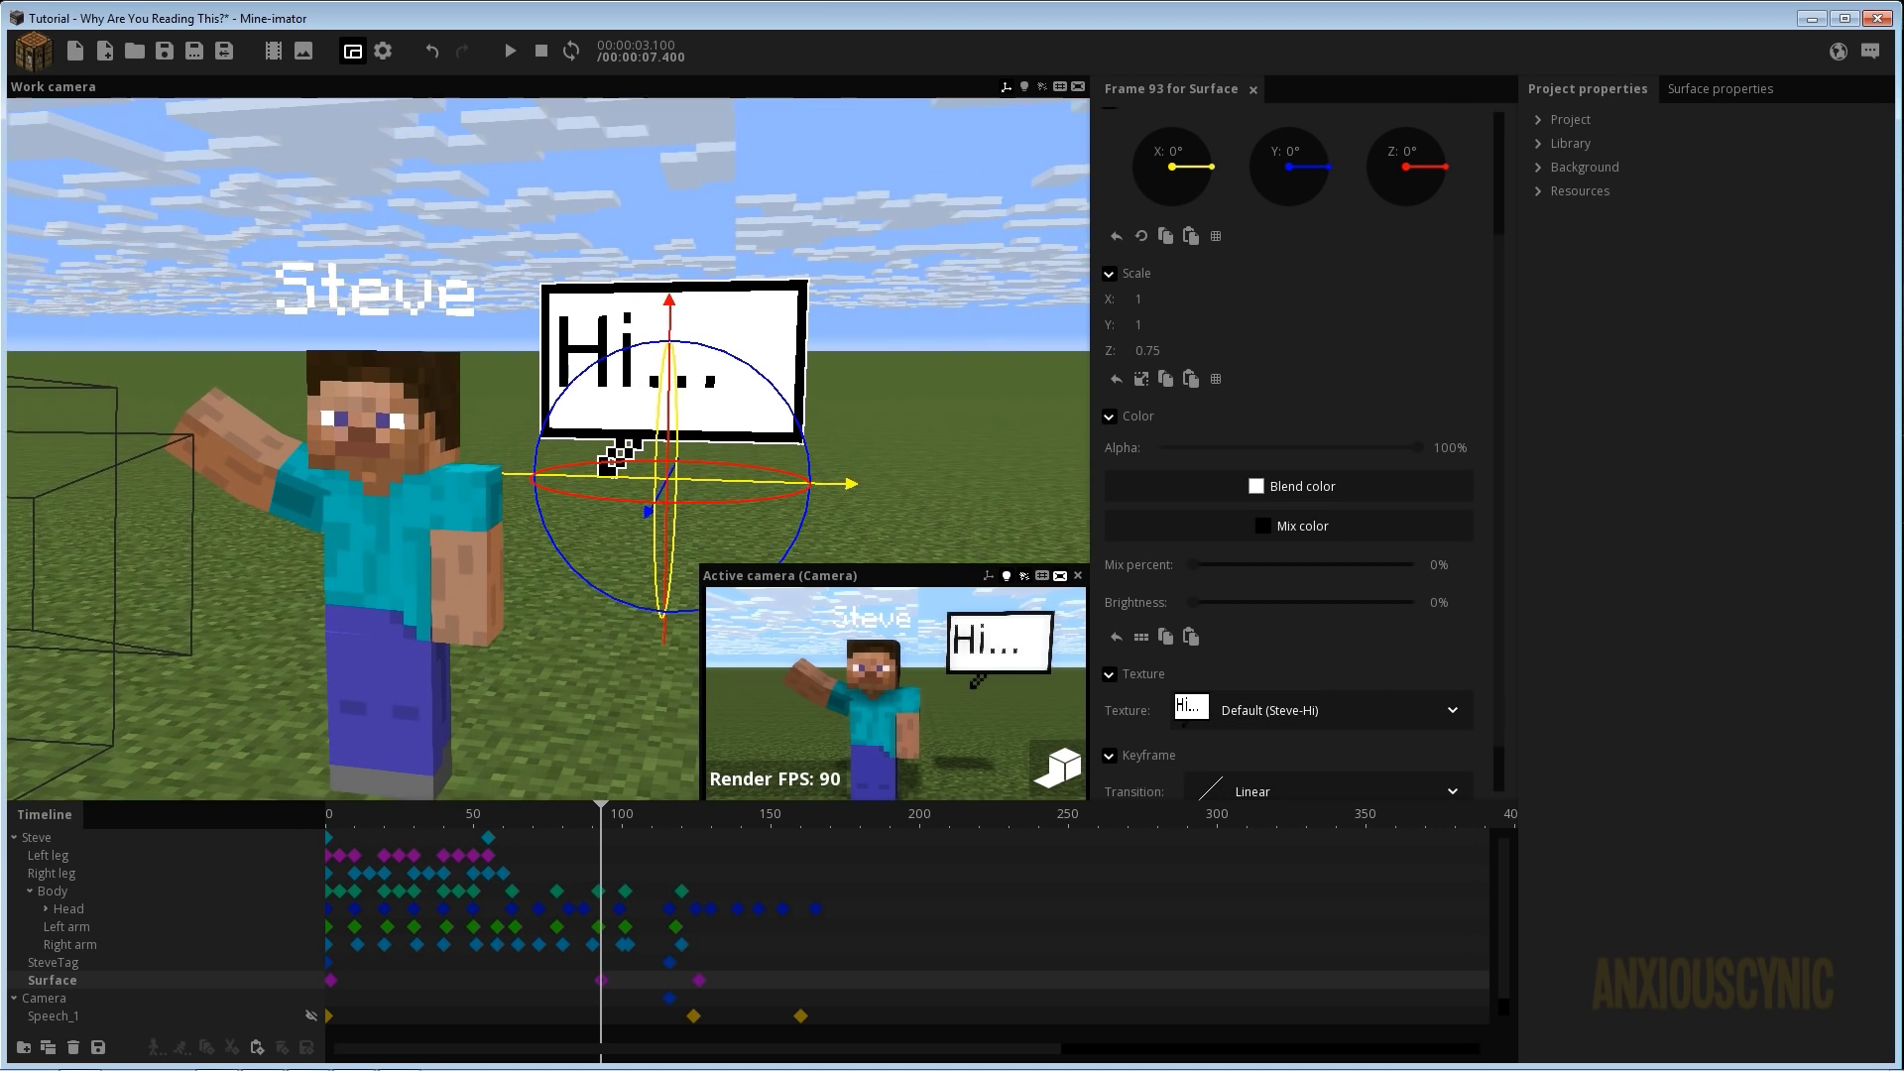
scroll(815, 315, down, 1)
click(1266, 705)
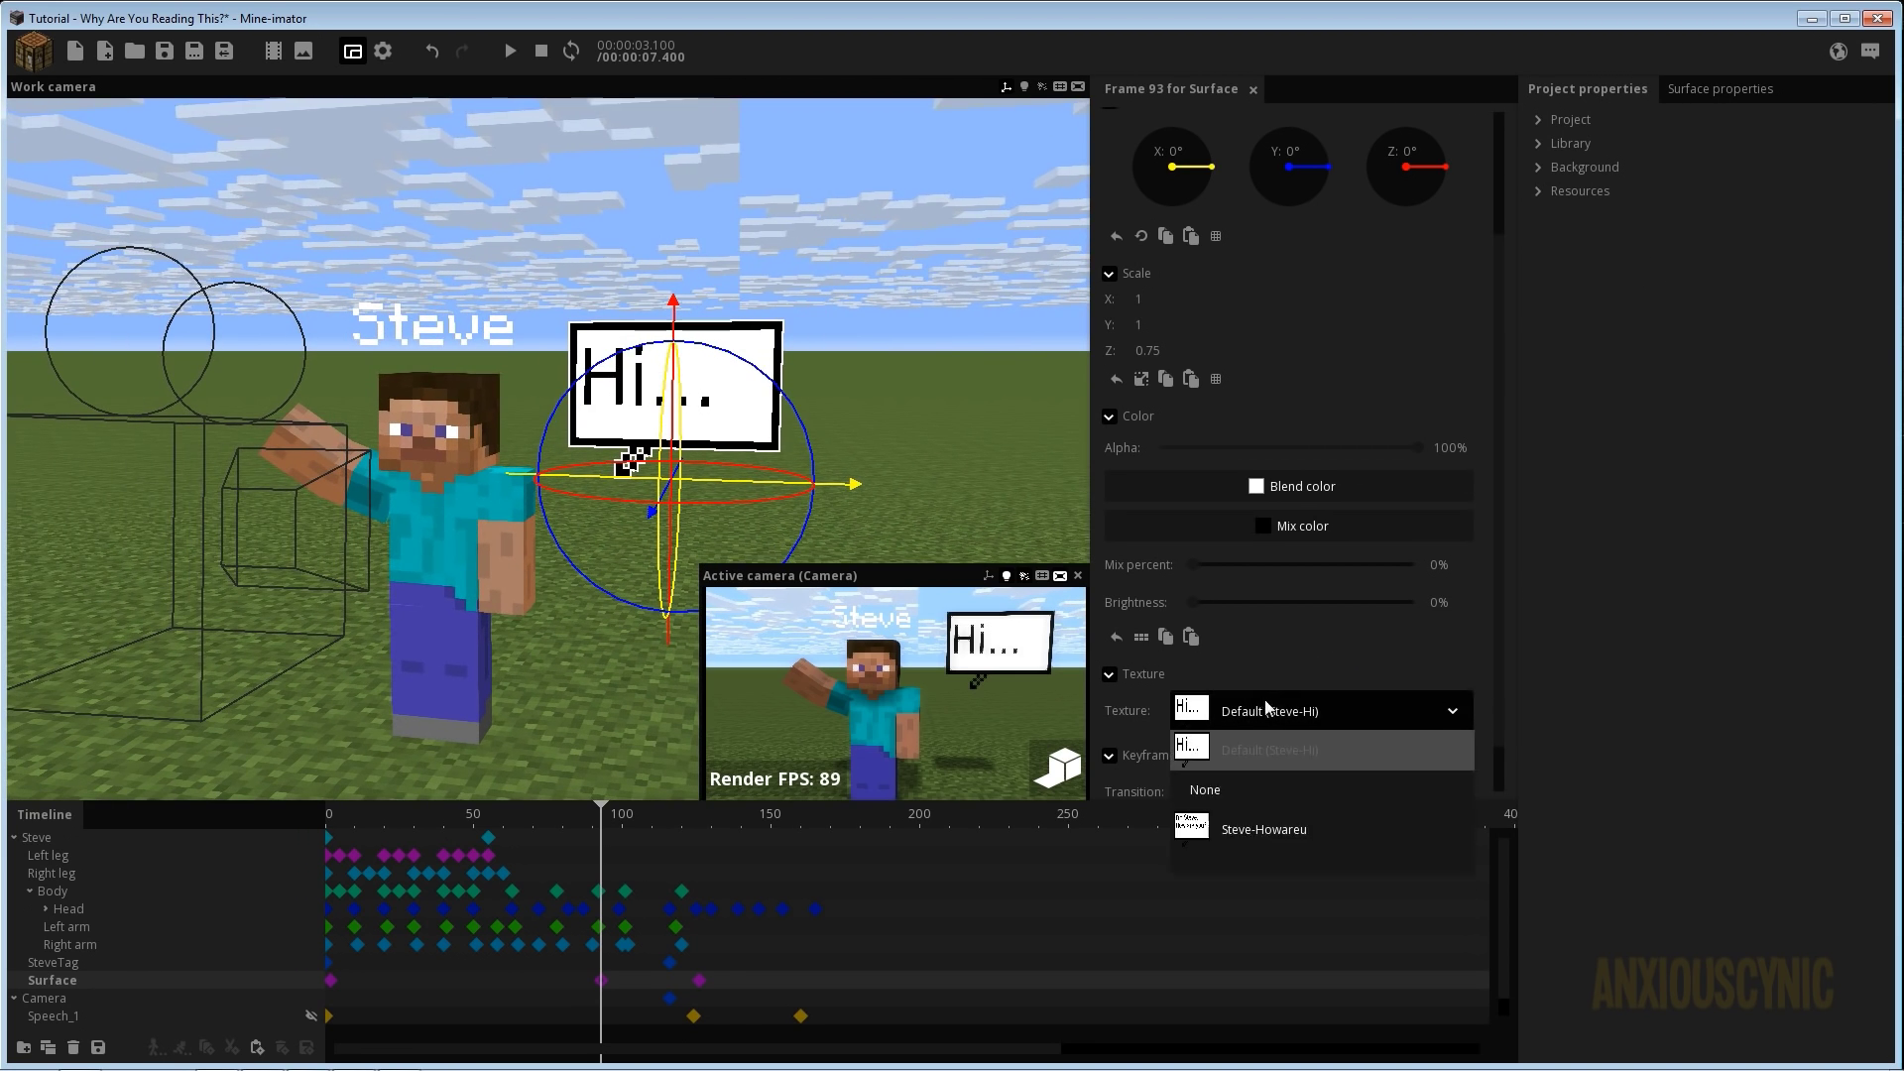
click(1311, 746)
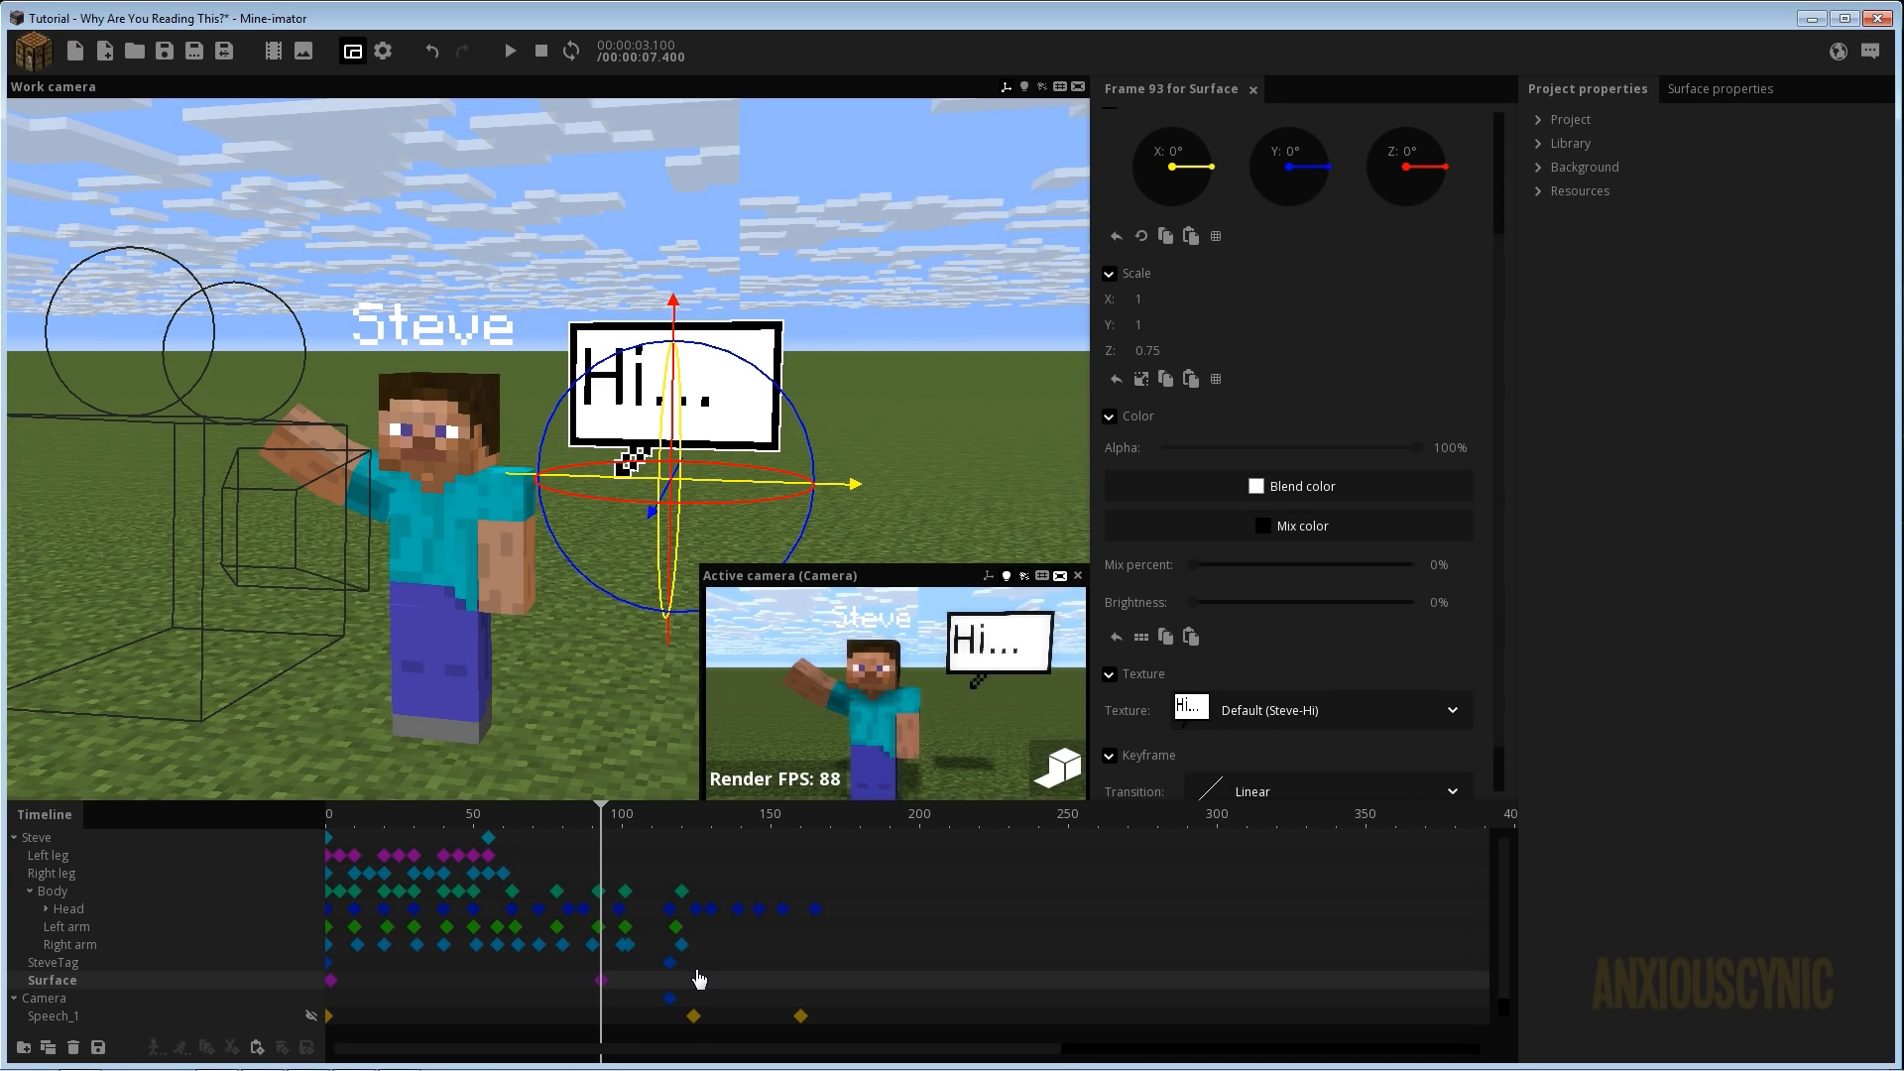
Compare the speech bubble at the surface's keyframes at frames 93 and 126, ending on frame 126.
click(700, 980)
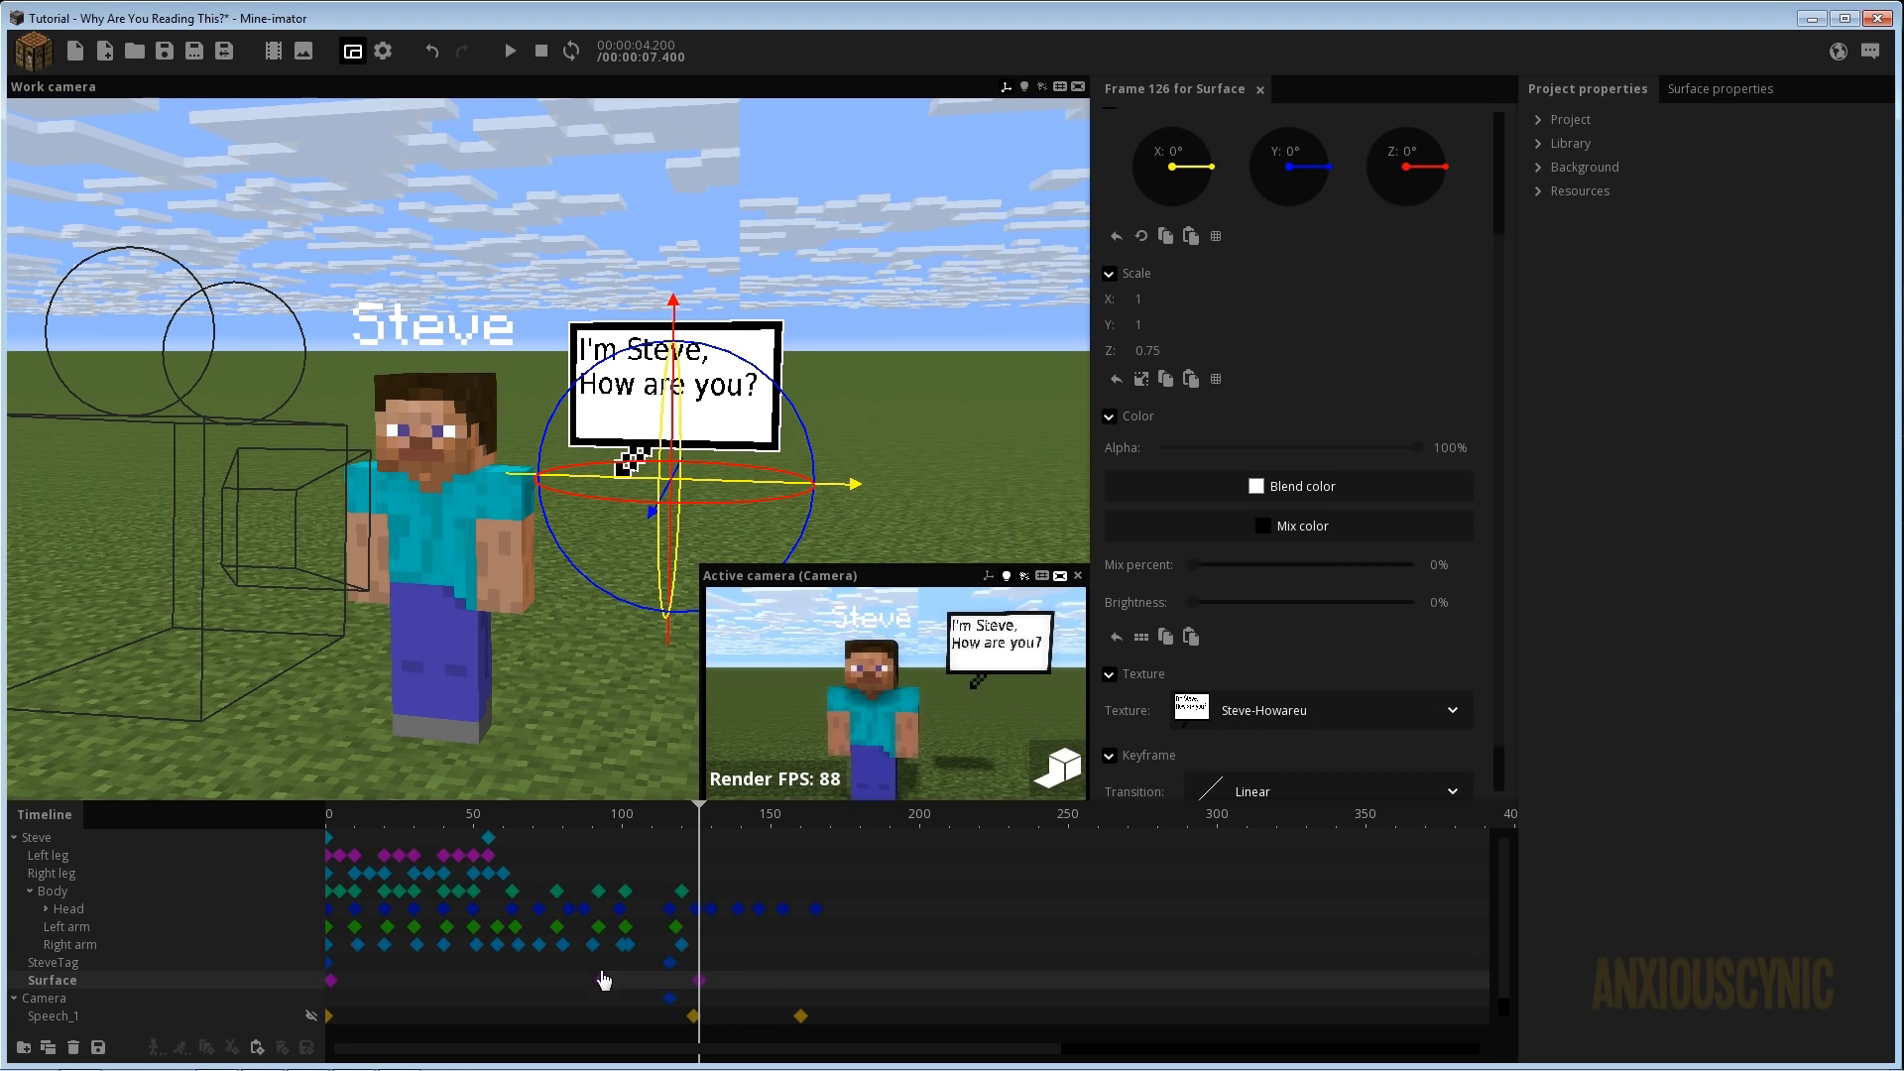
click(602, 980)
click(700, 982)
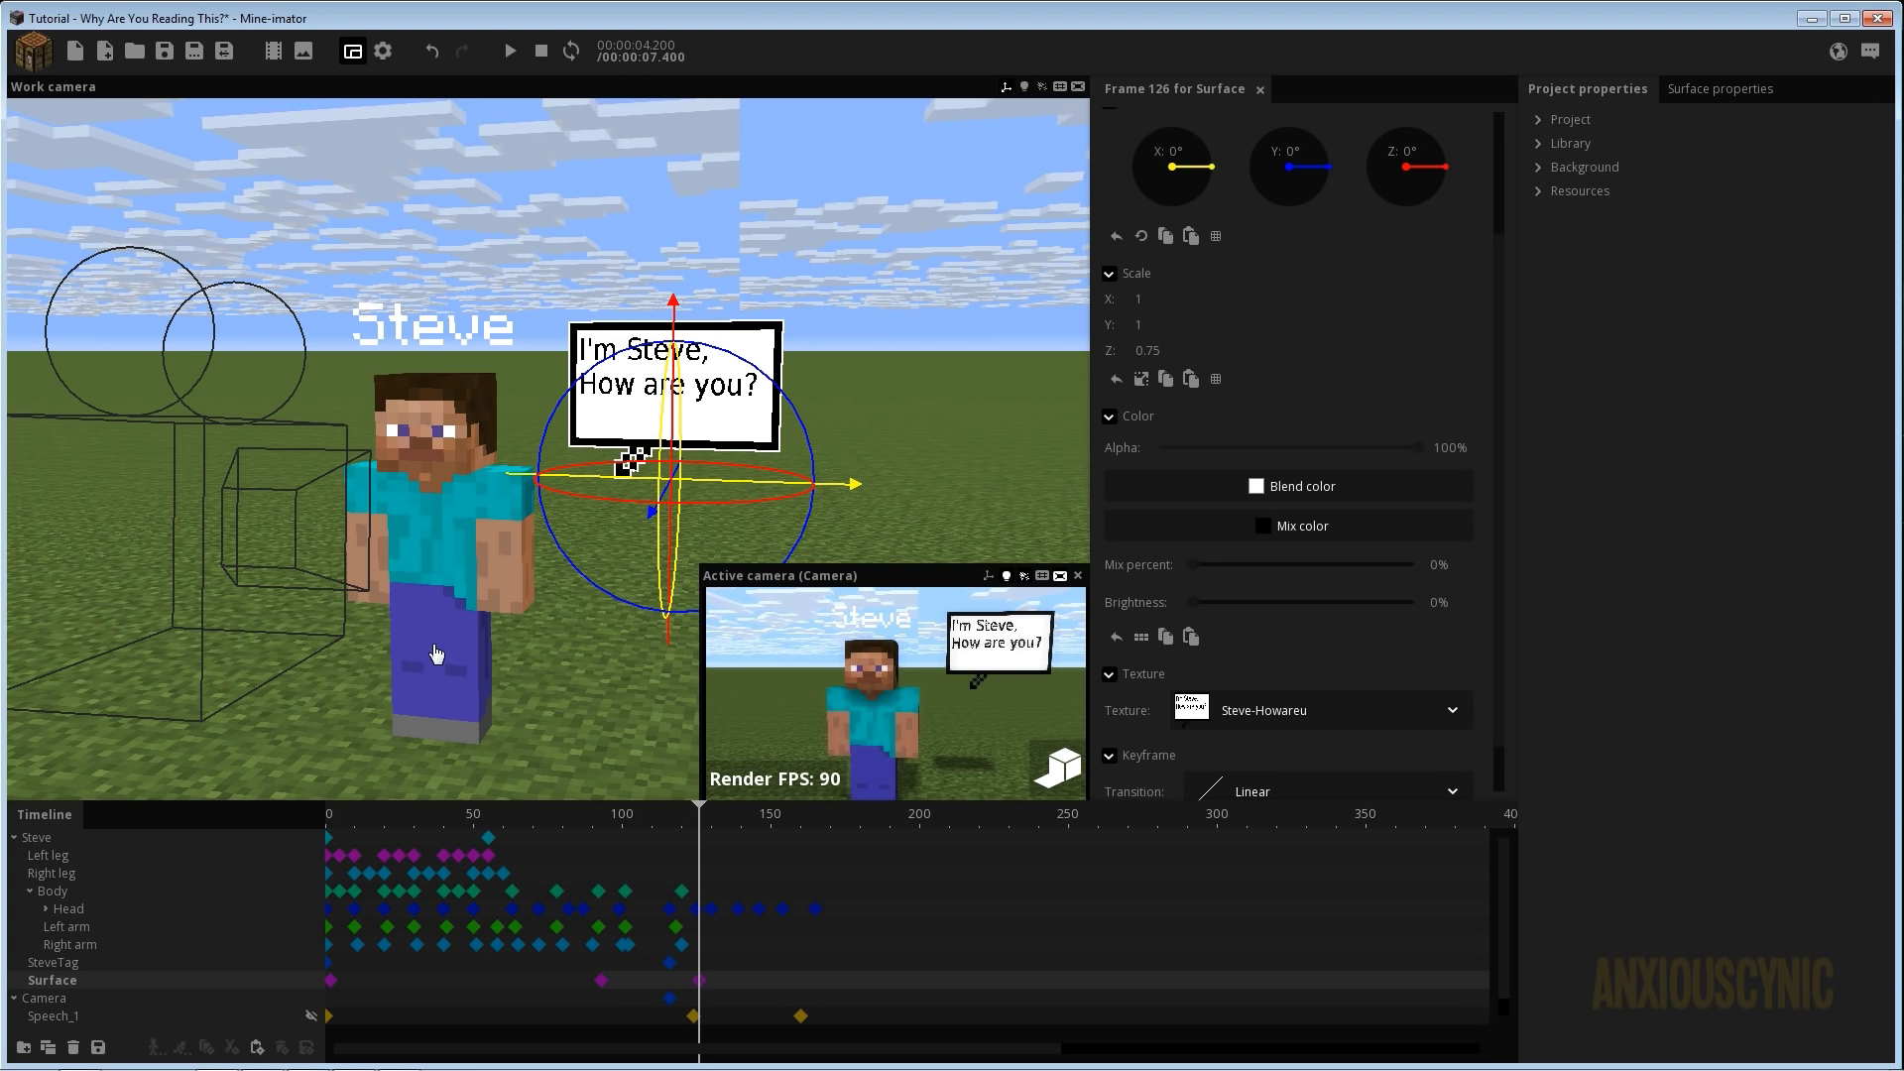
Close the active camera preview and the surface's frame 126 keyframe properties to enlarge the work camera view.
right_drag(389, 490, 437, 507)
scroll(389, 492, down, 1)
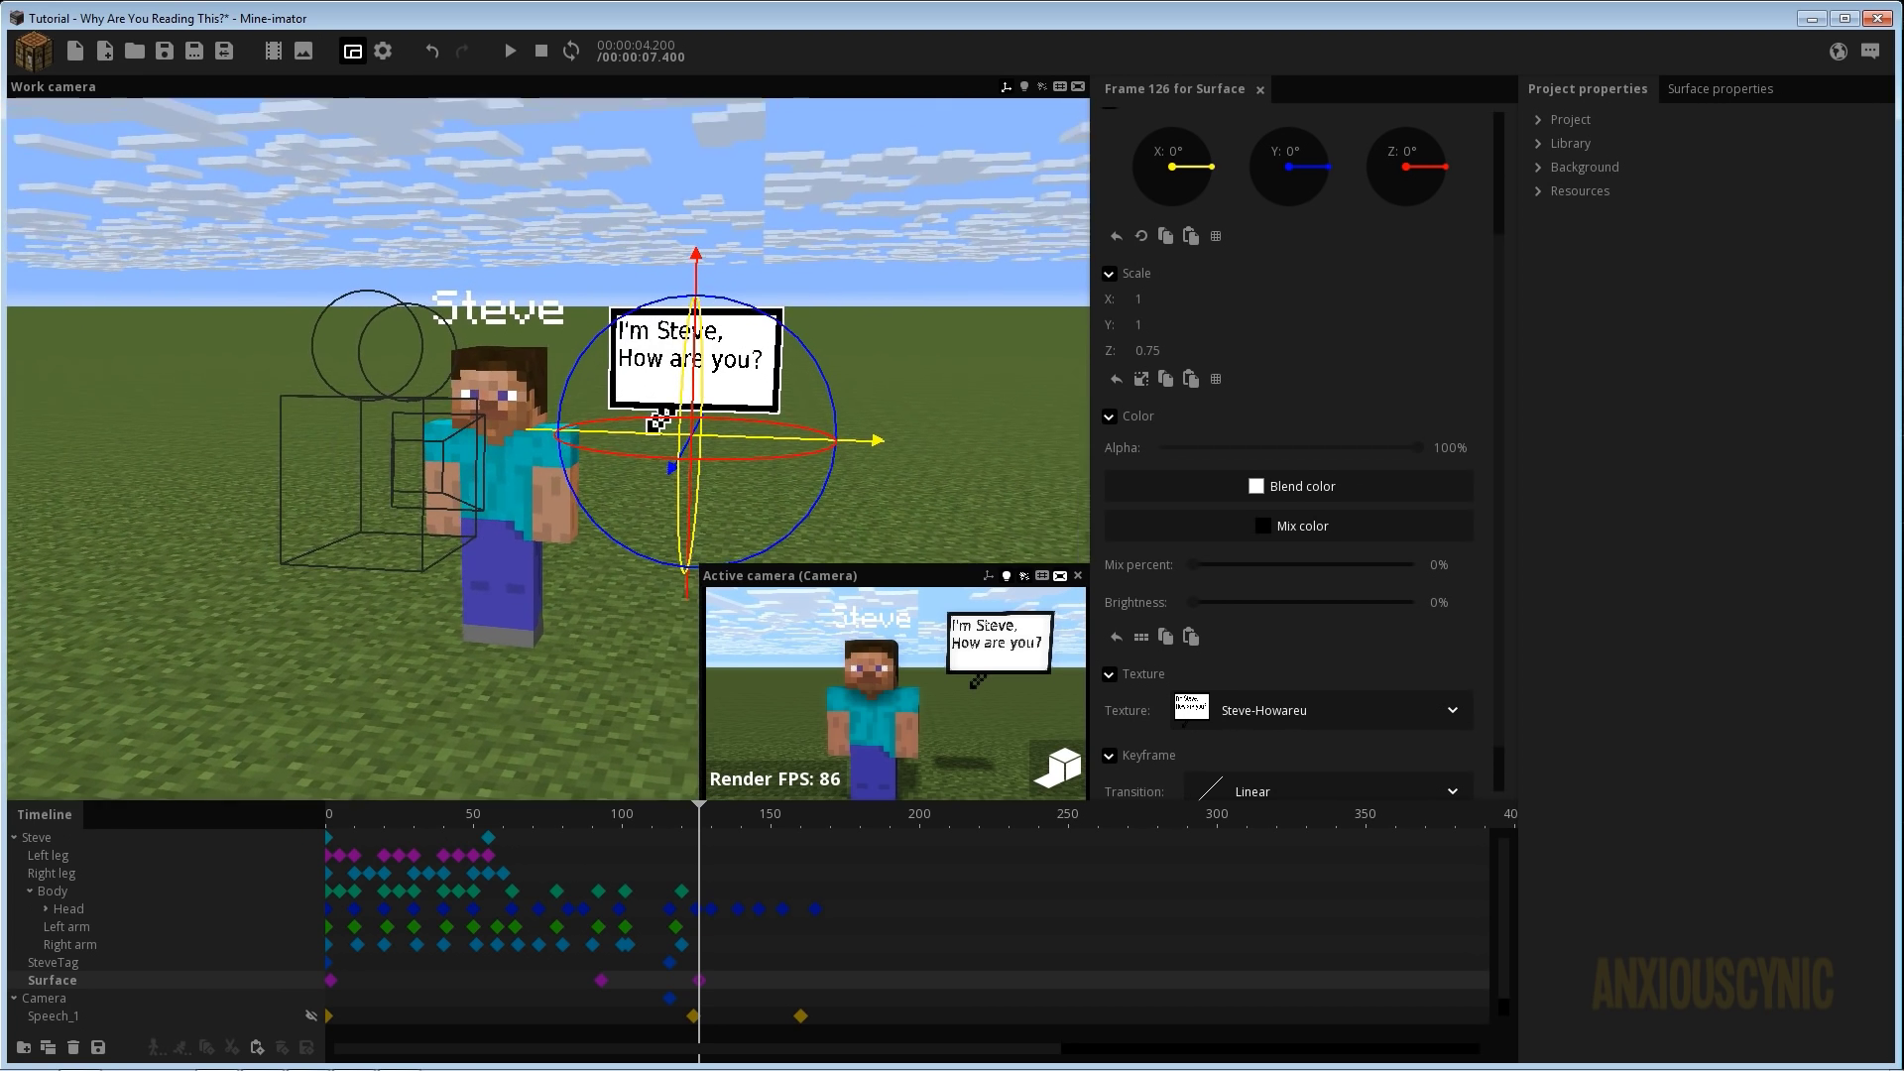
right_drag(592, 546, 597, 545)
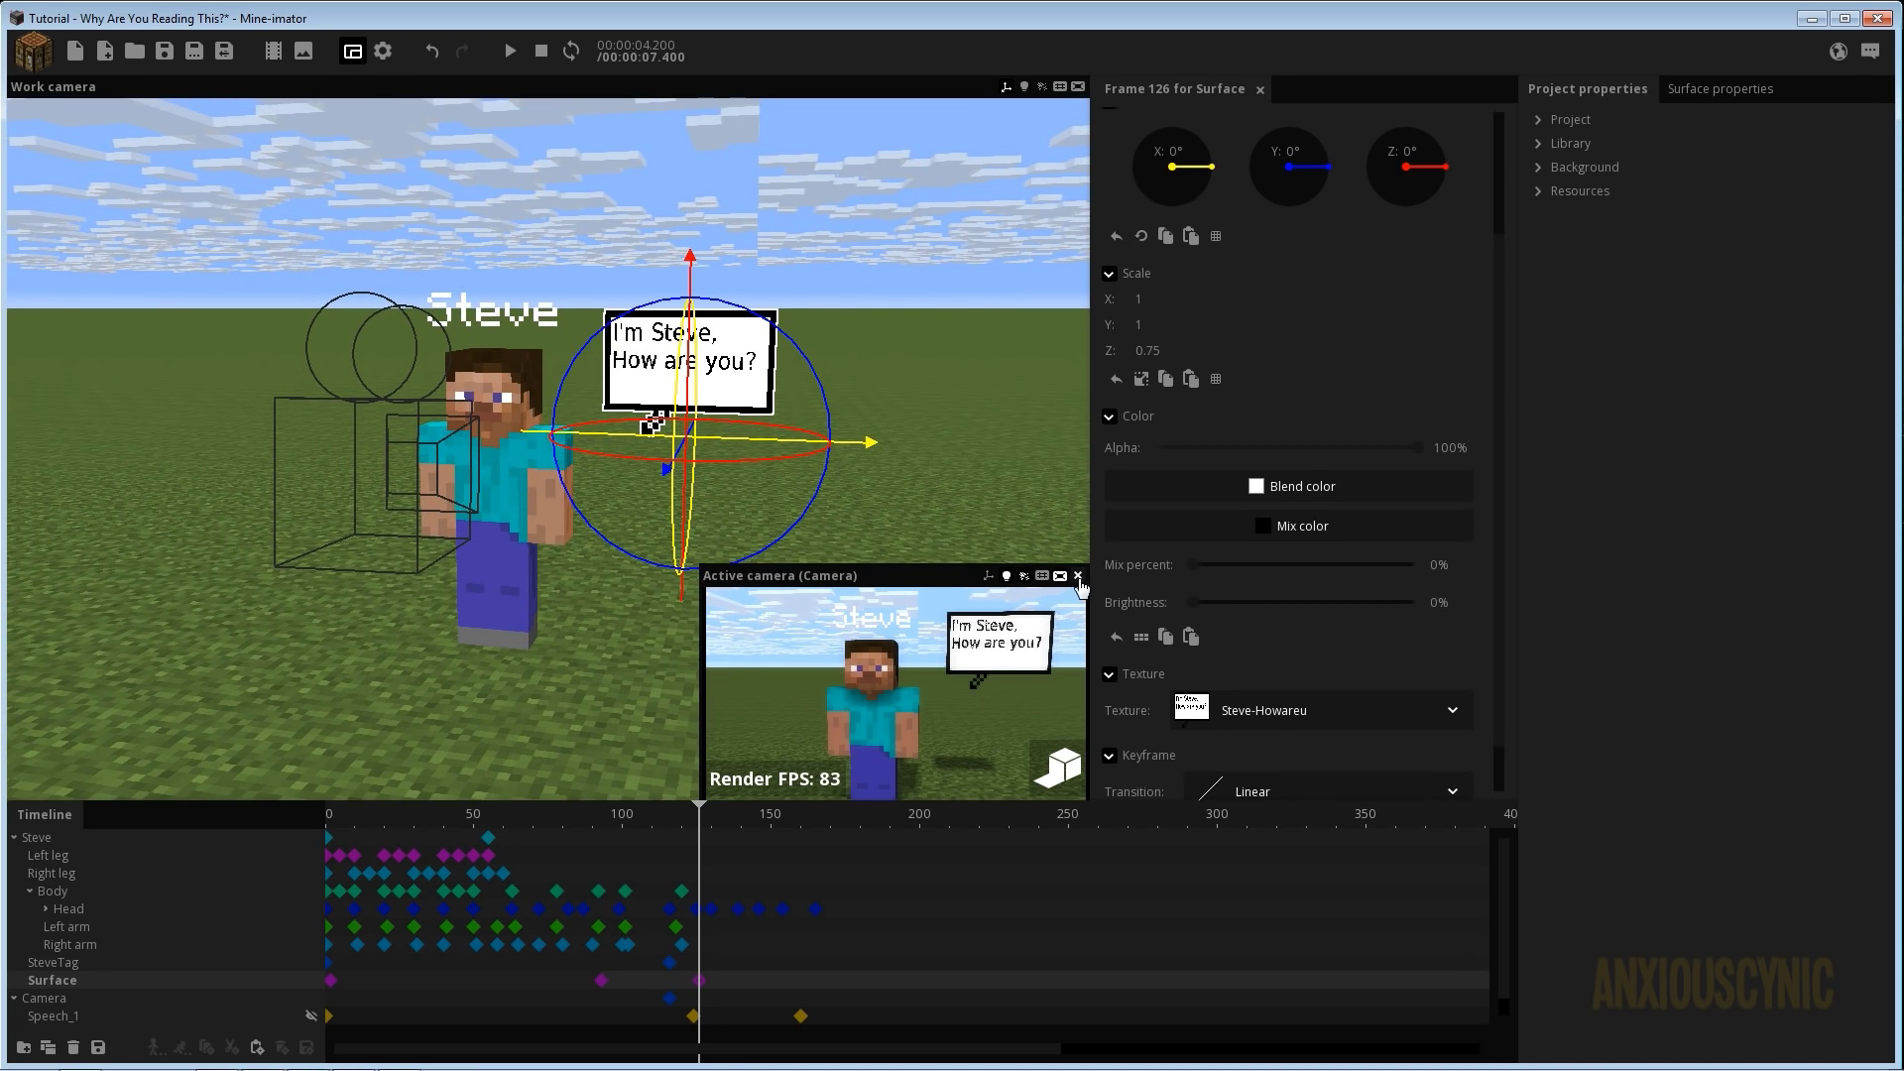
click(1078, 577)
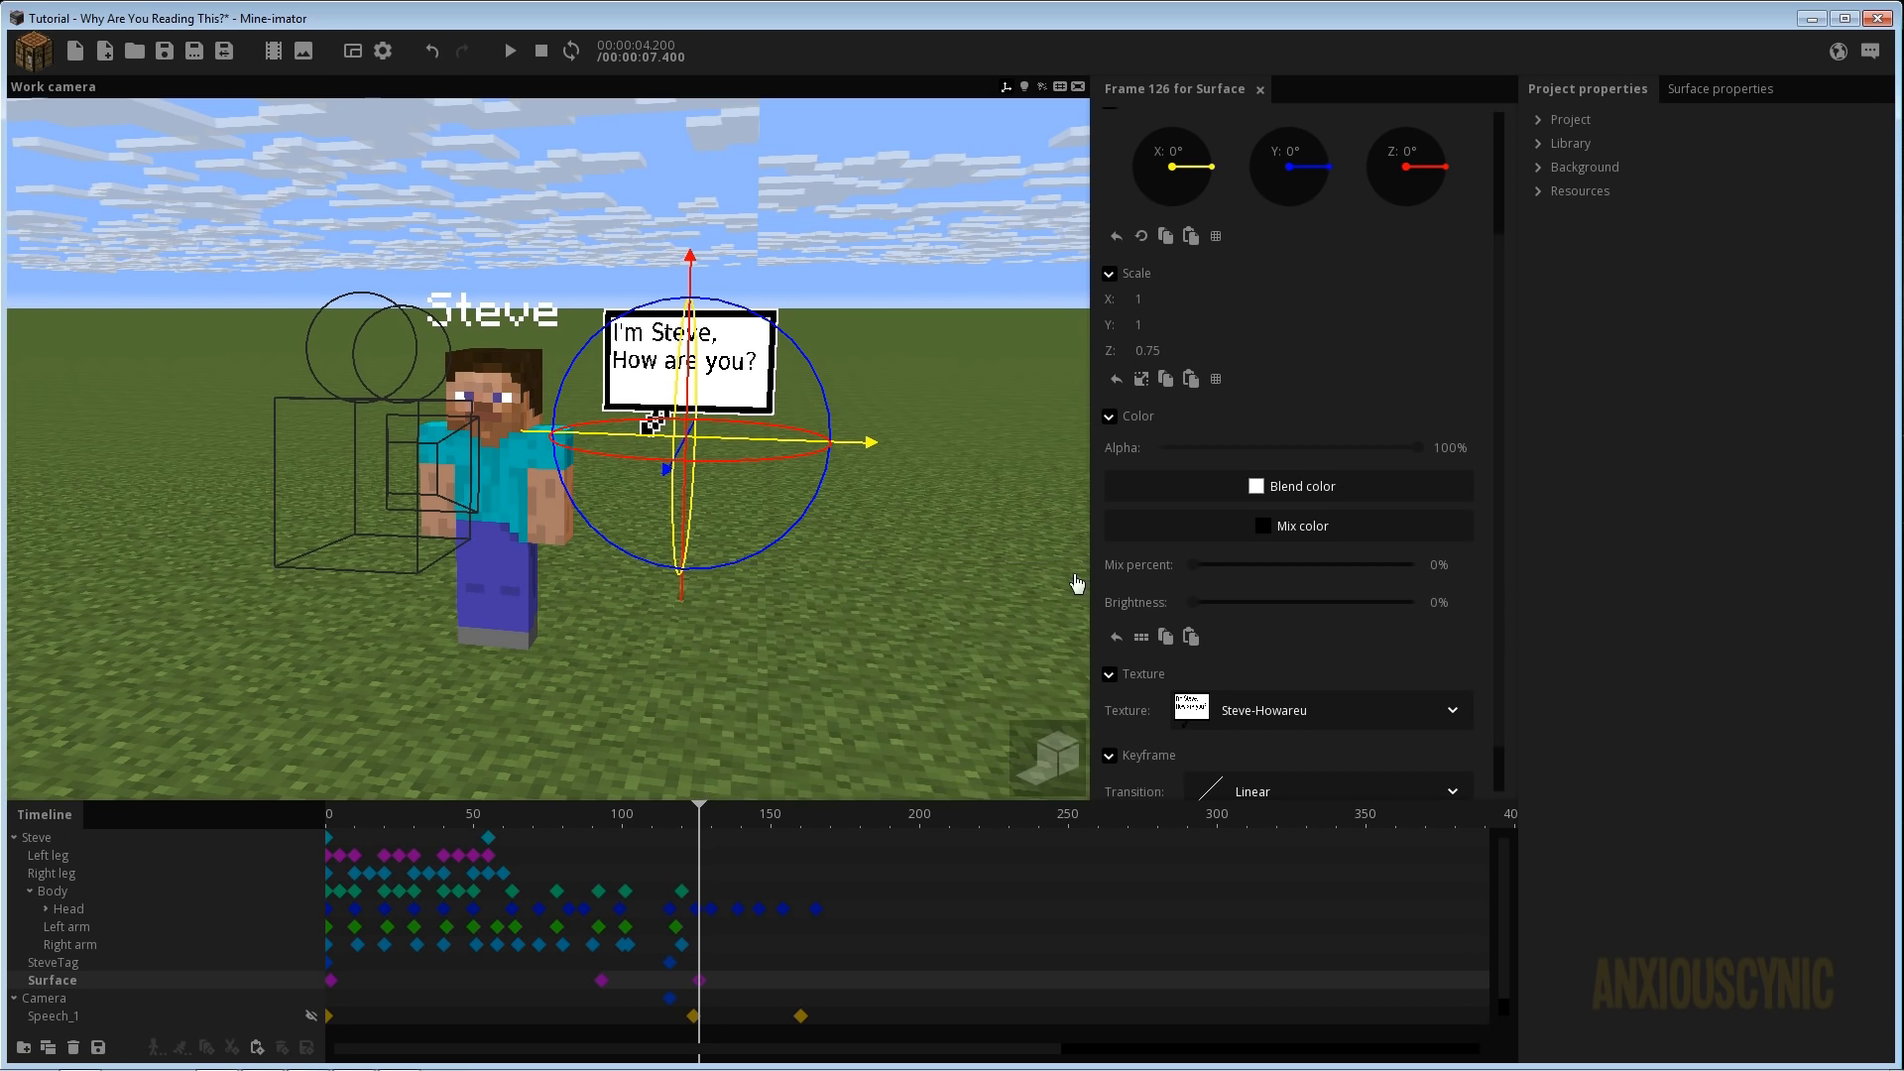
right_drag(920, 541, 925, 535)
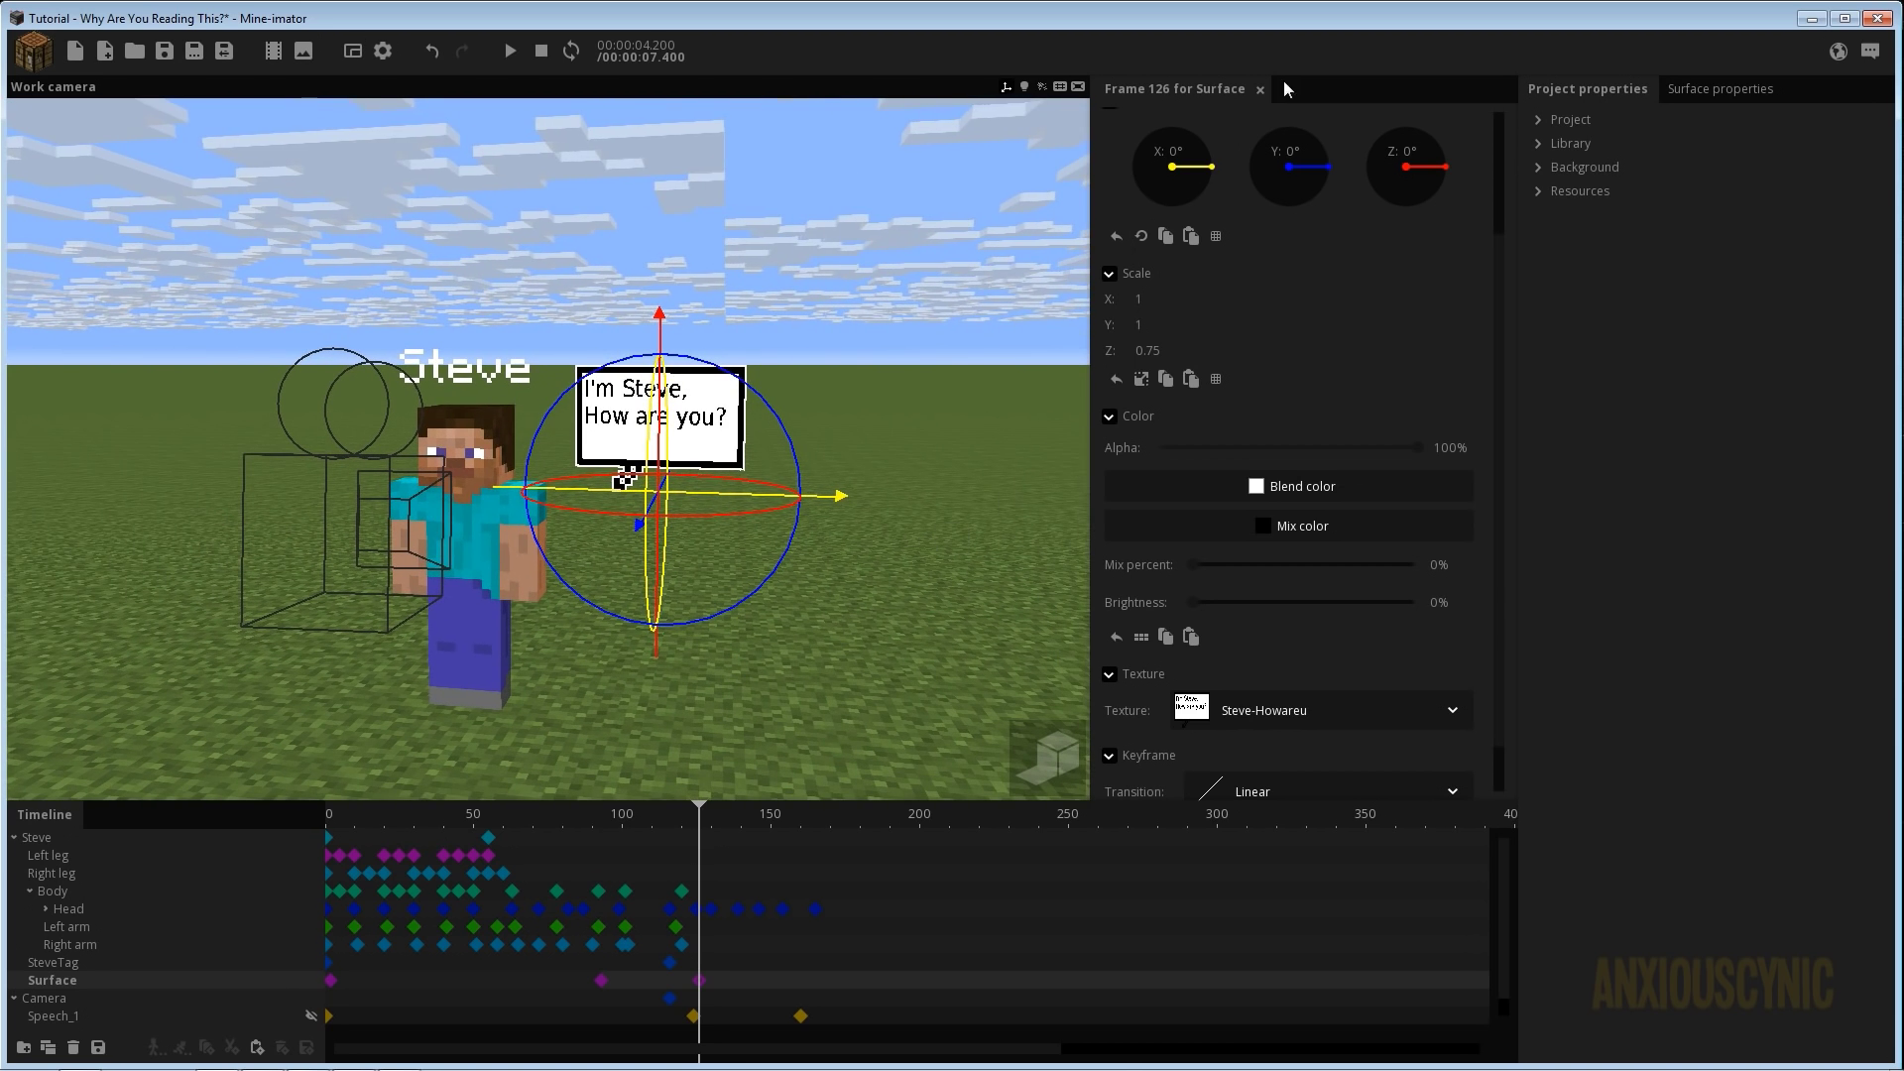
click(1260, 90)
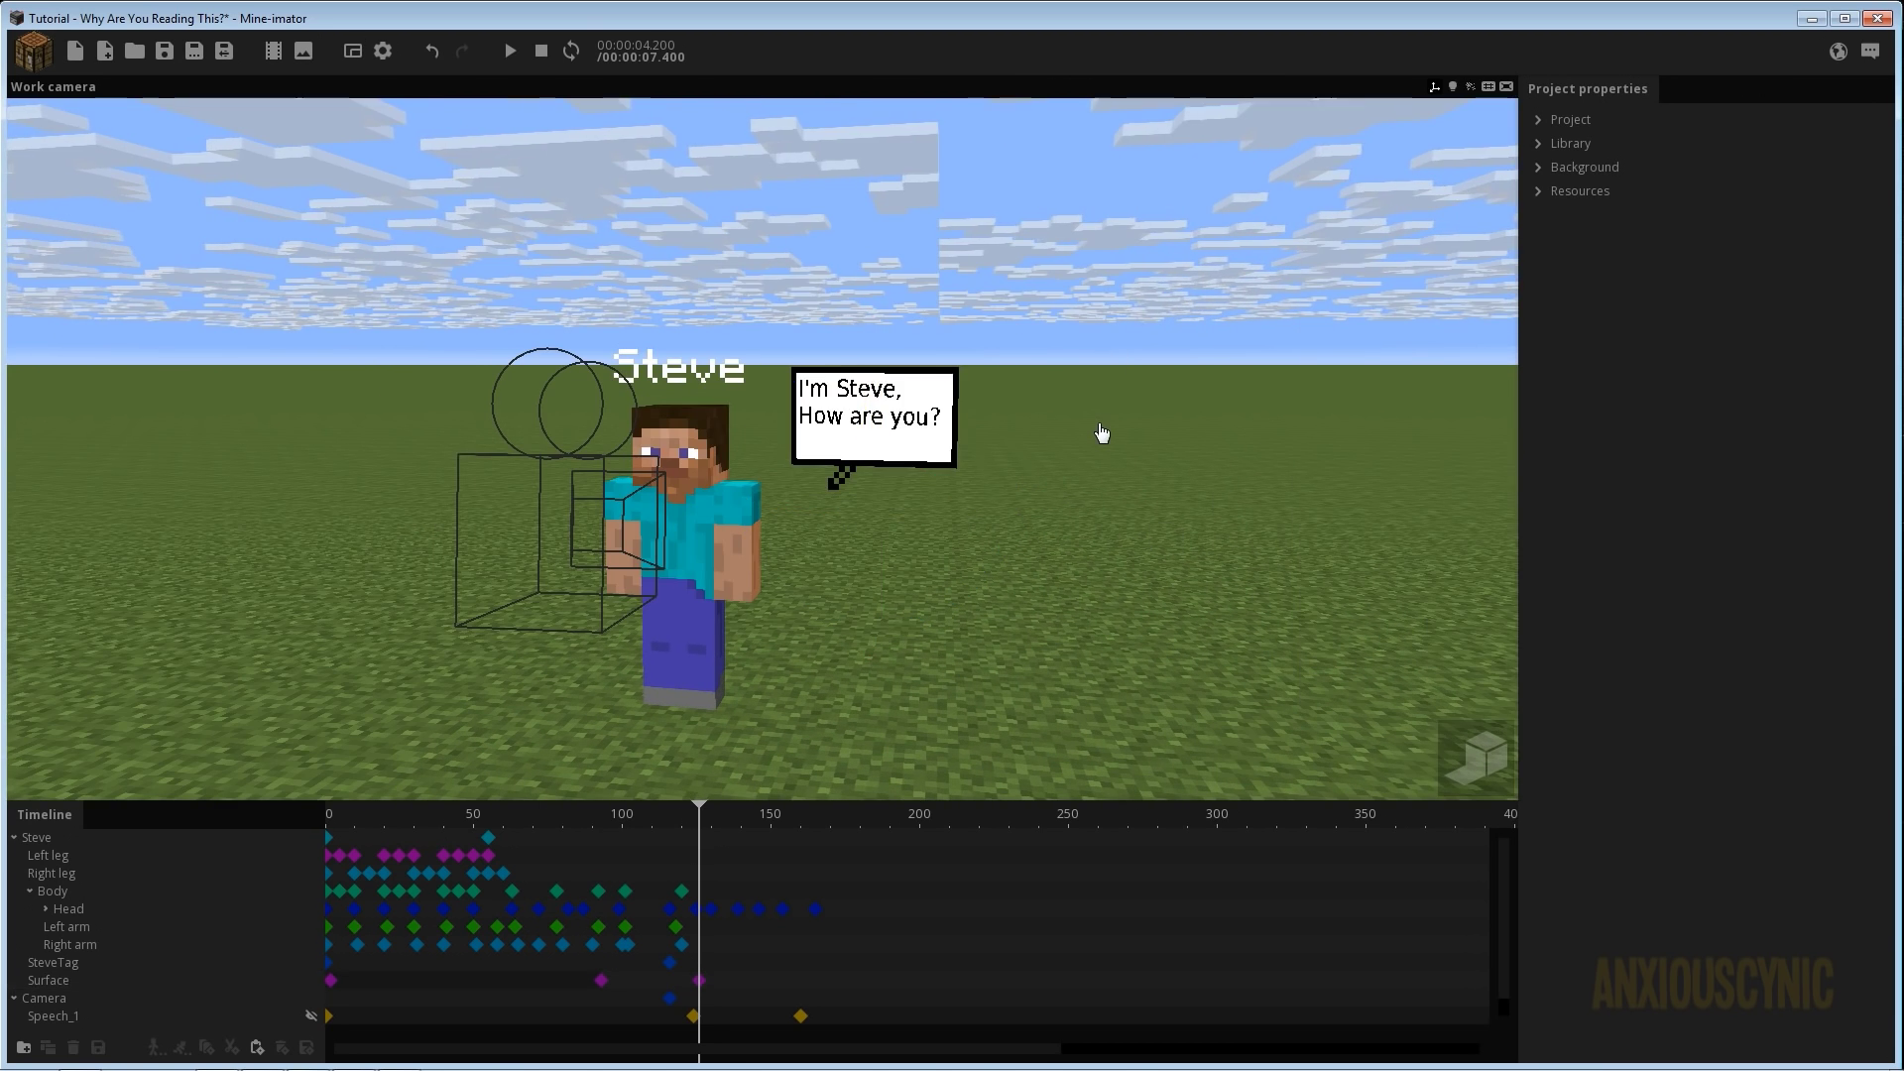
right_drag(1118, 536, 1117, 543)
key(w)
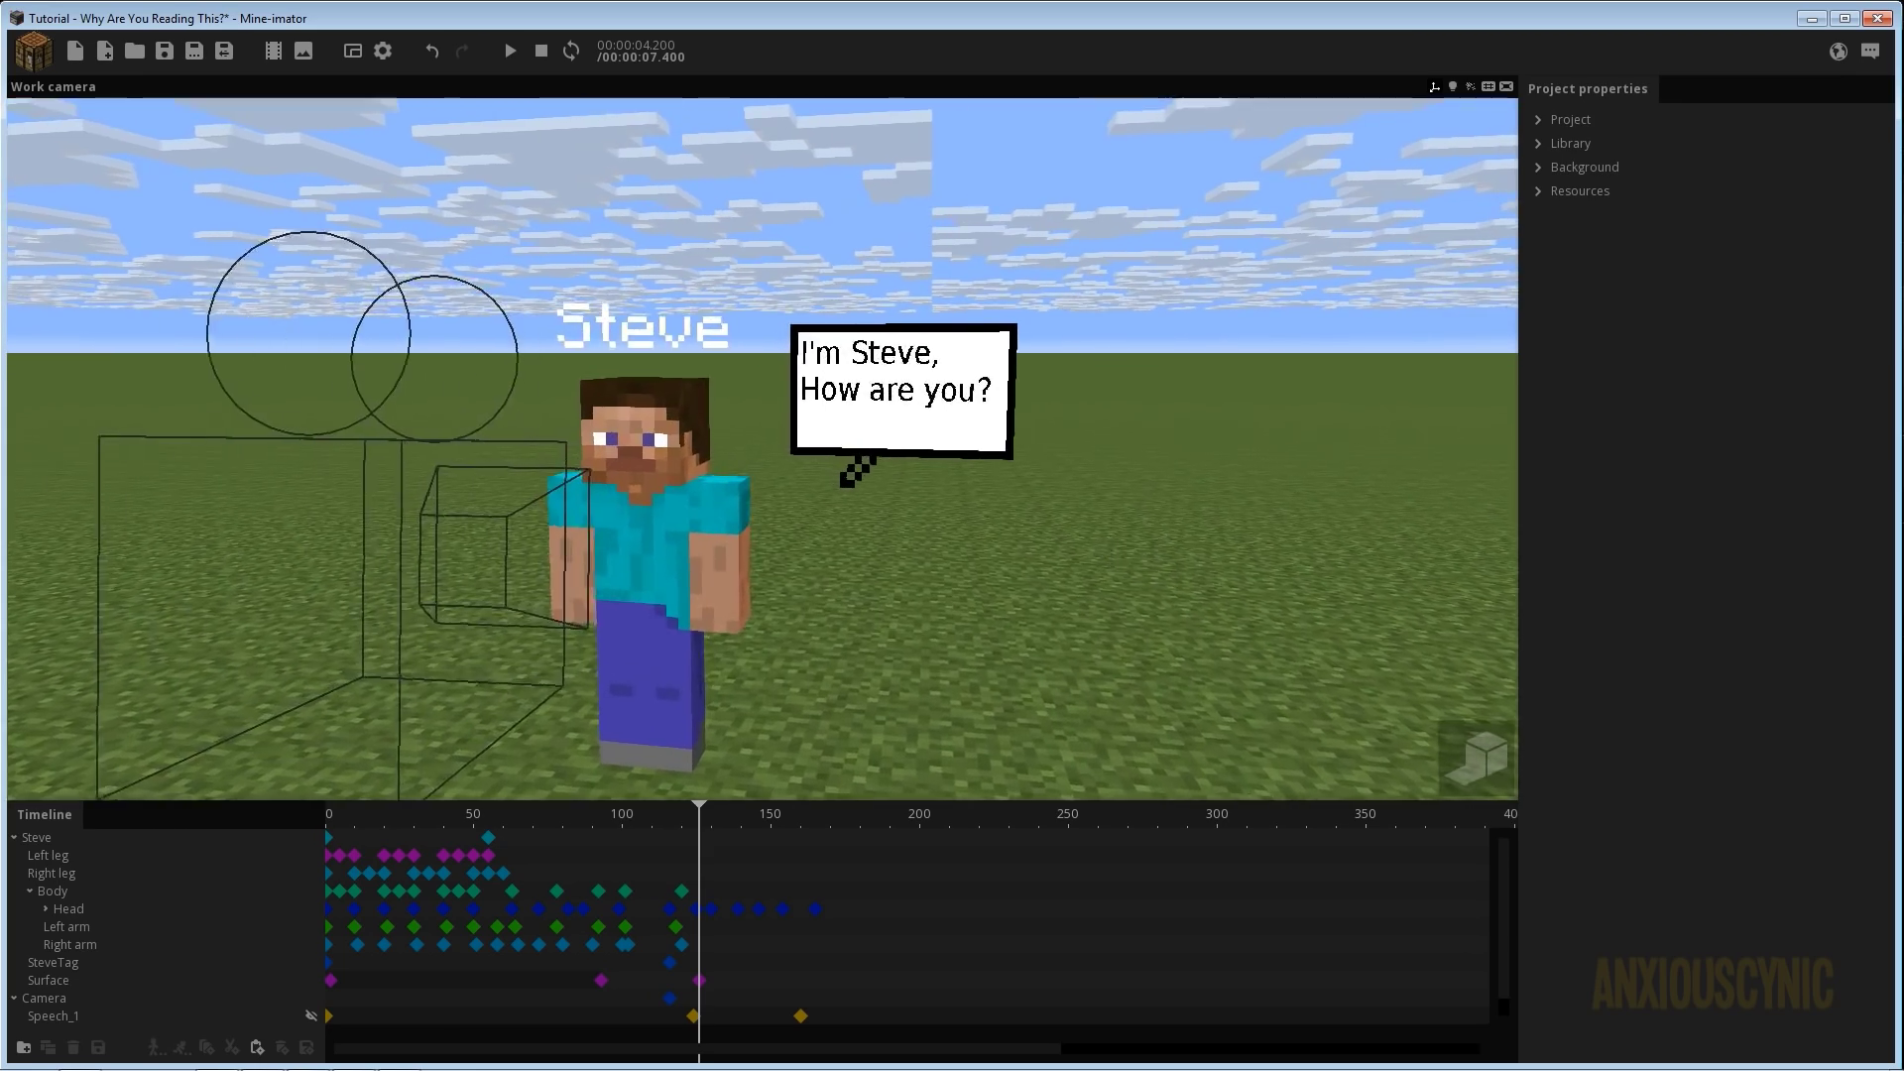
drag(1118, 543, 1084, 556)
scroll(1083, 556, down, 1)
drag(950, 565, 950, 565)
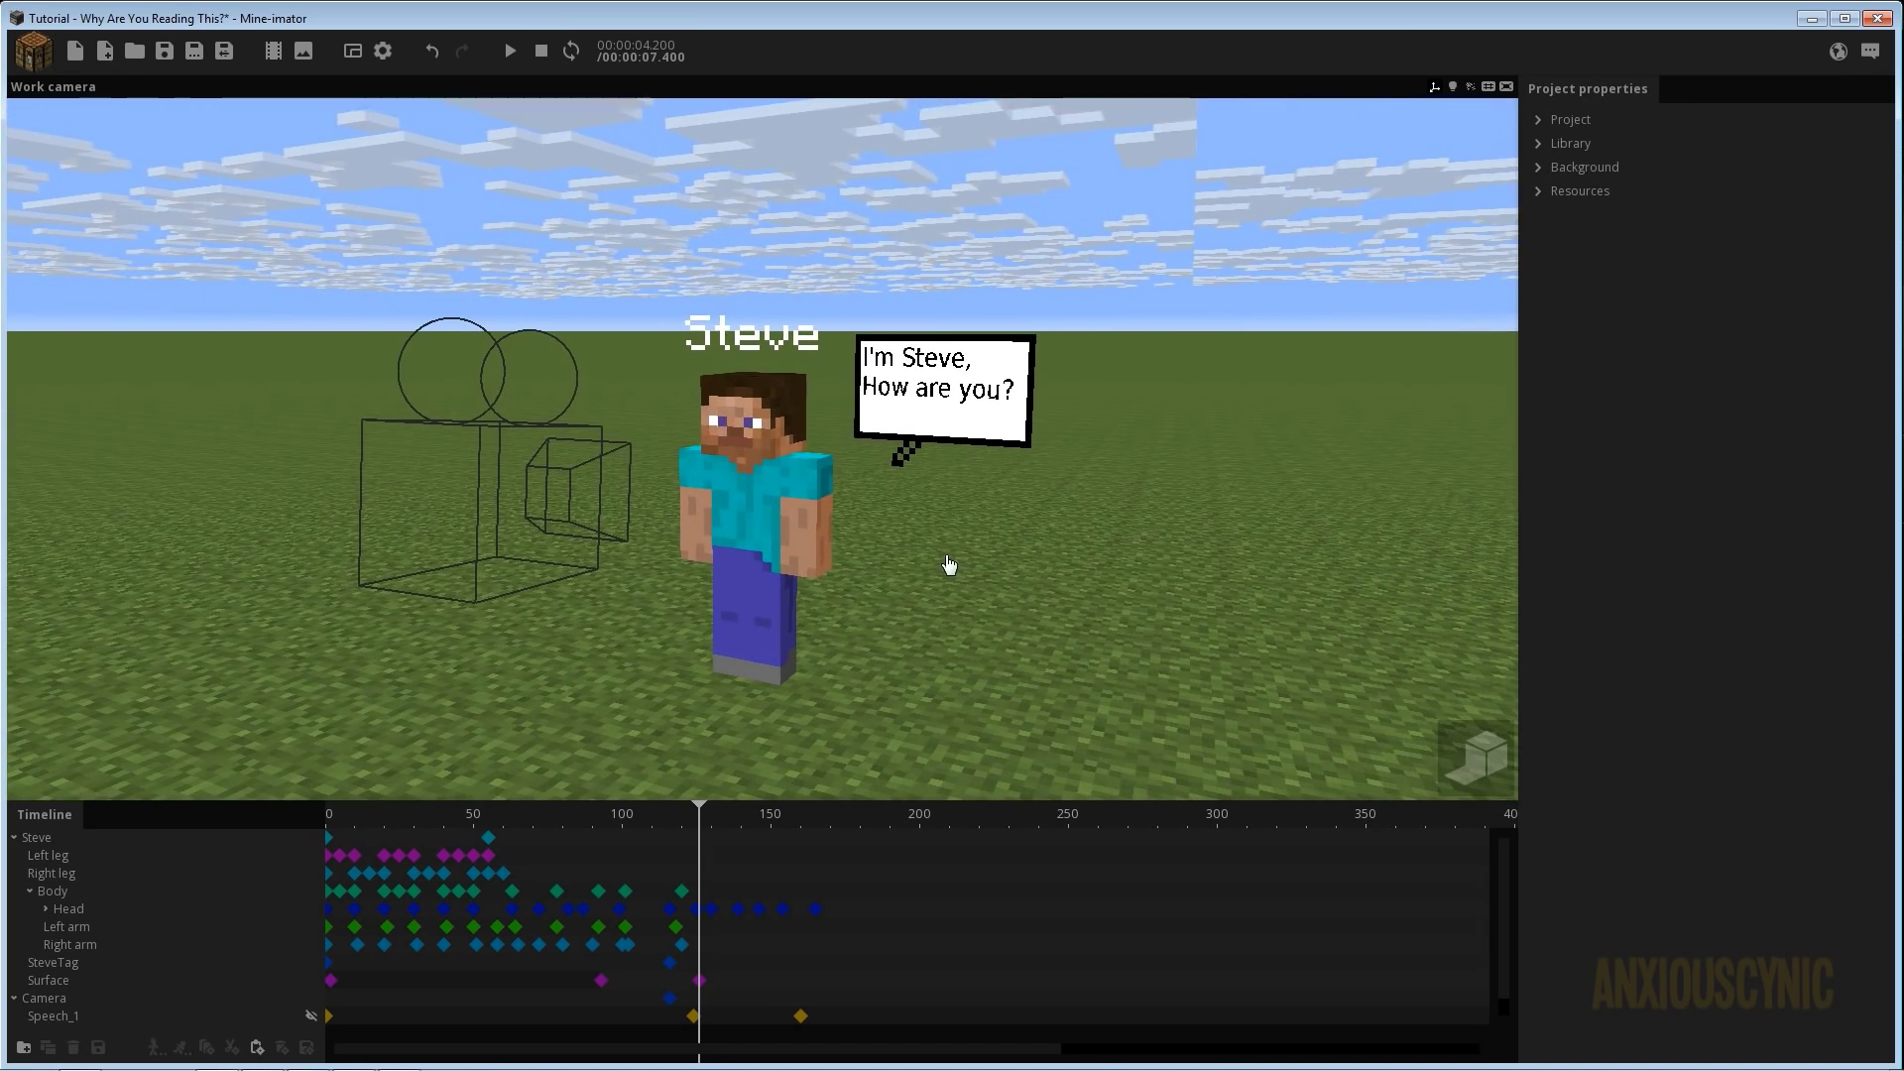